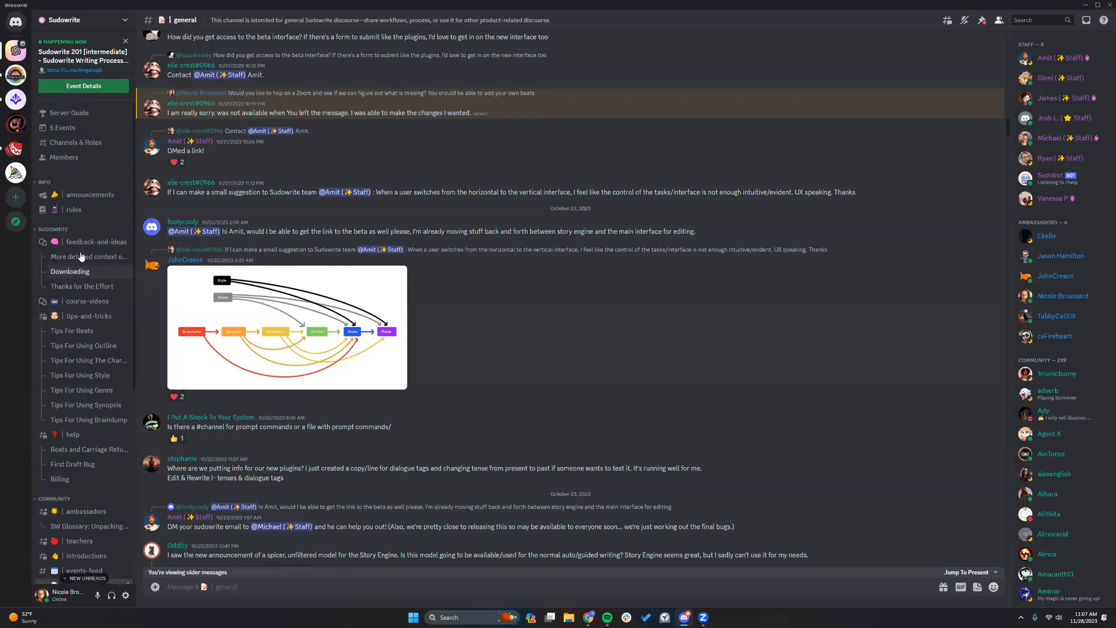
# - Open the course-videos channel in the Sudowrite server and look through the list of class posts
pyautogui.scroll(-2, 87, 302)
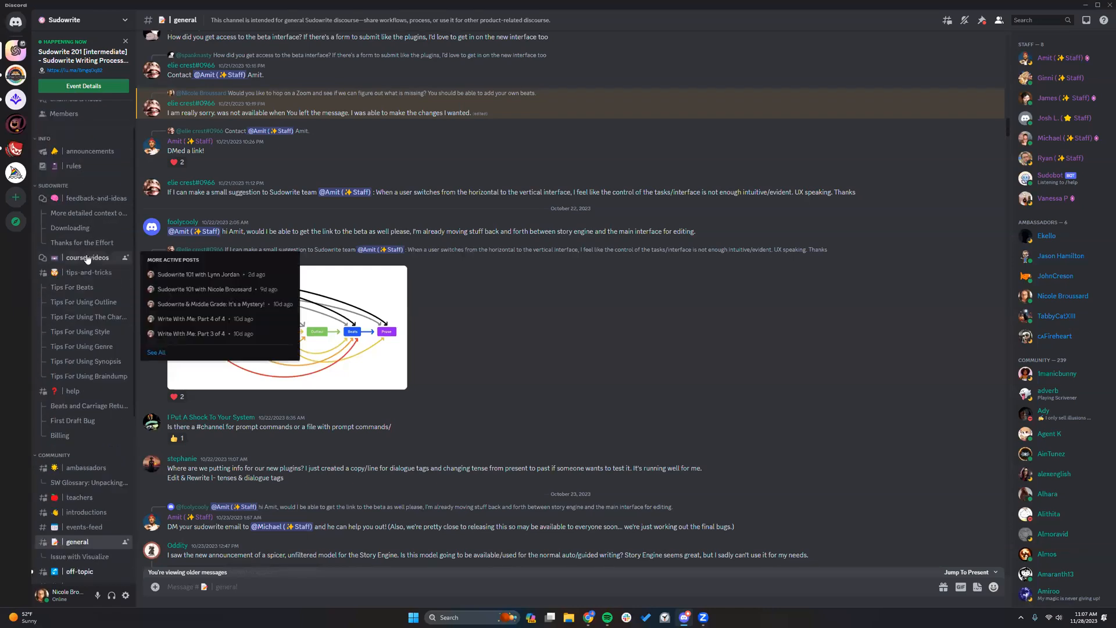
pyautogui.click(88, 257)
pyautogui.scroll(-10, 635, 169)
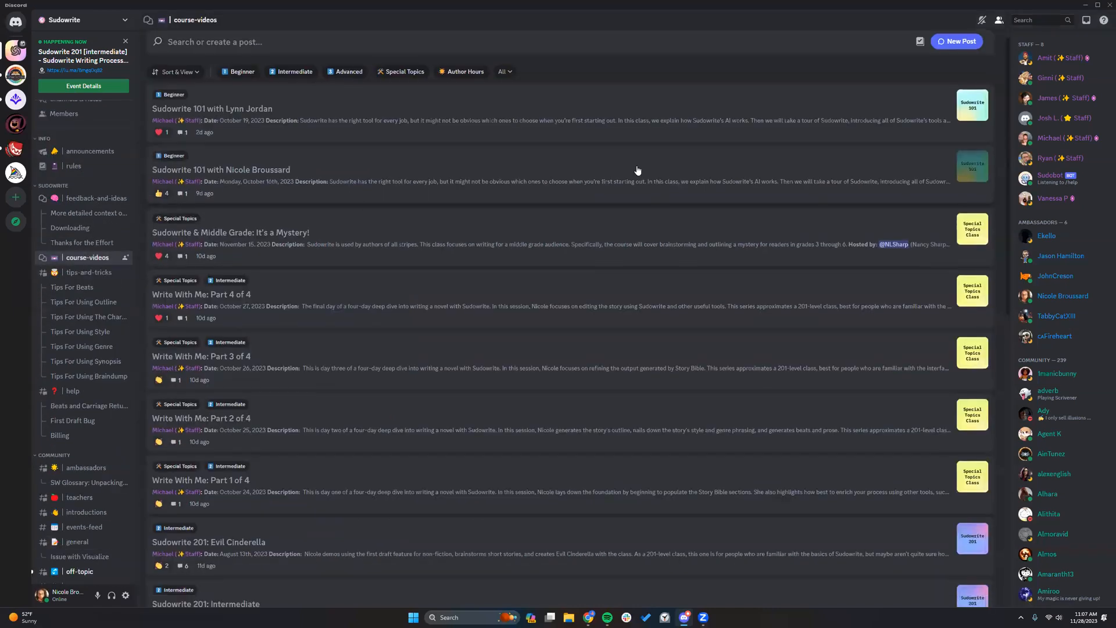
pyautogui.scroll(-6, 639, 176)
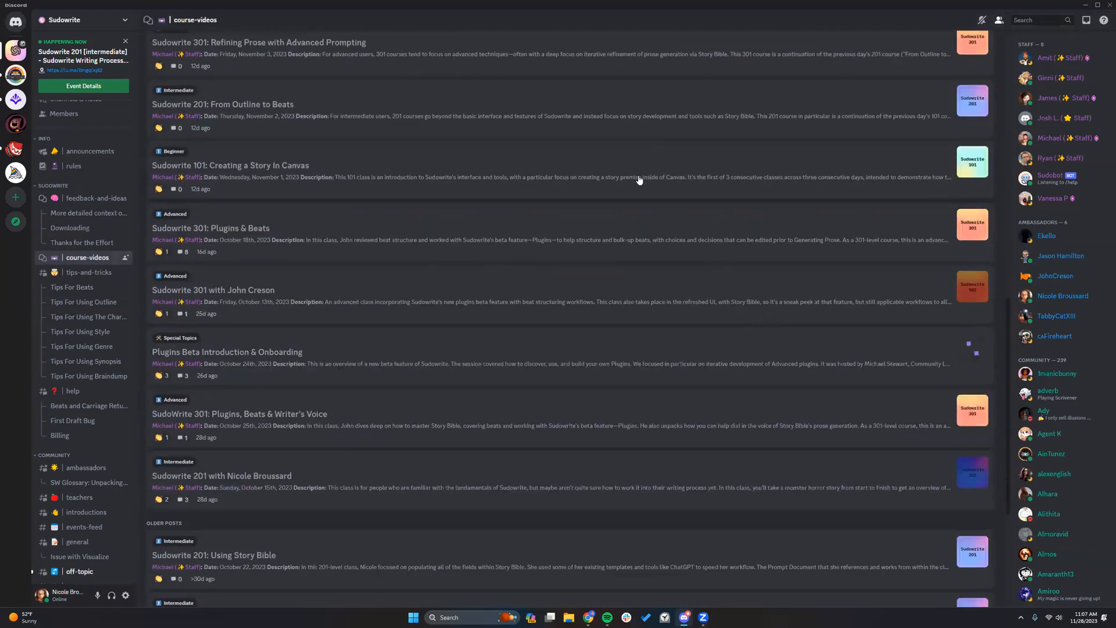
pyautogui.scroll(15, 637, 184)
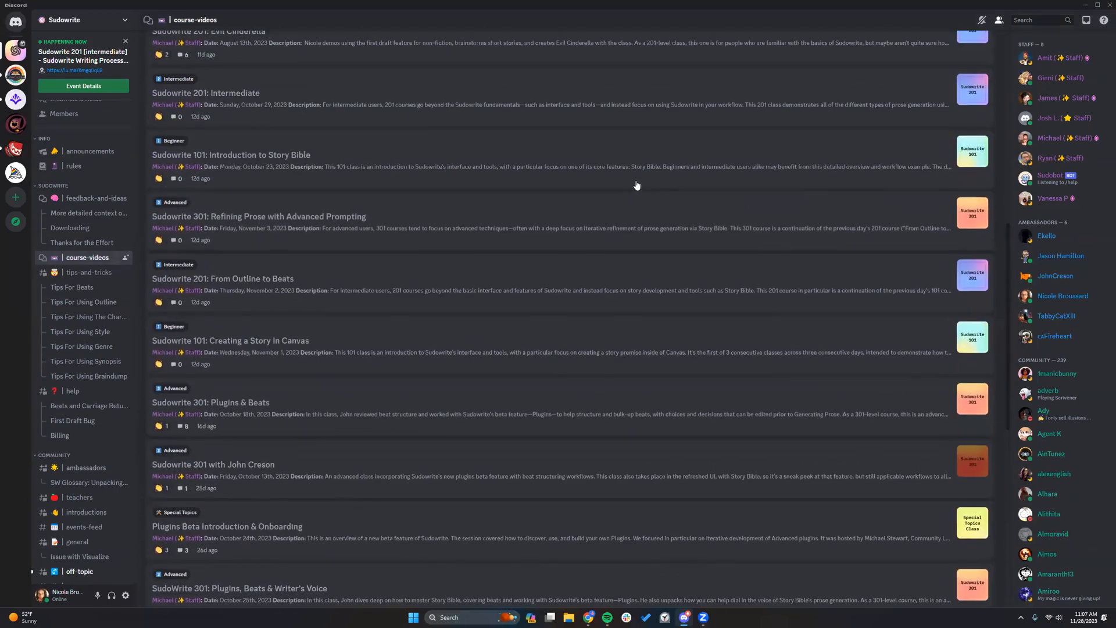
pyautogui.scroll(3, 639, 218)
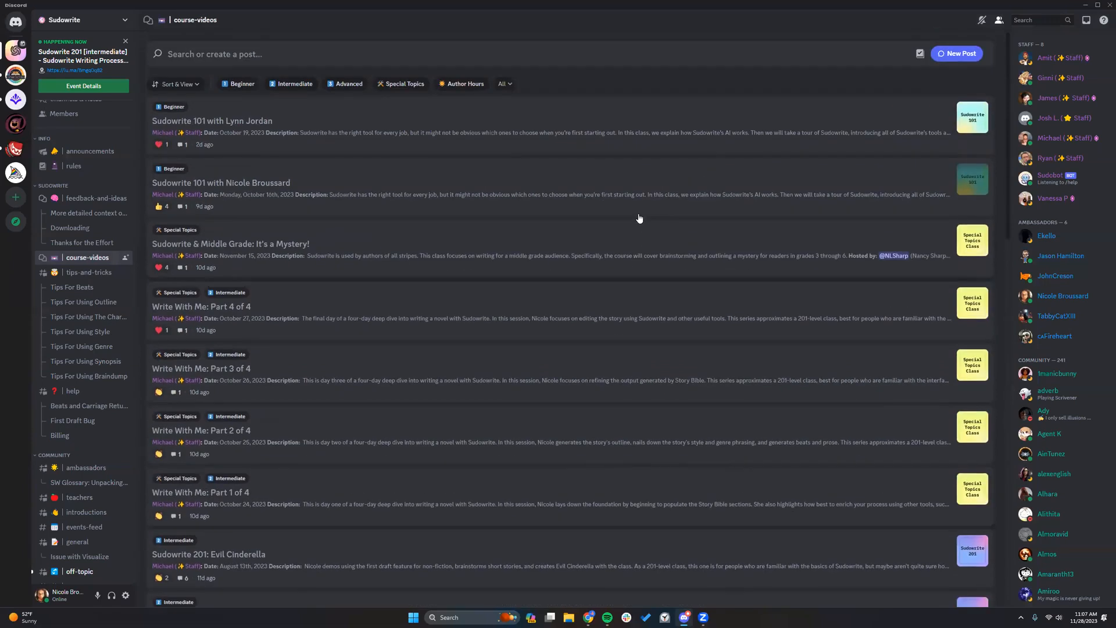
# - Switch from Discord to the Sudowrite projects page in Chrome and open its help
pyautogui.click(1109, 6)
pyautogui.click(598, 618)
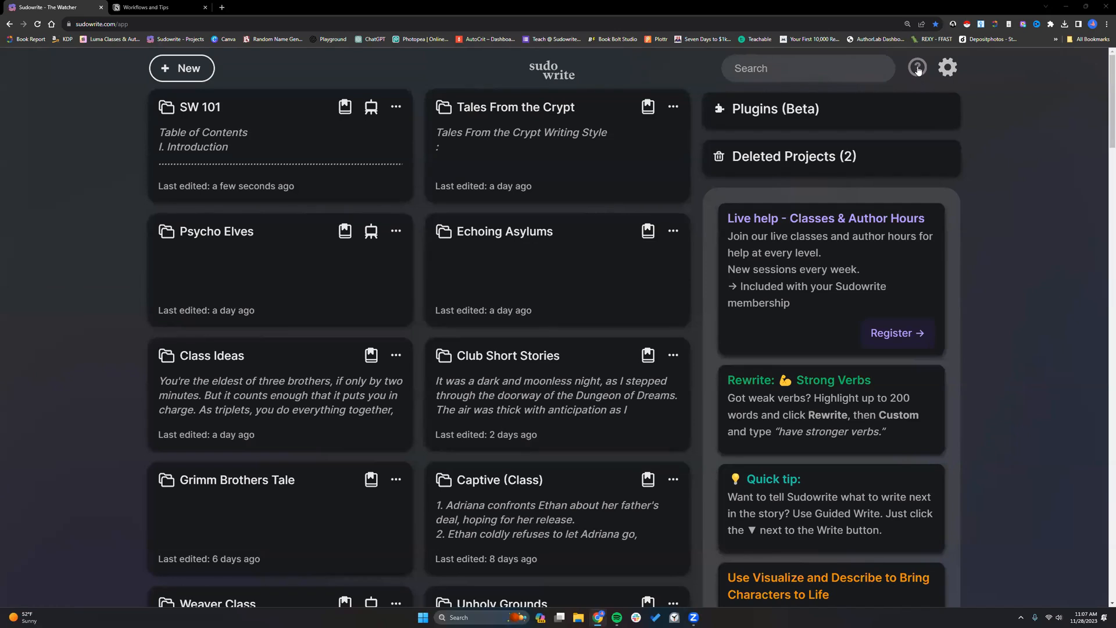
pyautogui.click(918, 68)
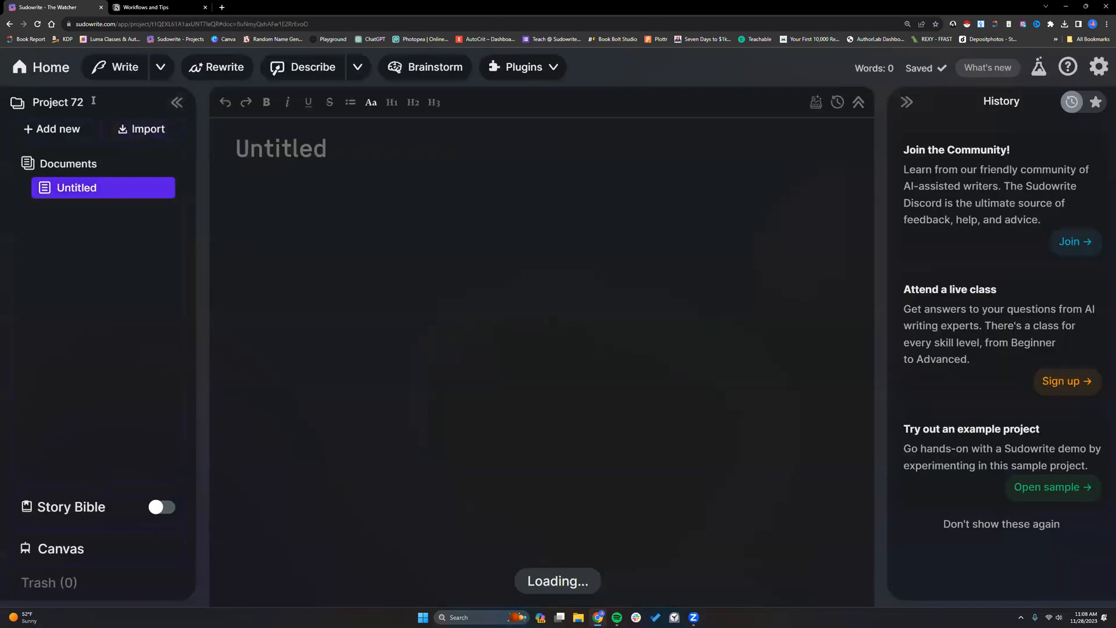
# - Rename the new project as SW 201
pyautogui.click(93, 101)
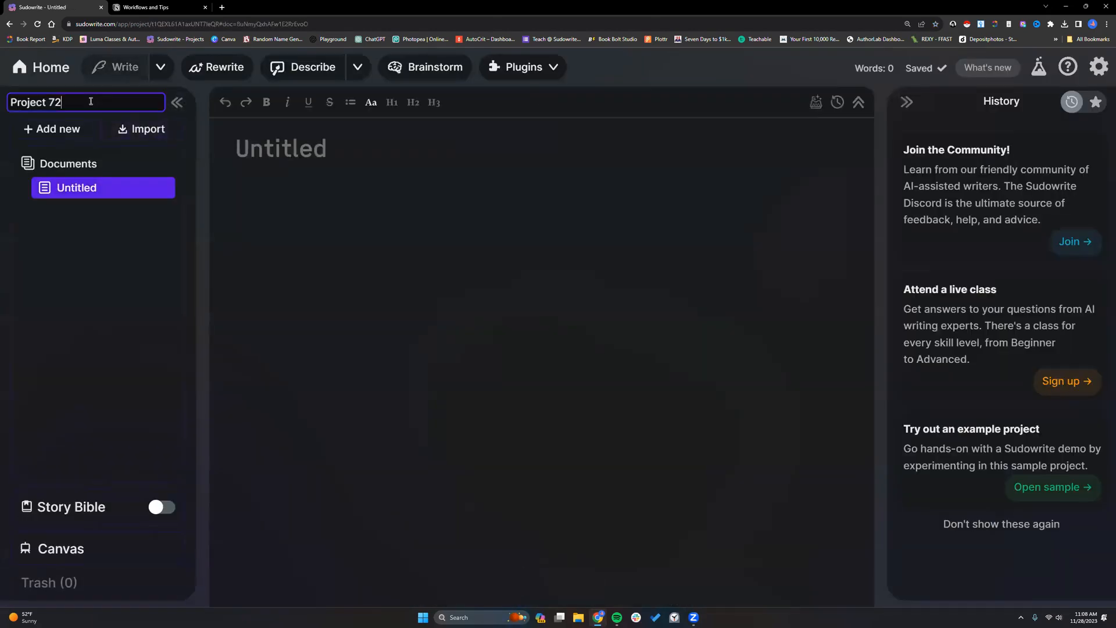
pyautogui.hotkey('ctrl', 'a')
pyautogui.write('SW 201')
pyautogui.press('Return')
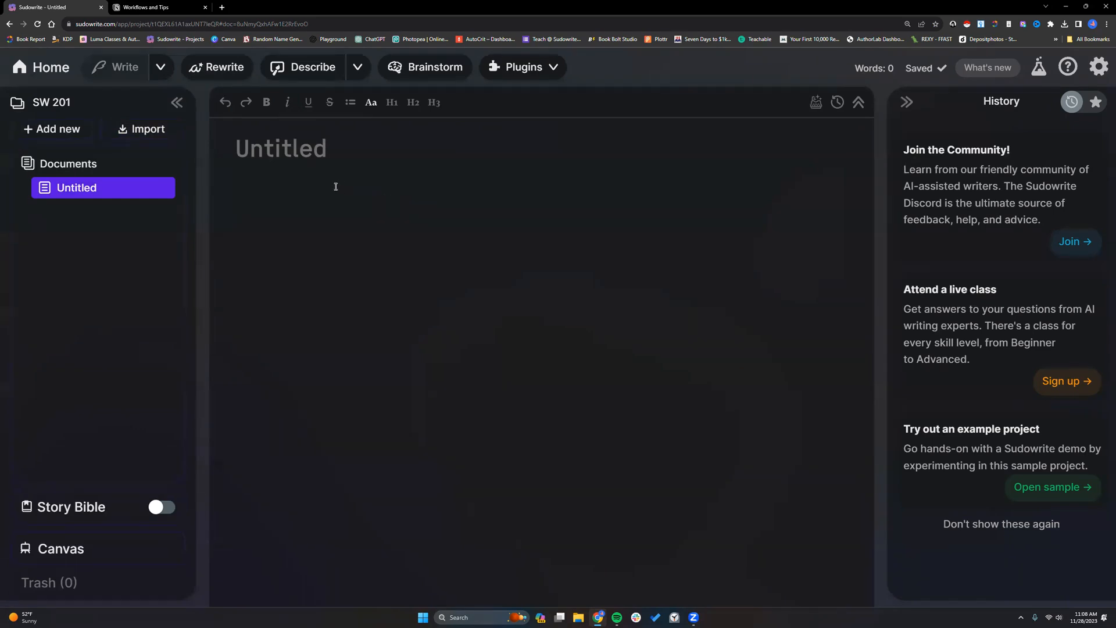
# - Collapse the History panel and the project sidebar, and briefly collapse and restore the editor's top menu
pyautogui.click(905, 103)
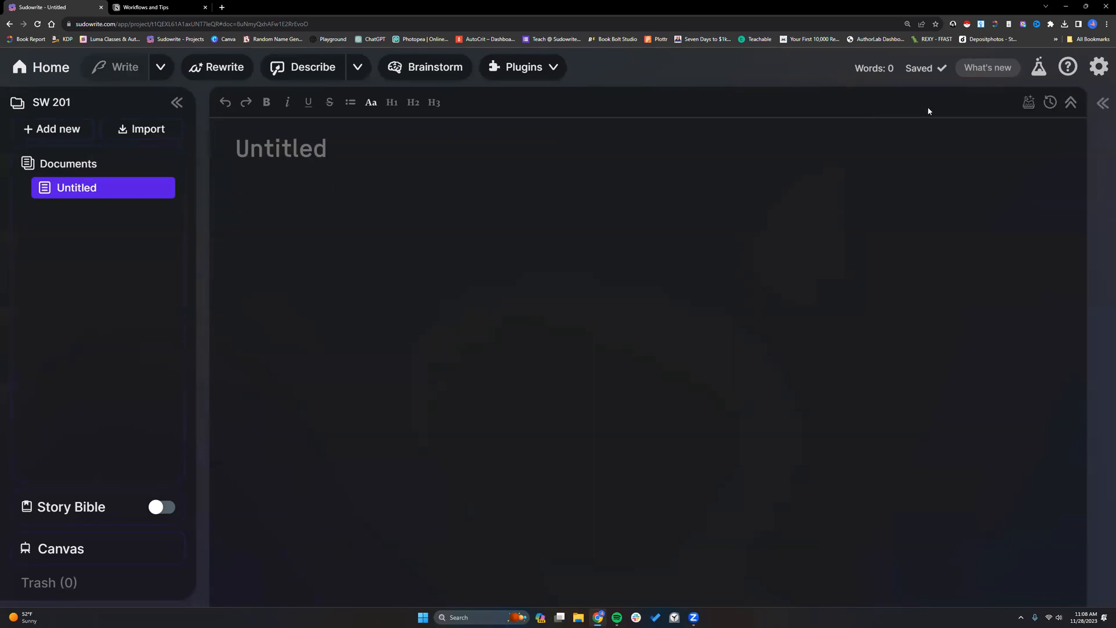
pyautogui.click(176, 102)
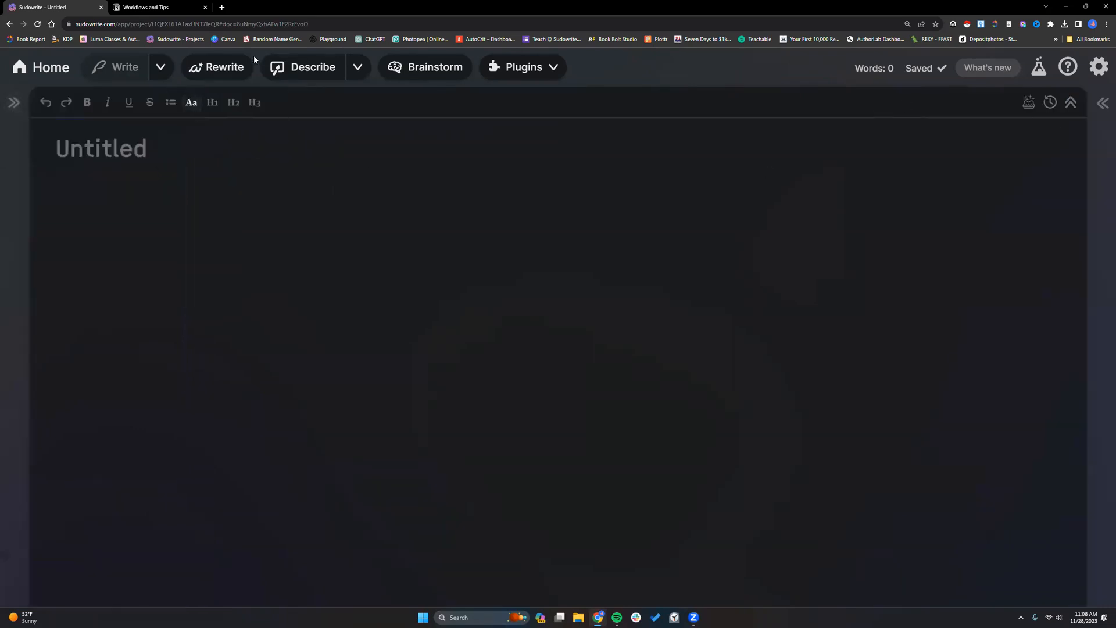
pyautogui.click(1070, 102)
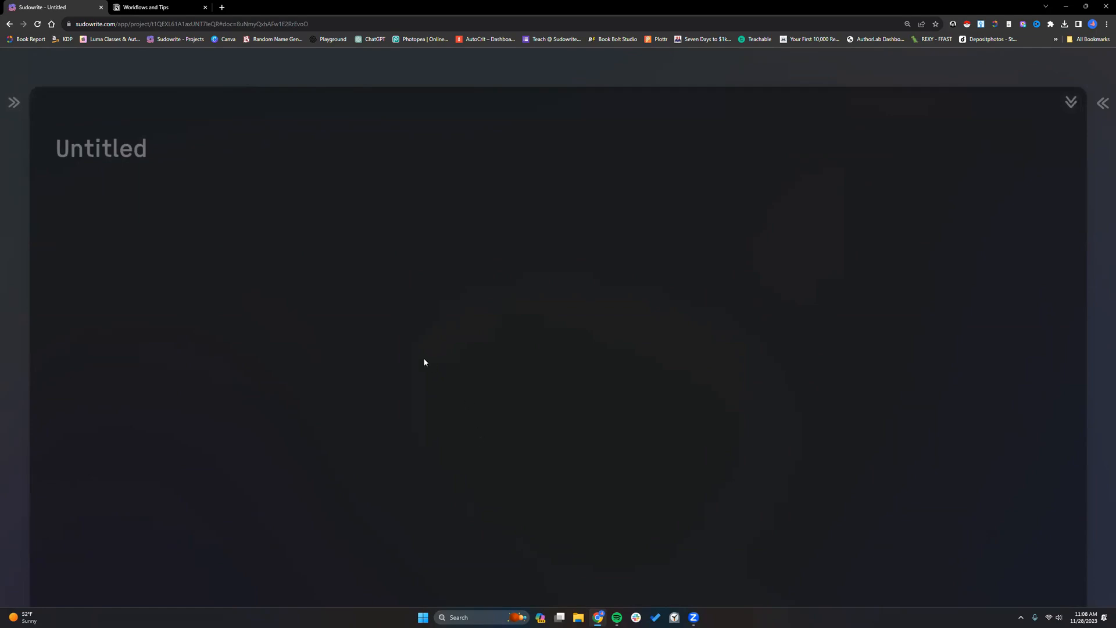
pyautogui.click(1072, 103)
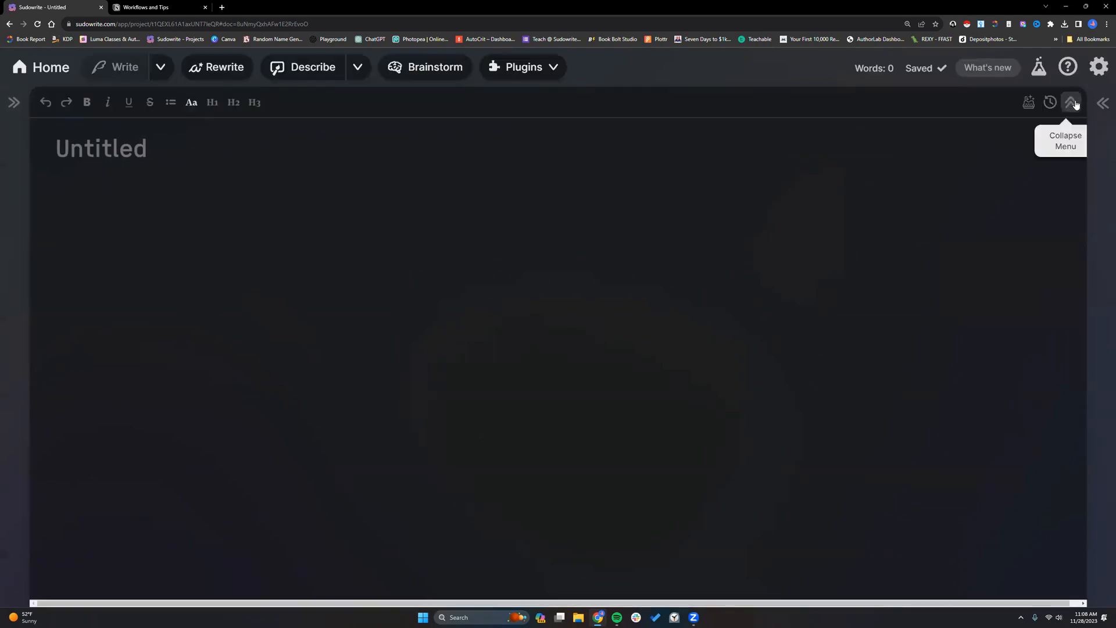
# - Reopen the project sidebar and the History panel, widening the sidebar slightly
pyautogui.click(14, 102)
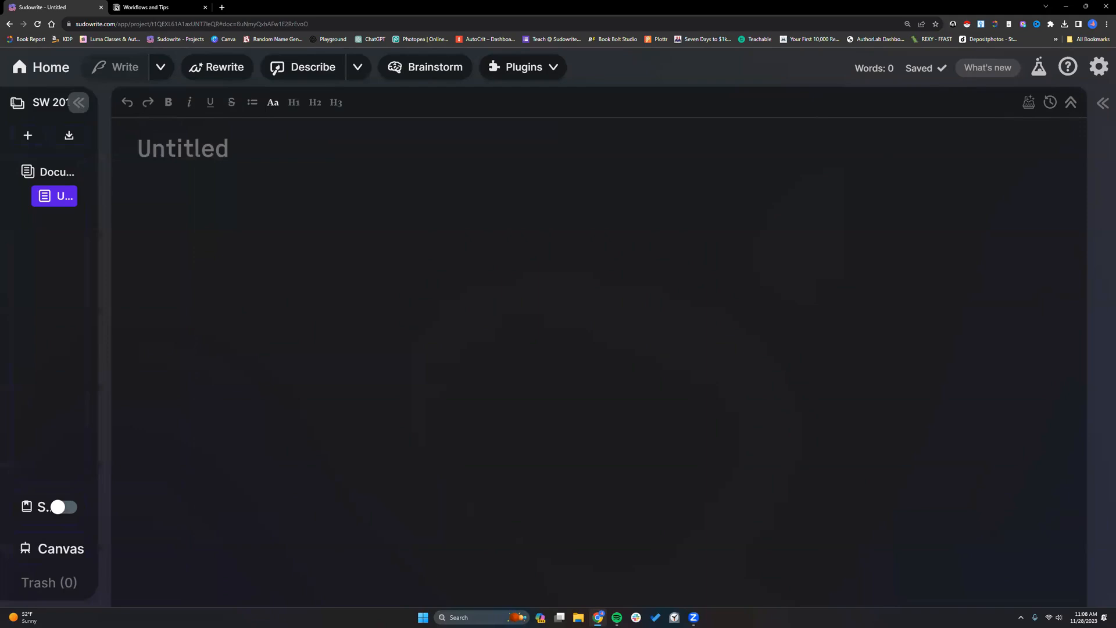
pyautogui.moveTo(96, 217); pyautogui.dragTo(147, 221)
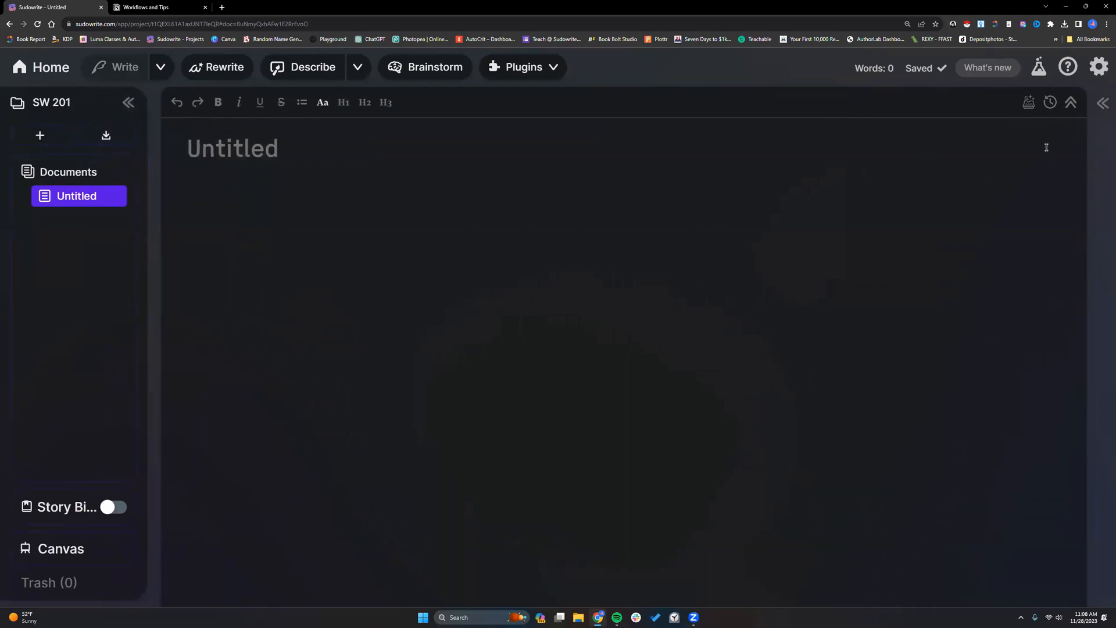
pyautogui.click(1103, 102)
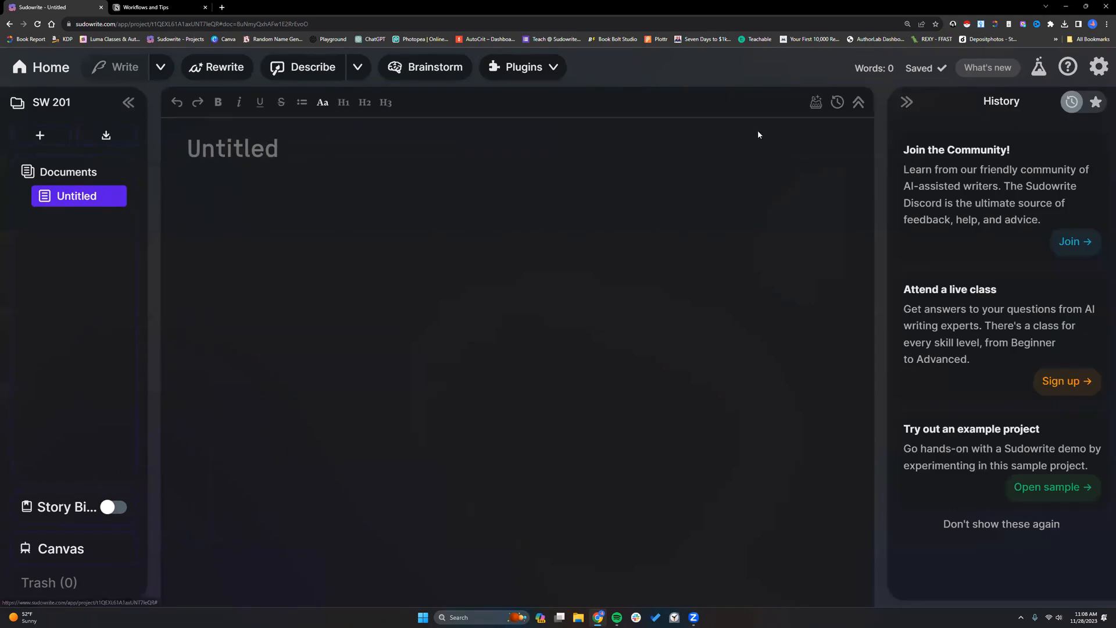
# - Turn on the Story Bible for the project and open the Chapter Generator in the Untitled document
pyautogui.click(113, 507)
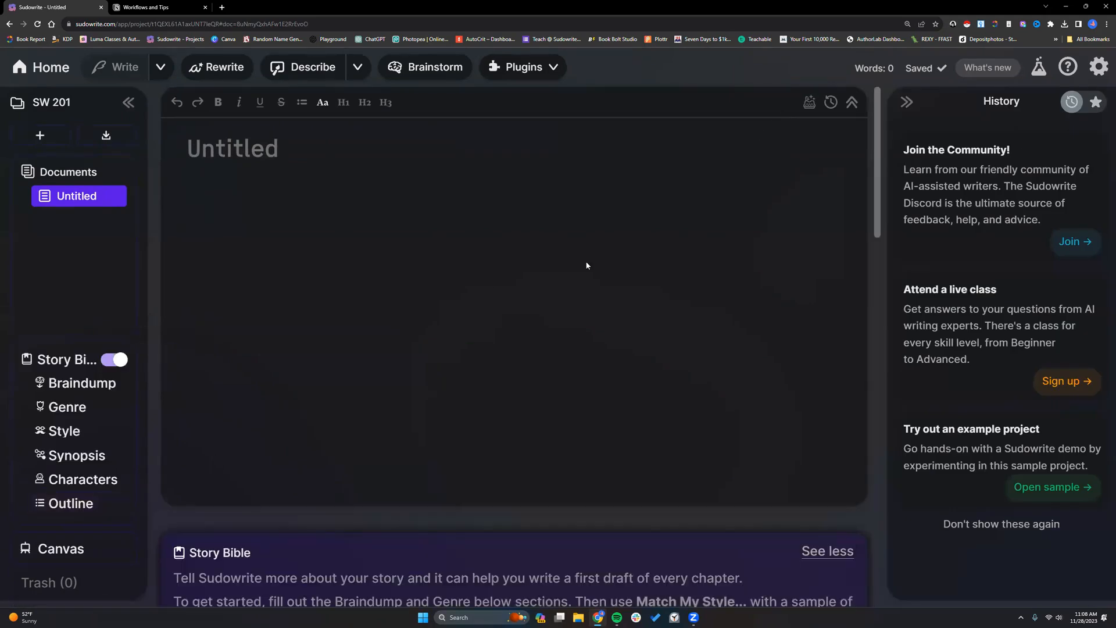
pyautogui.click(810, 105)
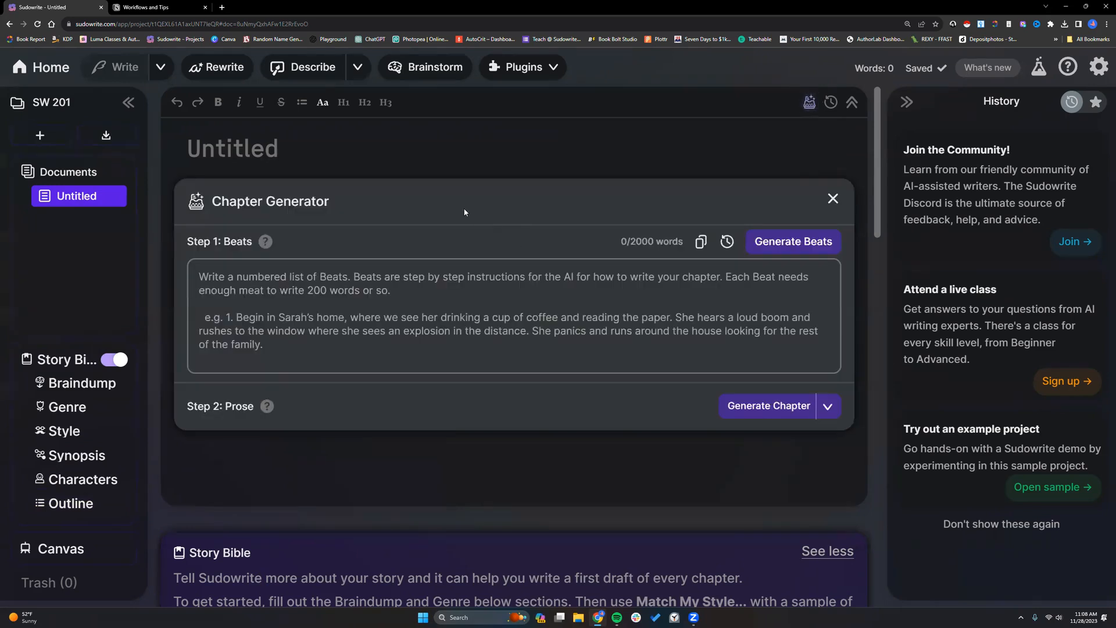
pyautogui.click(810, 106)
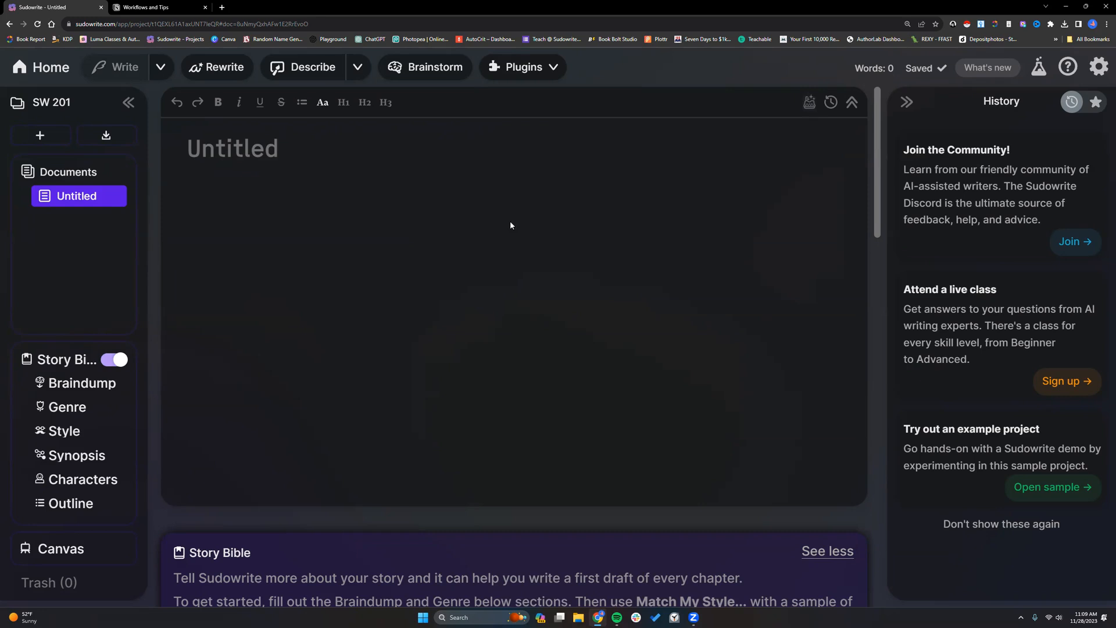
pyautogui.click(811, 104)
pyautogui.click(265, 290)
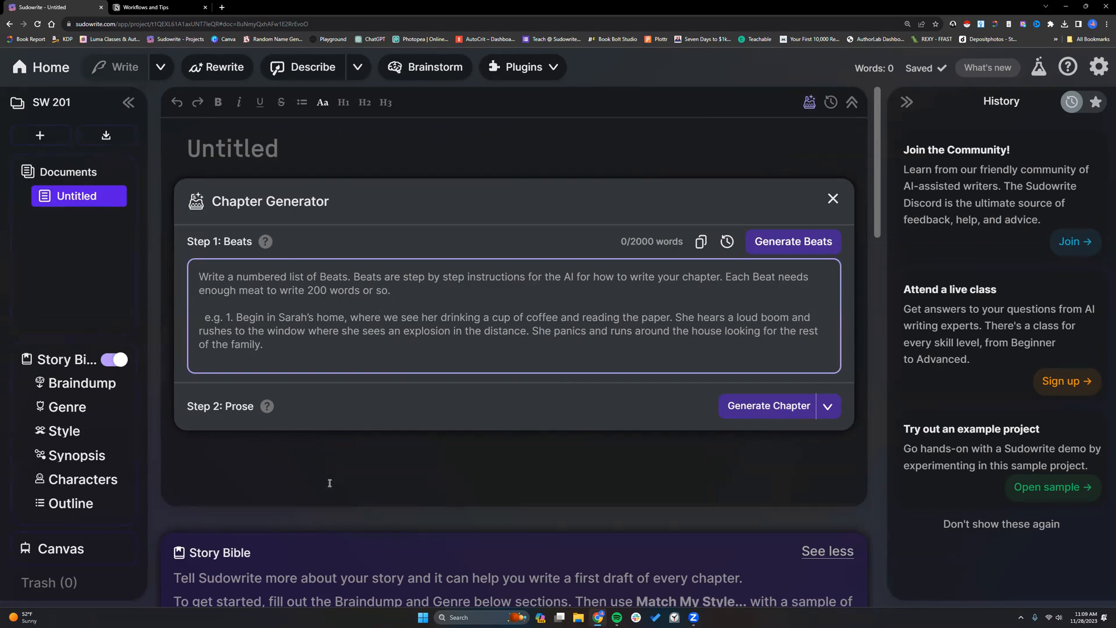
pyautogui.click(810, 103)
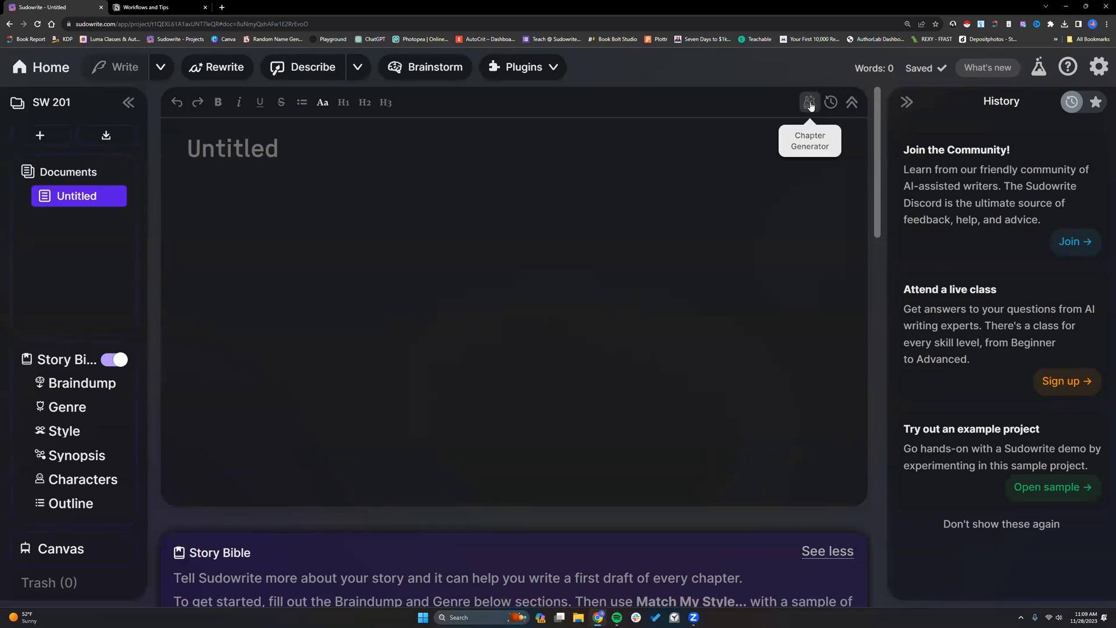
pyautogui.click(810, 104)
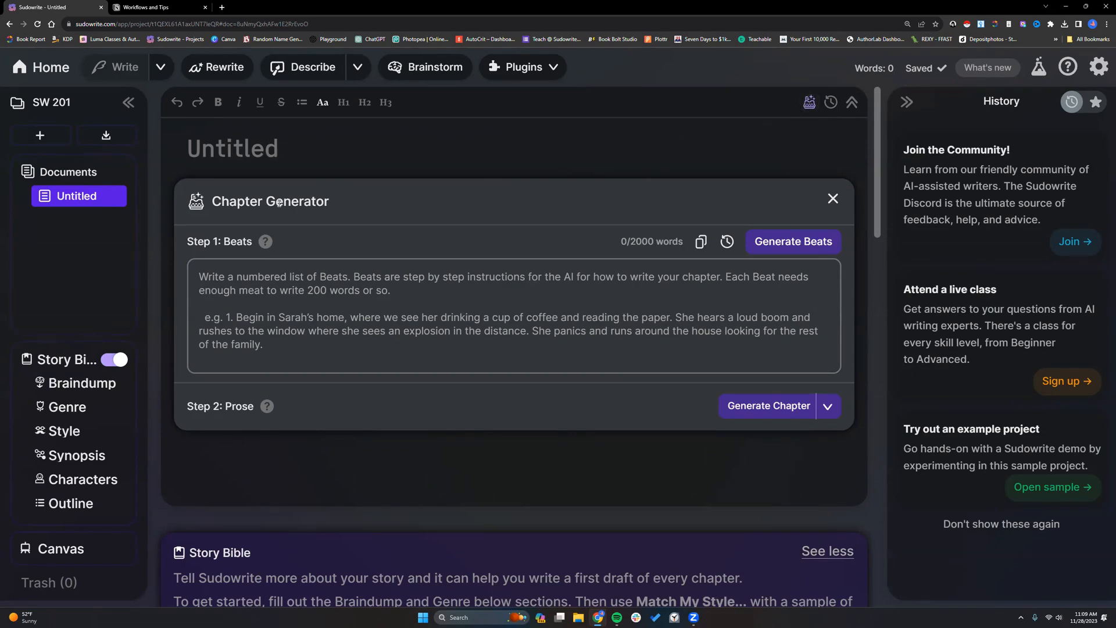
# - Look through the Story Bible sections from Braindump, Genre and Style down to Synopsis, Characters and Outline
pyautogui.click(81, 384)
pyautogui.click(313, 151)
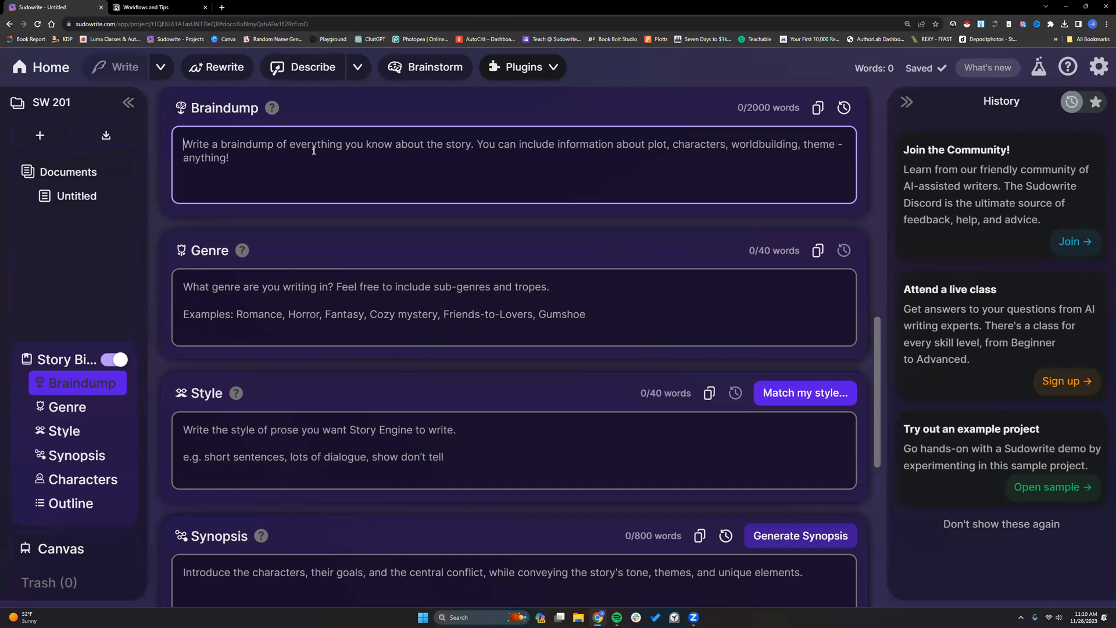
pyautogui.scroll(-7, 314, 150)
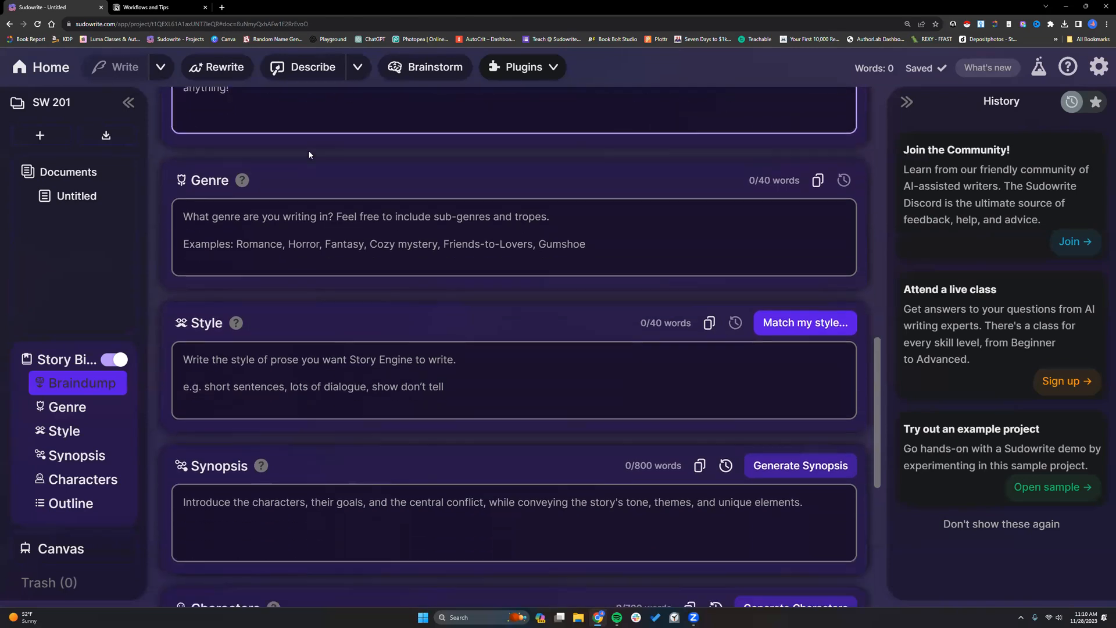
pyautogui.scroll(-1, 303, 175)
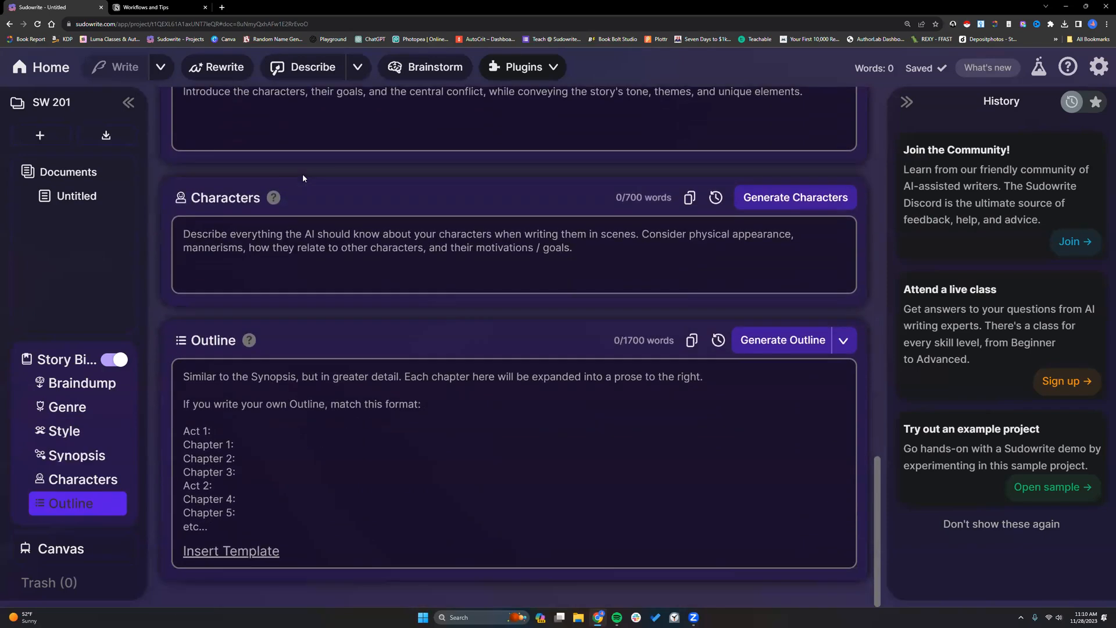
pyautogui.scroll(6, 302, 174)
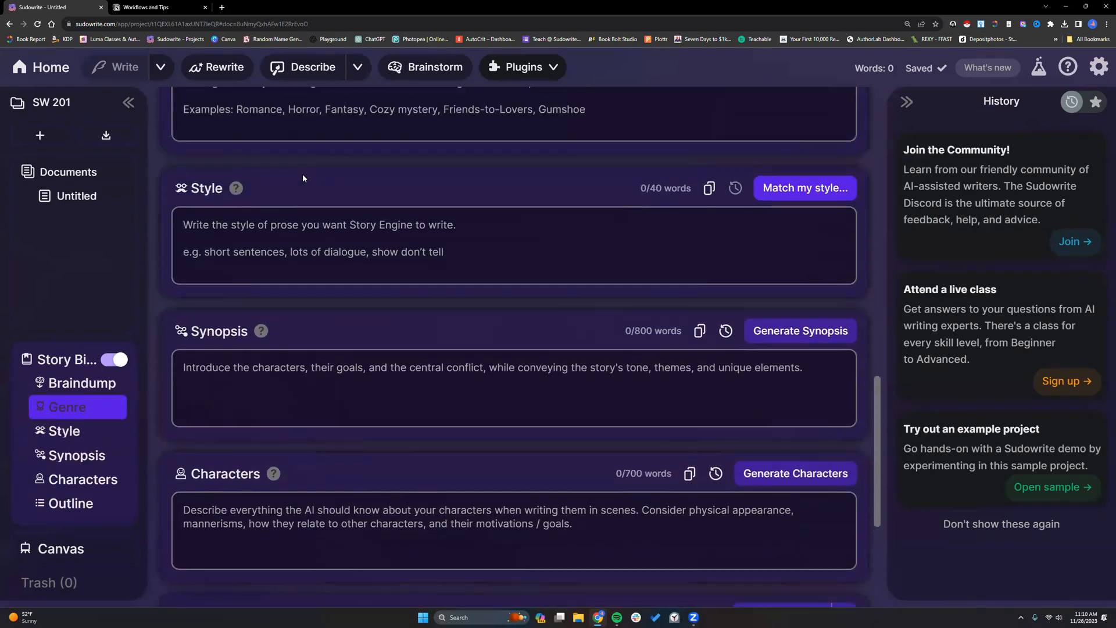
pyautogui.scroll(2, 302, 173)
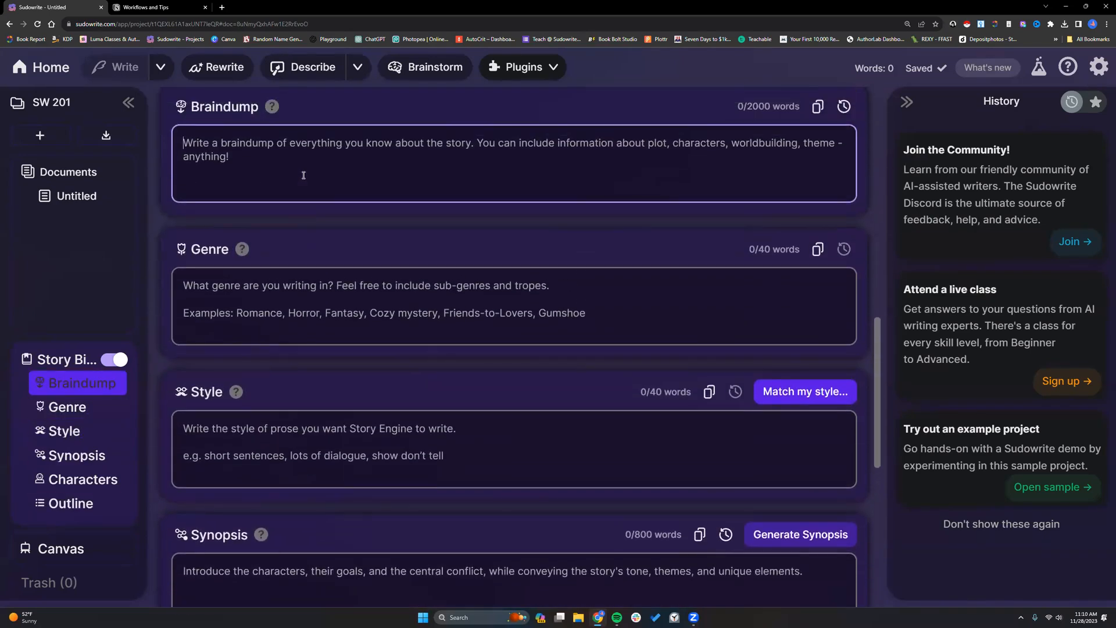
pyautogui.click(304, 186)
pyautogui.scroll(-5, 376, 513)
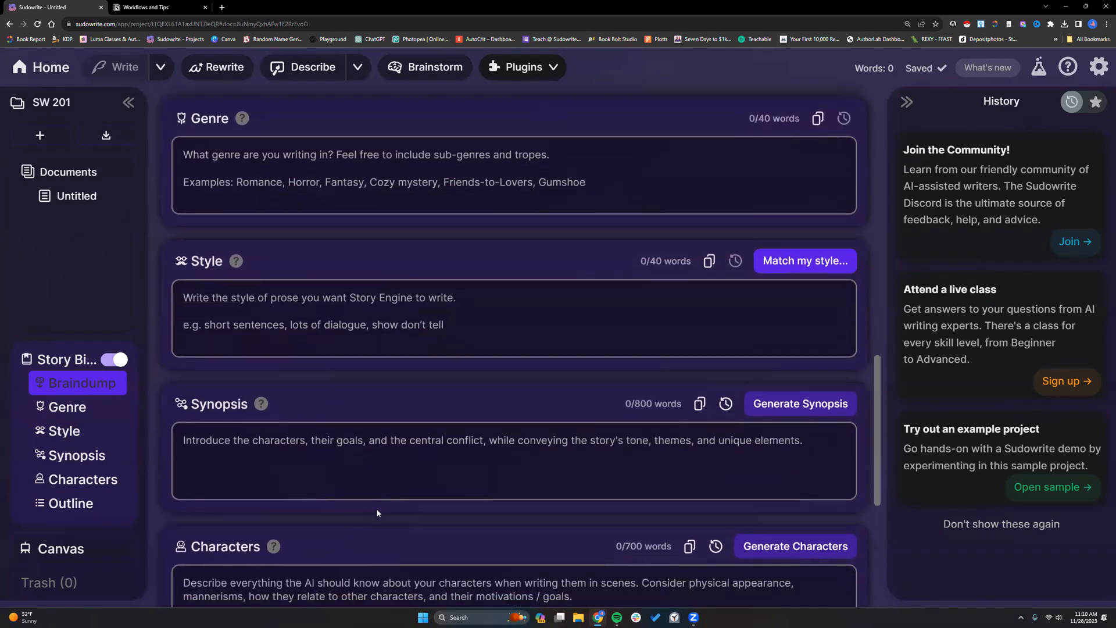
pyautogui.scroll(-3, 377, 512)
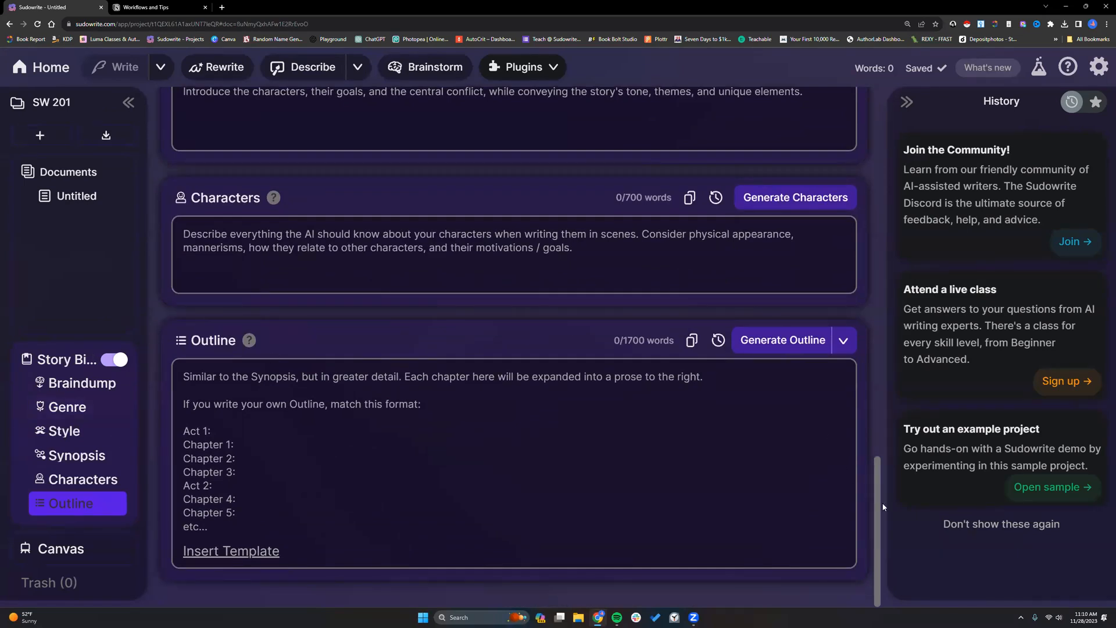
# - Enter "1. Write a retelling of Cinderella as a political thriller." as the first beat in the Chapter Generator
pyautogui.moveTo(878, 510); pyautogui.dragTo(884, 209)
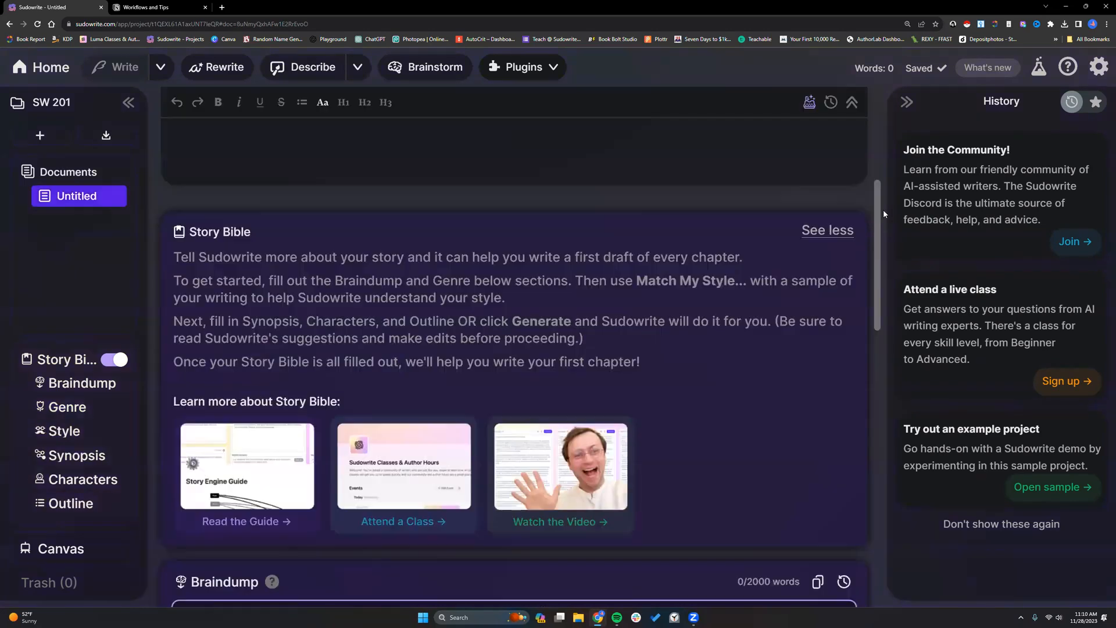
pyautogui.click(275, 273)
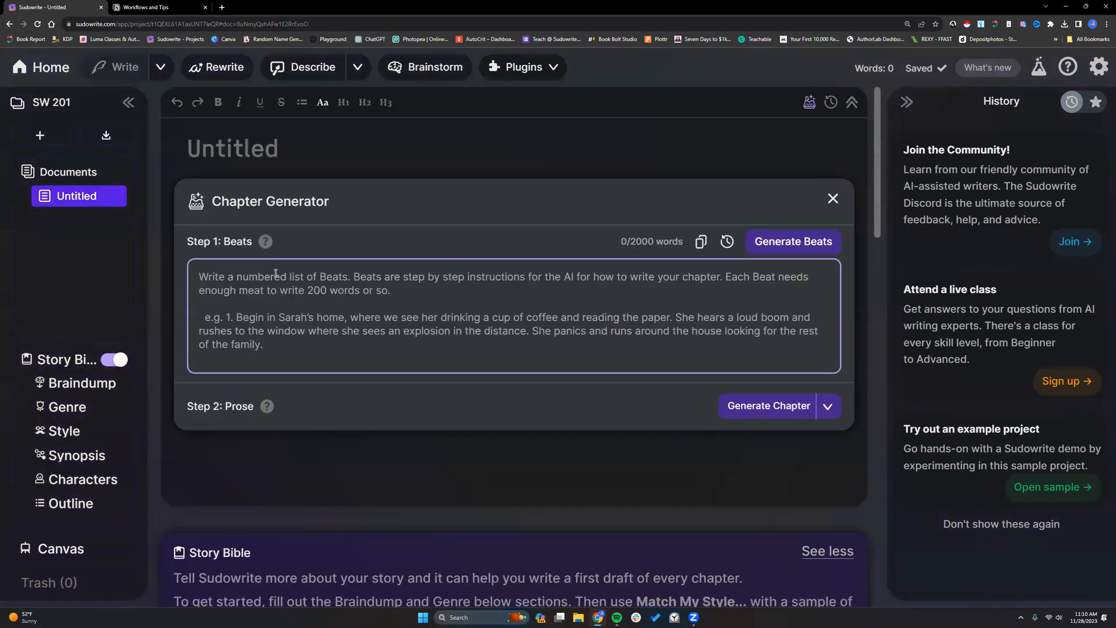
pyautogui.write('1. W')
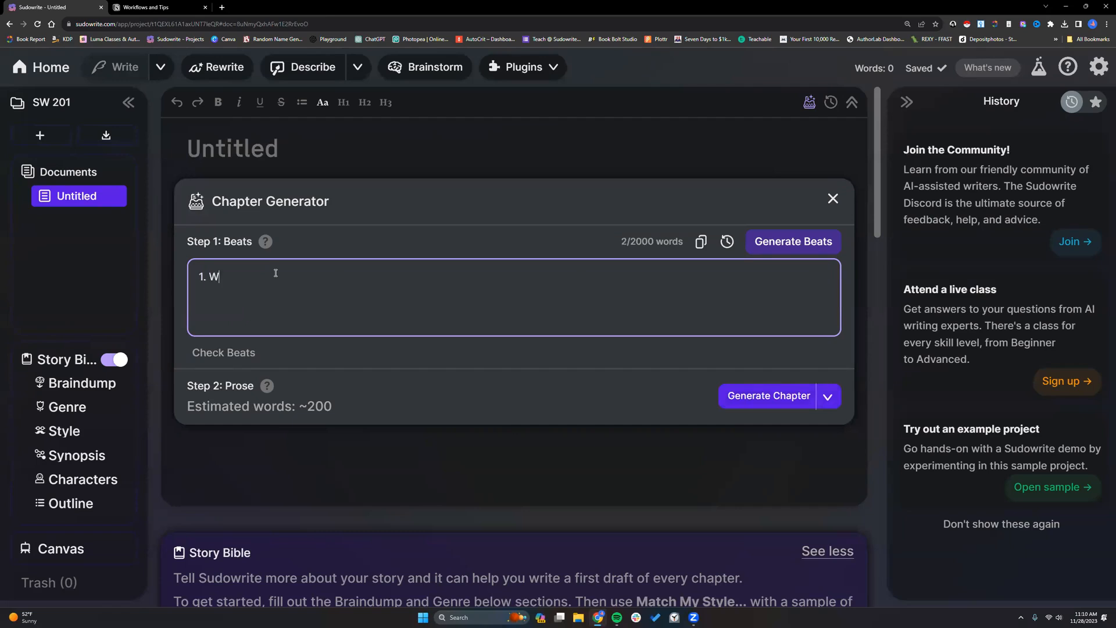
pyautogui.write('rite a retelling of Cinderella as a political thriller.')
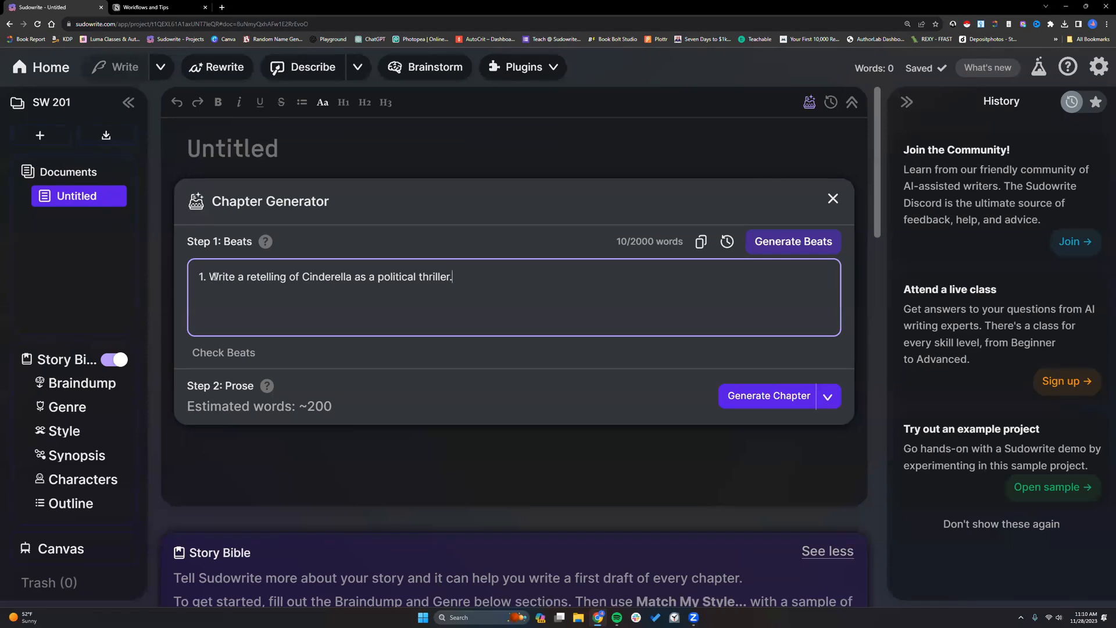
# - Add the placeholder beats "2. dsteok" and "3. sdlesk" below the Cinderella beat and delete them again
pyautogui.moveTo(224, 276); pyautogui.dragTo(459, 277)
pyautogui.click(459, 277)
pyautogui.write('2.')
pyautogui.write(' dsteok ')
pyautogui.write('3. sdlesk')
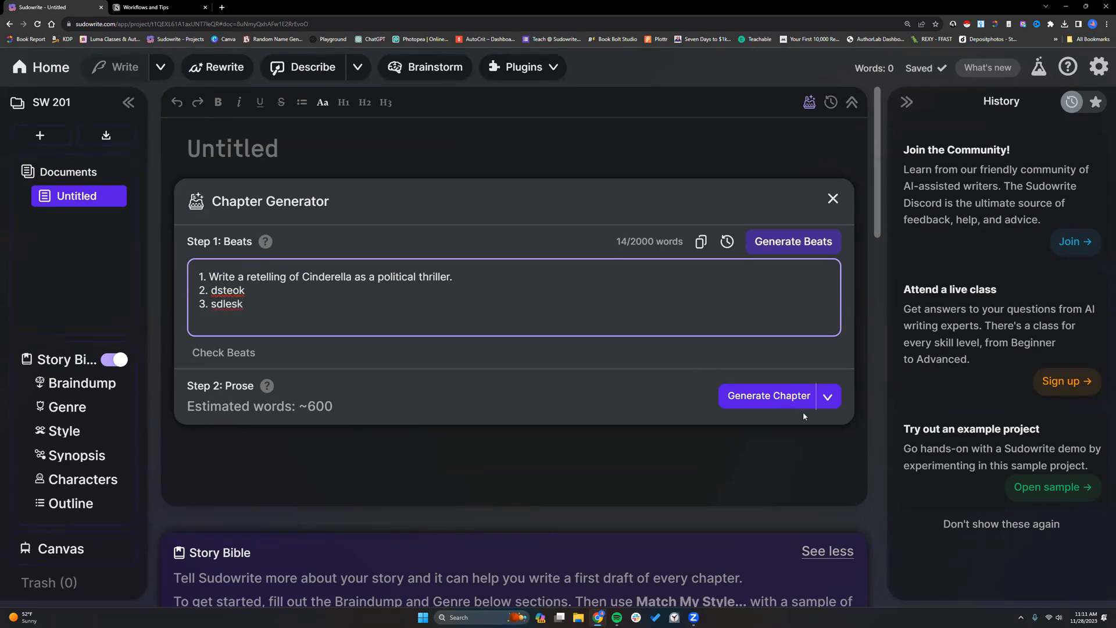
pyautogui.moveTo(199, 290); pyautogui.dragTo(264, 306)
pyautogui.press('BackSpace')
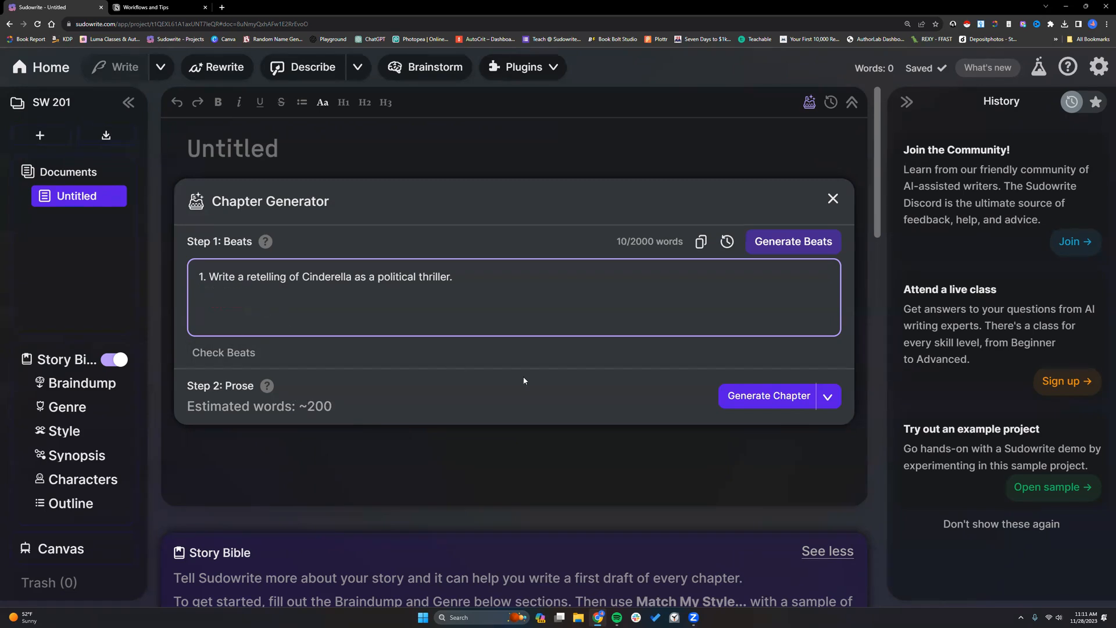
# - Generate the chapter from the Cinderella beat with the Best Prose option
pyautogui.click(836, 400)
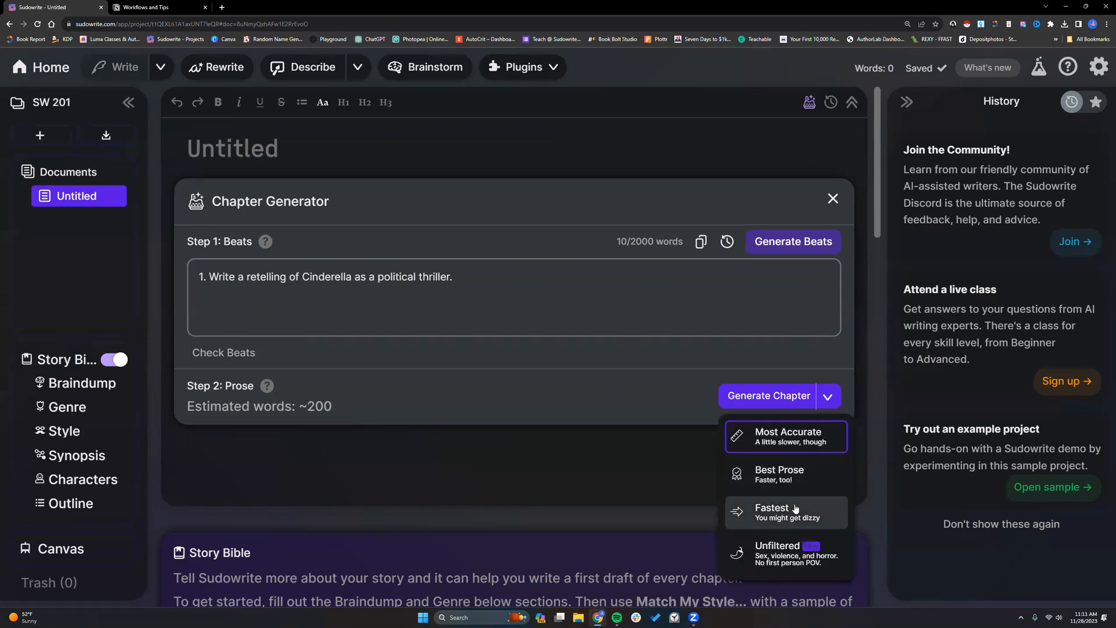
pyautogui.click(792, 476)
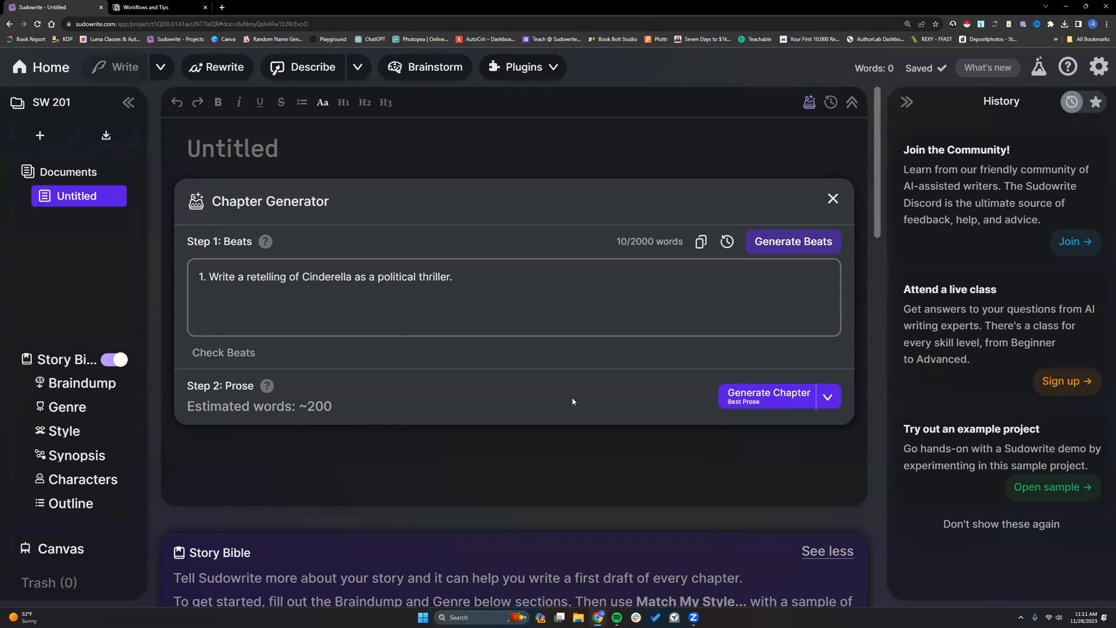
pyautogui.click(463, 279)
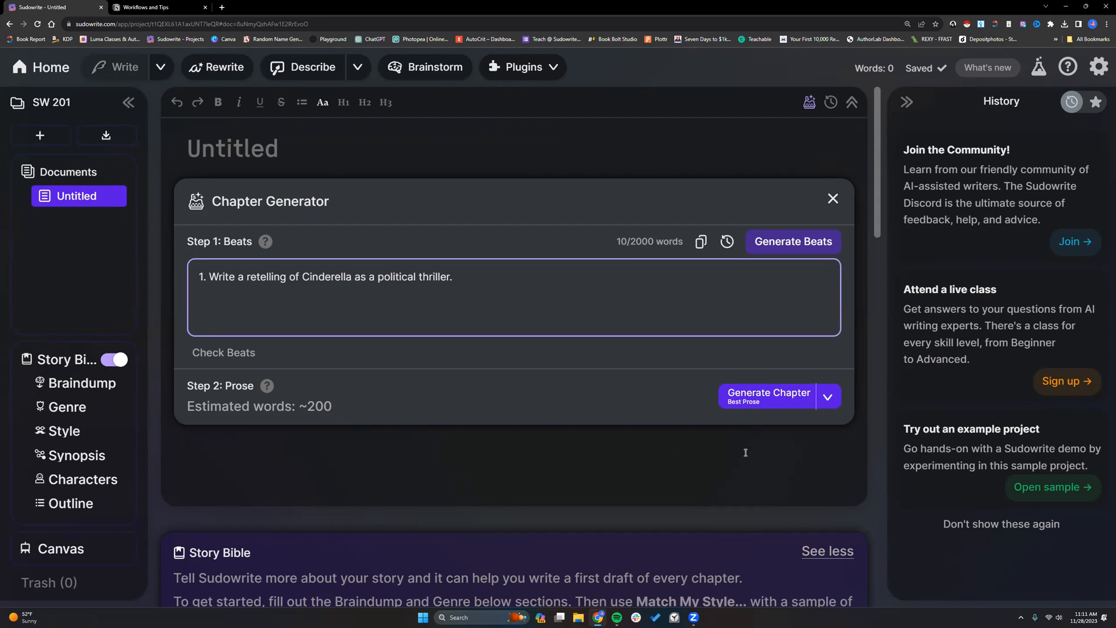
pyautogui.click(767, 399)
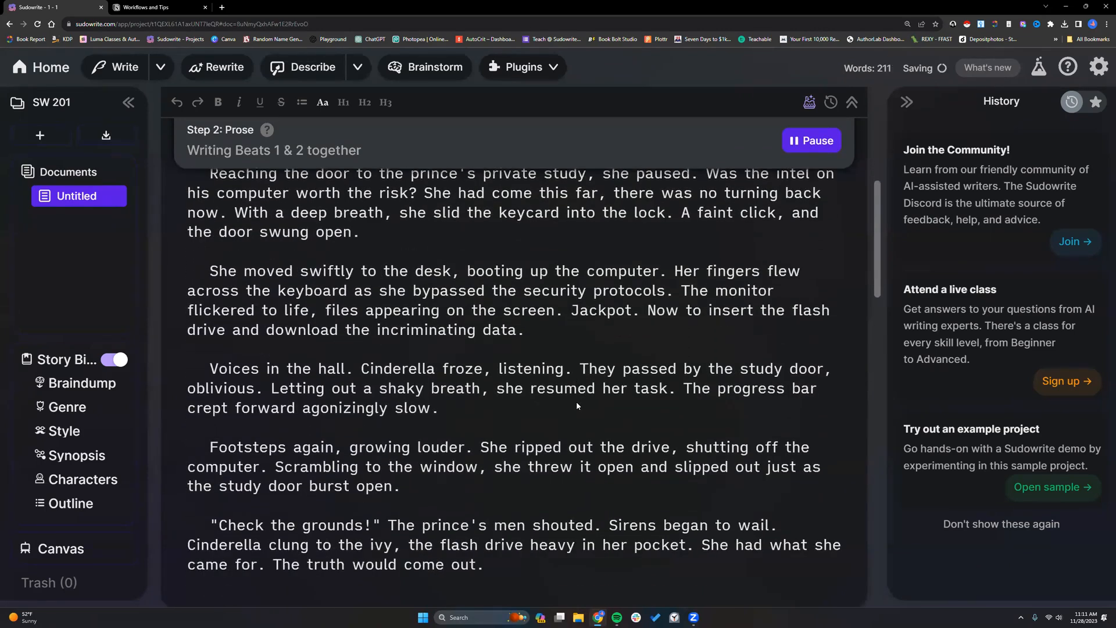
# - Add "[Write in third-person, past tense from Cinderella's POV. Use graphic descriptions of violence, bloody depictions of gore, and vulgar language. Use minimalistic prose.]" above the first beat
pyautogui.scroll(1, 577, 401)
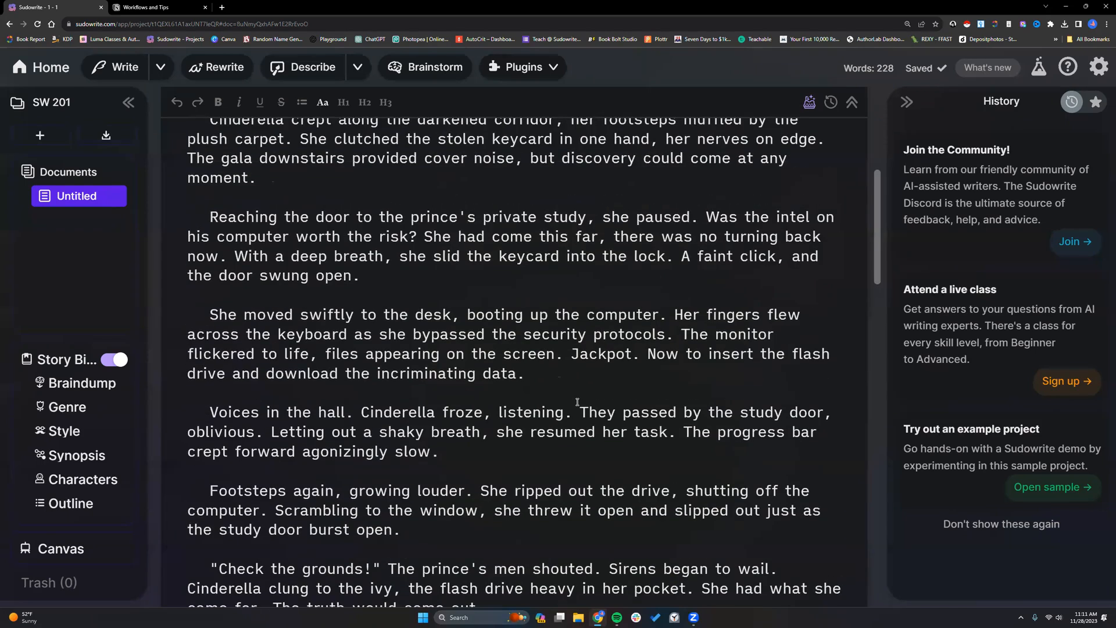
pyautogui.scroll(8, 577, 402)
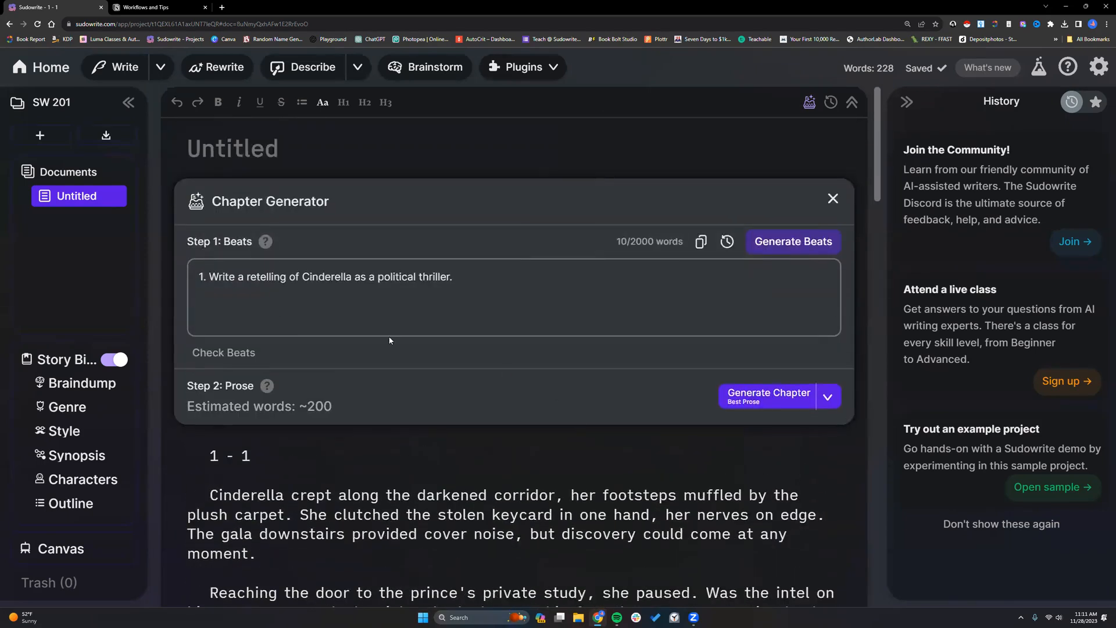
pyautogui.click(202, 276)
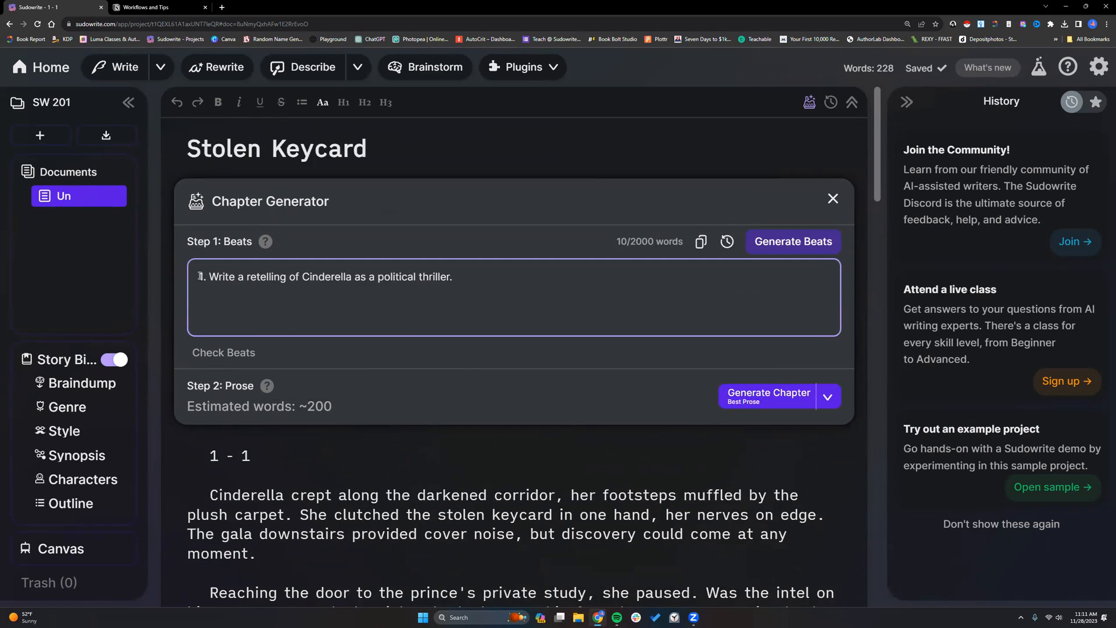
pyautogui.press('Return')
pyautogui.write('[')
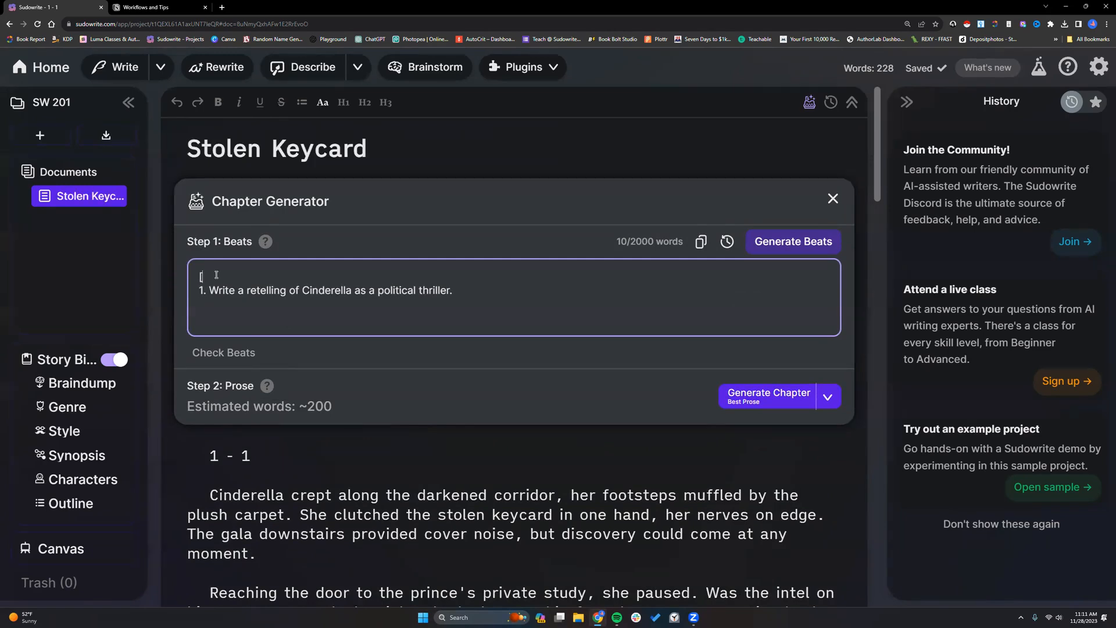
pyautogui.write('Write in third-person, past tense from Cind')
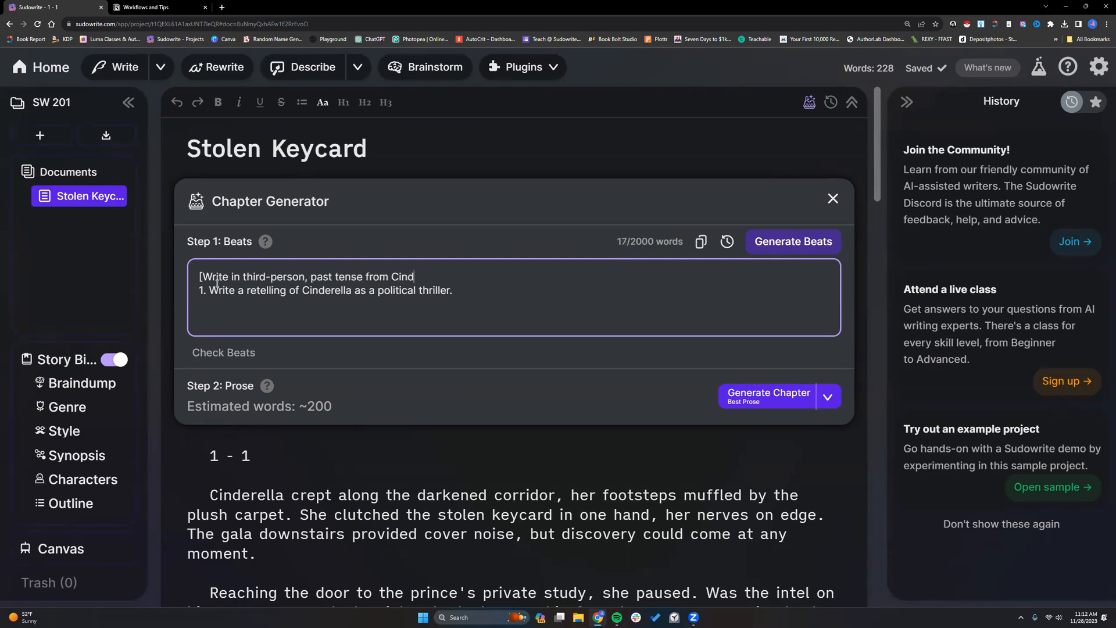
pyautogui.write("erella's POV. Use graphic descrip")
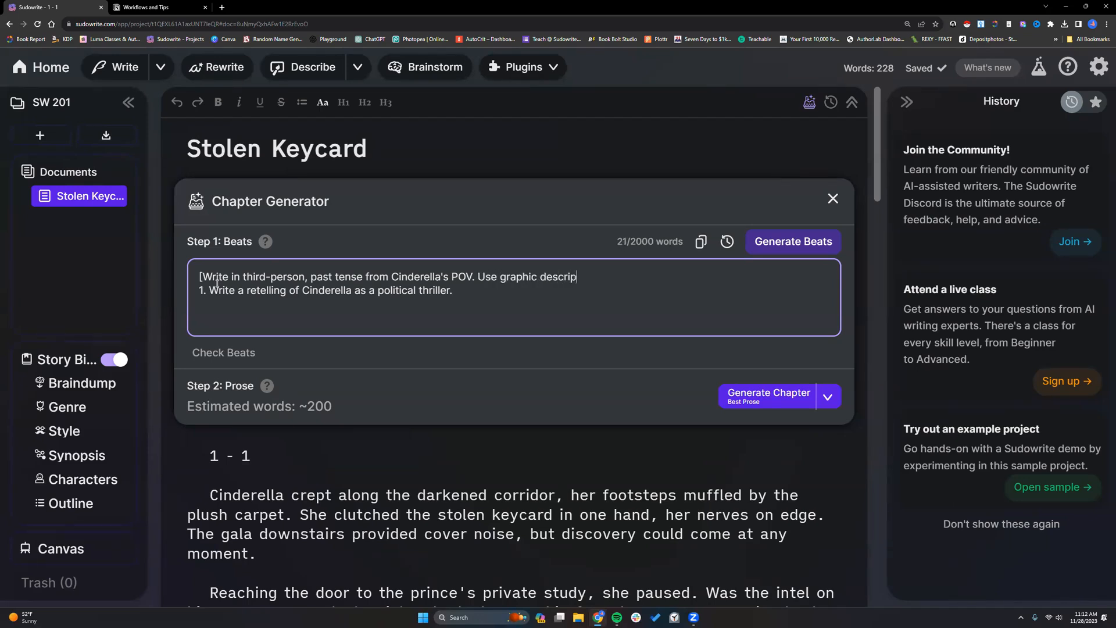
pyautogui.write('tions of violence, bloody dep')
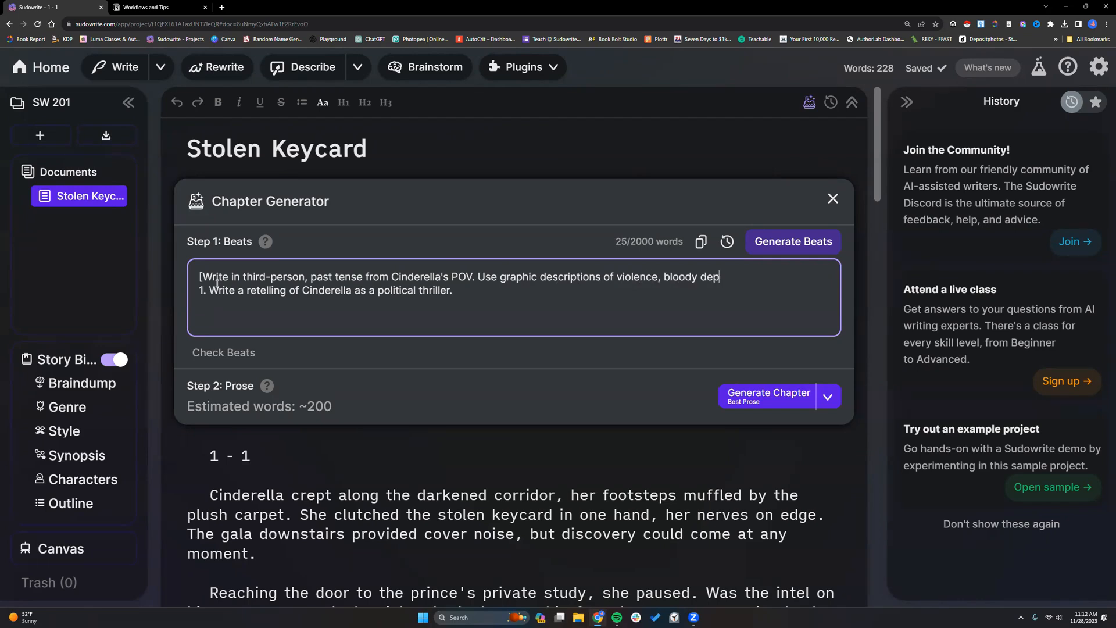
pyautogui.write('ictions of gore, and vulgar language. Use minim')
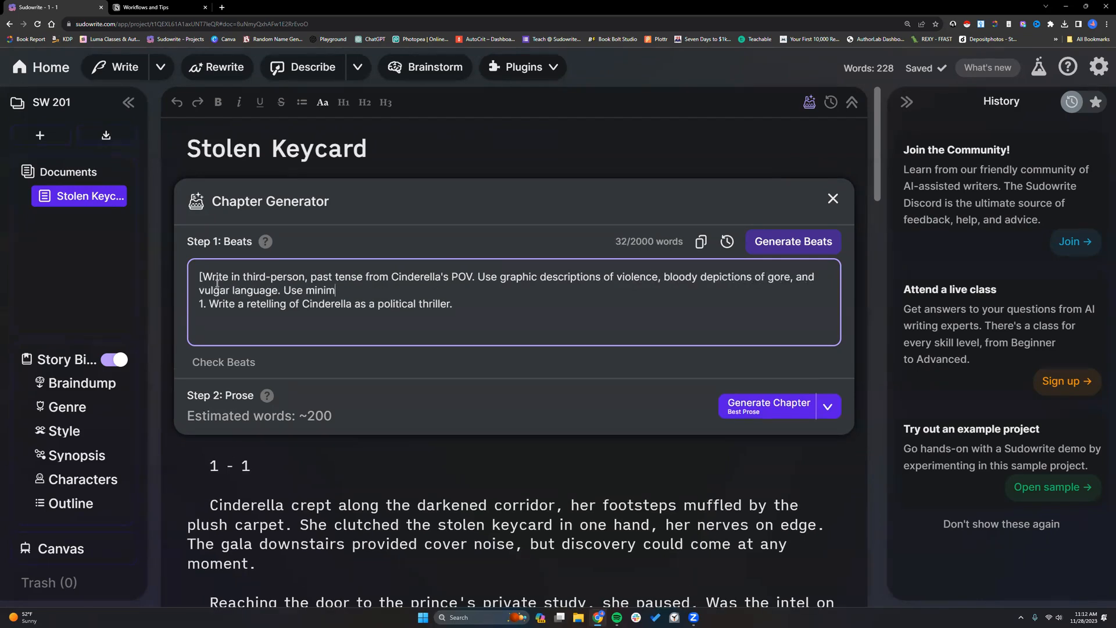
pyautogui.write('alistic prose.]')
pyautogui.moveTo(199, 275); pyautogui.dragTo(404, 294)
pyautogui.click(405, 294)
pyautogui.scroll(-1, 312, 303)
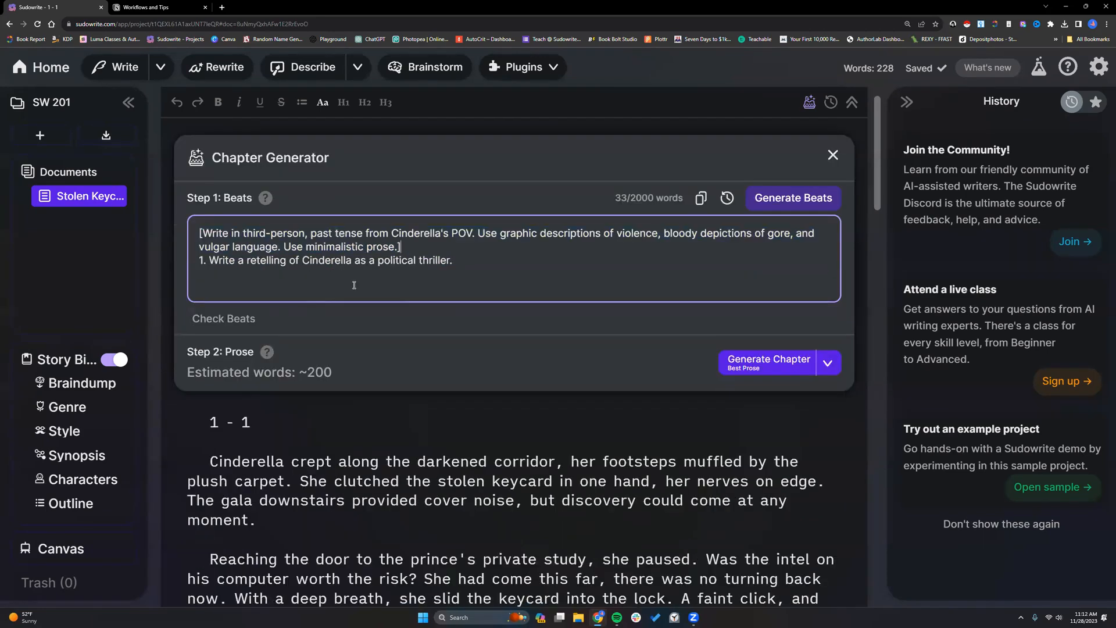
pyautogui.moveTo(401, 247)
pyautogui.mouseDown()
pyautogui.moveTo(194, 233)
pyautogui.moveTo(417, 258)
pyautogui.mouseUp()
pyautogui.click(441, 268)
# - Add "5. [write in third-person, past tense from Eric's POV.] beat words." below the Cinderella beat, separated by a blank line
pyautogui.click(458, 262)
pyautogui.scroll(-1, 458, 262)
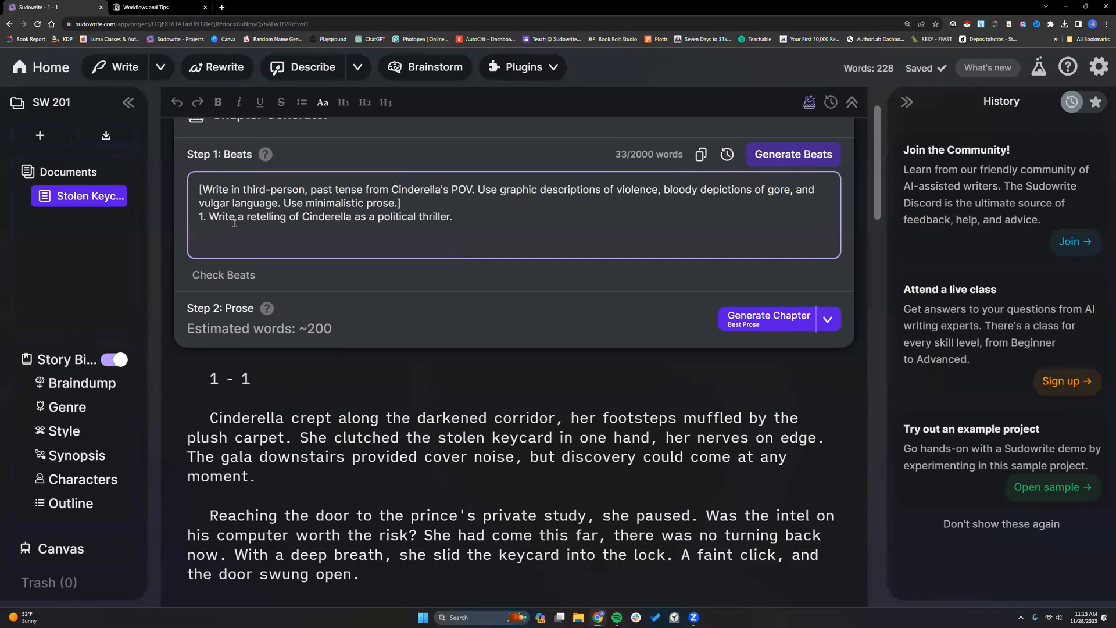
pyautogui.press('Return')
pyautogui.press('Return')
pyautogui.write('5')
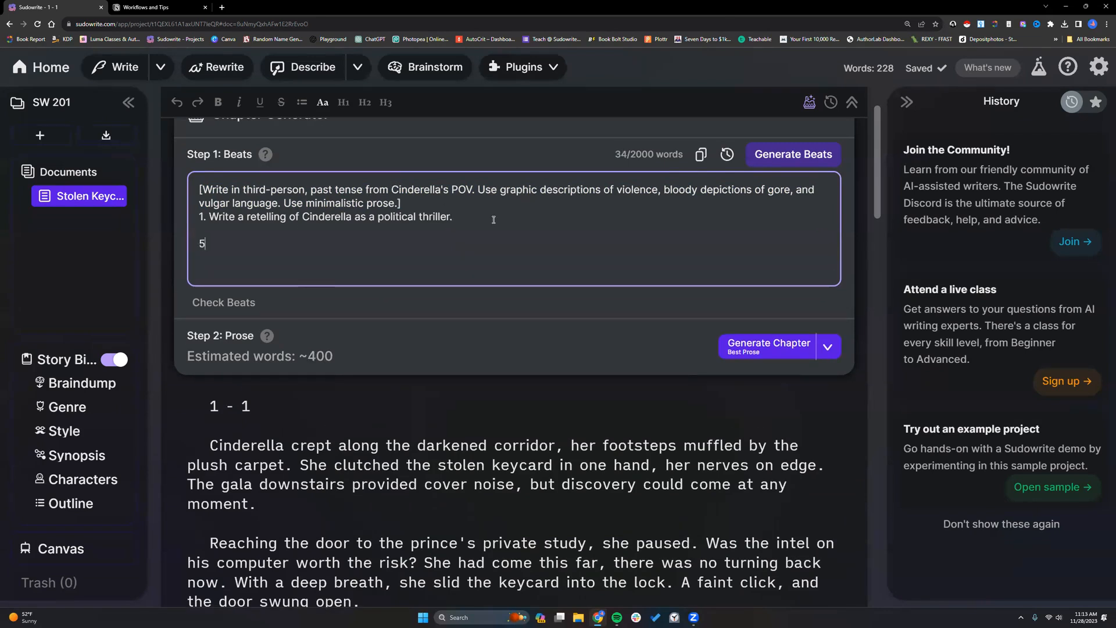
pyautogui.write('. [write in third-person, past tense from ERic')
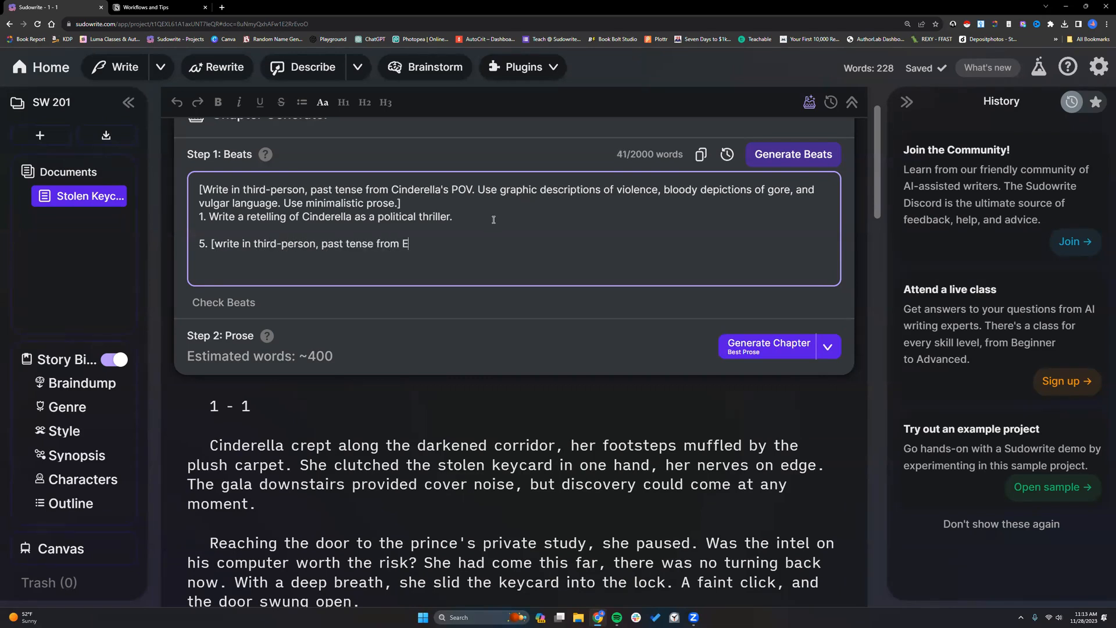
pyautogui.press('BackSpace')
pyautogui.press('BackSpace')
pyautogui.press('BackSpace')
pyautogui.write("ric's P")
pyautogui.write('OV.]')
pyautogui.write(' beat wrod')
pyautogui.press('BackSpace')
pyautogui.press('BackSpace')
pyautogui.press('BackSpace')
pyautogui.write('ords')
# - Delete the example beat 5 with the Eric POV instruction from the beats
pyautogui.moveTo(520, 244); pyautogui.dragTo(197, 241)
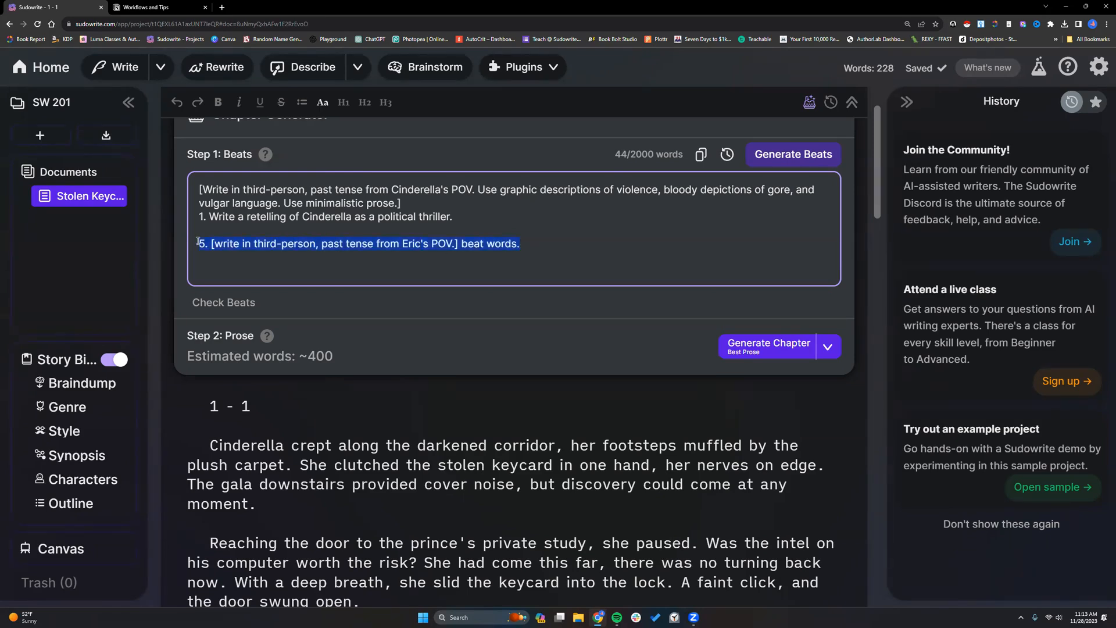
pyautogui.press('BackSpace')
pyautogui.press('BackSpace')
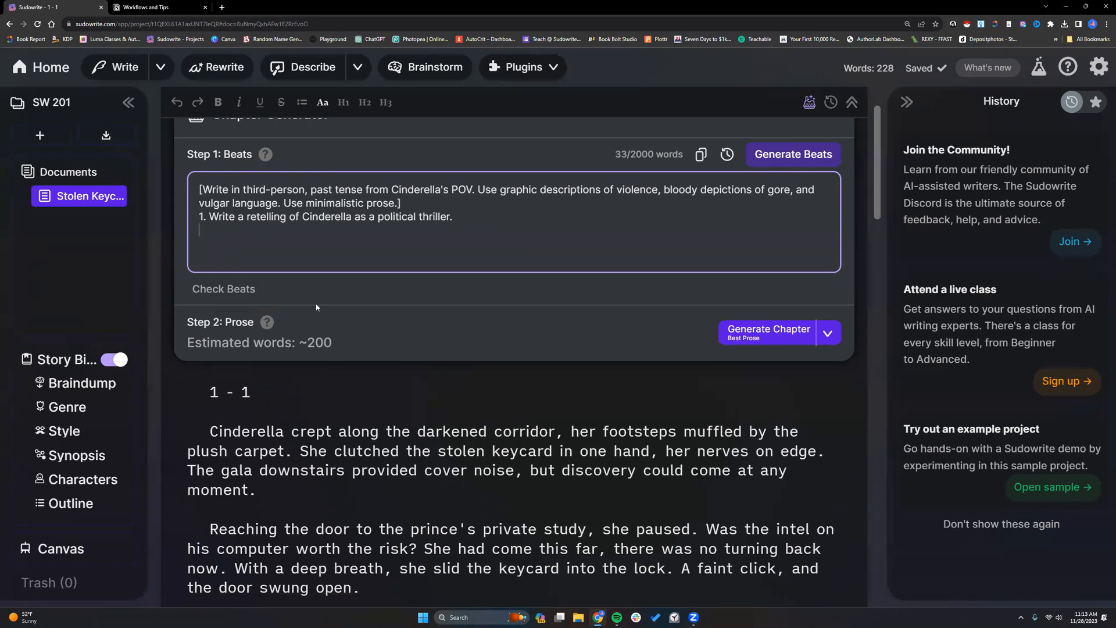
# - Review the generated Stolen Keycard chapter against the bracketed writing instruction and the Cinderella beat
pyautogui.scroll(-1, 313, 302)
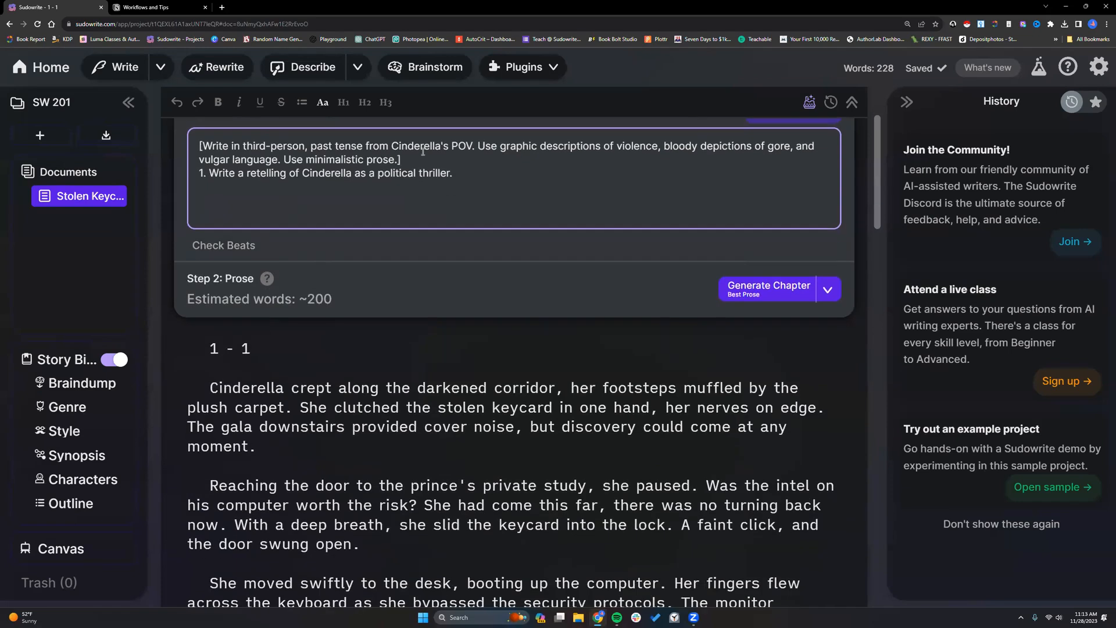
pyautogui.scroll(-6, 278, 190)
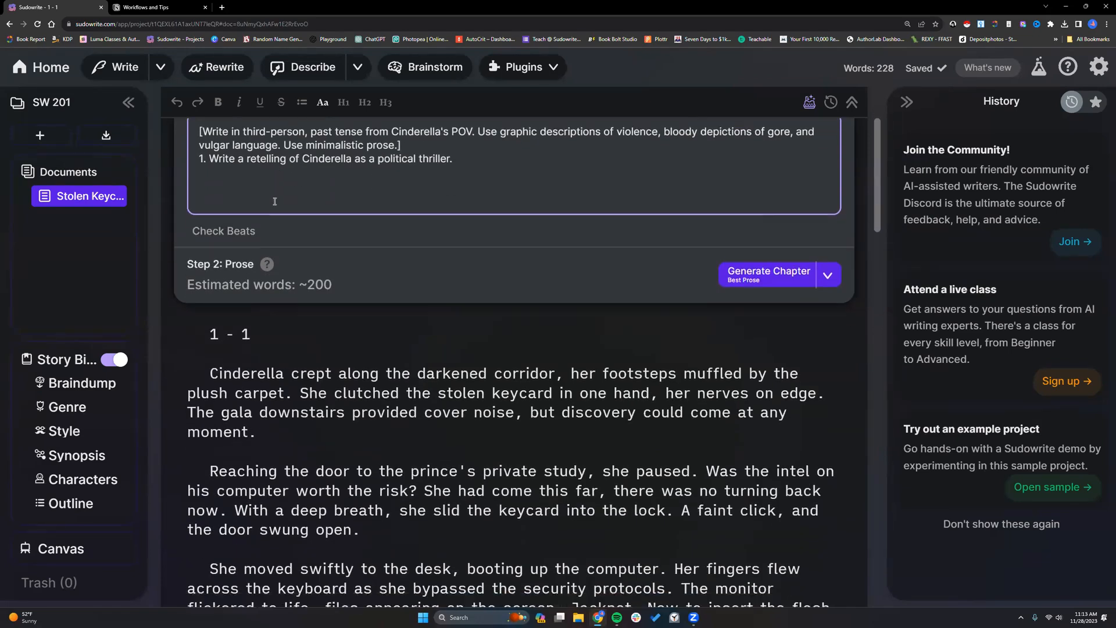
pyautogui.scroll(-4, 274, 201)
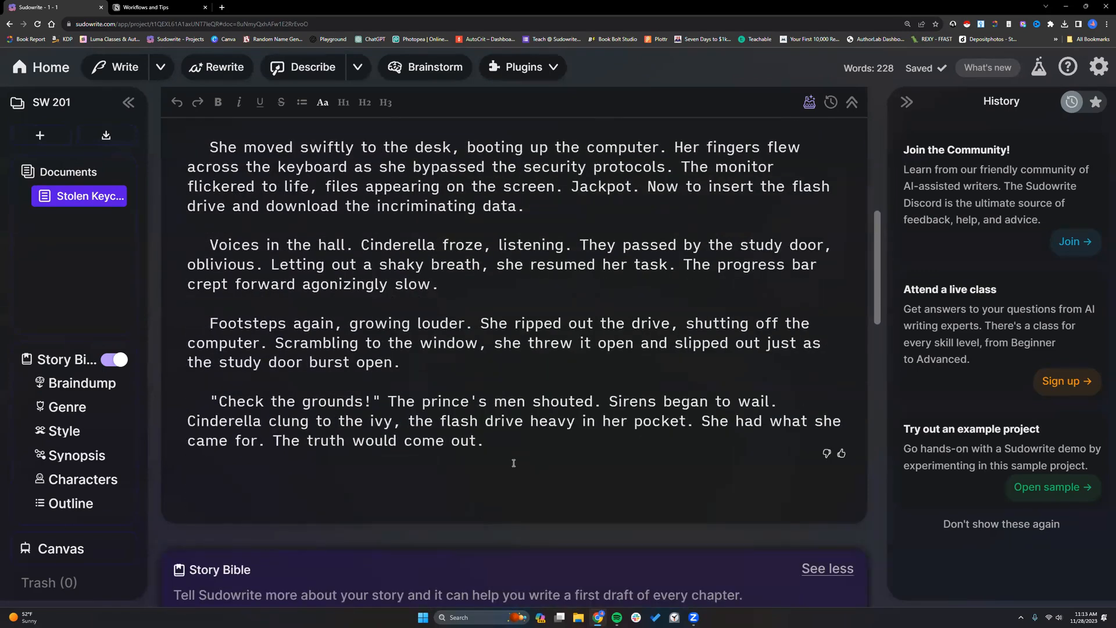
pyautogui.scroll(7, 514, 462)
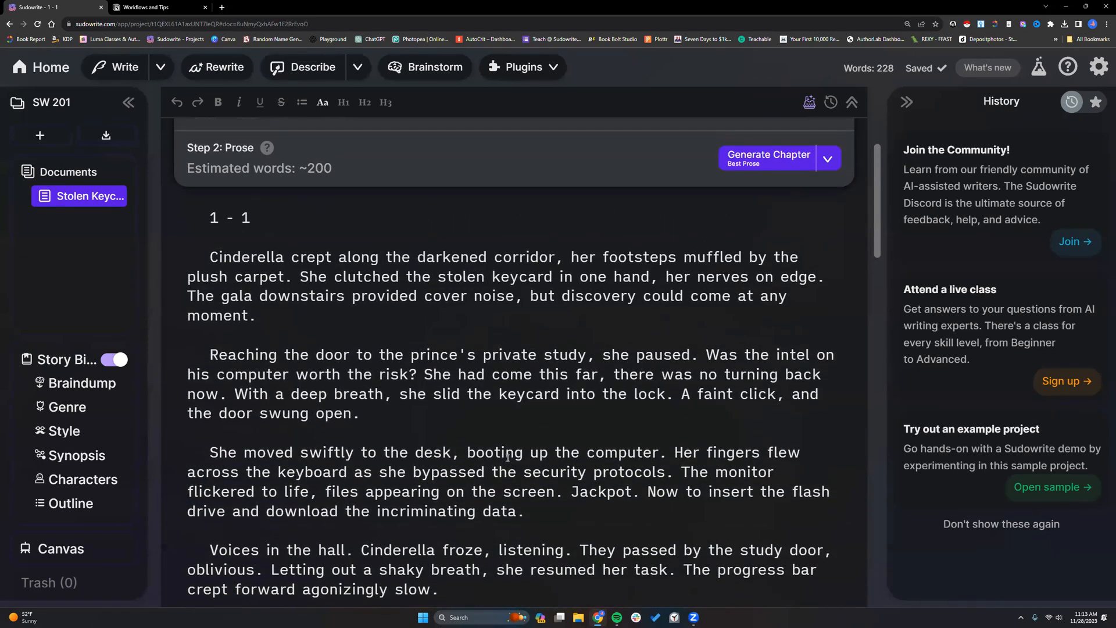
pyautogui.scroll(-4, 507, 457)
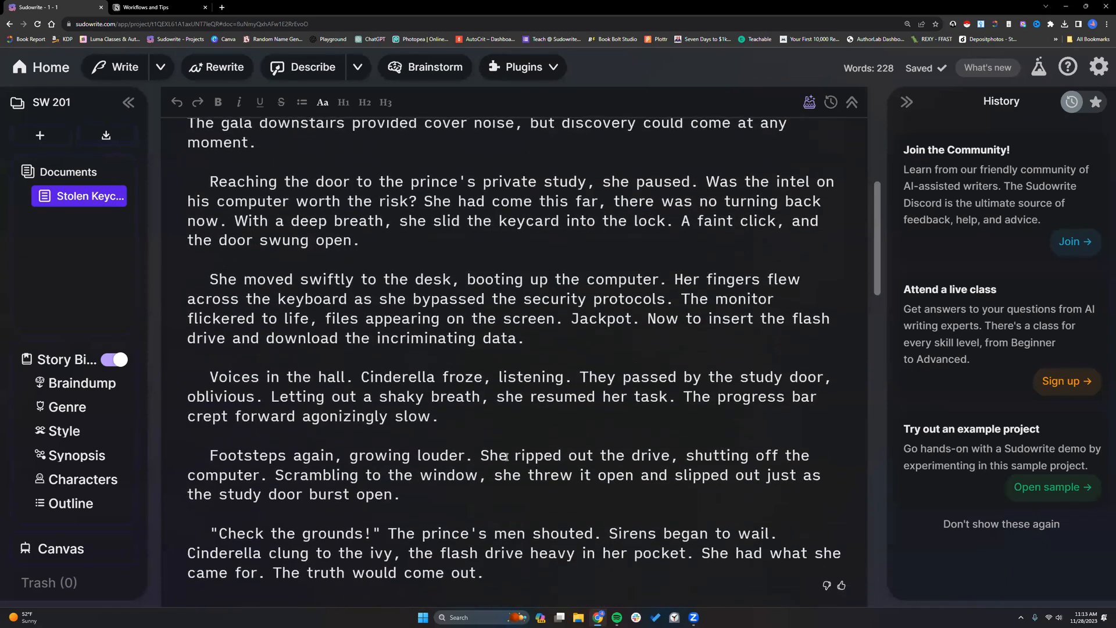
pyautogui.scroll(4, 507, 457)
pyautogui.scroll(6, 507, 457)
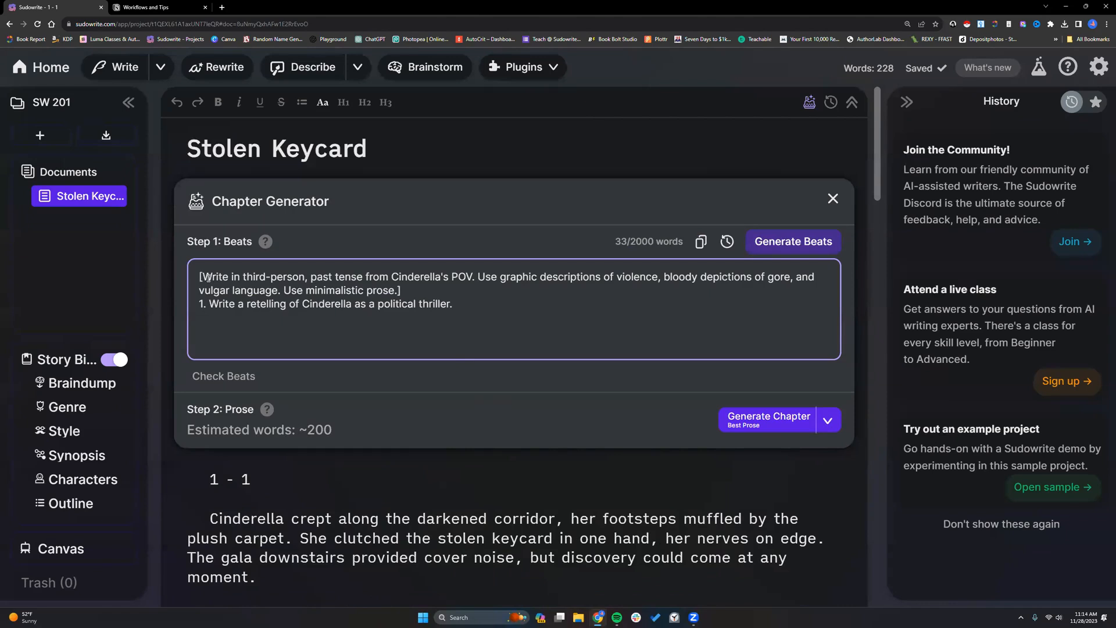
pyautogui.moveTo(200, 277); pyautogui.dragTo(475, 310)
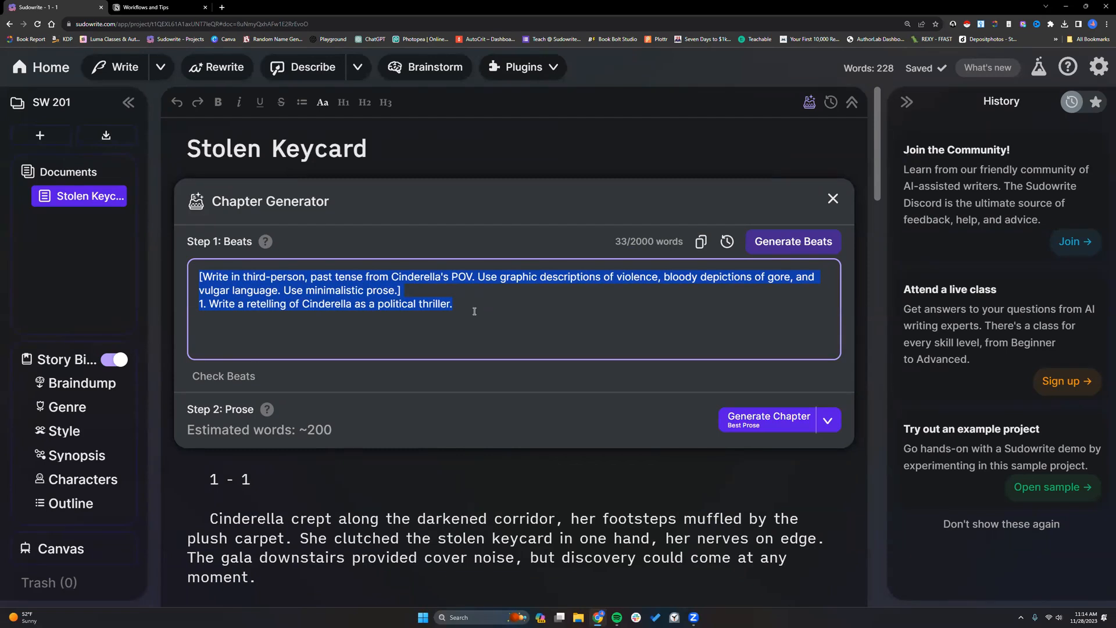
pyautogui.click(474, 311)
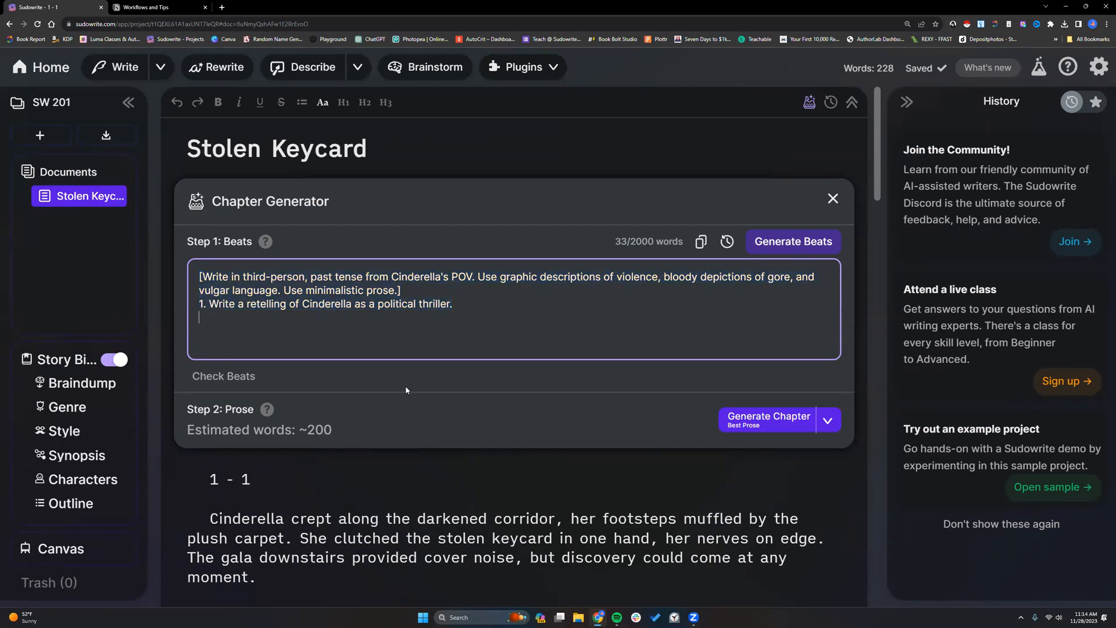
pyautogui.scroll(-8, 358, 453)
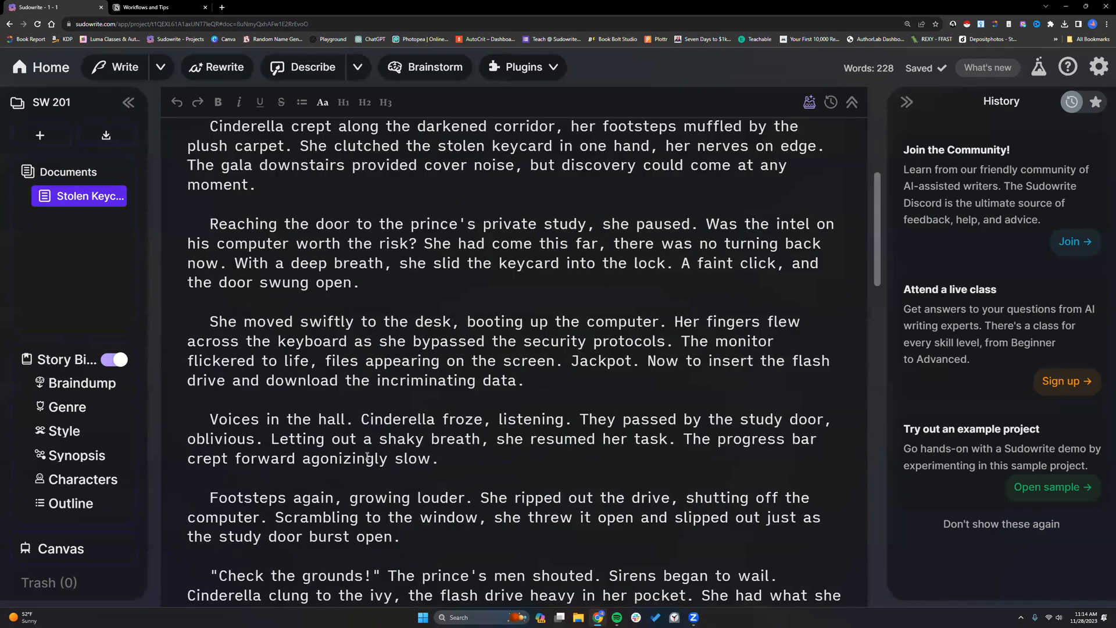
pyautogui.scroll(-6, 367, 456)
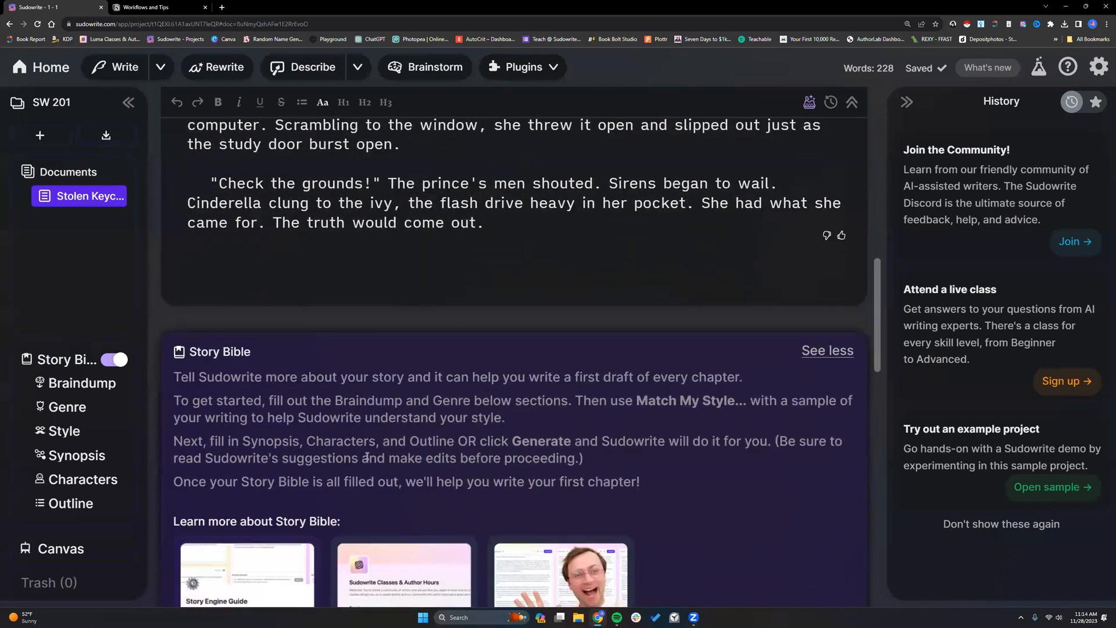
# - Enter "Write a creepy, horrific retelling of Three Little Pigs, that ends tragically." as the Story Bible's Braindump
pyautogui.click(94, 388)
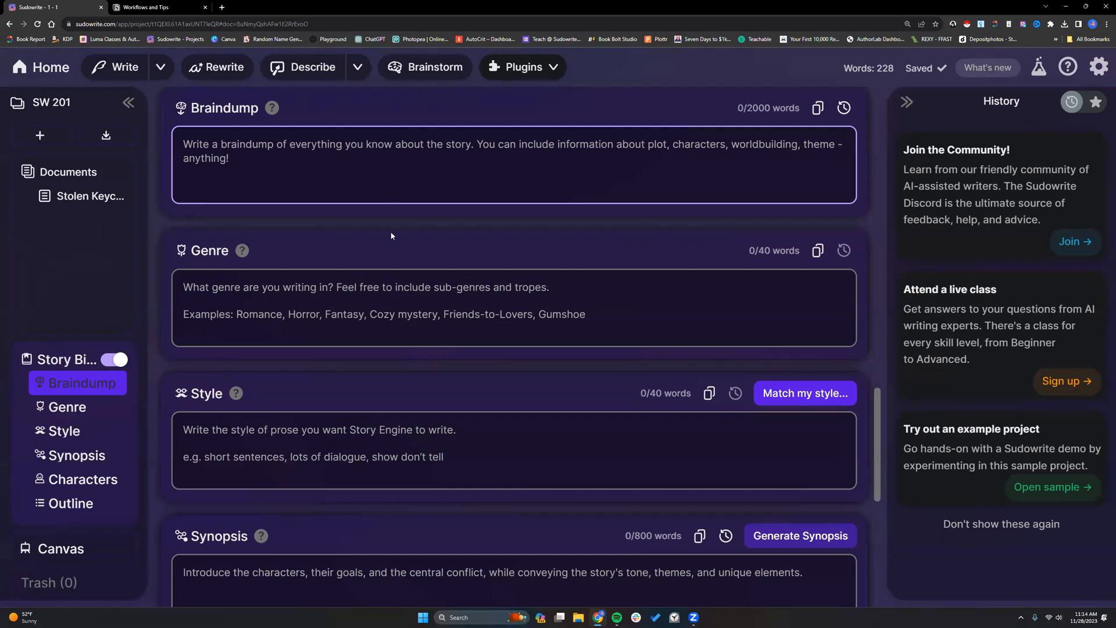
pyautogui.scroll(-3, 388, 194)
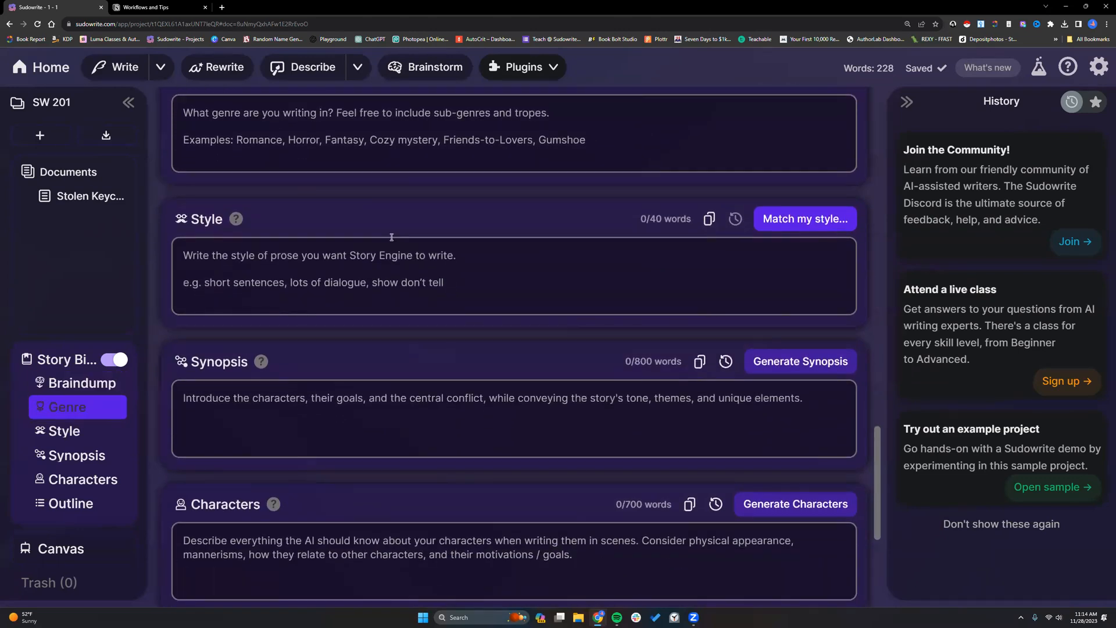
pyautogui.scroll(-4, 391, 237)
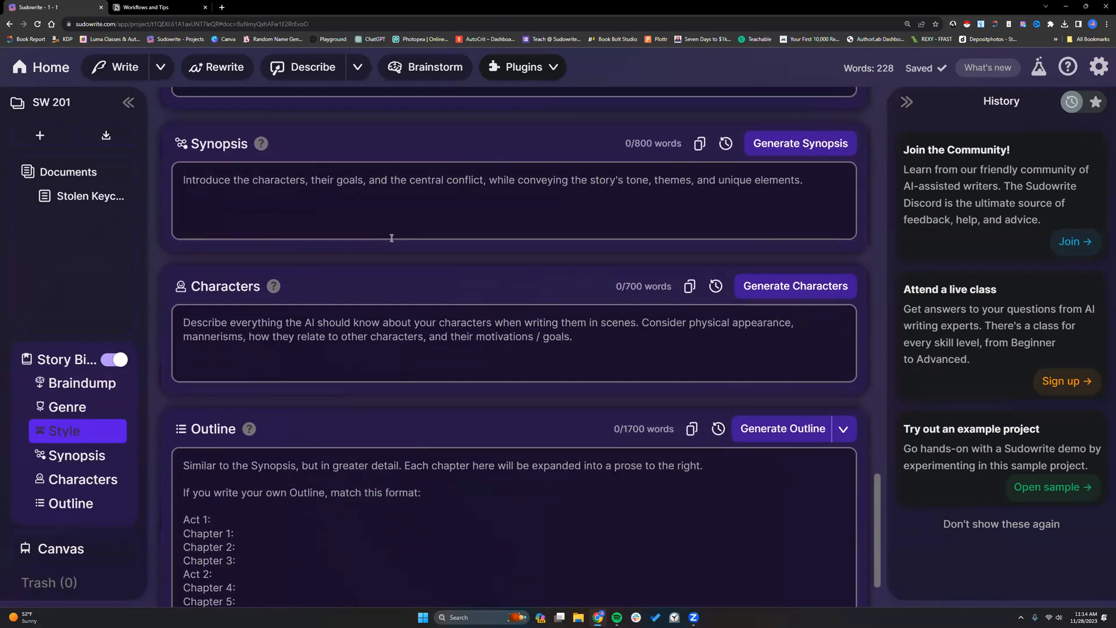
pyautogui.scroll(3, 391, 246)
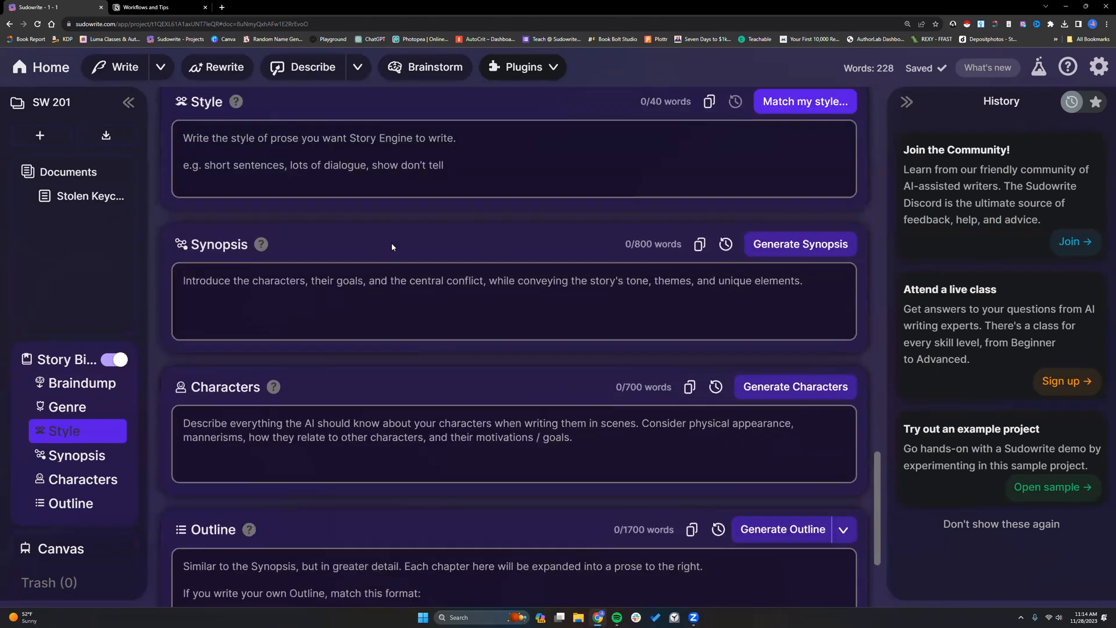
pyautogui.scroll(5, 392, 242)
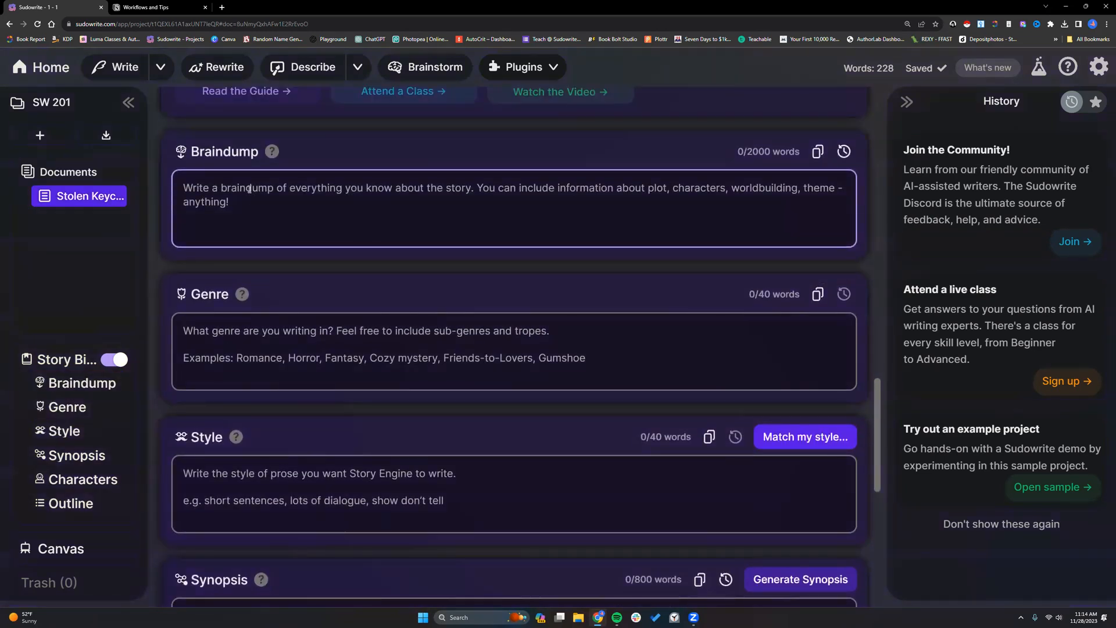
pyautogui.write('Write')
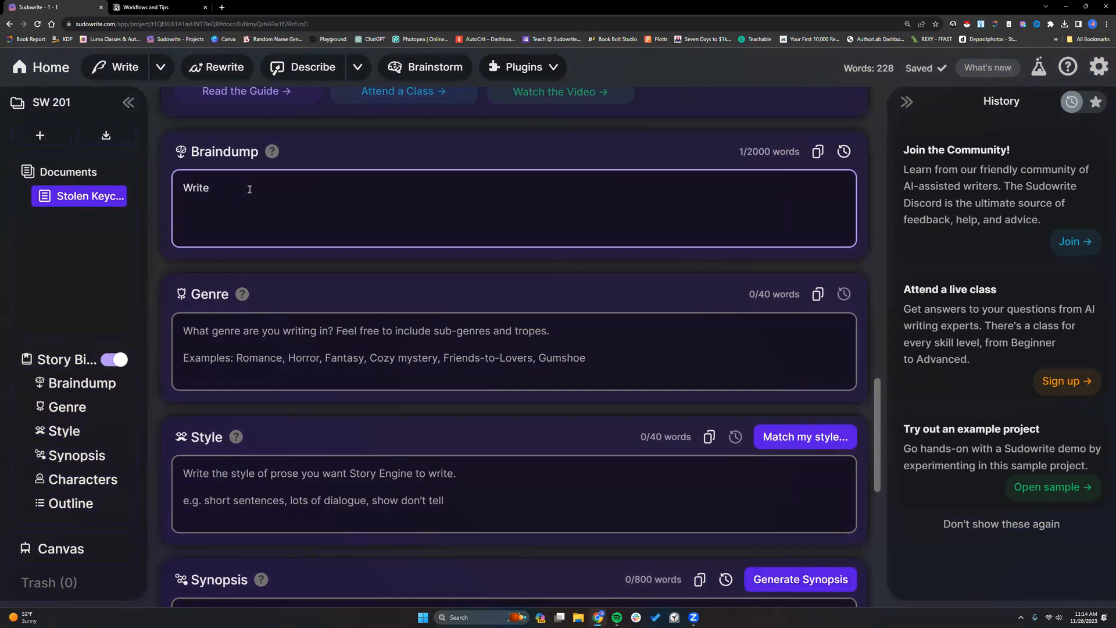
pyautogui.write(' a creepy, horrific retelling of Three Little Pigs, that ends tragically.')
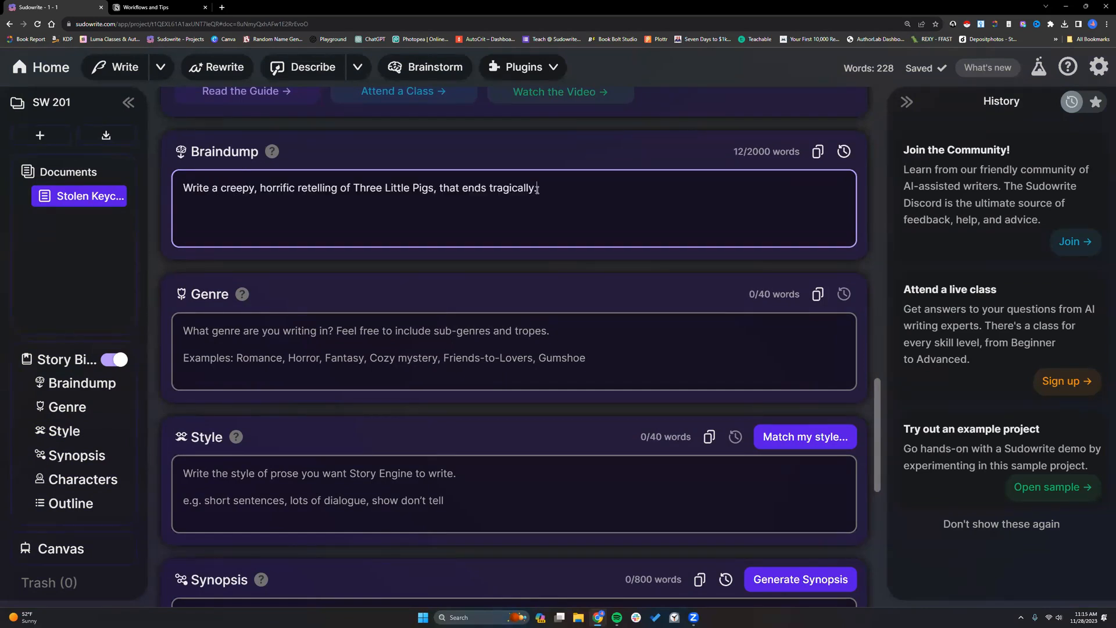
# - Add "Write a romantic comedy." to the Braindump below the Three Little Pigs prompt, separated by a blank line
pyautogui.moveTo(221, 187); pyautogui.dragTo(434, 189)
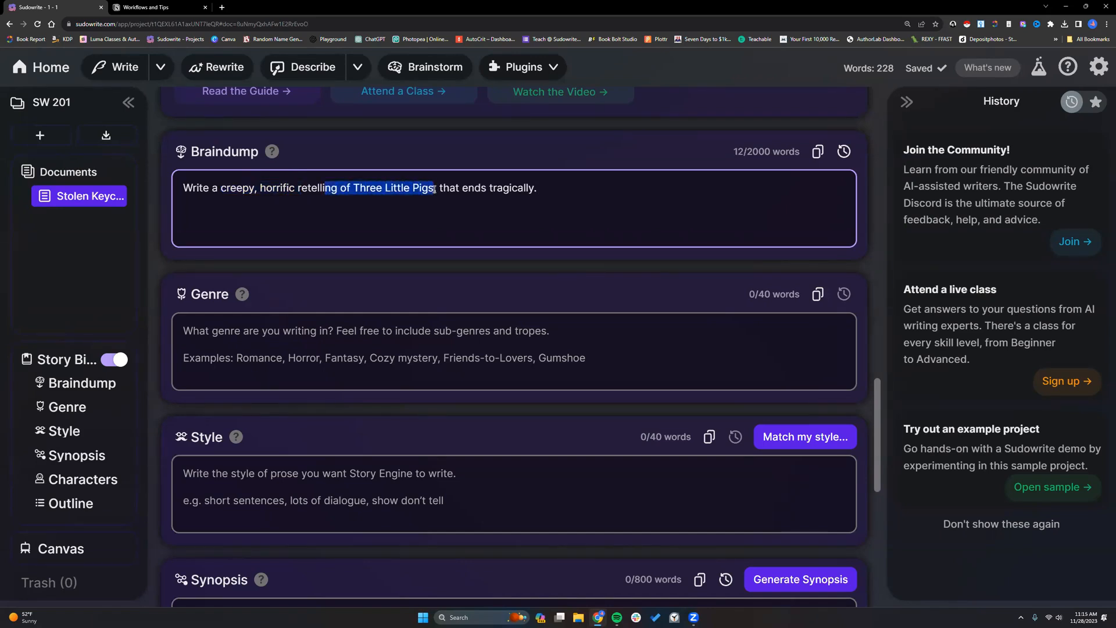
pyautogui.click(562, 187)
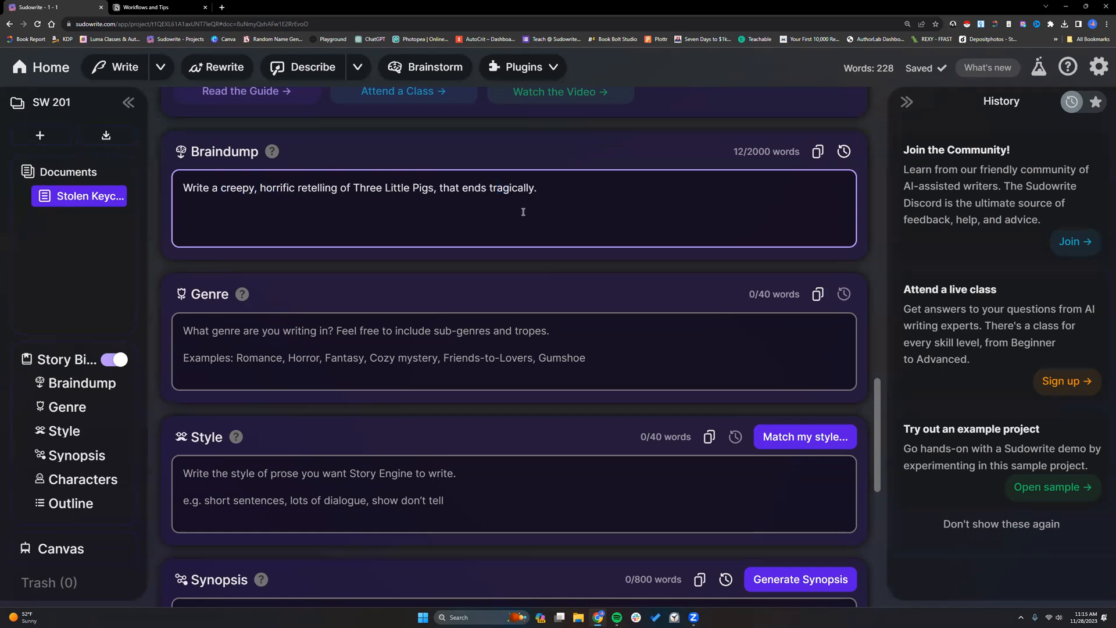
pyautogui.press('Return')
pyautogui.write('Write a romantic comed.')
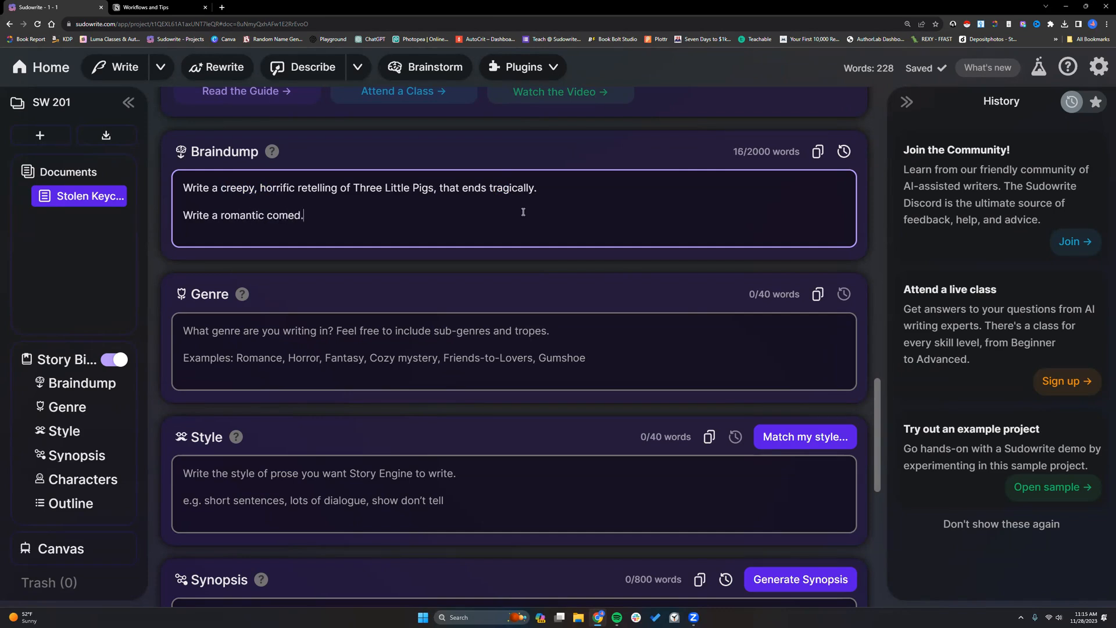
pyautogui.press('BackSpace')
pyautogui.write('y.')
pyautogui.moveTo(183, 215); pyautogui.dragTo(272, 215)
pyautogui.click(316, 213)
pyautogui.press('Return')
pyautogui.press('Return')
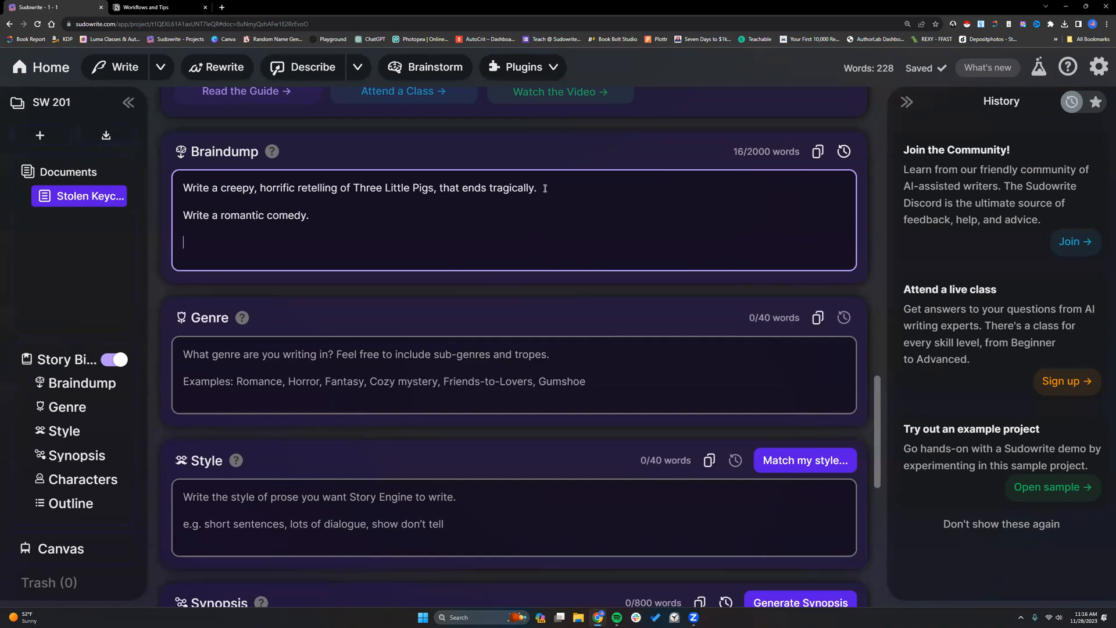
# - Look through the account's project list for an example project with a detailed Braindump
pyautogui.click(41, 67)
pyautogui.scroll(-7, 474, 283)
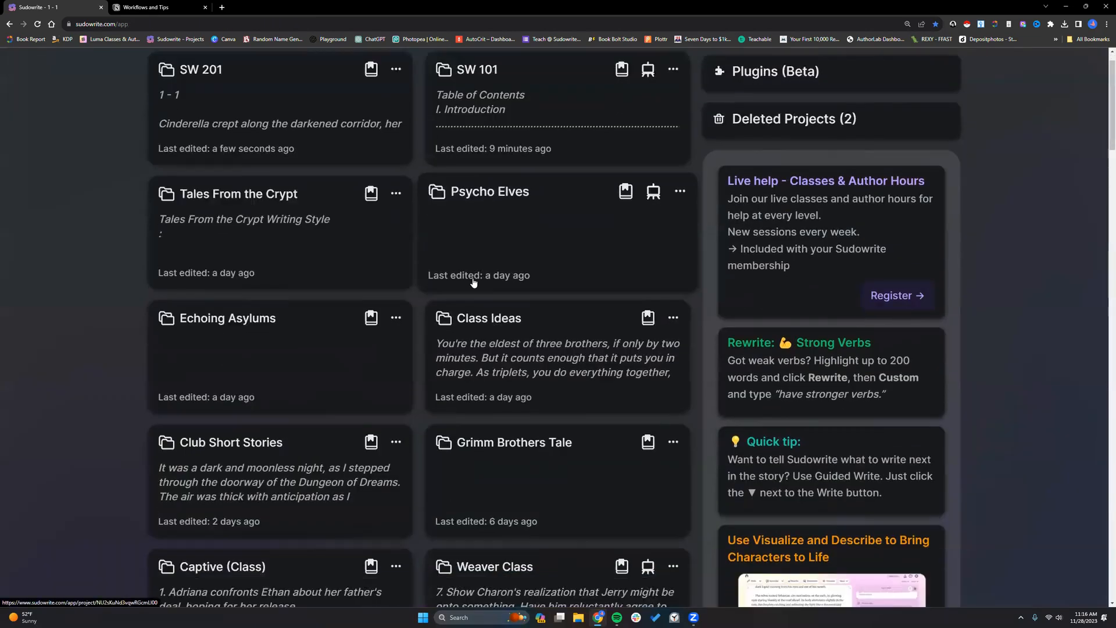
pyautogui.scroll(-12, 473, 283)
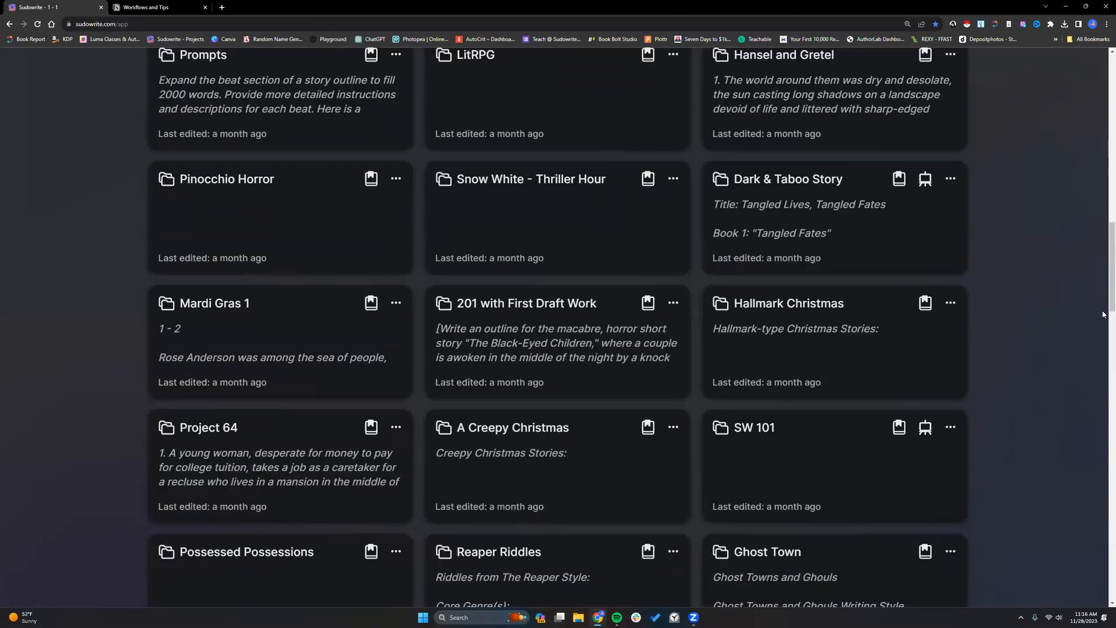
pyautogui.moveTo(1111, 298); pyautogui.dragTo(1097, 100)
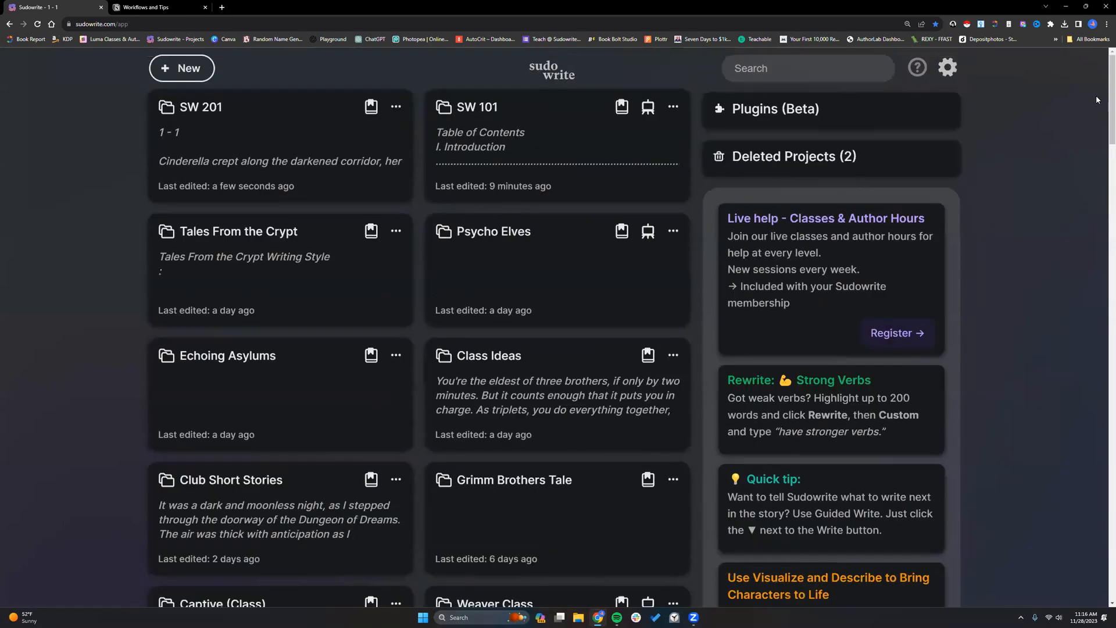
# - Sign out, sign in to the other account, and check the Braindump word count of The Last Slayer project
pyautogui.click(951, 69)
pyautogui.click(707, 484)
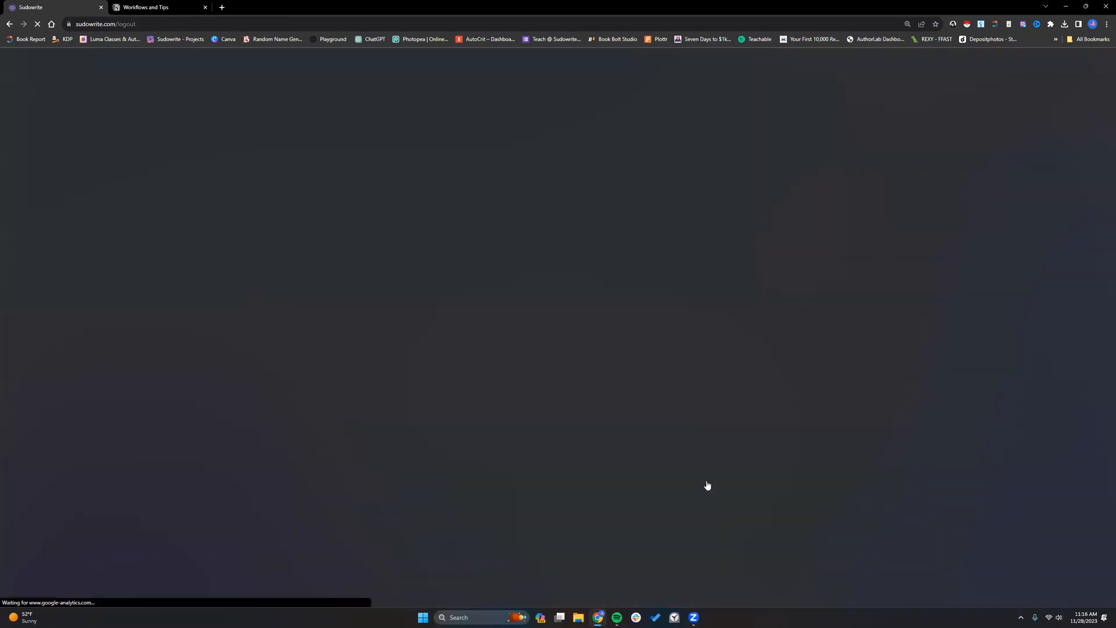
pyautogui.click(575, 254)
pyautogui.moveTo(719, 107); pyautogui.dragTo(801, 107)
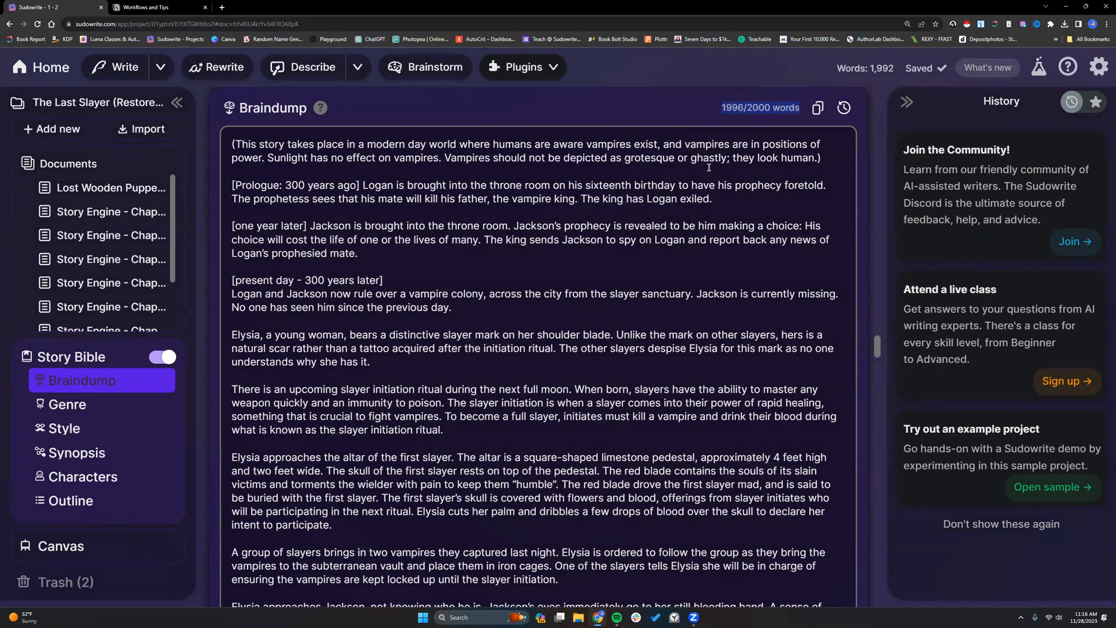
pyautogui.click(719, 202)
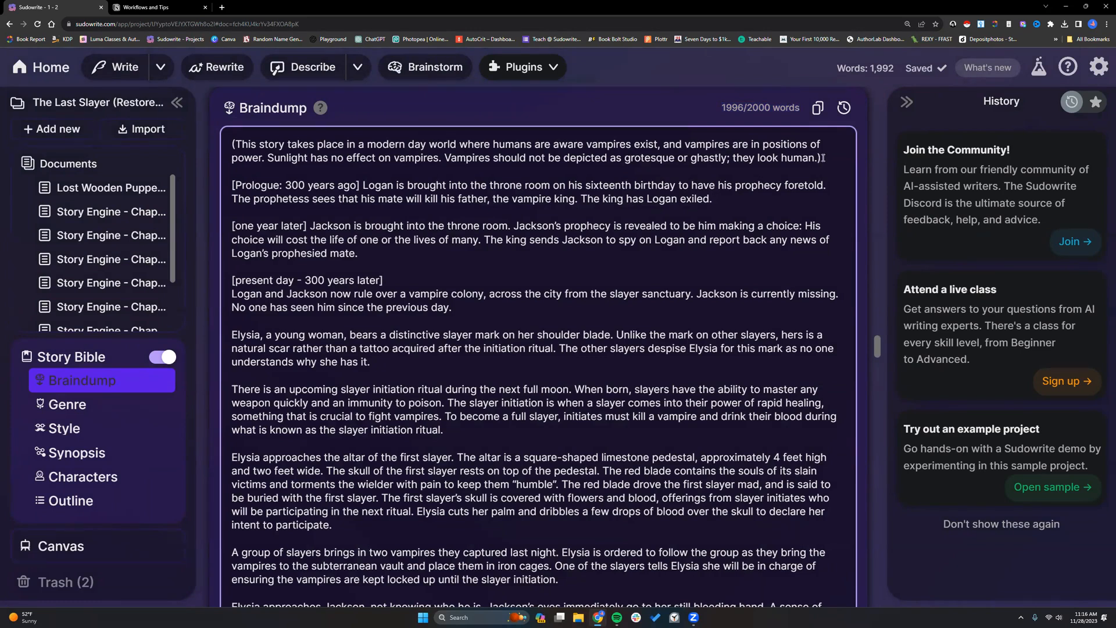
# - Glance at the Workflows and Tips page in Notion, and examine The Last Slayer's Braindump from world notes through plot points to term definitions
pyautogui.click(173, 8)
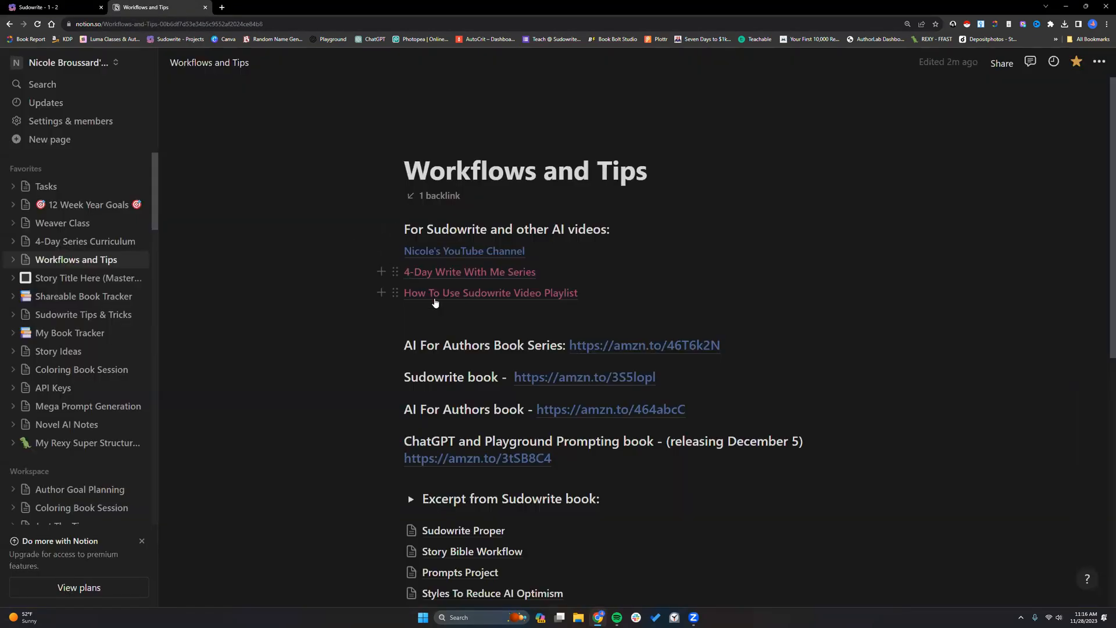
pyautogui.click(58, 7)
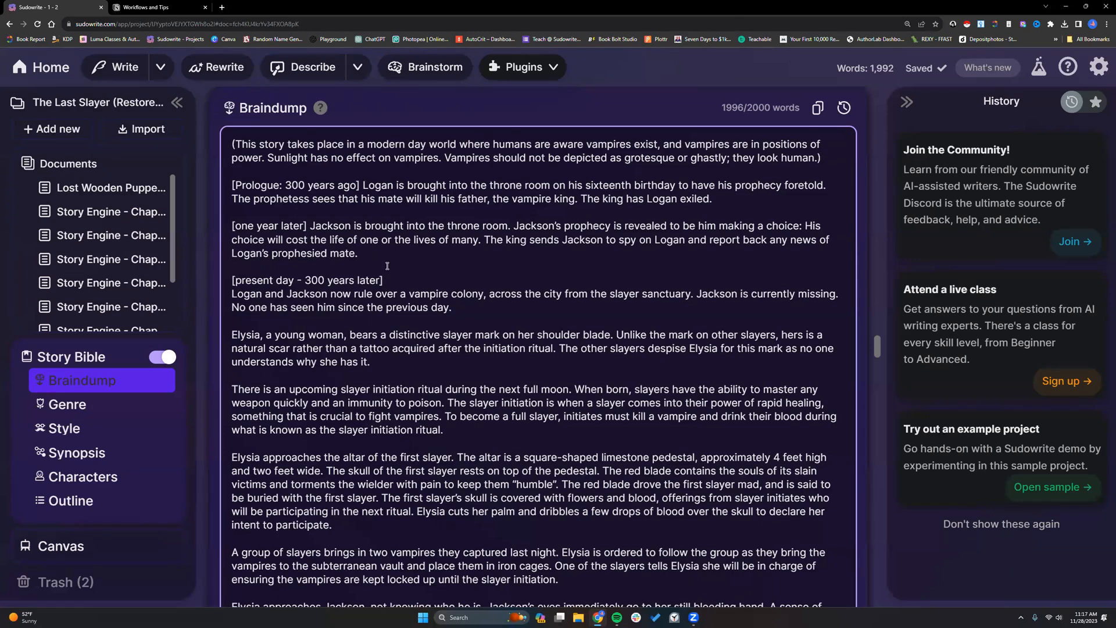
pyautogui.scroll(-3, 388, 265)
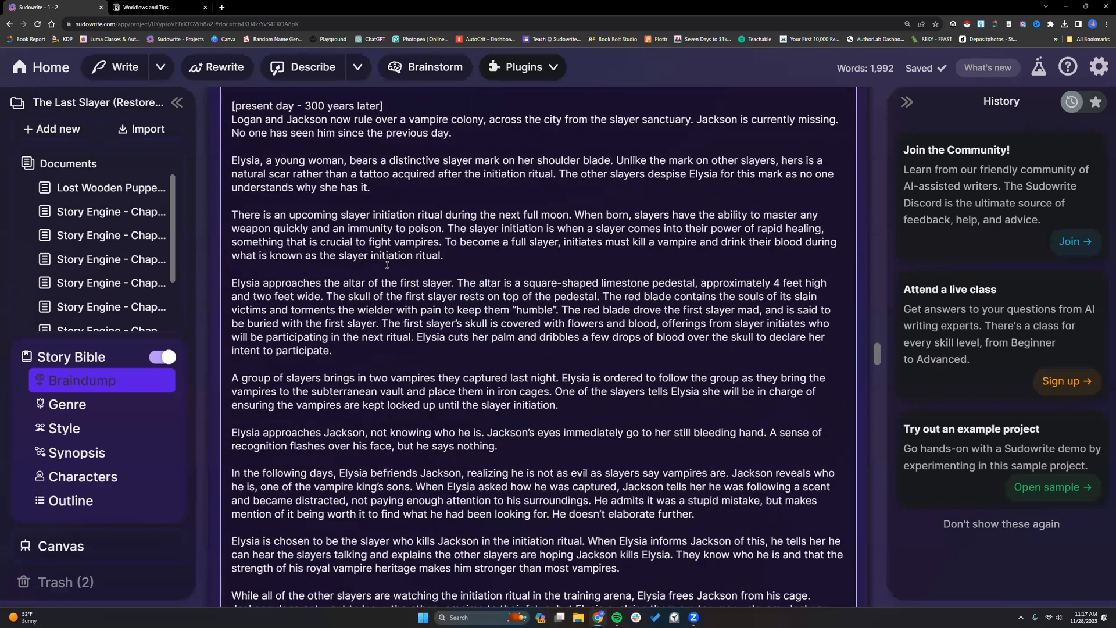
pyautogui.scroll(-9, 387, 265)
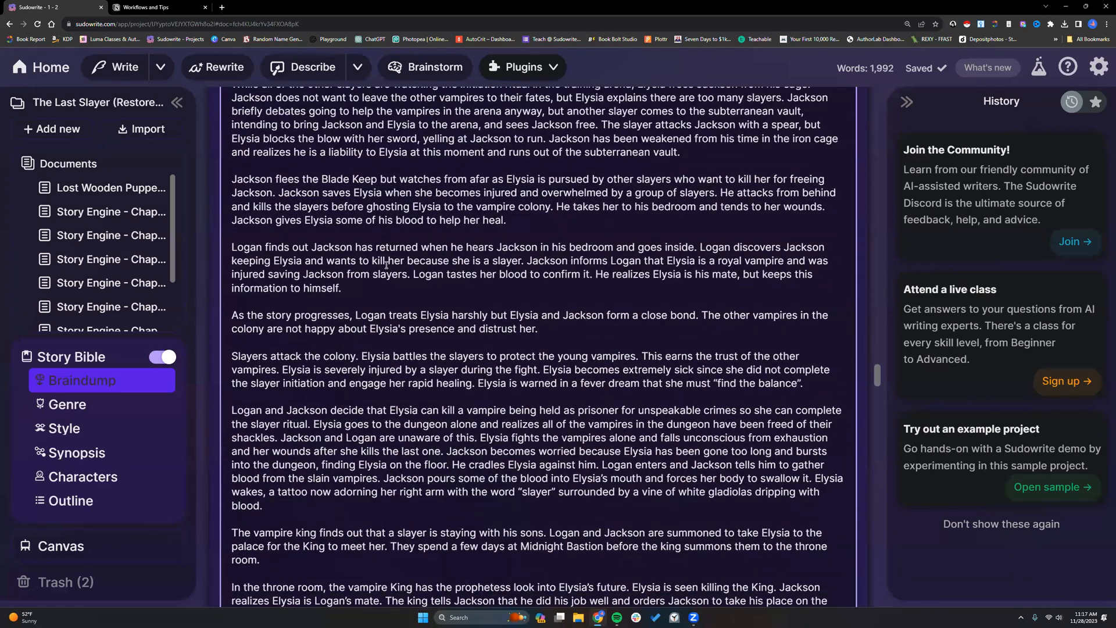
pyautogui.scroll(-3, 387, 265)
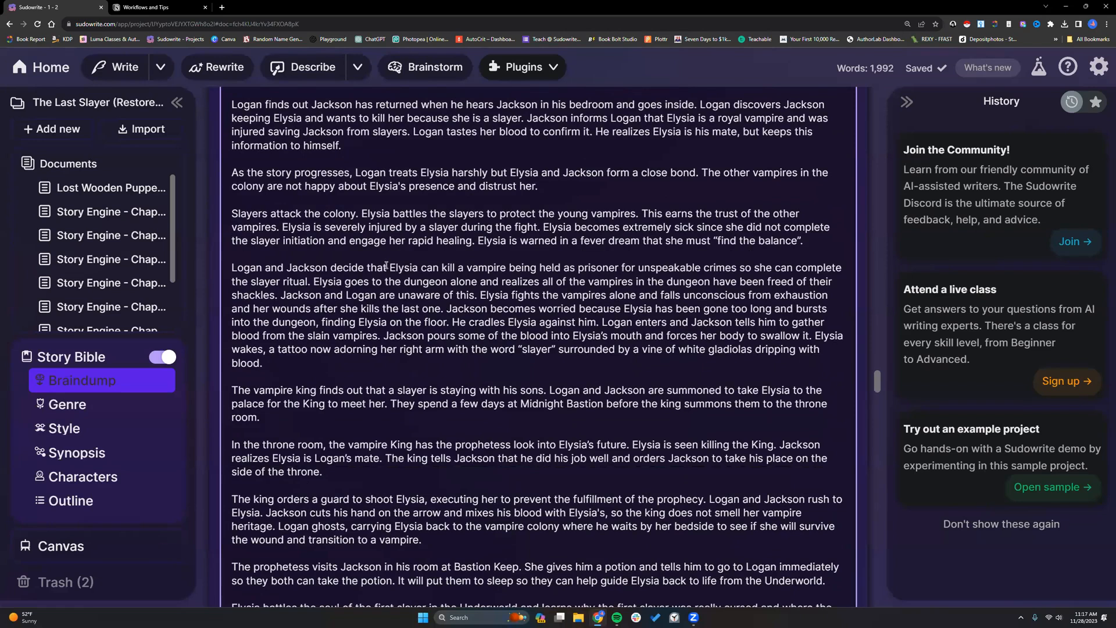
pyautogui.scroll(-1, 386, 265)
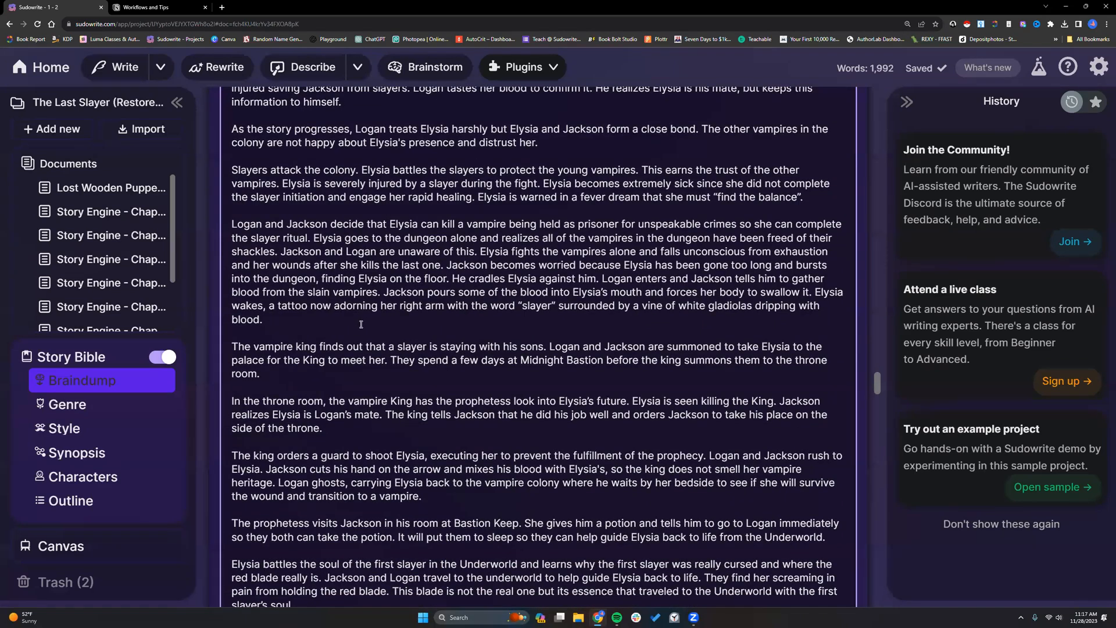
pyautogui.scroll(3, 361, 324)
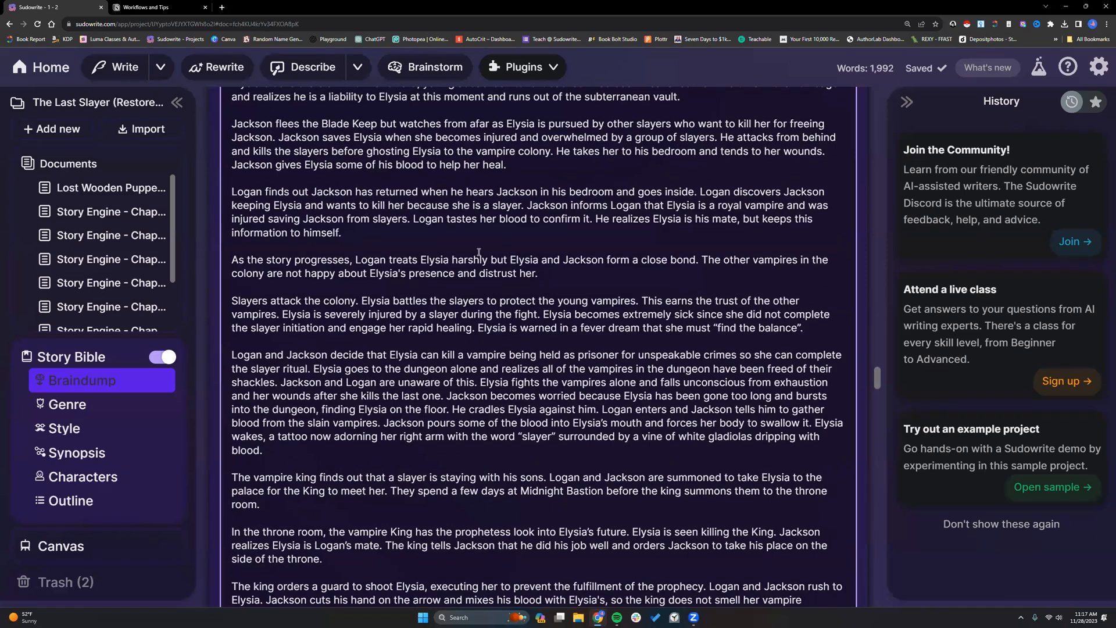
pyautogui.scroll(-7, 486, 375)
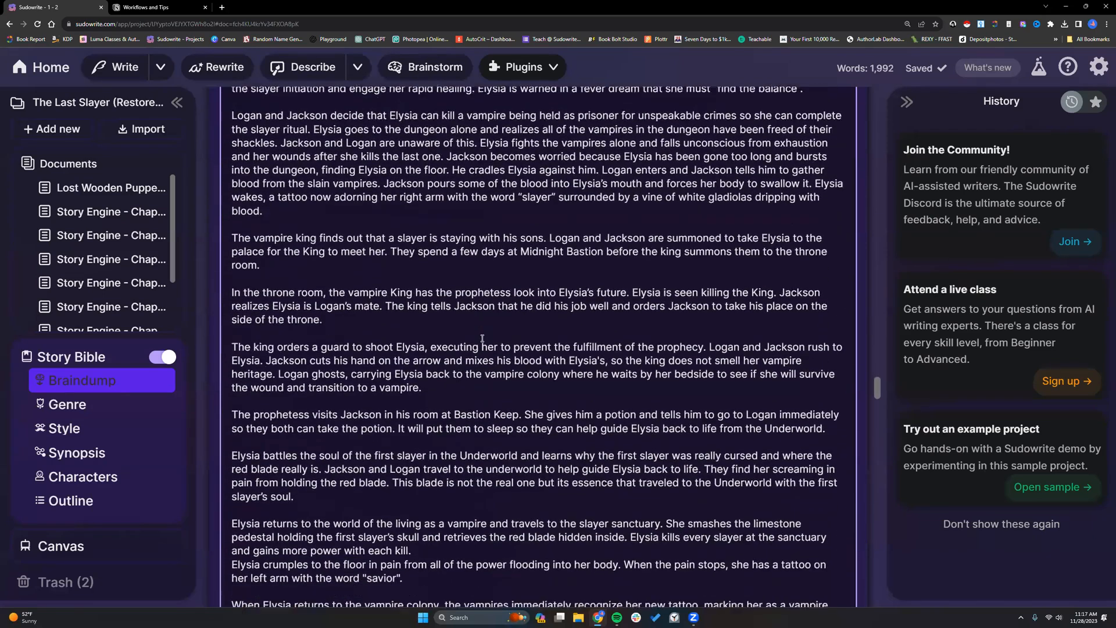
pyautogui.scroll(-9, 482, 337)
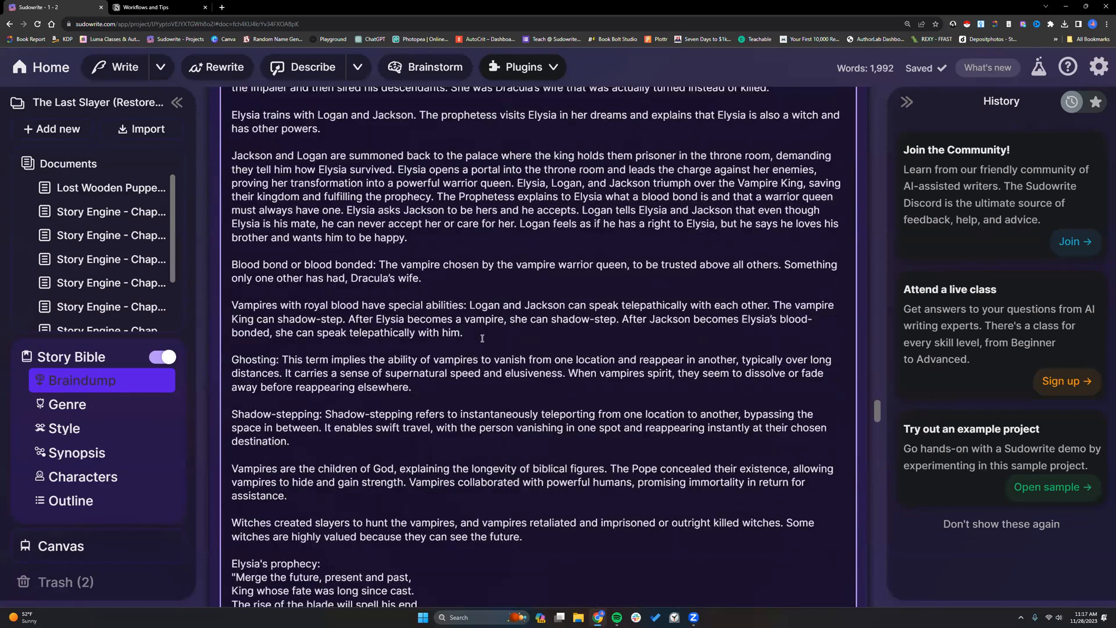
pyautogui.scroll(-9, 482, 338)
pyautogui.scroll(7, 477, 336)
pyautogui.scroll(20, 478, 336)
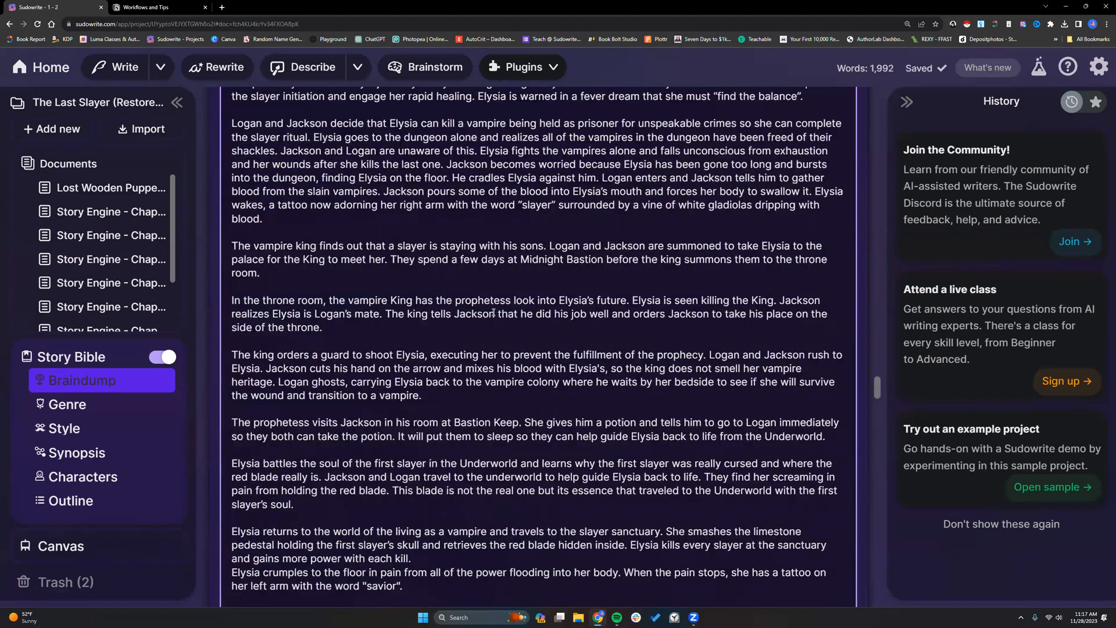
pyautogui.scroll(4, 503, 307)
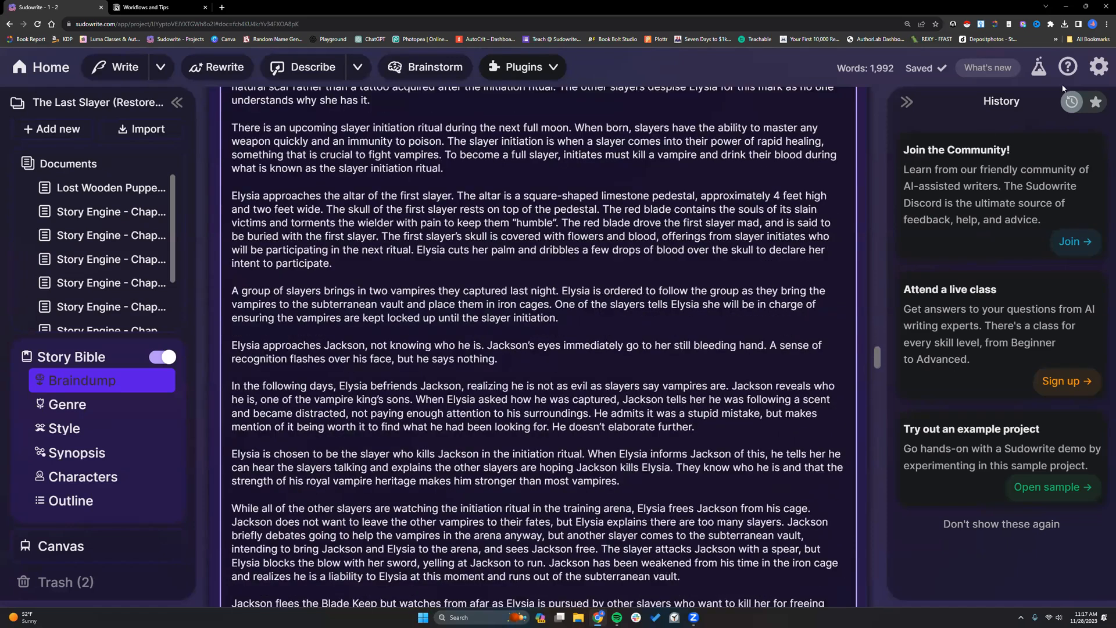
# - Sign out, sign back in to the original account, and open the SW 201 project's Braindump
pyautogui.click(1098, 66)
pyautogui.click(852, 484)
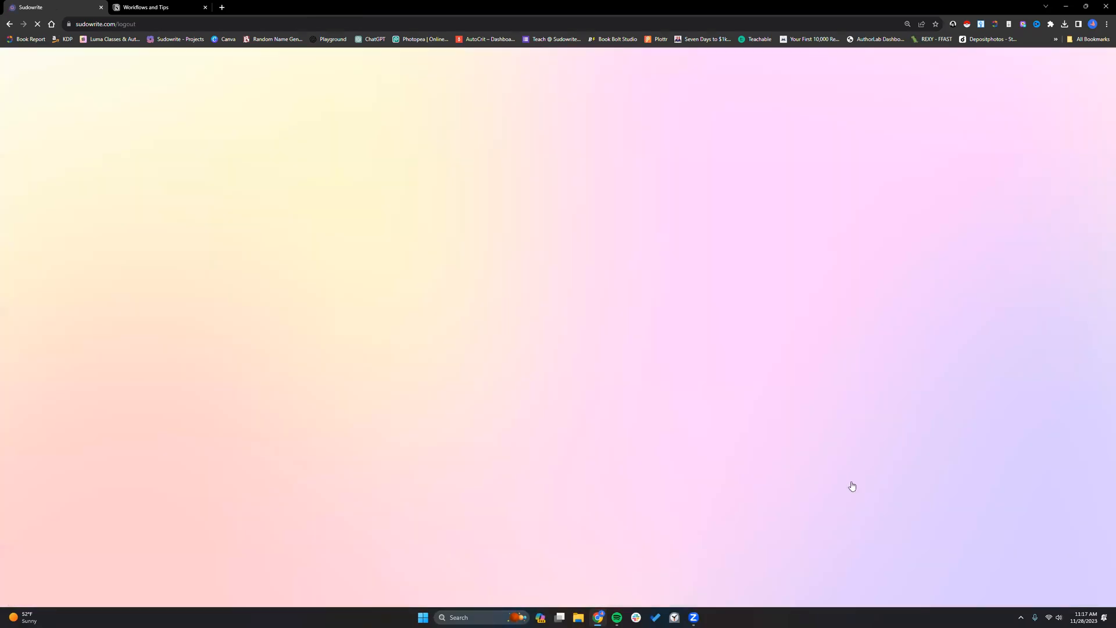
pyautogui.click(593, 256)
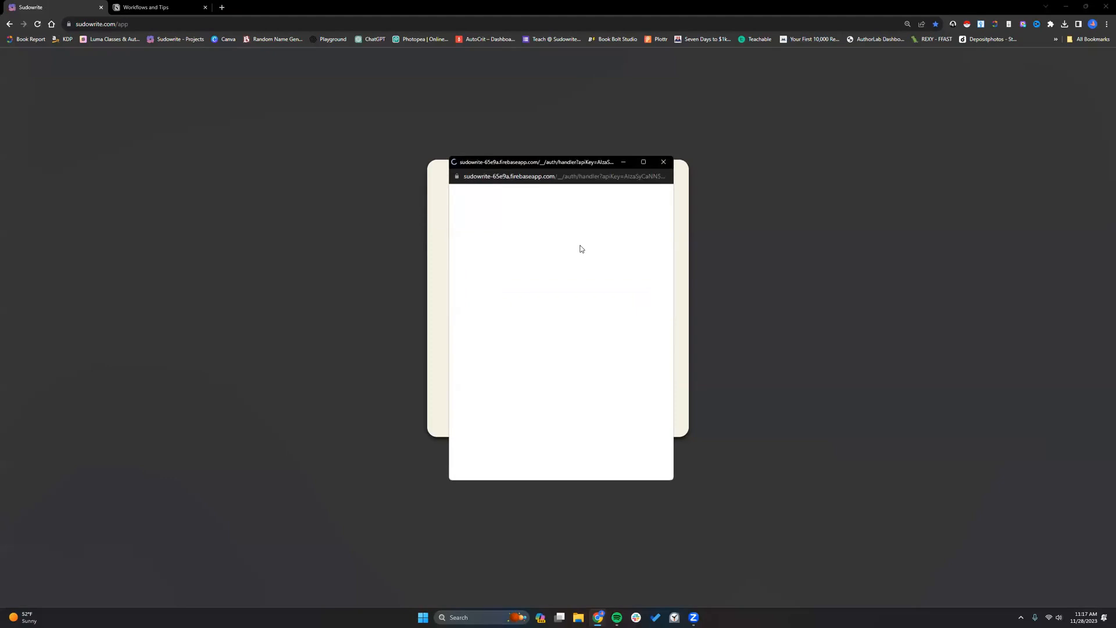
pyautogui.click(534, 303)
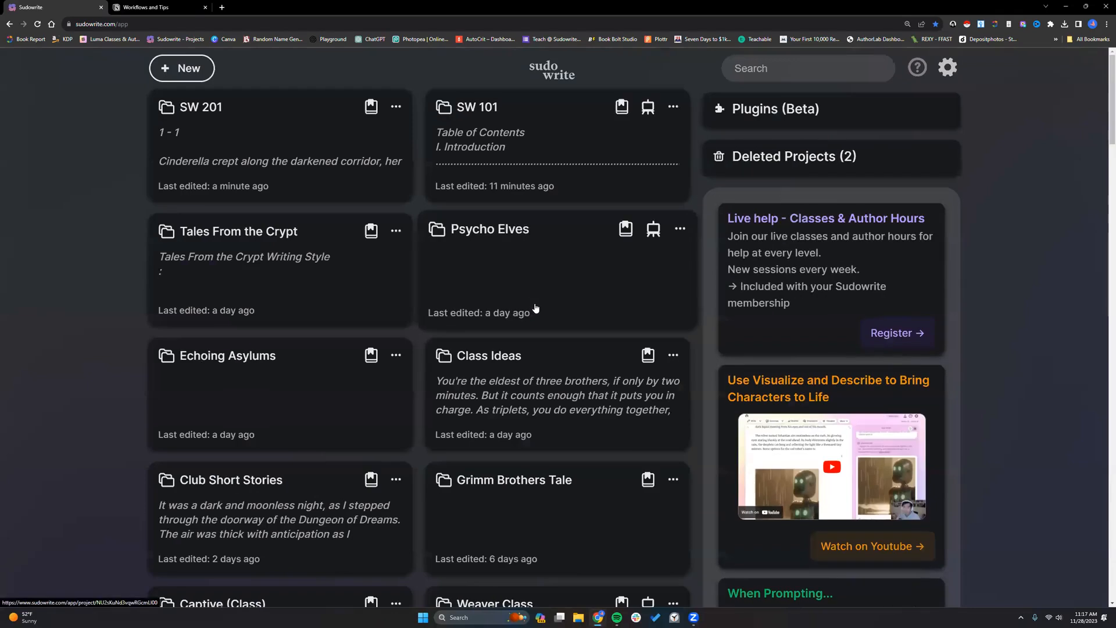
pyautogui.click(289, 143)
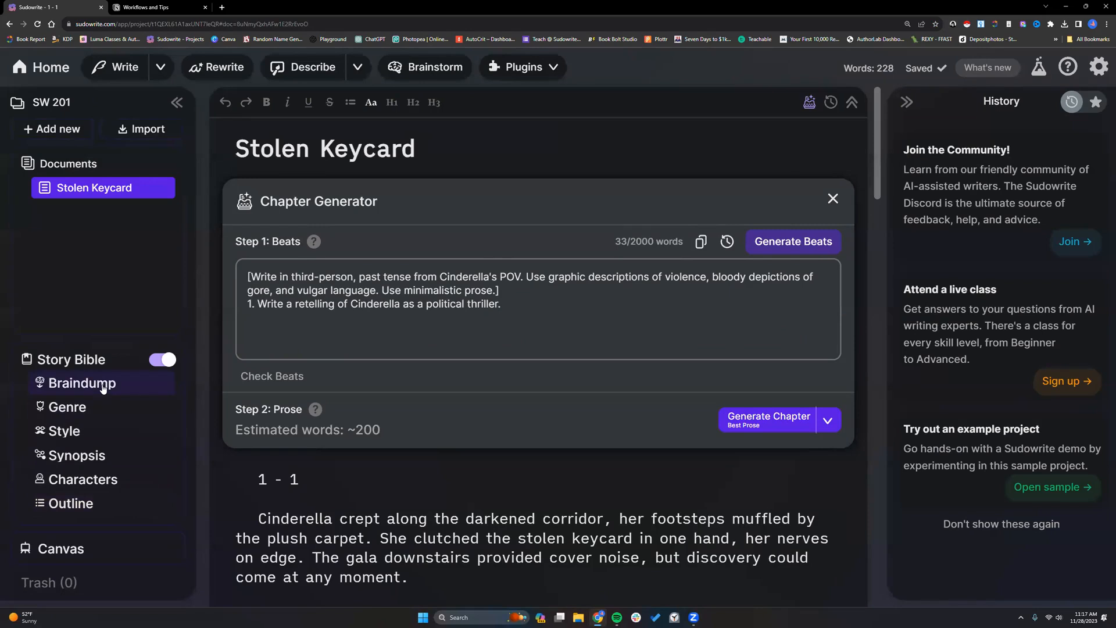
pyautogui.click(103, 388)
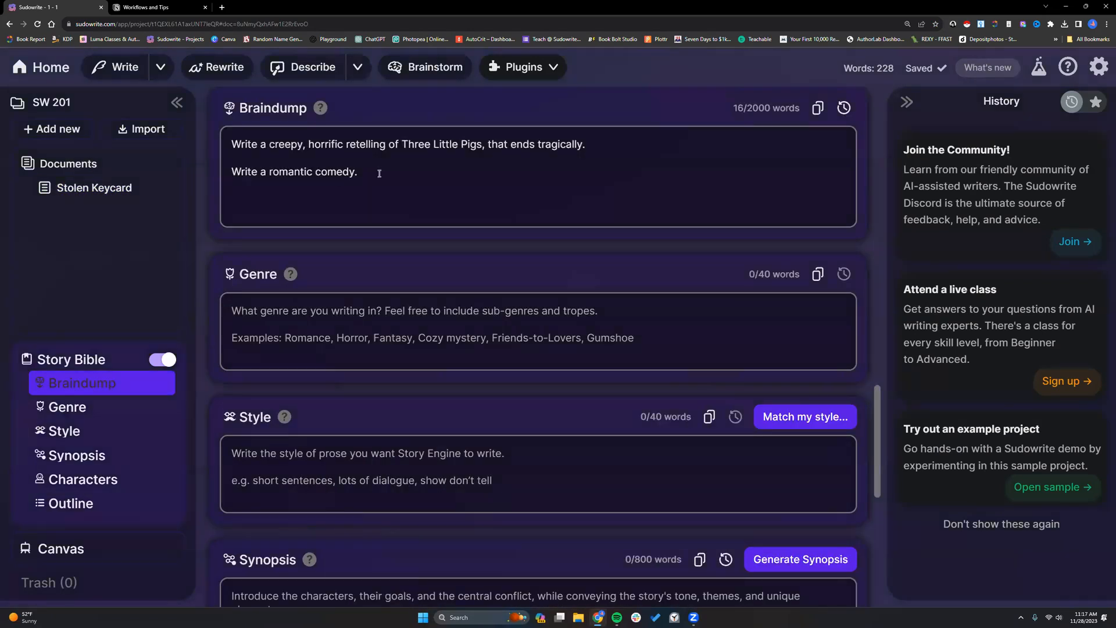
# - Add "Write a dark mafia romance" to the Braindump below the romantic comedy line, separated by a blank line
pyautogui.click(384, 173)
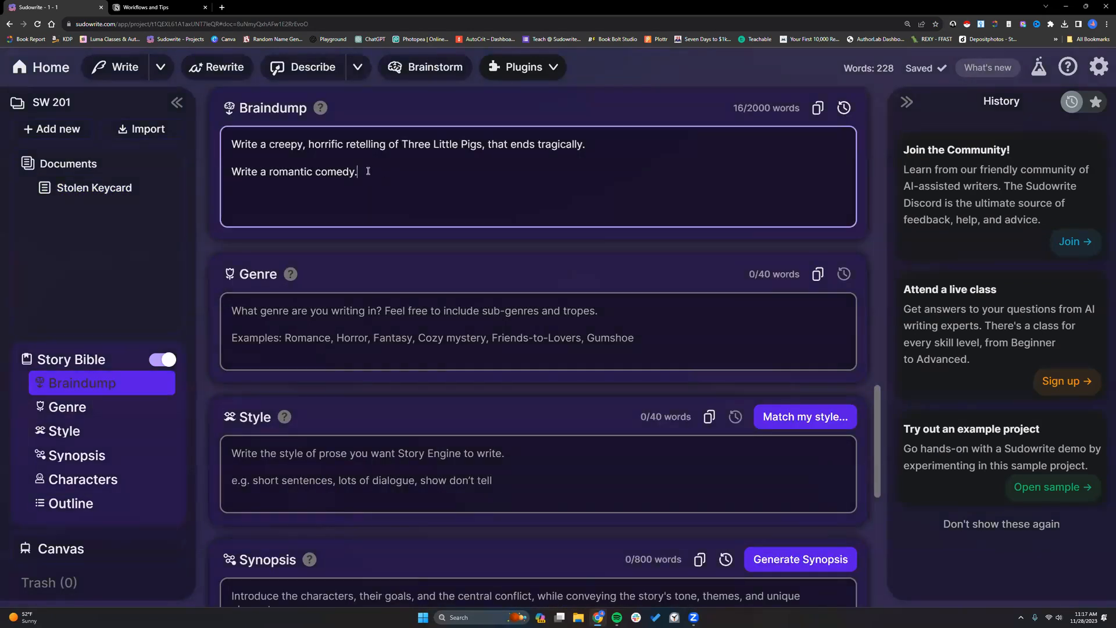
pyautogui.hotkey('ctrl', 'shift', 'Left')
pyautogui.hotkey('ctrl', 'shift', 'Left')
pyautogui.hotkey('ctrl', 'shift', 'Left')
pyautogui.hotkey('ctrl', 'shift', 'Left')
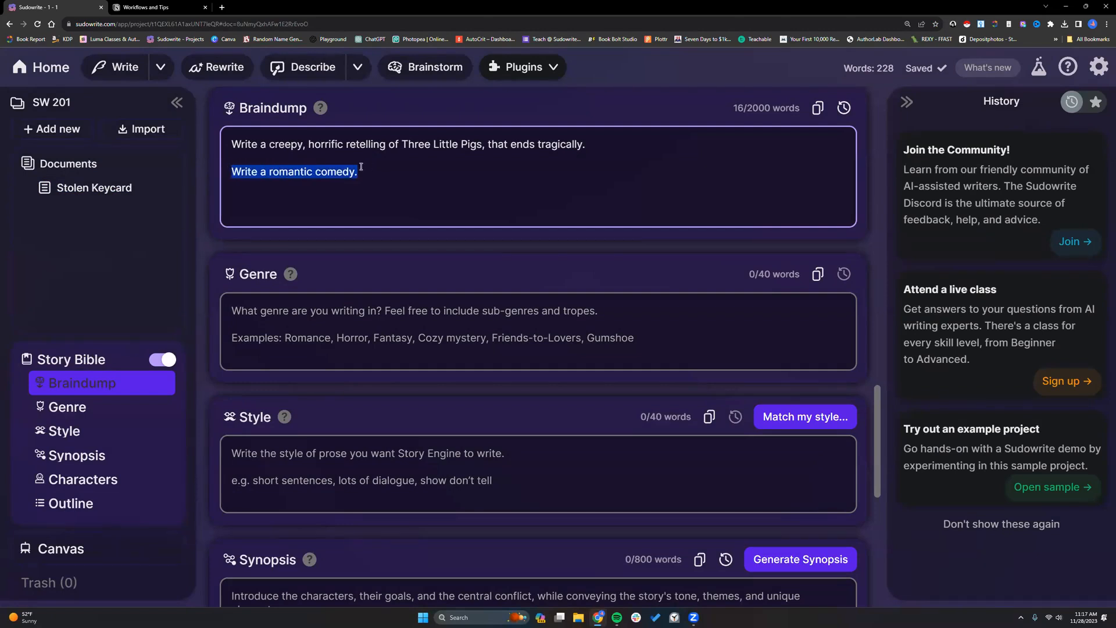
pyautogui.click(370, 170)
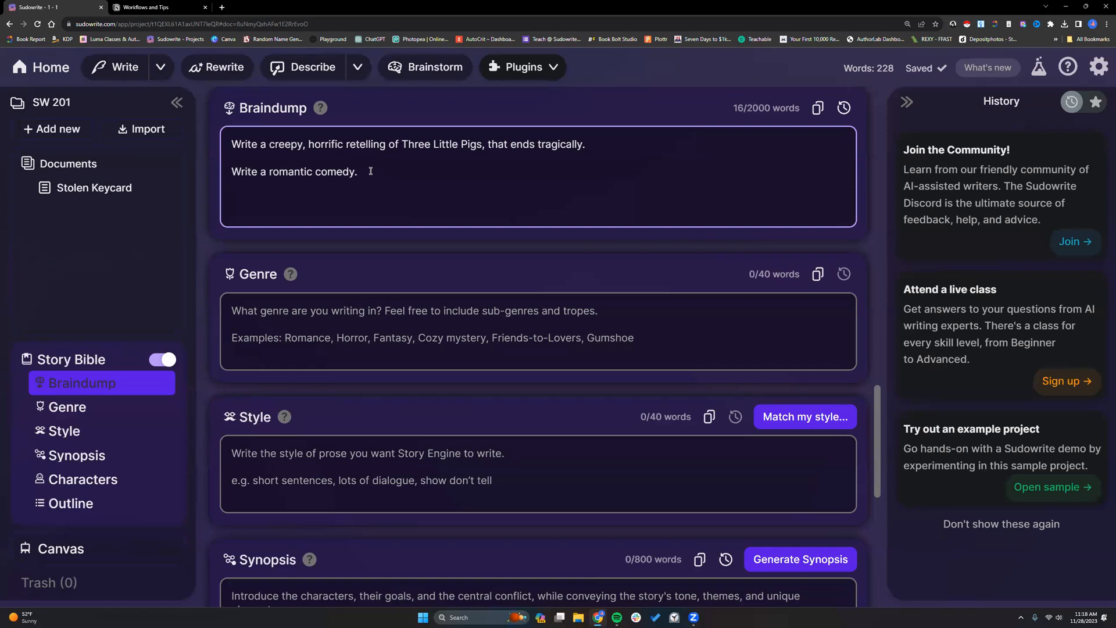
pyautogui.press('Return')
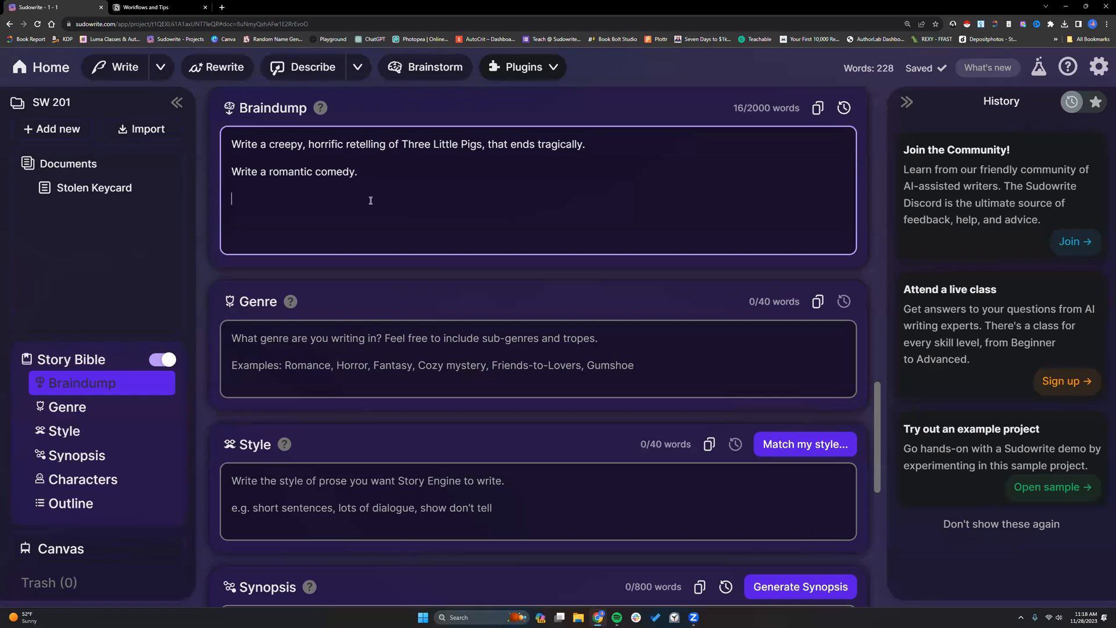
pyautogui.write('Write a dark mafia r')
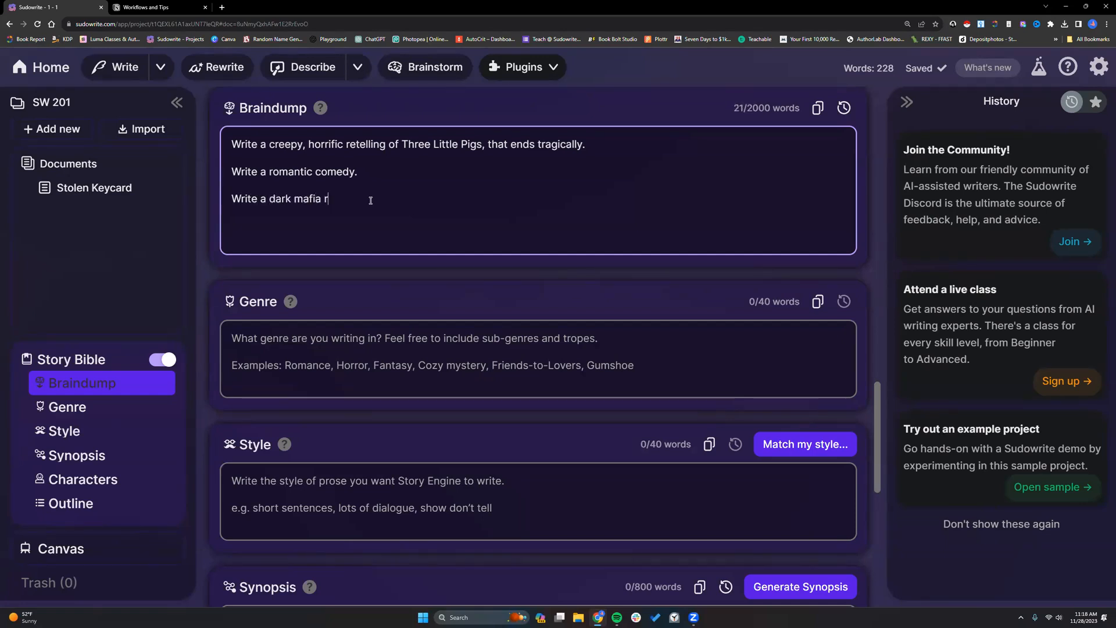
pyautogui.write('omance')
pyautogui.press('XF86AudioLowerVolume')
pyautogui.click(617, 67)
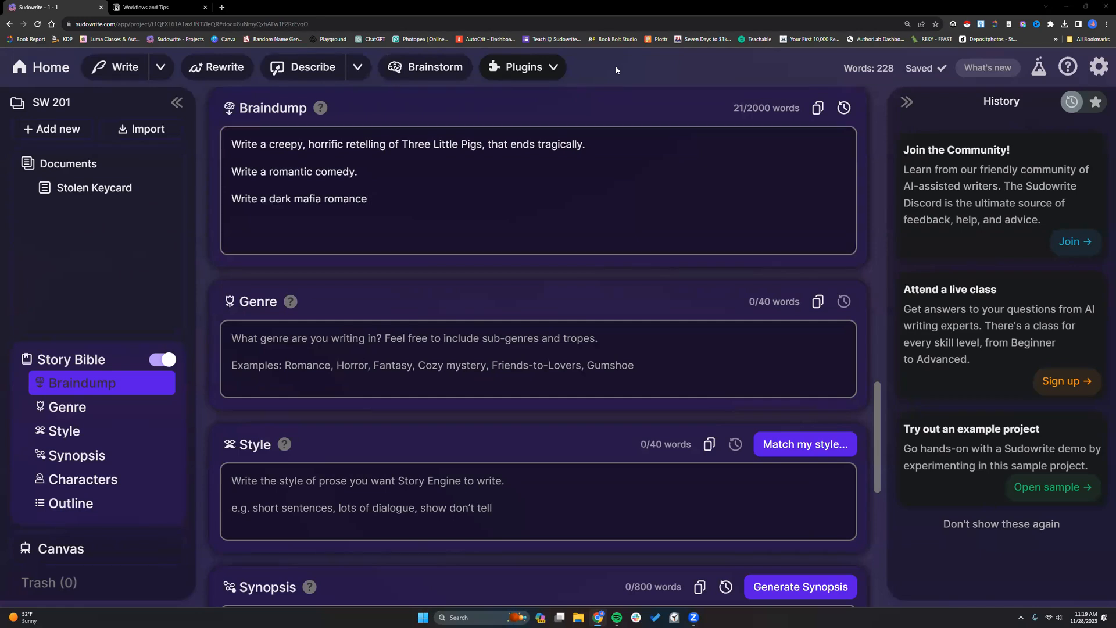
# - Compare the wording of the Three Little Pigs prompt with the two shorter genre-only prompts in the Braindump
pyautogui.click(395, 199)
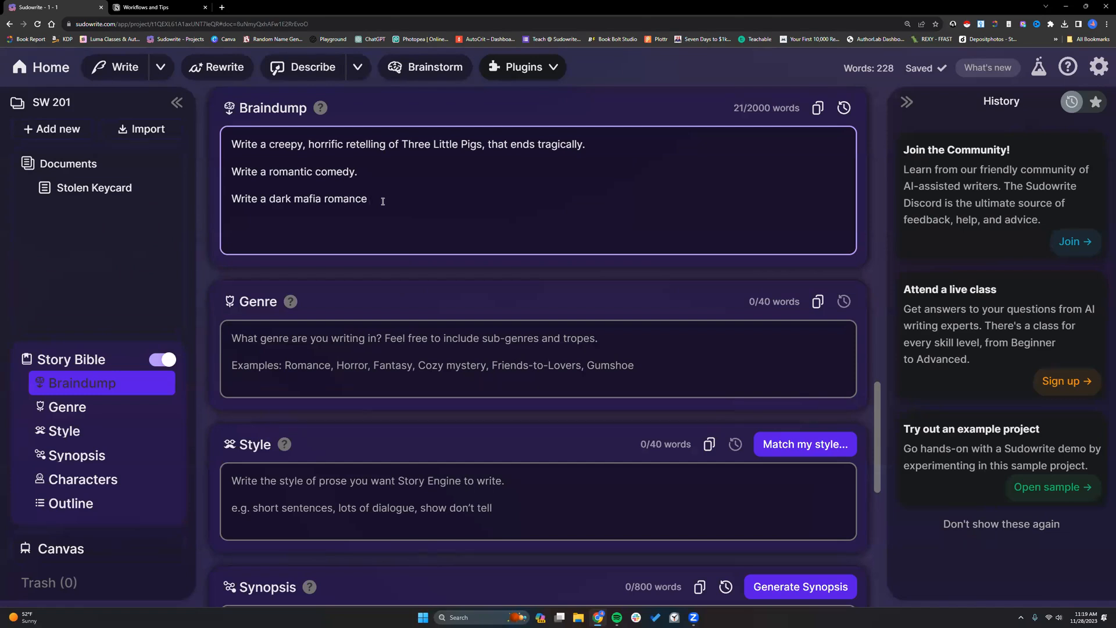
pyautogui.moveTo(279, 144); pyautogui.dragTo(382, 146)
pyautogui.moveTo(408, 146); pyautogui.dragTo(490, 146)
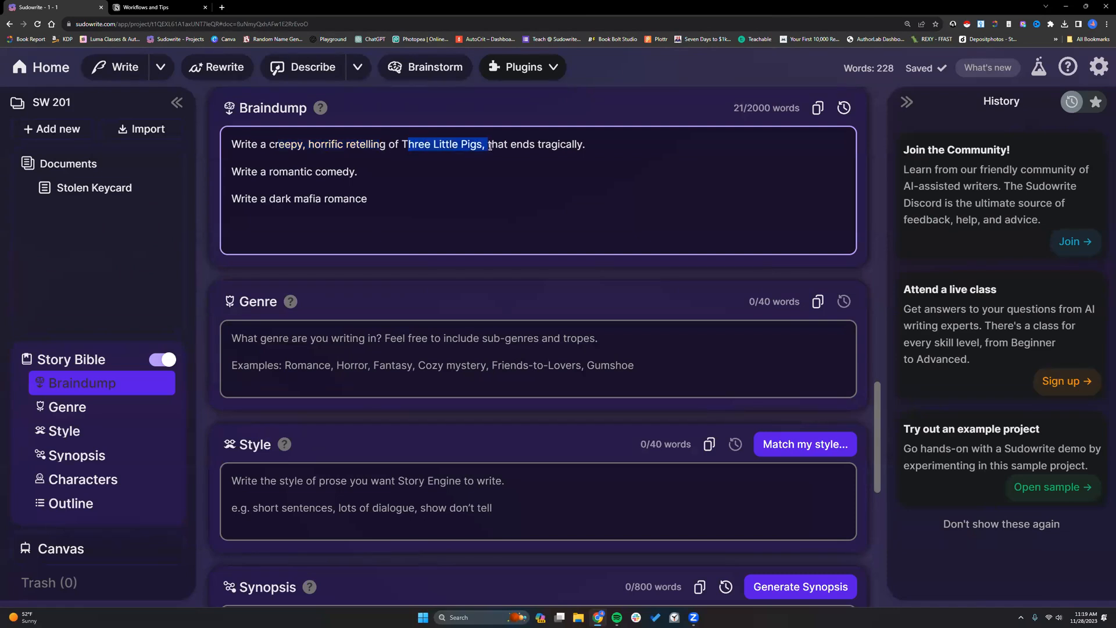
pyautogui.click(389, 176)
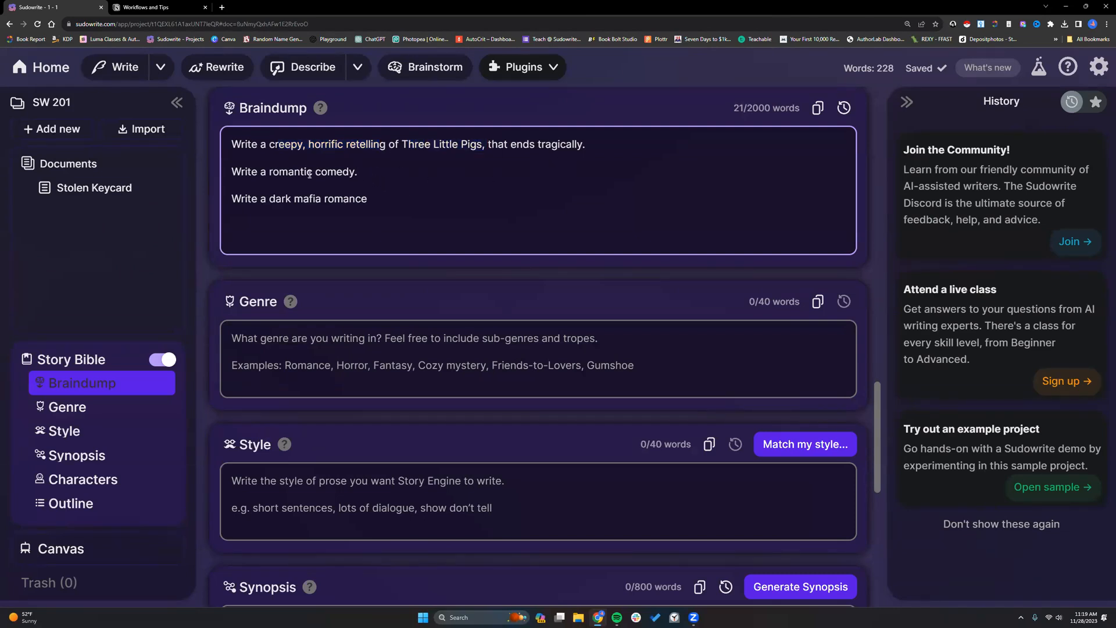
# - Extend the dark mafia romance line with "where a female mafia boss gets captured and held prisoner by a rival male mafia boss."
pyautogui.moveTo(230, 171); pyautogui.dragTo(376, 171)
pyautogui.click(382, 197)
pyautogui.write('where a female mafia boss')
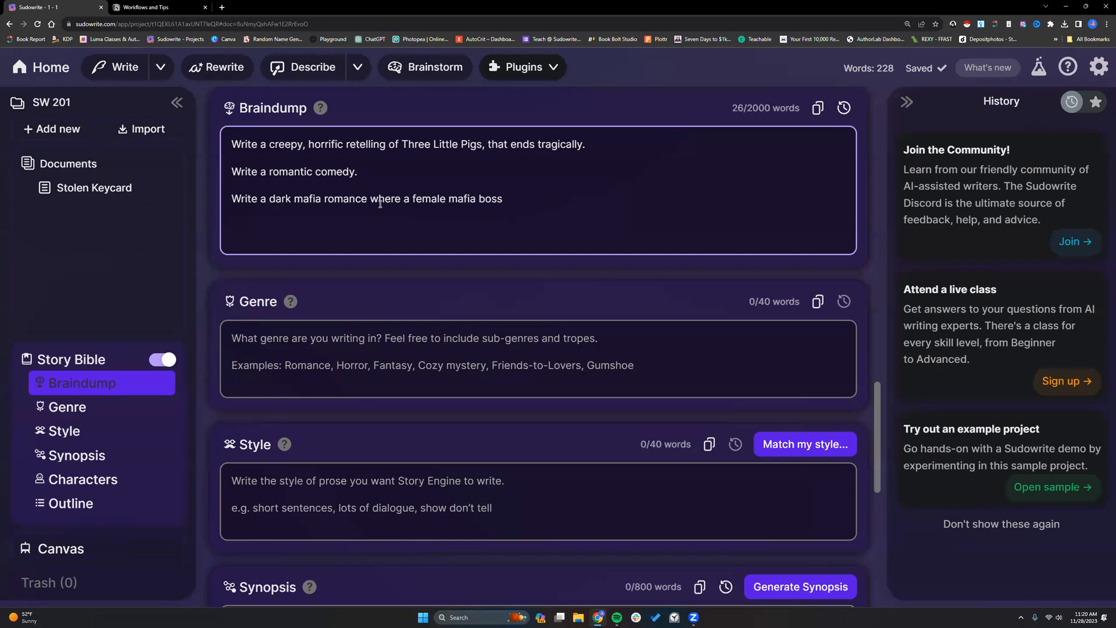
pyautogui.write('gets captured and he')
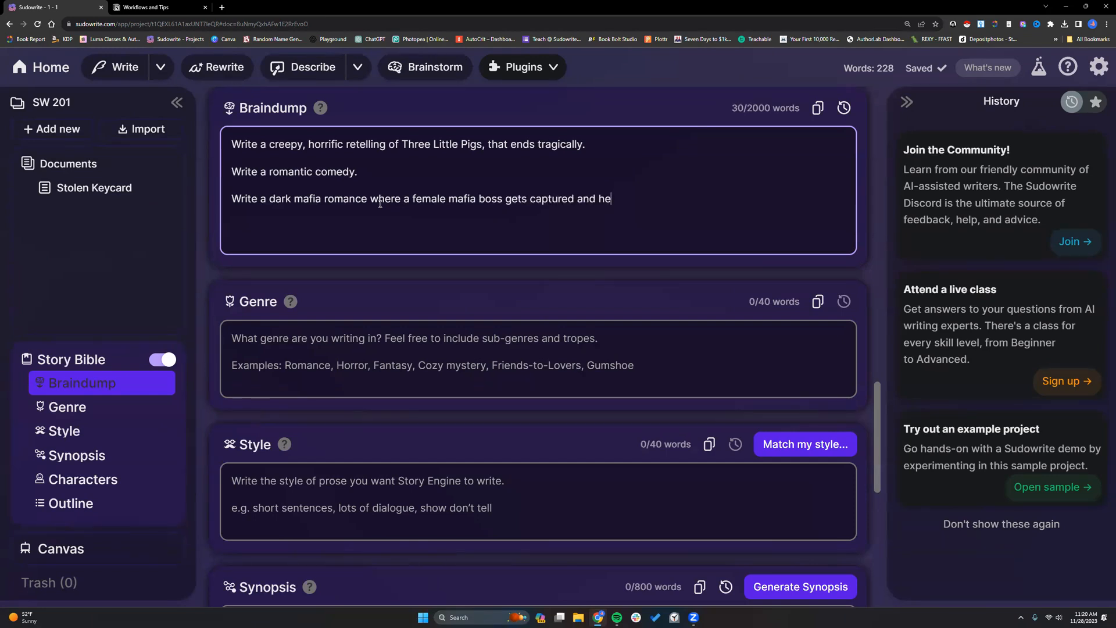
pyautogui.write('ld prisoner by a rival m')
pyautogui.write('ale mafia boss')
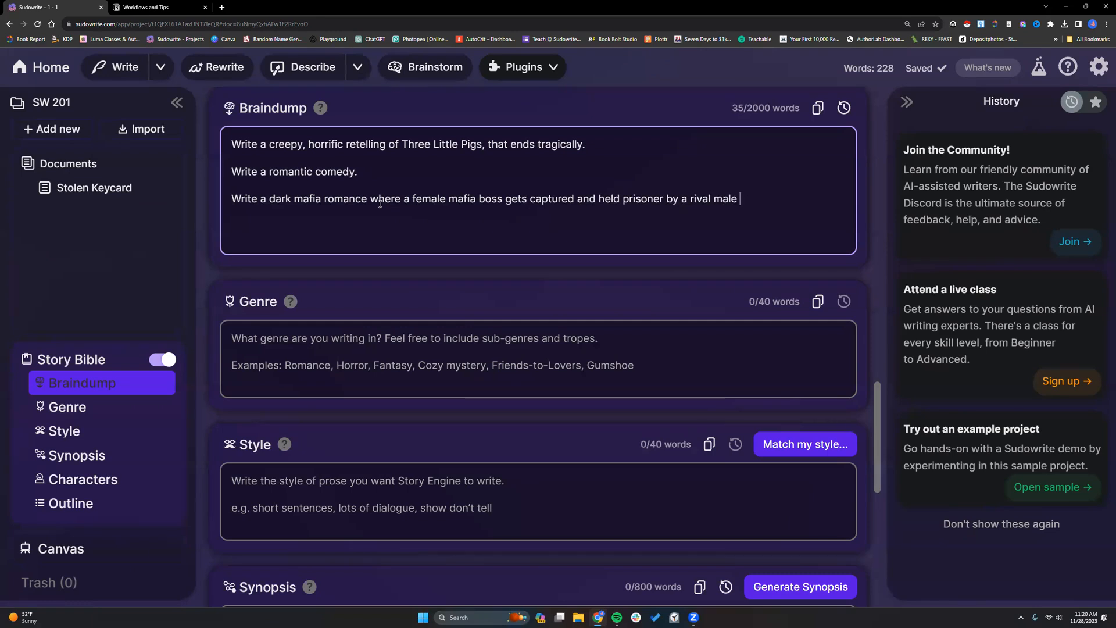
pyautogui.write('.')
# - Compare the Three Little Pigs prompt and the romantic comedy prompt with the expanded mafia romance prompt in the Braindump
pyautogui.click(274, 147)
pyautogui.moveTo(274, 147); pyautogui.dragTo(483, 143)
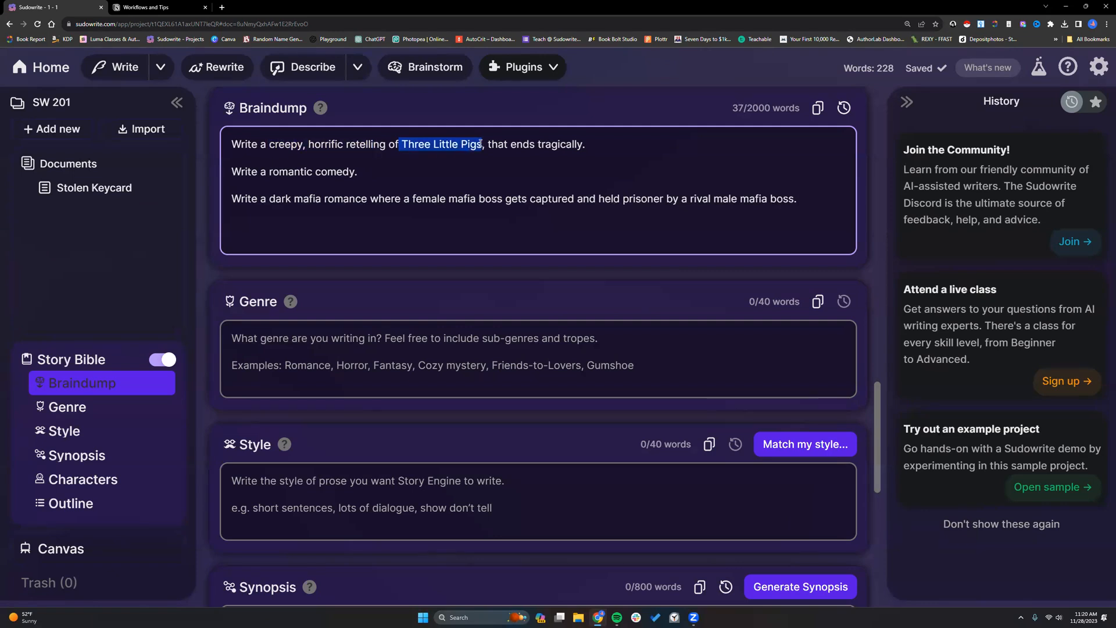
pyautogui.click(590, 146)
pyautogui.moveTo(231, 171); pyautogui.dragTo(359, 171)
pyautogui.click(350, 197)
pyautogui.moveTo(241, 198); pyautogui.dragTo(799, 200)
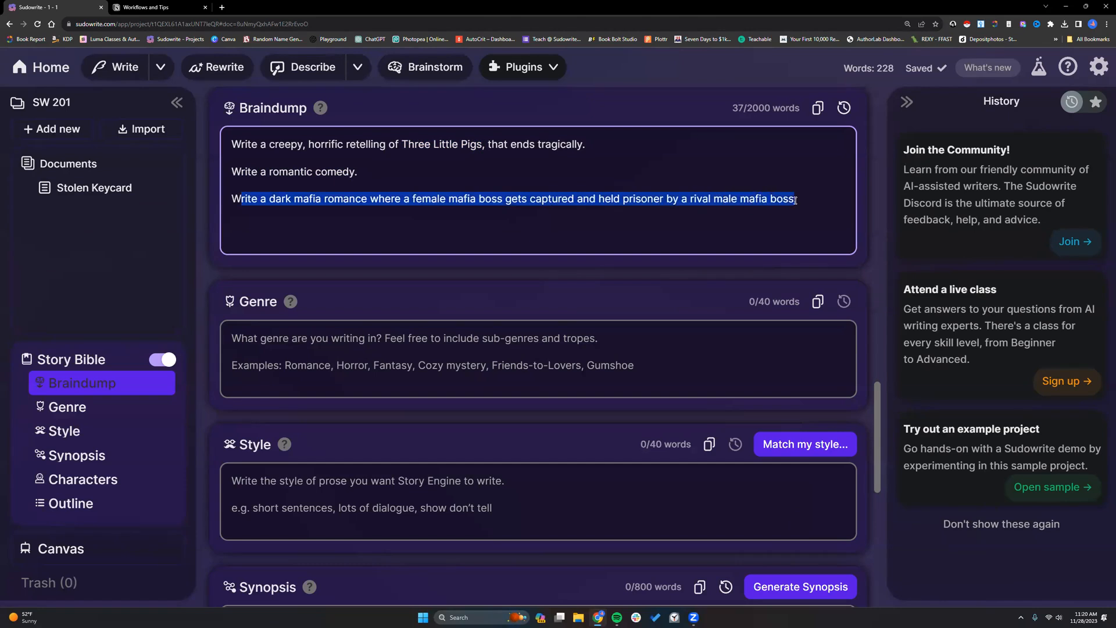
# - Append to the mafia prompt that it is the first book in a duet, ending with the female boss freed by her mafia and her rival captured
pyautogui.click(801, 200)
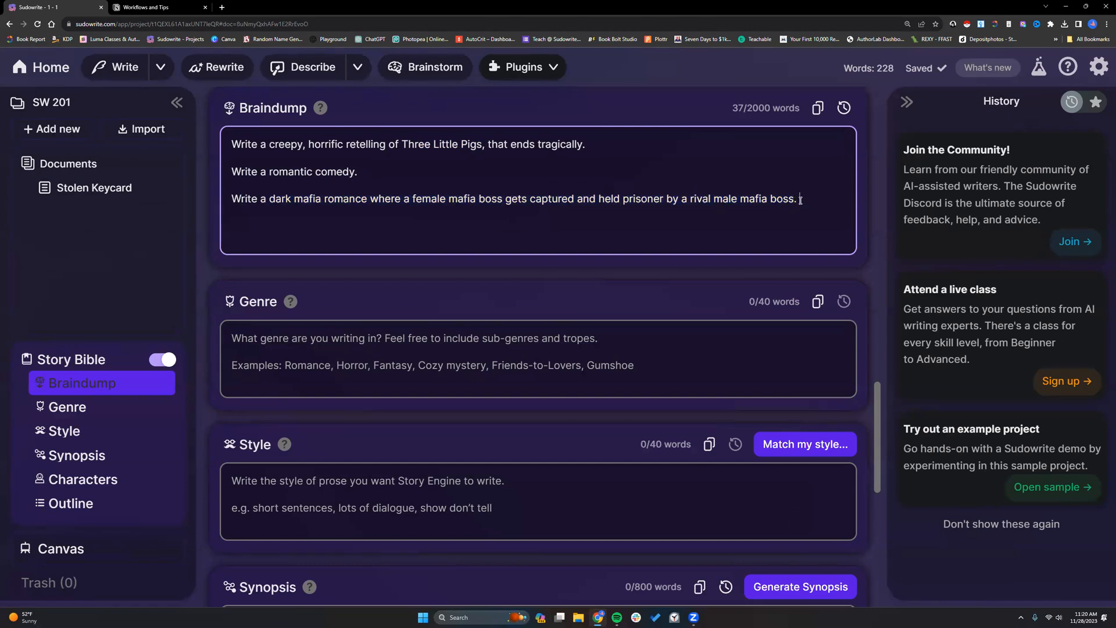
pyautogui.write('I want this to be')
pyautogui.write(' the first book i')
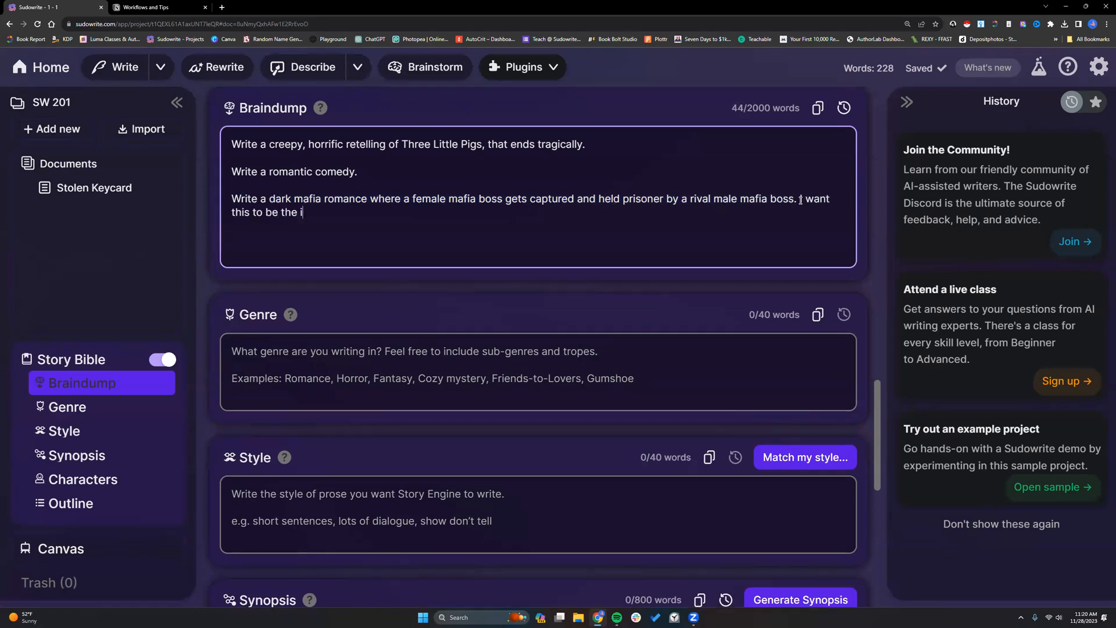
pyautogui.write('n a duaol')
pyautogui.press('BackSpace')
pyautogui.press('BackSpace')
pyautogui.press('BackSpace')
pyautogui.write('et. This book ends')
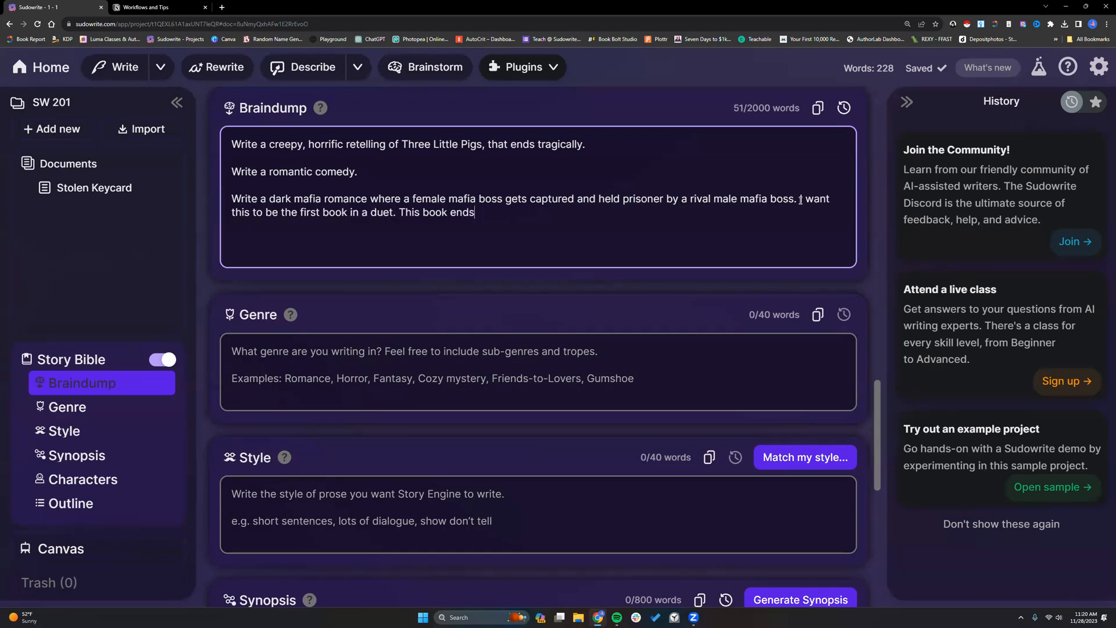
pyautogui.write(' with the female mafia boss being freed by her ')
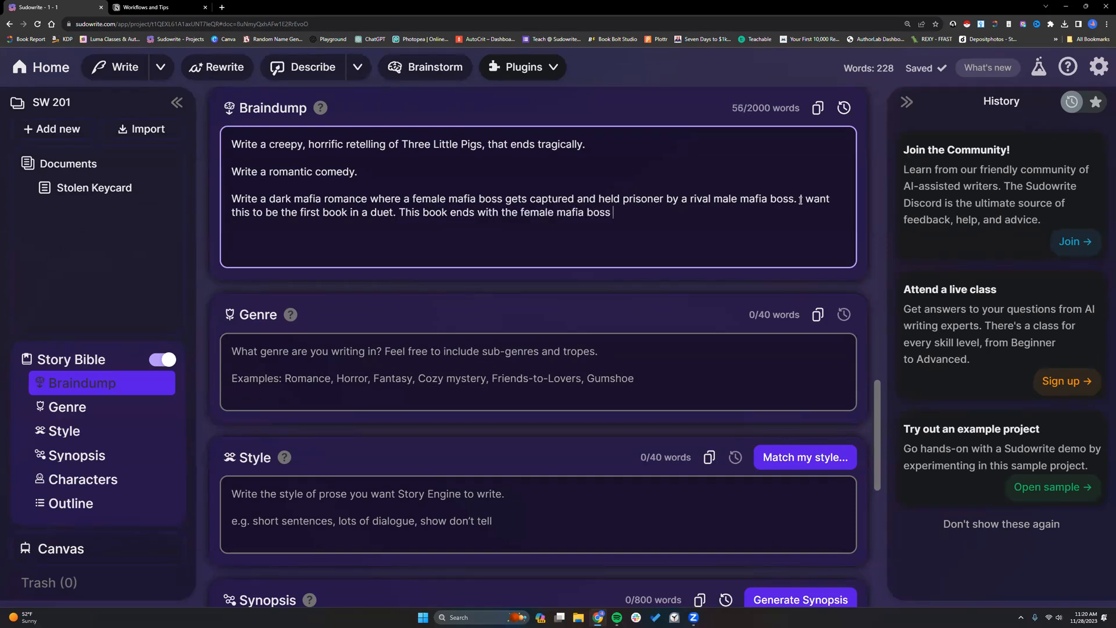
pyautogui.write('mafia organization and them capturing the male rival.')
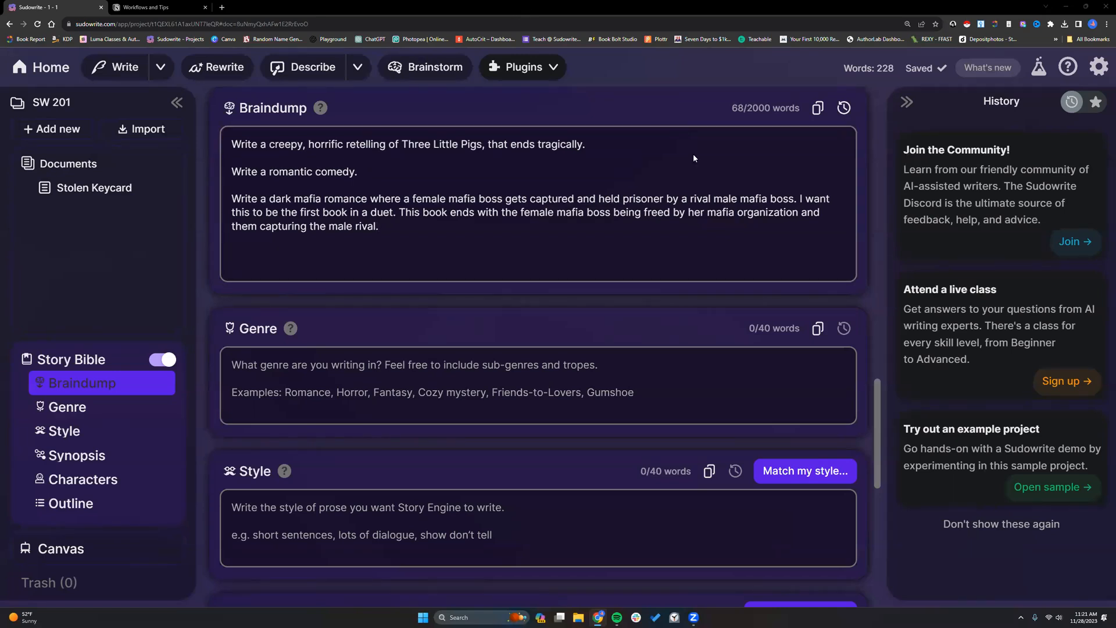
# - Add a parenthetical second-book note below the mafia prompt, recapping the heroine's capture, the enemies to lovers affair, and her being freed by her mafia organization
pyautogui.click(419, 224)
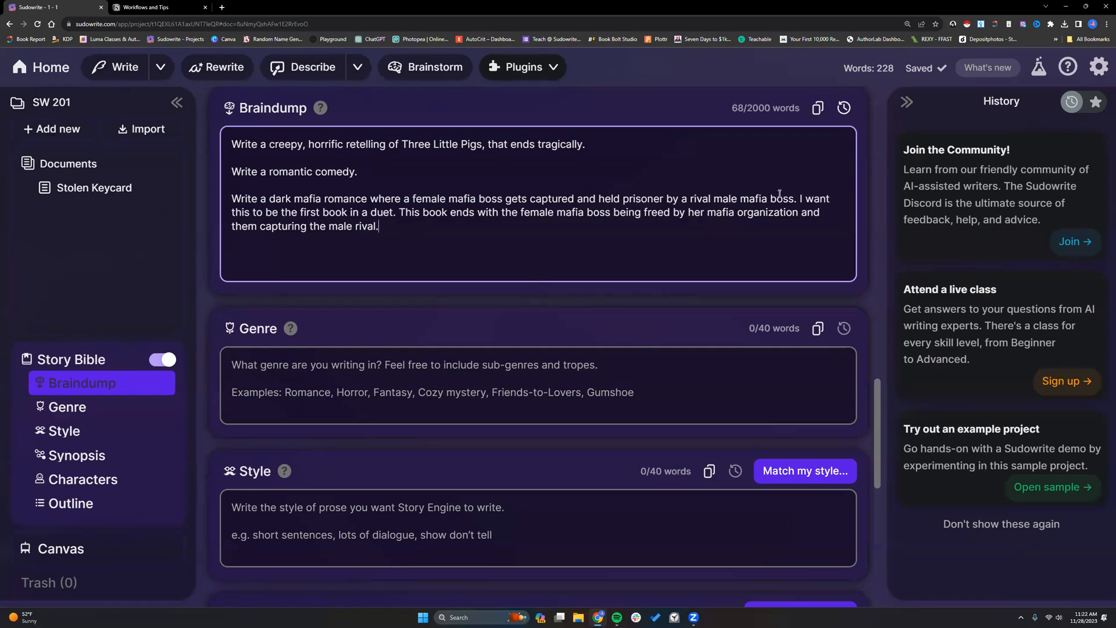
pyautogui.moveTo(800, 198); pyautogui.dragTo(397, 231)
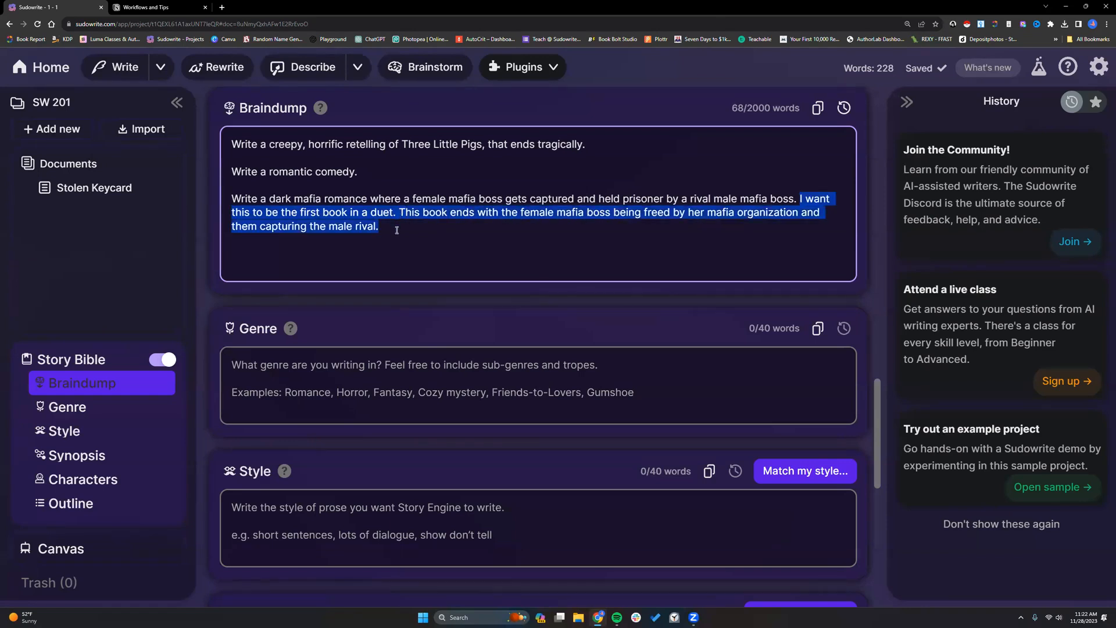
pyautogui.click(397, 230)
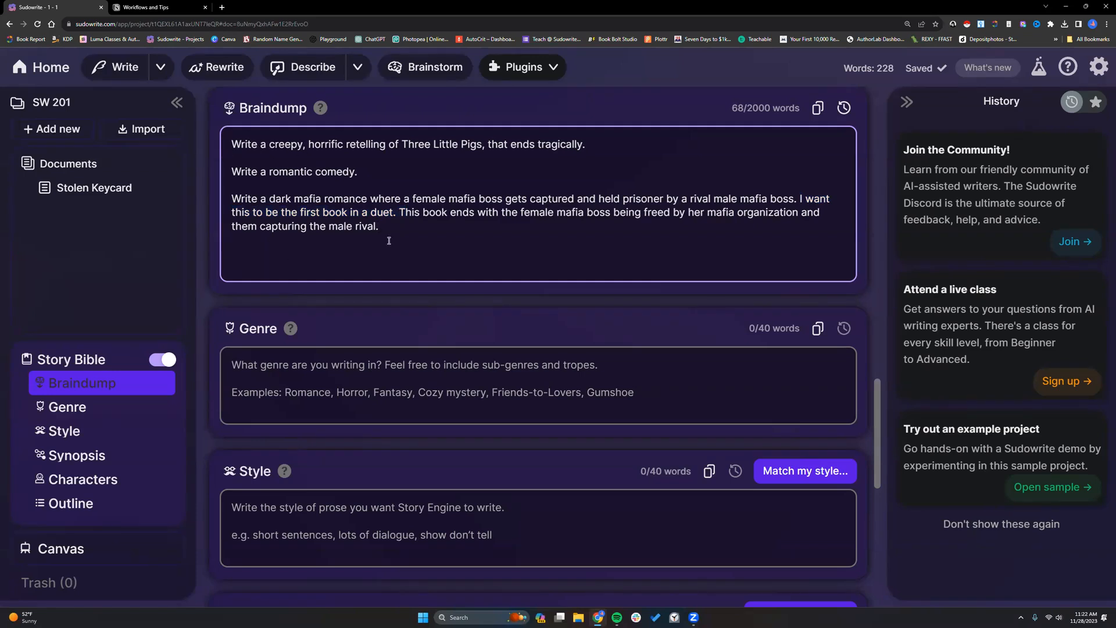
pyautogui.press('Return')
pyautogui.write('(This is the second book in t')
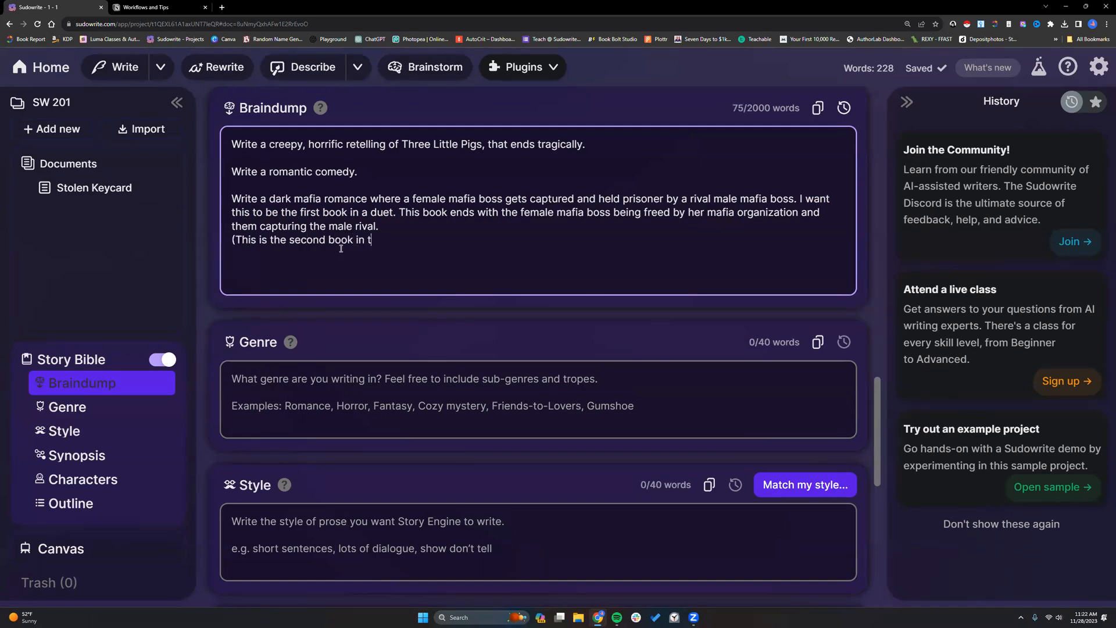
pyautogui.press('BackSpace')
pyautogui.write('a series. In the previous book, Maria was captured by Antonio')
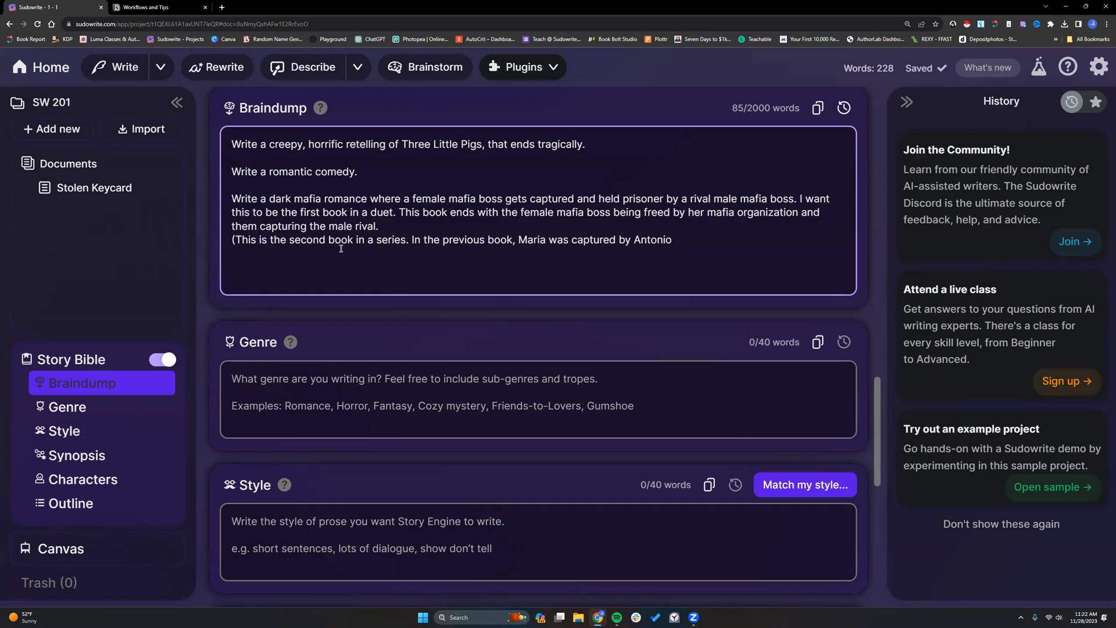
pyautogui.write('. They had an enemies to lovers affair. At the end of the fr')
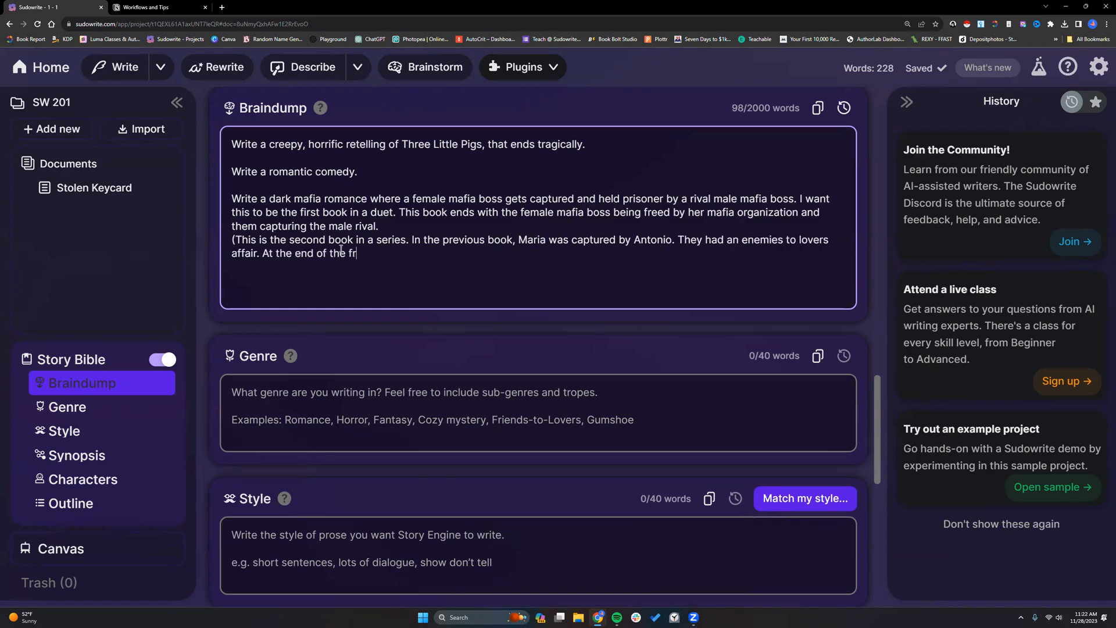
pyautogui.press('BackSpace')
pyautogui.write('irst book, Maria was freed by')
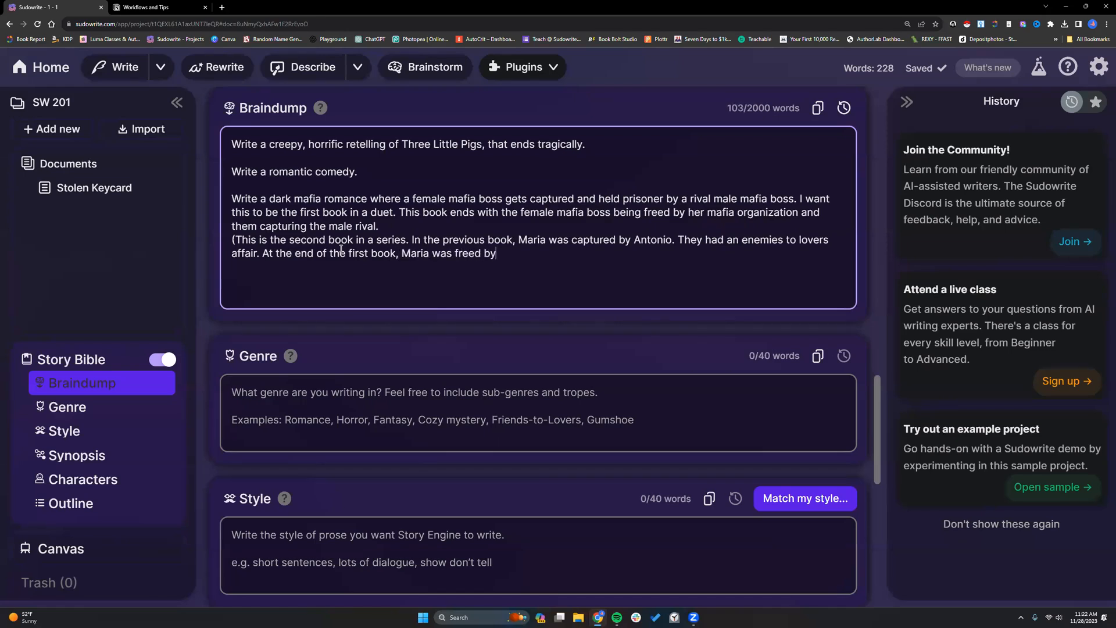
pyautogui.write(' her mafia organization.)')
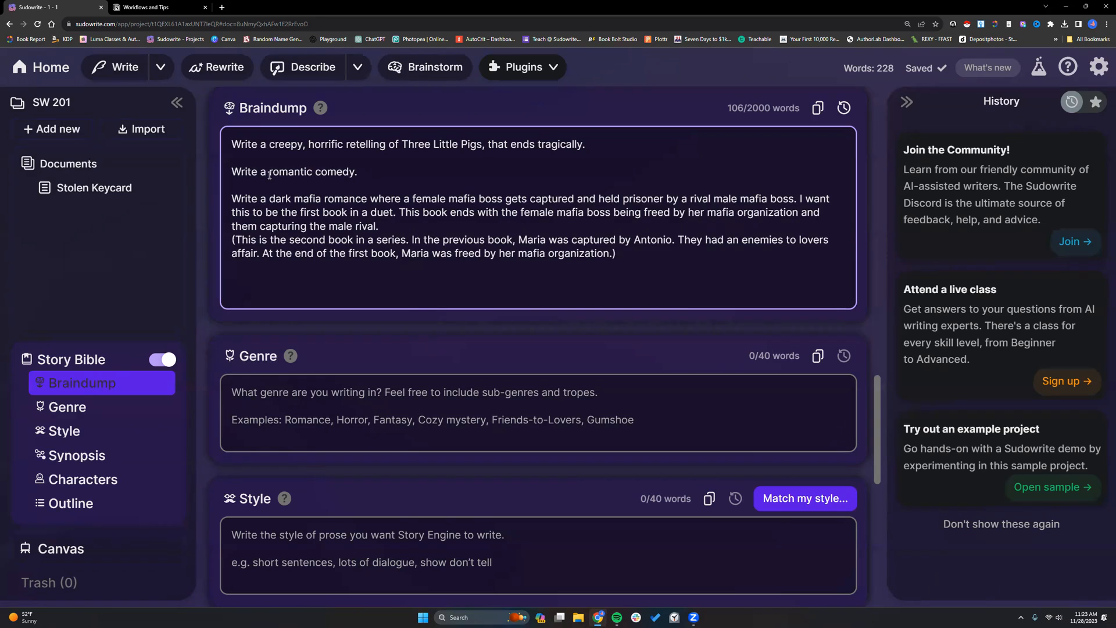
# - Reread the parenthetical second-book recap below the mafia romance prompt and delete it
pyautogui.moveTo(231, 238); pyautogui.dragTo(628, 253)
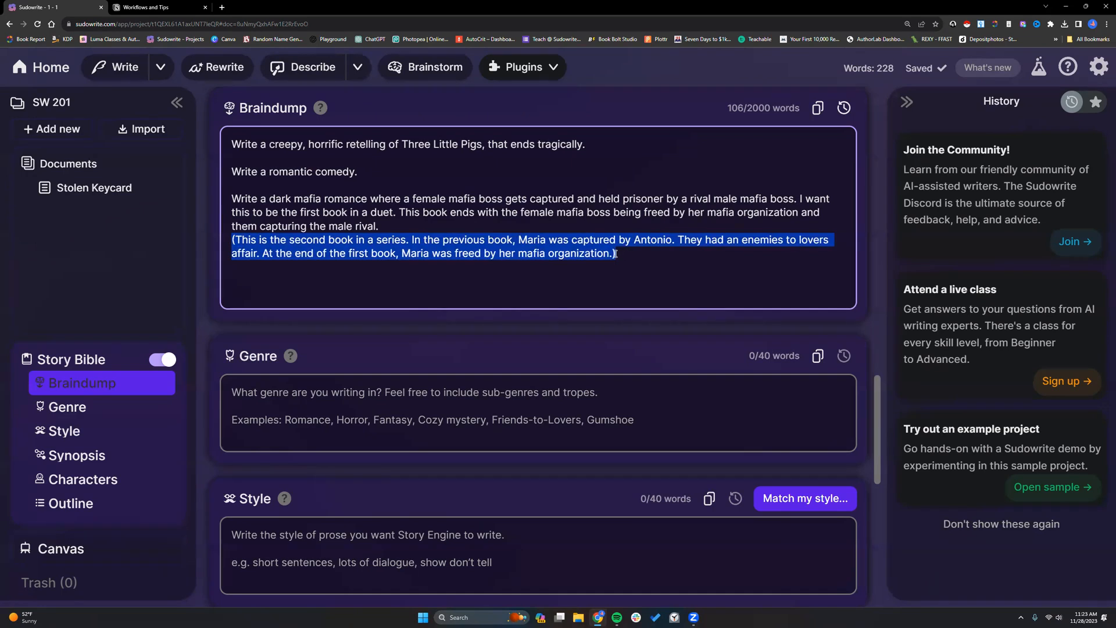
pyautogui.click(615, 255)
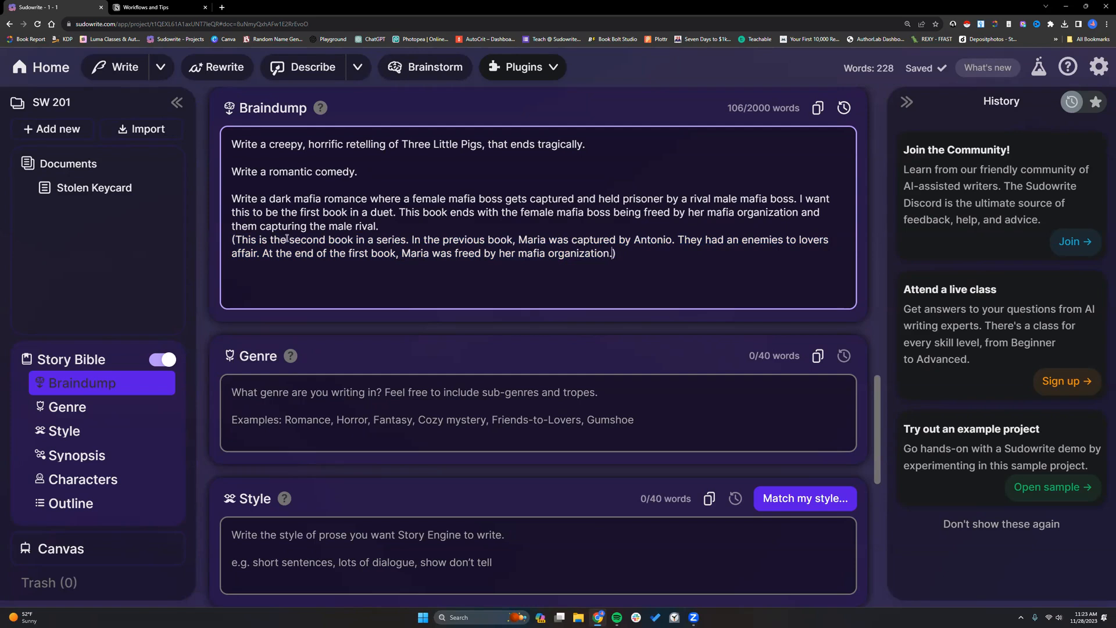
pyautogui.moveTo(232, 240); pyautogui.dragTo(619, 259)
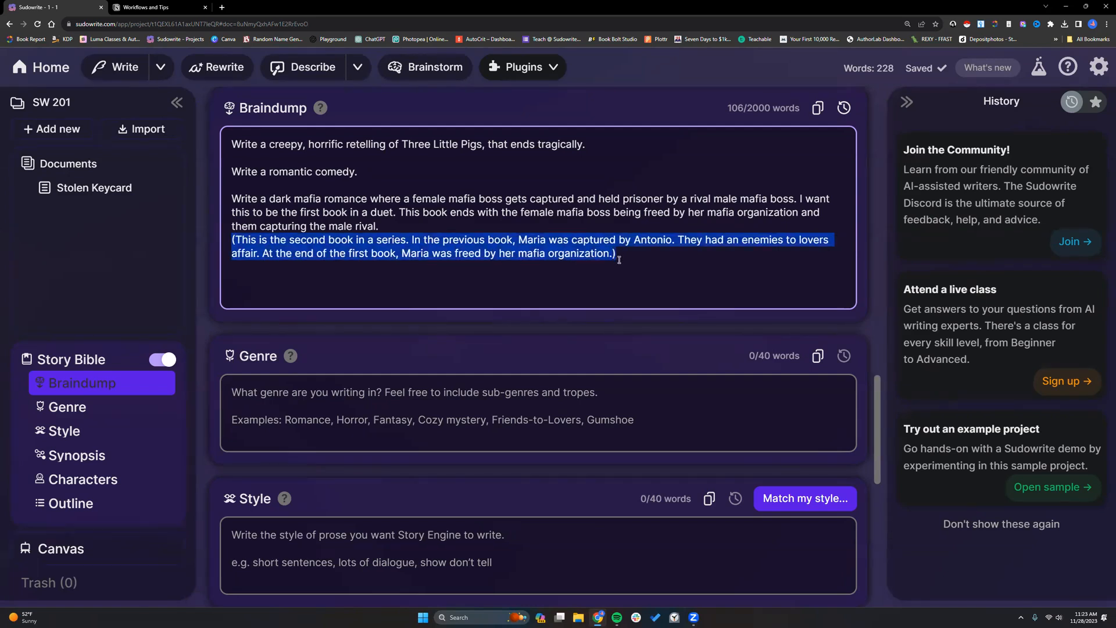
pyautogui.press('BackSpace')
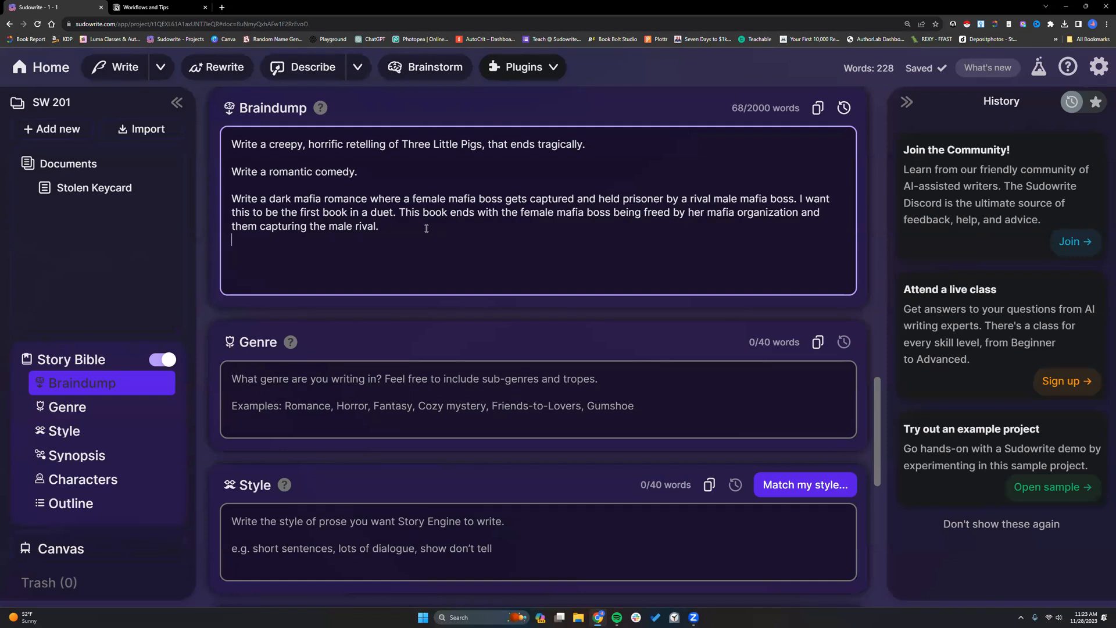
# - Review the full dark mafia romance prompt in the Braindump, including its duet setup and ending
pyautogui.click(404, 232)
pyautogui.moveTo(230, 197); pyautogui.dragTo(409, 226)
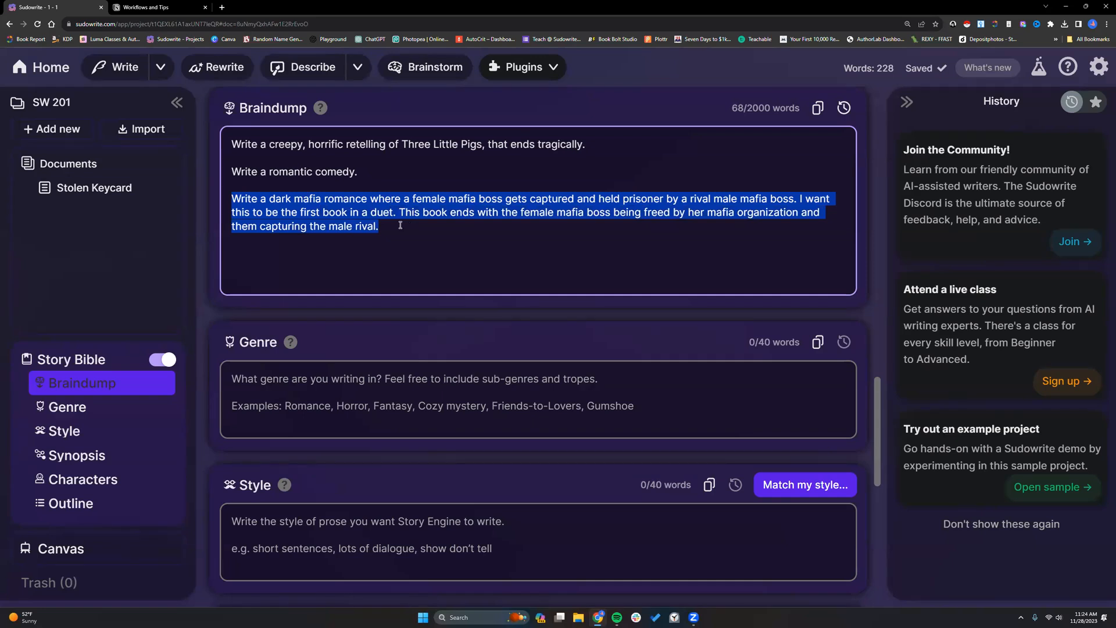
pyautogui.click(400, 225)
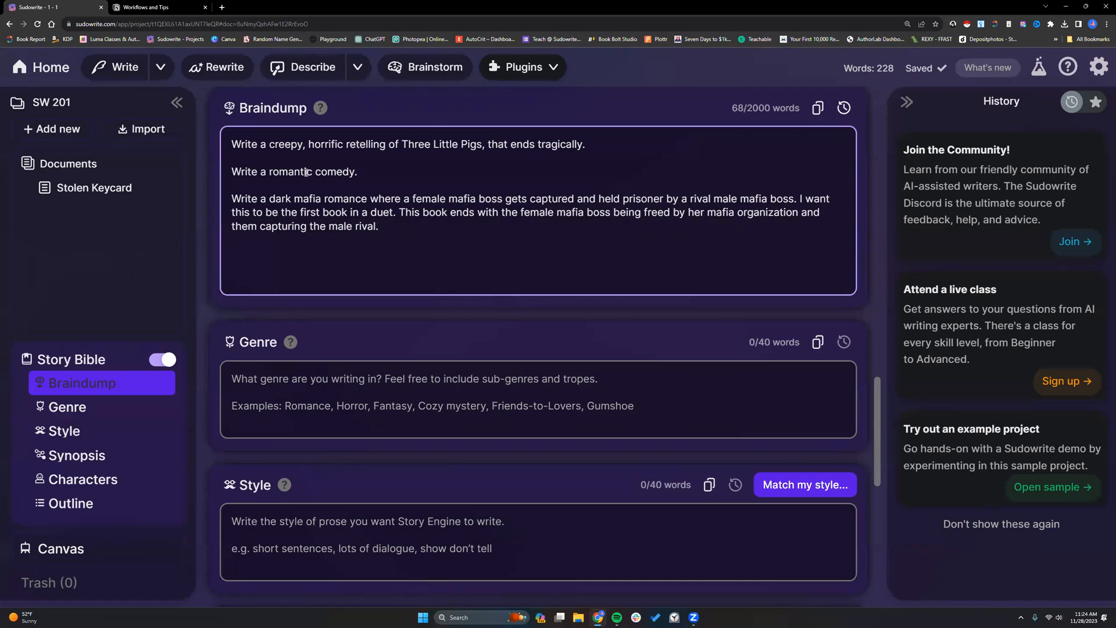
pyautogui.moveTo(238, 197); pyautogui.dragTo(379, 227)
pyautogui.click(380, 228)
# - Switch to the Workflows and Tips page in Notion, copy its public web link, and close the publishing options
pyautogui.click(148, 7)
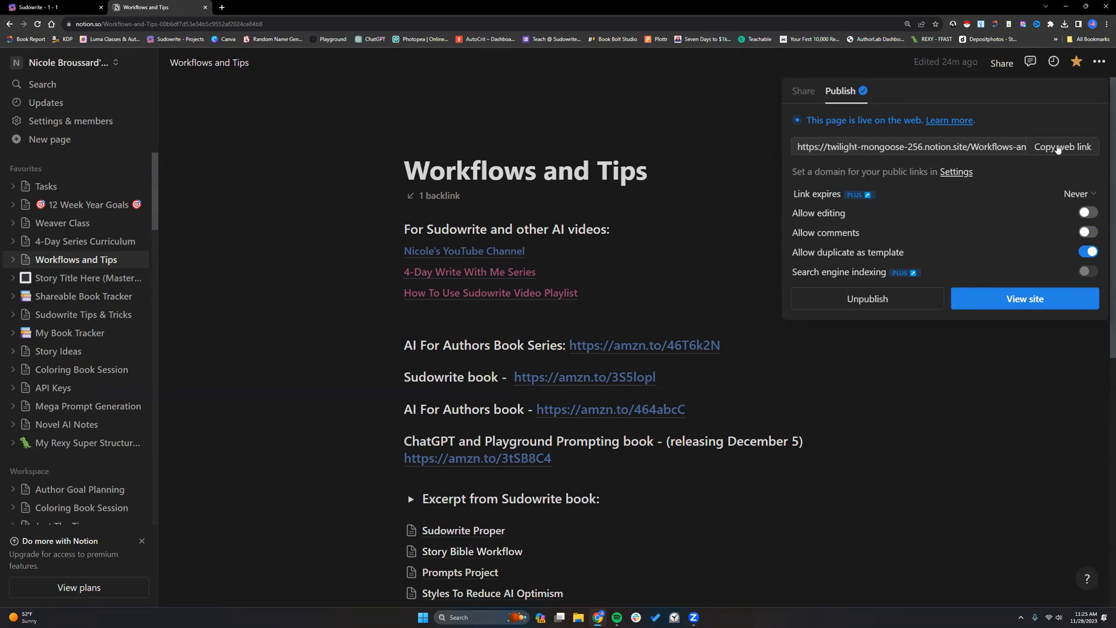
pyautogui.click(1058, 150)
pyautogui.click(64, 299)
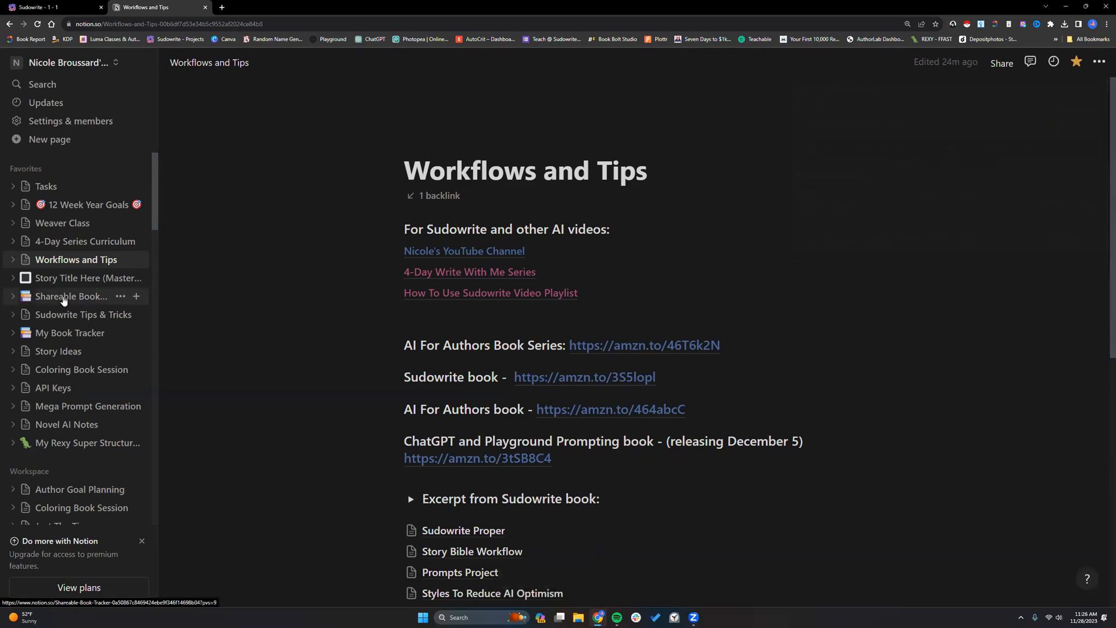
# - Open the Shareable Book Tracker page and examine its boards from Brainstorming and Plotting through Writing, Editing and Publishing
pyautogui.click(64, 300)
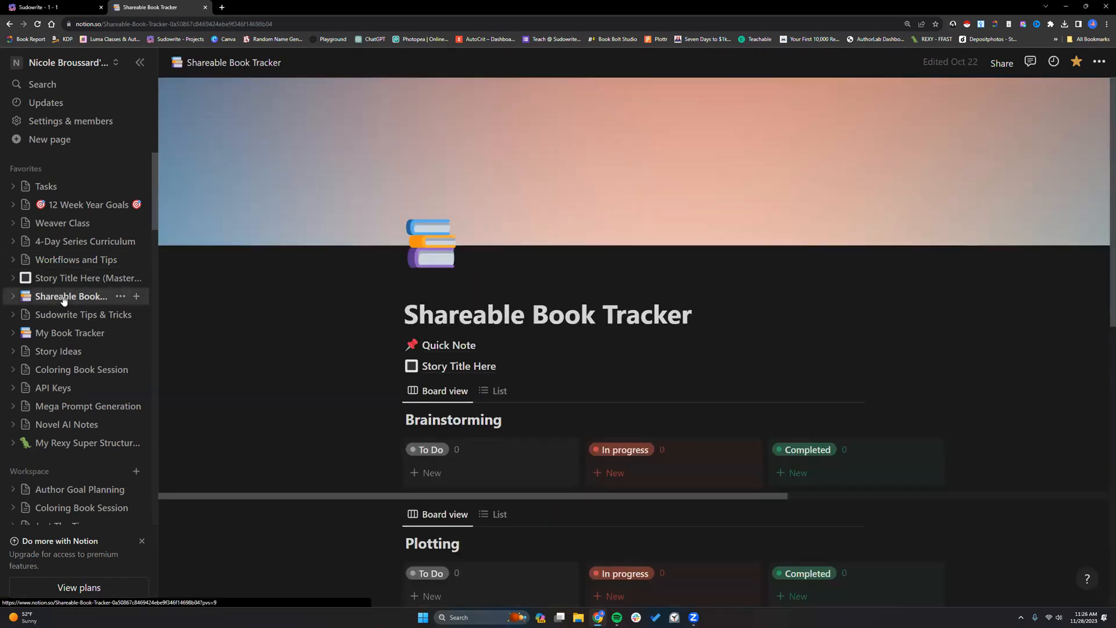
pyautogui.scroll(-5, 271, 381)
pyautogui.scroll(-2, 473, 357)
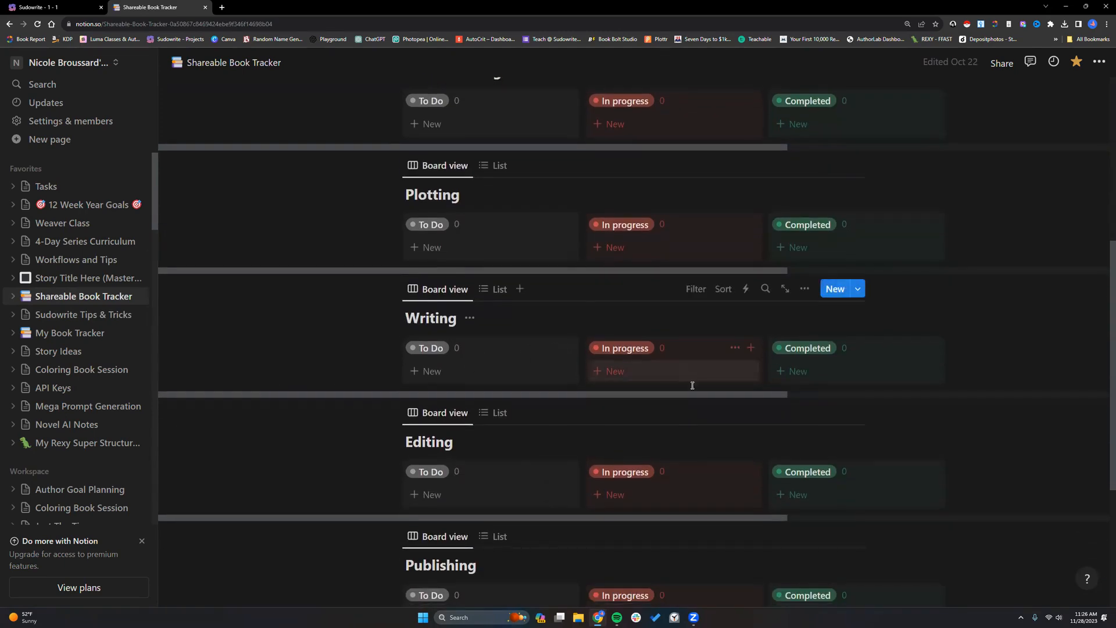
pyautogui.scroll(-2, 522, 471)
pyautogui.scroll(10, 495, 412)
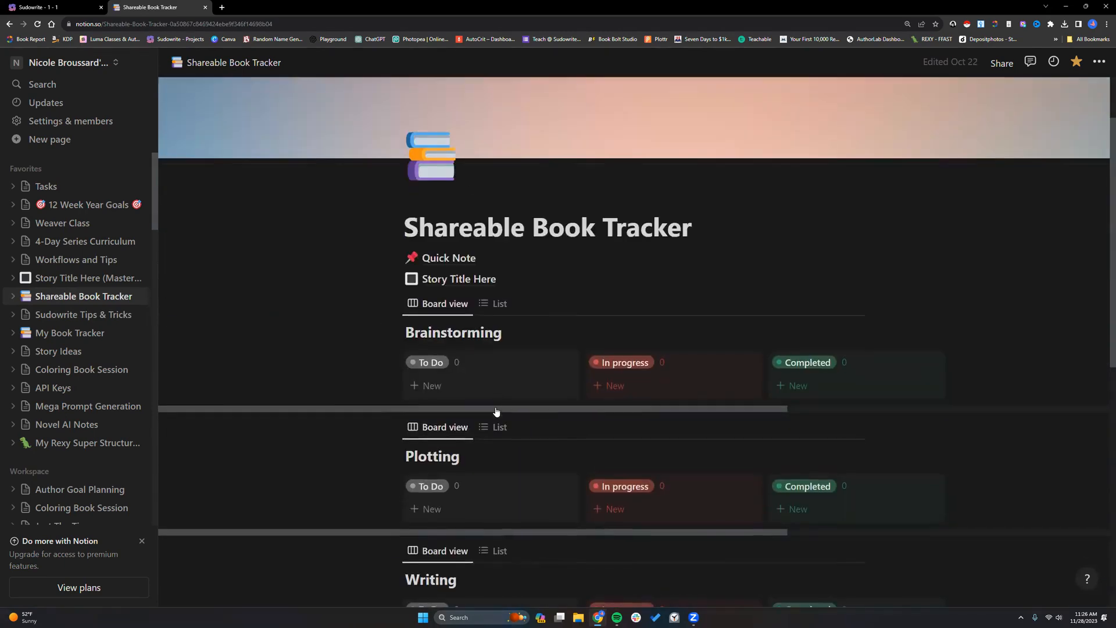
pyautogui.scroll(-3, 496, 412)
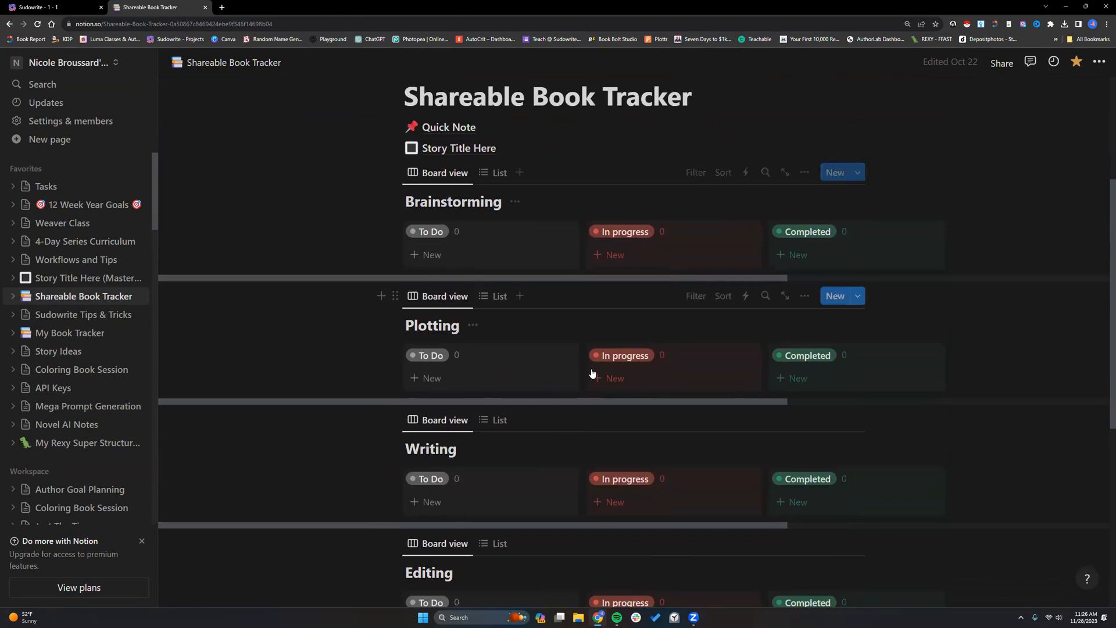
pyautogui.scroll(3, 581, 419)
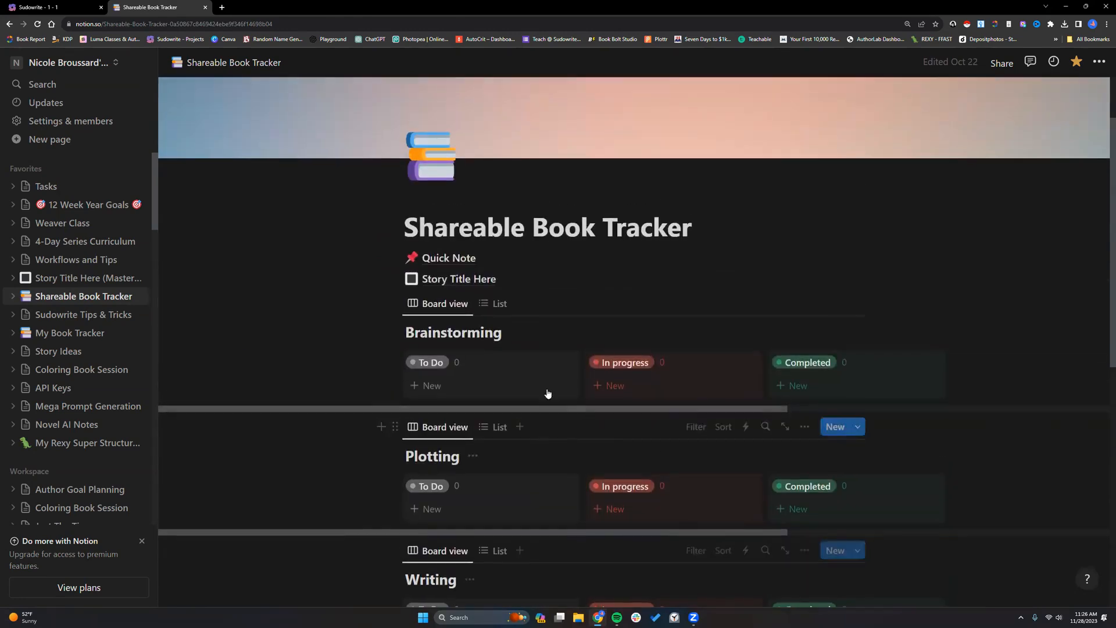
# - Duplicate the Story Title Here page within the Shareable Book Tracker
pyautogui.moveTo(464, 279)
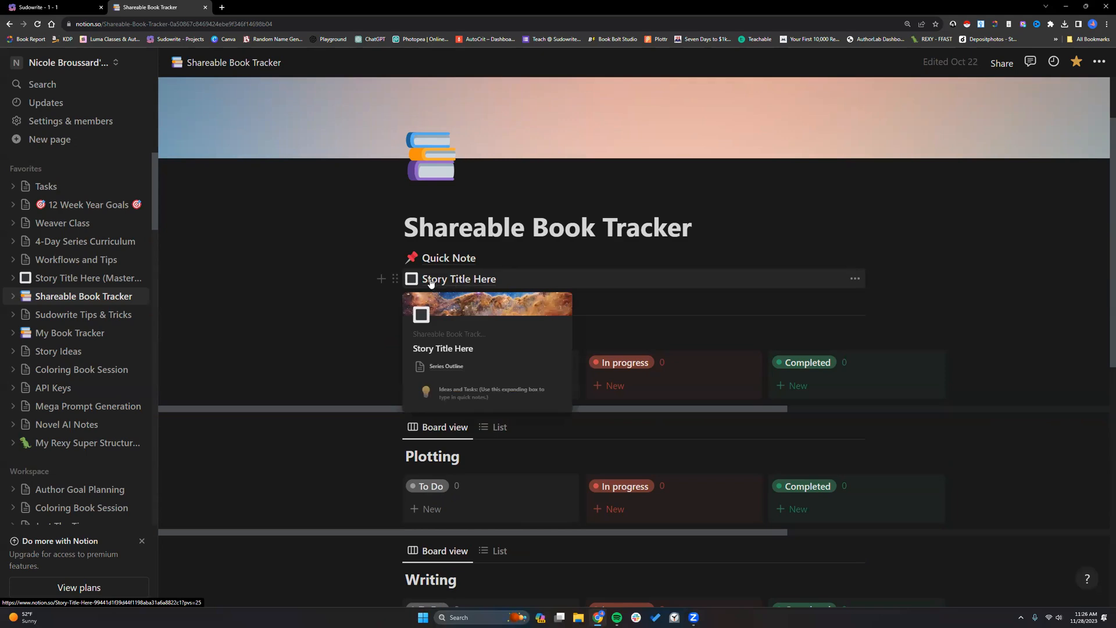
pyautogui.click(855, 279)
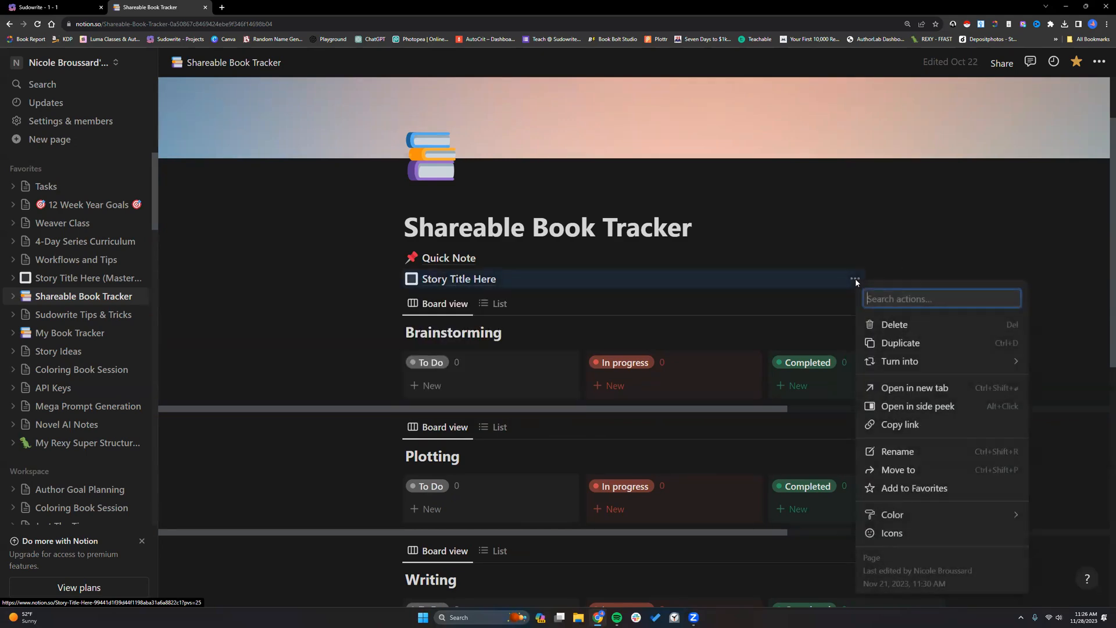
pyautogui.click(901, 343)
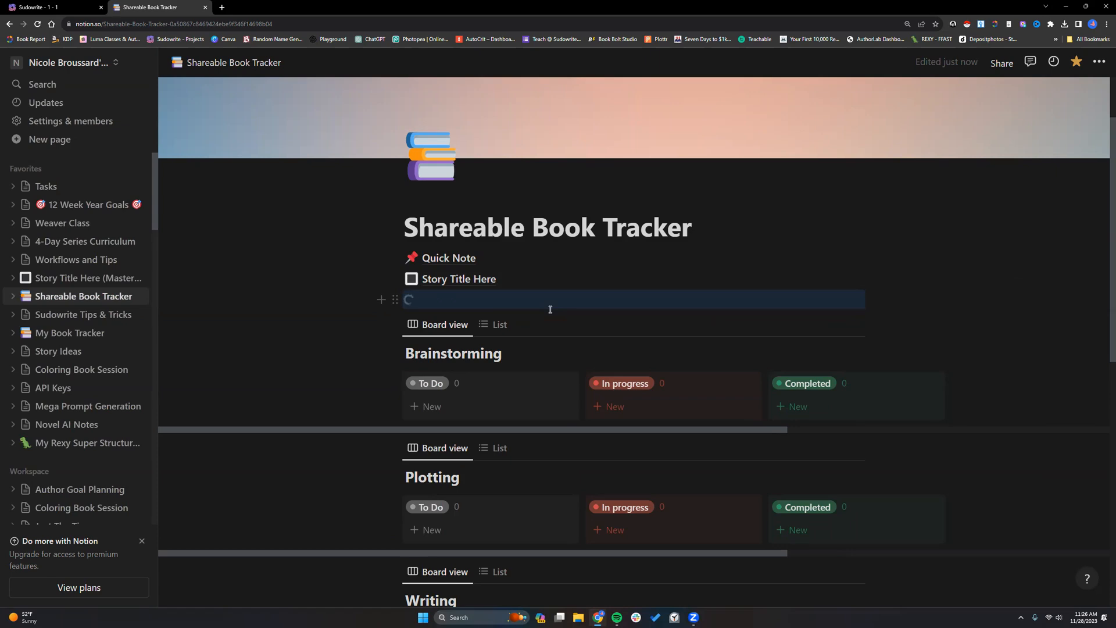
pyautogui.moveTo(474, 287)
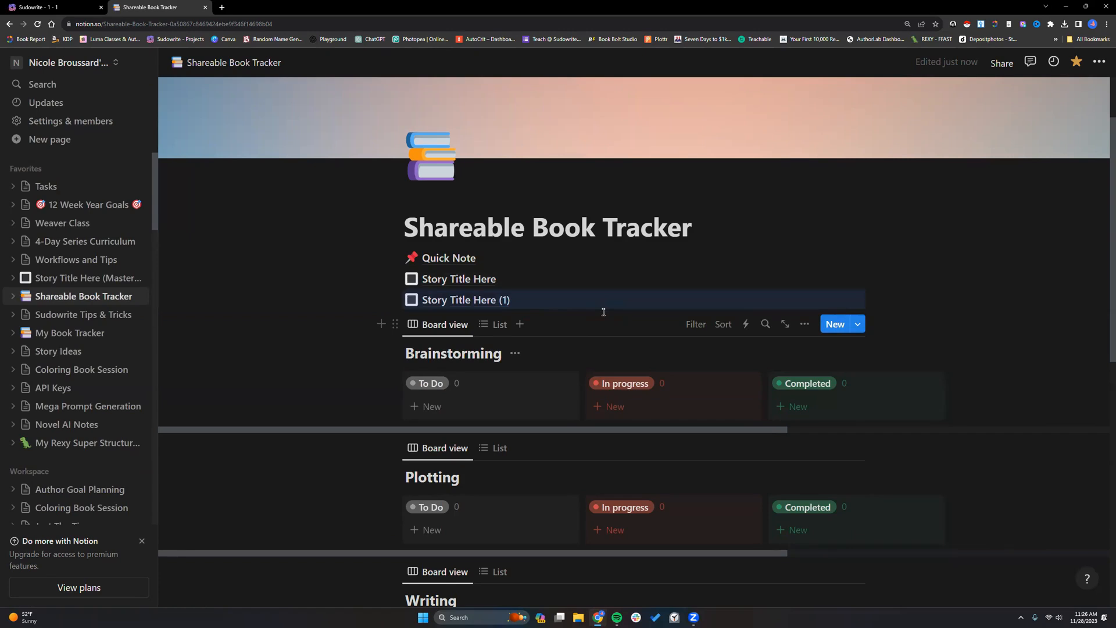
# - Rename the duplicated Story Title Here (1) page as Story Master Copy and return to the Shareable Book Tracker
pyautogui.click(521, 303)
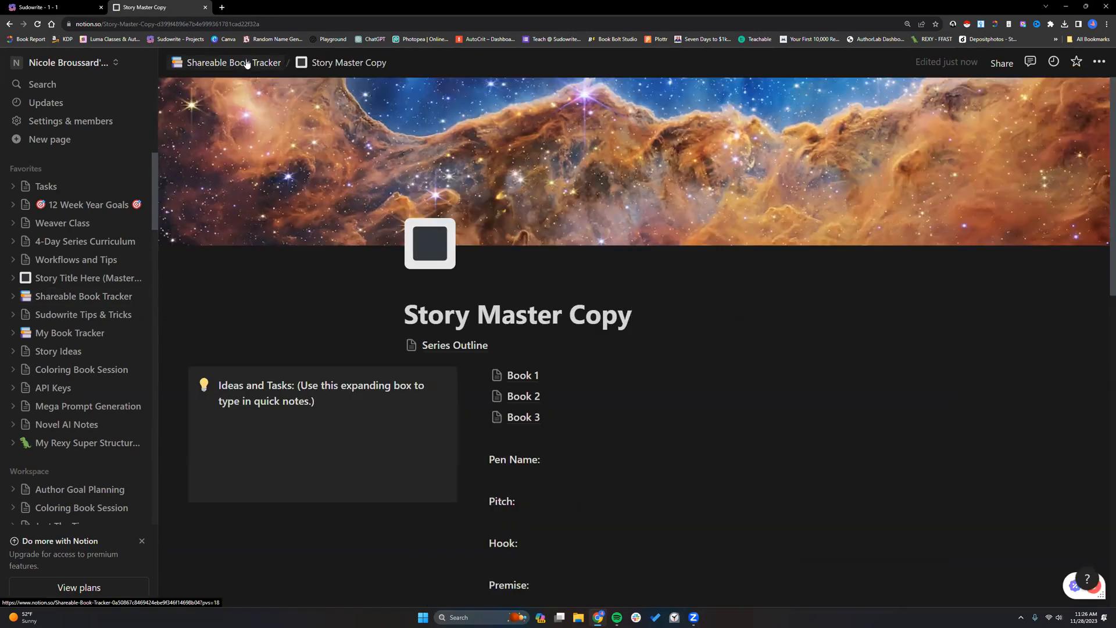
pyautogui.click(246, 64)
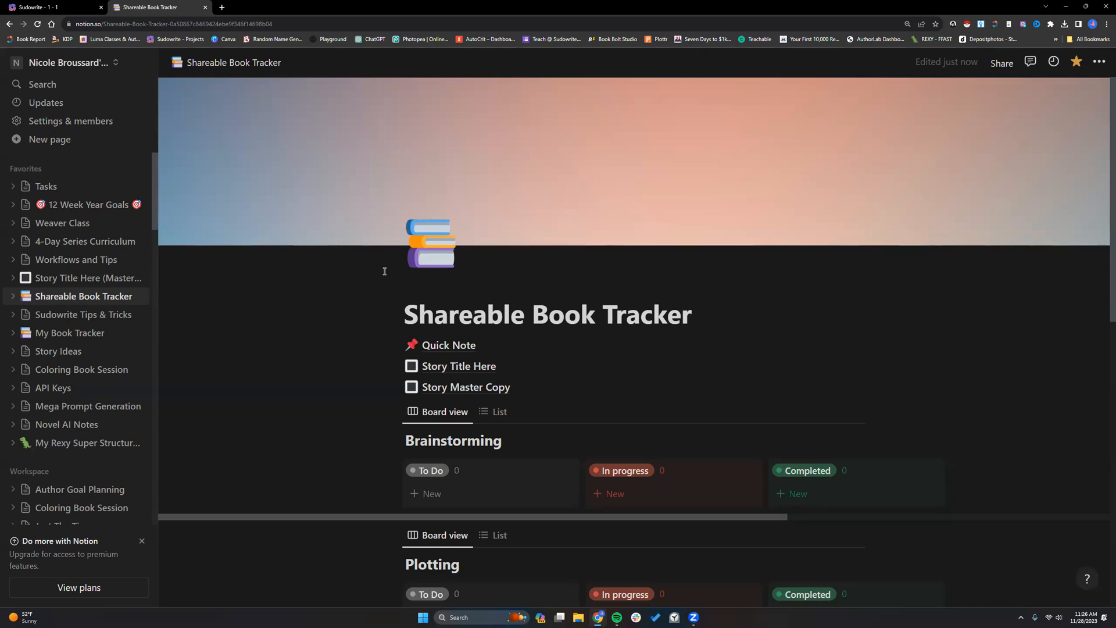
# - Open the Series Outline inside Story Title Here and look inside its Book 1 toggle
pyautogui.click(457, 371)
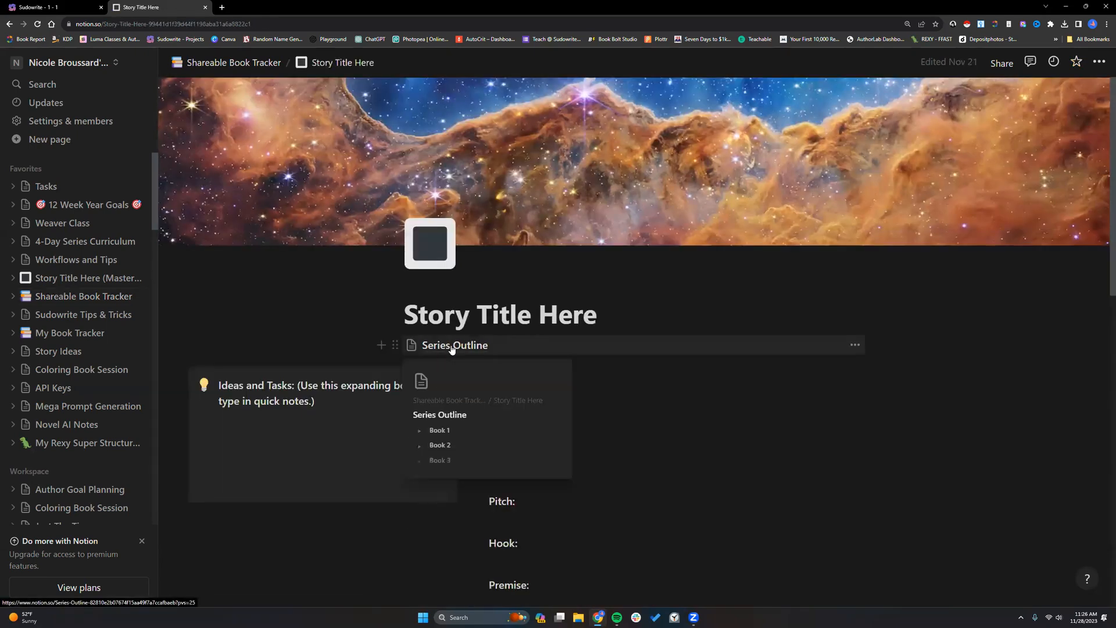
pyautogui.click(452, 346)
pyautogui.moveTo(449, 337); pyautogui.dragTo(743, 593)
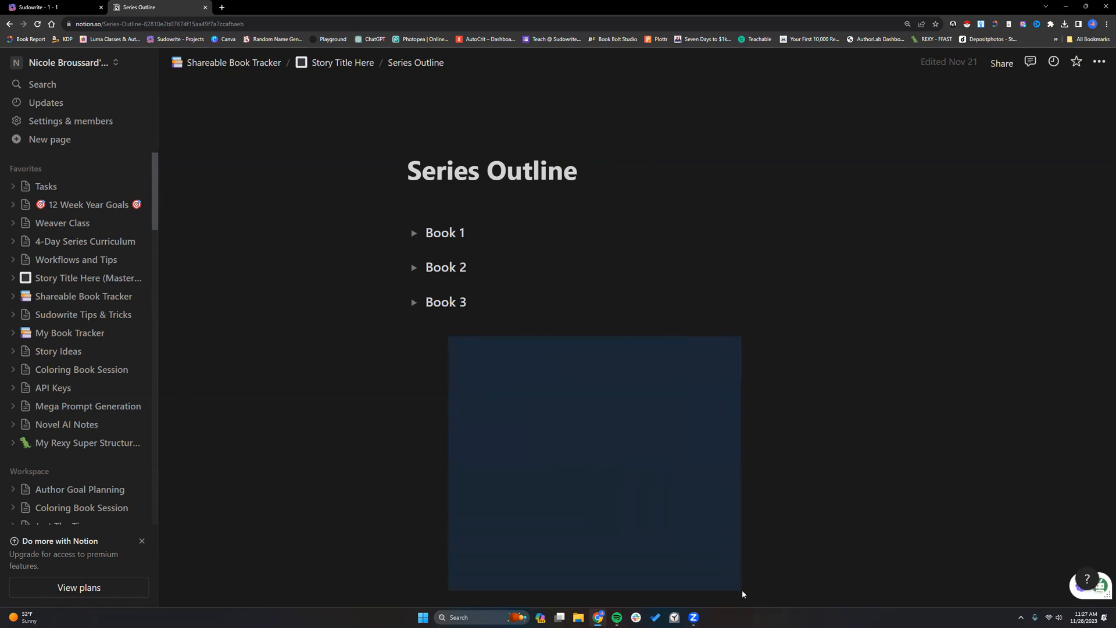
pyautogui.moveTo(743, 594); pyautogui.dragTo(743, 593)
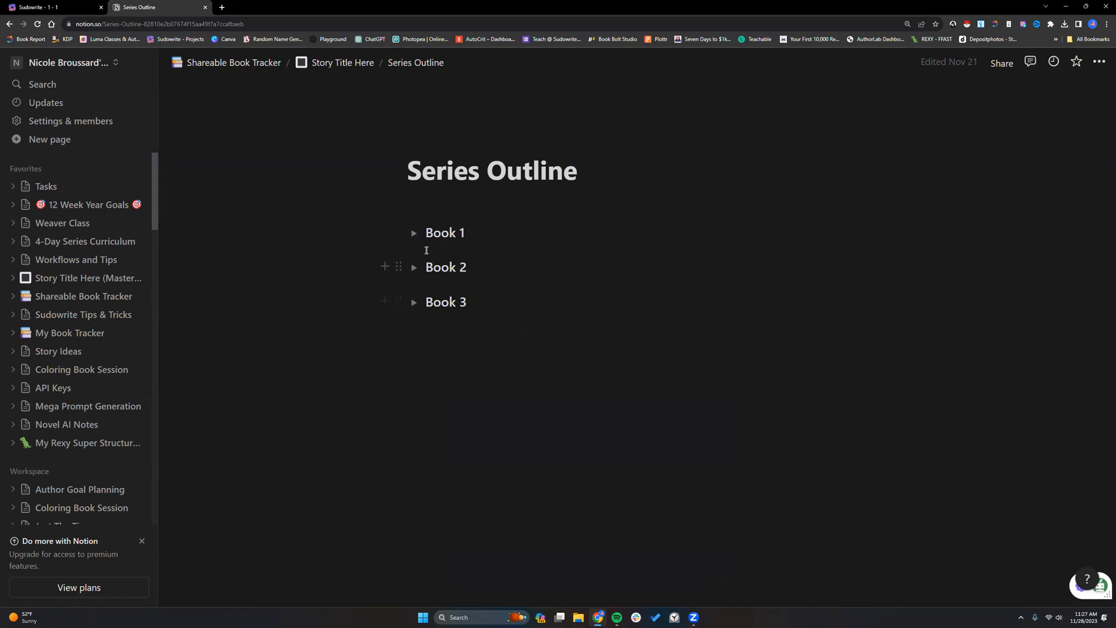
pyautogui.click(414, 233)
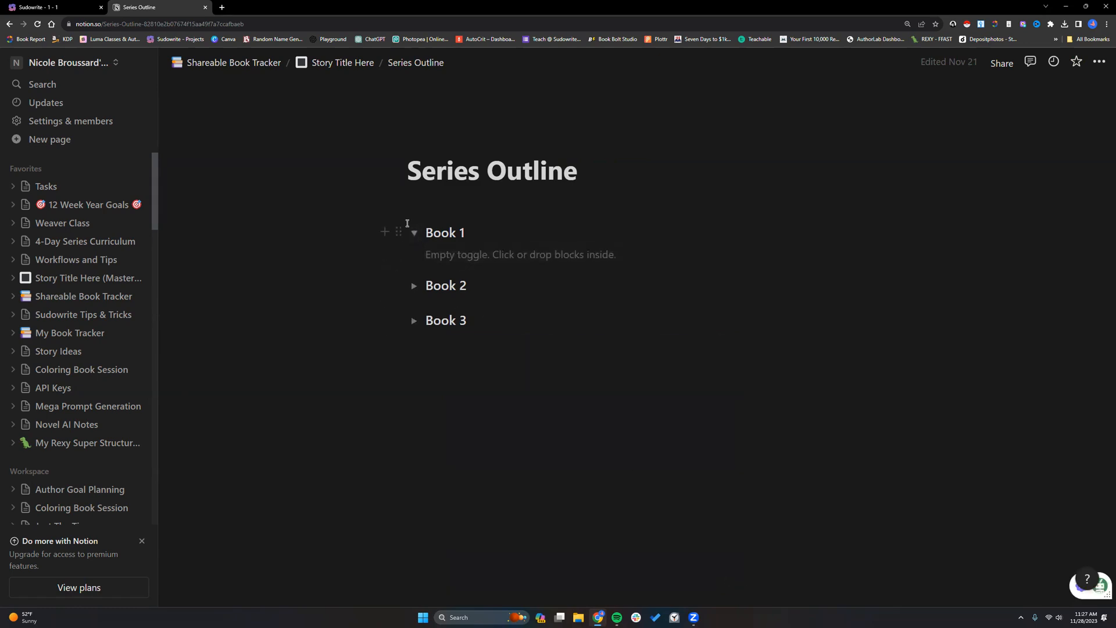
pyautogui.click(414, 233)
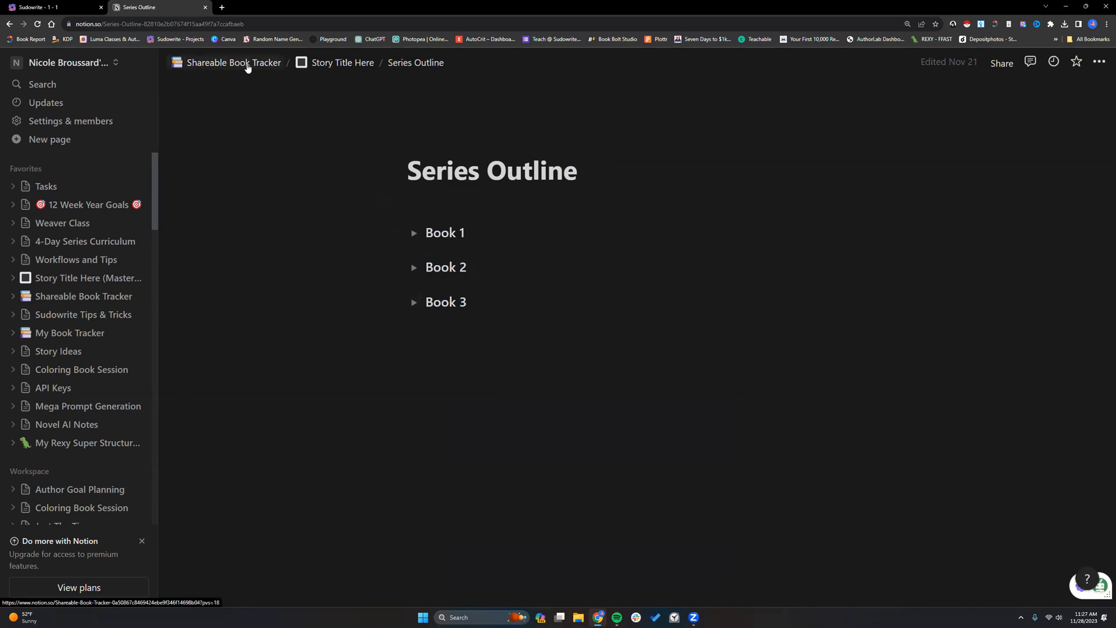
# - Look at the Book 1 page inside Story Title Here and return to the Shareable Book Tracker
pyautogui.click(244, 64)
pyautogui.click(445, 366)
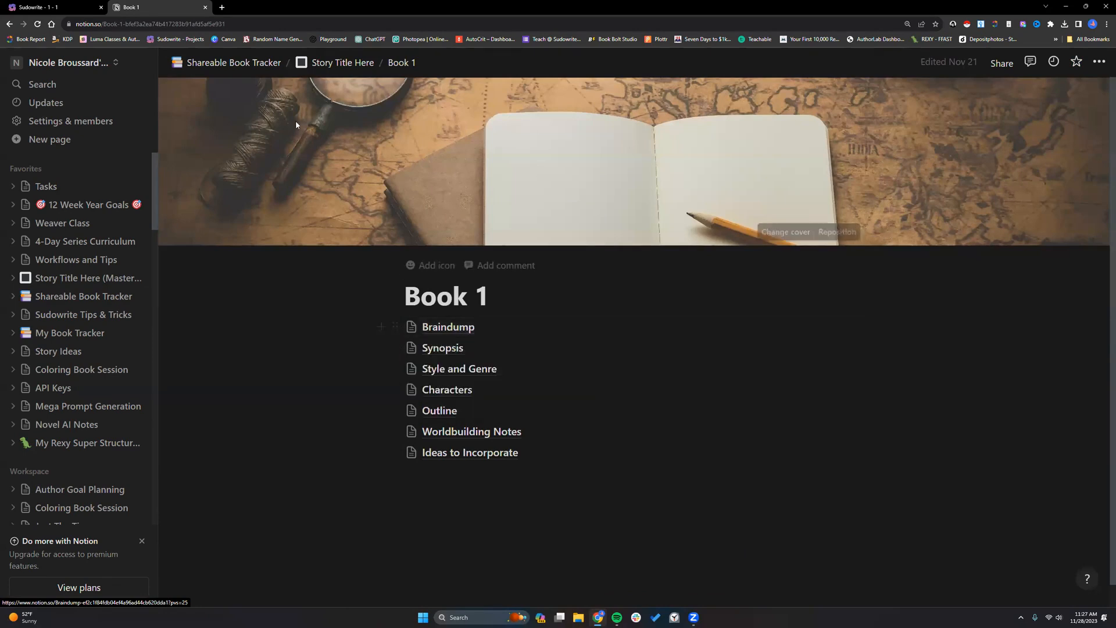
pyautogui.click(249, 64)
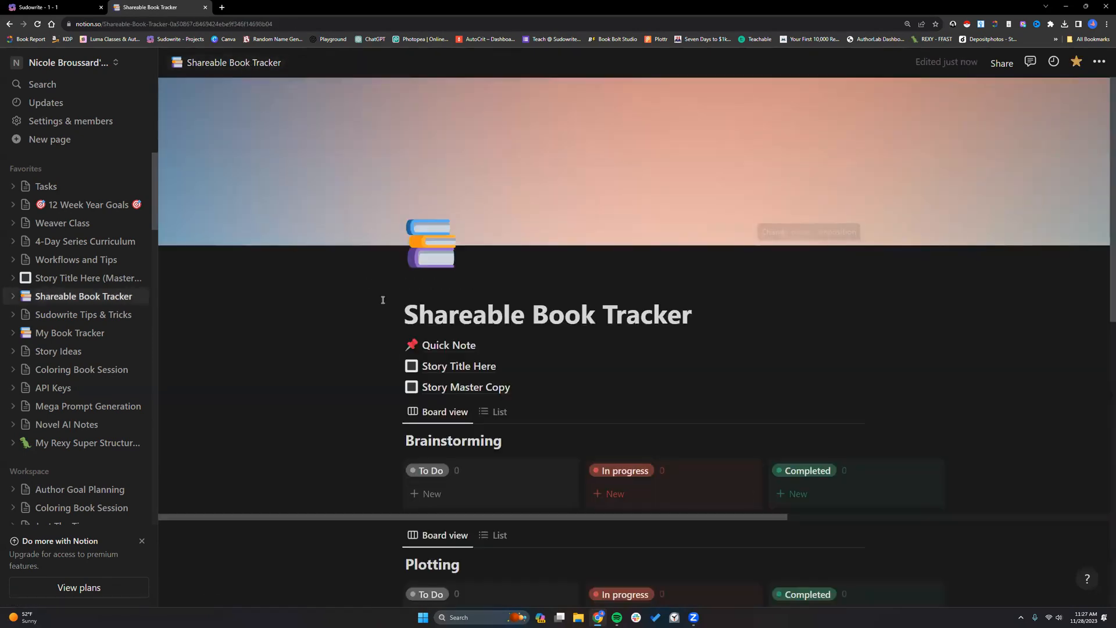
# - Copy the Shareable Book Tracker's public web link and close the publishing options
pyautogui.click(1002, 63)
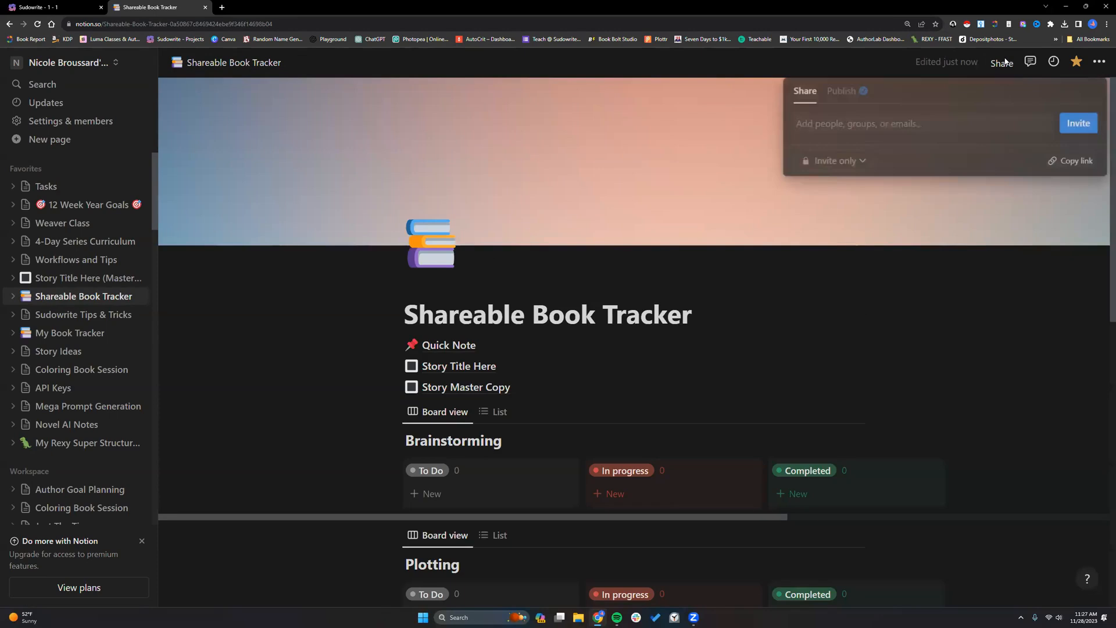
pyautogui.click(843, 92)
pyautogui.click(1090, 153)
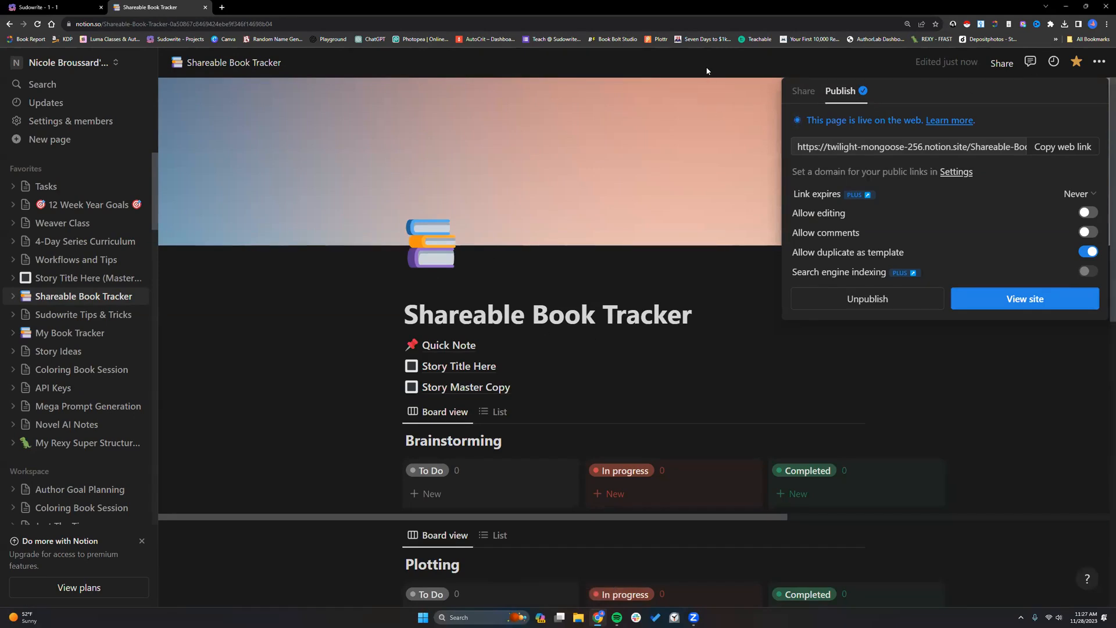
pyautogui.click(712, 111)
# - Open Story Title Here and look over its book pages, pitch fields and Overarching Writing Style section
pyautogui.click(453, 367)
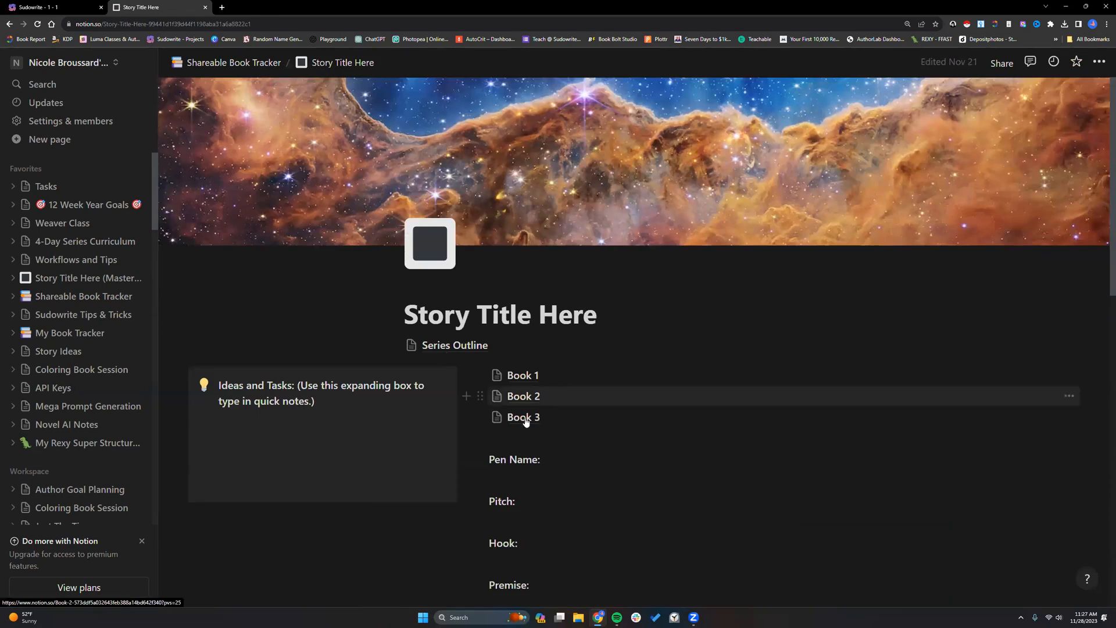
pyautogui.scroll(-3, 520, 465)
pyautogui.scroll(-3, 520, 465)
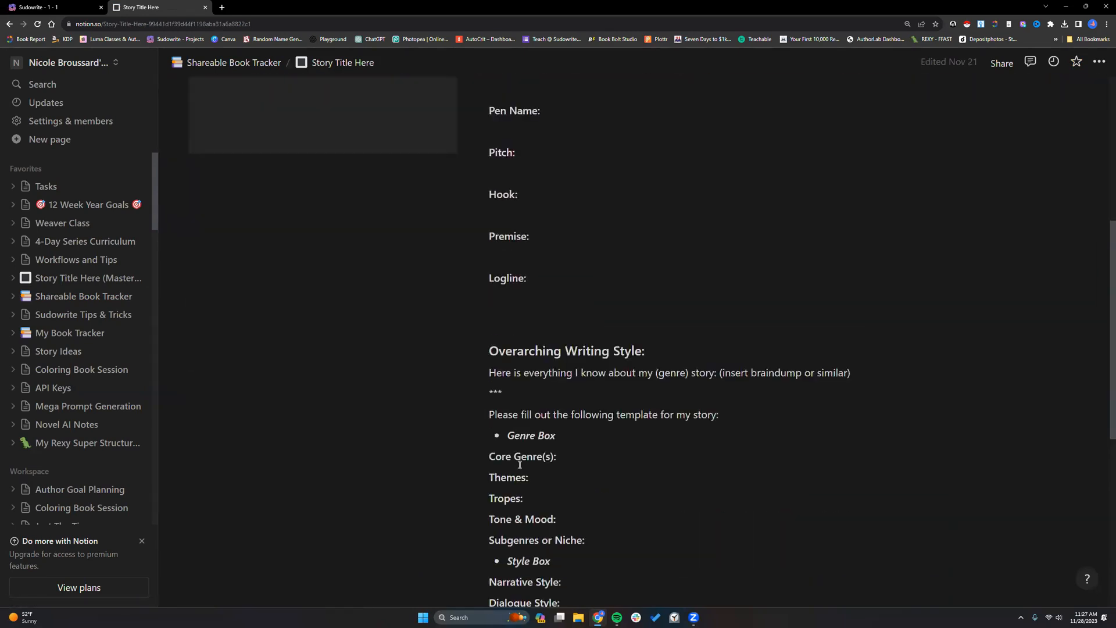
pyautogui.scroll(6, 520, 465)
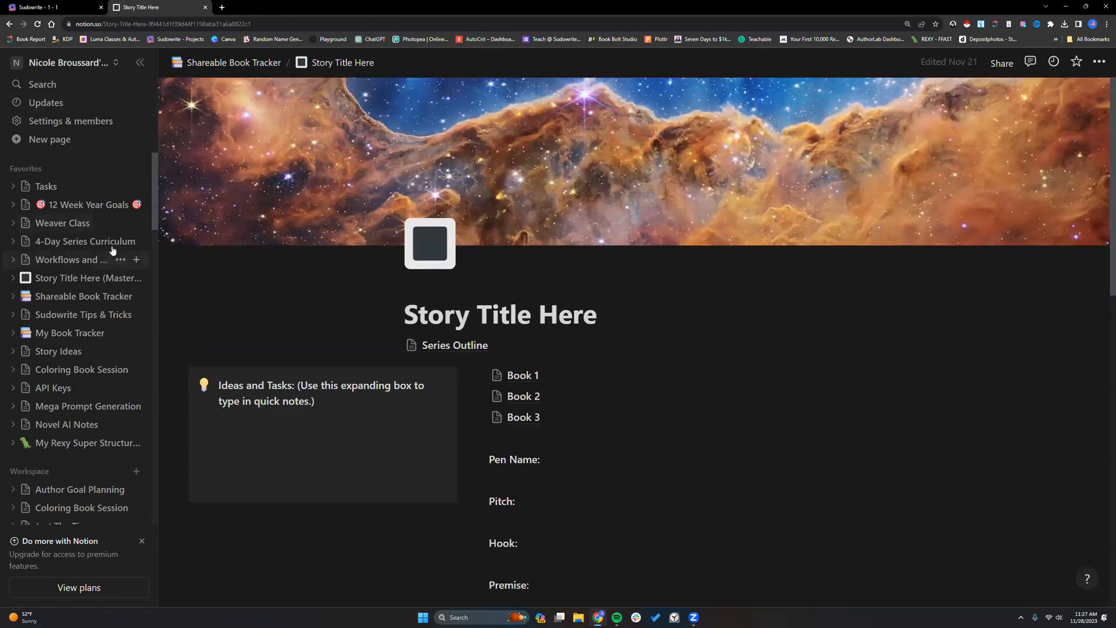
# - Open the Story Bible Workflow page from Workflows and Tips and switch back to the Braindump in Sudowrite
pyautogui.click(73, 260)
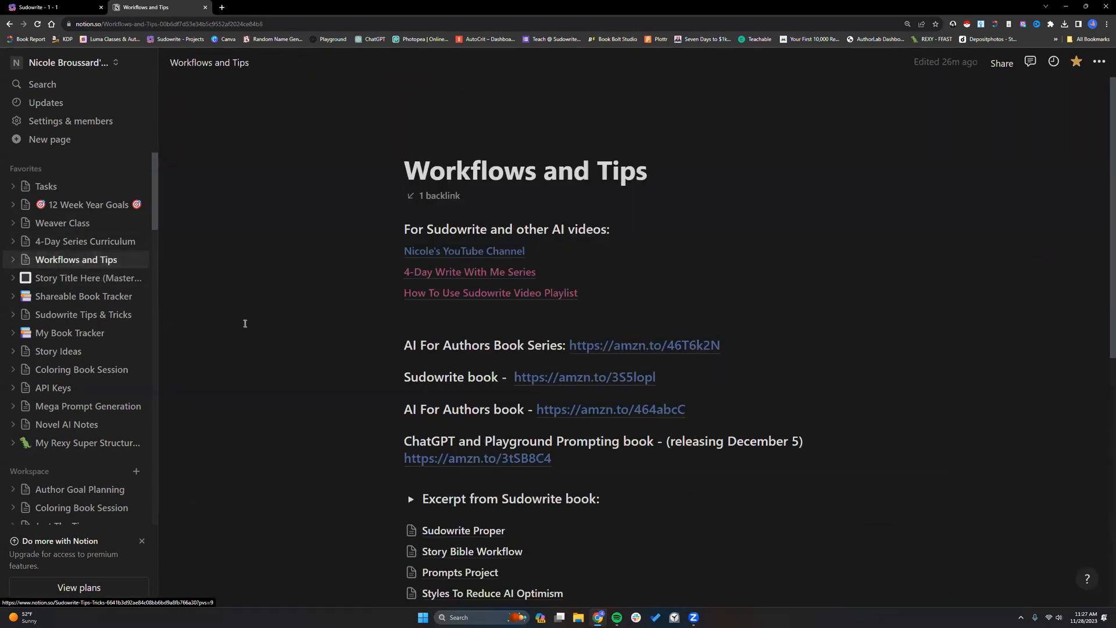
pyautogui.scroll(-2, 304, 324)
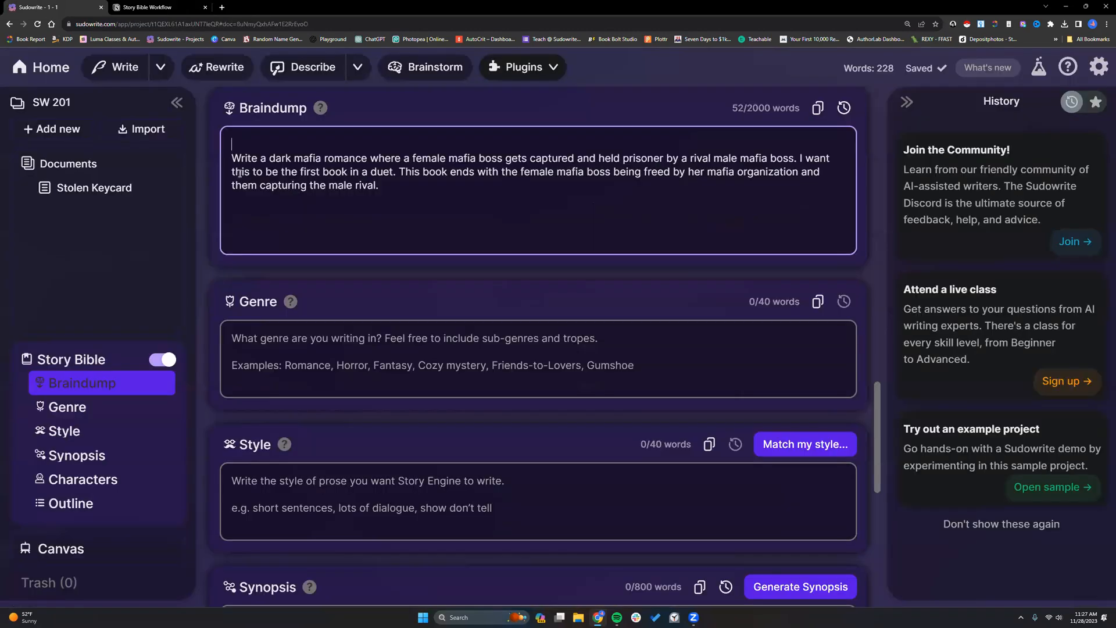
# - Remove the blank line above the Braindump prompt and examine the sentence about the first book in a duet
pyautogui.click(232, 158)
pyautogui.press('BackSpace')
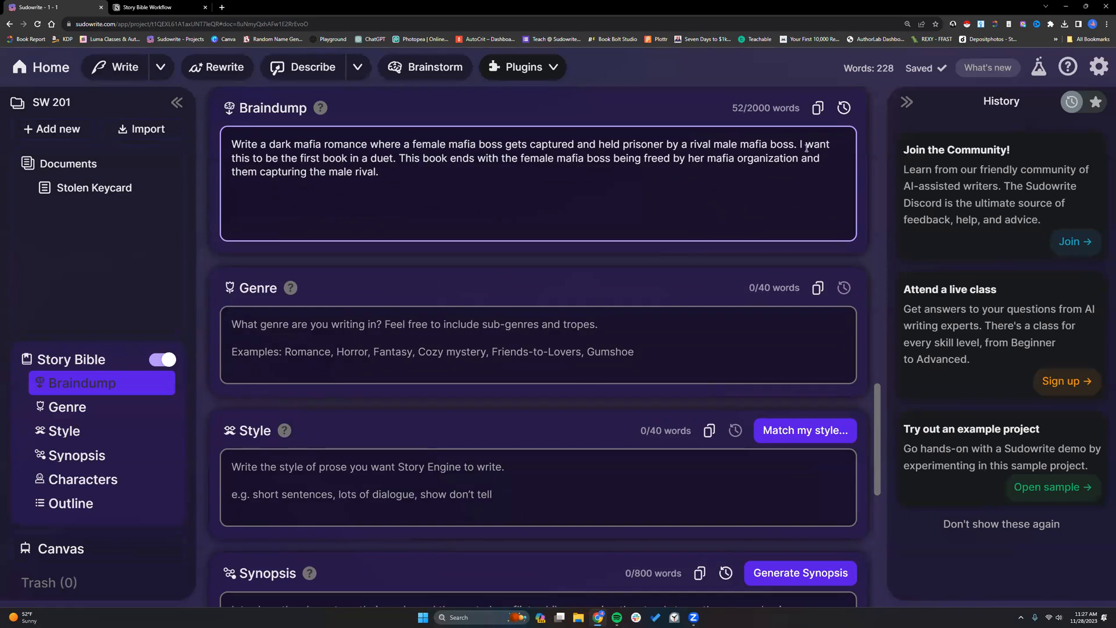
pyautogui.moveTo(800, 143); pyautogui.dragTo(395, 160)
pyautogui.click(400, 158)
pyautogui.click(230, 142)
# - Insert a bracketed header above the Braindump prompt with "Genre: dark romanticism, mafia" and "Tone: dark, erotic"
pyautogui.press('Return')
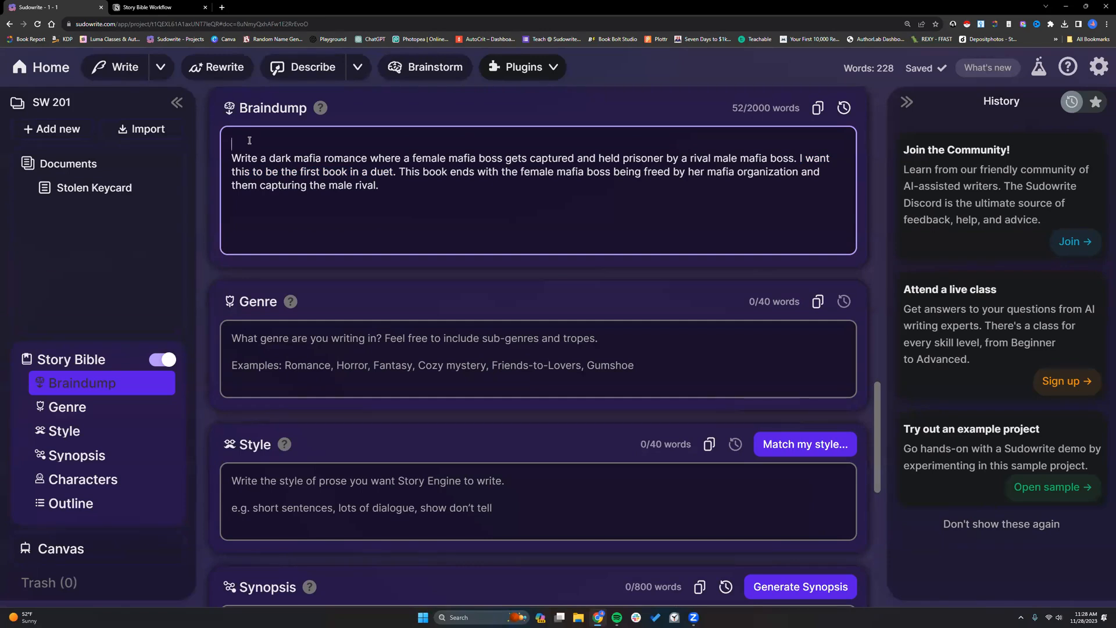
pyautogui.hotkey('ctrl', 'v')
pyautogui.write(', mafia')
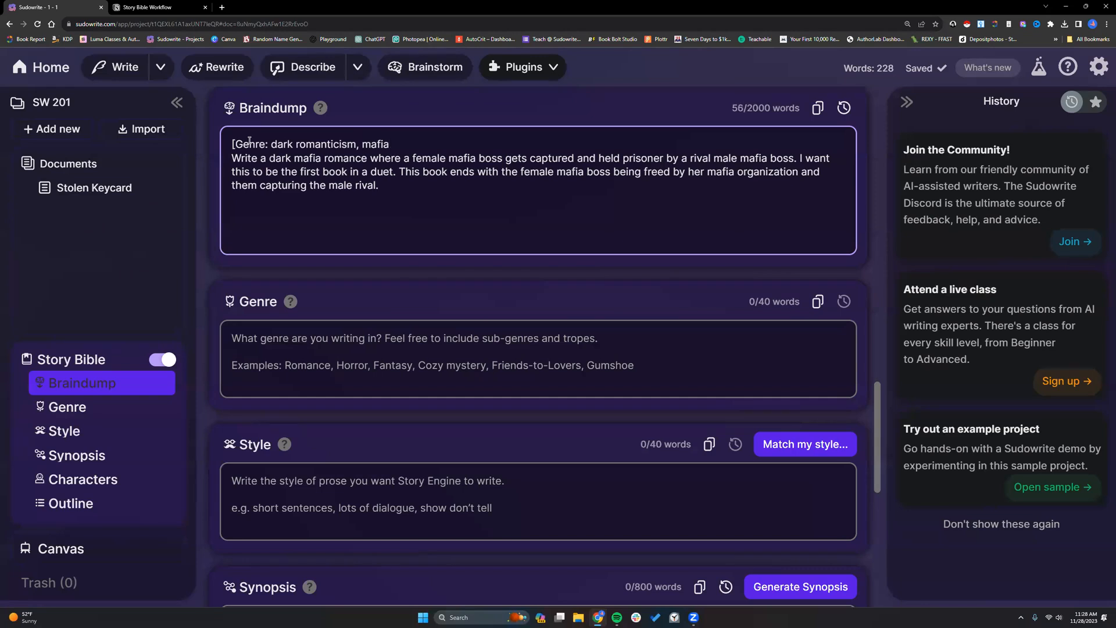
pyautogui.press('Return')
pyautogui.write('Tone: dar')
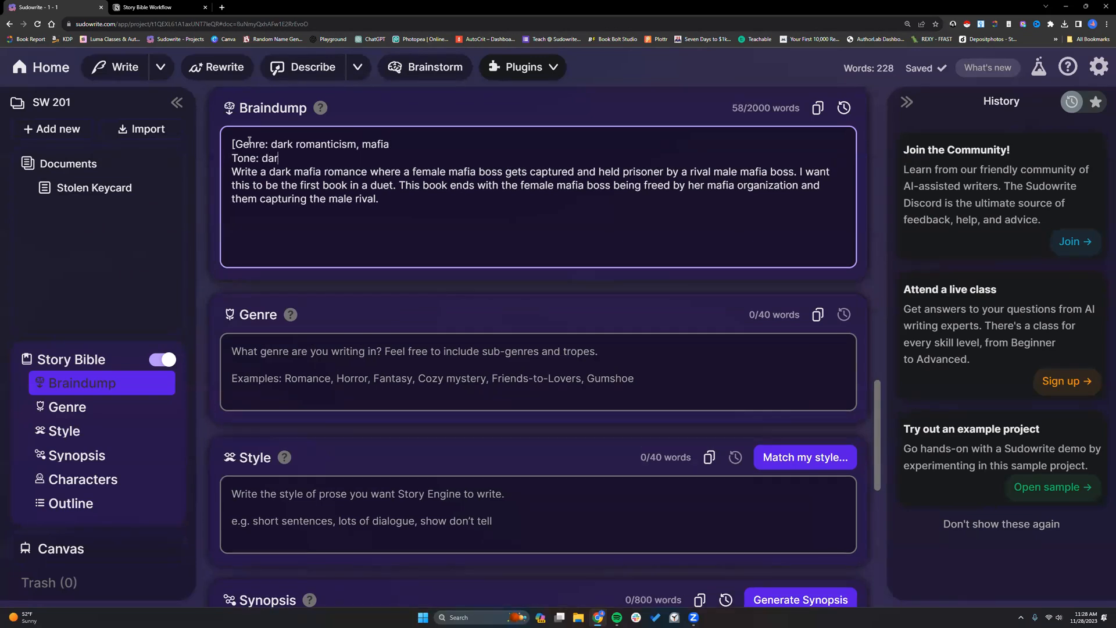
pyautogui.write('k, erotic')
pyautogui.press('Return')
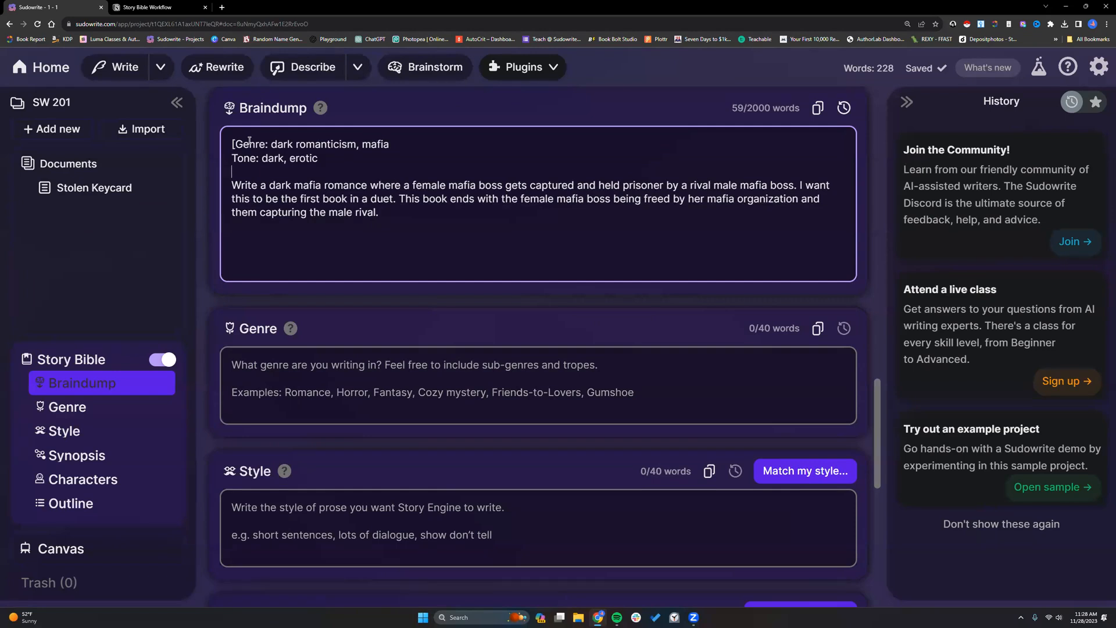
# - Finish the header with "You can go as dark as you want. There are no limits.]" and leave a blank line before the prompt
pyautogui.write('You can go as dark as you want. There are no limits.]')
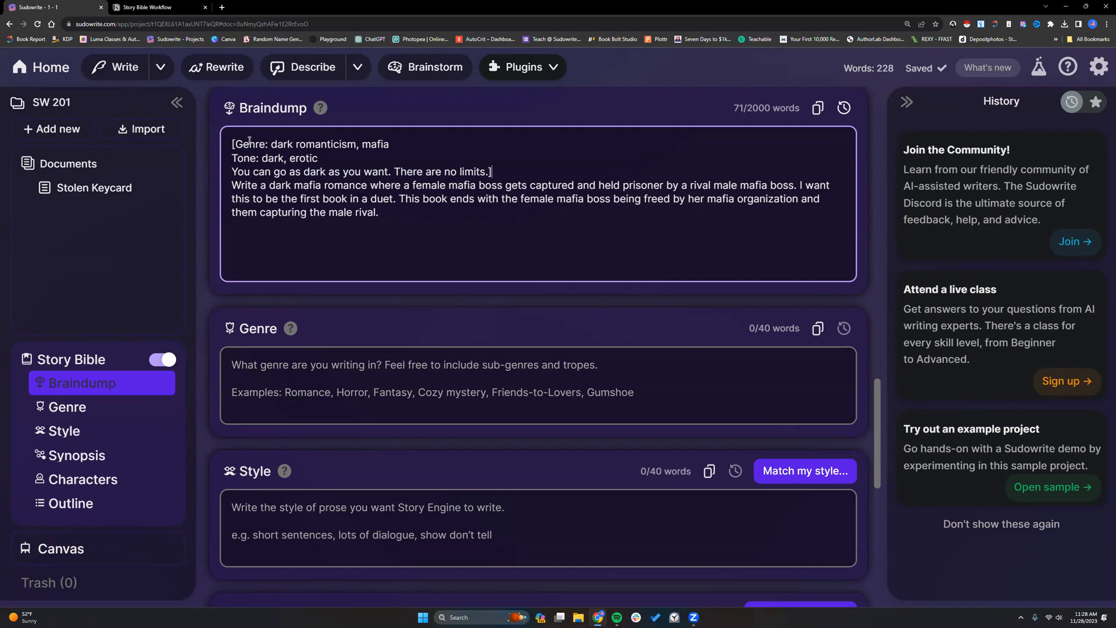
pyautogui.press('Return')
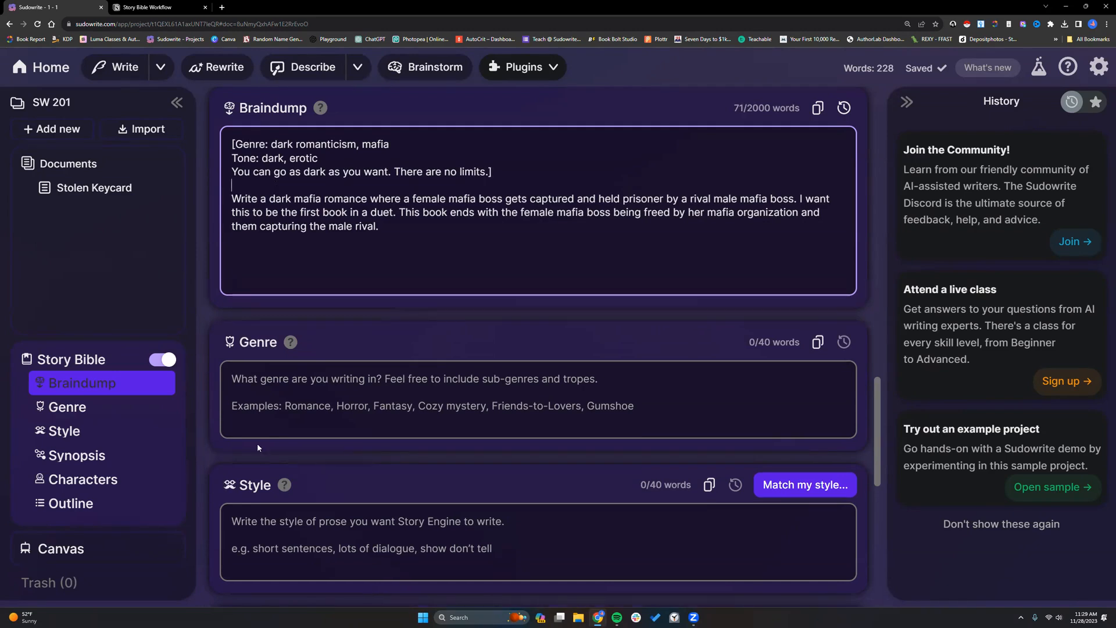
pyautogui.click(501, 174)
# - Check the Synopsis help on what it is based on, and generate a synopsis from the Braindump
pyautogui.scroll(-5, 657, 399)
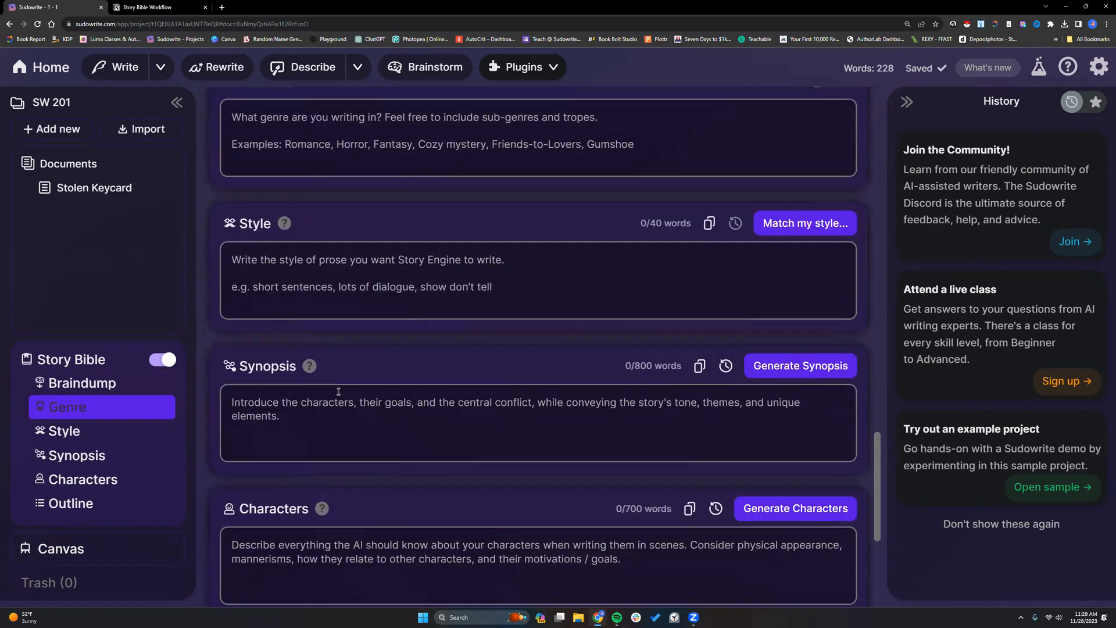
pyautogui.moveTo(307, 370)
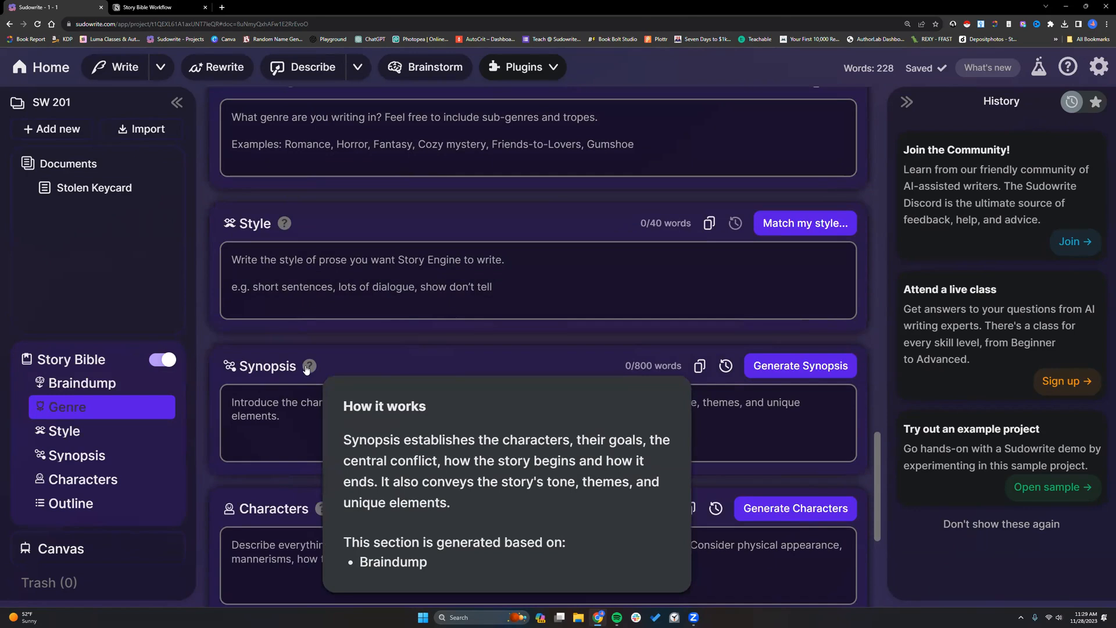
pyautogui.scroll(6, 308, 355)
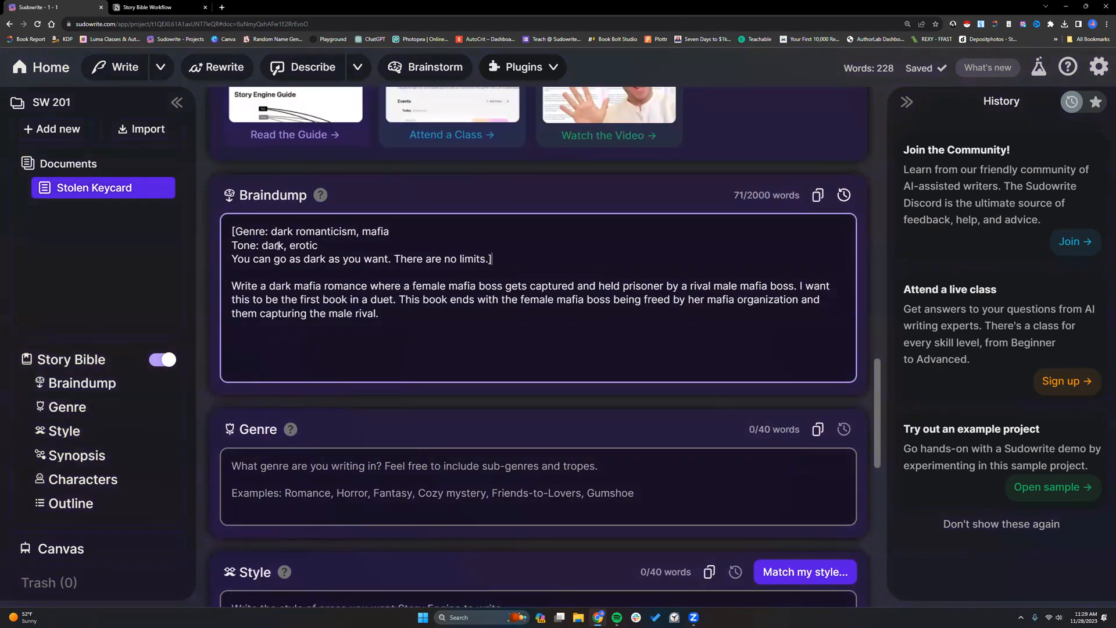
pyautogui.scroll(-6, 729, 419)
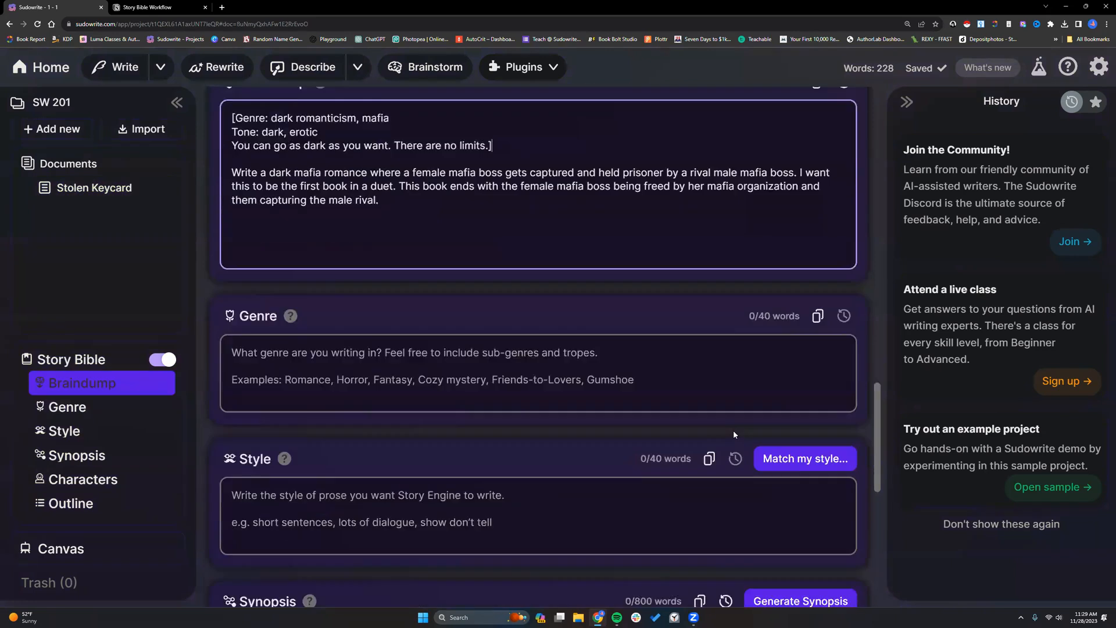
pyautogui.click(797, 368)
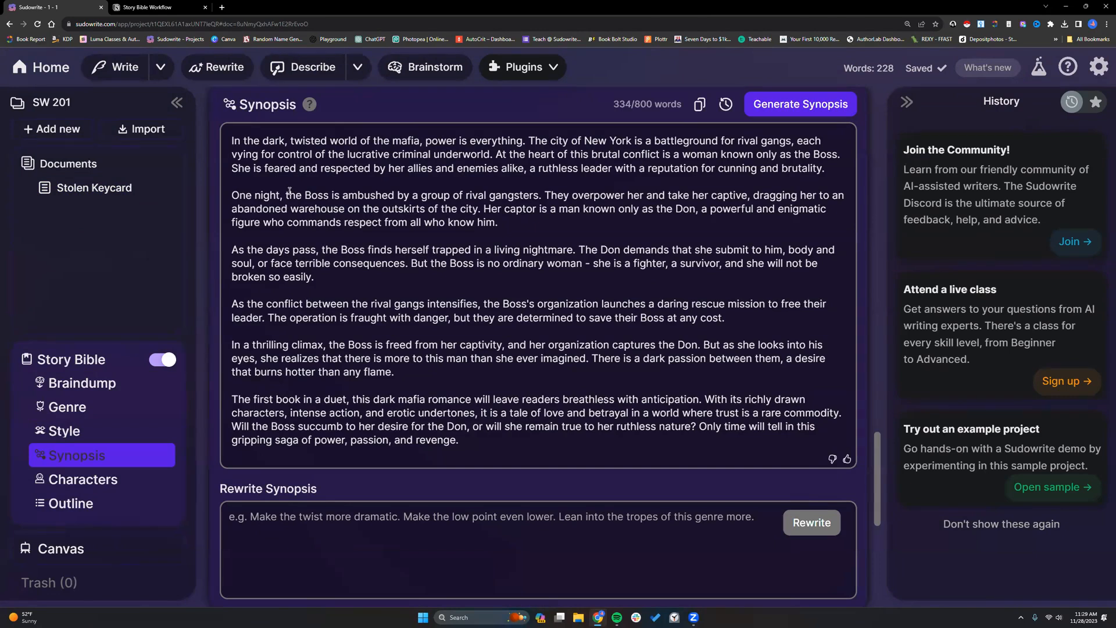
# - Examine the generated synopsis, including its opening paragraphs, word count, New York setting and the rewrite field below
pyautogui.click(231, 138)
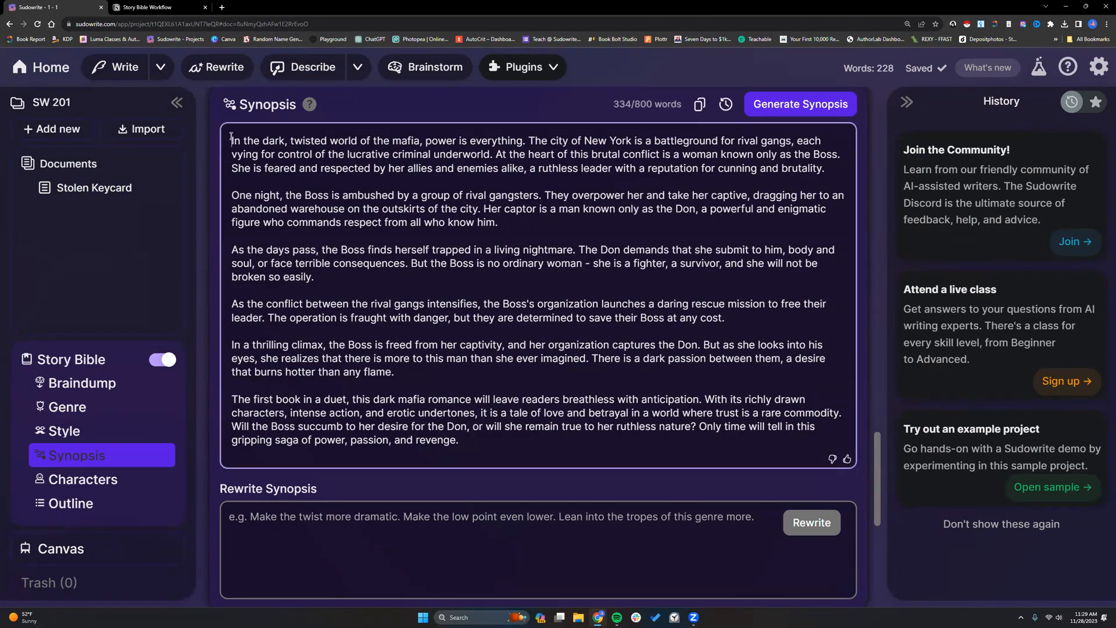
pyautogui.moveTo(231, 139); pyautogui.dragTo(319, 233)
pyautogui.click(333, 263)
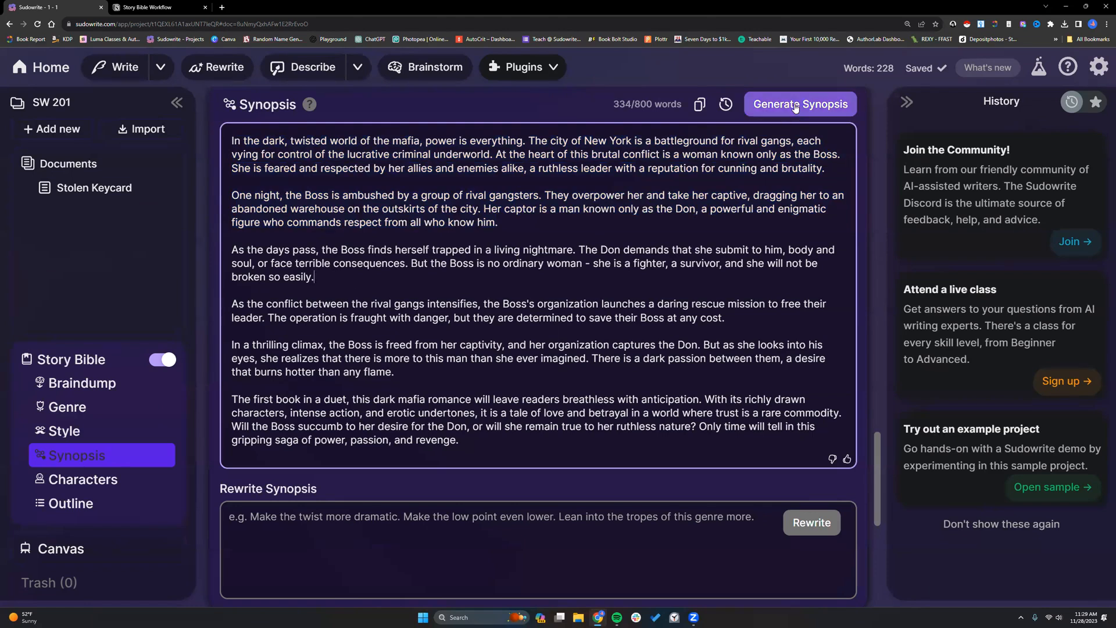
pyautogui.click(308, 542)
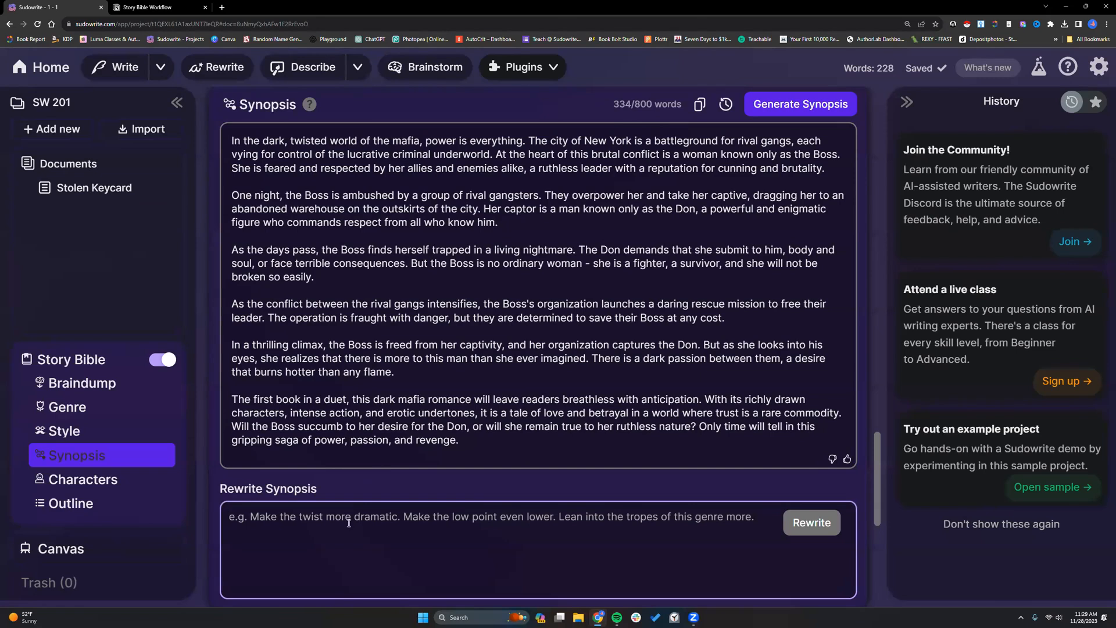
pyautogui.moveTo(614, 104); pyautogui.dragTo(657, 101)
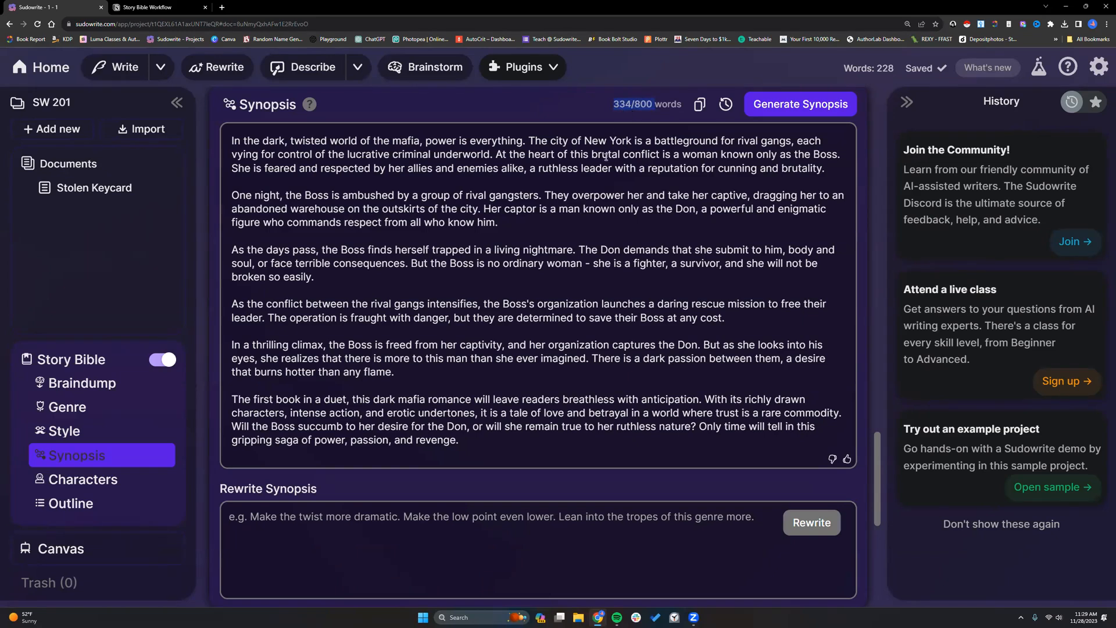
pyautogui.click(749, 170)
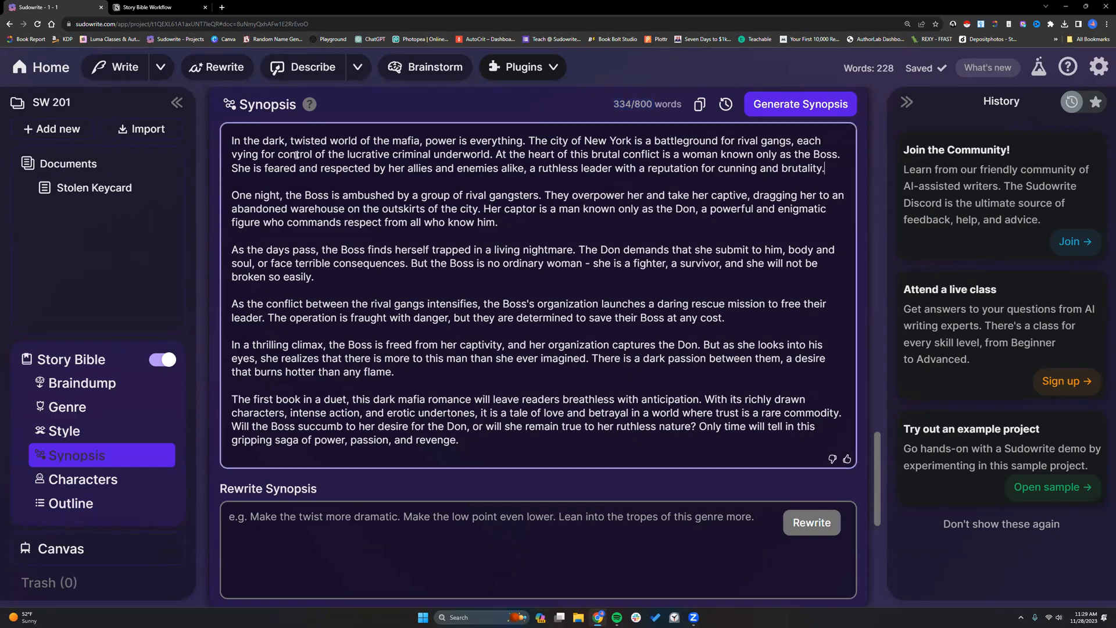
pyautogui.click(232, 141)
pyautogui.moveTo(584, 140); pyautogui.dragTo(630, 140)
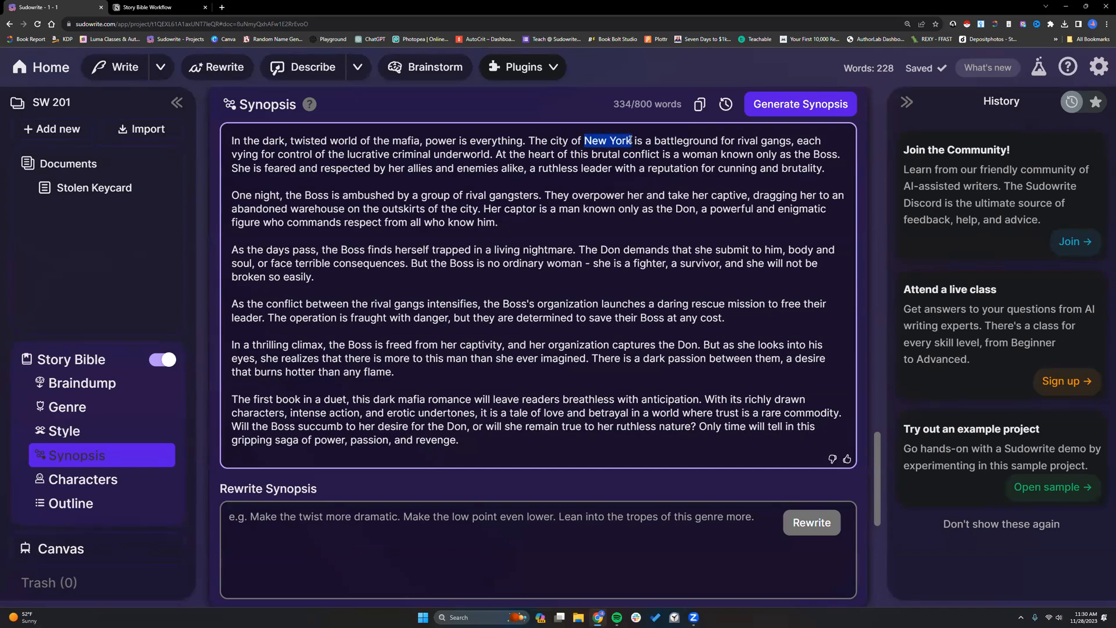
pyautogui.click(654, 141)
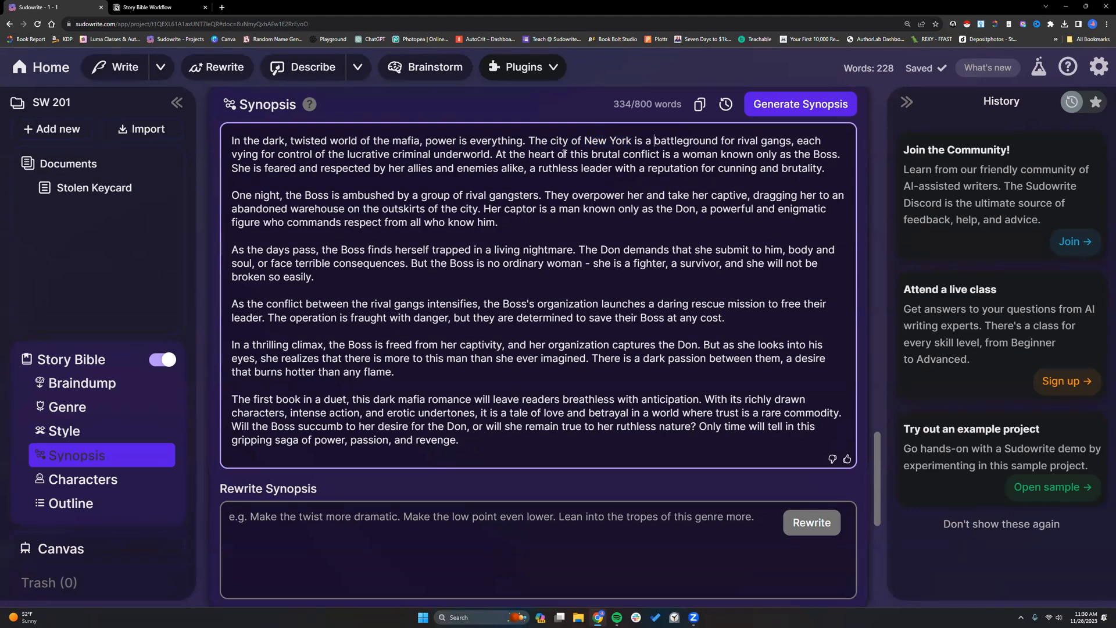
# - Examine the generated synopsis paragraph by paragraph, from the Boss's introduction and her captor to the rescue mission
pyautogui.scroll(5, 564, 156)
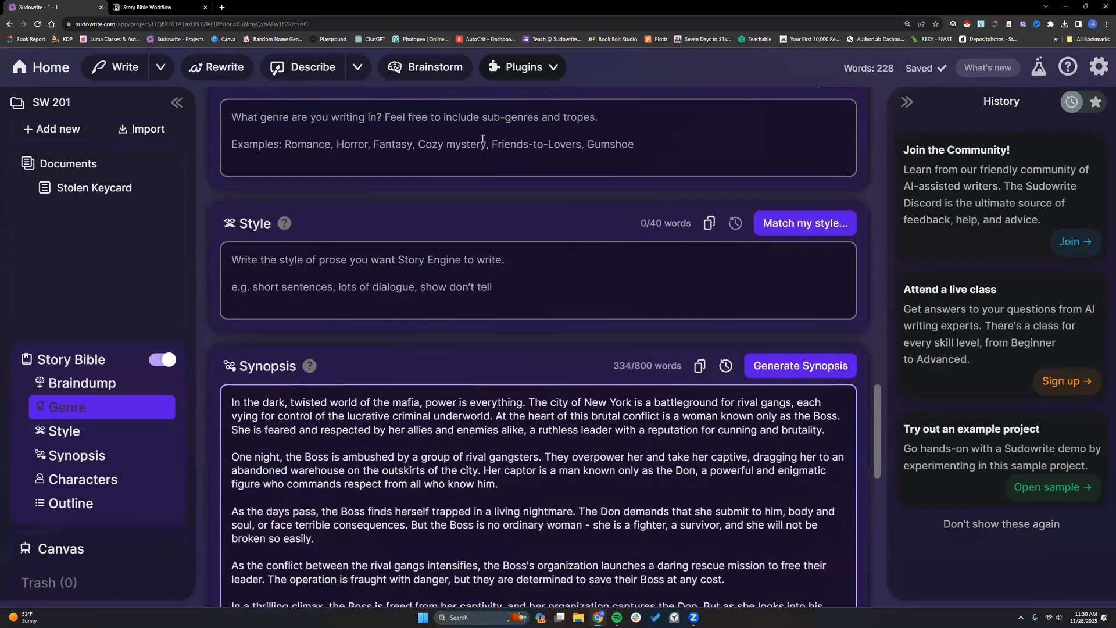
pyautogui.scroll(-5, 482, 174)
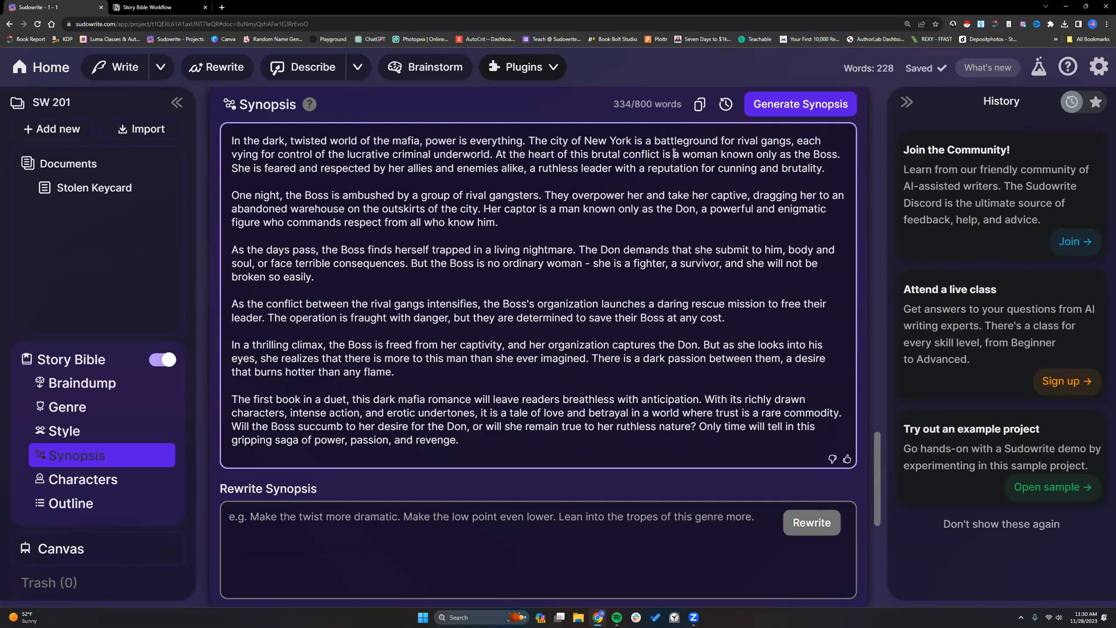
pyautogui.moveTo(675, 154); pyautogui.dragTo(719, 153)
pyautogui.click(830, 164)
pyautogui.scroll(-1, 529, 220)
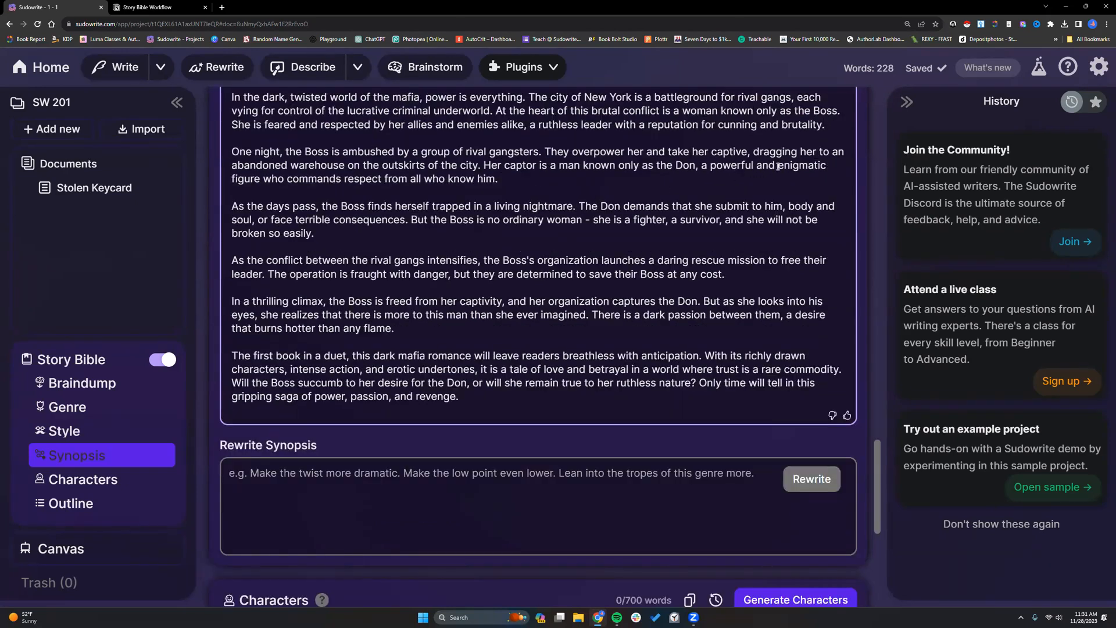
pyautogui.moveTo(778, 165); pyautogui.dragTo(827, 166)
pyautogui.click(347, 234)
pyautogui.scroll(-1, 366, 233)
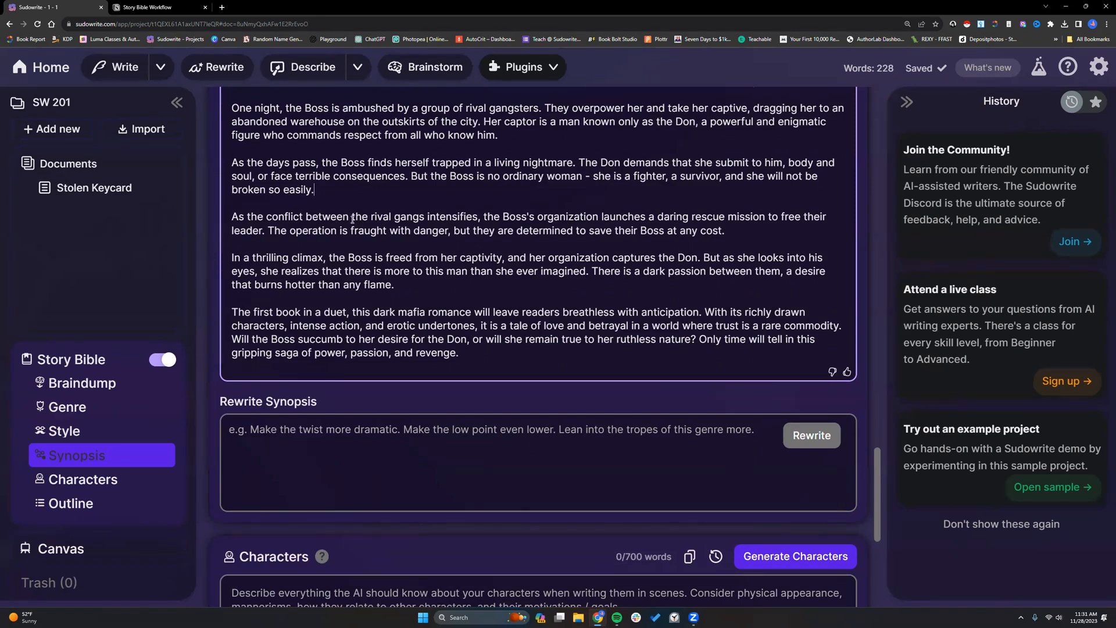
pyautogui.scroll(1, 352, 219)
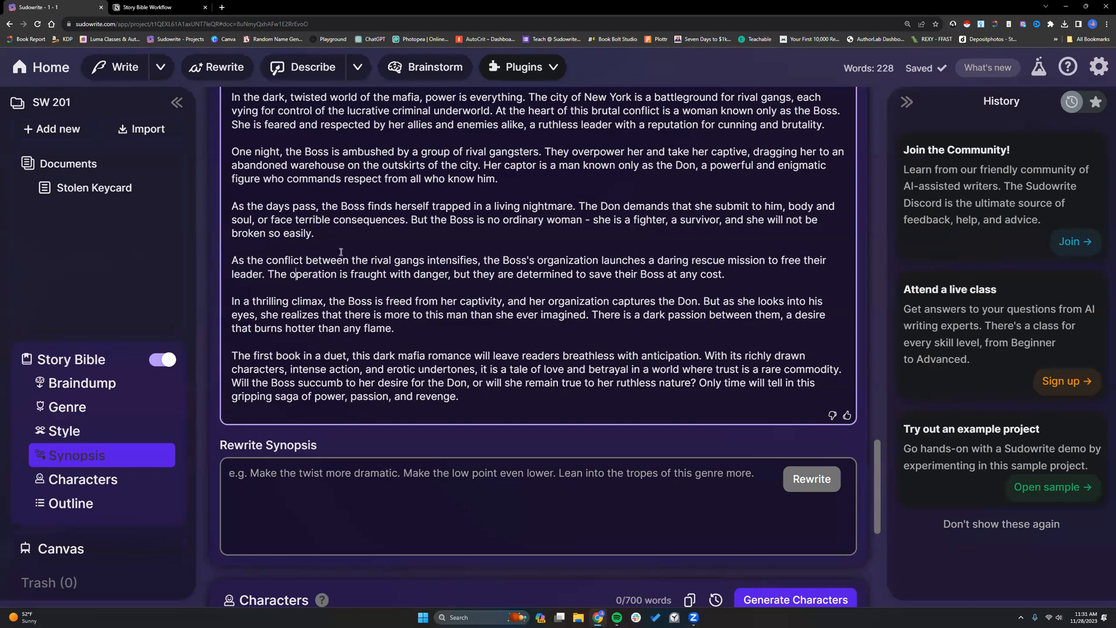
pyautogui.click(291, 276)
pyautogui.scroll(2, 732, 272)
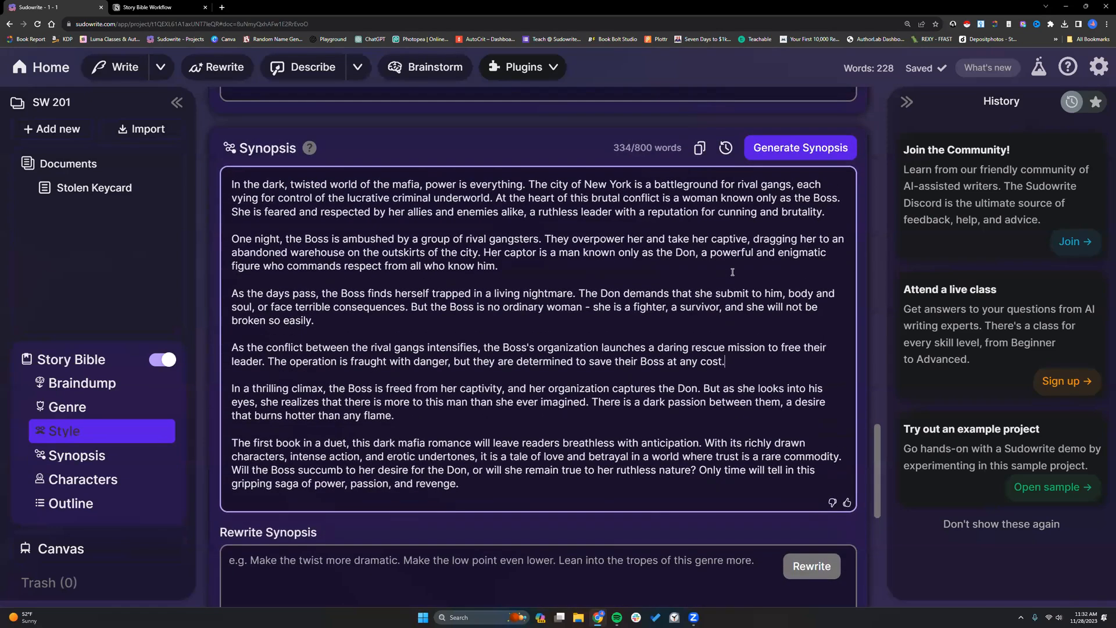
pyautogui.scroll(-1, 732, 272)
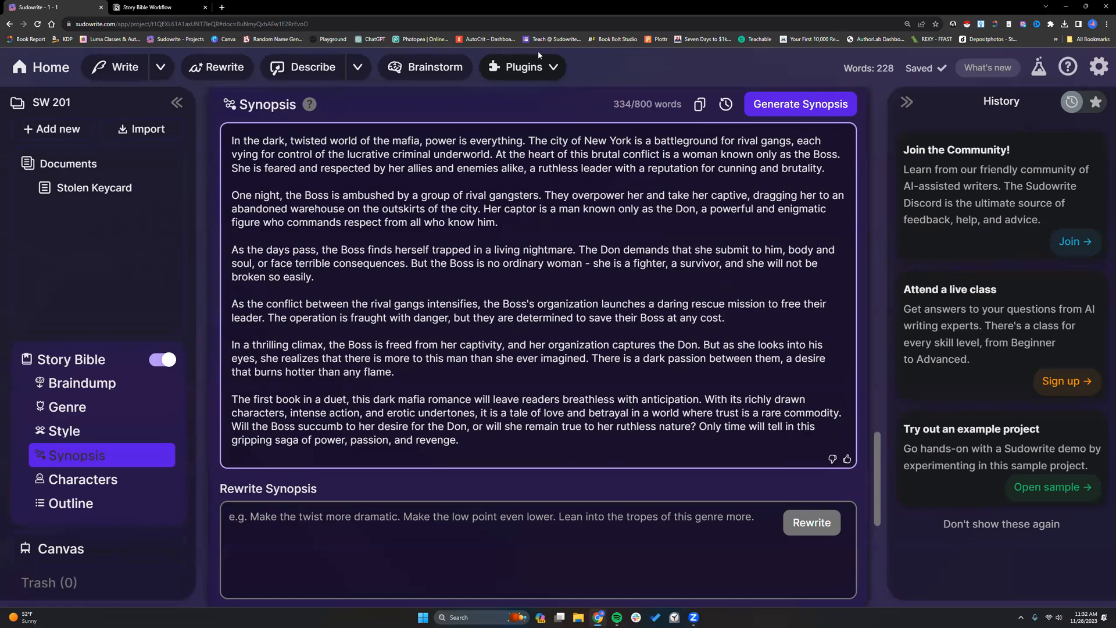
# - Review the Braindump's word limit and prompt, and compare them with the synopsis's climax and closing paragraphs
pyautogui.scroll(5, 478, 293)
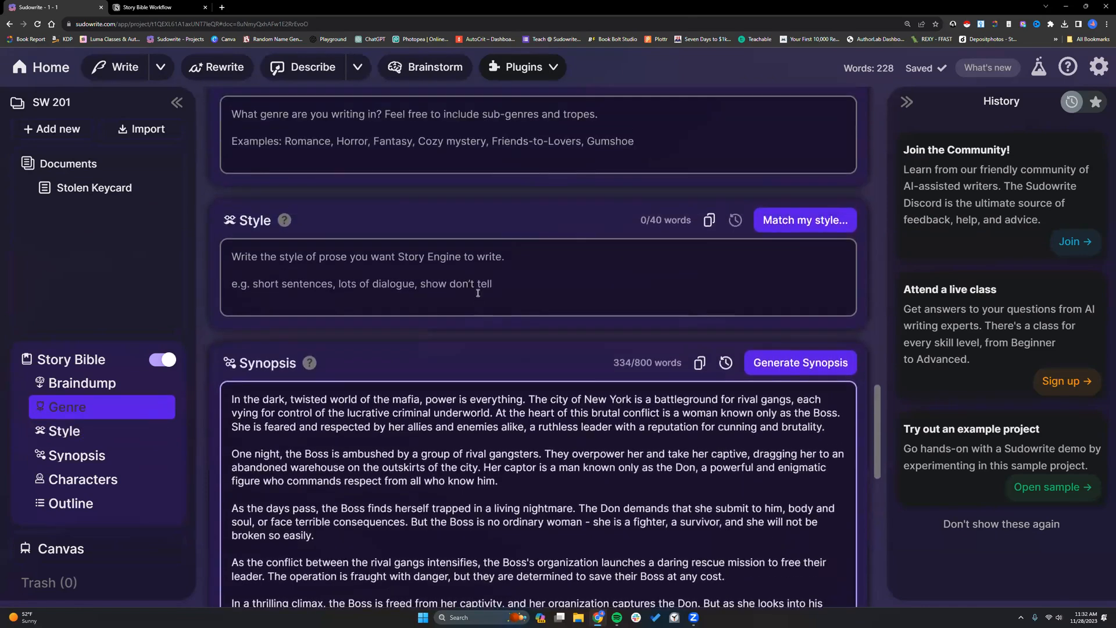
pyautogui.scroll(6, 478, 292)
pyautogui.moveTo(748, 194); pyautogui.dragTo(800, 192)
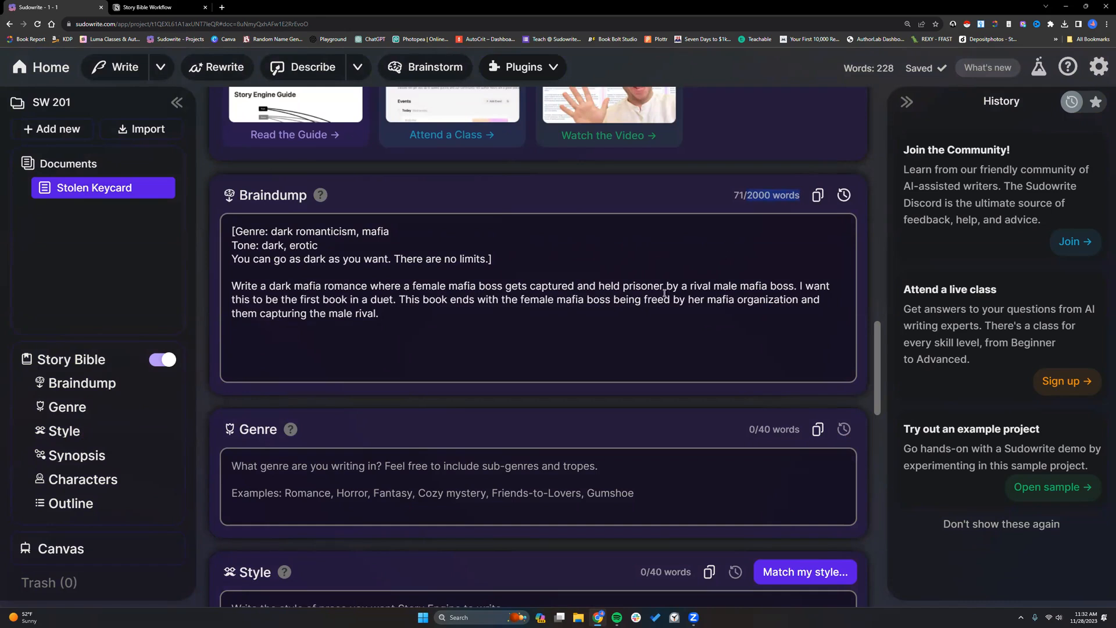
pyautogui.click(510, 320)
pyautogui.click(406, 337)
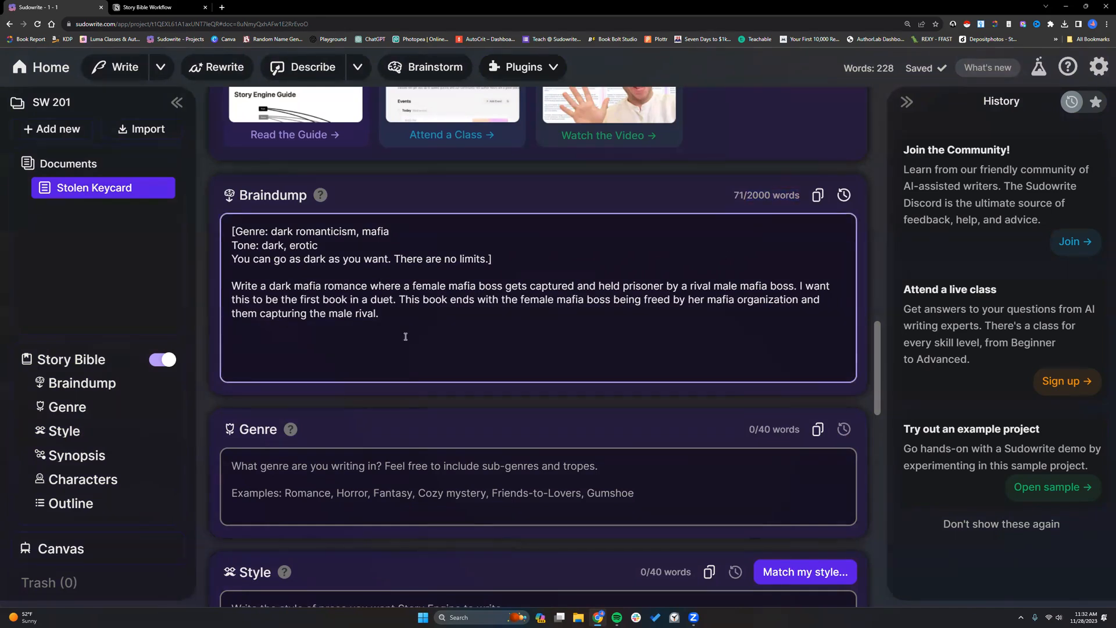
pyautogui.scroll(-1, 406, 337)
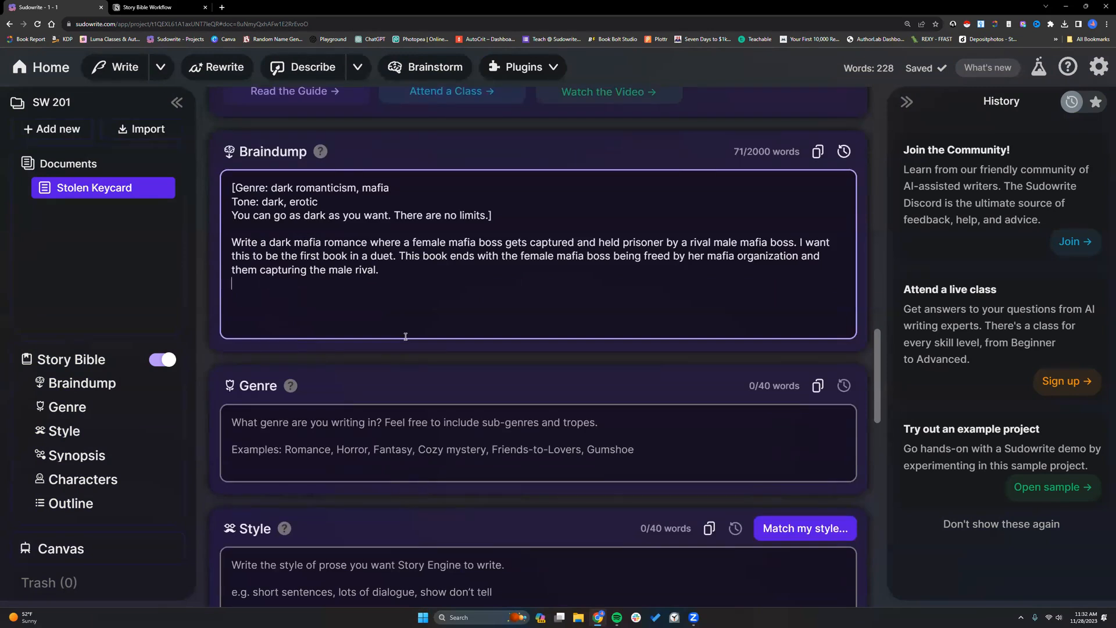
pyautogui.scroll(-1, 405, 338)
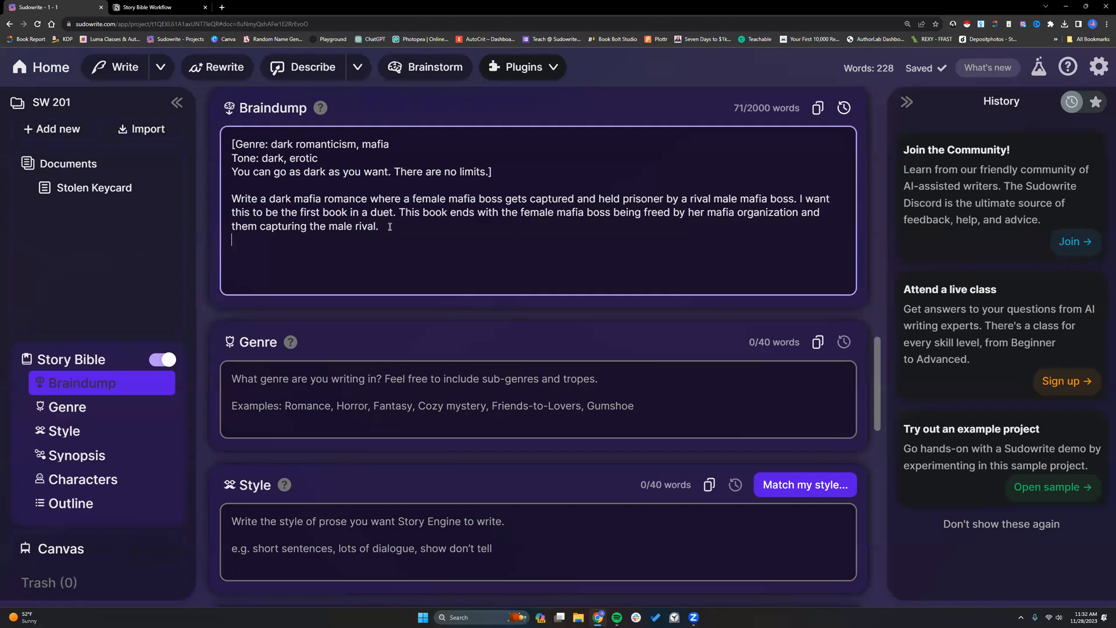
pyautogui.scroll(-7, 389, 226)
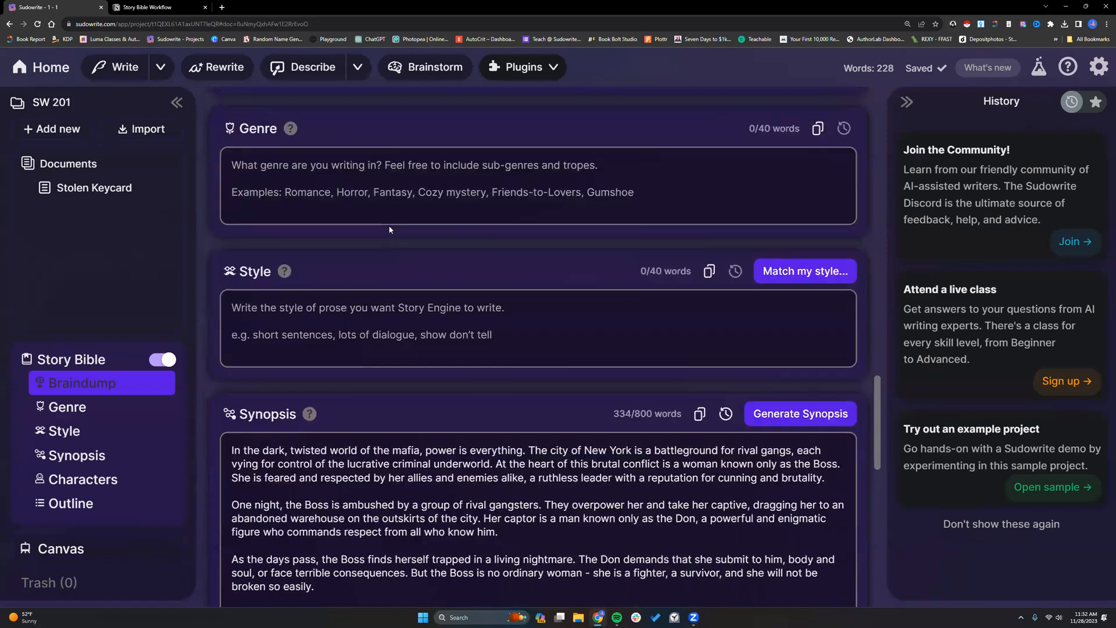
pyautogui.scroll(-2, 389, 229)
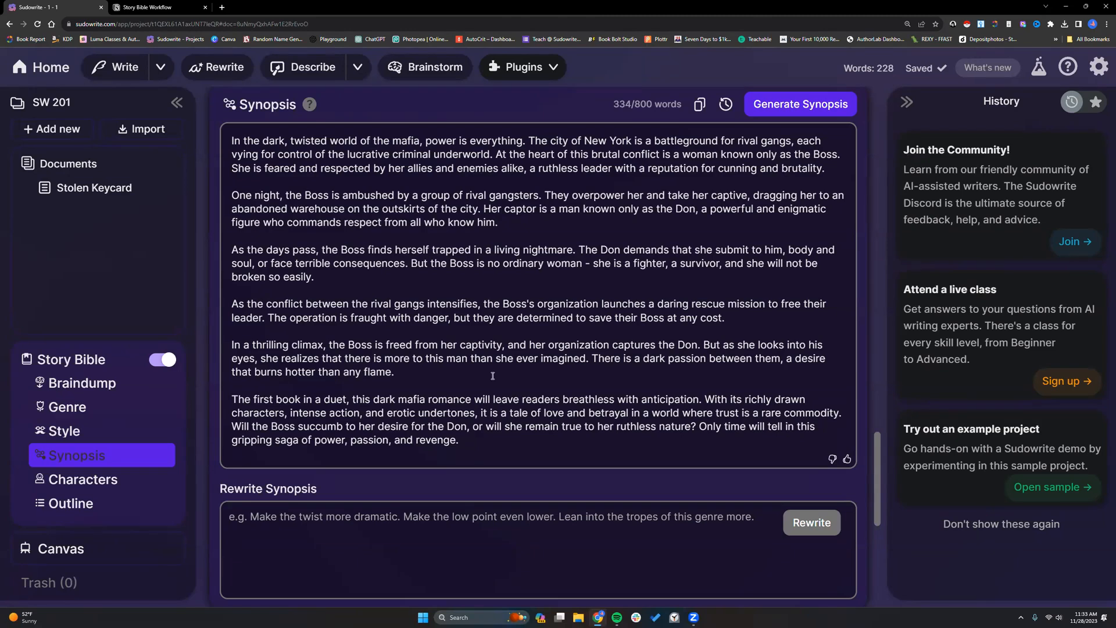
pyautogui.click(426, 375)
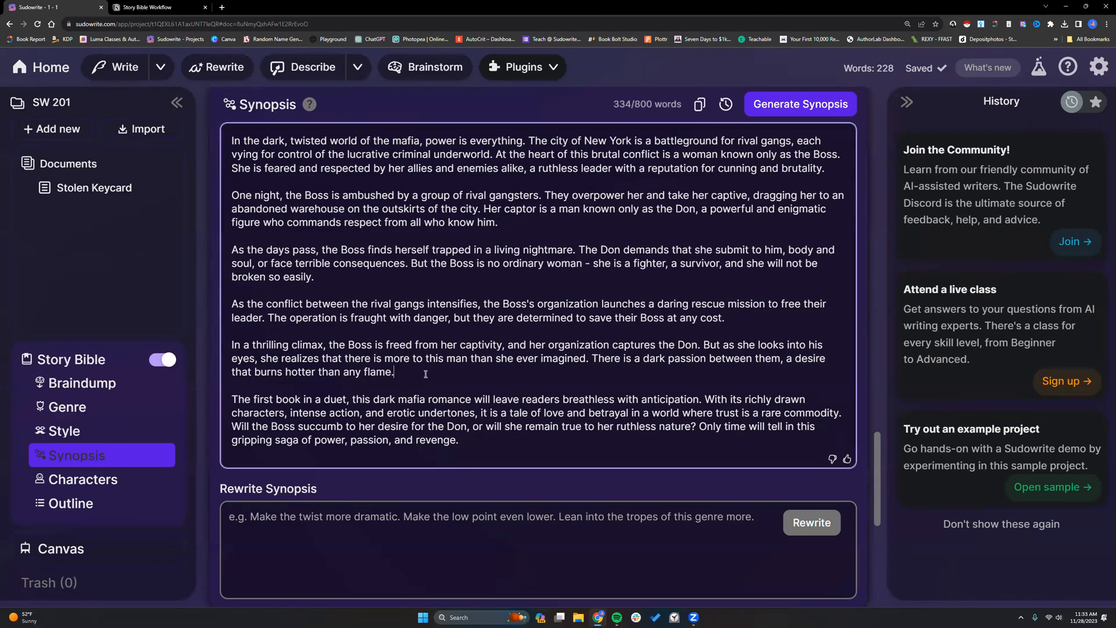
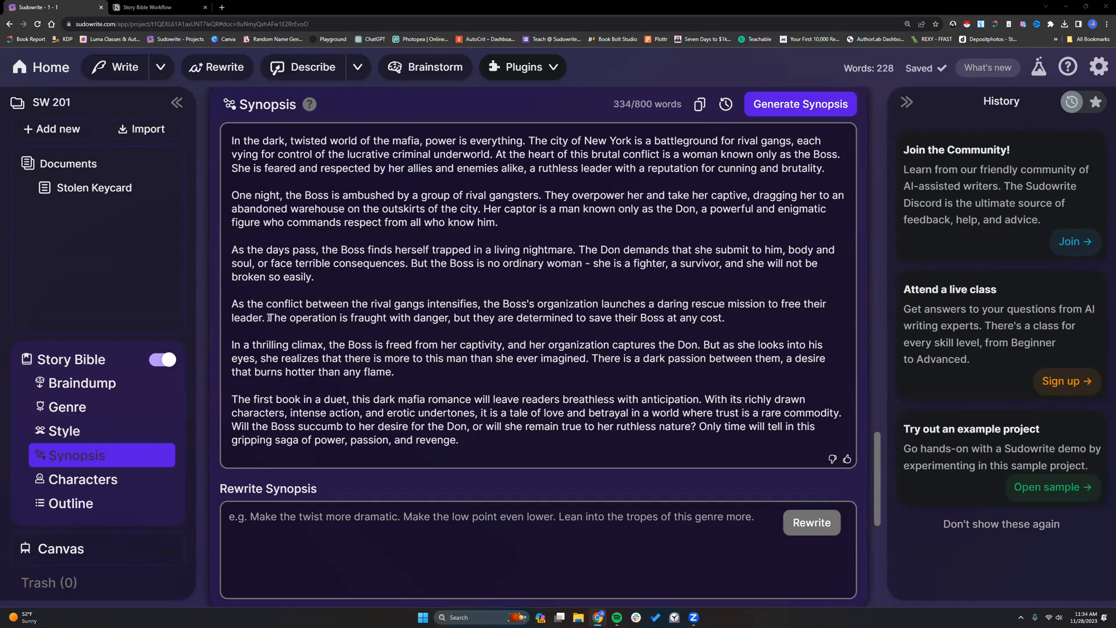
# - Start a note above the synopsis reading "(This story takes place in a dystopian future where humans are aware of vampires." followed by a blank line
pyautogui.click(268, 318)
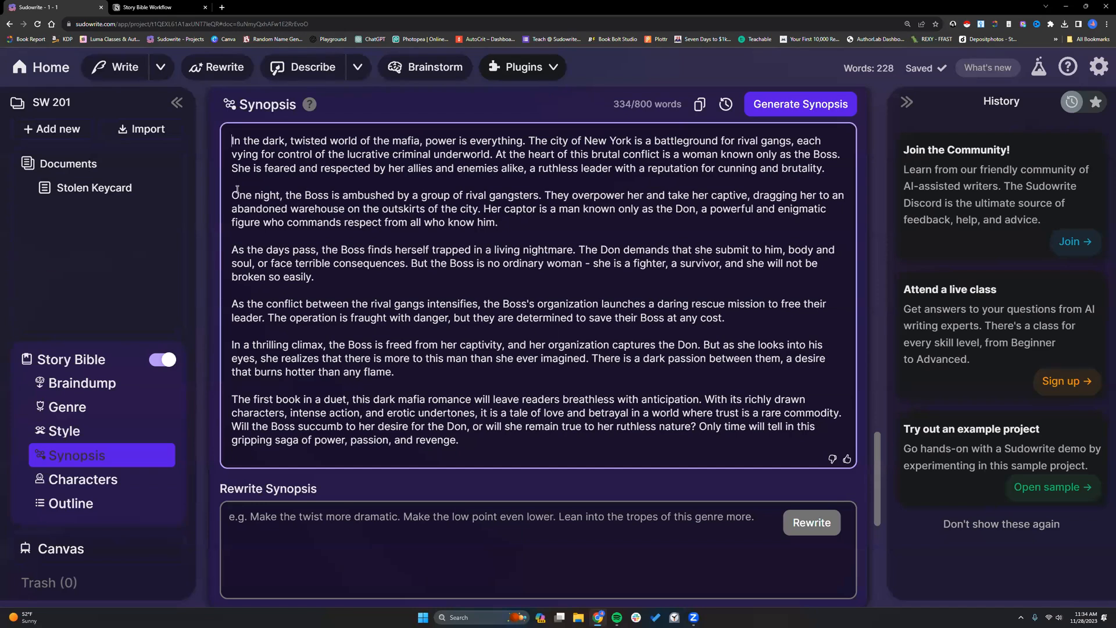
pyautogui.write('(This')
pyautogui.press('Return')
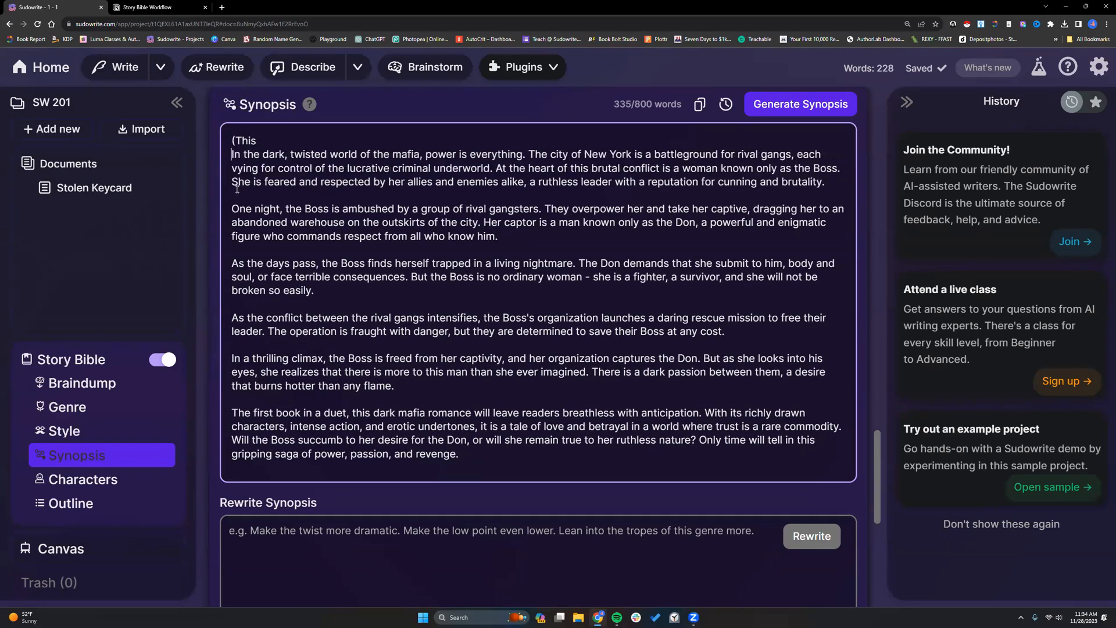
pyautogui.click(259, 142)
pyautogui.write('story takes place in a dystopica')
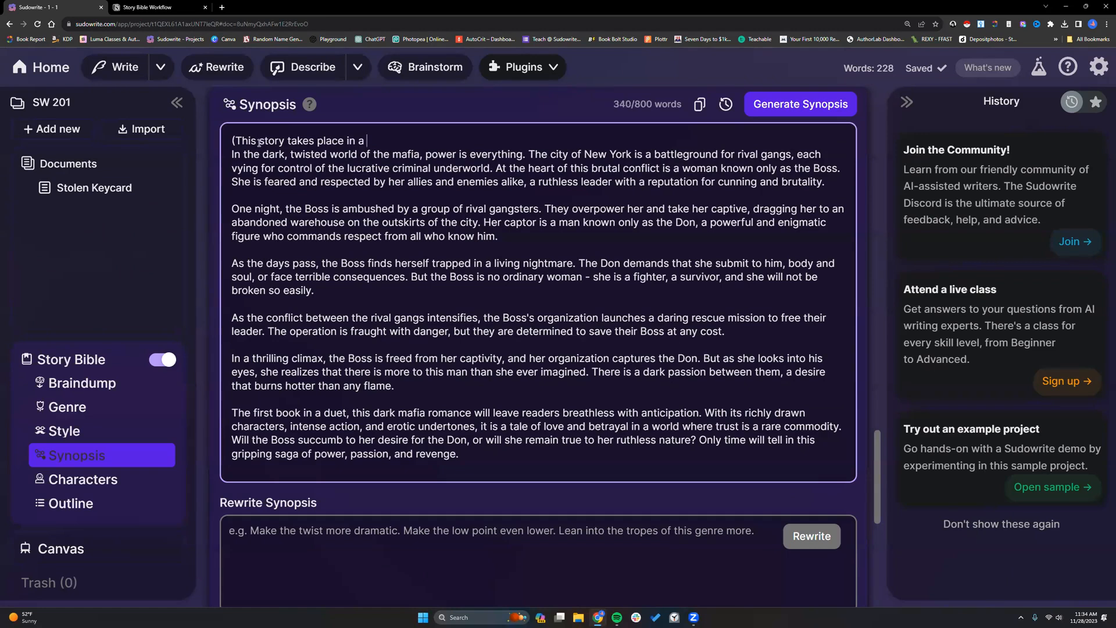
pyautogui.press('BackSpace')
pyautogui.press('BackSpace')
pyautogui.write('an future where humans')
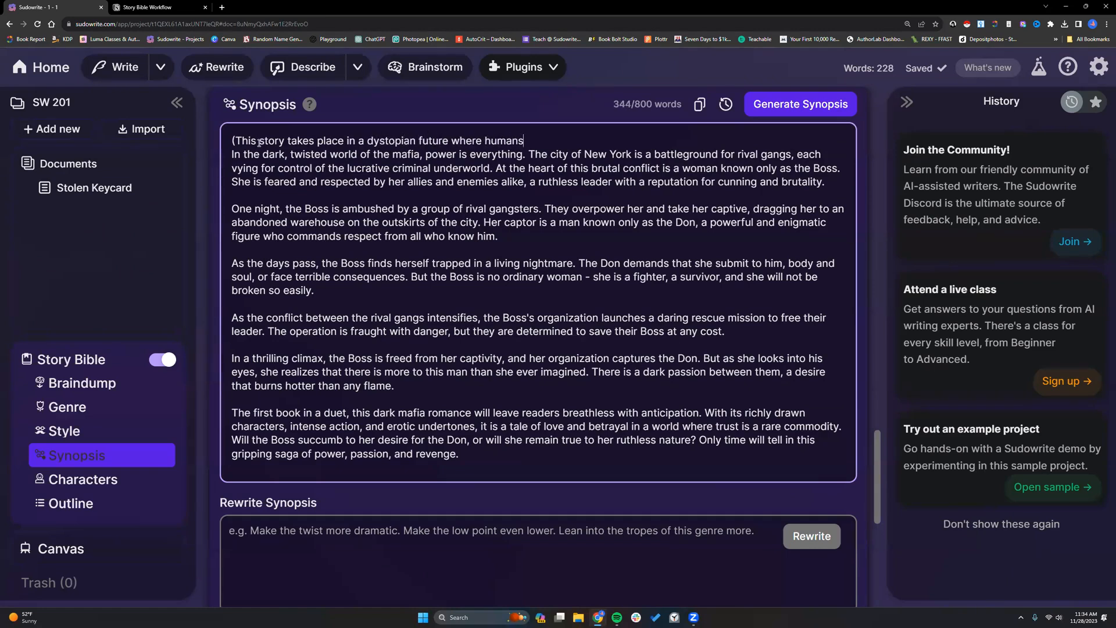
pyautogui.write(' are aware of vampires.')
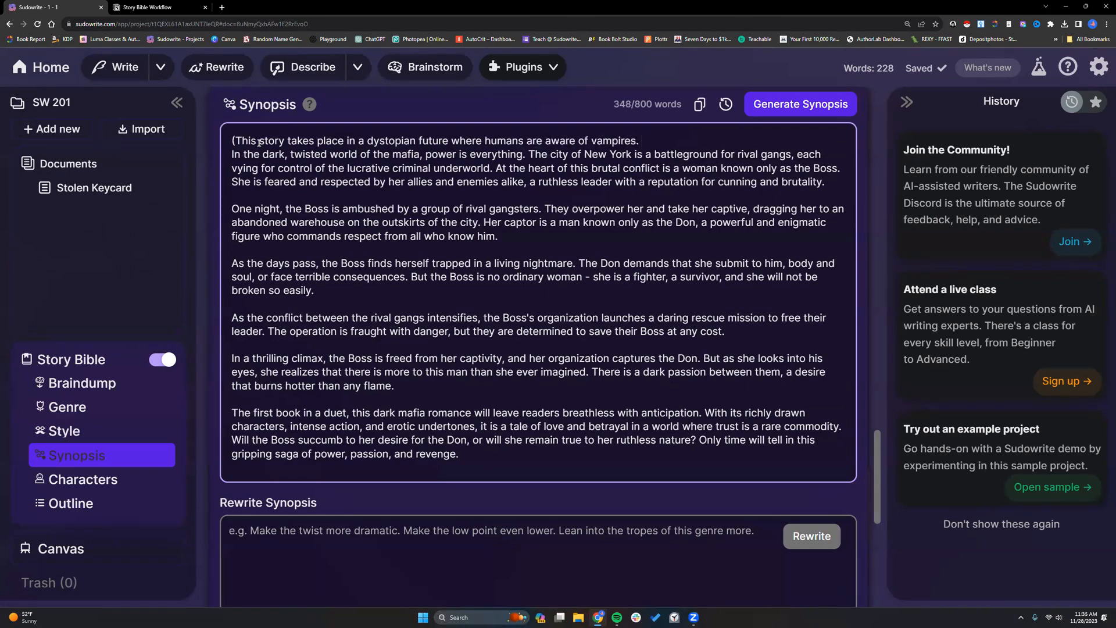
pyautogui.press('Return')
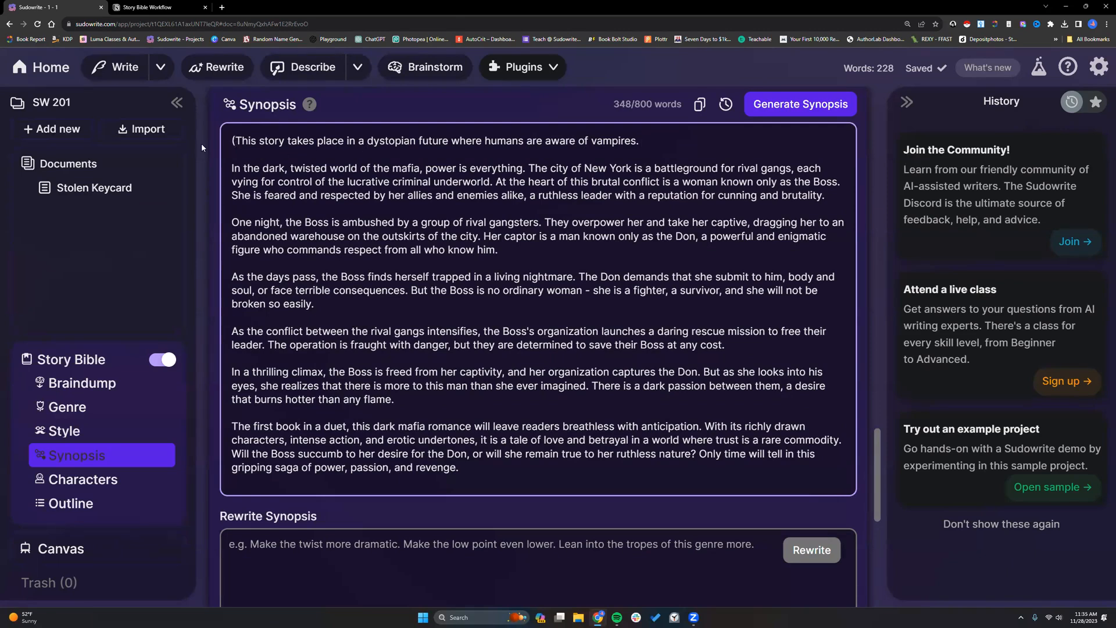
# - Continue the opening synopsis note with the words "Vampires do not look ghastly"
pyautogui.moveTo(231, 140); pyautogui.dragTo(238, 141)
pyautogui.click(667, 144)
pyautogui.write('The vampires')
pyautogui.press('BackSpace')
pyautogui.press('BackSpace')
pyautogui.press('BackSpace')
pyautogui.press('BackSpace')
pyautogui.press('BackSpace')
pyautogui.press('BackSpace')
pyautogui.press('BackSpace')
pyautogui.press('BackSpace')
pyautogui.press('BackSpace')
pyautogui.press('BackSpace')
pyautogui.press('BackSpace')
pyautogui.press('BackSpace')
pyautogui.press('BackSpace')
pyautogui.write('Vampires do not look ghastly')
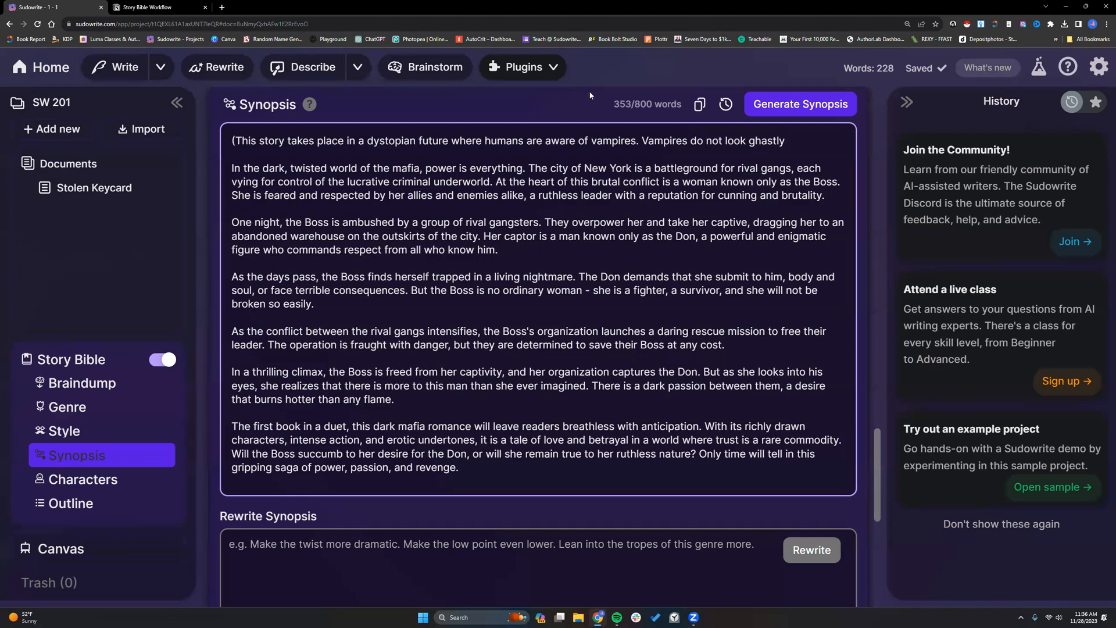
# - End the vampire sentence with a period and close the note with "They are handsome looking but cruel beings.)" plus an extra blank line
pyautogui.click(549, 70)
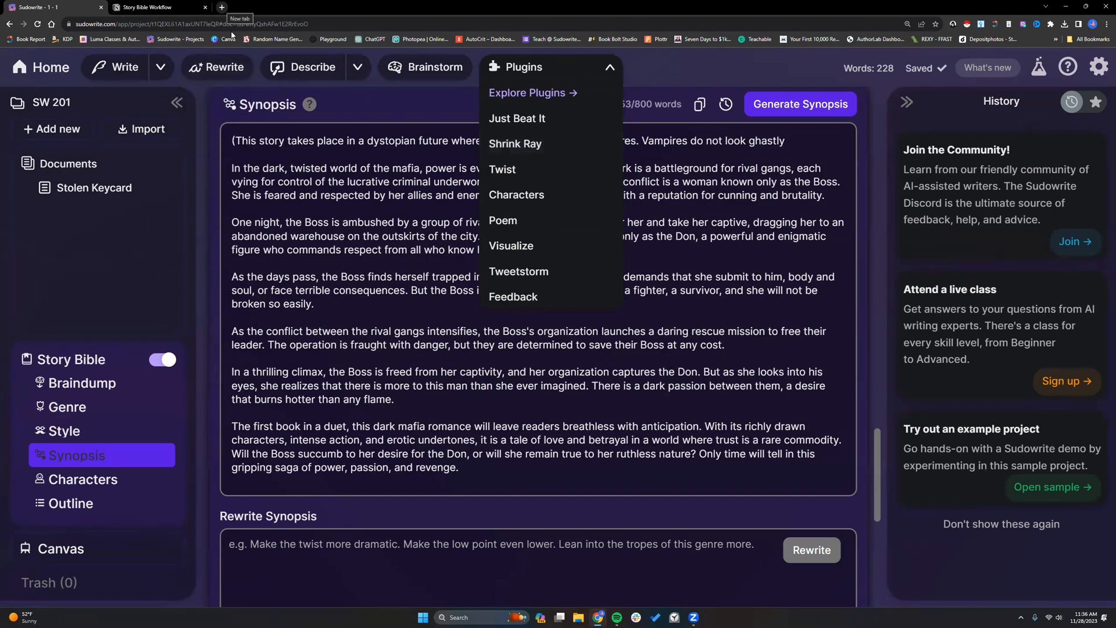
pyautogui.click(609, 70)
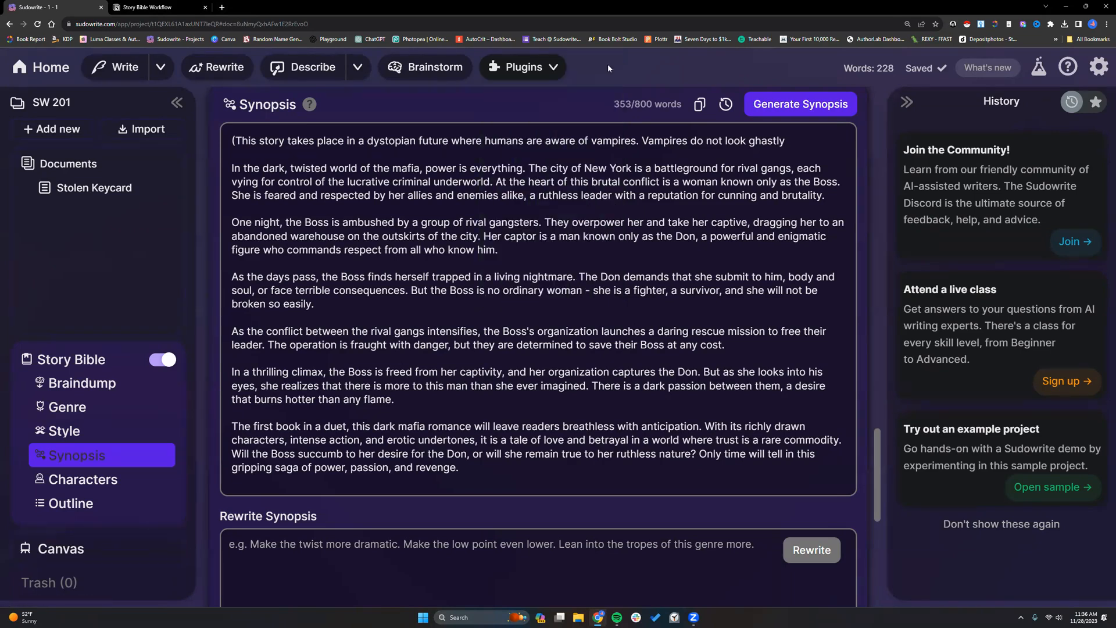
pyautogui.click(807, 136)
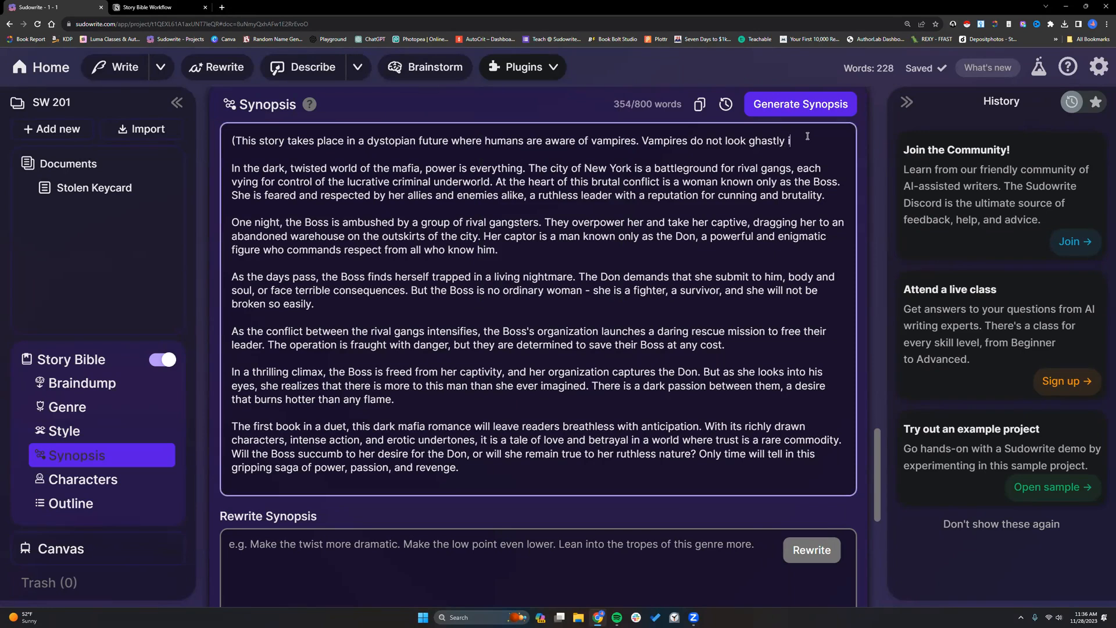
pyautogui.write('They are handsome')
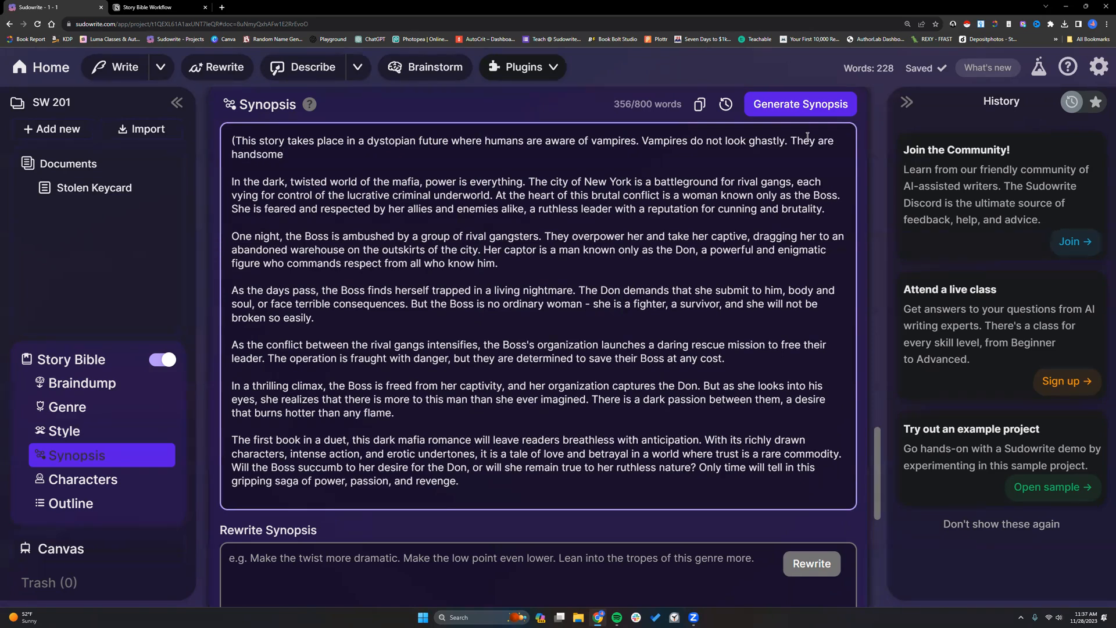
pyautogui.write(' looking but cruel beings.)')
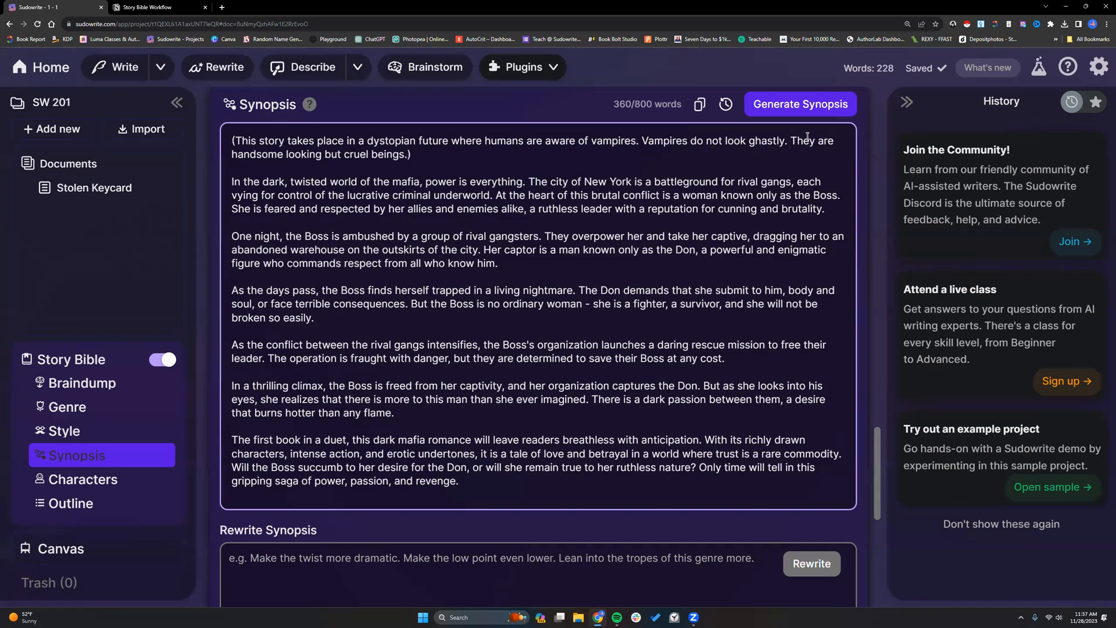
pyautogui.press('Return')
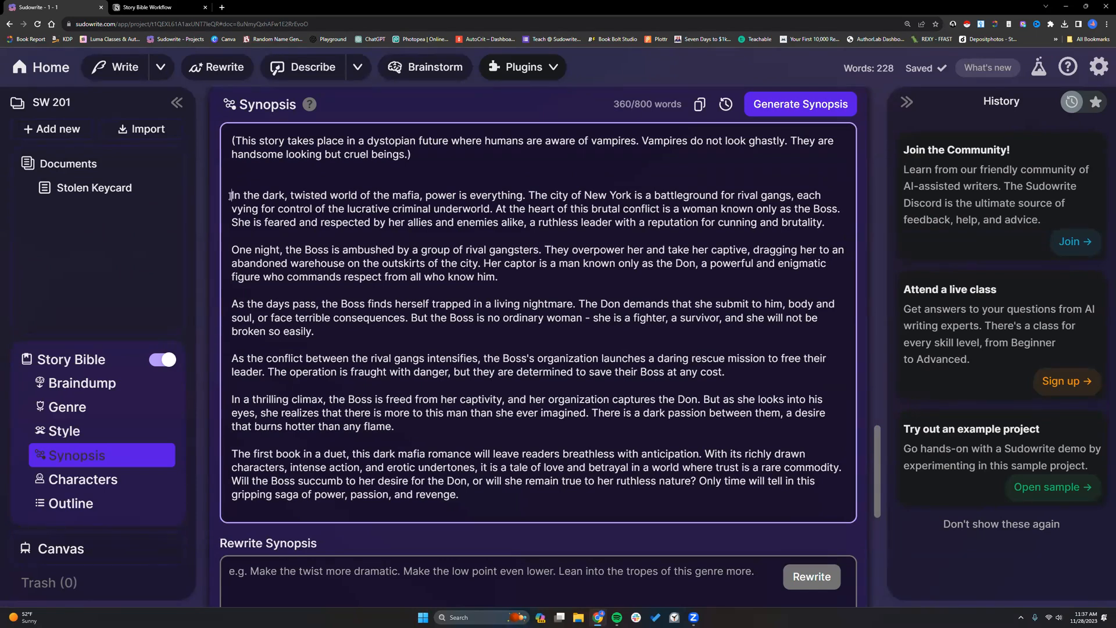
# - Insert the time marker "[Prologue: 300 years ago]" on its own line above the first story paragraph of the synopsis
pyautogui.write('[Prologue')
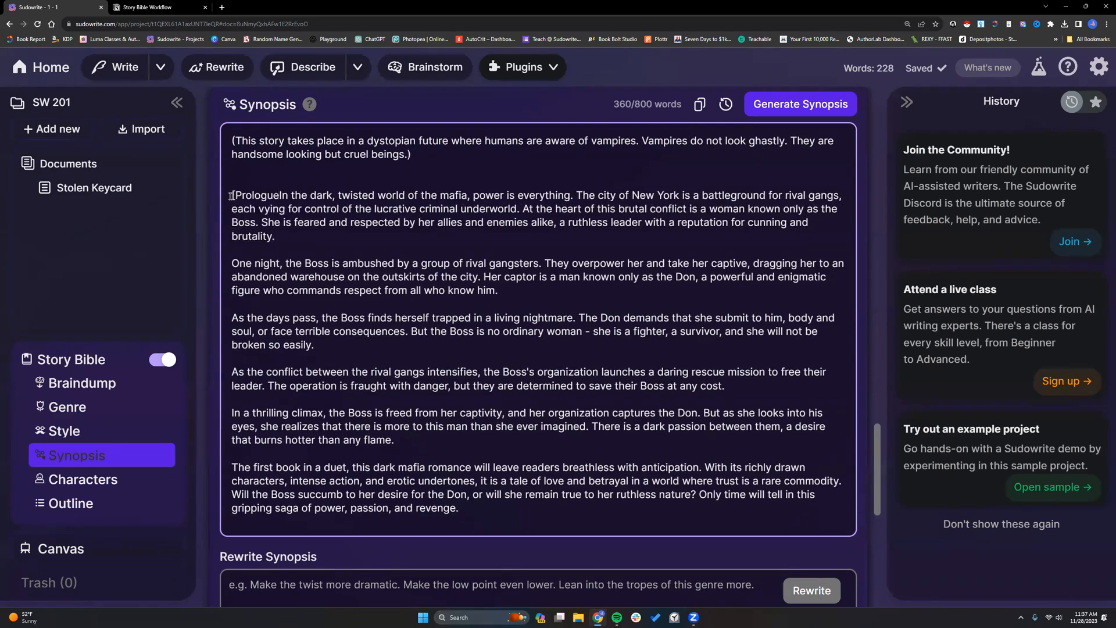
pyautogui.write(': 300 year')
pyautogui.write('s in the past')
pyautogui.hotkey('ctrl', 'BackSpace')
pyautogui.hotkey('ctrl', 'BackSpace')
pyautogui.hotkey('ctrl', 'BackSpace')
pyautogui.write('ago]')
pyautogui.press('Return')
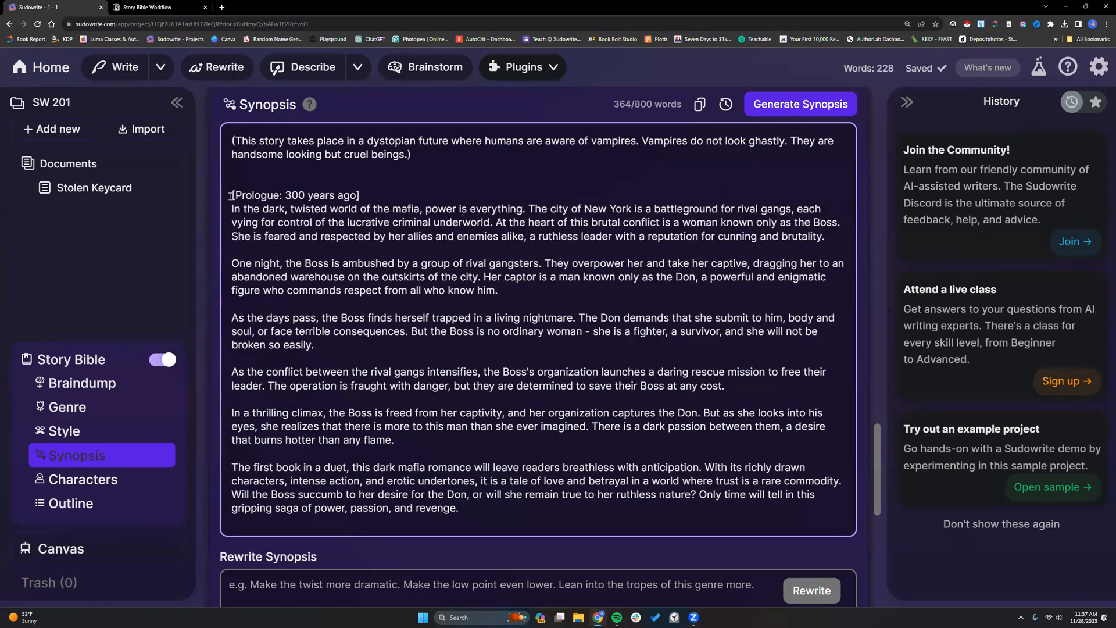
# - Insert "[One year later]" above the "One night" paragraph and "[Present time]" above the "As the days pass" paragraph, each on its own line
pyautogui.click(231, 266)
pyautogui.write('[')
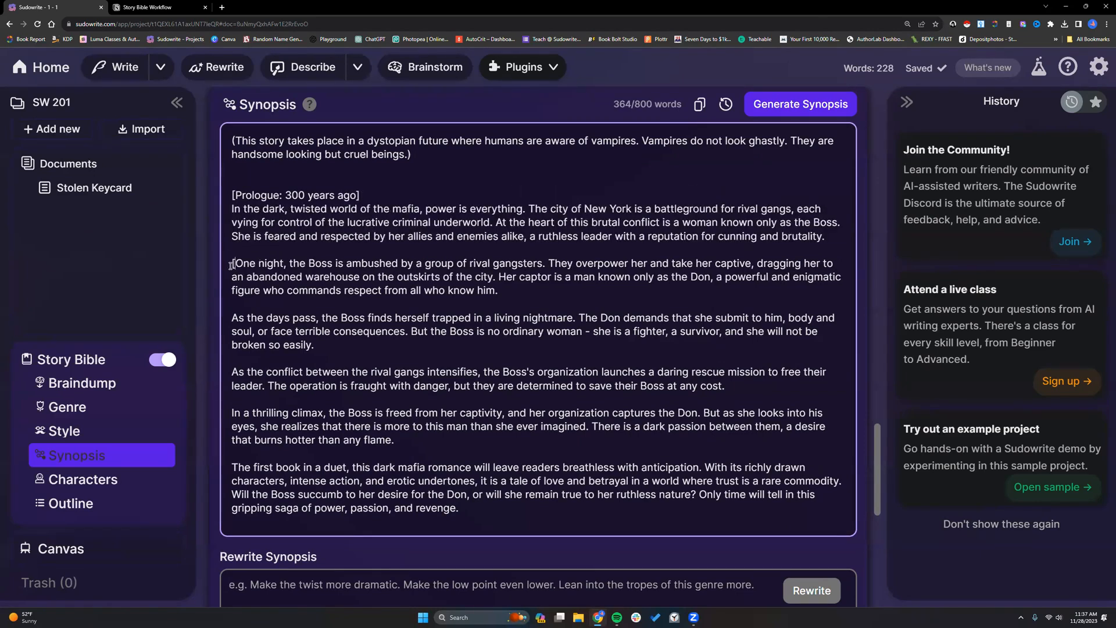
pyautogui.write('One year later]')
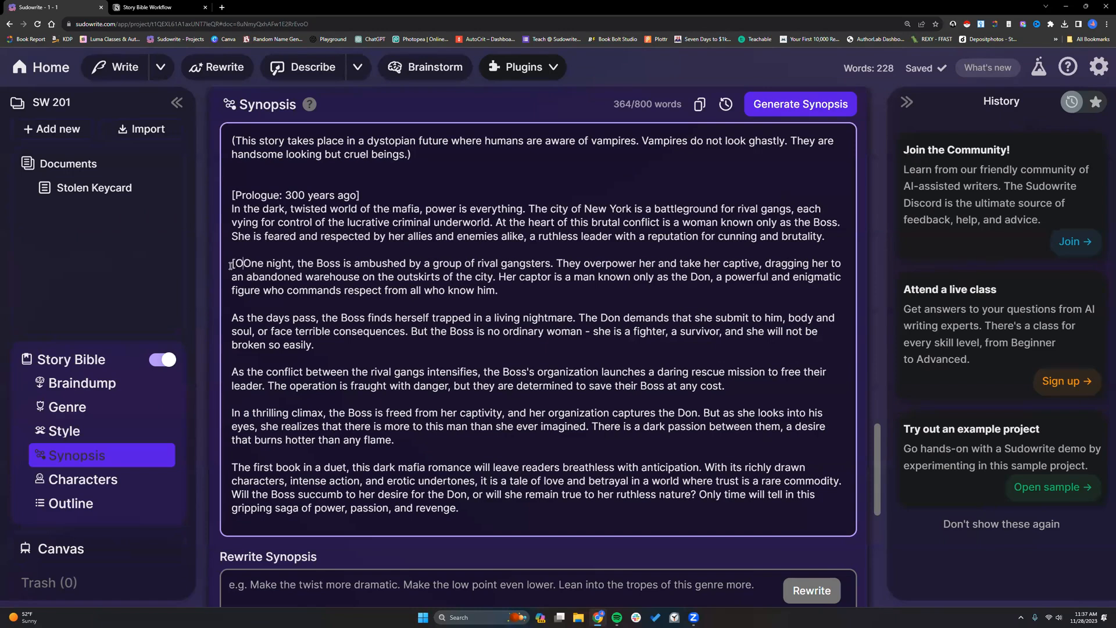
pyautogui.press('Return')
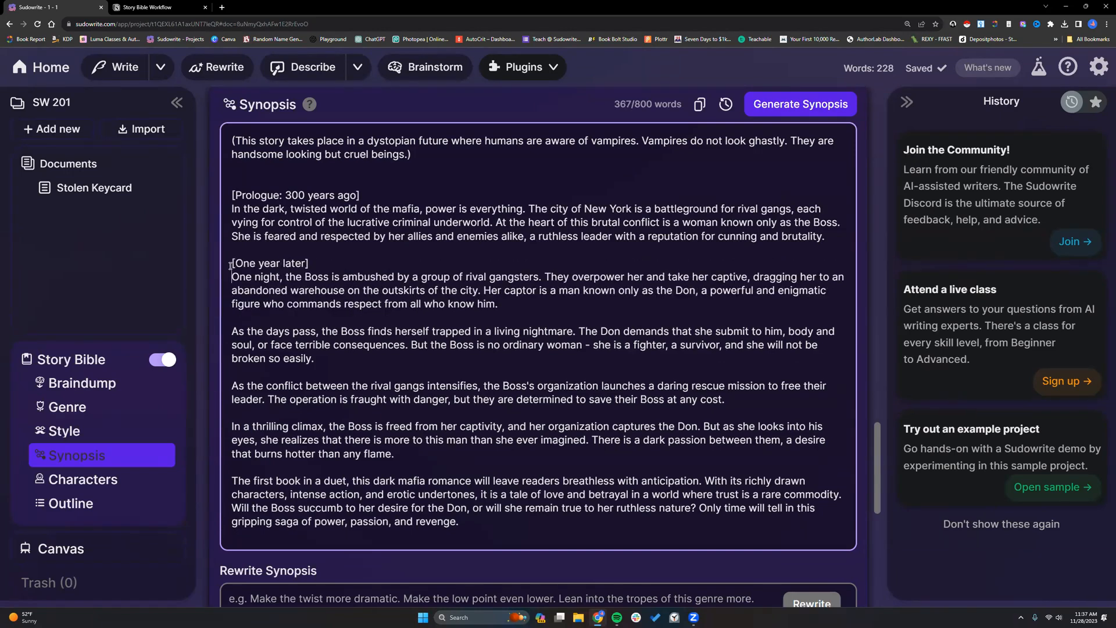
pyautogui.click(233, 332)
pyautogui.write('[Present time]')
pyautogui.press('Return')
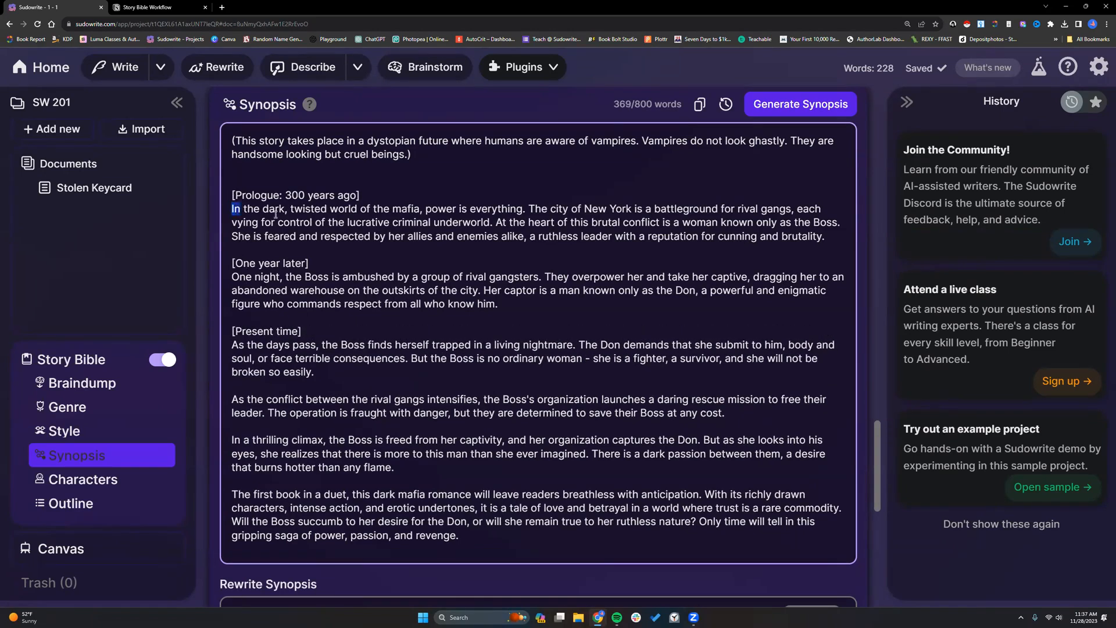
# - Examine the synopsis paragraphs grouped under each bracketed time marker
pyautogui.moveTo(232, 208); pyautogui.dragTo(841, 235)
pyautogui.moveTo(231, 277); pyautogui.dragTo(501, 305)
pyautogui.moveTo(232, 344); pyautogui.dragTo(476, 537)
pyautogui.click(476, 537)
pyautogui.moveTo(231, 331); pyautogui.dragTo(301, 330)
pyautogui.moveTo(231, 263); pyautogui.dragTo(313, 263)
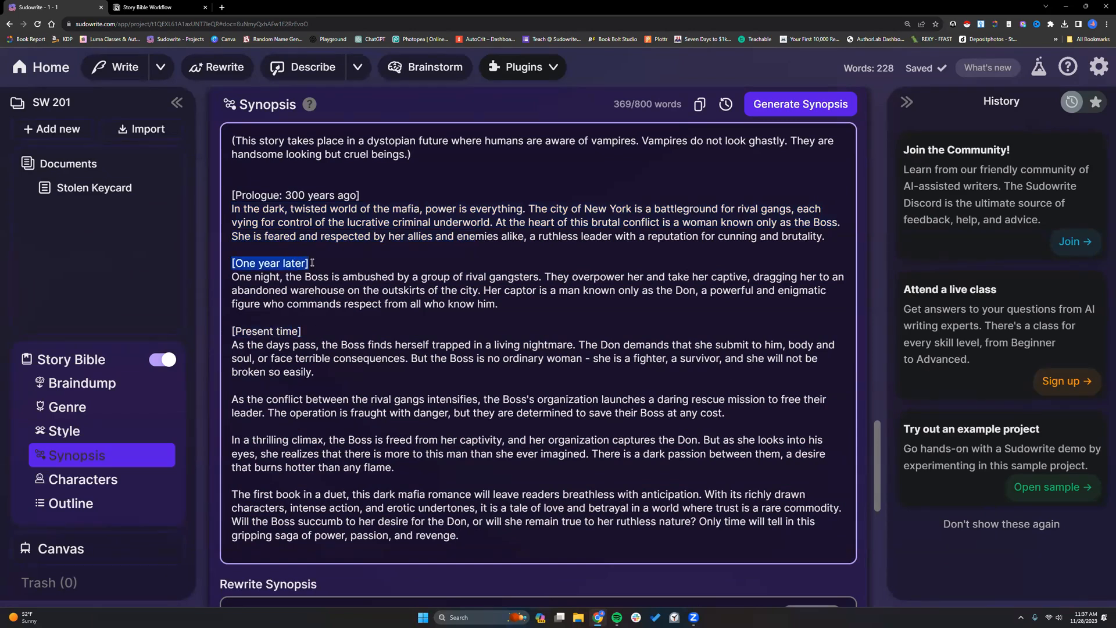
# - Add the heading "Chapter 1:" above the prologue marker and "Chapter 2:" above the "[One year later]" marker in the synopsis
pyautogui.click(232, 196)
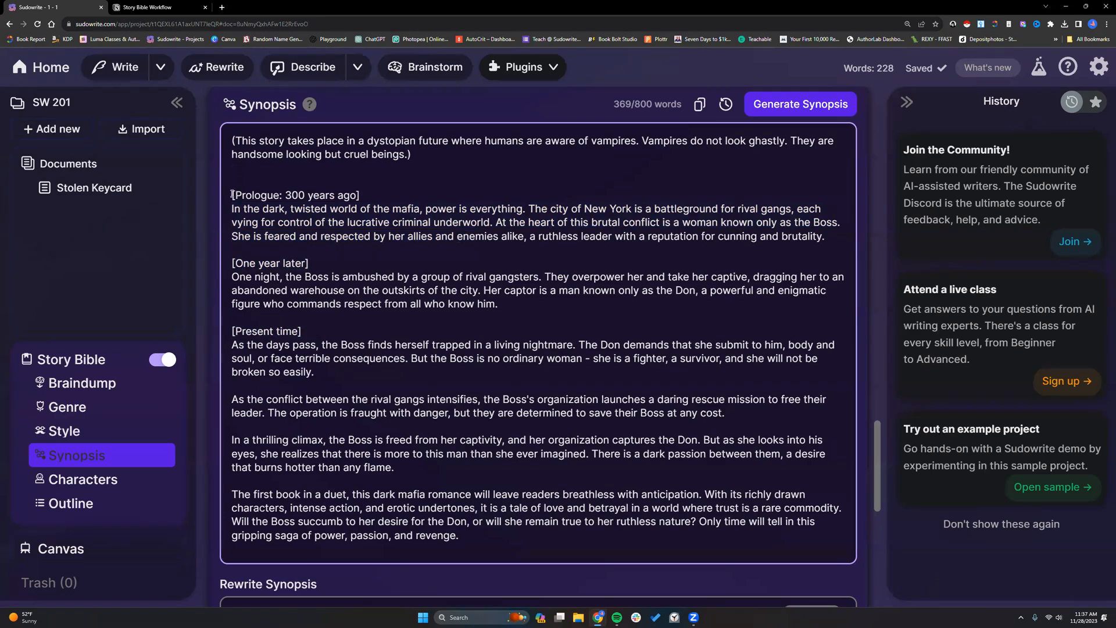
pyautogui.click(234, 185)
pyautogui.write('Chapter 1:')
pyautogui.click(233, 208)
pyautogui.moveTo(233, 208); pyautogui.dragTo(666, 227)
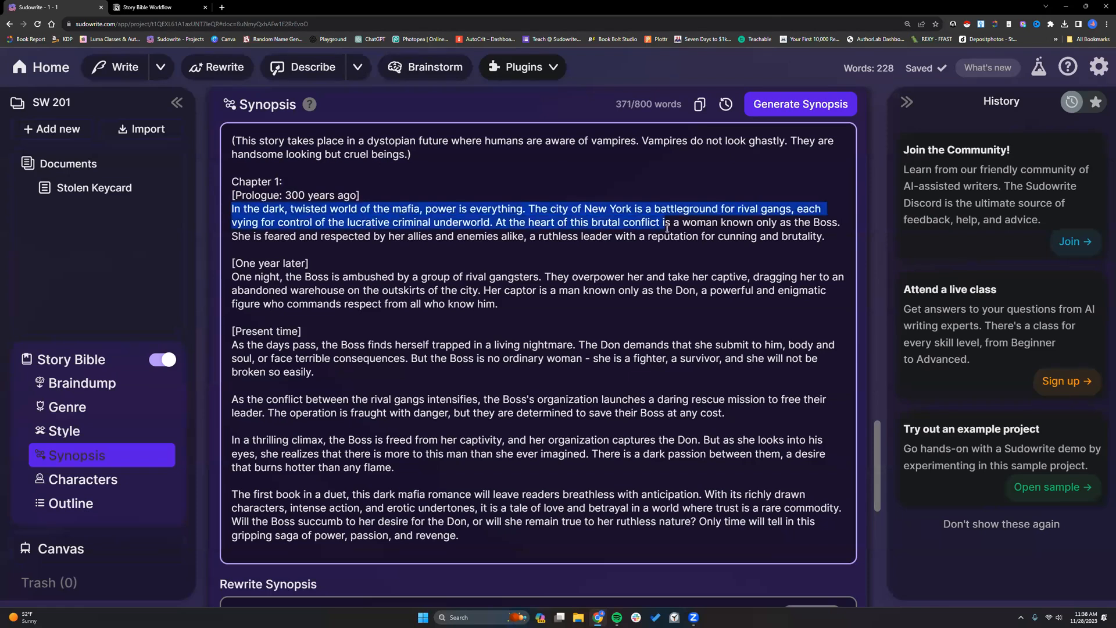
pyautogui.click(240, 254)
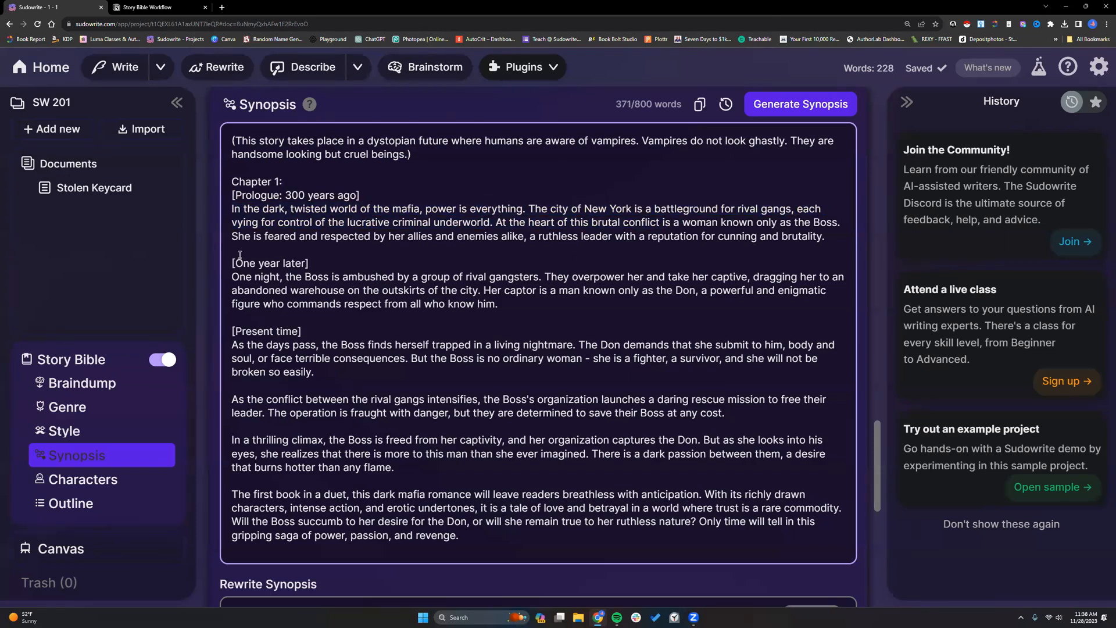
pyautogui.press('Return')
pyautogui.write('Chapter 2:')
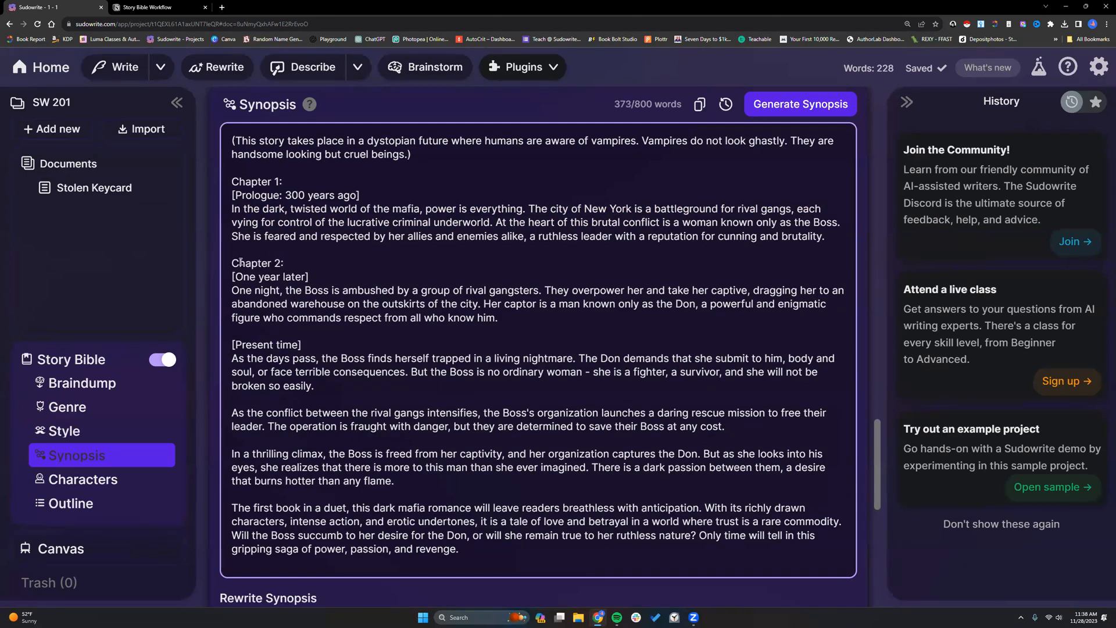
# - Delete the "Chapter 2:" and "Chapter 1:" headings together with the "[One year later]" and "[Prologue: 300 years ago]" markers beneath them
pyautogui.moveTo(234, 277)
pyautogui.mouseDown()
pyautogui.moveTo(321, 276)
pyautogui.moveTo(228, 266)
pyautogui.mouseUp()
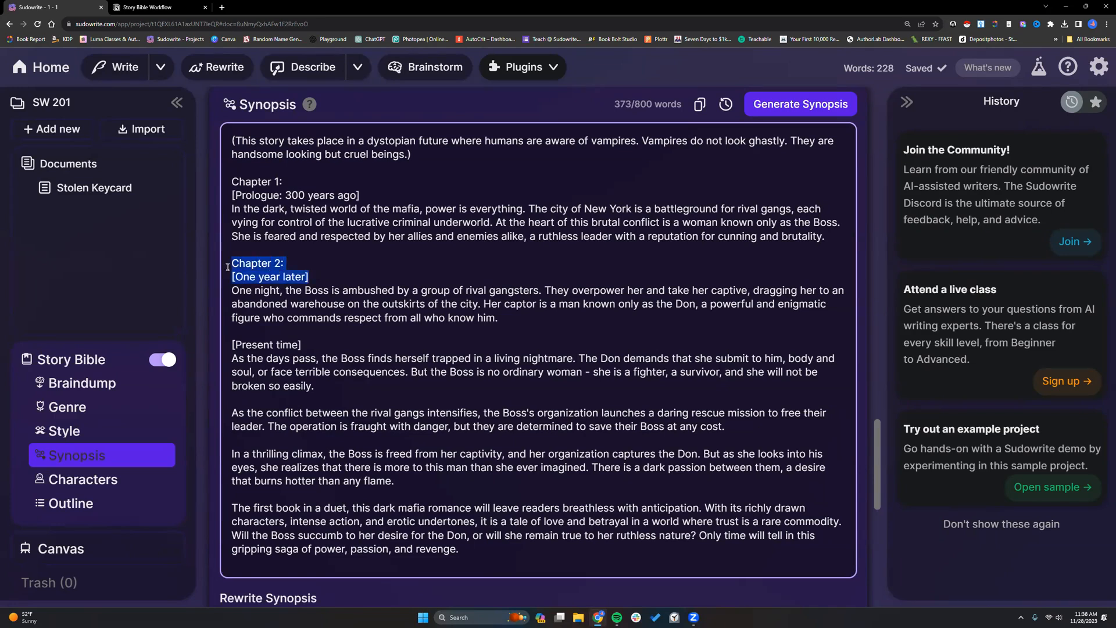
pyautogui.press('BackSpace')
pyautogui.press('BackSpace')
pyautogui.moveTo(230, 181); pyautogui.dragTo(359, 195)
pyautogui.press('BackSpace')
# - Remove the opening parenthetical note about vampires and the "[Present time]" marker from the synopsis, closing the leftover blank lines
pyautogui.moveTo(230, 141); pyautogui.dragTo(410, 155)
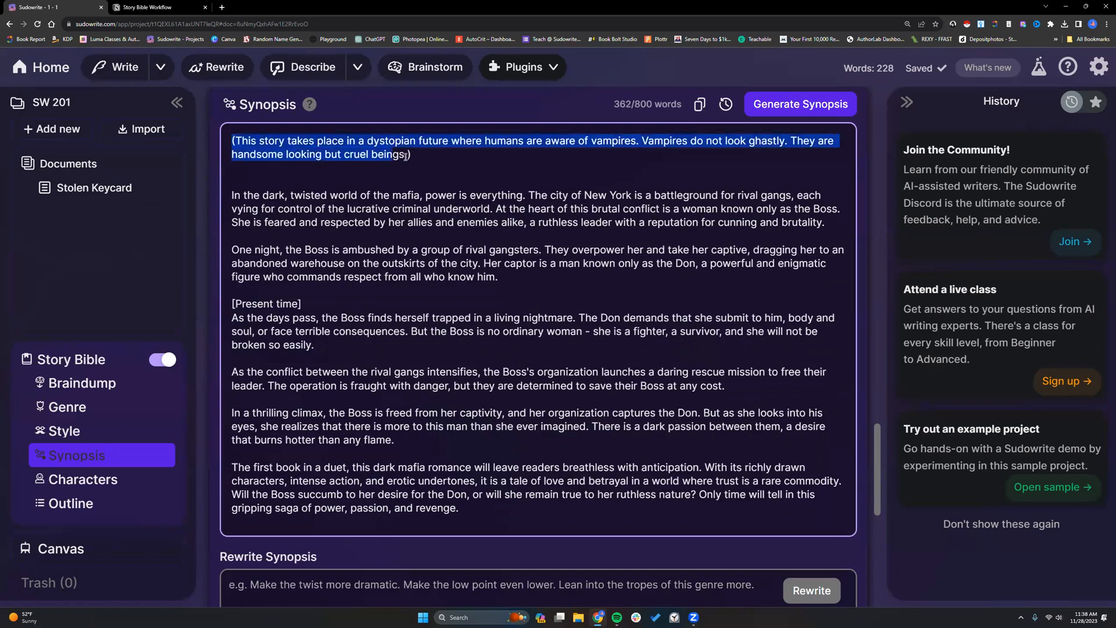
pyautogui.press('BackSpace')
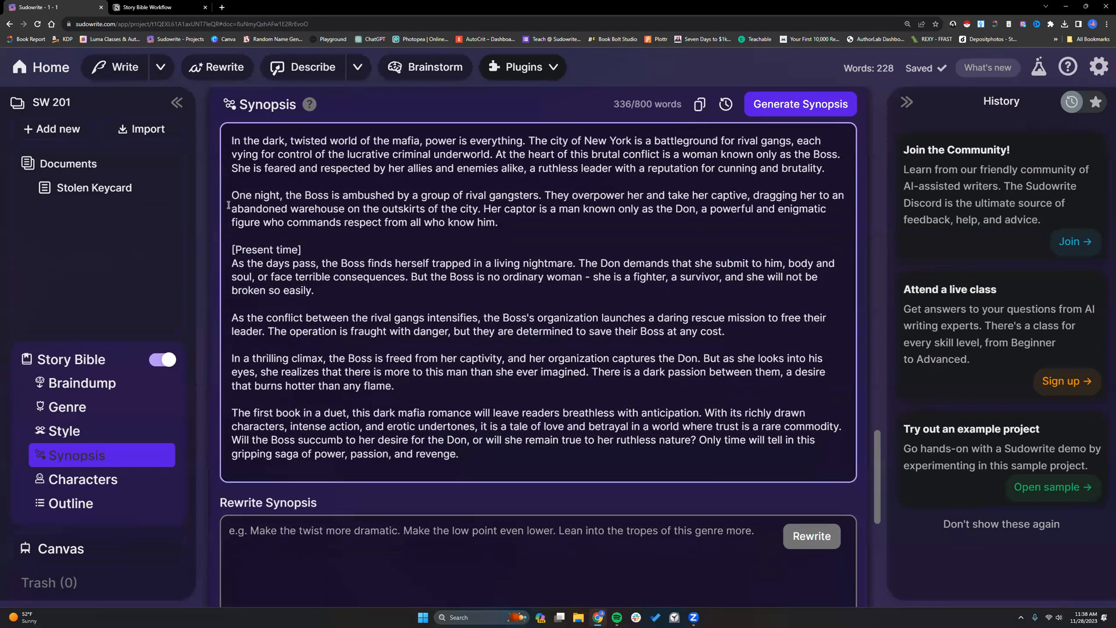
pyautogui.moveTo(230, 250); pyautogui.dragTo(302, 250)
pyautogui.press('BackSpace')
pyautogui.press('BackSpace')
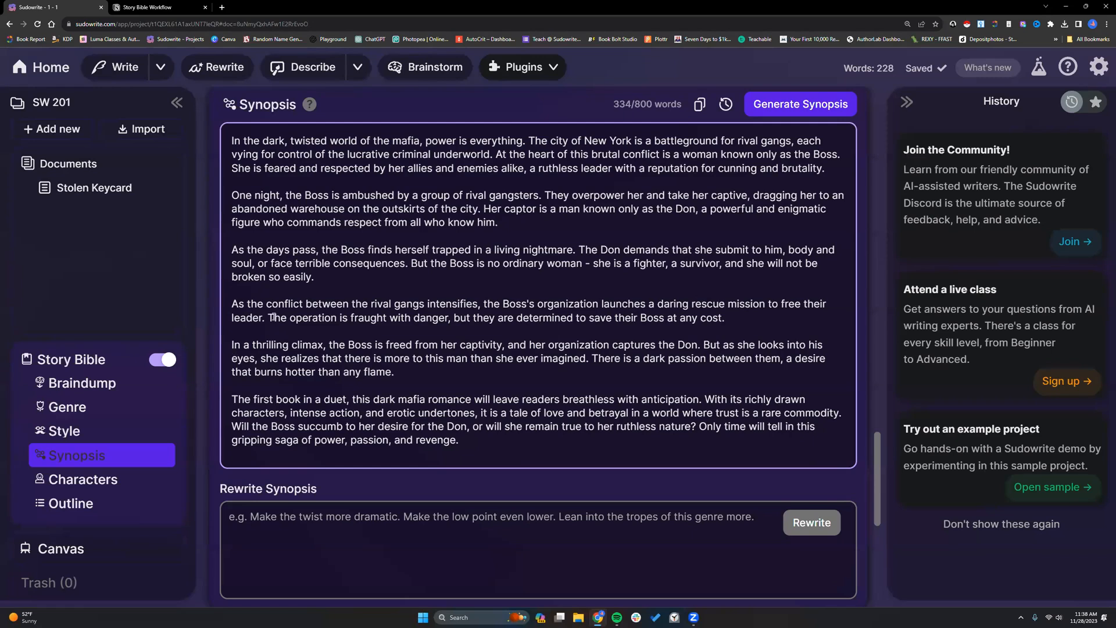
# - Insert "after shooting him" after "captures the Don" in the synopsis's climax paragraph
pyautogui.moveTo(268, 318); pyautogui.dragTo(726, 322)
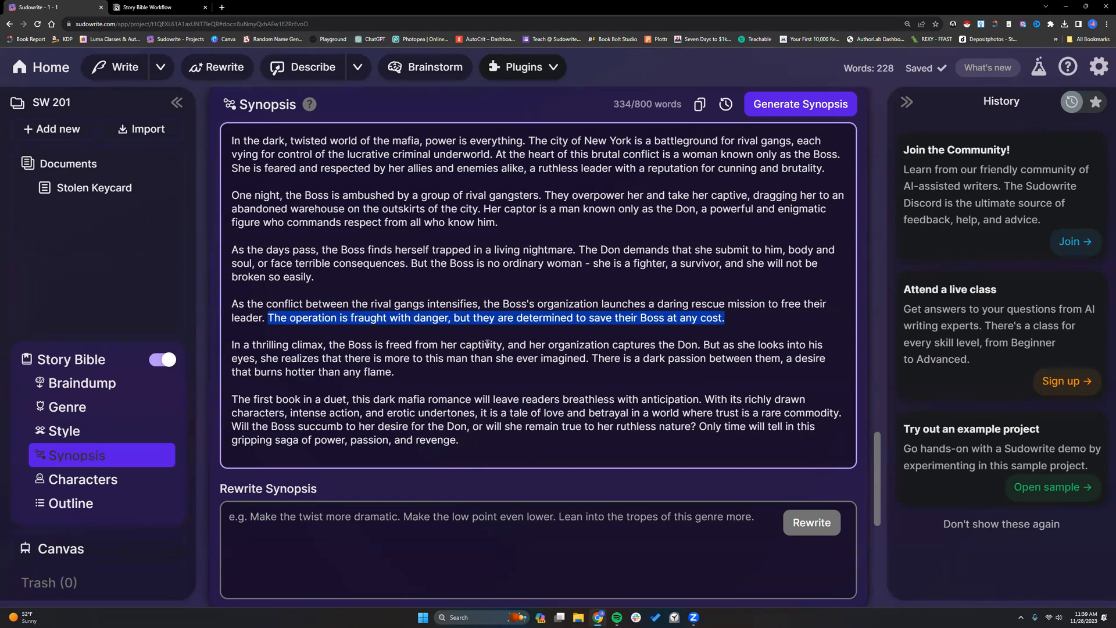
pyautogui.click(698, 347)
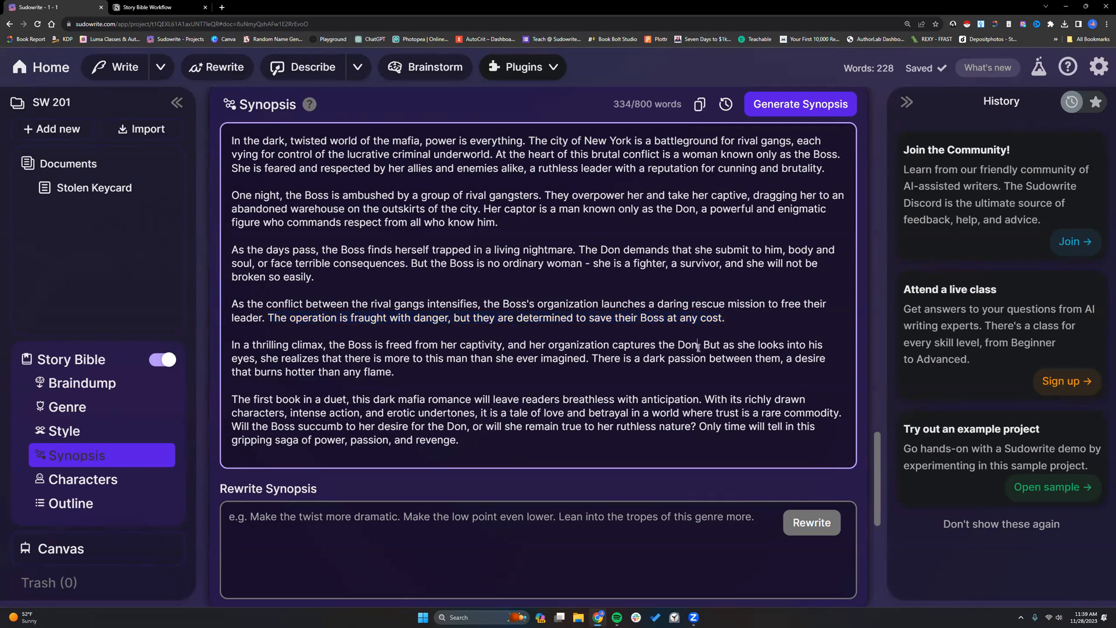
pyautogui.write('after')
pyautogui.write('shooting hi')
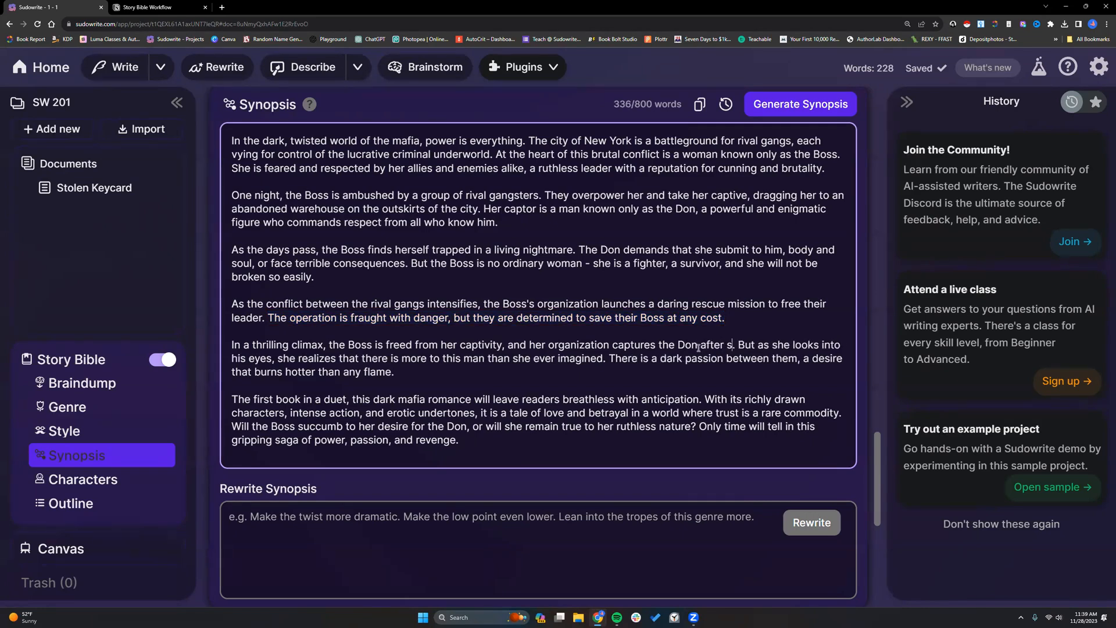
pyautogui.write('m')
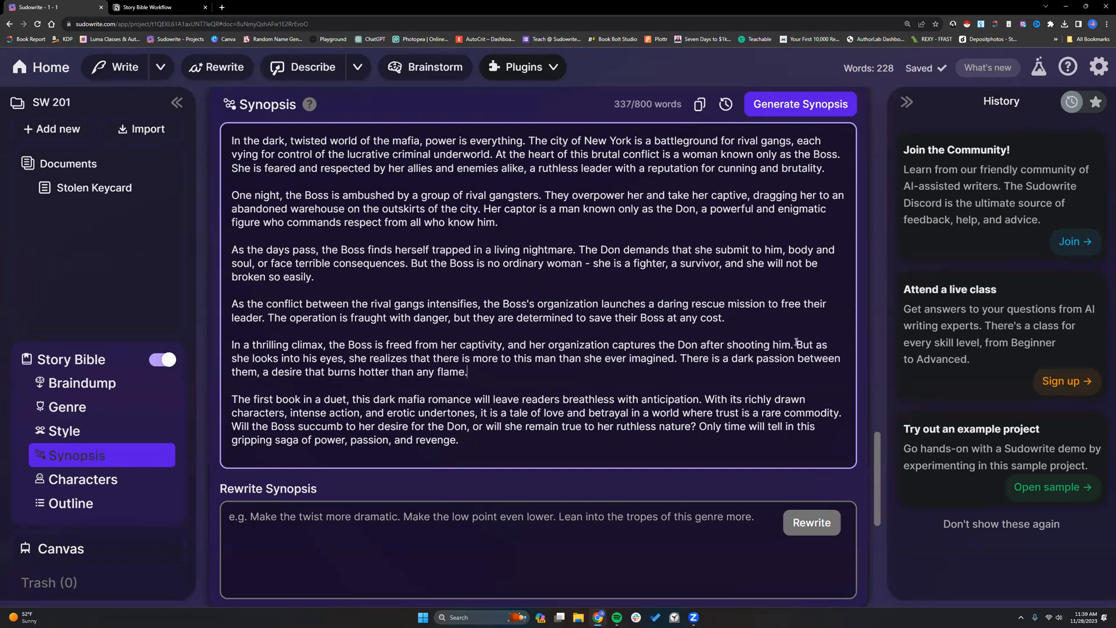
# - Delete the climax paragraph's sentences beginning "But as she looks into his eyes" and "There is a dark passion between them"
pyautogui.moveTo(796, 344); pyautogui.dragTo(682, 357)
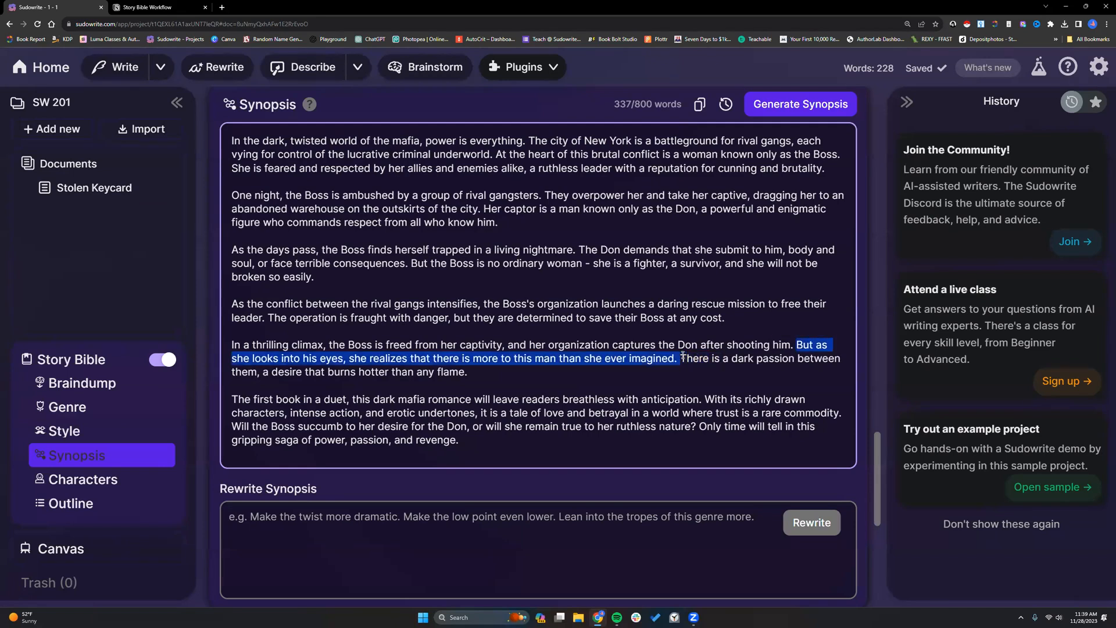
pyautogui.press('BackSpace')
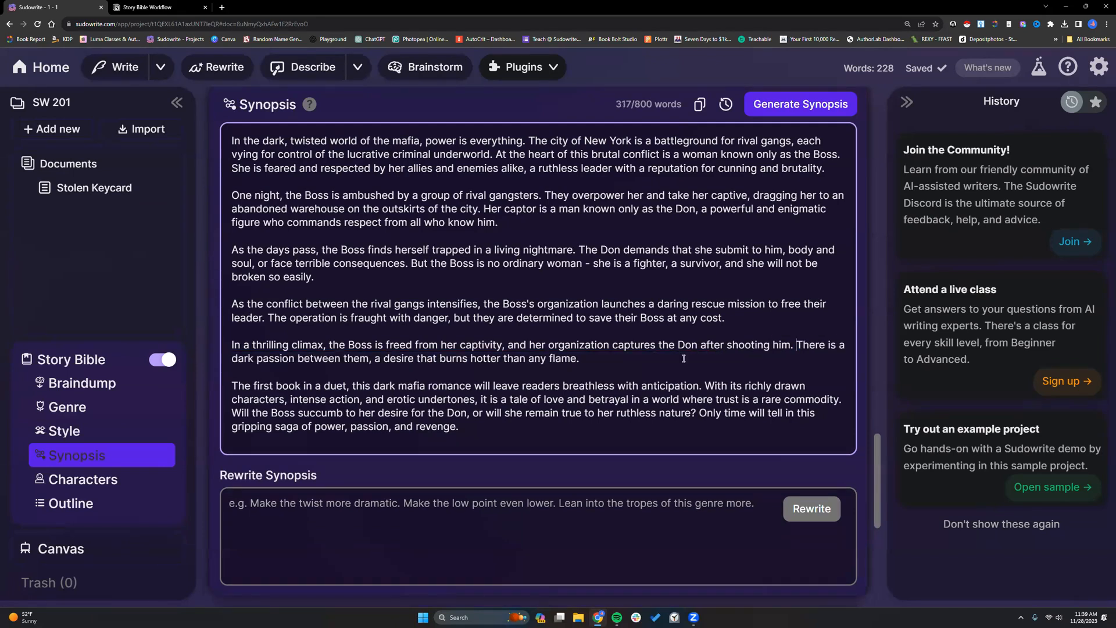
pyautogui.moveTo(799, 343); pyautogui.dragTo(803, 359)
pyautogui.press('BackSpace')
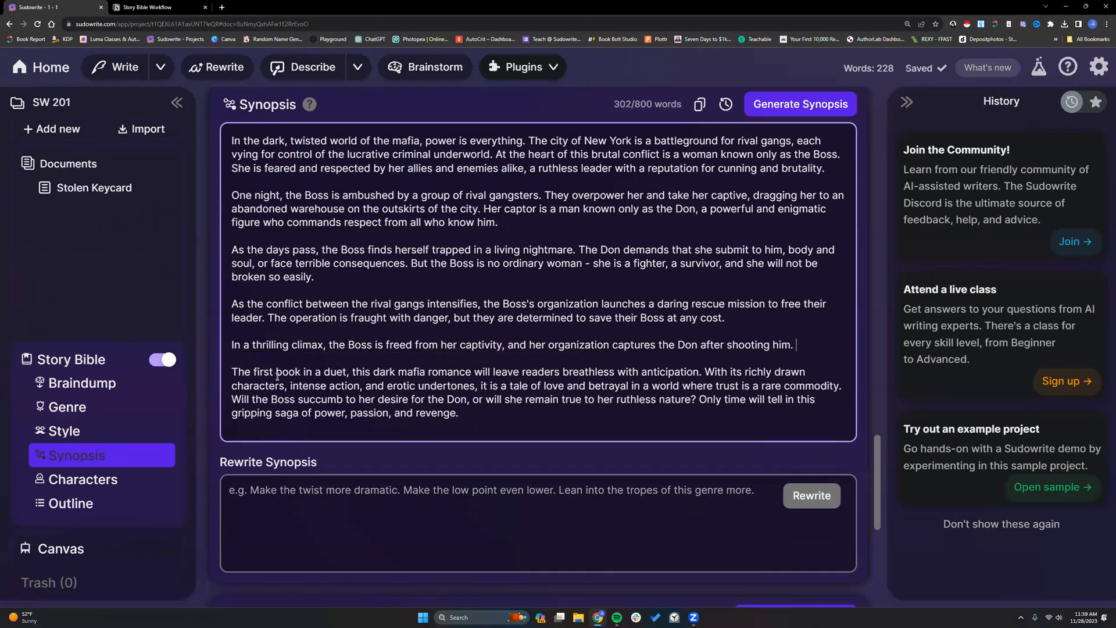
pyautogui.moveTo(233, 371); pyautogui.dragTo(454, 418)
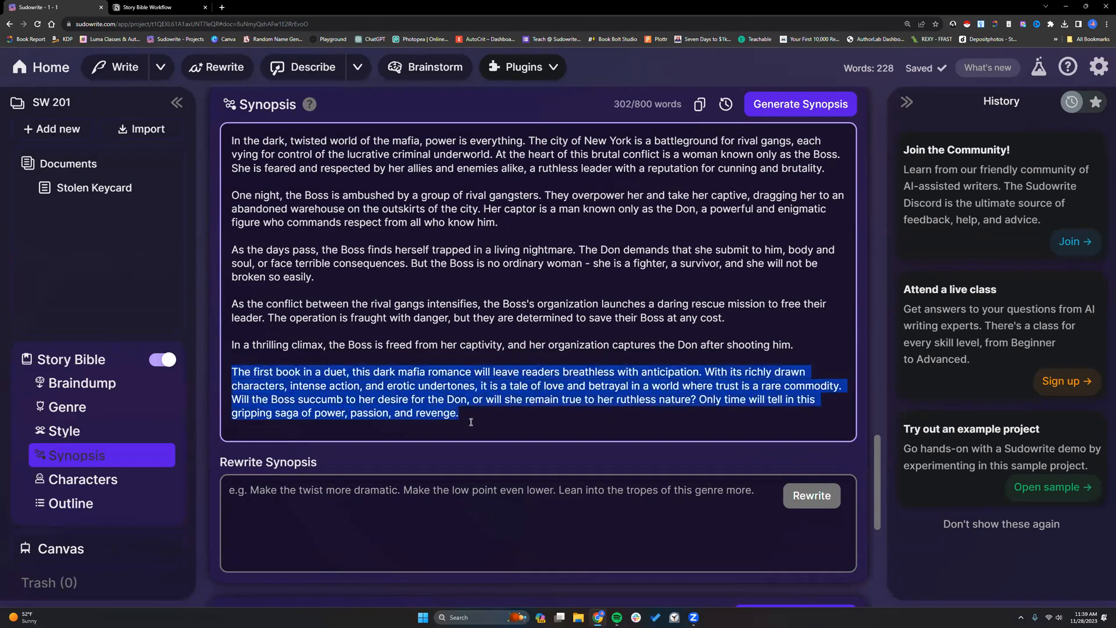
pyautogui.click(482, 416)
# - Switch to the Story Bible Workflow notes in Notion and read through the Braindump page
pyautogui.scroll(5, 481, 418)
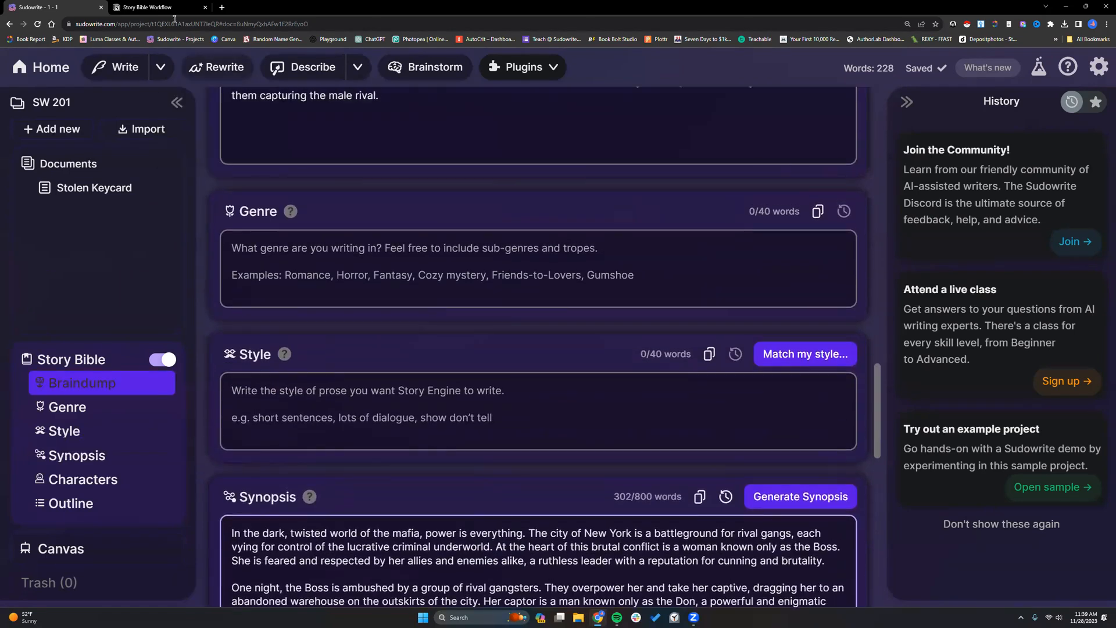
pyautogui.hotkey('ctrl', 'Tab')
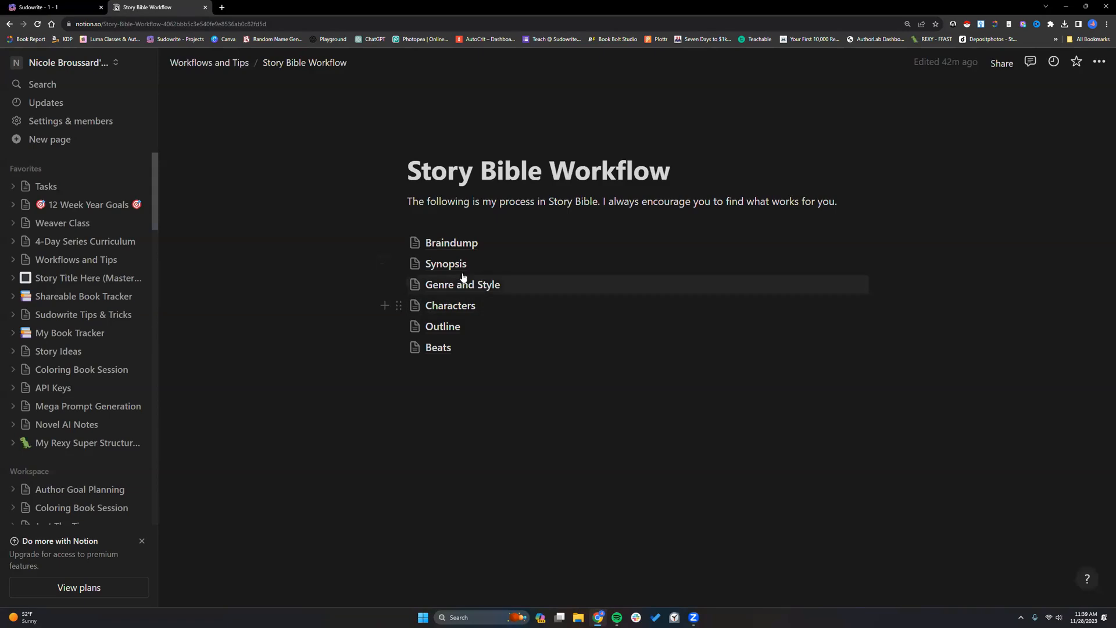
pyautogui.click(456, 242)
pyautogui.scroll(-3, 431, 329)
pyautogui.scroll(5, 431, 330)
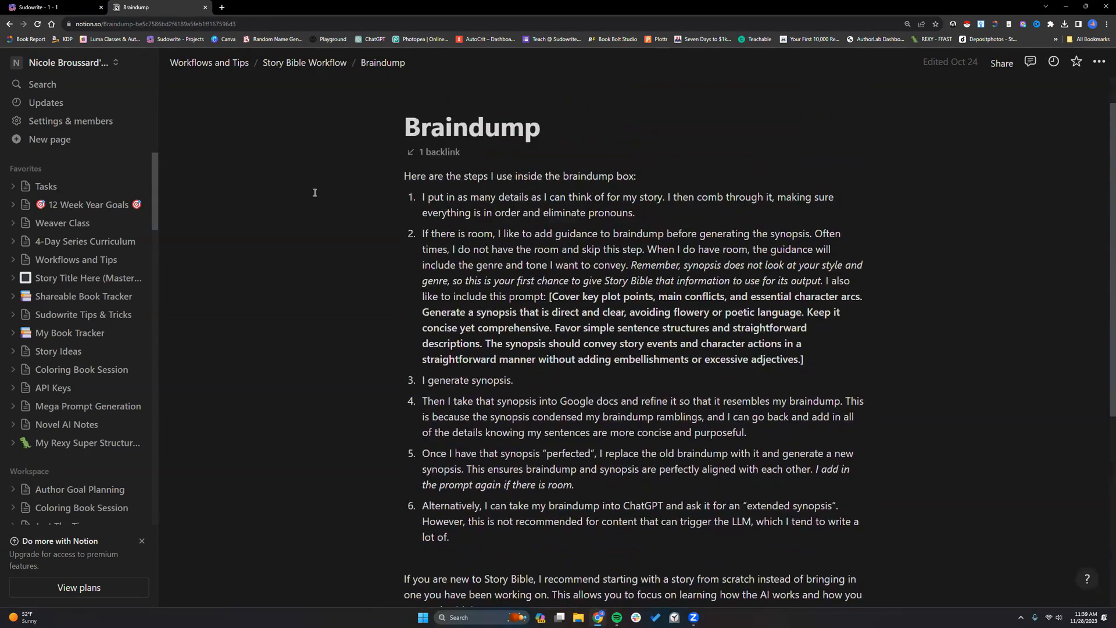
# - Open the Braindump page of the Prompts Project and examine its bracketed synopsis-generation prompt
pyautogui.click(317, 64)
pyautogui.click(231, 64)
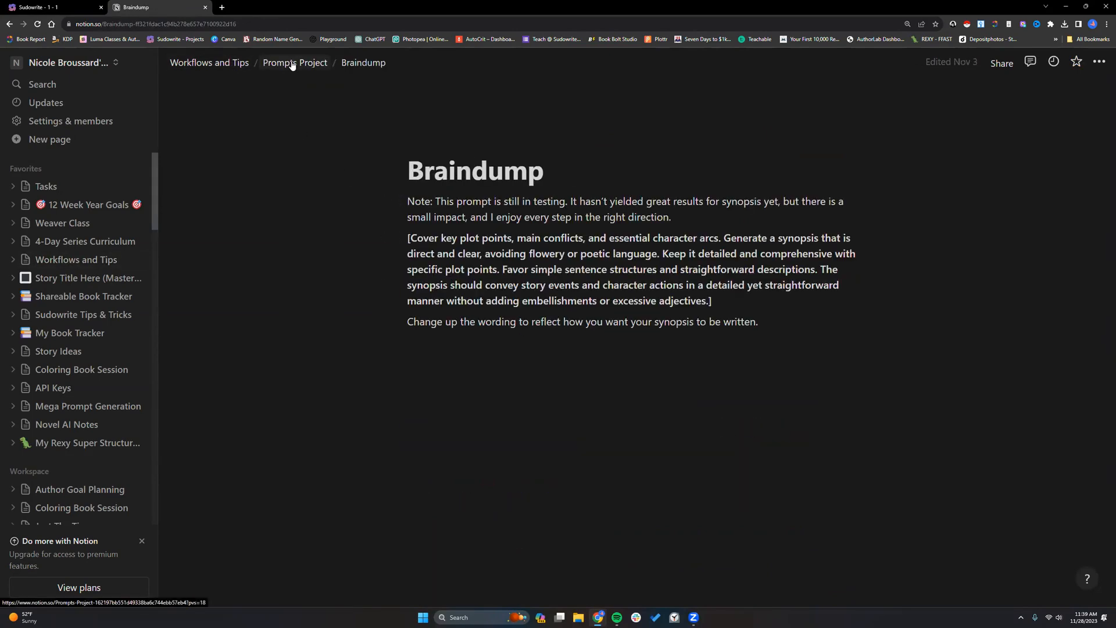
pyautogui.click(292, 69)
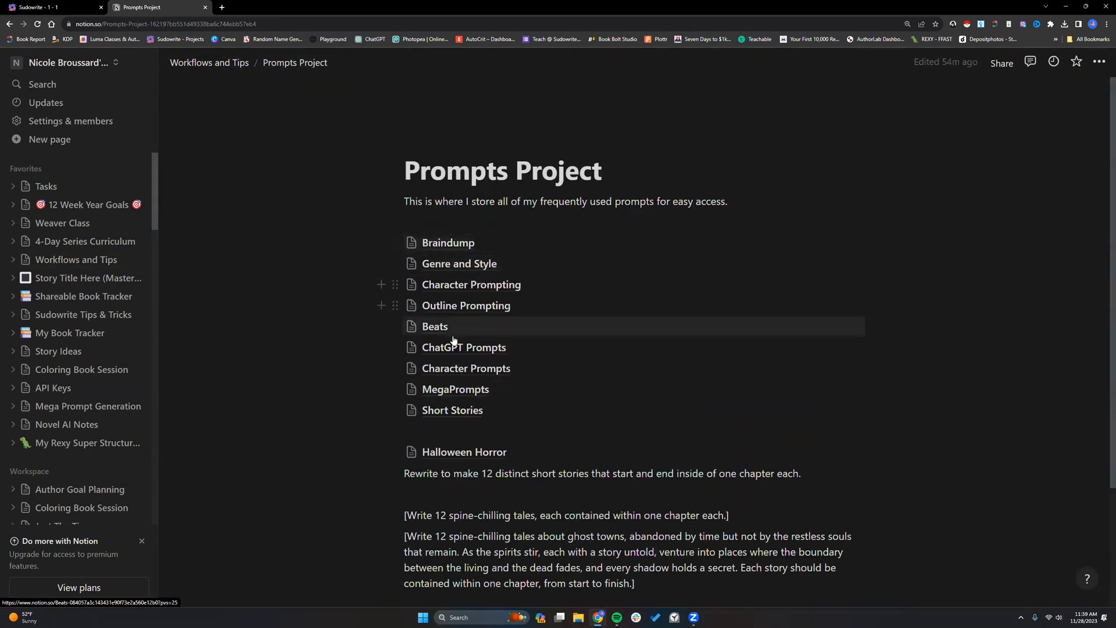
pyautogui.click(445, 242)
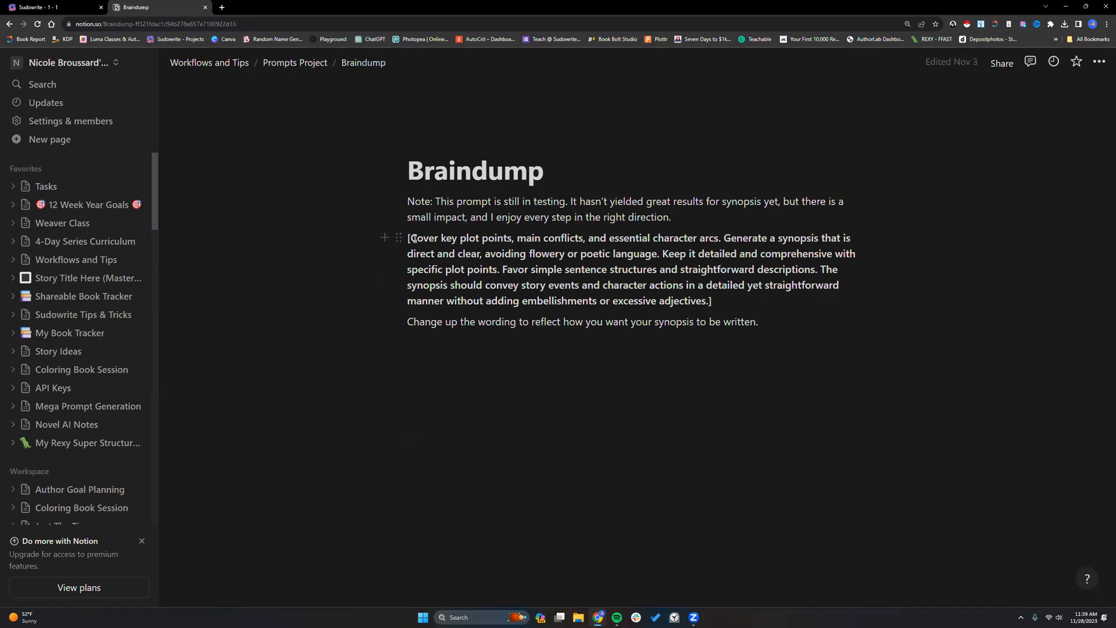
pyautogui.moveTo(409, 241); pyautogui.dragTo(722, 304)
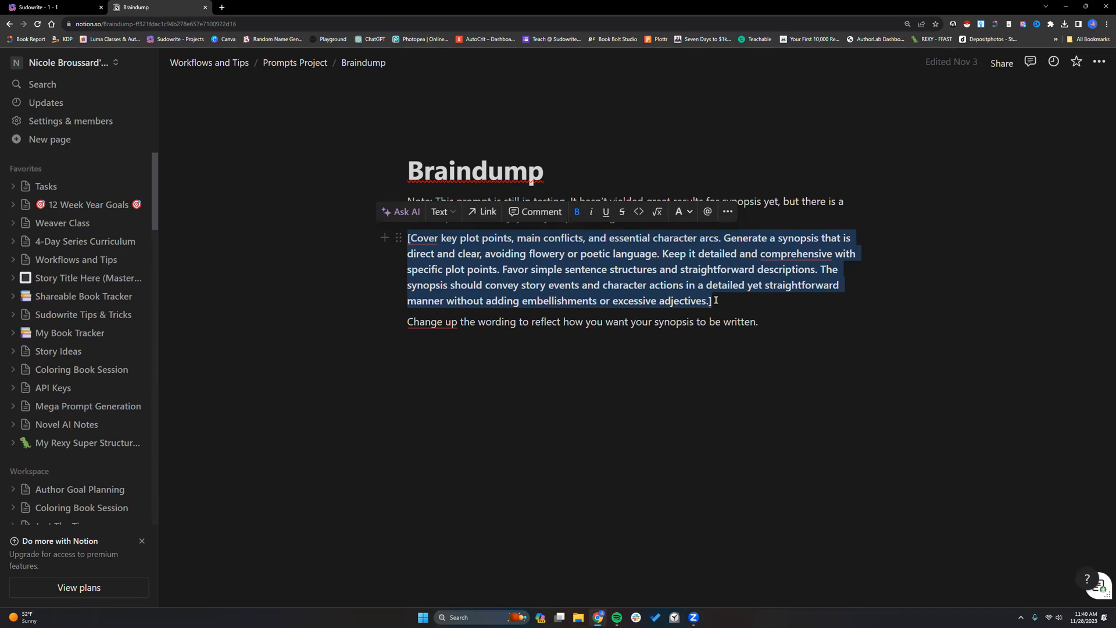
pyautogui.click(716, 300)
# - Copy the bracketed character-list and chapter-format prompts from the Character Prompting page of Notion's Prompts Project
pyautogui.click(299, 63)
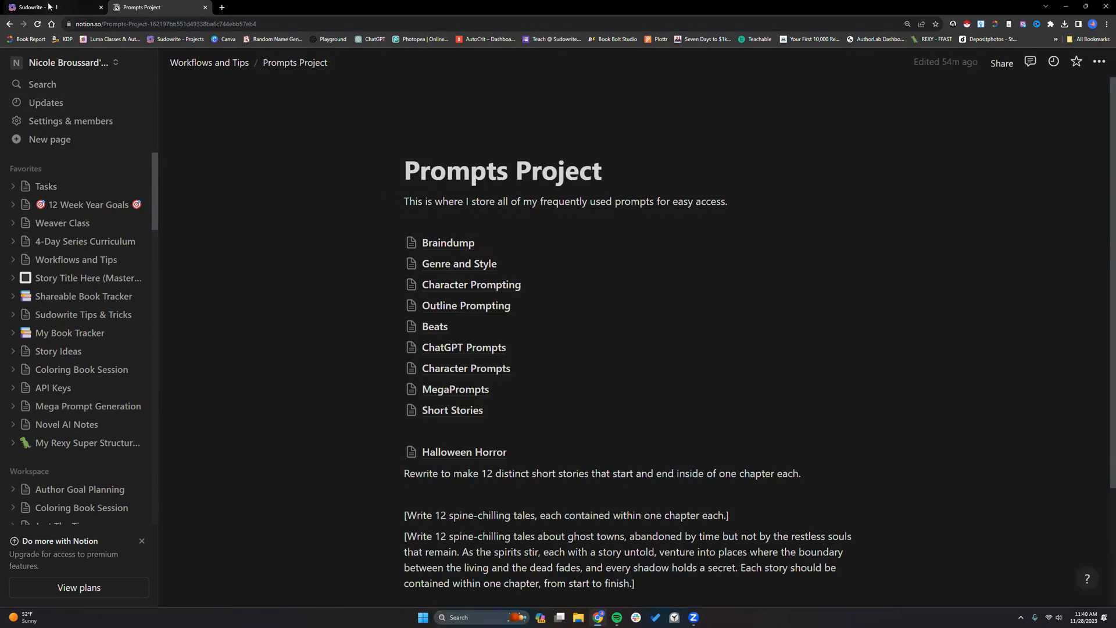
pyautogui.click(49, 7)
pyautogui.scroll(-2, 357, 337)
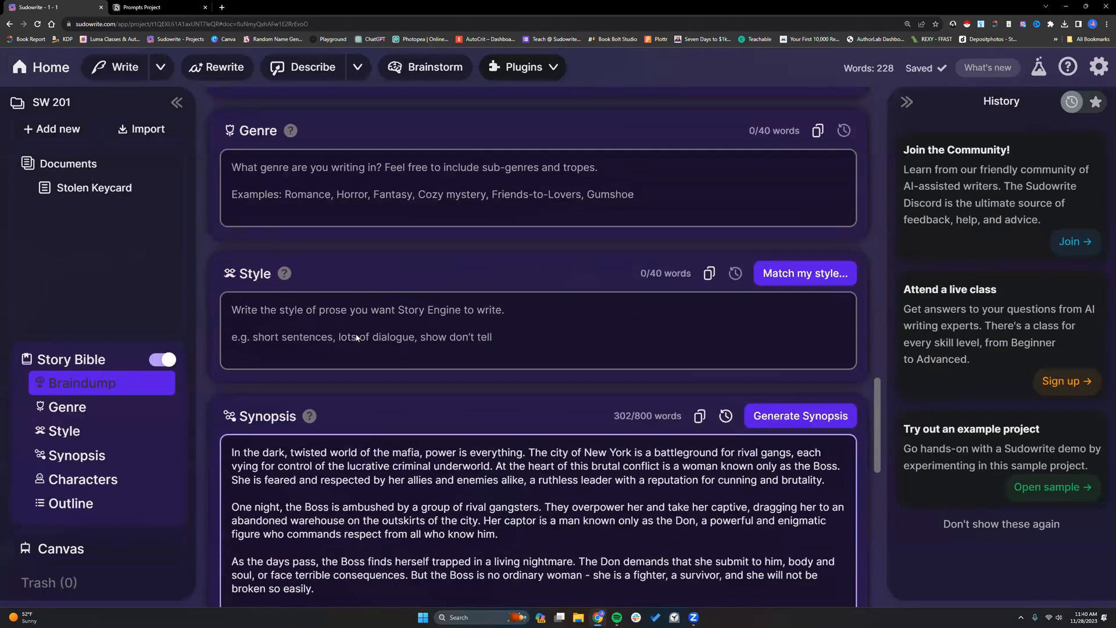
pyautogui.scroll(-5, 357, 337)
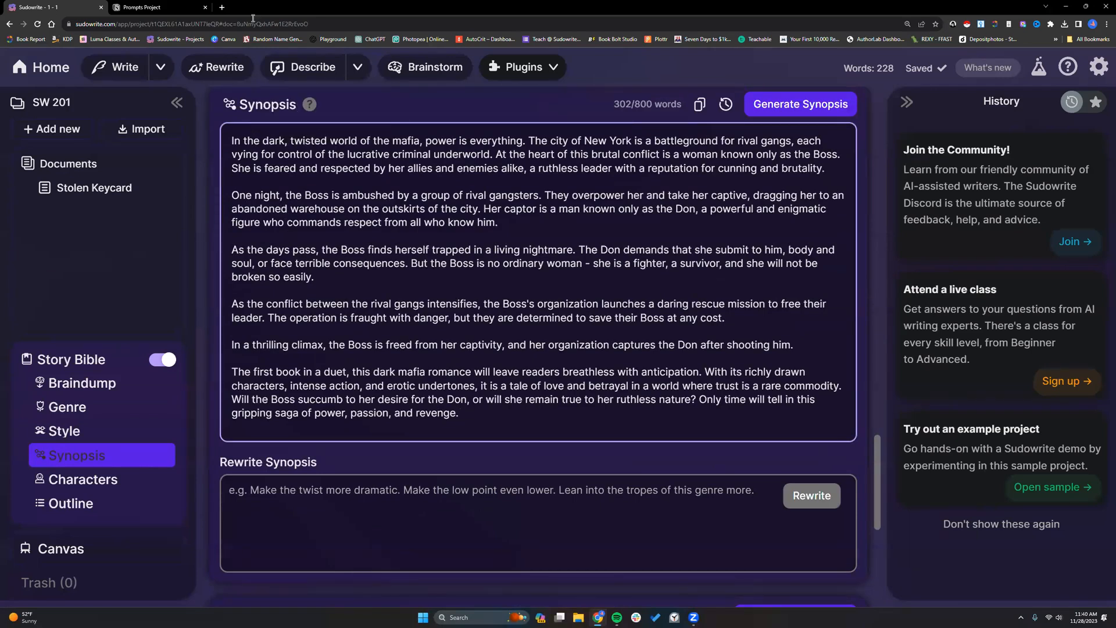
pyautogui.click(164, 7)
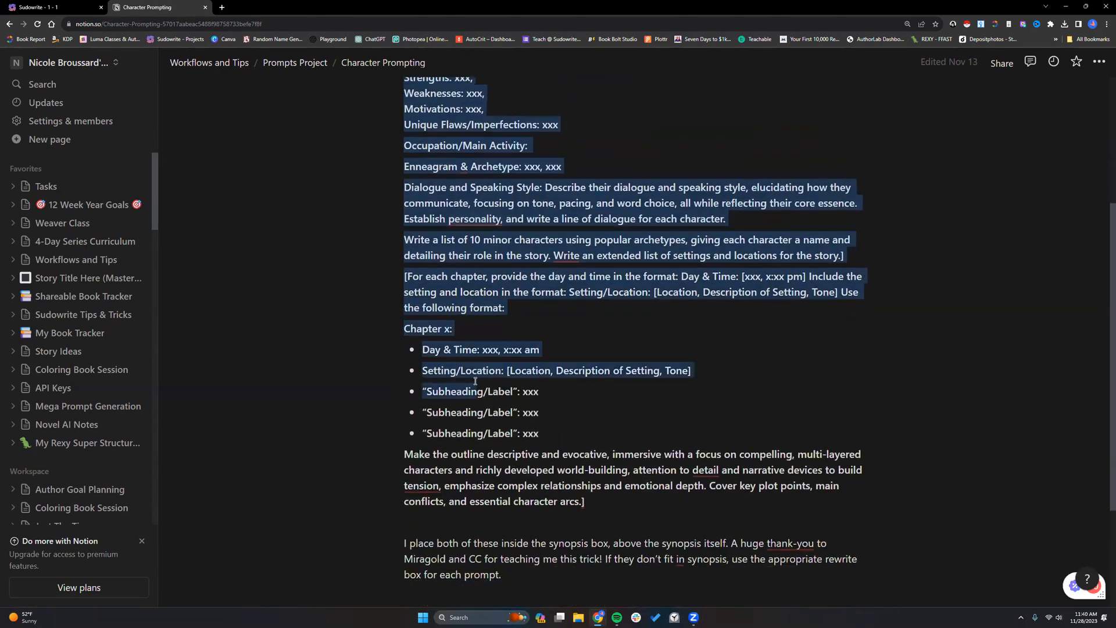
pyautogui.moveTo(475, 382); pyautogui.dragTo(587, 505)
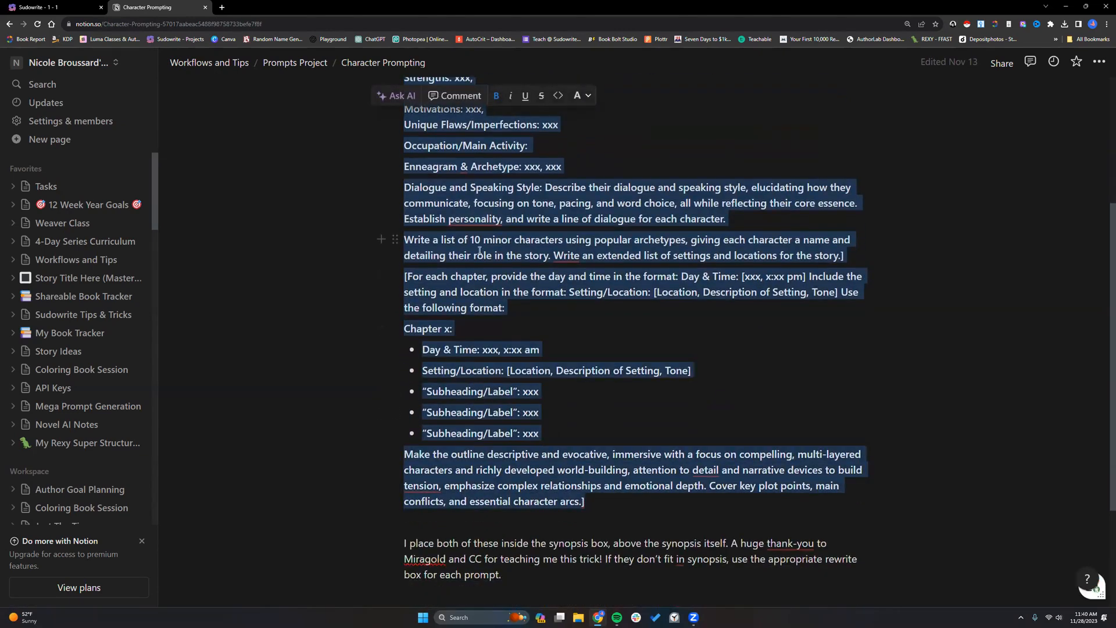
pyautogui.rightClick(485, 261)
pyautogui.click(462, 239)
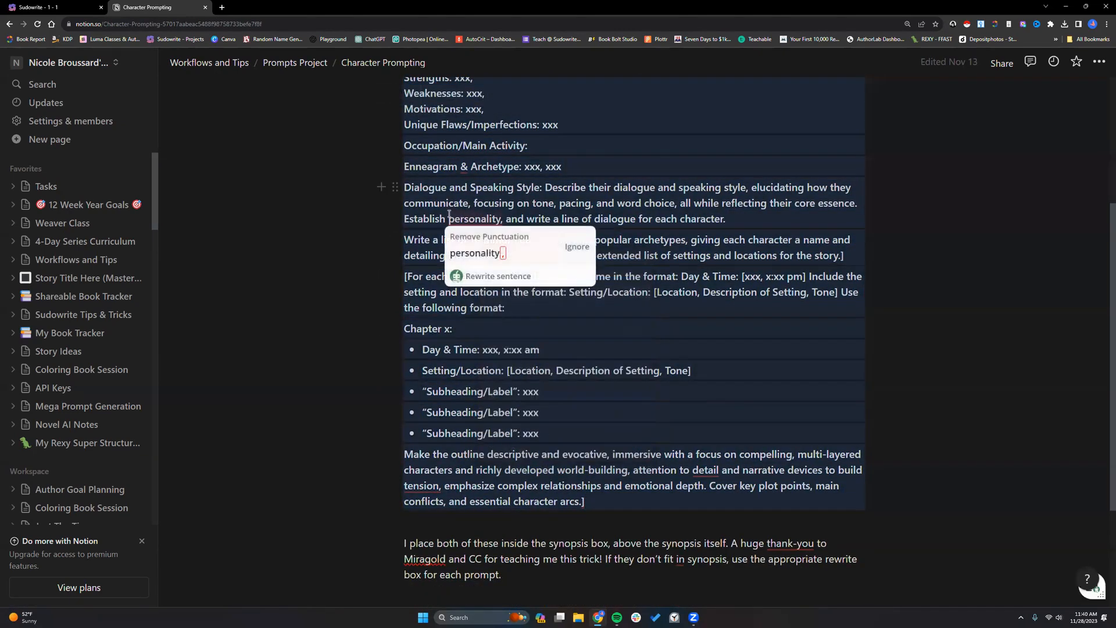
# - Paste the copied character and chapter prompts into Sudowrite's synopsis, on a new line above its first paragraph
pyautogui.press('Return')
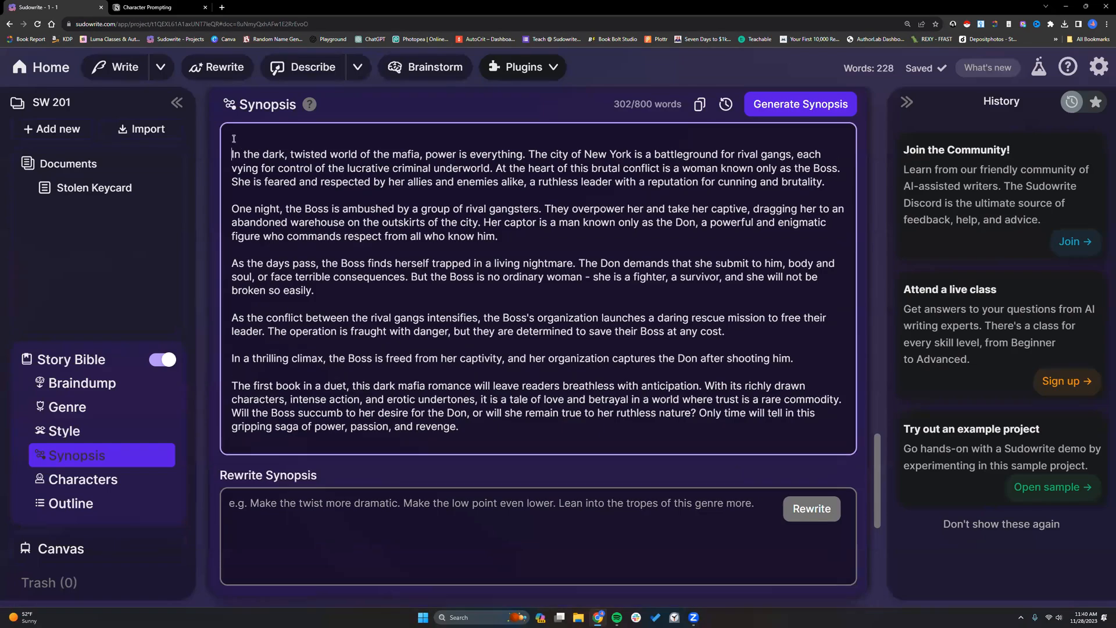
pyautogui.click(243, 140)
pyautogui.rightClick(247, 132)
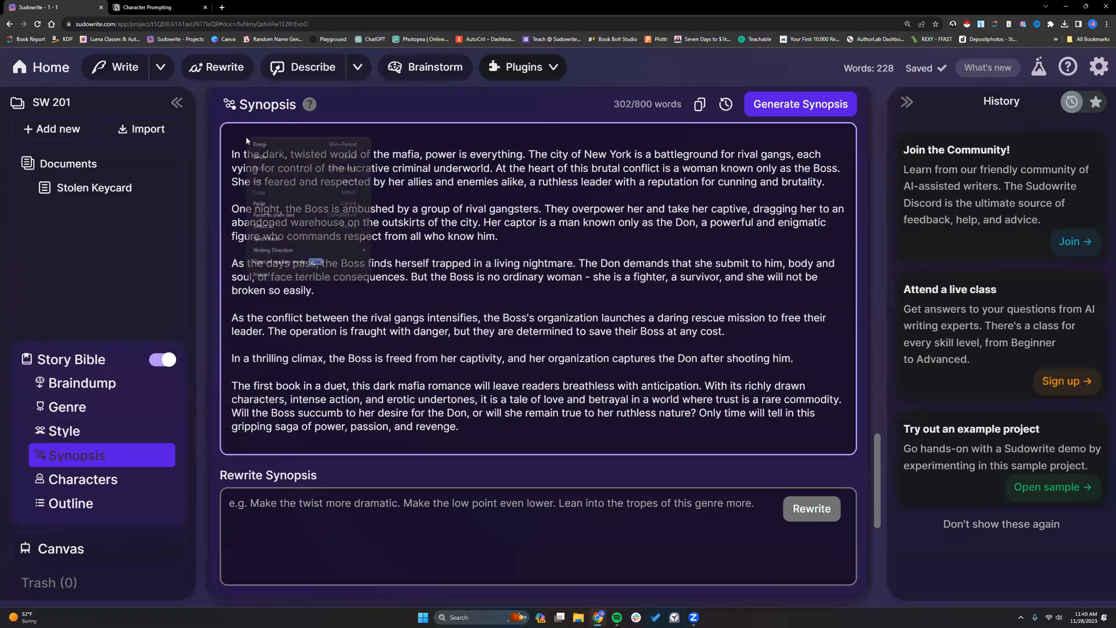
pyautogui.click(266, 204)
pyautogui.scroll(1, 267, 186)
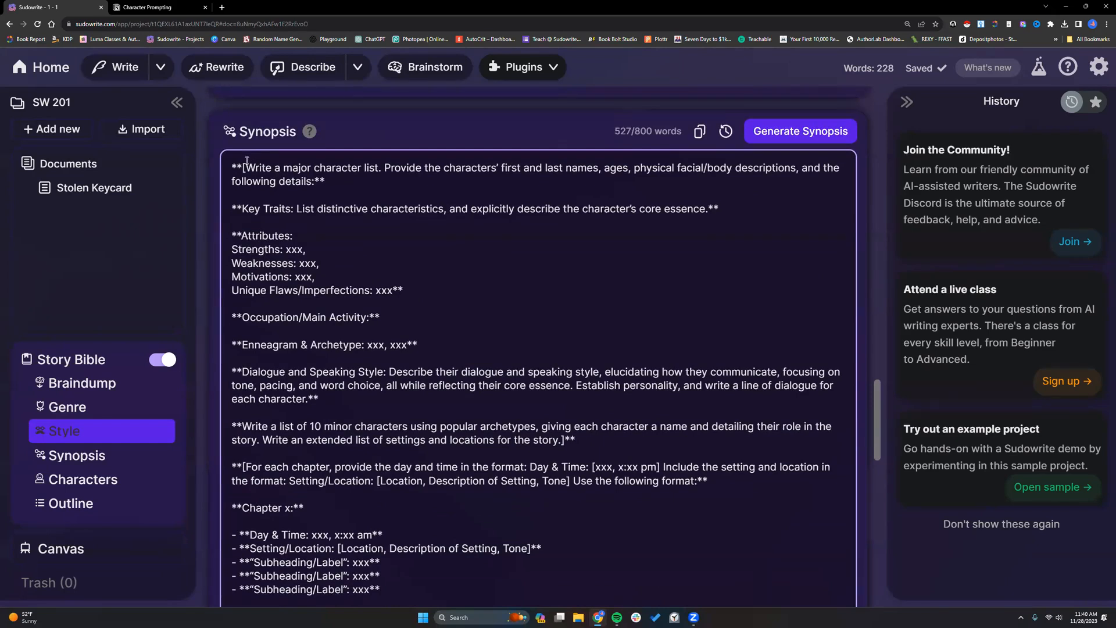
pyautogui.moveTo(242, 167); pyautogui.dragTo(623, 443)
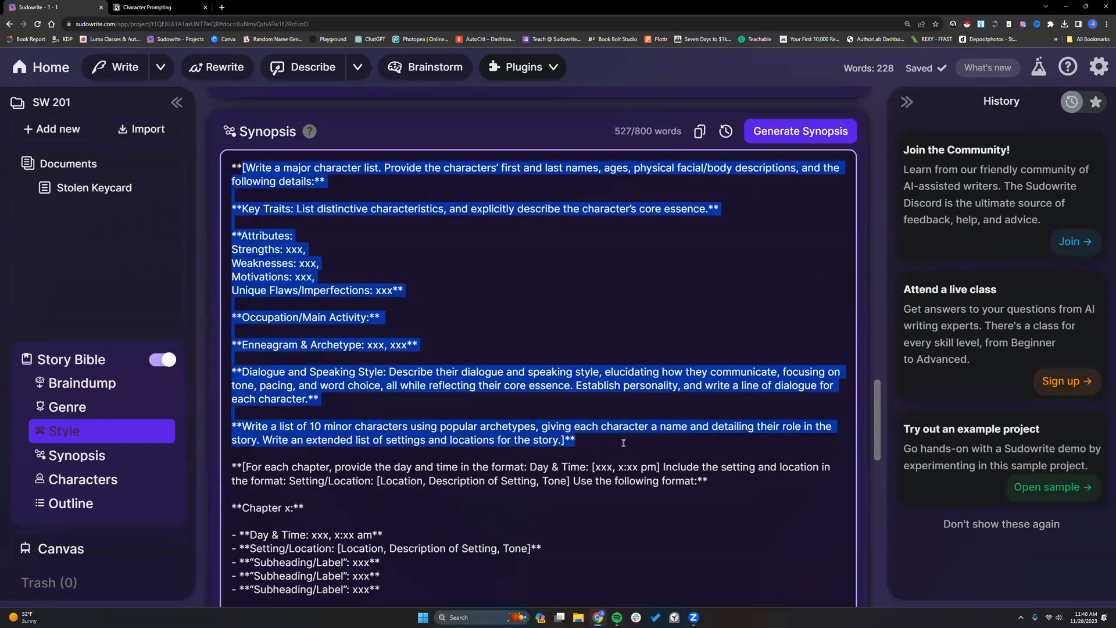
pyautogui.click(495, 403)
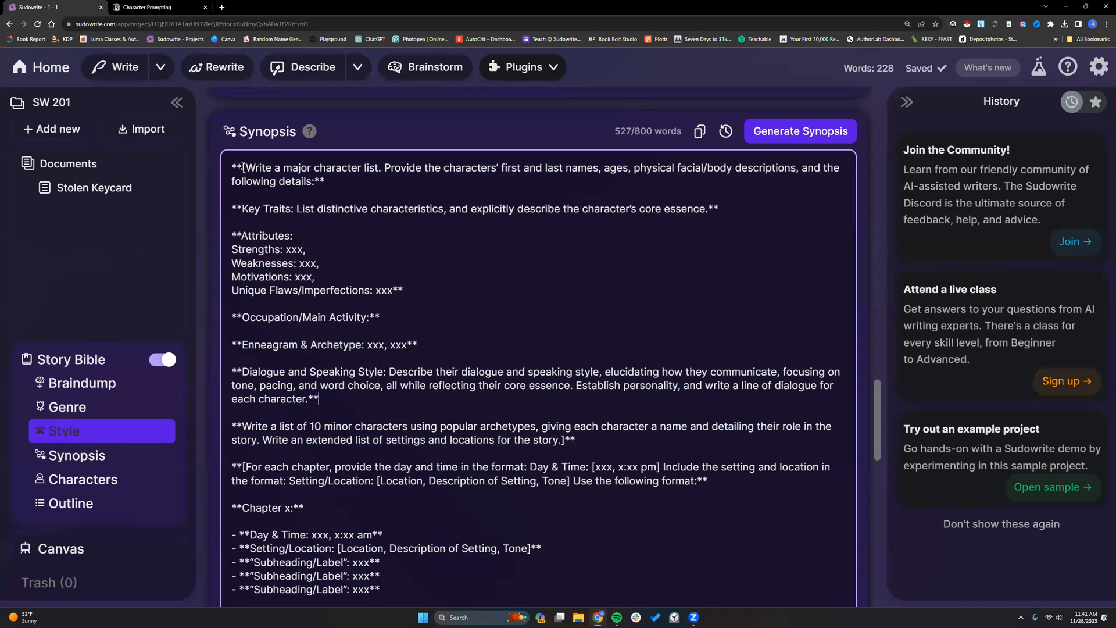
# - Examine the major-character and minor-character prompts at the start of the synopsis, including attributes, Enneagram and dialogue style
pyautogui.moveTo(232, 235); pyautogui.dragTo(410, 317)
pyautogui.click(413, 319)
pyautogui.moveTo(242, 345); pyautogui.dragTo(364, 347)
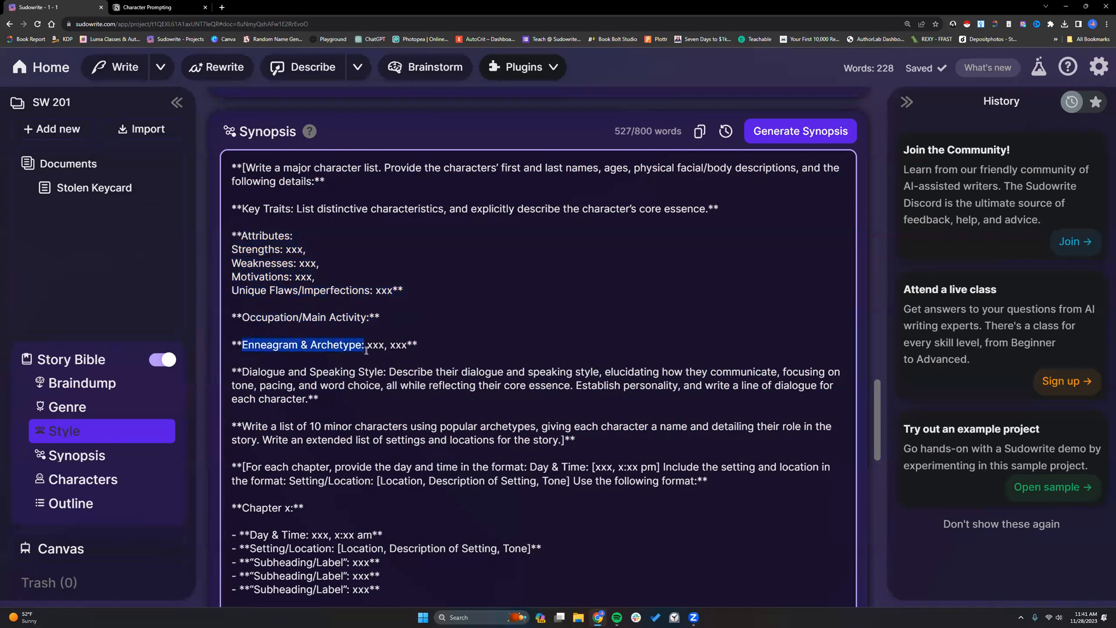
pyautogui.click(366, 385)
pyautogui.scroll(-1, 410, 386)
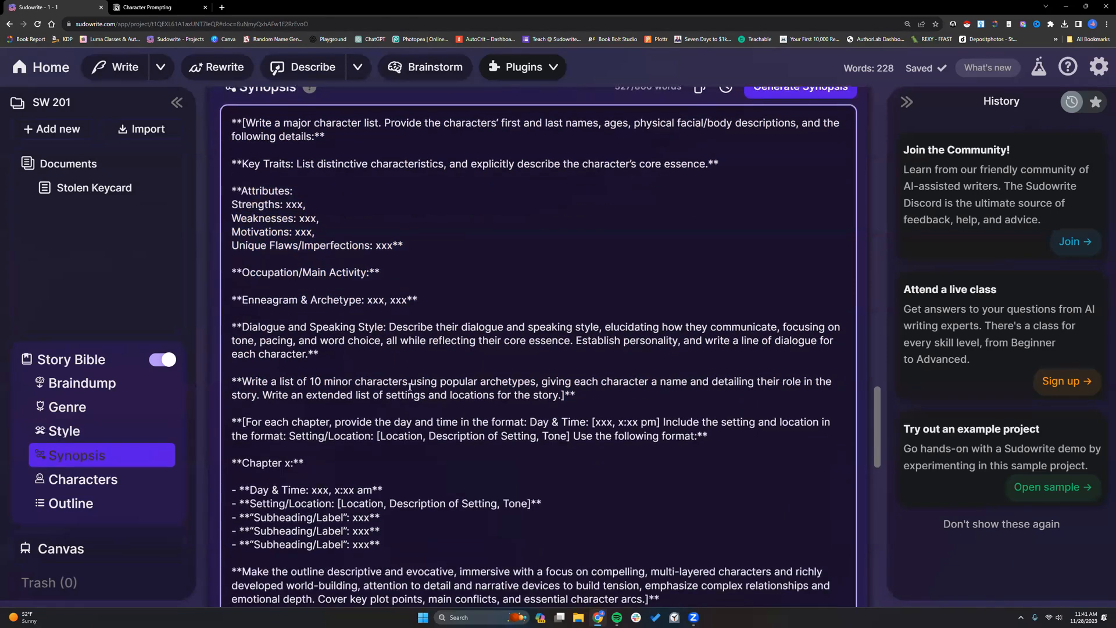
pyautogui.scroll(-3, 410, 387)
pyautogui.moveTo(312, 252); pyautogui.dragTo(412, 253)
pyautogui.click(355, 265)
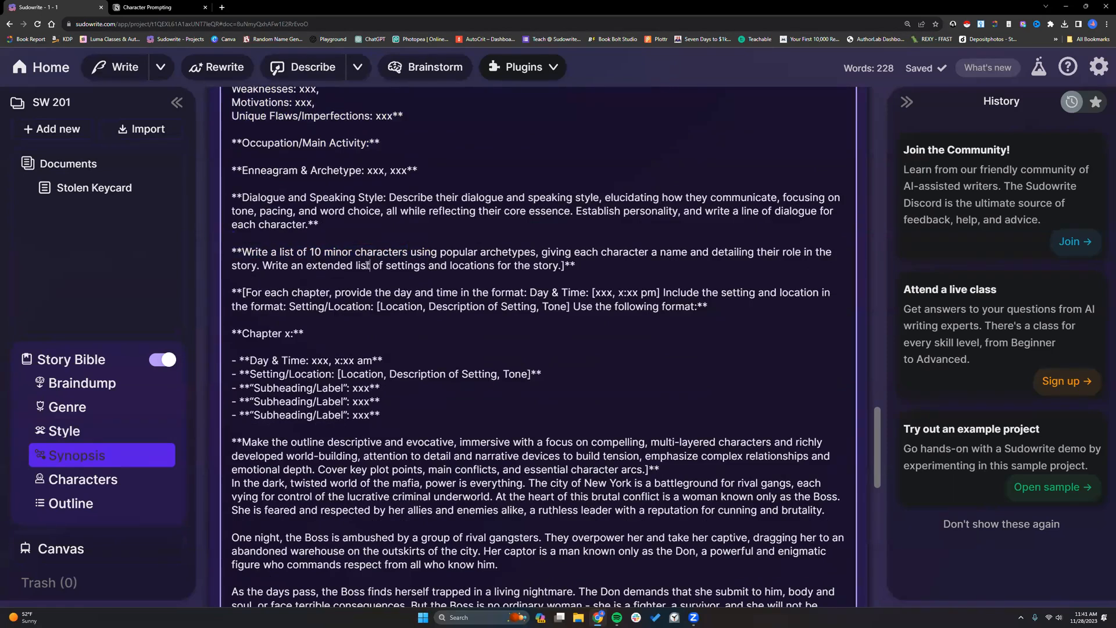
pyautogui.moveTo(242, 252); pyautogui.dragTo(586, 264)
pyautogui.click(586, 264)
# - Examine the synopsis's chapter-format prompt, covering the day and time, setting/location and subheading lines
pyautogui.moveTo(244, 292); pyautogui.dragTo(401, 413)
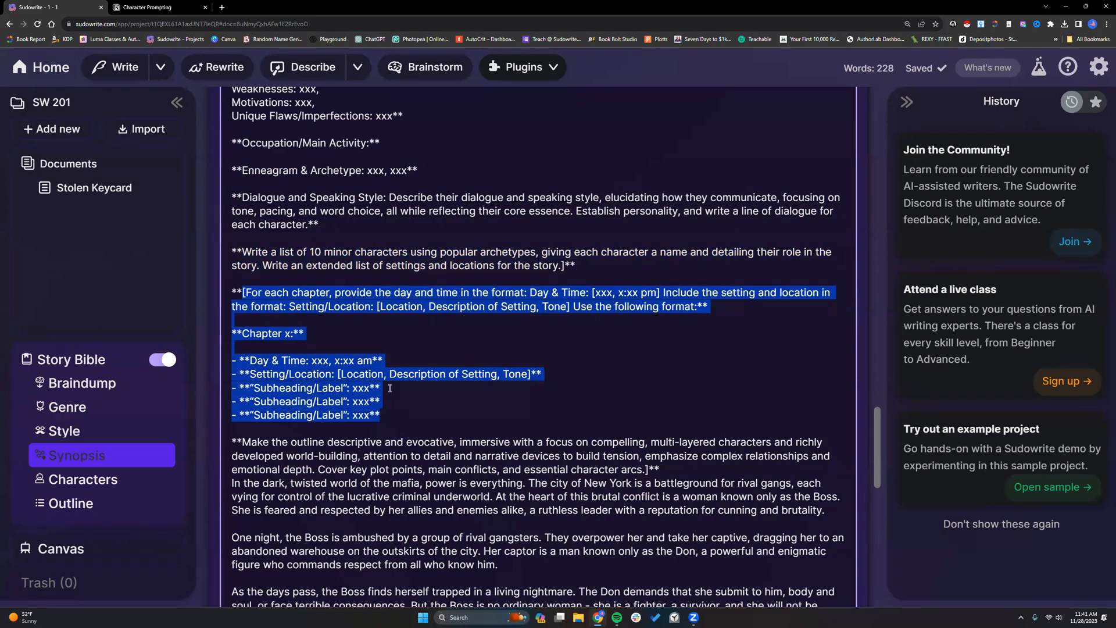
pyautogui.click(389, 388)
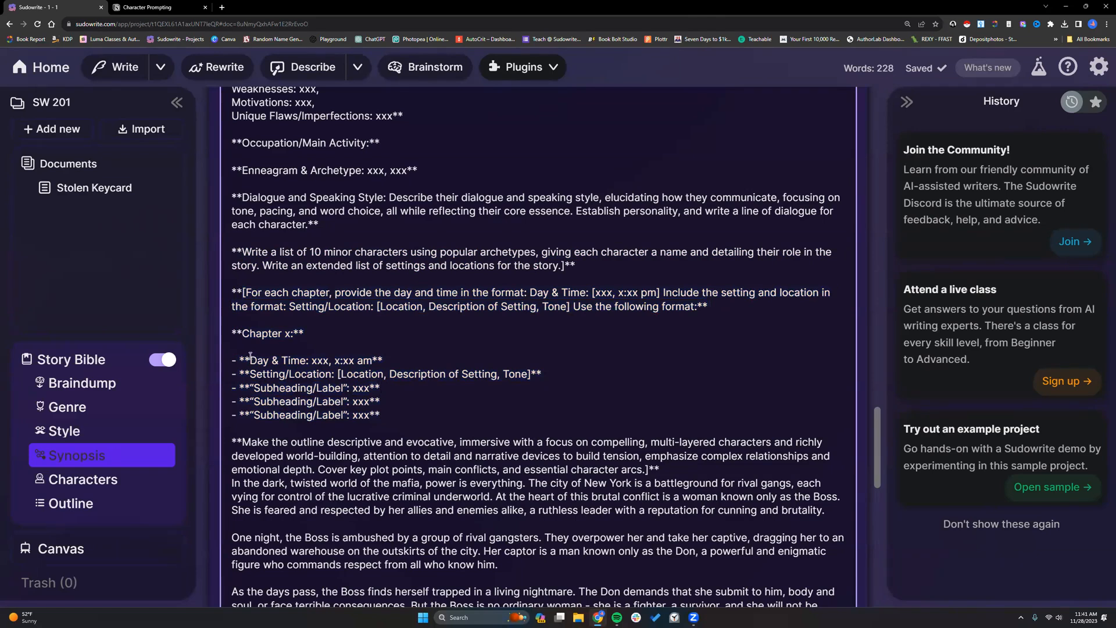
pyautogui.moveTo(250, 360); pyautogui.dragTo(392, 359)
pyautogui.moveTo(285, 375); pyautogui.dragTo(551, 378)
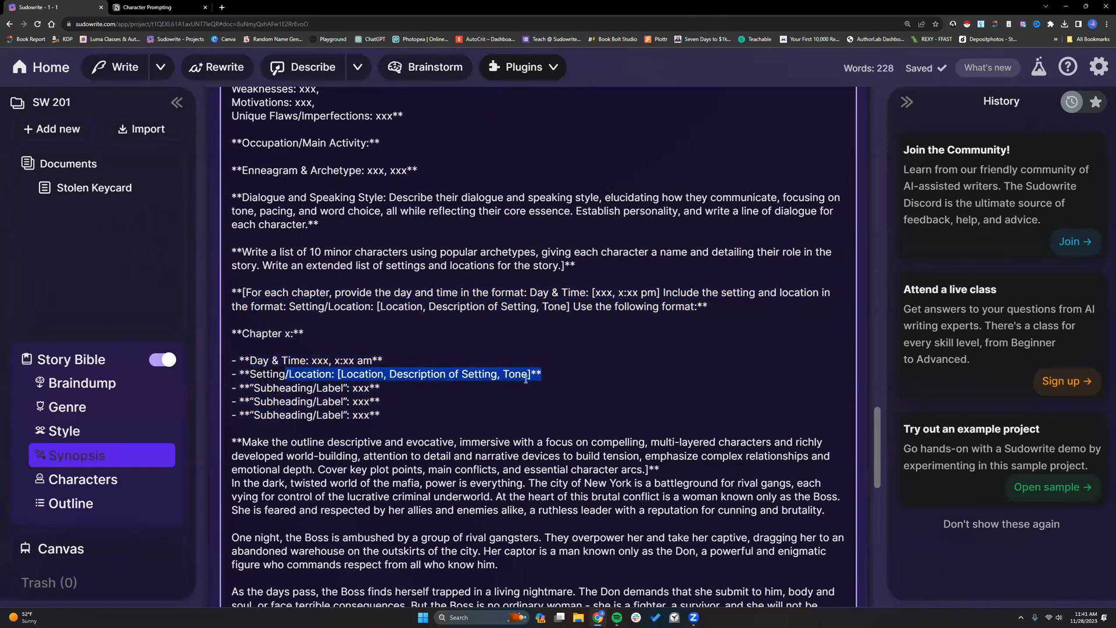
pyautogui.click(251, 388)
pyautogui.moveTo(252, 388); pyautogui.dragTo(395, 421)
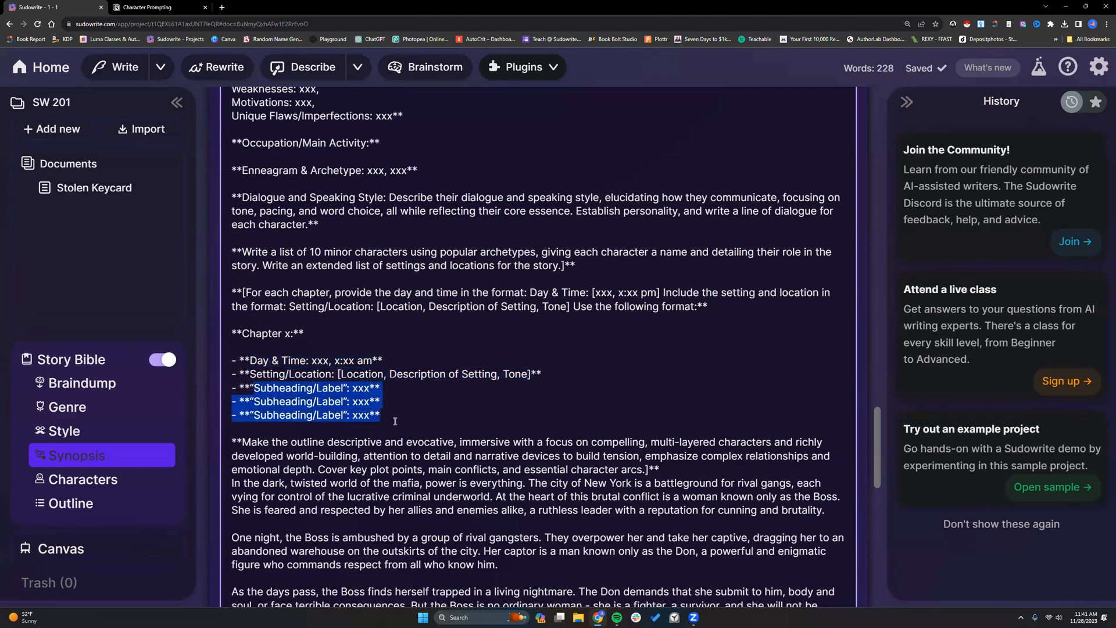
pyautogui.click(395, 421)
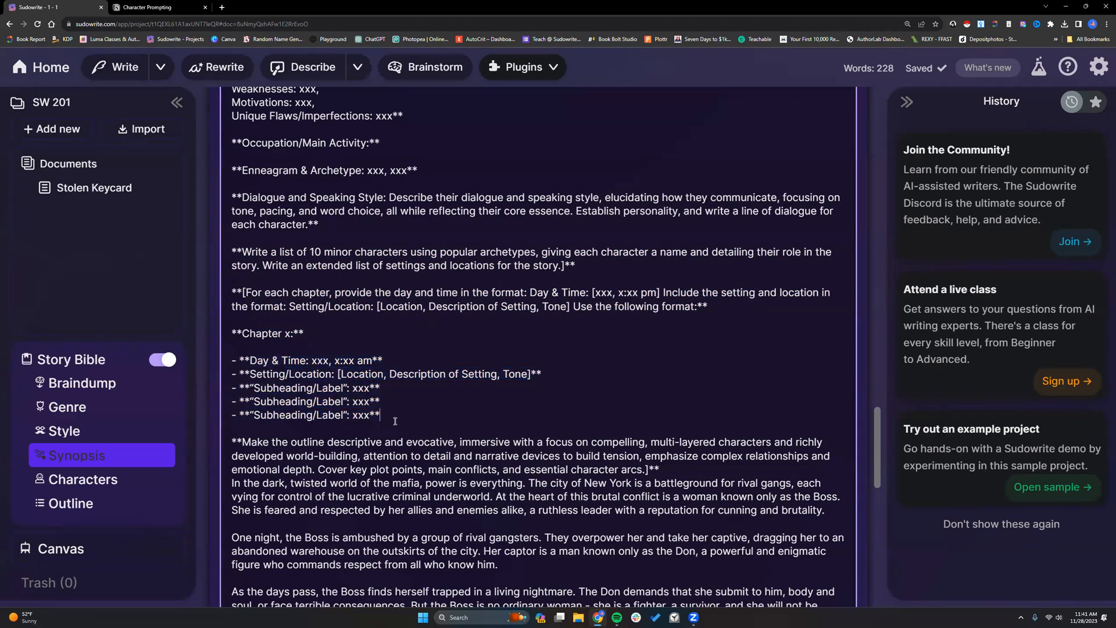
# - Insert a blank line between the end of the bracketed prompts and the synopsis's first story paragraph
pyautogui.click(669, 471)
pyautogui.press('Return')
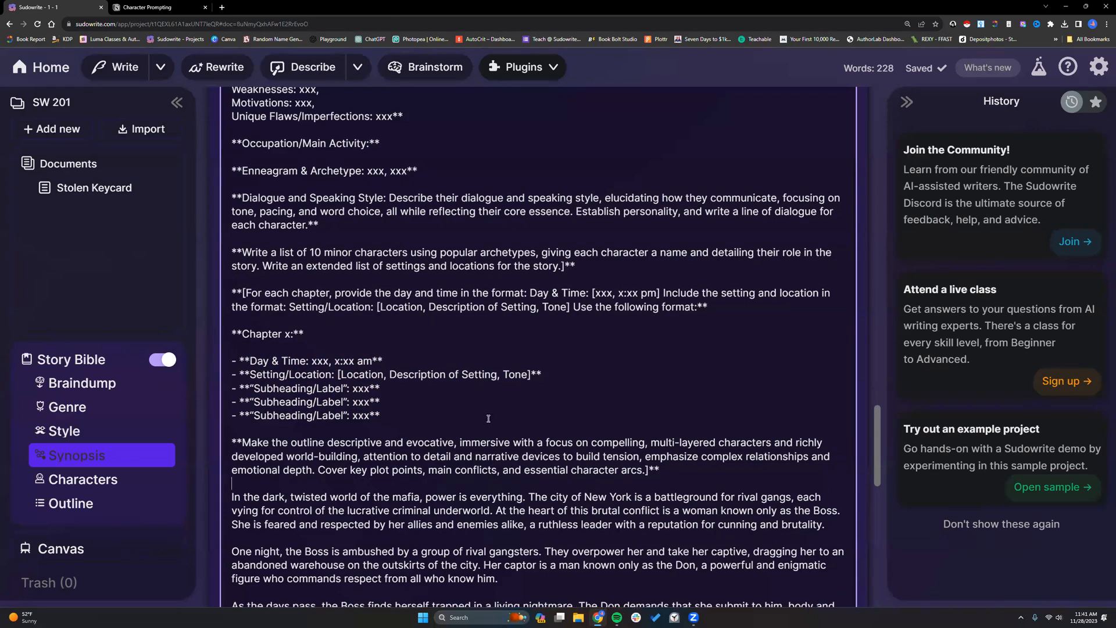
pyautogui.scroll(-3, 489, 418)
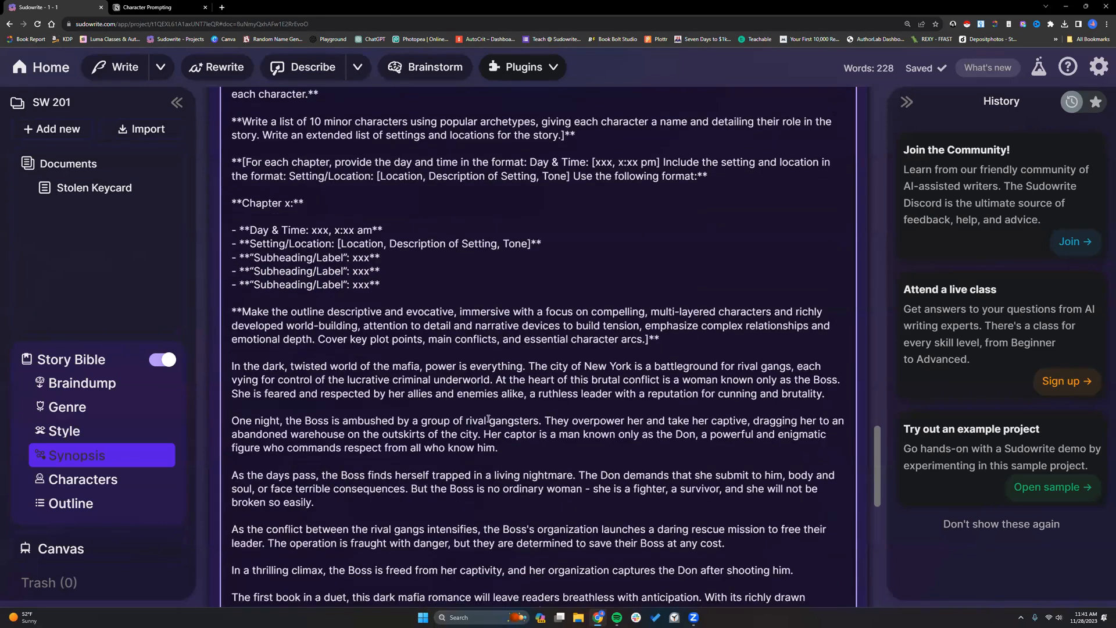
pyautogui.scroll(-5, 489, 419)
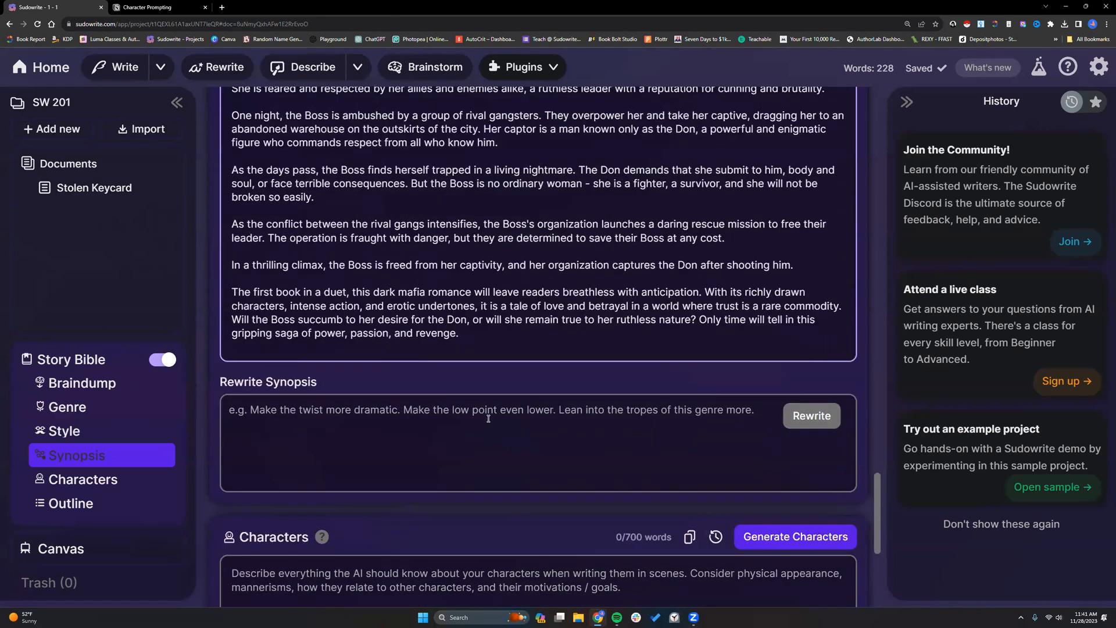
pyautogui.scroll(-1, 488, 418)
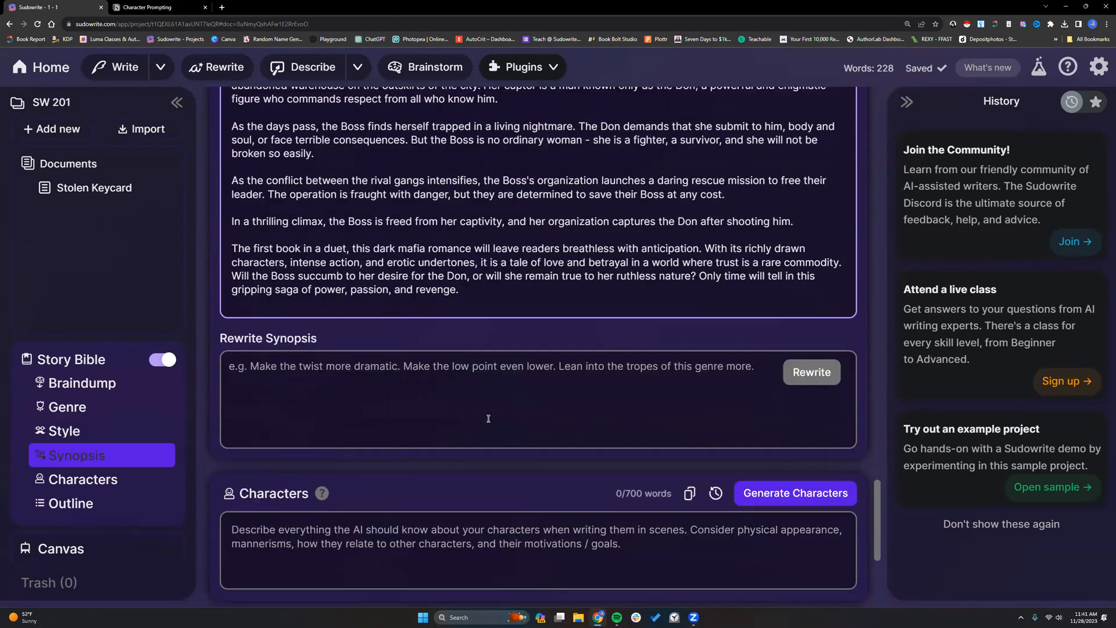
# - Fill in the Story Bible's genre as "dark romanticism, mafia", checking what the Genre and Style sections affect
pyautogui.scroll(12, 488, 419)
pyautogui.click(314, 364)
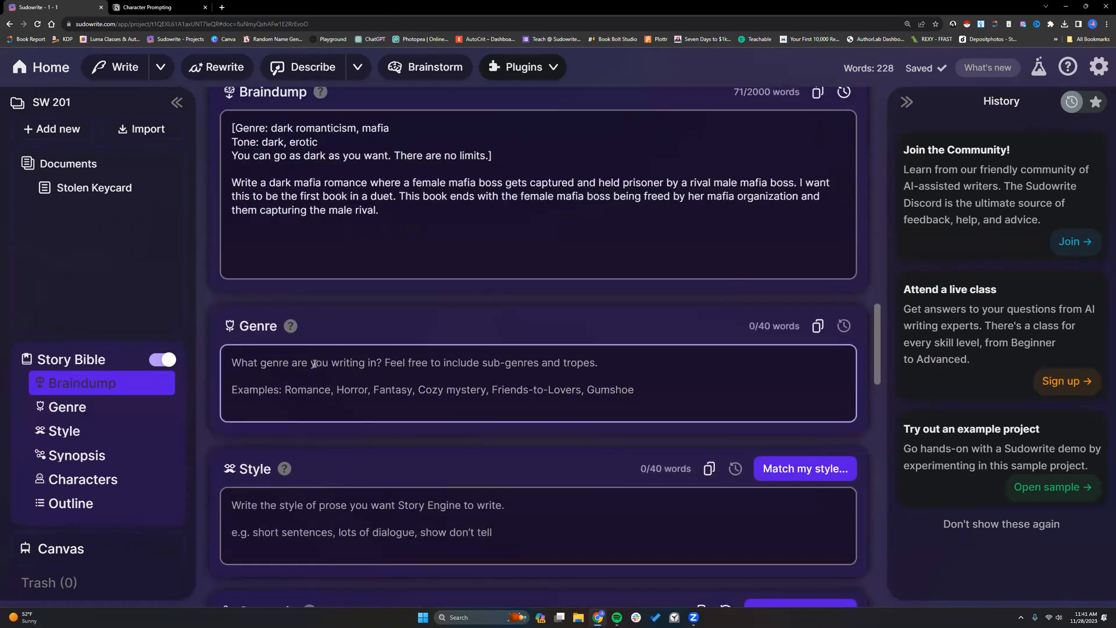
pyautogui.write('dark')
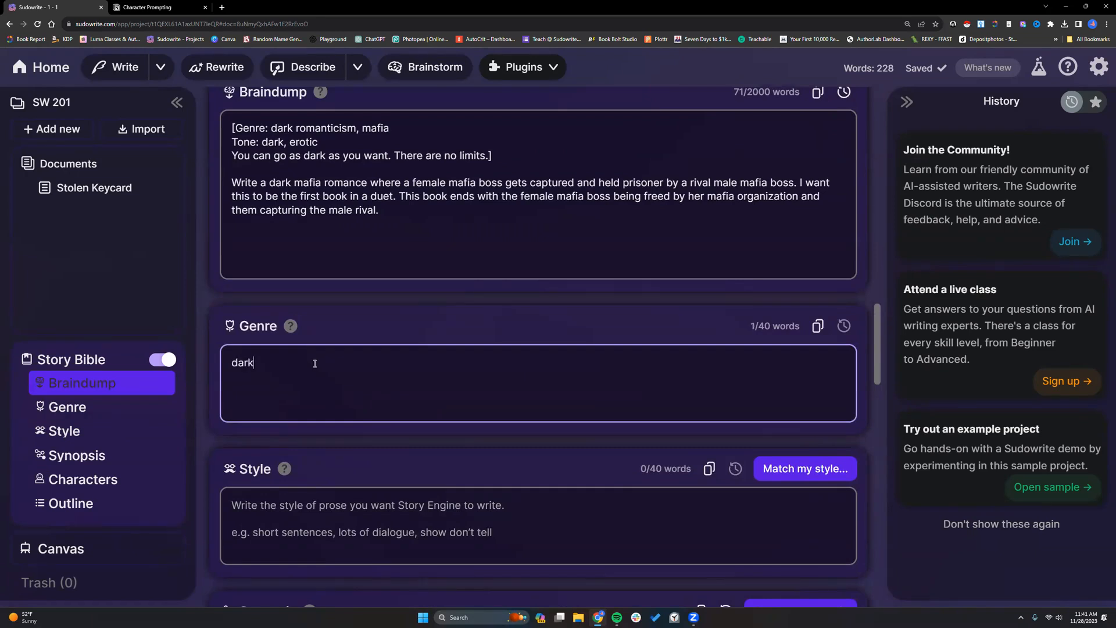
pyautogui.moveTo(320, 95)
pyautogui.moveTo(289, 328)
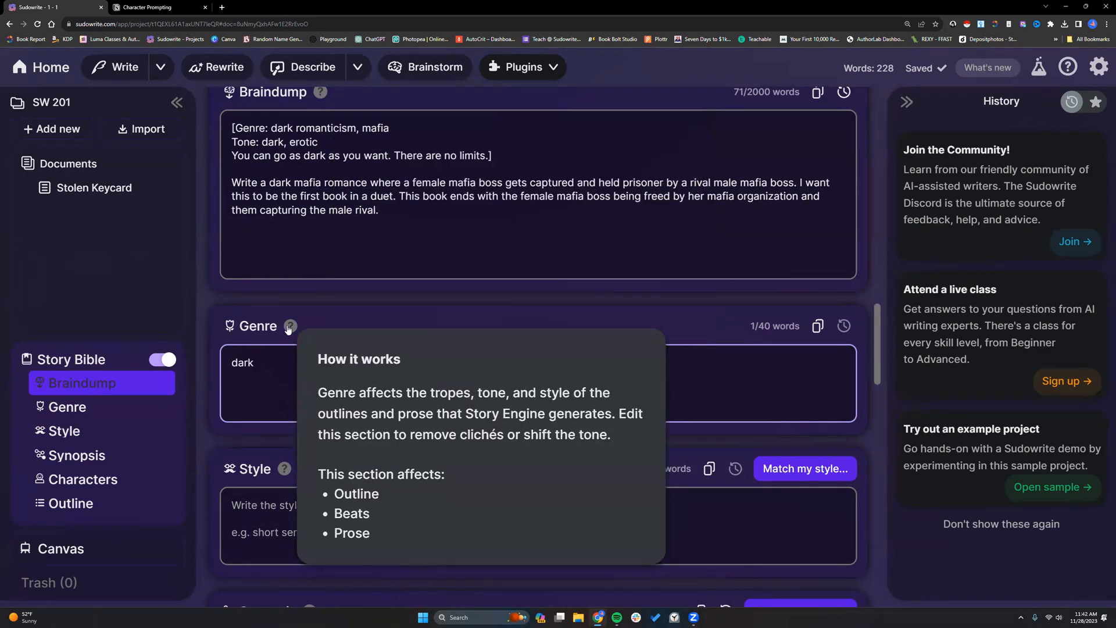
pyautogui.scroll(-6, 291, 458)
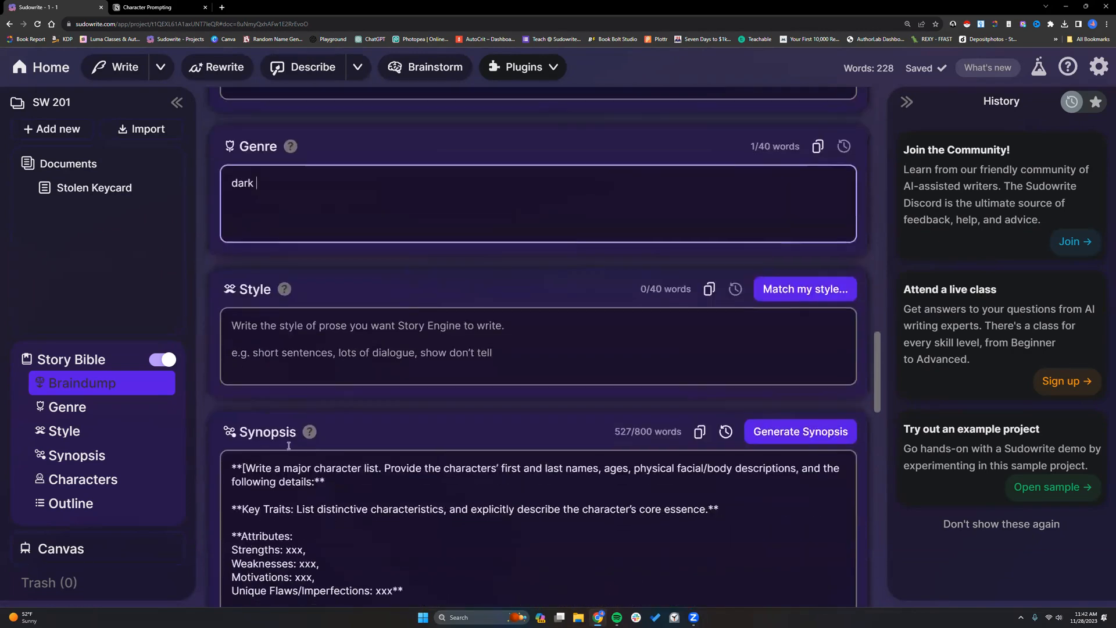
pyautogui.moveTo(288, 124)
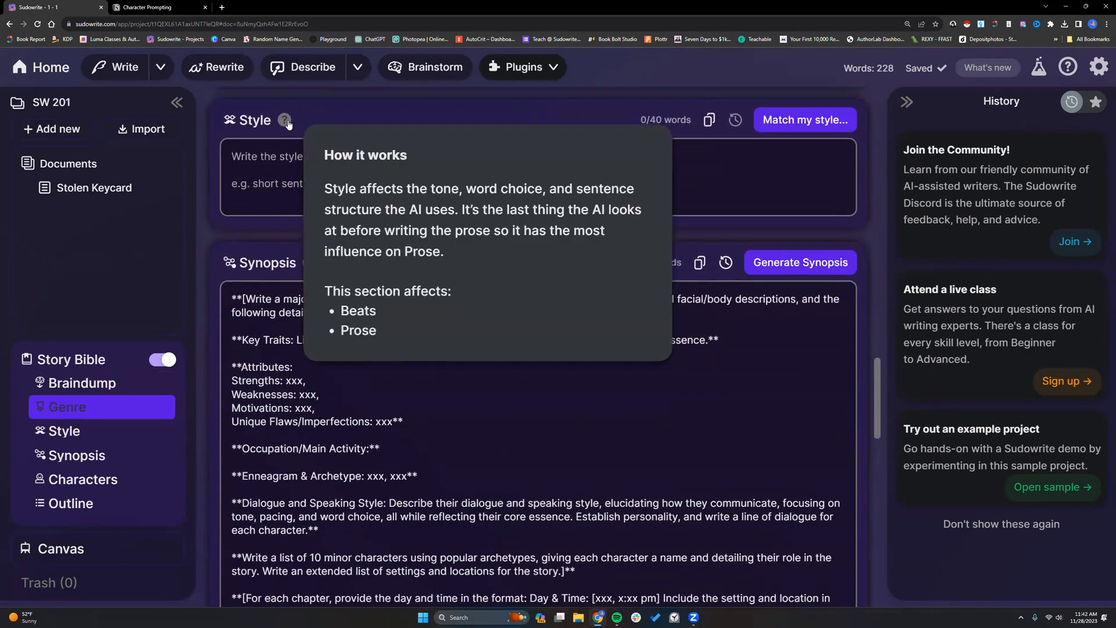
pyautogui.scroll(4, 337, 349)
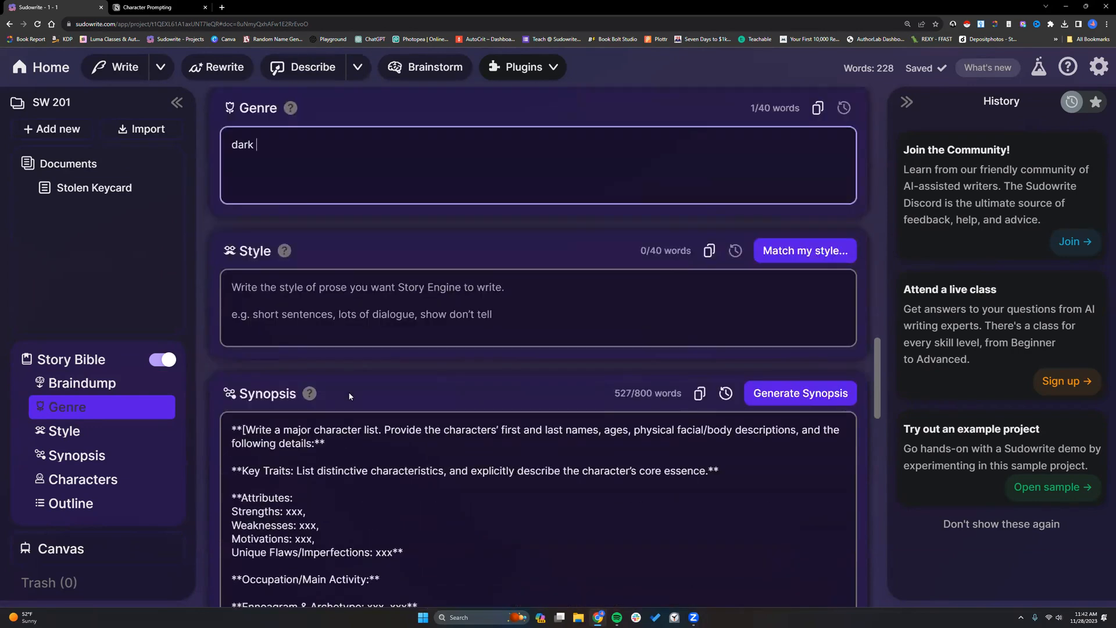
pyautogui.click(313, 265)
pyautogui.write('romanticism, mafia')
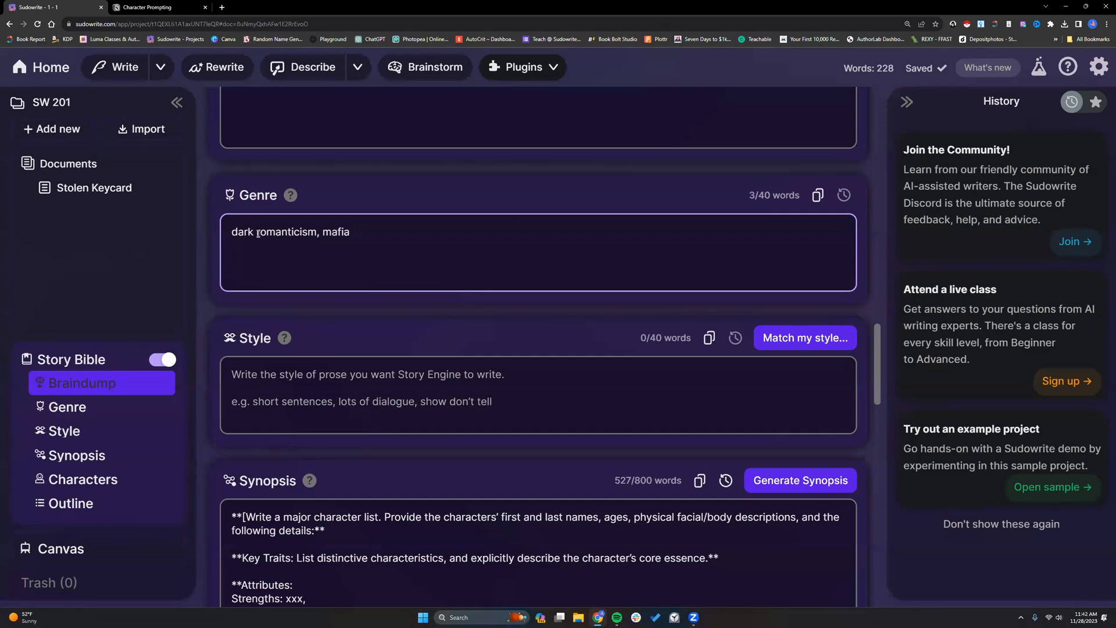
pyautogui.moveTo(230, 233); pyautogui.dragTo(318, 232)
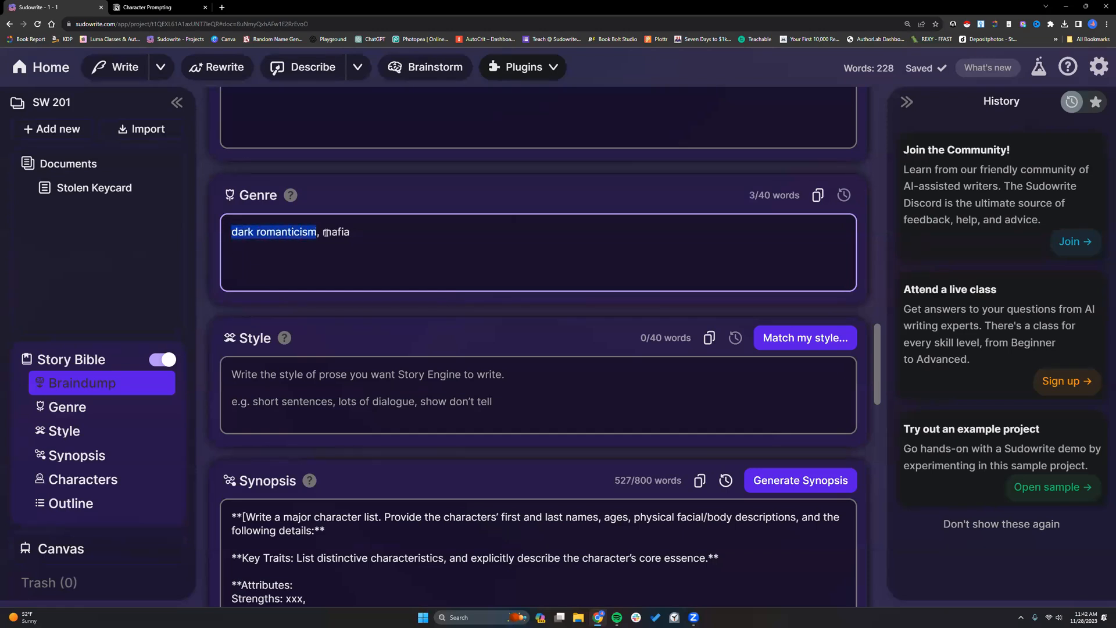
pyautogui.click(358, 232)
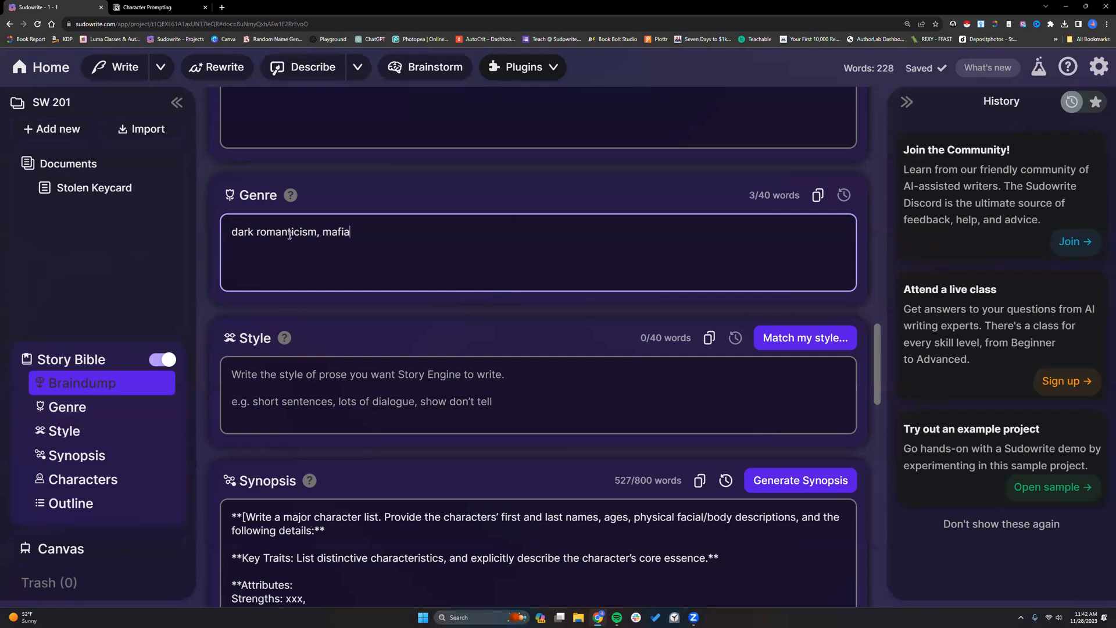
pyautogui.moveTo(258, 232); pyautogui.dragTo(316, 233)
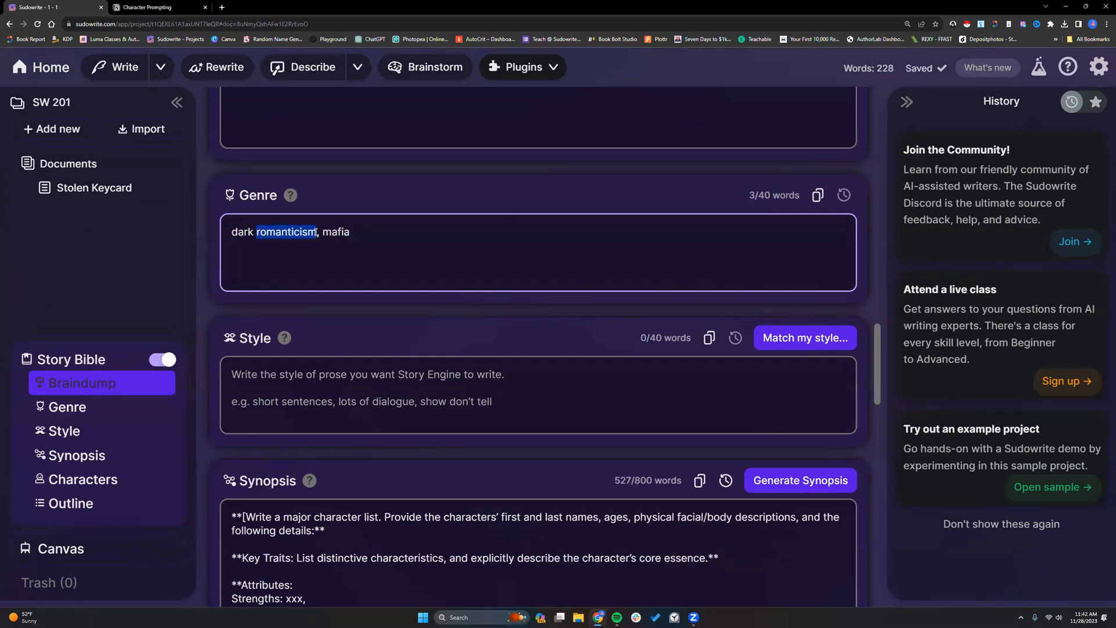
pyautogui.click(382, 234)
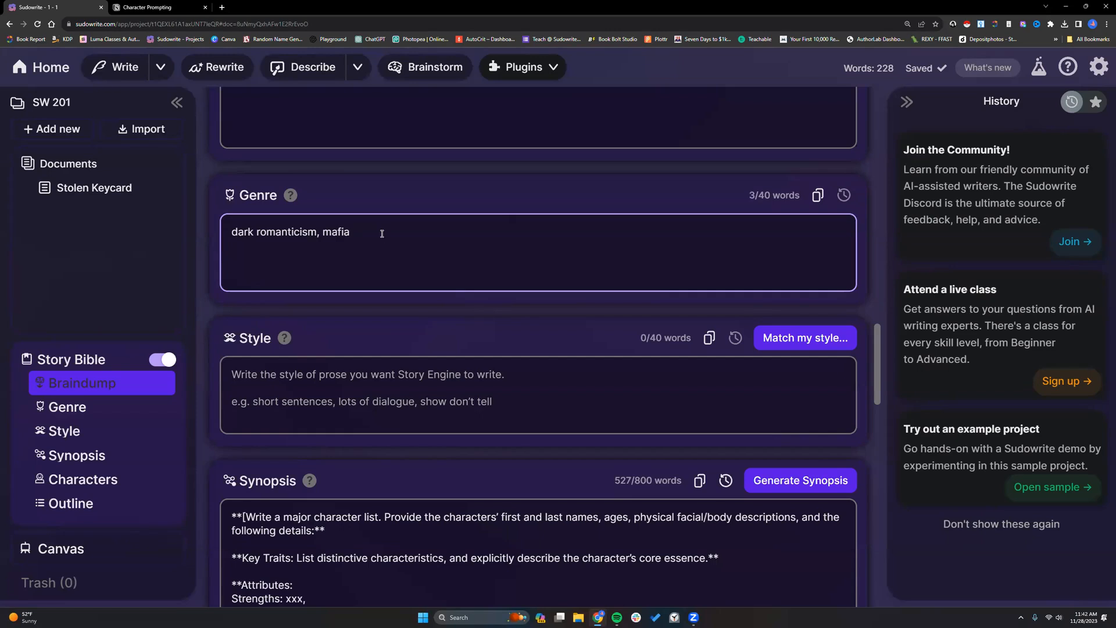
# - Try listing "action" and "thriller" on separate lines below the existing genre text
pyautogui.press('Return')
pyautogui.write('action fiction')
pyautogui.press('BackSpace')
pyautogui.press('BackSpace')
pyautogui.press('BackSpace')
pyautogui.press('BackSpace')
pyautogui.press('BackSpace')
pyautogui.press('BackSpace')
pyautogui.press('BackSpace')
pyautogui.press('Return')
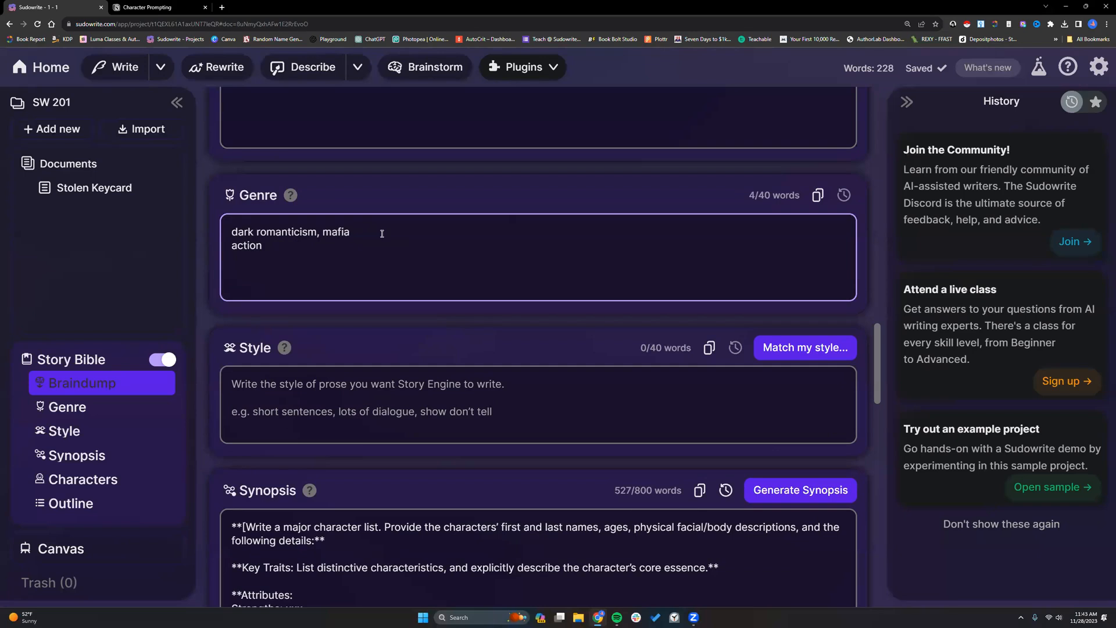
pyautogui.write('thriller')
pyautogui.moveTo(232, 244); pyautogui.dragTo(266, 264)
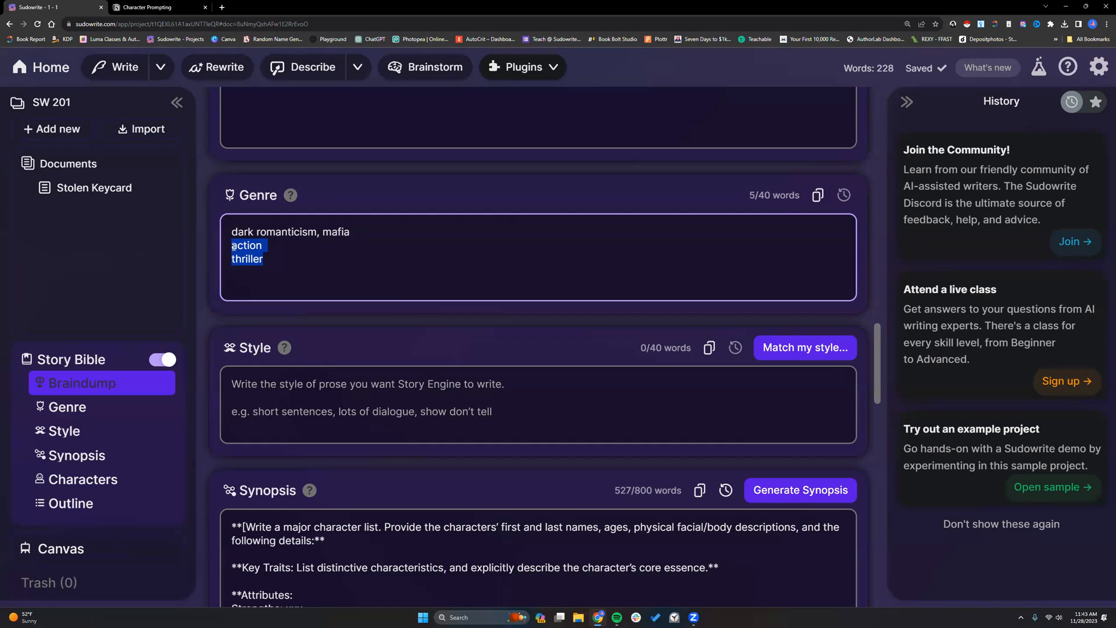
pyautogui.press('BackSpace')
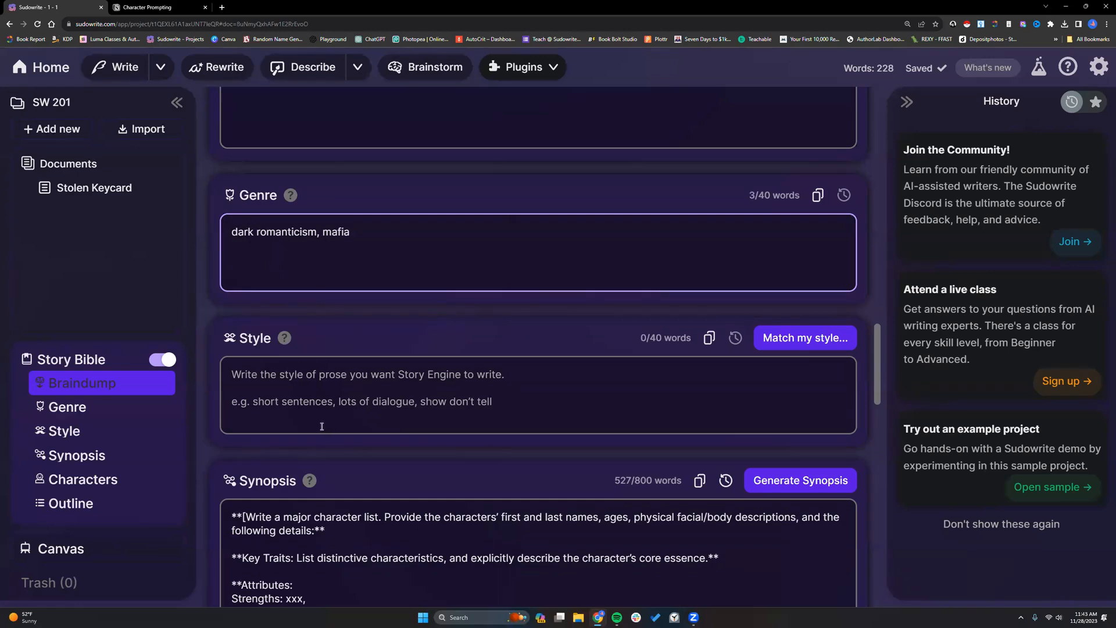
pyautogui.moveTo(231, 232); pyautogui.dragTo(356, 233)
pyautogui.click(356, 233)
# - Fill in the Story Bible's style as "first-person, present tense"
pyautogui.moveTo(286, 339)
pyautogui.click(293, 382)
pyautogui.write('third')
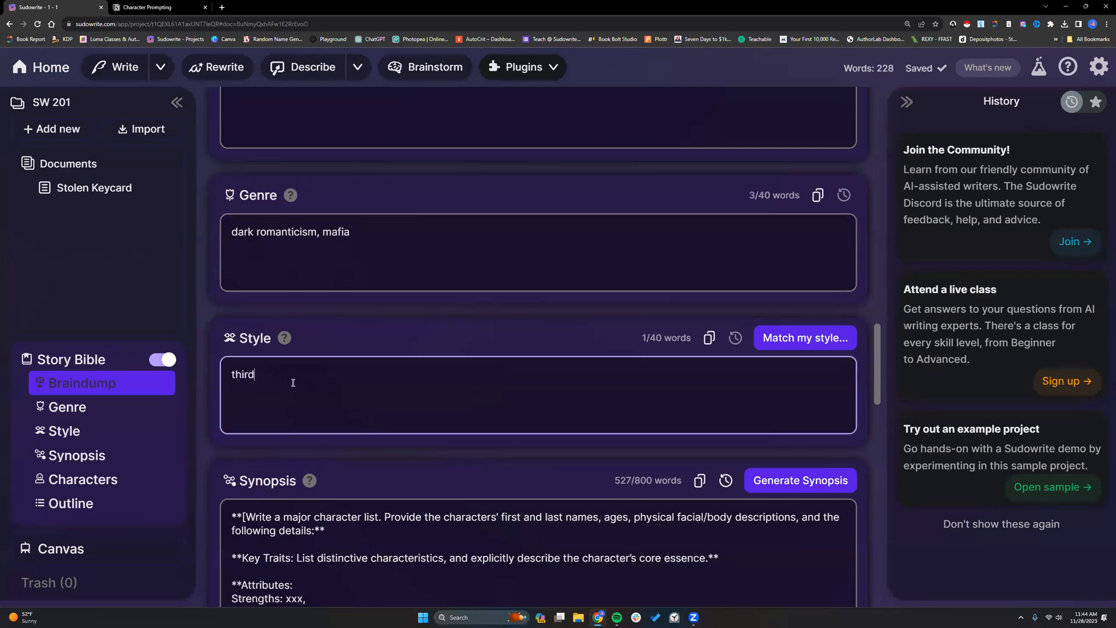
pyautogui.press('BackSpace')
pyautogui.press('BackSpace')
pyautogui.press('BackSpace')
pyautogui.press('BackSpace')
pyautogui.press('BackSpace')
pyautogui.write('first-person, present tense')
pyautogui.click(312, 255)
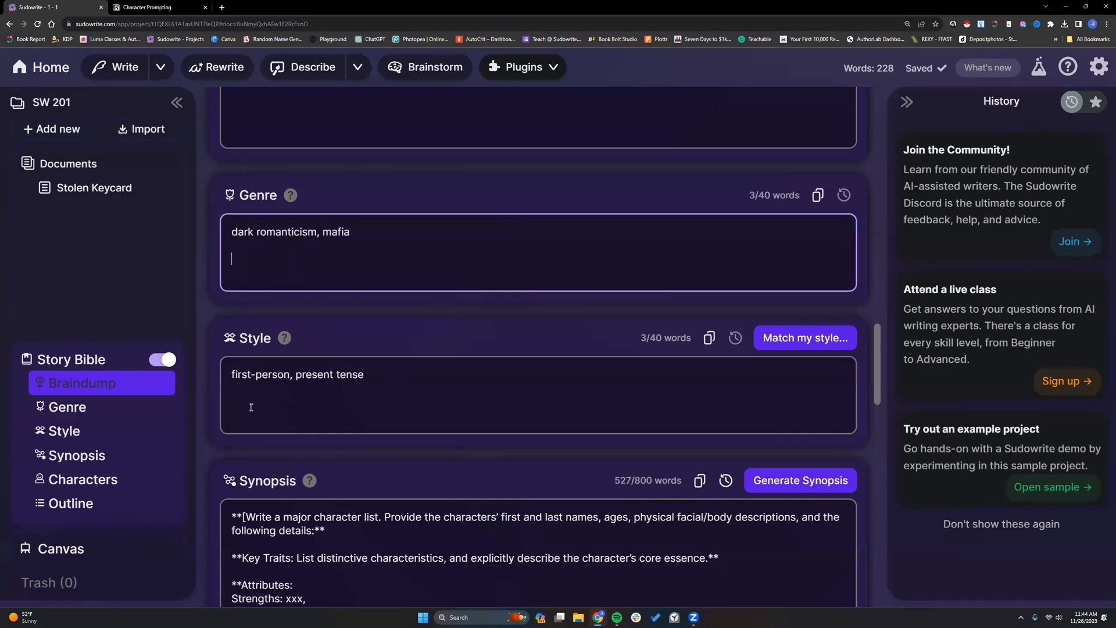
# - Examine the line-by-line layout of the attributes in the synopsis's character prompt
pyautogui.scroll(-2, 234, 403)
pyautogui.moveTo(232, 386); pyautogui.dragTo(440, 514)
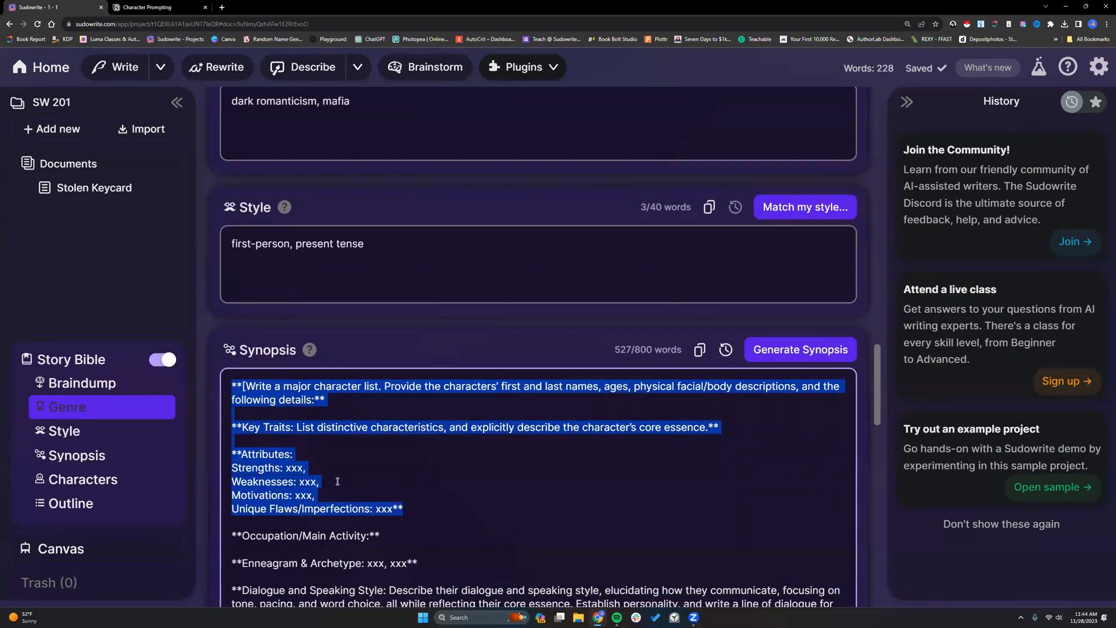
pyautogui.moveTo(227, 465); pyautogui.dragTo(431, 518)
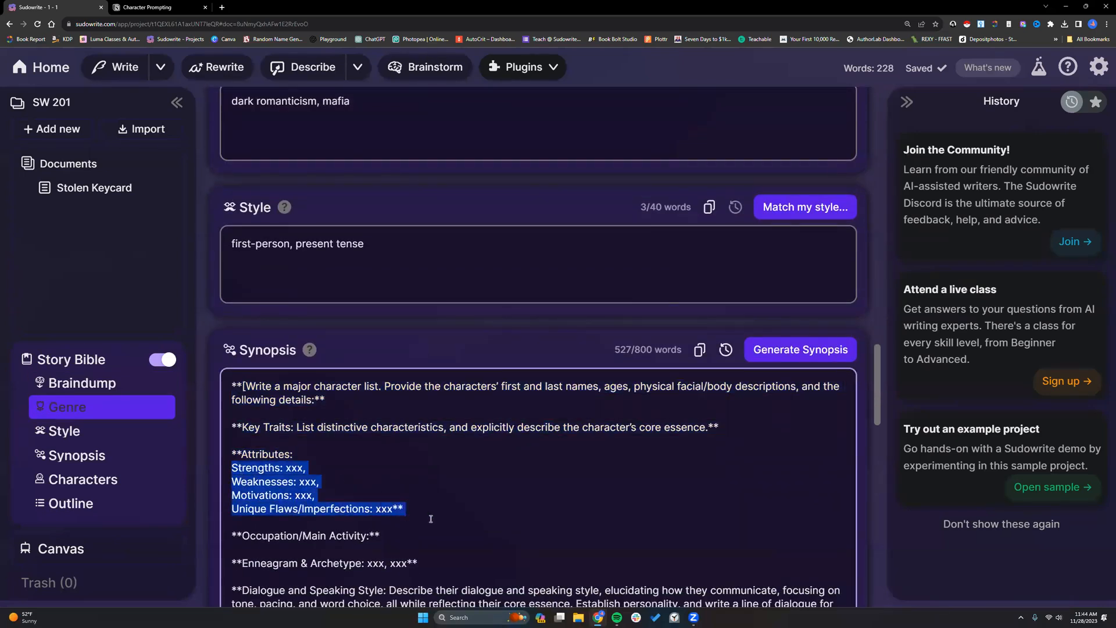
pyautogui.click(234, 388)
pyautogui.moveTo(238, 394); pyautogui.dragTo(296, 459)
pyautogui.moveTo(403, 509); pyautogui.dragTo(228, 467)
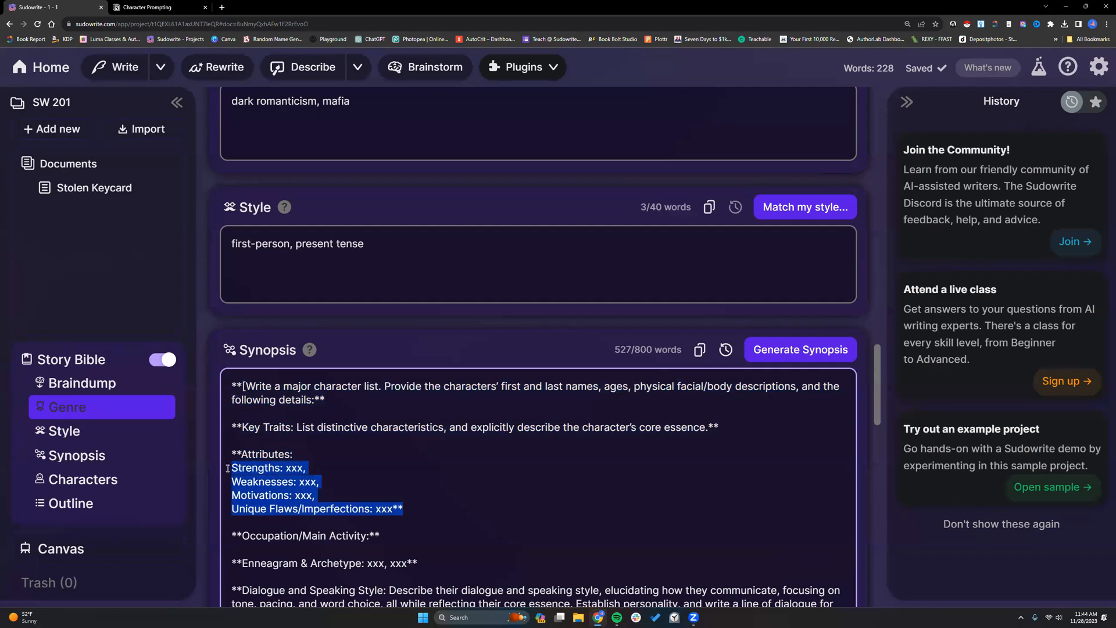
pyautogui.click(258, 444)
# - Move "mafia" onto its own line in the genre text, below "dark romanticism,"
pyautogui.scroll(1, 302, 150)
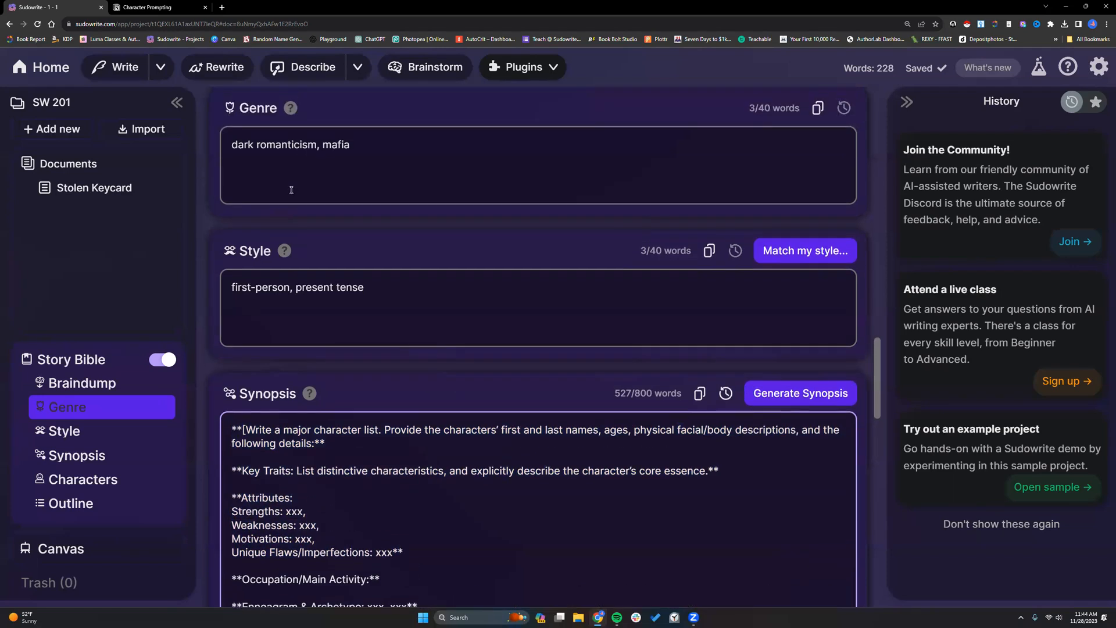
pyautogui.click(322, 145)
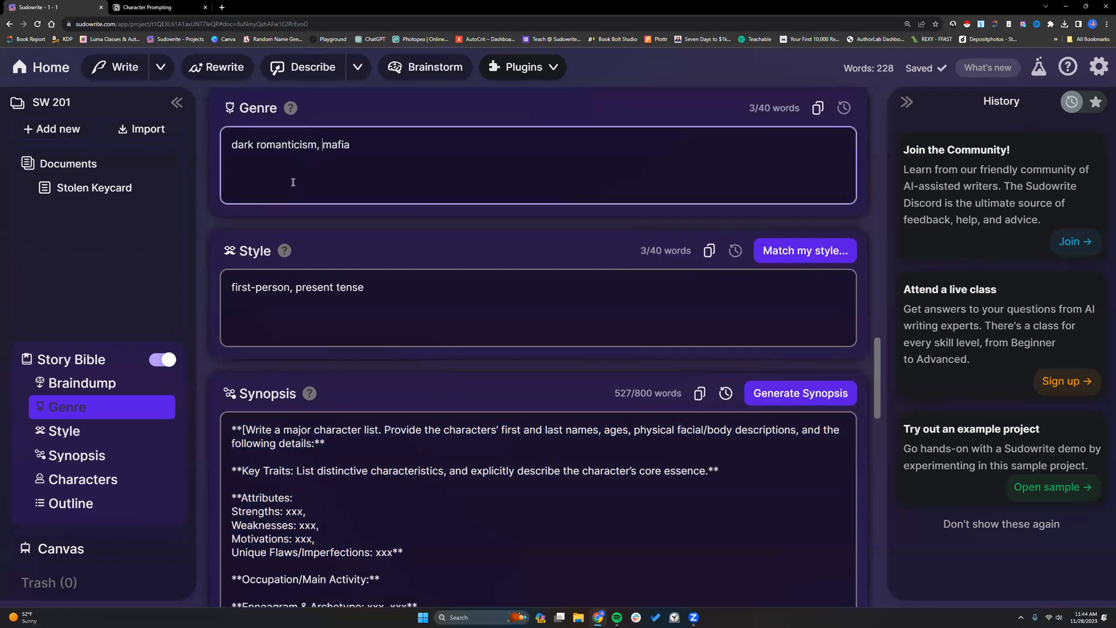
pyautogui.press('Return')
# - Try splitting the style text so that "present tense" sits on its own line
pyautogui.click(296, 296)
pyautogui.press('Return')
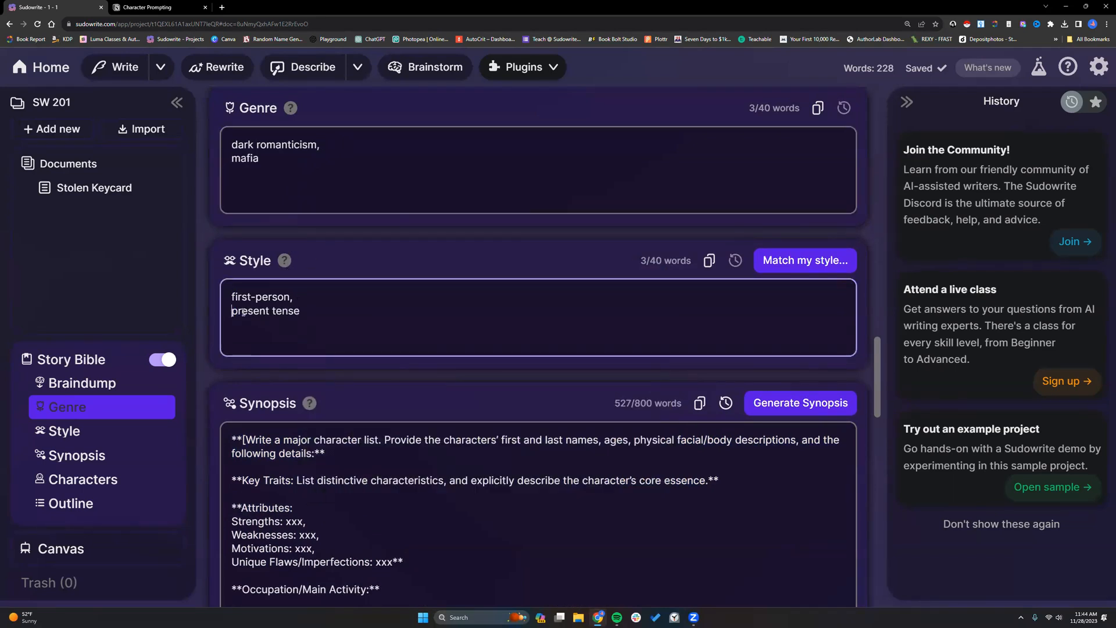
pyautogui.hotkey('shift', 'End')
pyautogui.click(314, 309)
pyautogui.hotkey('ctrl', 'z')
pyautogui.moveTo(640, 261); pyautogui.dragTo(665, 261)
pyautogui.click(306, 298)
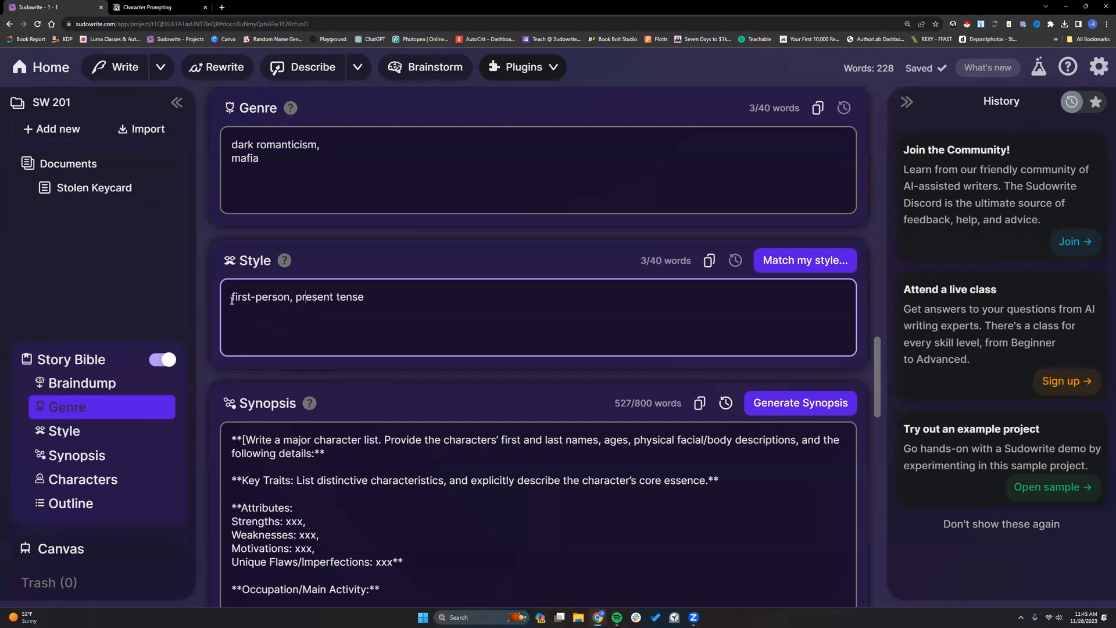
# - Hyphenate the Story Bible's style text so it reads "first-person, present-tense"
pyautogui.moveTo(232, 298); pyautogui.dragTo(370, 297)
pyautogui.click(256, 298)
pyautogui.press('BackSpace')
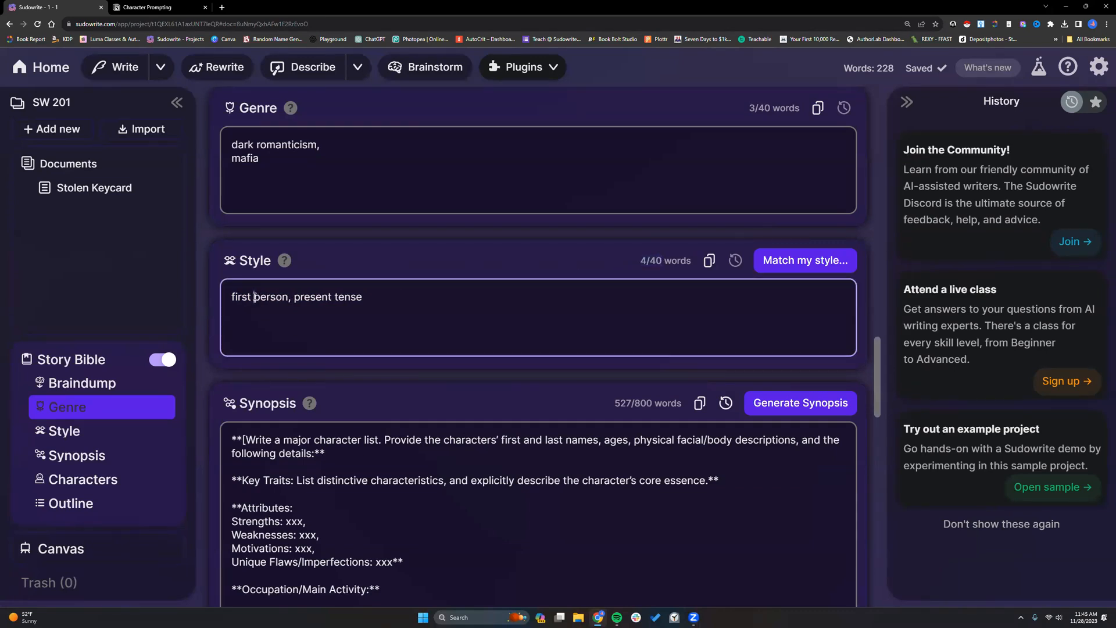
pyautogui.press('BackSpace')
pyautogui.write('-')
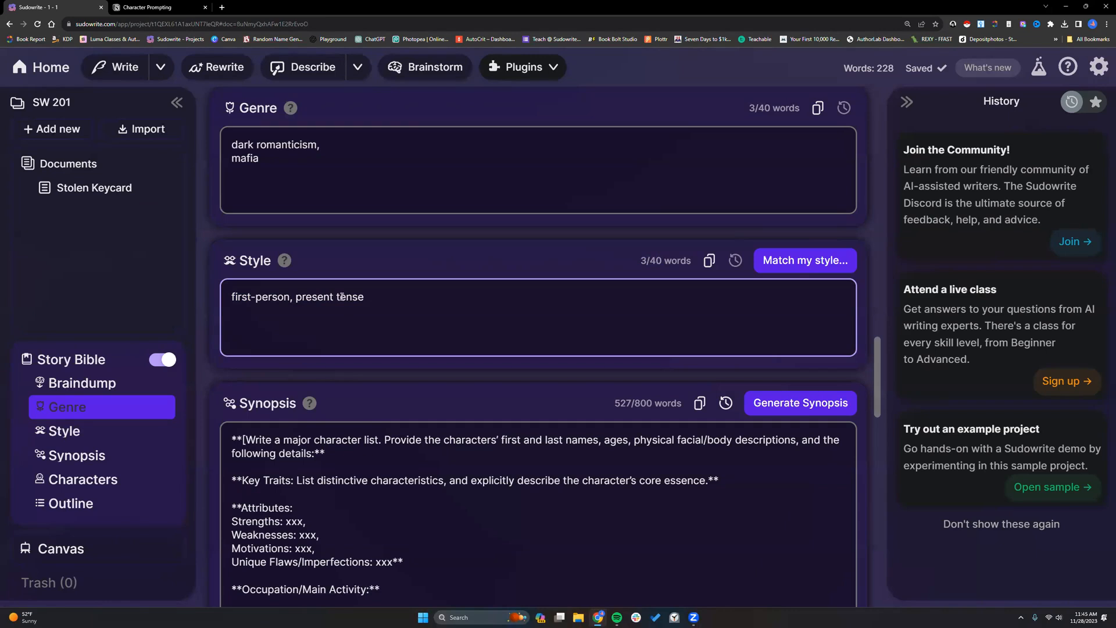
pyautogui.press('BackSpace')
pyautogui.write('-')
pyautogui.moveTo(296, 297); pyautogui.dragTo(379, 299)
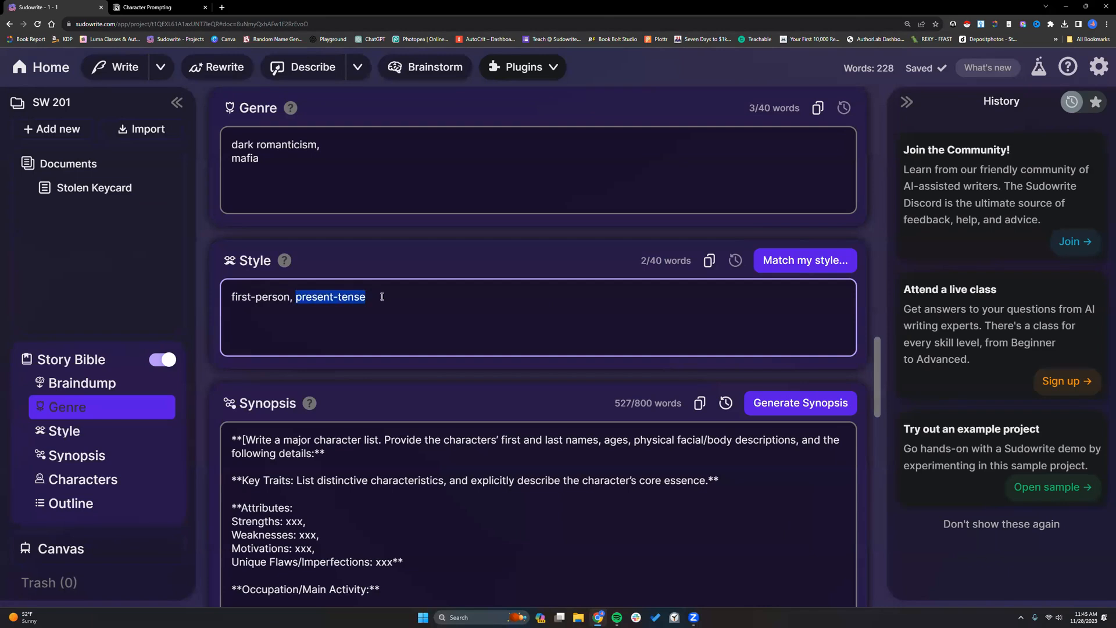
pyautogui.click(379, 299)
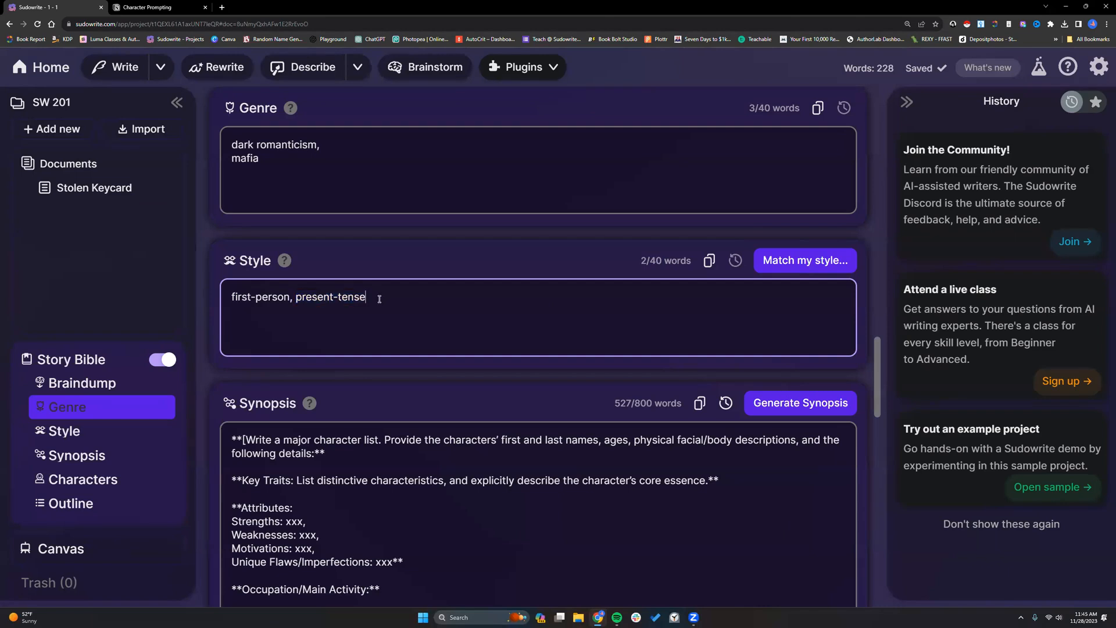
# - Generate the Story Bible's characters from the prompts and story in the synopsis
pyautogui.scroll(-6, 379, 298)
pyautogui.scroll(-5, 379, 299)
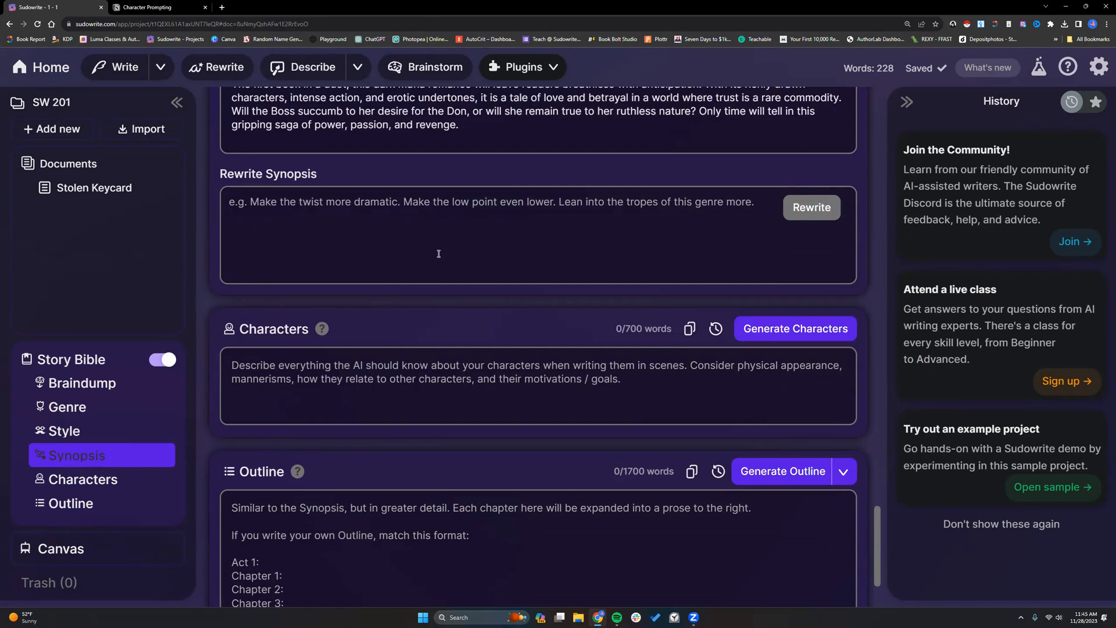
pyautogui.scroll(-2, 439, 253)
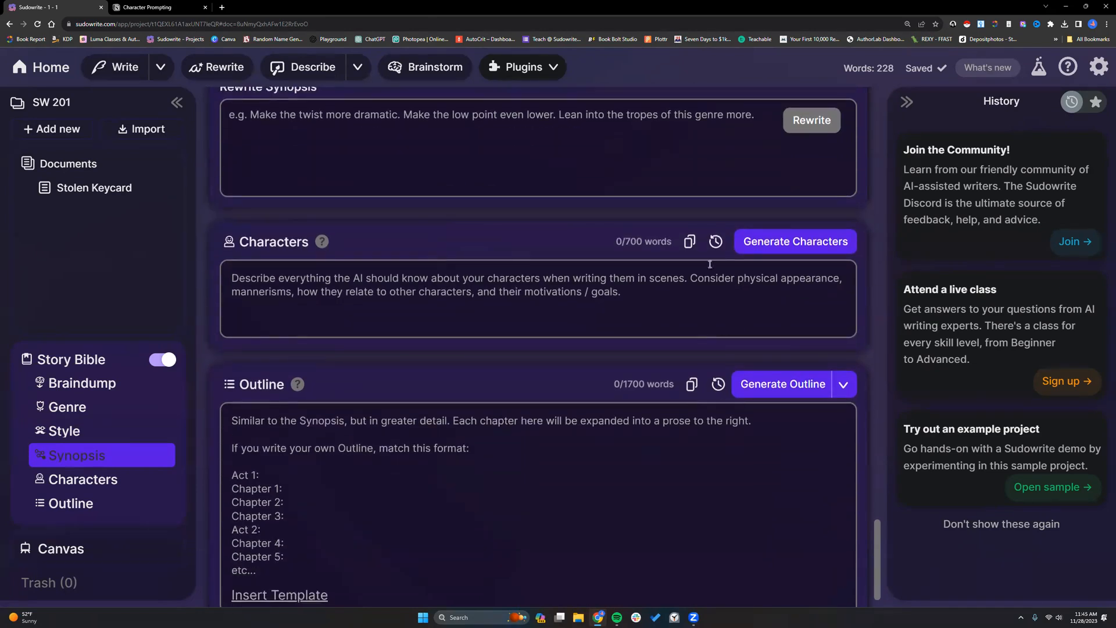
pyautogui.click(795, 242)
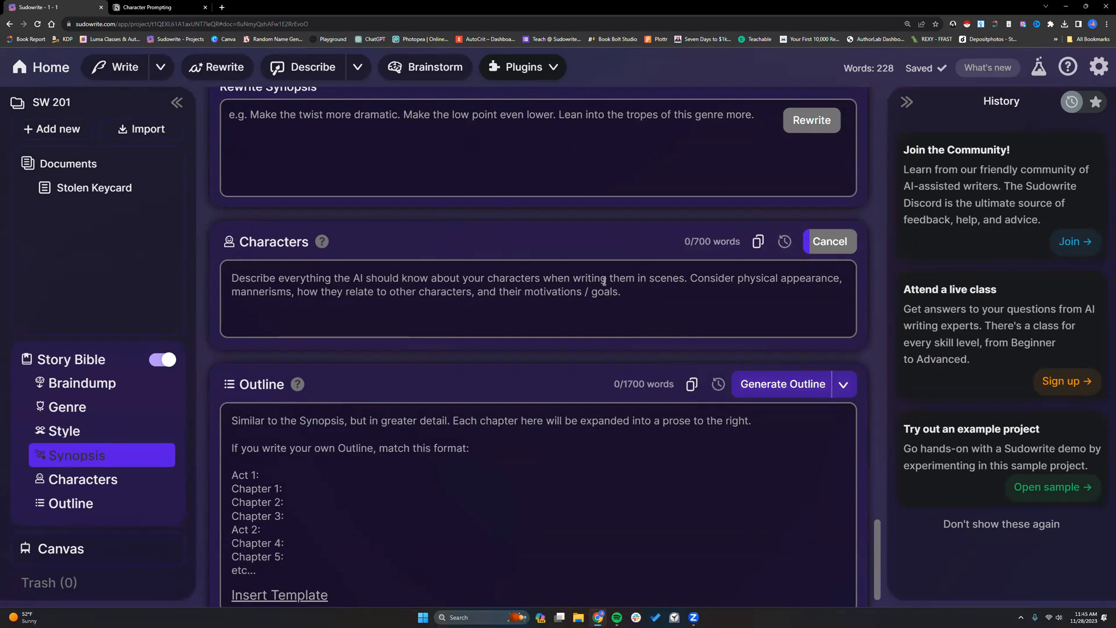
# - Review the closing outline instruction in the synopsis and read the generated character profiles down to the minor characters
pyautogui.scroll(3, 604, 282)
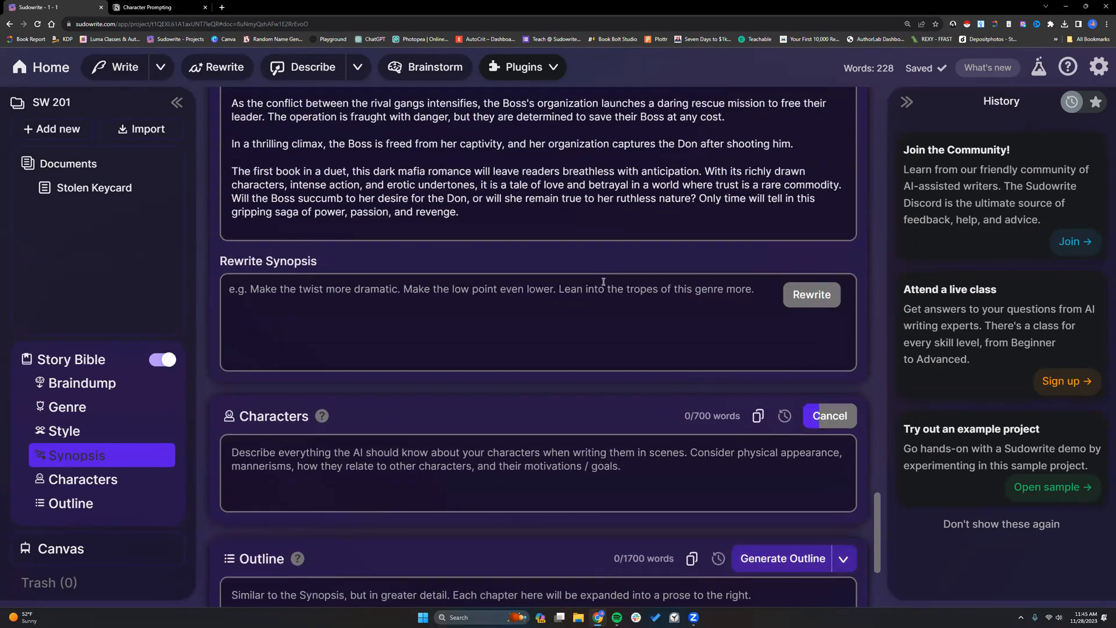
pyautogui.scroll(3, 603, 281)
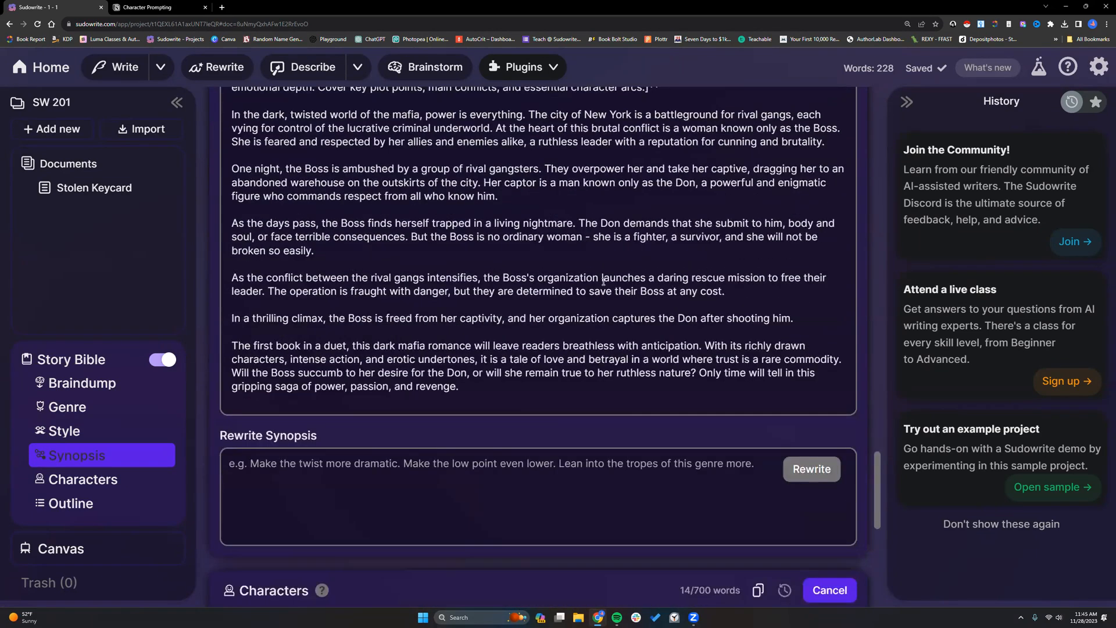
pyautogui.scroll(4, 604, 281)
pyautogui.moveTo(239, 276); pyautogui.dragTo(647, 306)
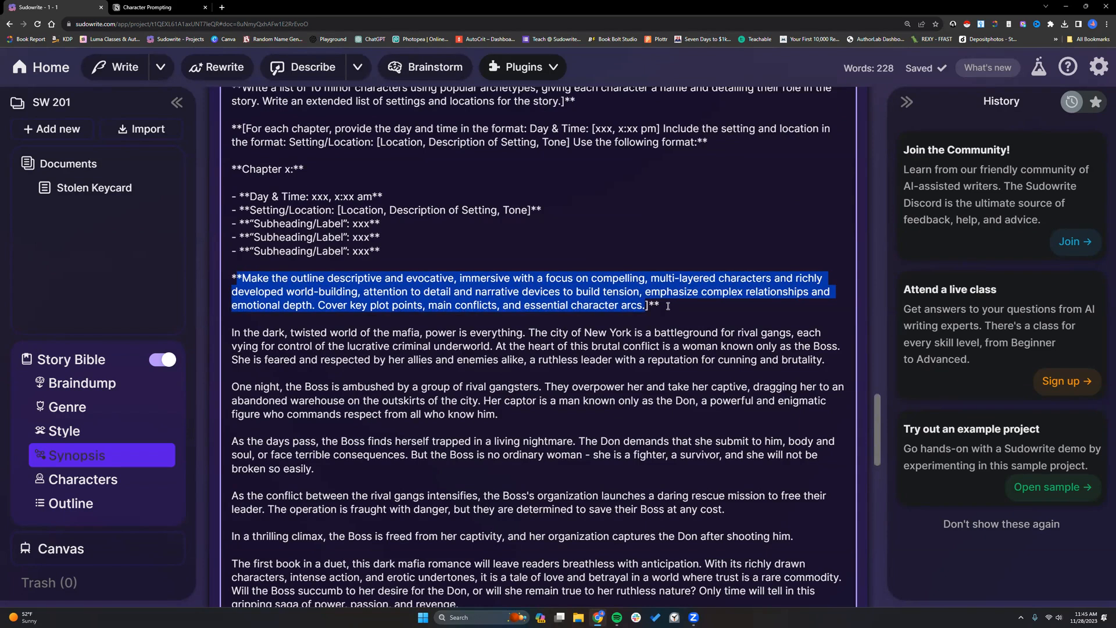
pyautogui.click(668, 305)
pyautogui.scroll(-4, 667, 306)
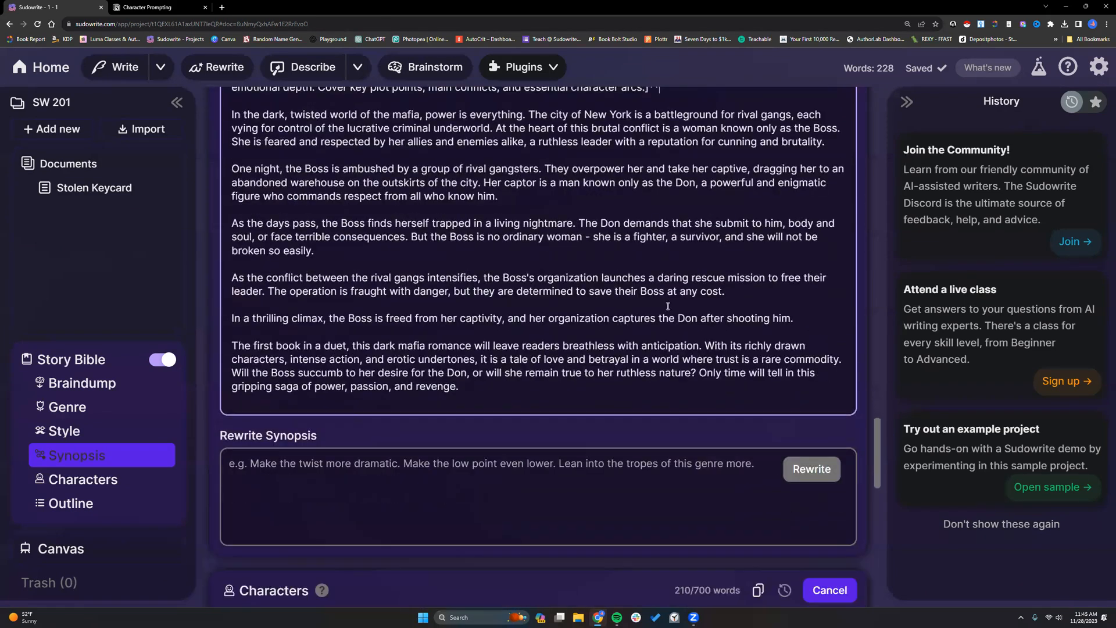
pyautogui.scroll(-15, 668, 306)
pyautogui.scroll(-5, 314, 285)
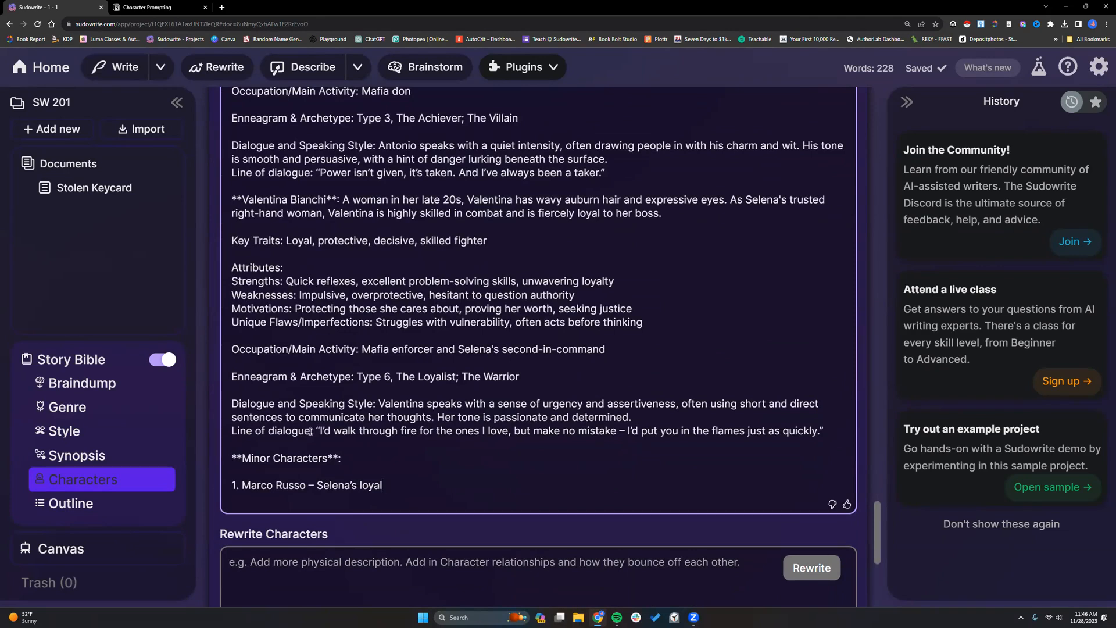
pyautogui.scroll(6, 506, 394)
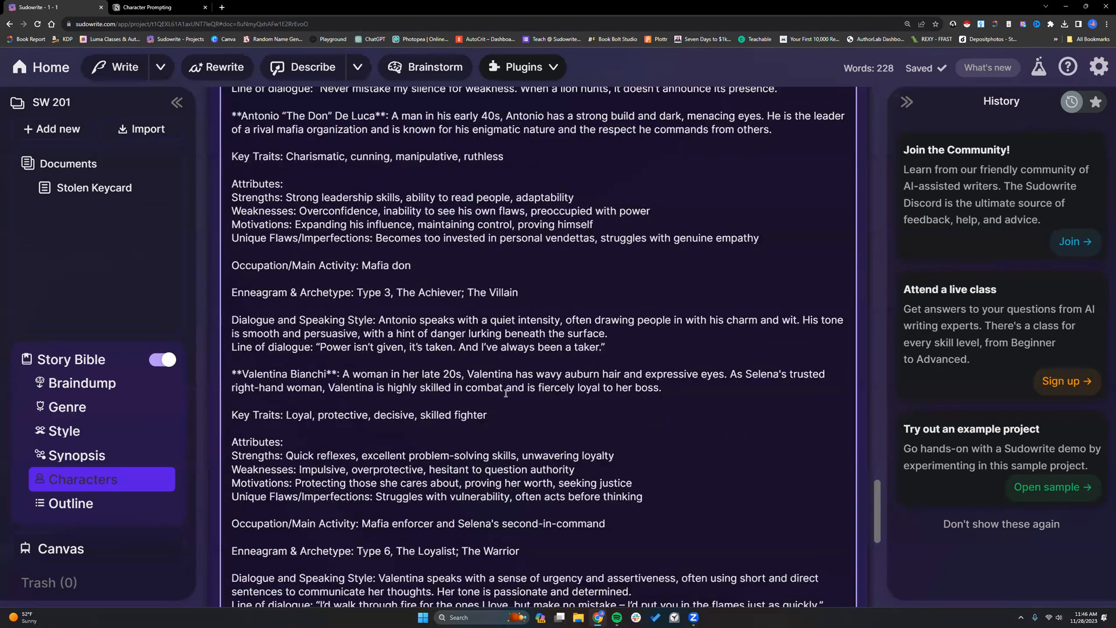
pyautogui.scroll(-7, 506, 393)
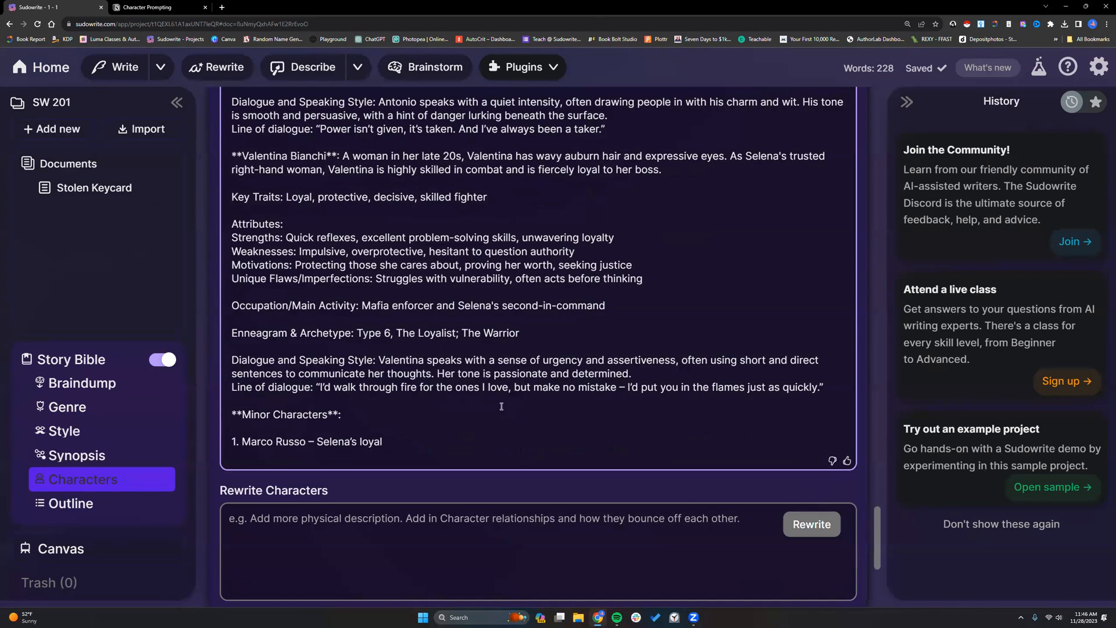
# - Capture the cut-off end of the character list and submit negative feedback on the result reading "Did not finish generating."
pyautogui.press('super+shift+s')
pyautogui.moveTo(210, 343); pyautogui.dragTo(866, 501)
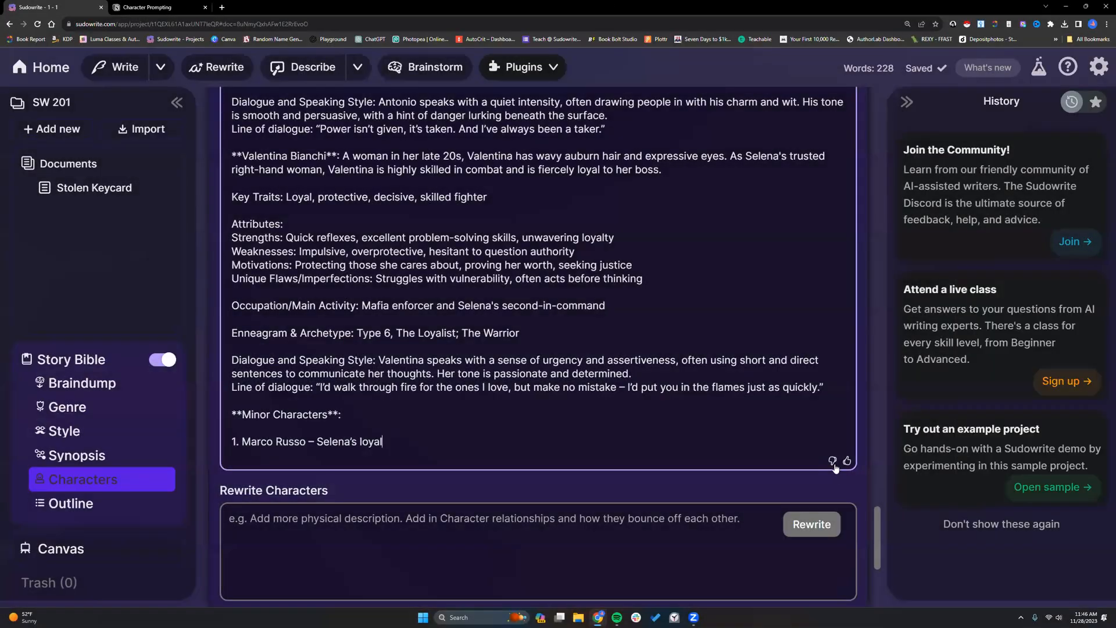
pyautogui.click(832, 460)
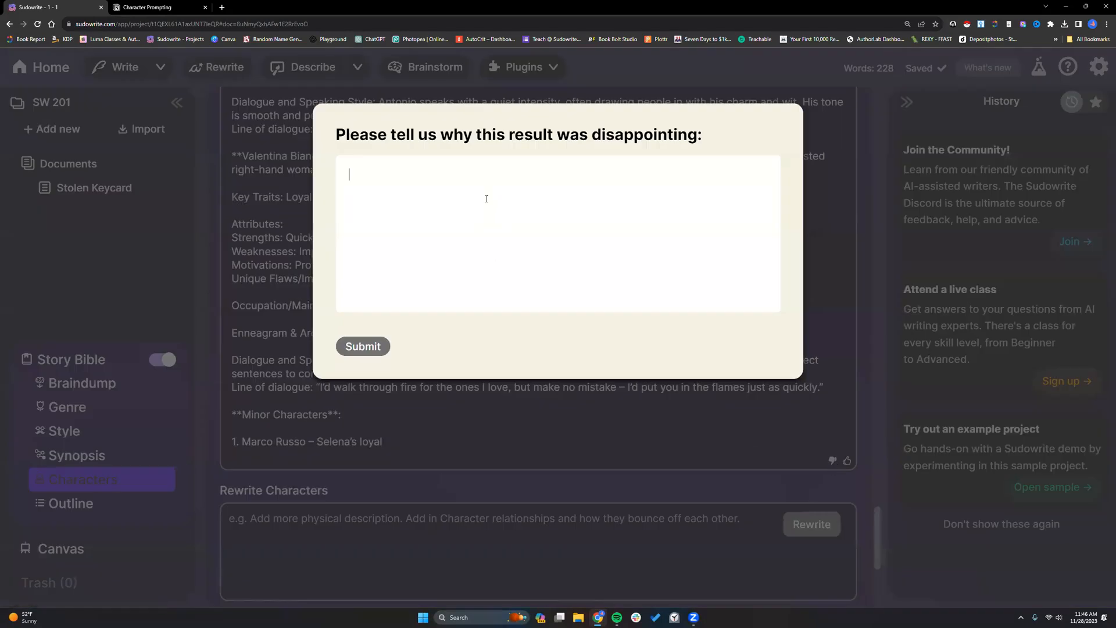
pyautogui.write('Did not finish generating.')
pyautogui.click(362, 347)
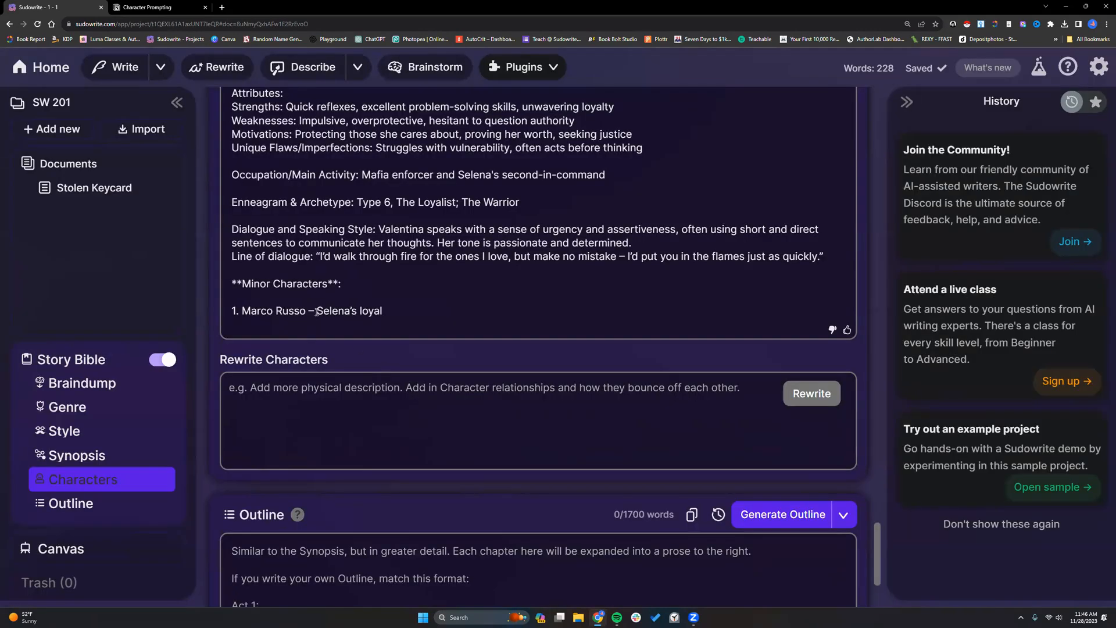
# - Remove the double asterisks around the "Minor Characters:" heading in the generated characters
pyautogui.click(337, 284)
pyautogui.press('BackSpace')
pyautogui.press('BackSpace')
pyautogui.write(':')
pyautogui.click(241, 284)
pyautogui.press('BackSpace')
pyautogui.press('BackSpace')
# - Remove the double asterisks around the names of the last two major characters
pyautogui.scroll(15, 314, 316)
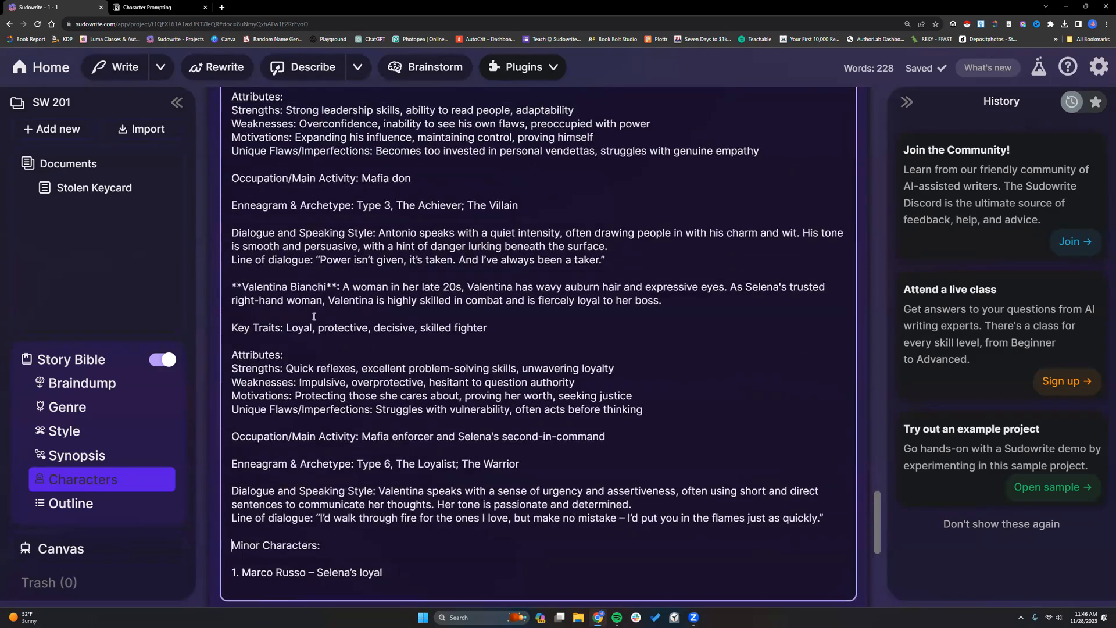
pyautogui.click(247, 236)
pyautogui.press('BackSpace')
pyautogui.press('BackSpace')
pyautogui.click(375, 236)
pyautogui.press('BackSpace')
pyautogui.press('BackSpace')
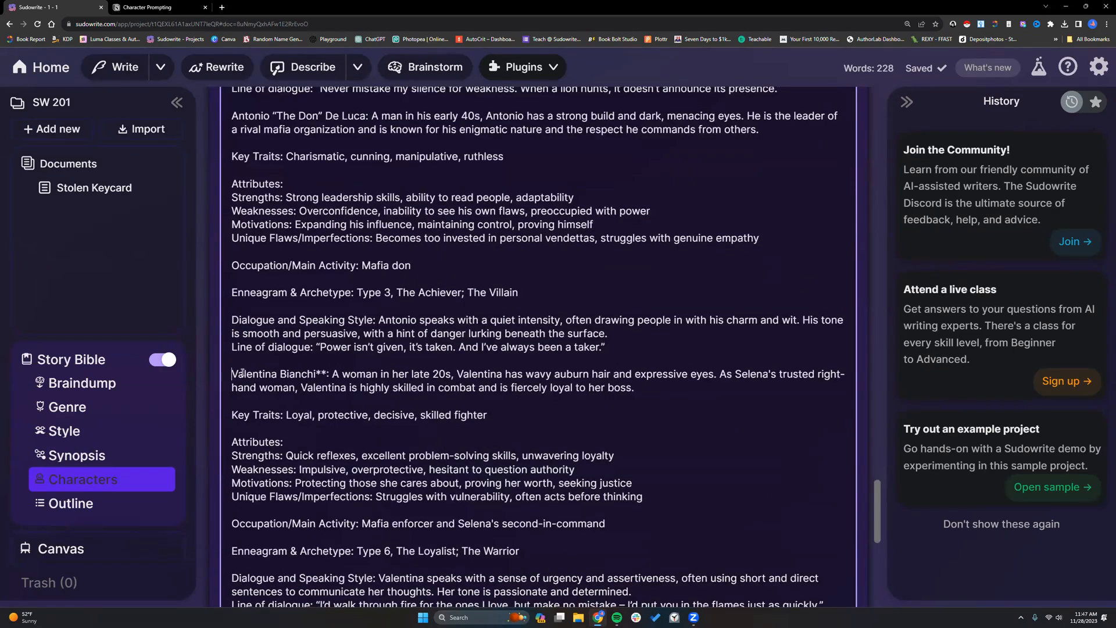
# - Examine the lines of dialogue and the attribute details in the generated major character profiles
pyautogui.scroll(-2, 324, 374)
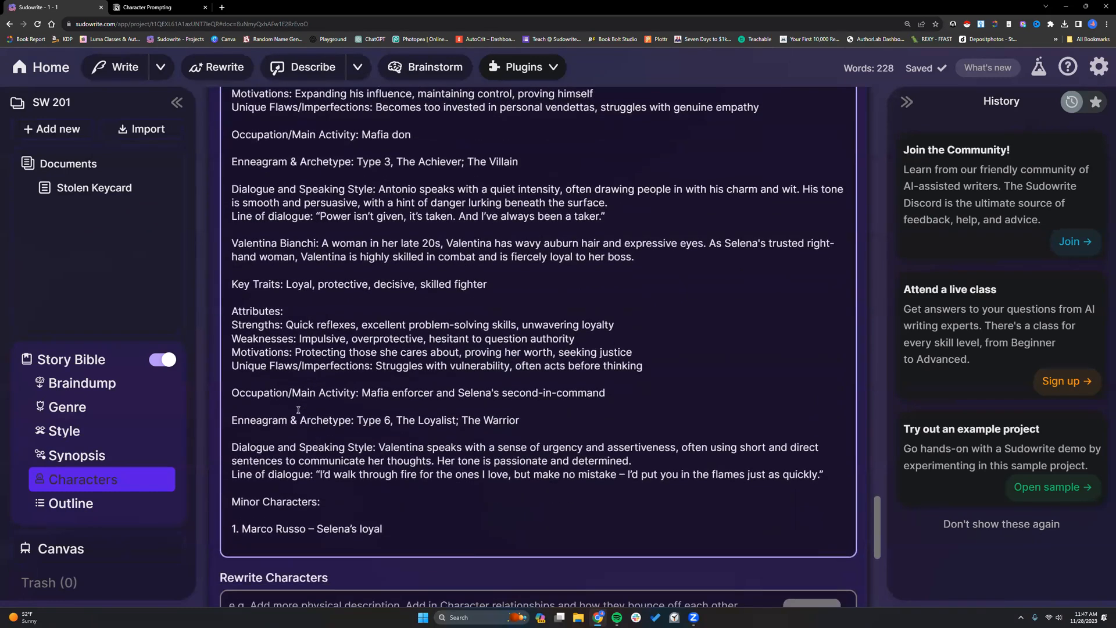
pyautogui.scroll(-1, 299, 412)
pyautogui.moveTo(231, 430); pyautogui.dragTo(825, 439)
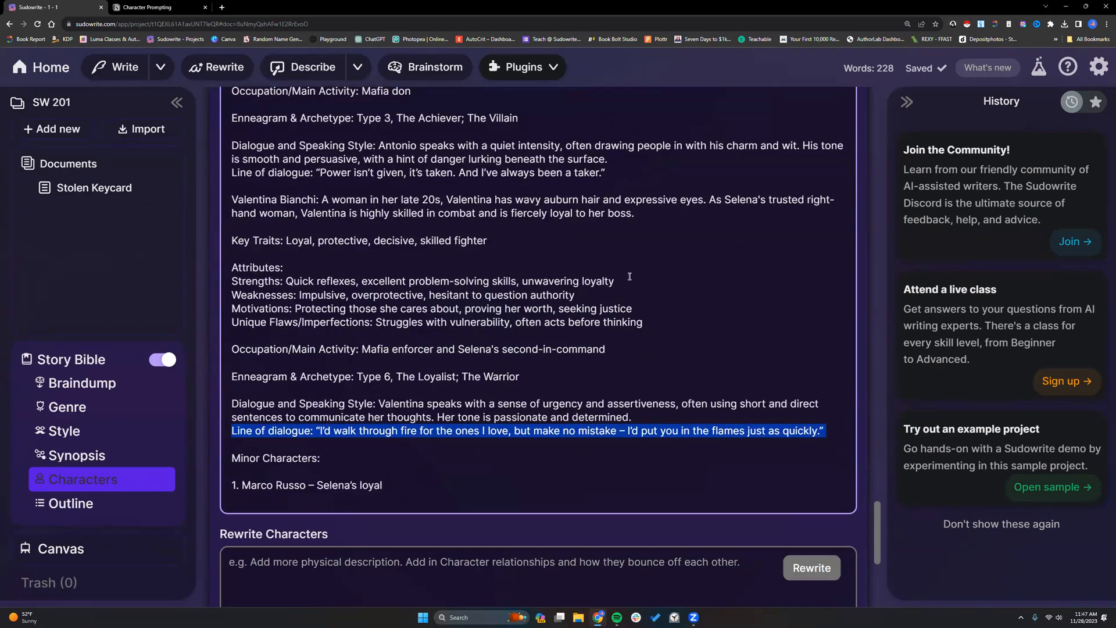
pyautogui.click(645, 214)
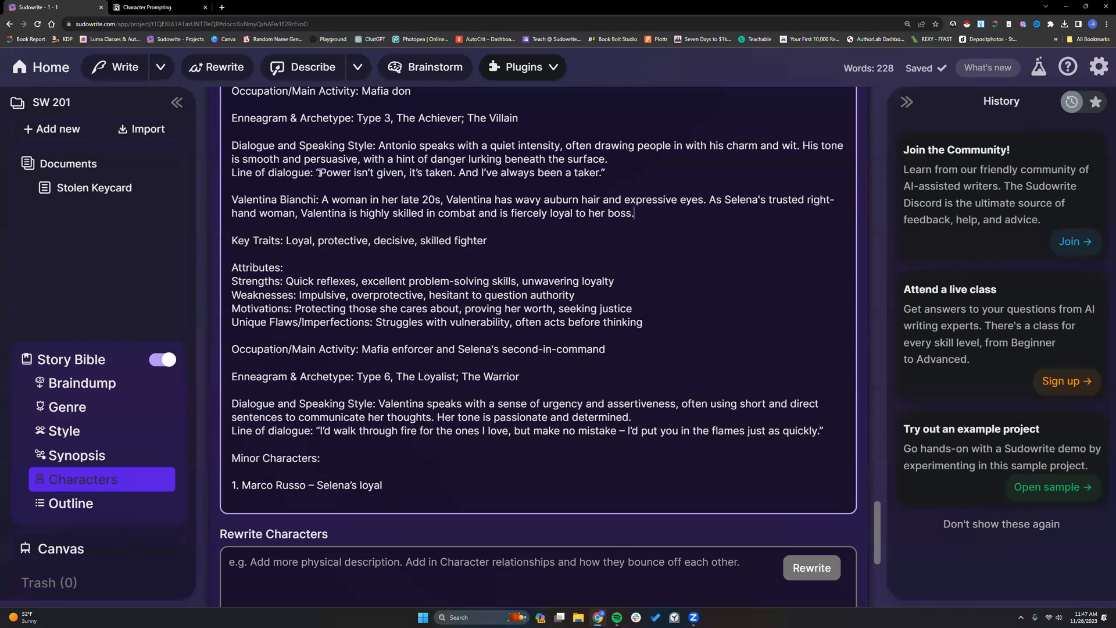
pyautogui.scroll(1, 321, 173)
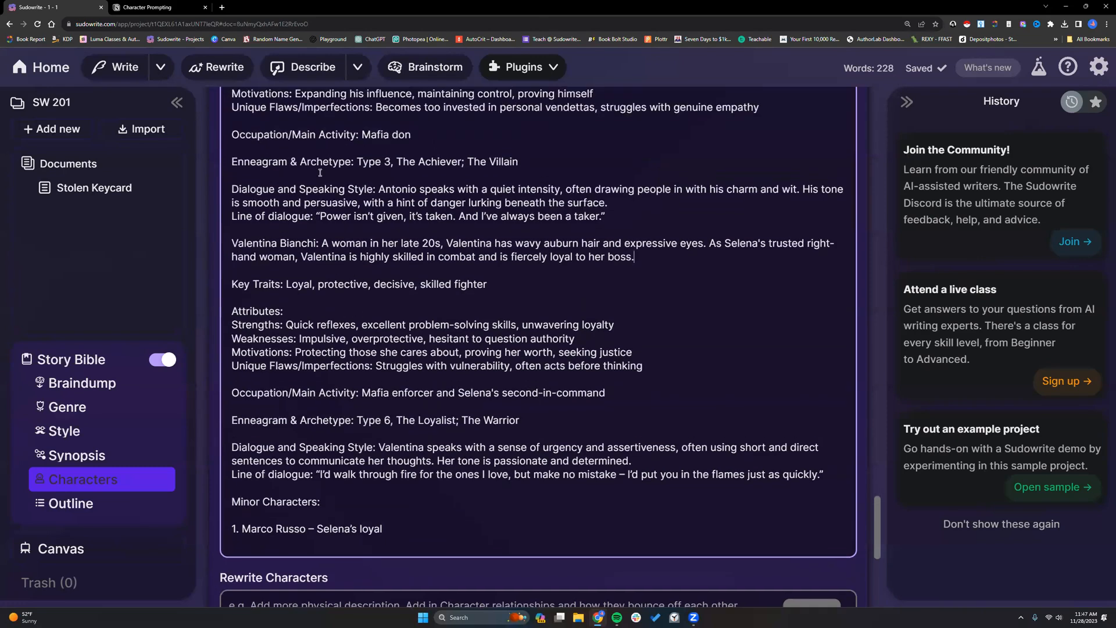
pyautogui.scroll(3, 320, 173)
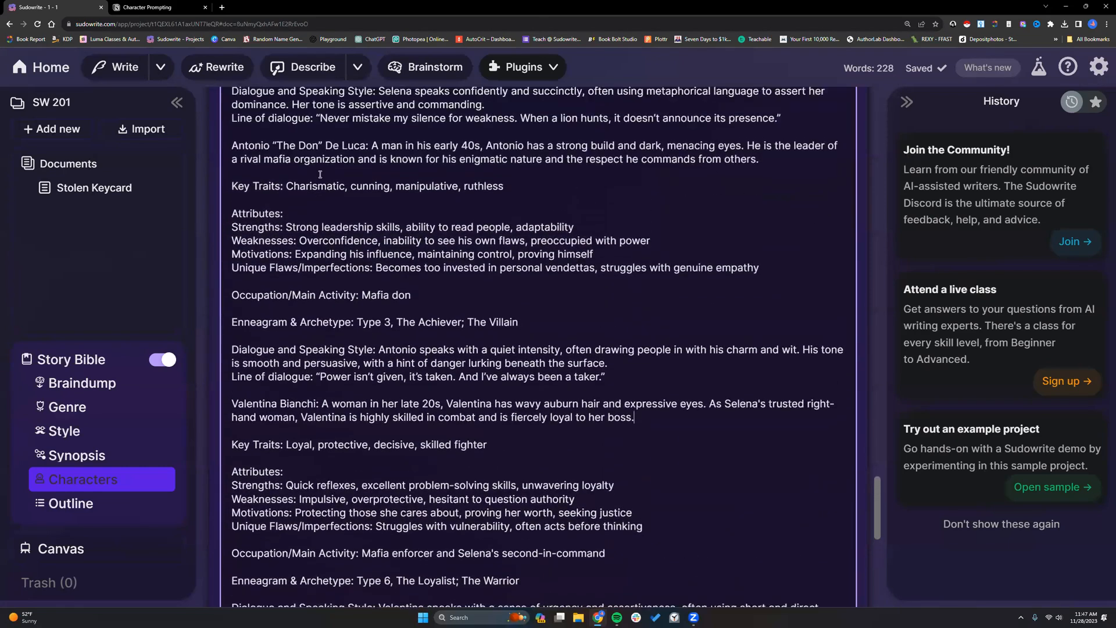
pyautogui.scroll(1, 320, 174)
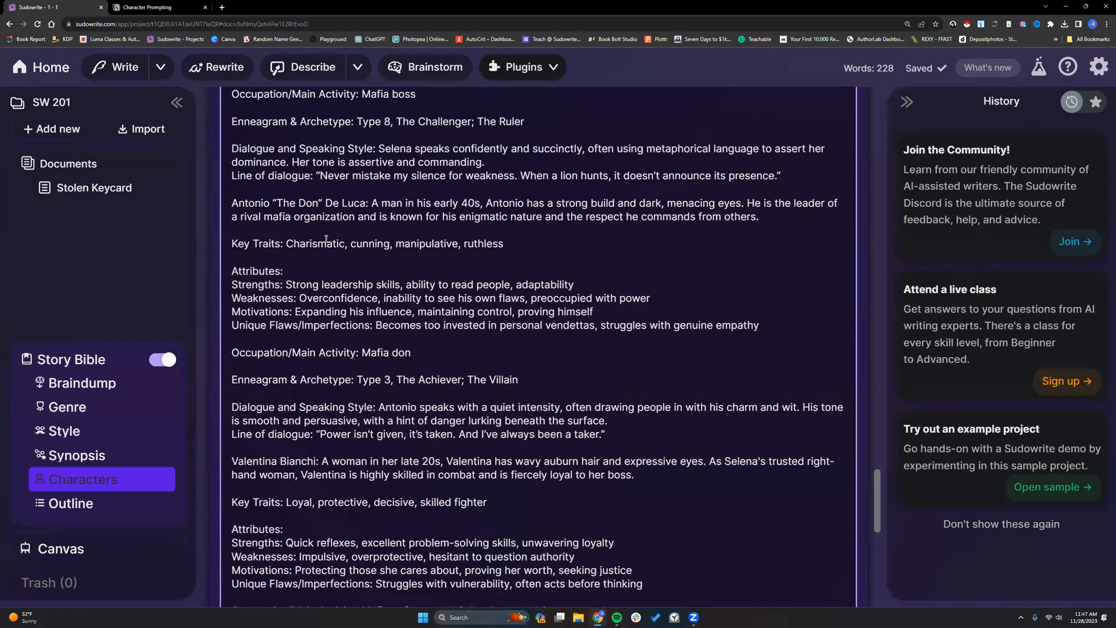
pyautogui.scroll(-1, 326, 238)
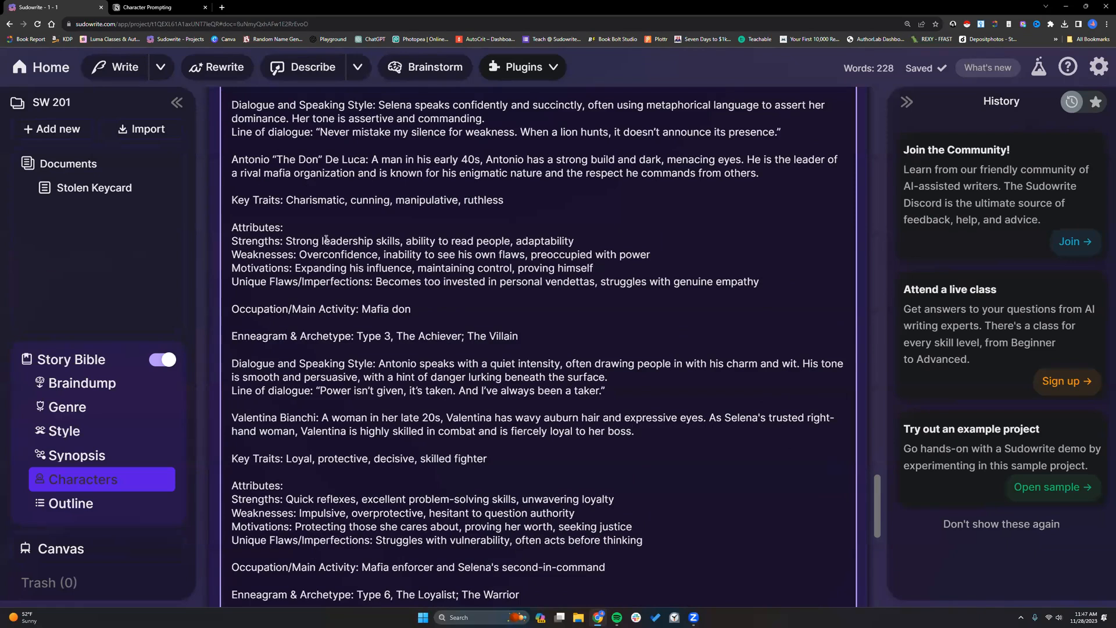
pyautogui.scroll(-3, 326, 239)
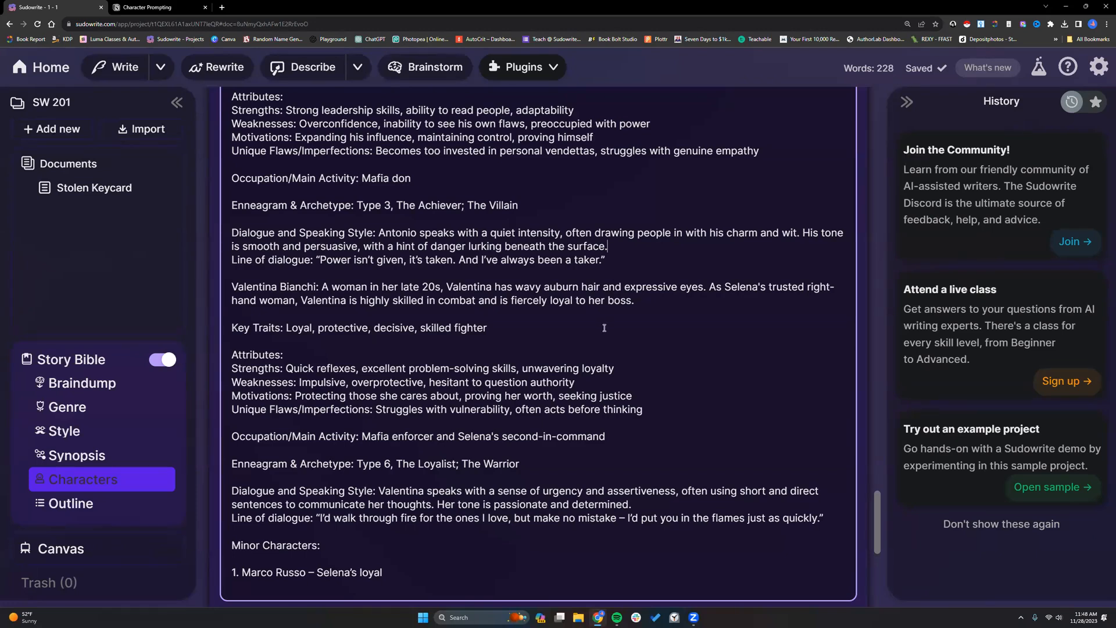
# - Generate the outline with the Novel Outline type and review its chapters' day, time and setting entries
pyautogui.scroll(-5, 605, 314)
pyautogui.scroll(-3, 604, 327)
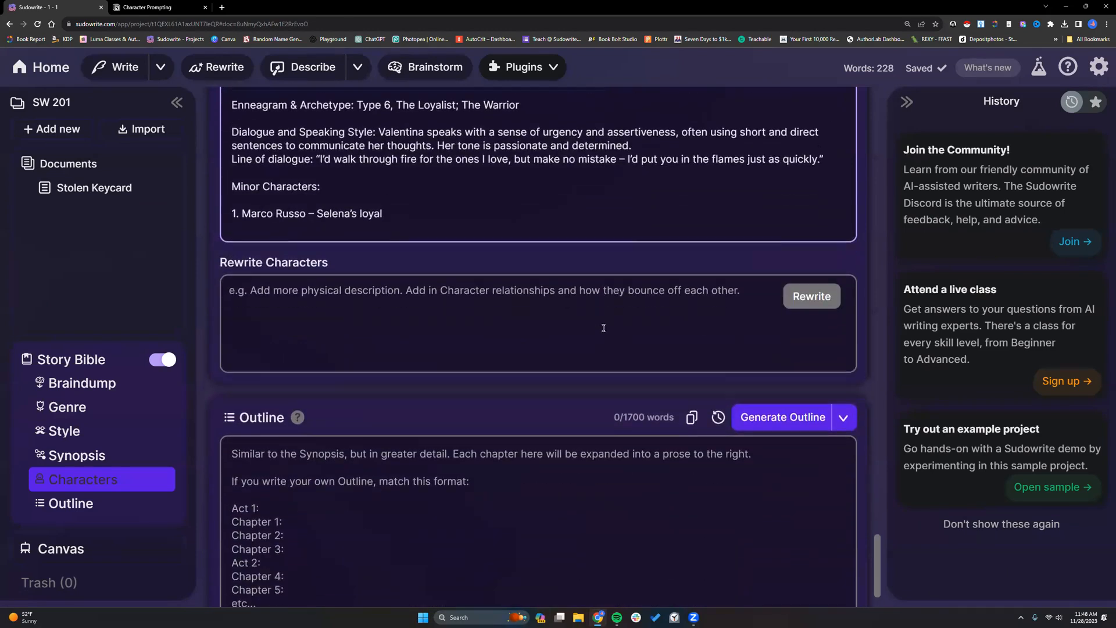
pyautogui.scroll(3, 582, 322)
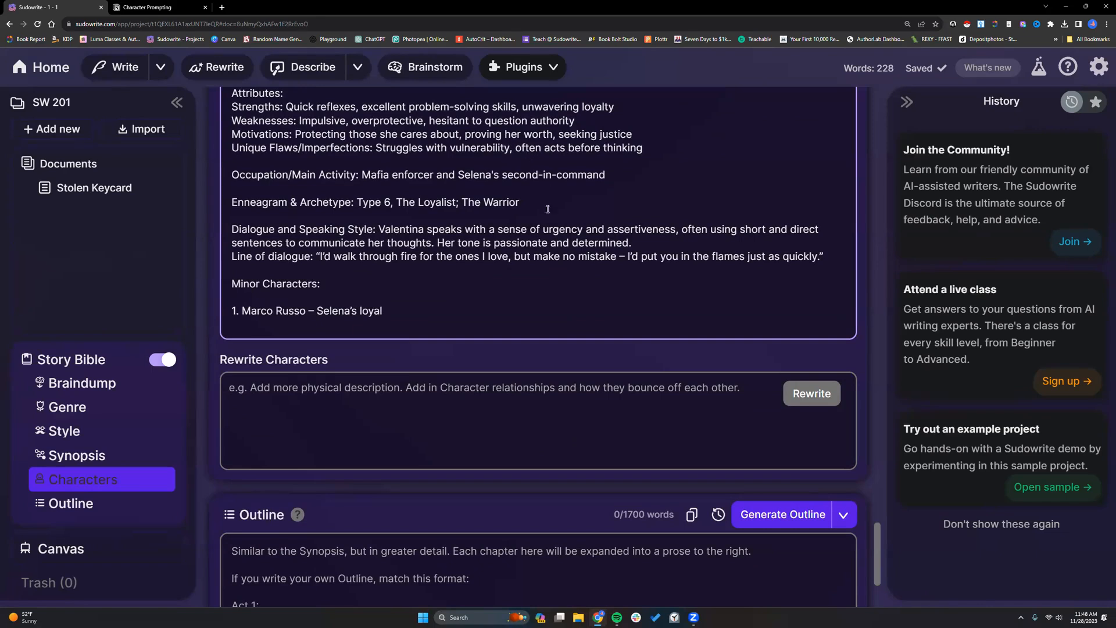
pyautogui.scroll(-3, 515, 253)
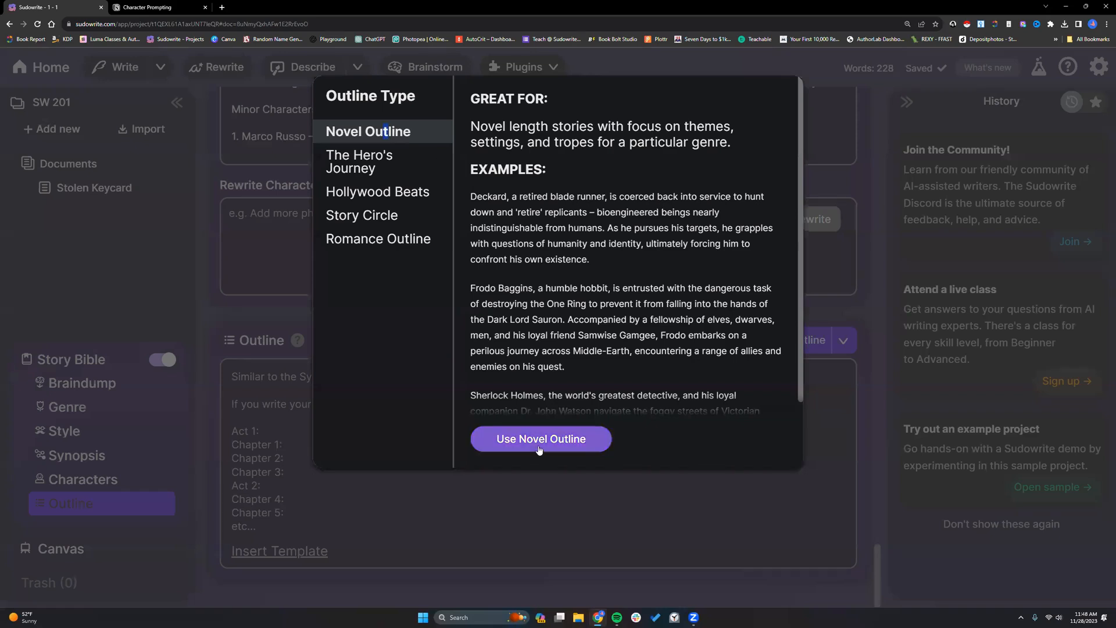
pyautogui.click(536, 439)
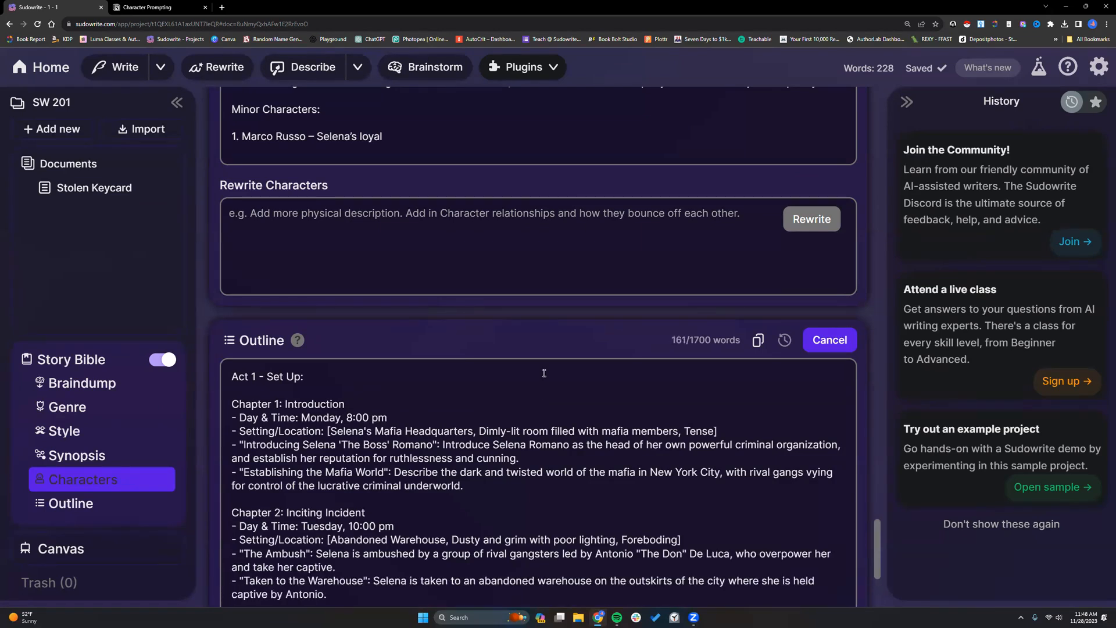
pyautogui.scroll(-2, 573, 453)
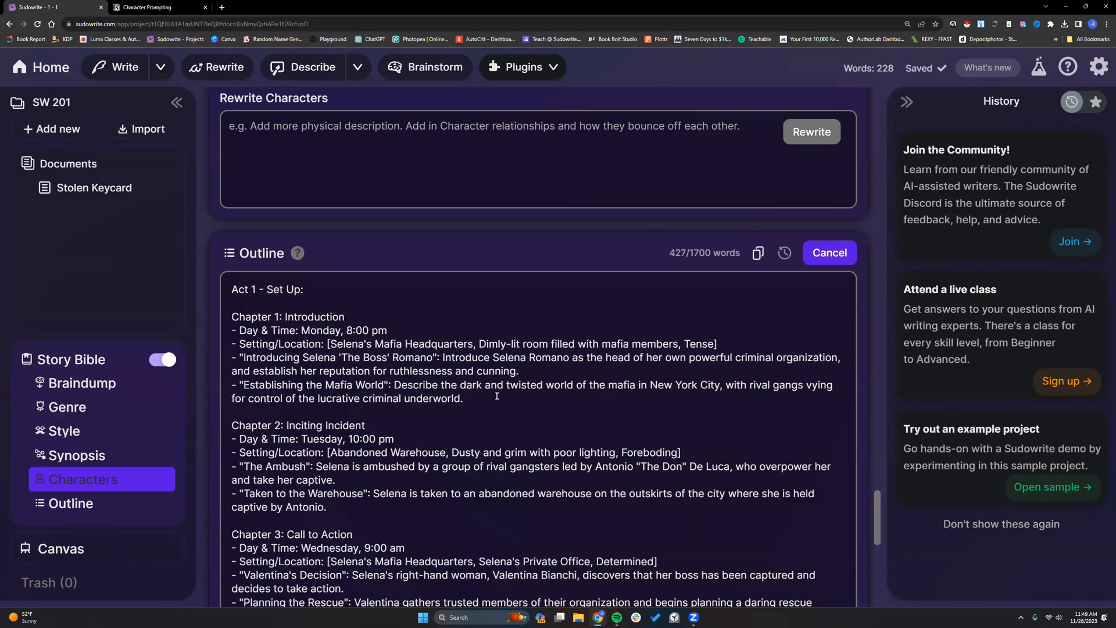
pyautogui.scroll(-1, 497, 396)
pyautogui.scroll(-10, 497, 396)
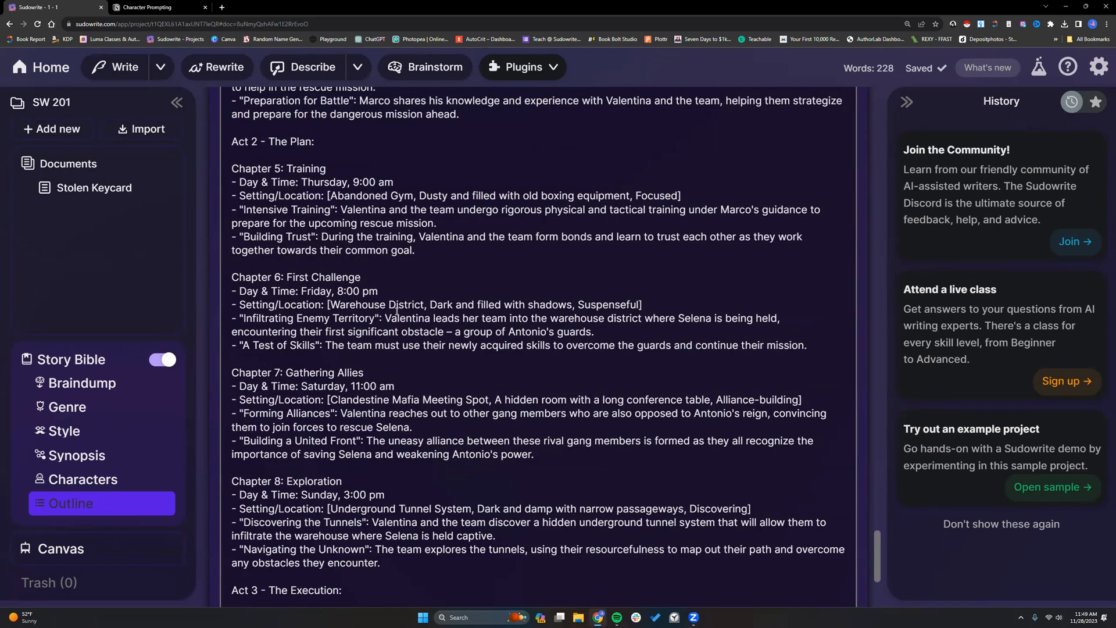
pyautogui.scroll(5, 397, 310)
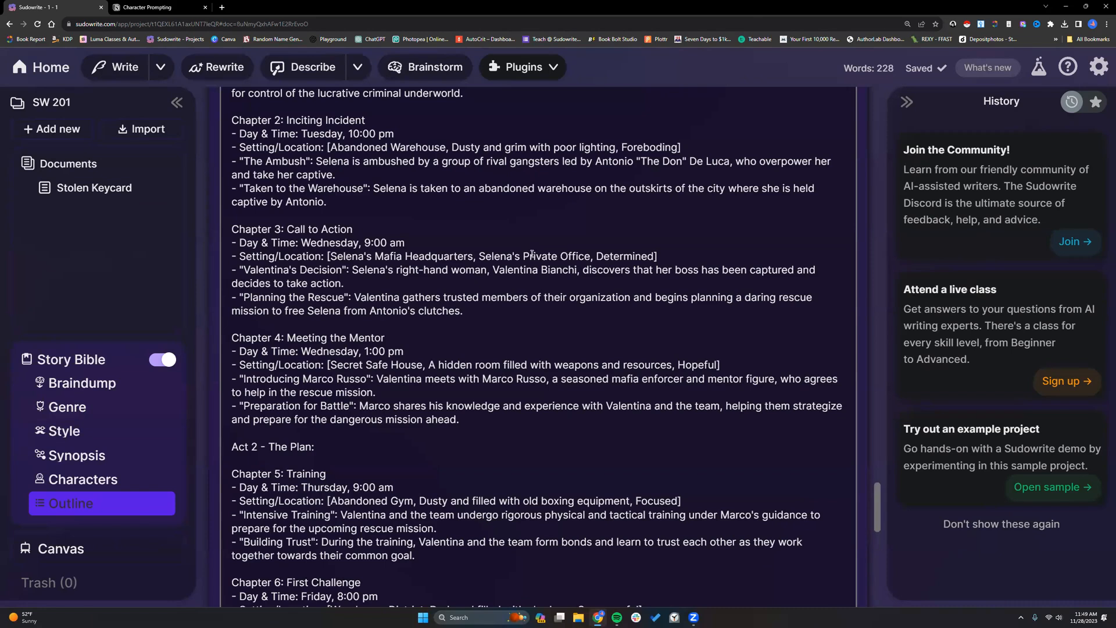
pyautogui.scroll(3, 532, 254)
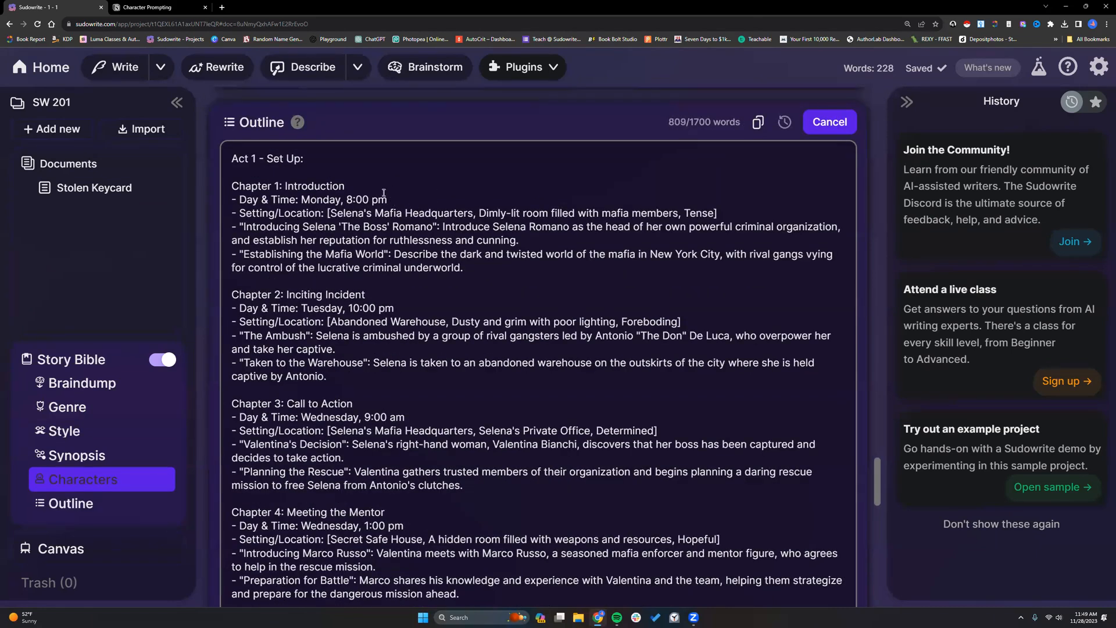
# - Examine the generated outline from Act 1 through its last chapter, including each chapter's day, time, setting and plot points
pyautogui.scroll(-1, 380, 193)
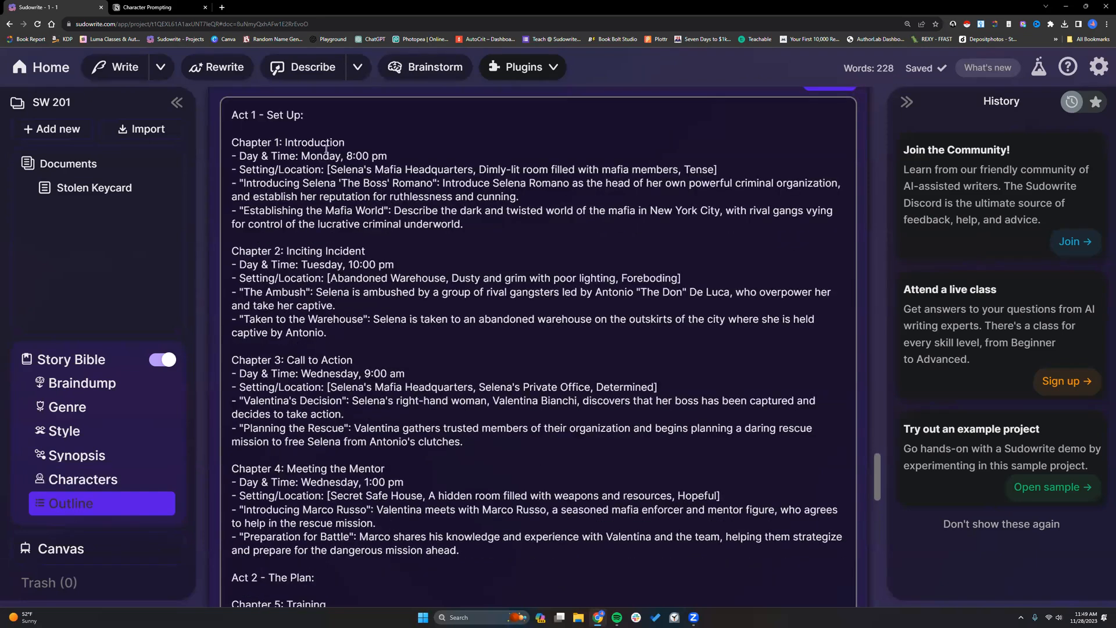
pyautogui.scroll(2, 349, 175)
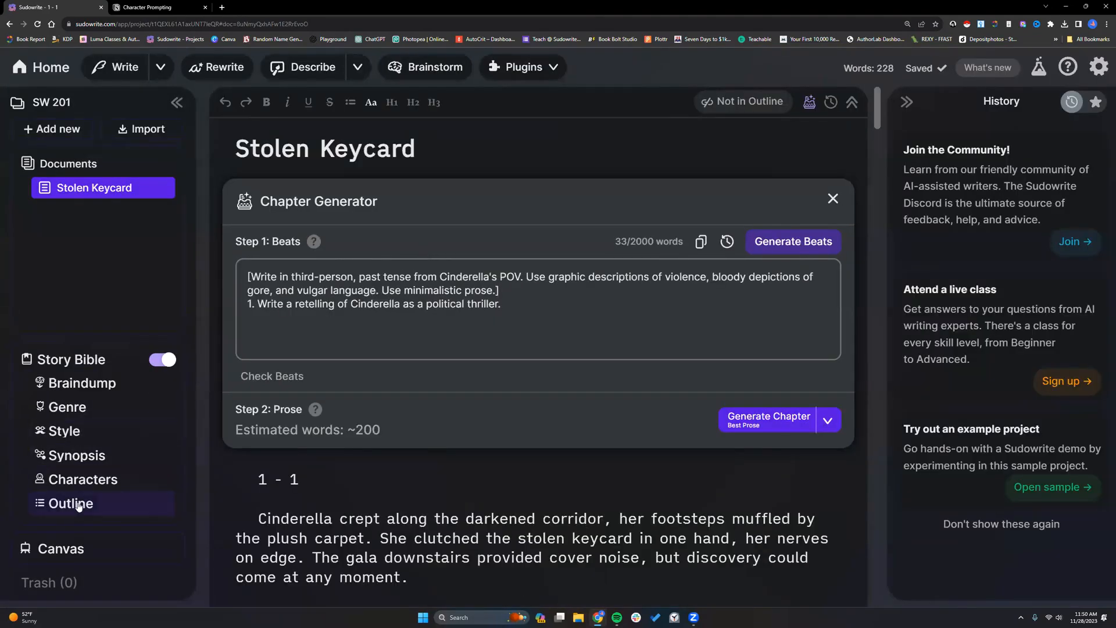
pyautogui.click(78, 504)
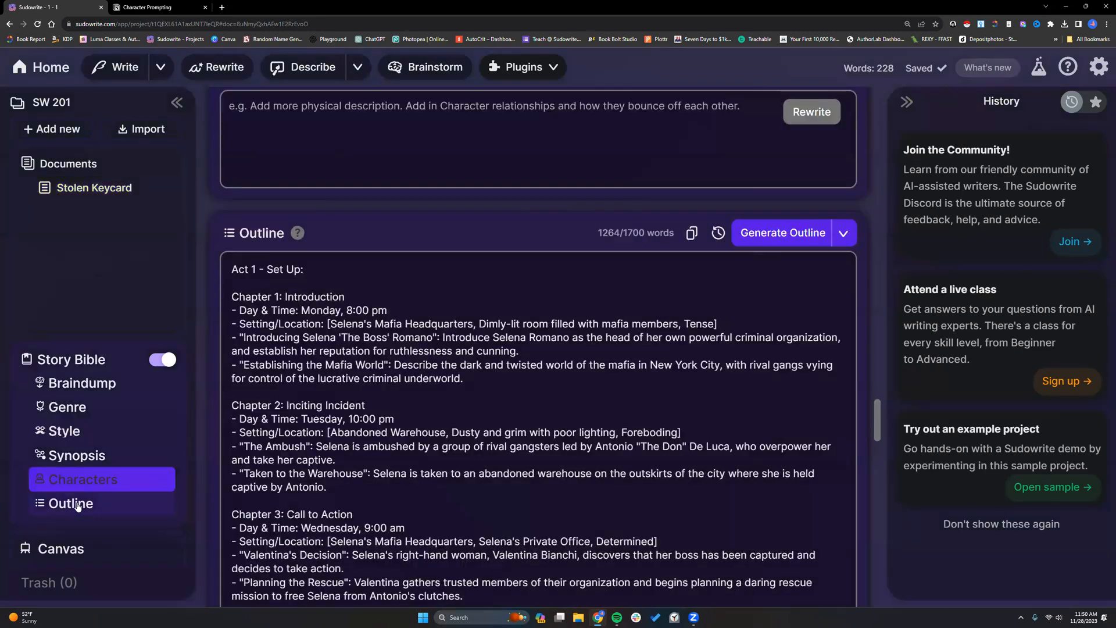
pyautogui.scroll(-15, 484, 260)
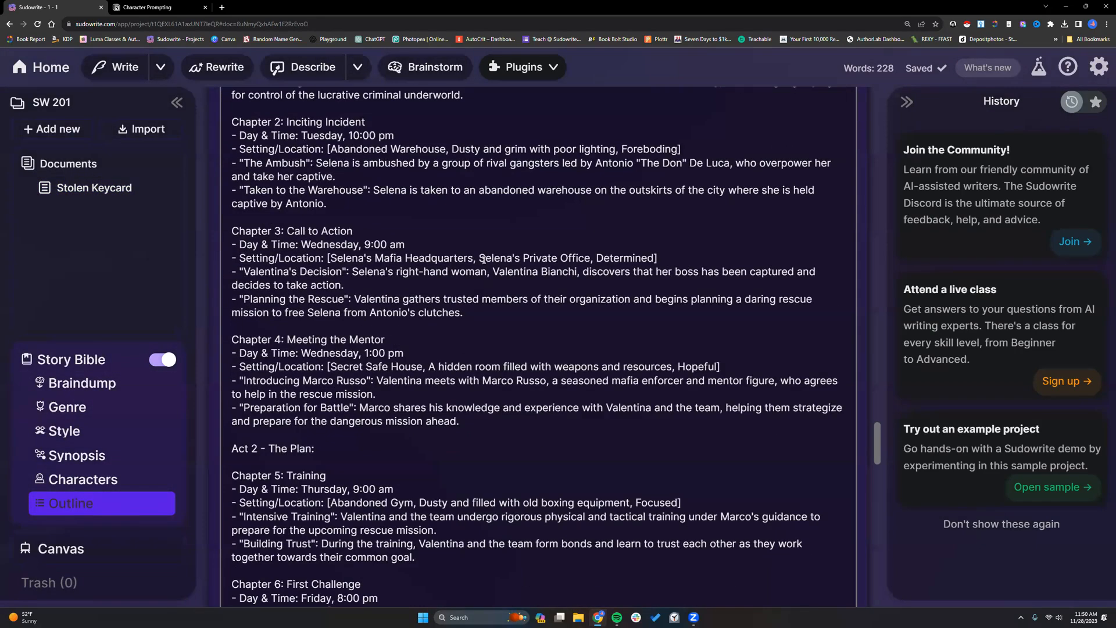
pyautogui.scroll(-10, 484, 260)
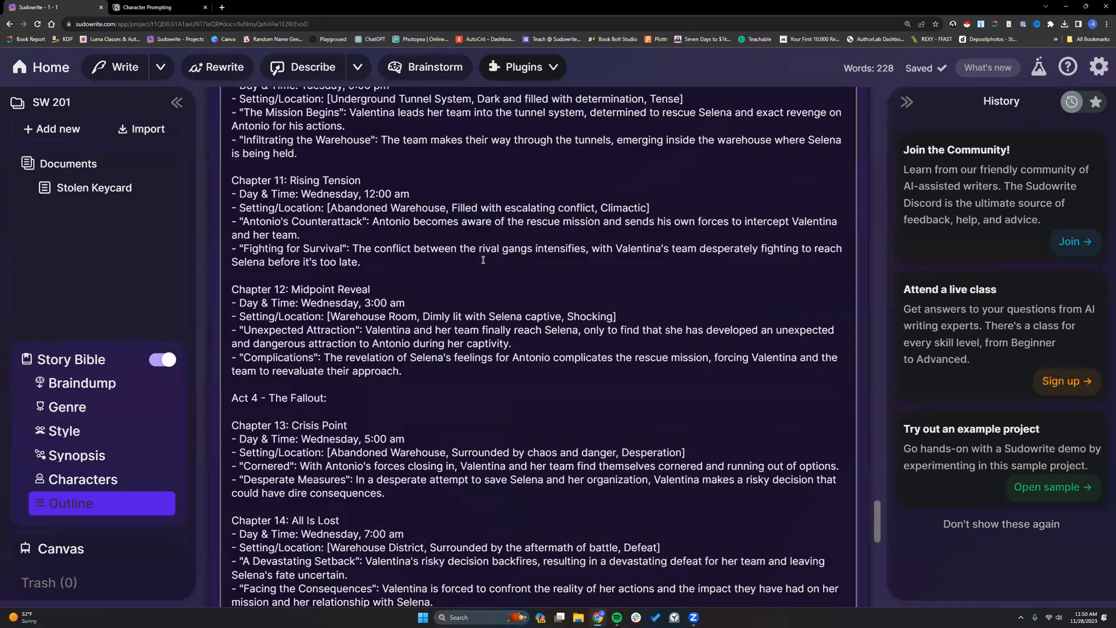
pyautogui.scroll(-4, 483, 260)
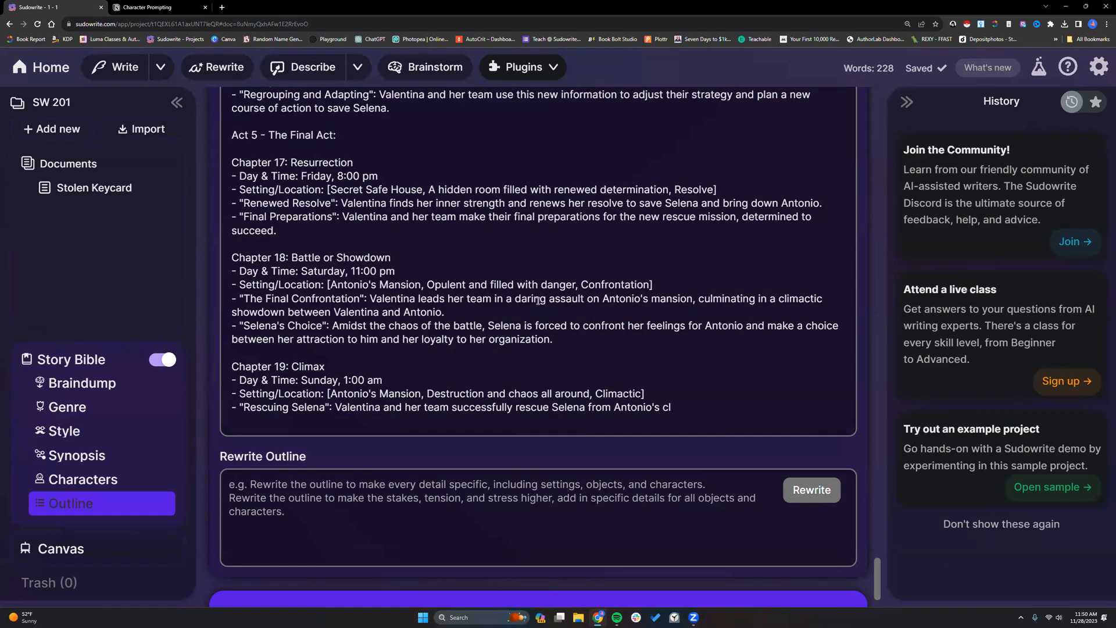
pyautogui.scroll(15, 631, 324)
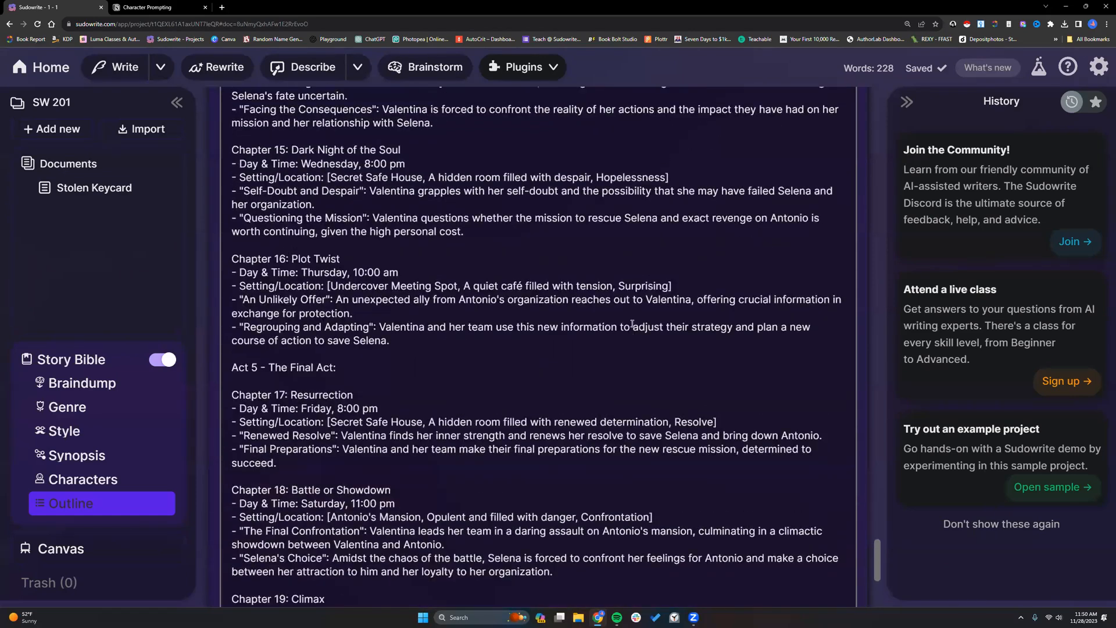
pyautogui.scroll(6, 631, 324)
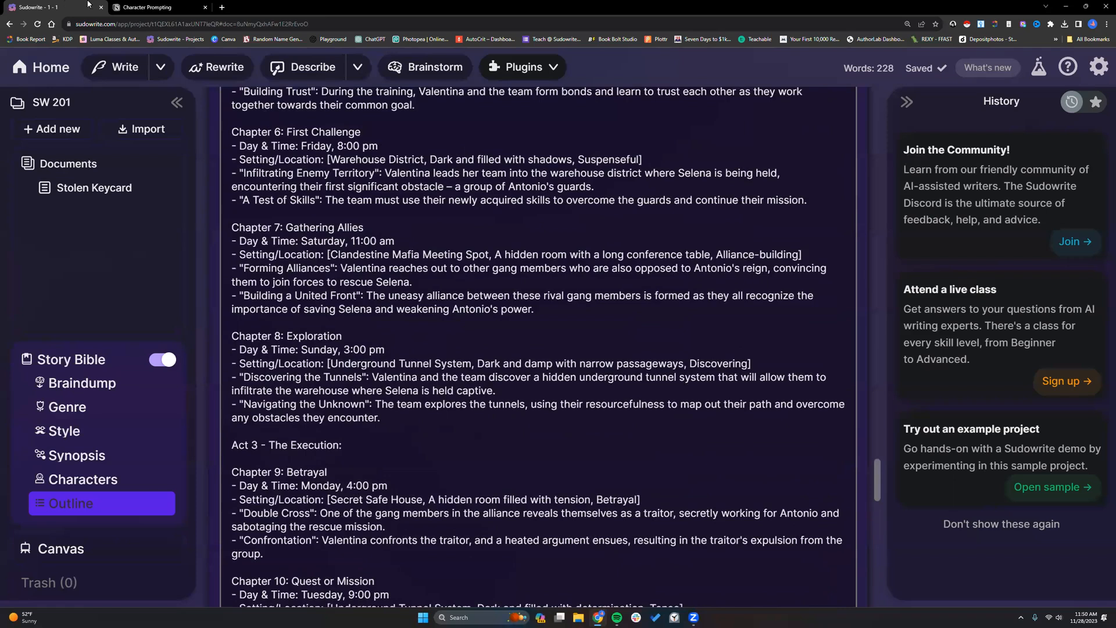
# - Reload the project page, reopen the outline and check how its final chapter ends
pyautogui.click(37, 25)
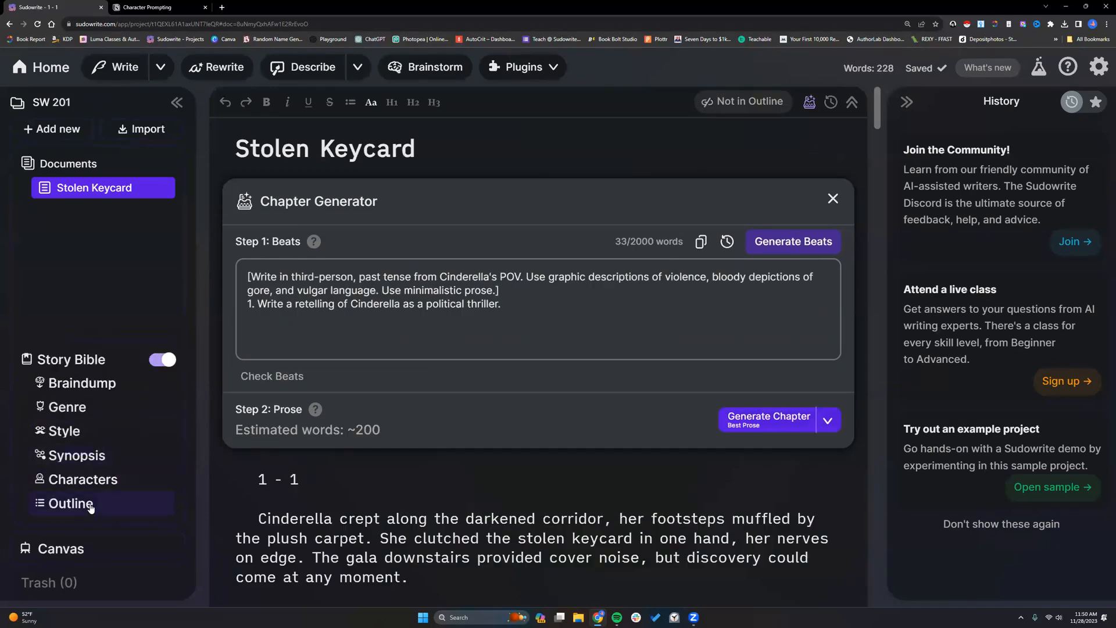
pyautogui.click(138, 501)
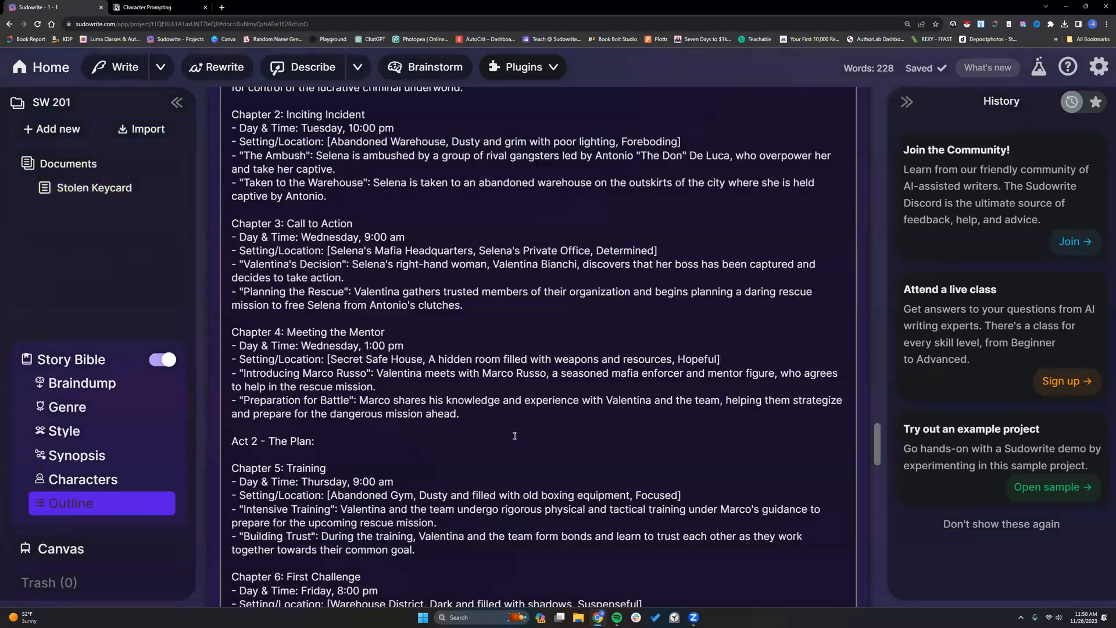
pyautogui.scroll(-8, 514, 436)
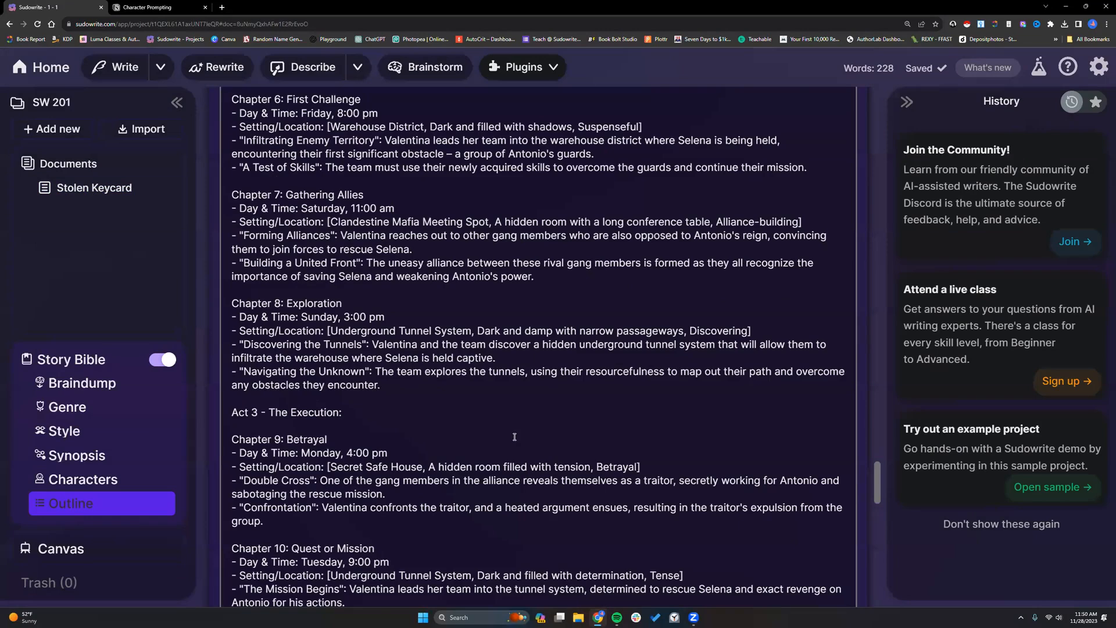
pyautogui.scroll(-20, 515, 436)
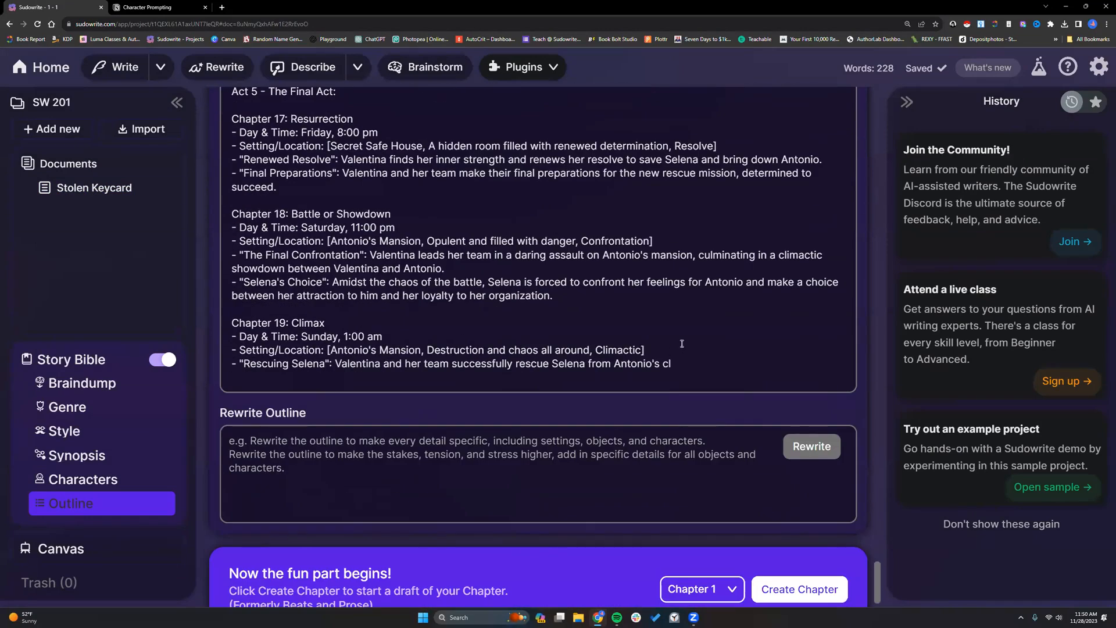
pyautogui.scroll(12, 675, 347)
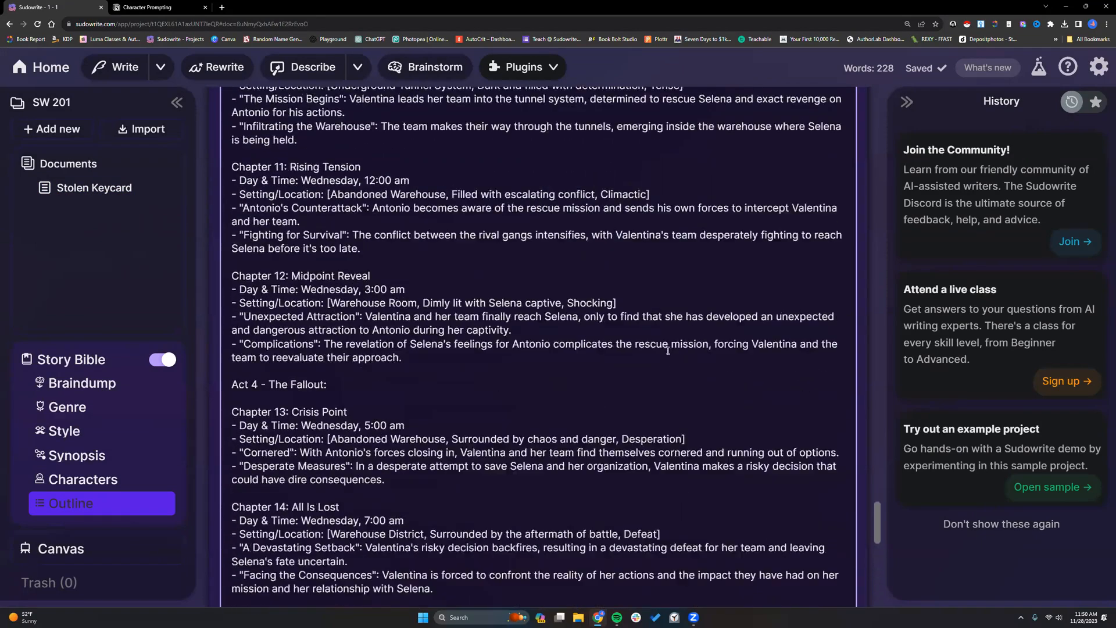
pyautogui.scroll(15, 668, 351)
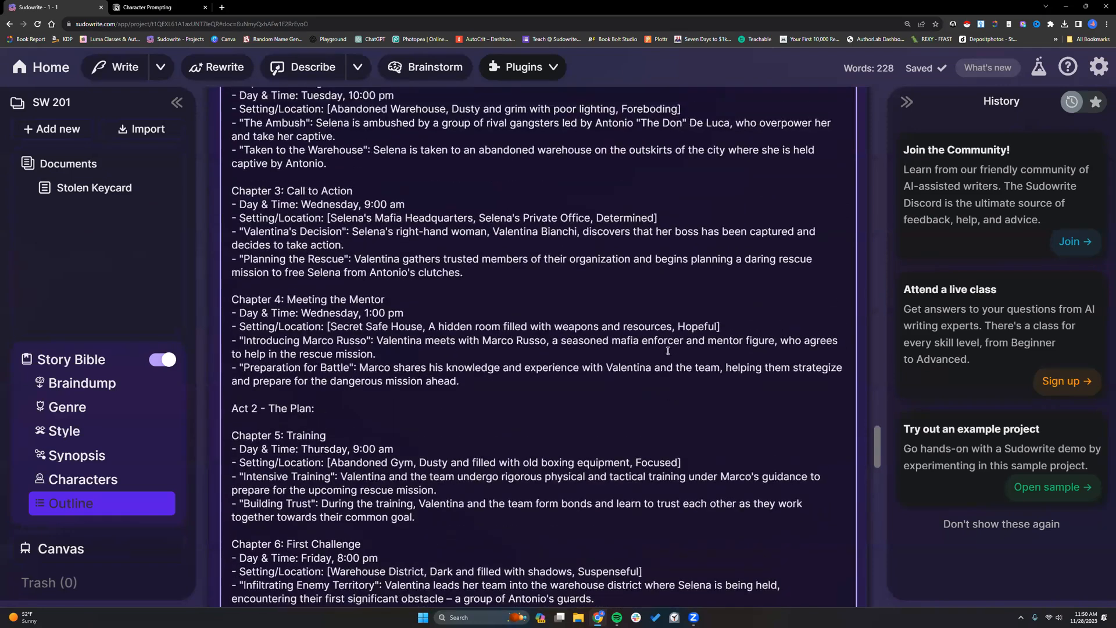
# - Remove the "- Set Up:" label from the Act 1 heading and the title "Introduction" from the Chapter 1 heading
pyautogui.scroll(5, 668, 351)
pyautogui.scroll(-1, 668, 350)
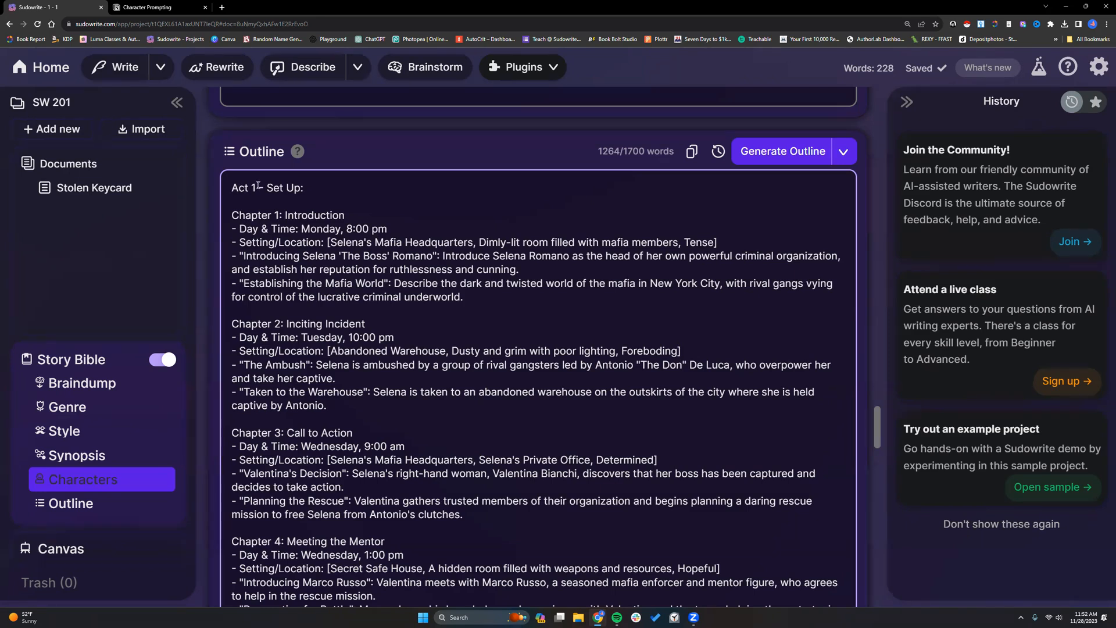
pyautogui.moveTo(257, 186); pyautogui.dragTo(308, 187)
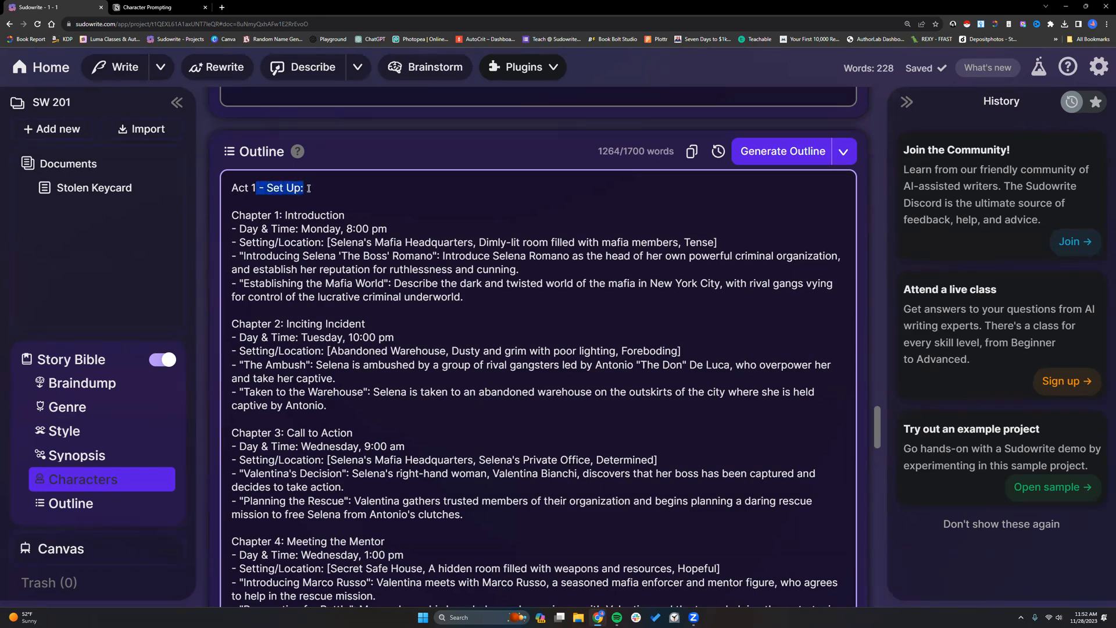
pyautogui.press('BackSpace')
pyautogui.moveTo(284, 214); pyautogui.dragTo(346, 215)
pyautogui.press('BackSpace')
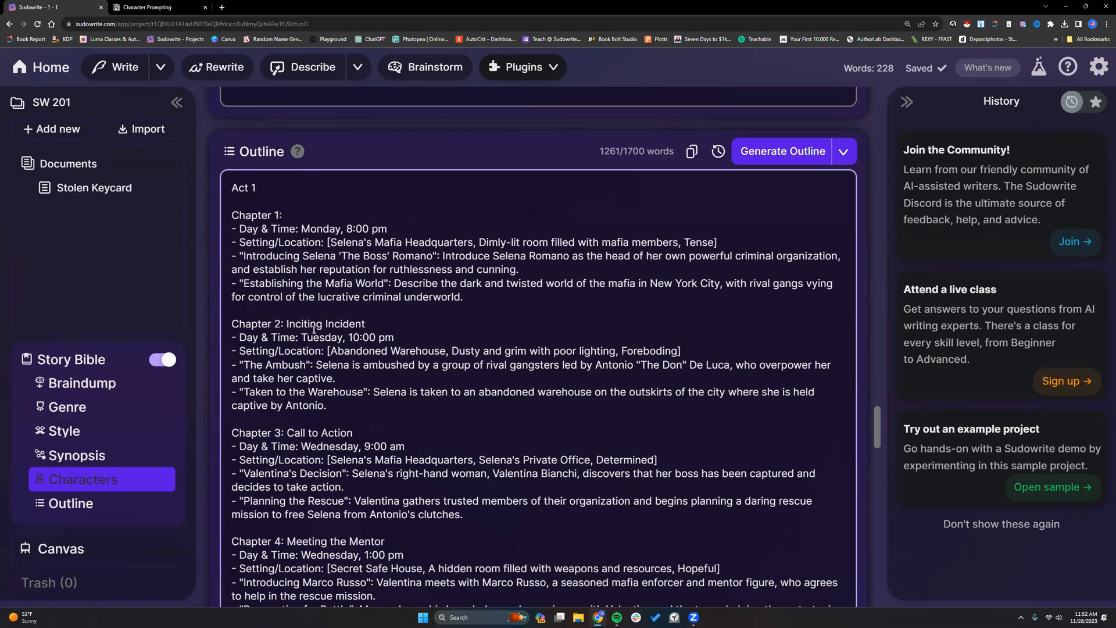
# - Remove the titles "Inciting Incident", "Call to Action" and "Meeting the Mentor" from the Chapter 2, 3 and 4 headings
pyautogui.moveTo(284, 323); pyautogui.dragTo(368, 324)
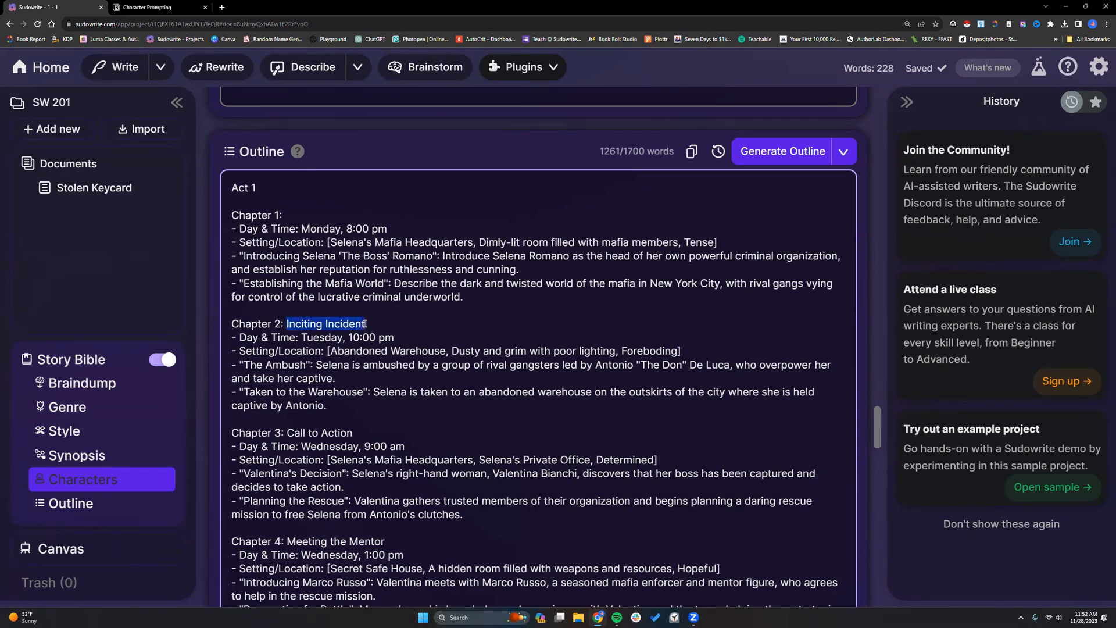
pyautogui.press('BackSpace')
pyautogui.moveTo(286, 433); pyautogui.dragTo(372, 433)
pyautogui.press('BackSpace')
pyautogui.moveTo(386, 541); pyautogui.dragTo(287, 542)
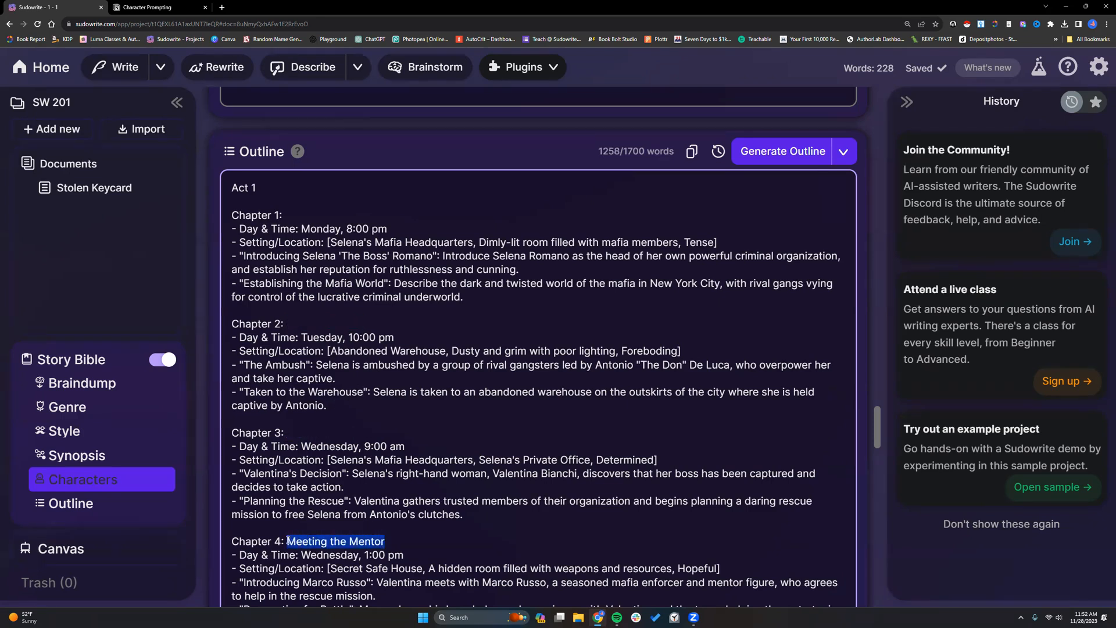
pyautogui.press('BackSpace')
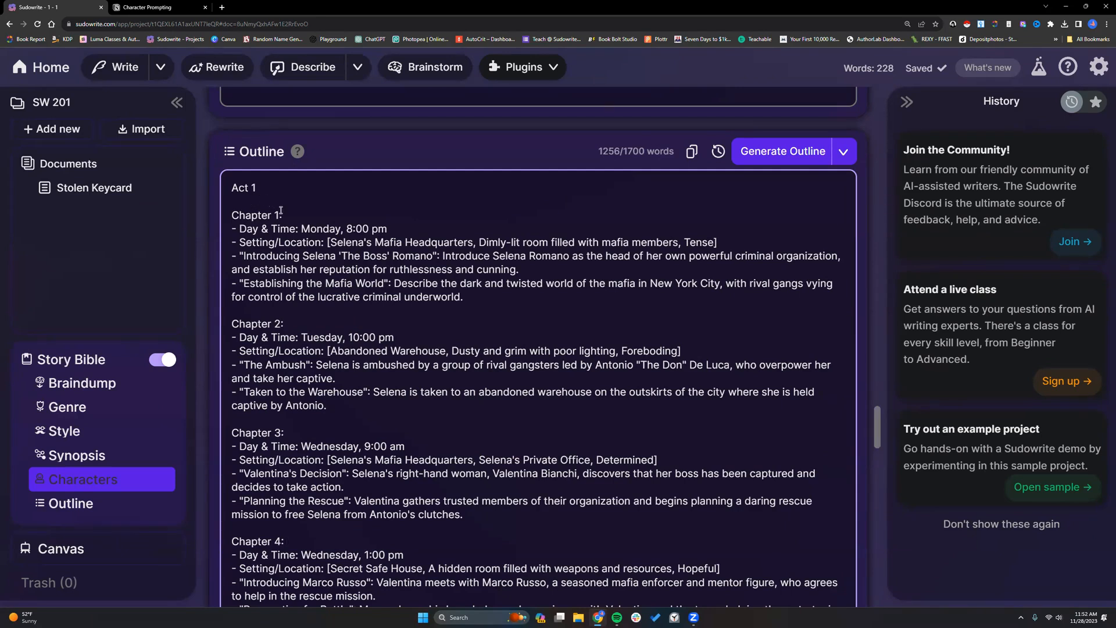
# - Delete the day, time, setting and plot points under Chapter 1 and Chapter 2, keeping only their headings
pyautogui.scroll(-1, 281, 211)
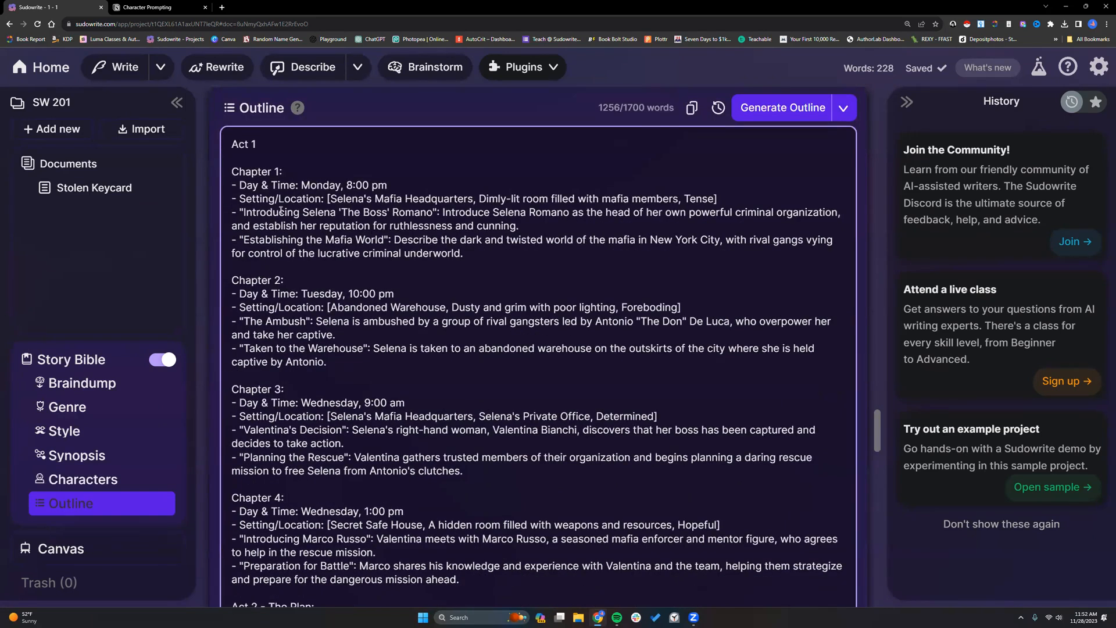
pyautogui.scroll(1, 281, 210)
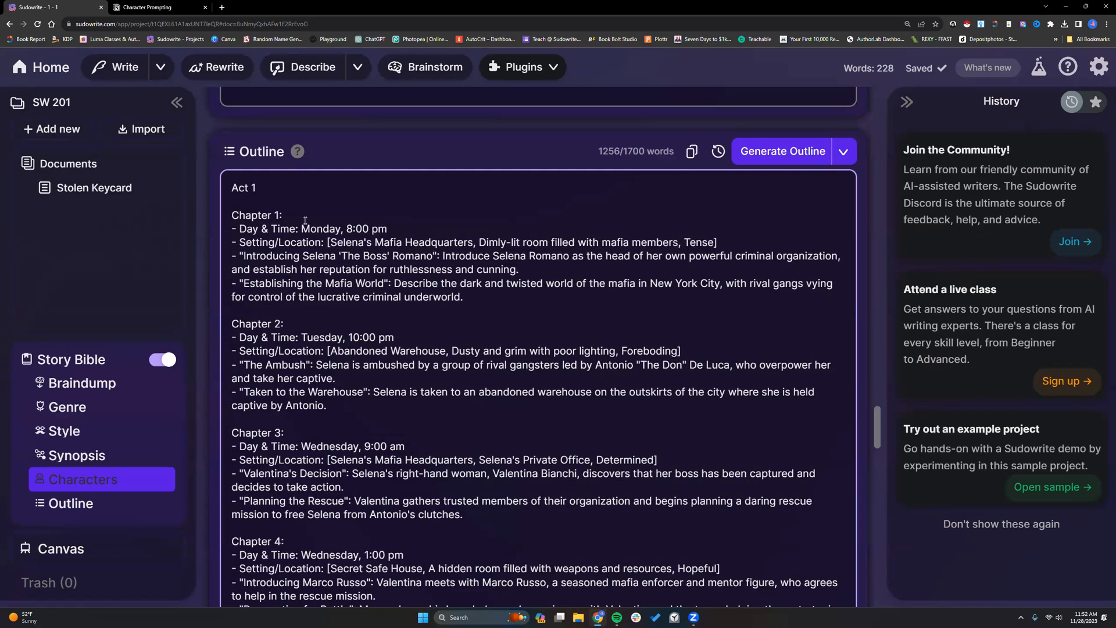
pyautogui.scroll(-6, 293, 404)
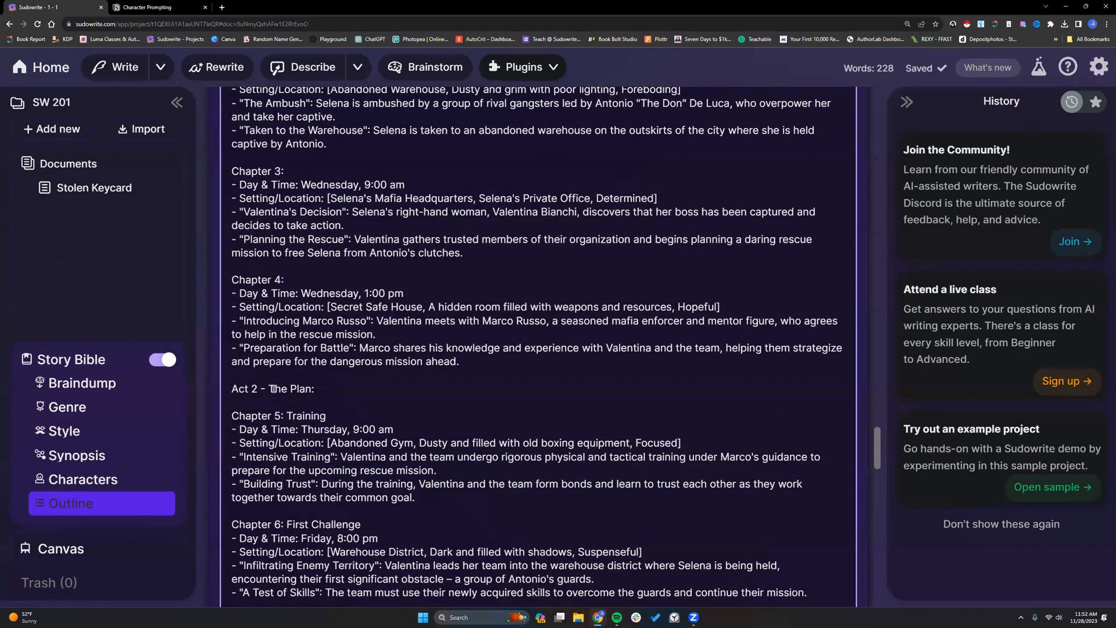
pyautogui.scroll(6, 261, 352)
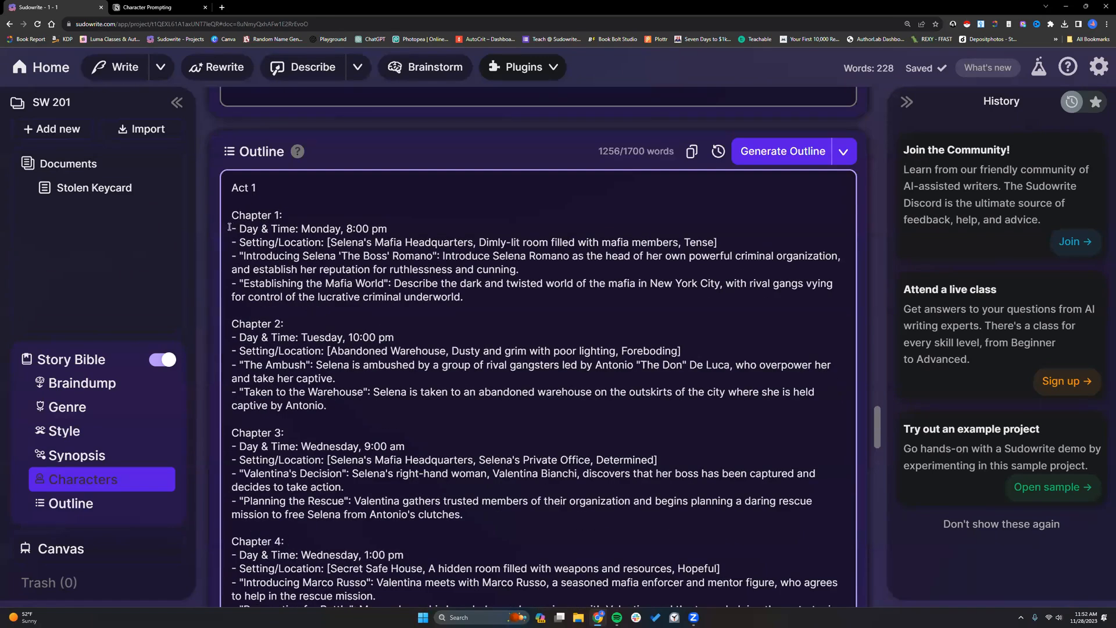
pyautogui.moveTo(230, 227); pyautogui.dragTo(552, 300)
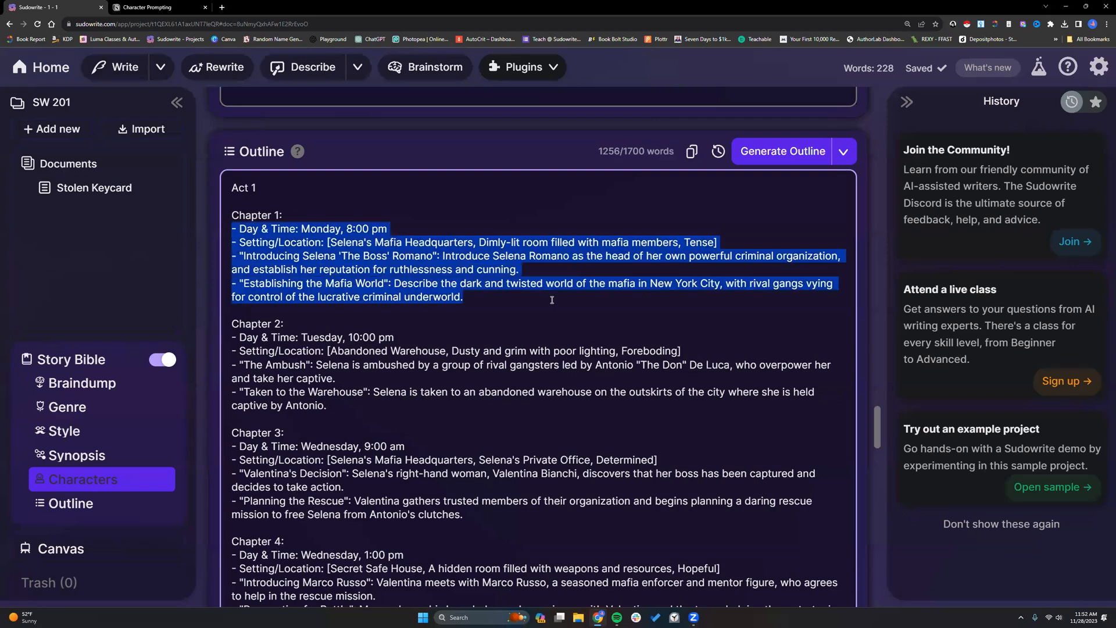
pyautogui.press('BackSpace')
pyautogui.moveTo(230, 269); pyautogui.dragTo(404, 353)
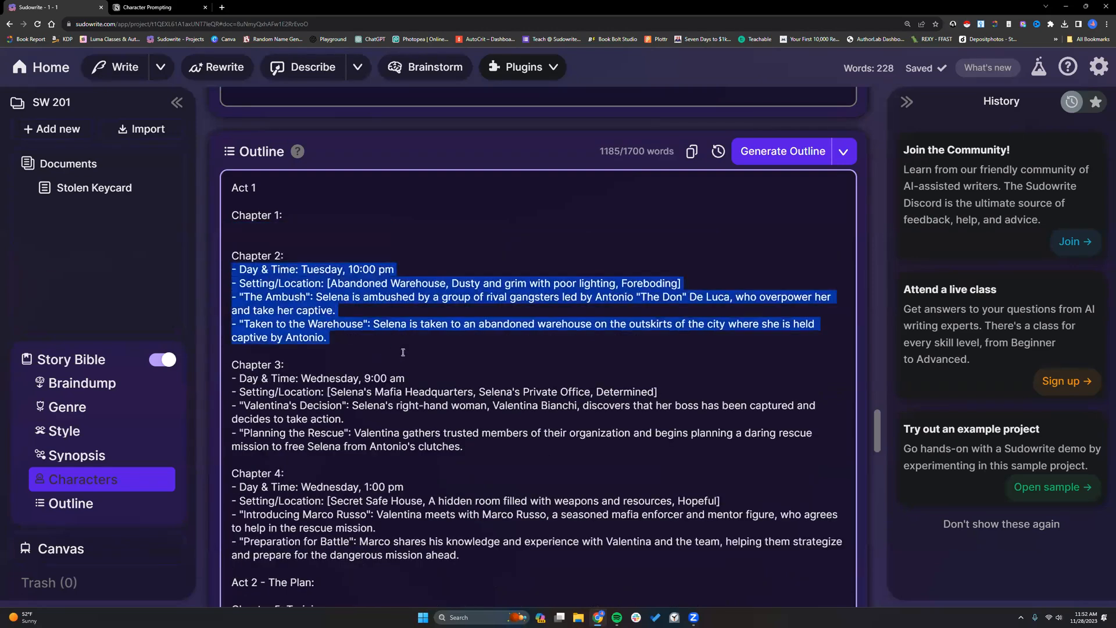
pyautogui.press('BackSpace')
# - Delete the details under Chapter 3 and Chapter 4 together with the "Act 2 - The Plan:" heading
pyautogui.moveTo(232, 296); pyautogui.dragTo(476, 365)
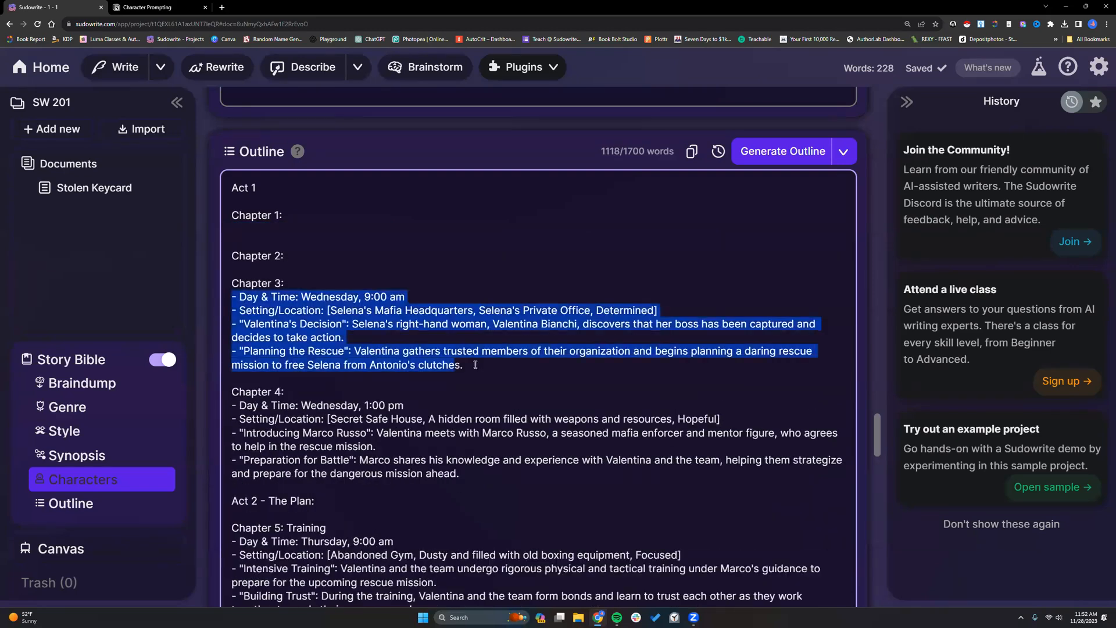
pyautogui.press('BackSpace')
pyautogui.moveTo(232, 338); pyautogui.dragTo(231, 446)
pyautogui.press('BackSpace')
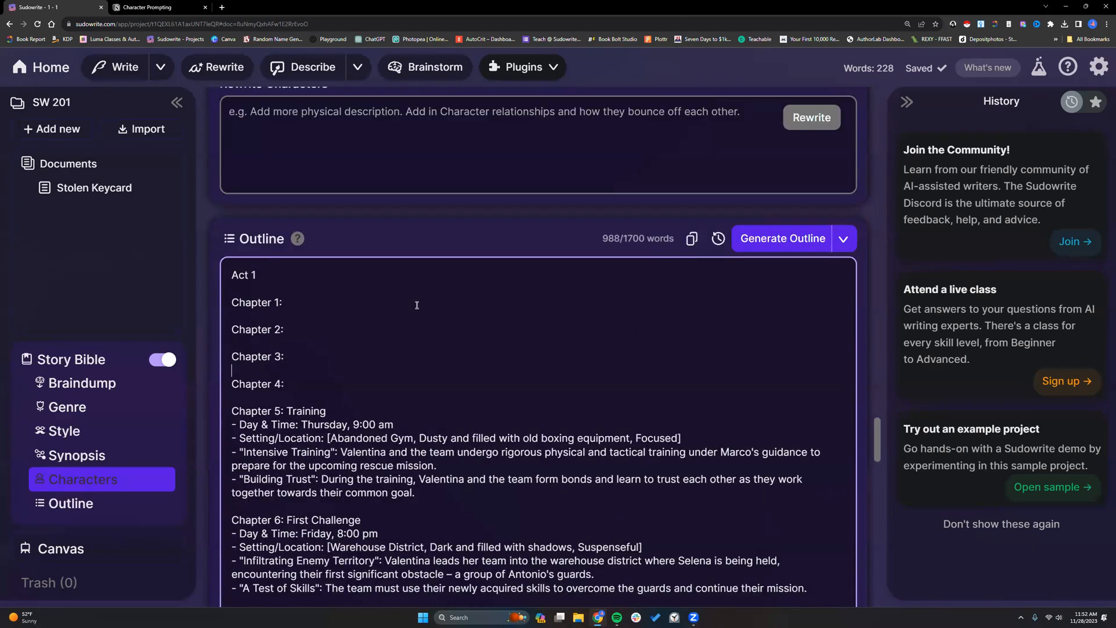
# - Check which chapters can be added as new documents, and examine the remaining outline through Chapter 19
pyautogui.click(64, 130)
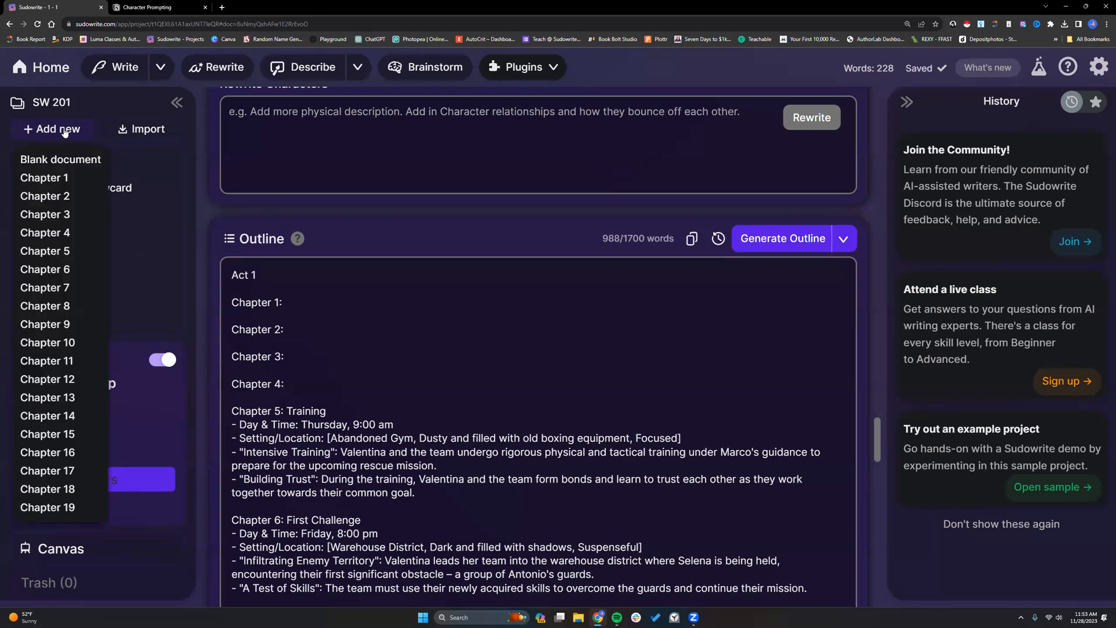
pyautogui.click(375, 329)
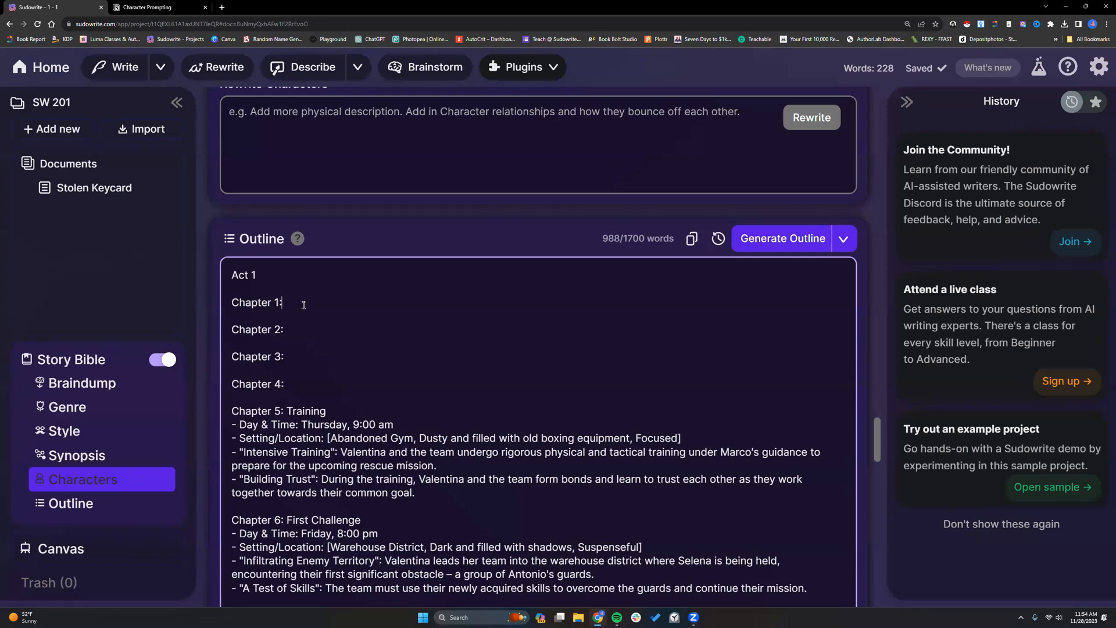
pyautogui.scroll(-3, 303, 305)
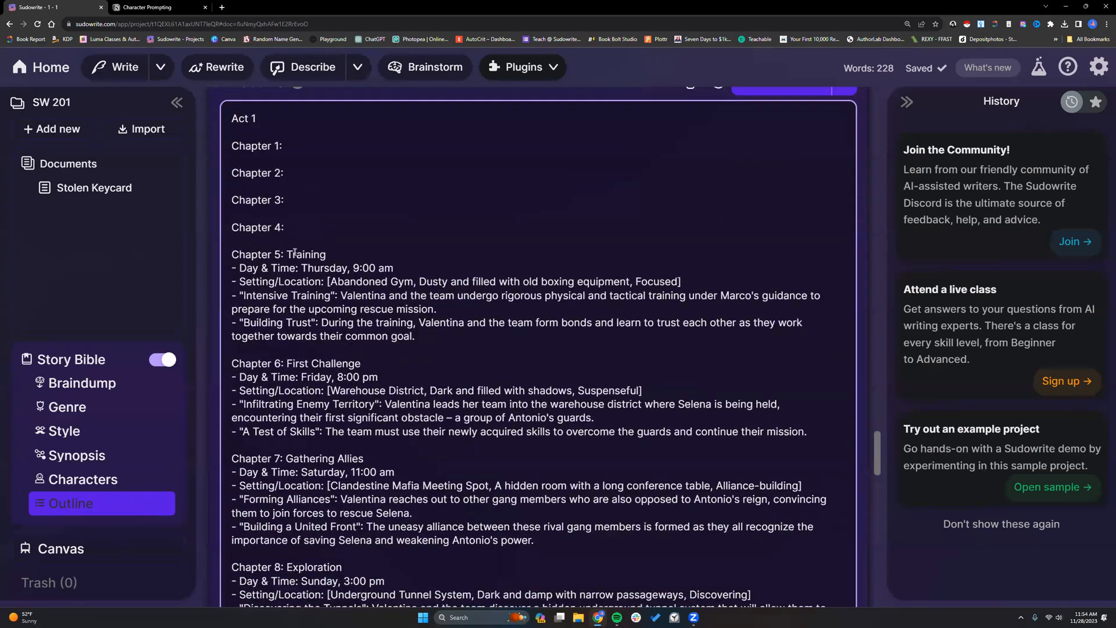
pyautogui.scroll(-9, 297, 193)
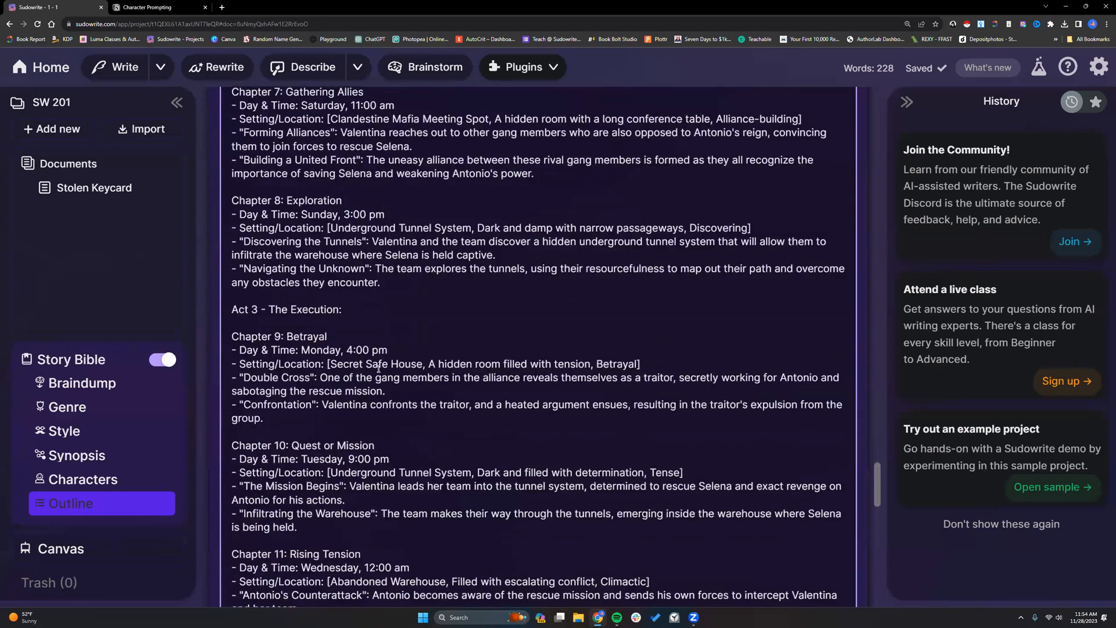
pyautogui.scroll(-8, 379, 370)
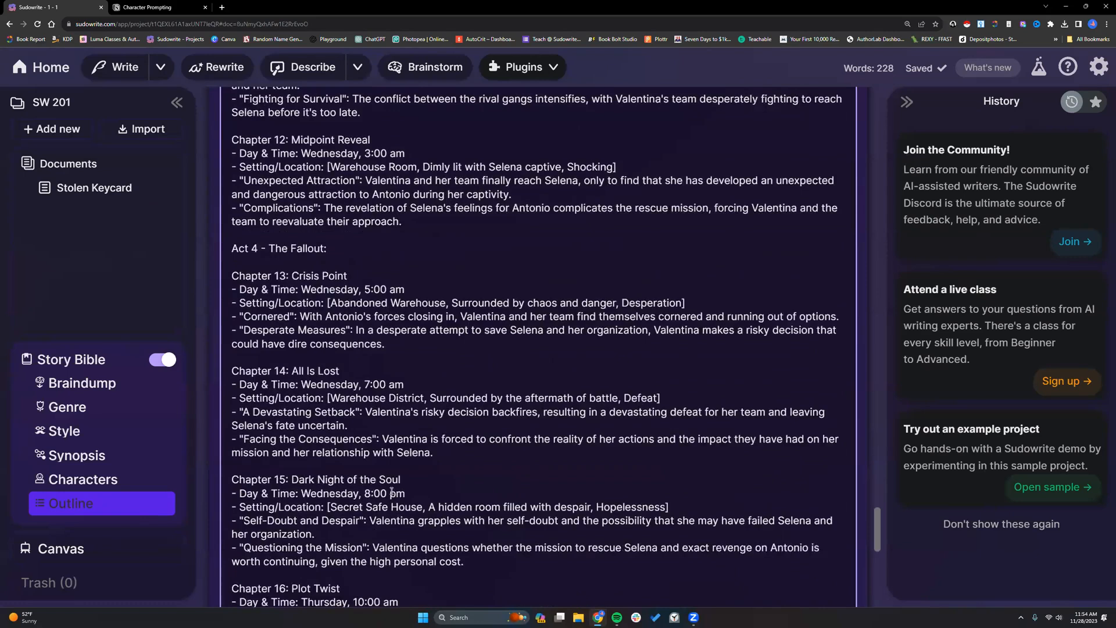
pyautogui.scroll(-5, 393, 494)
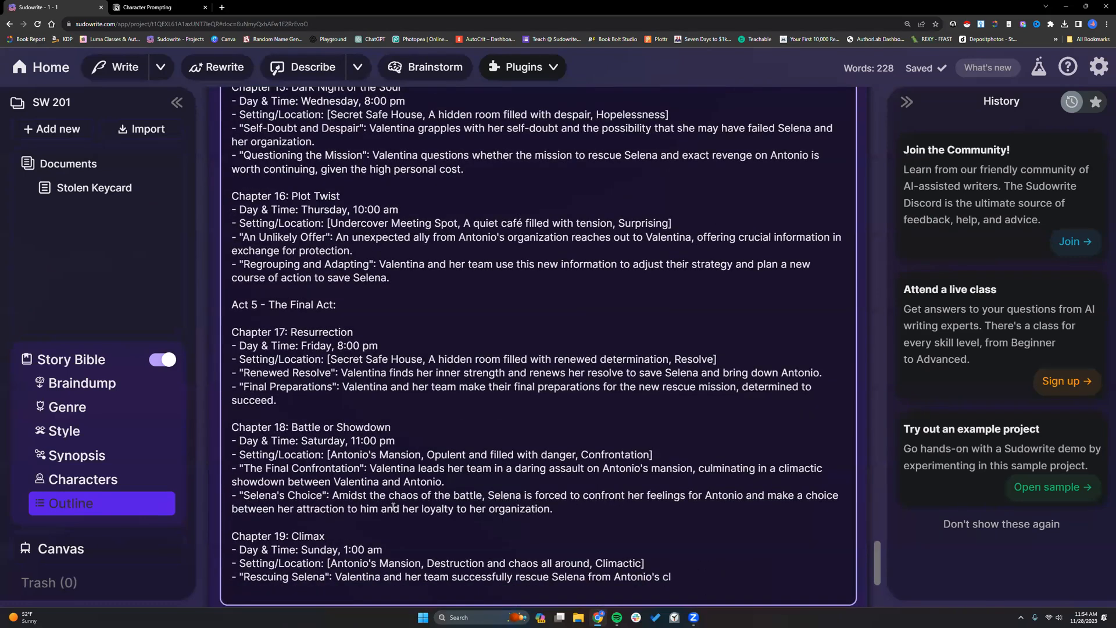
pyautogui.scroll(-2, 639, 447)
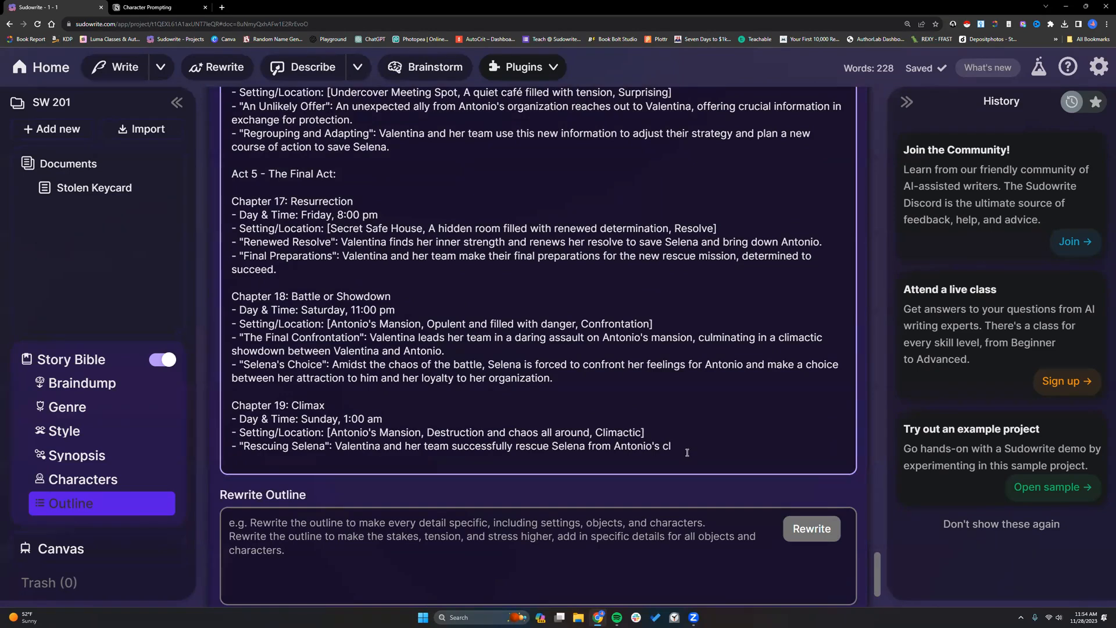
# - Review the outline from its unfinished Chapter 19 back to Act 1, along with the Characters and Synopsis sections
pyautogui.moveTo(687, 452); pyautogui.dragTo(330, 136)
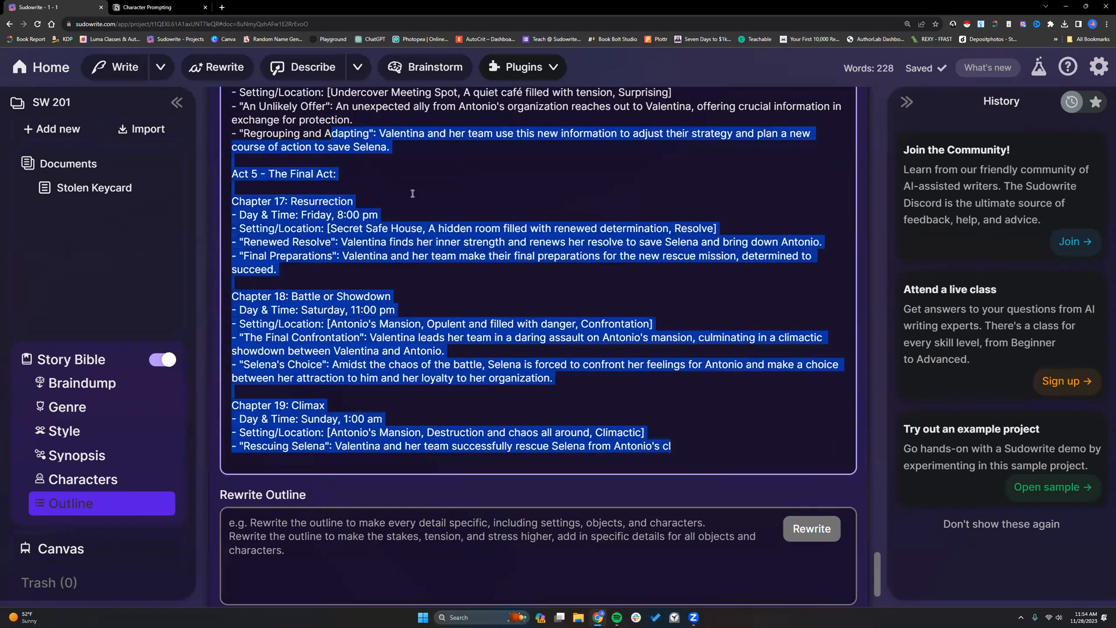
pyautogui.click(430, 152)
pyautogui.scroll(2, 428, 175)
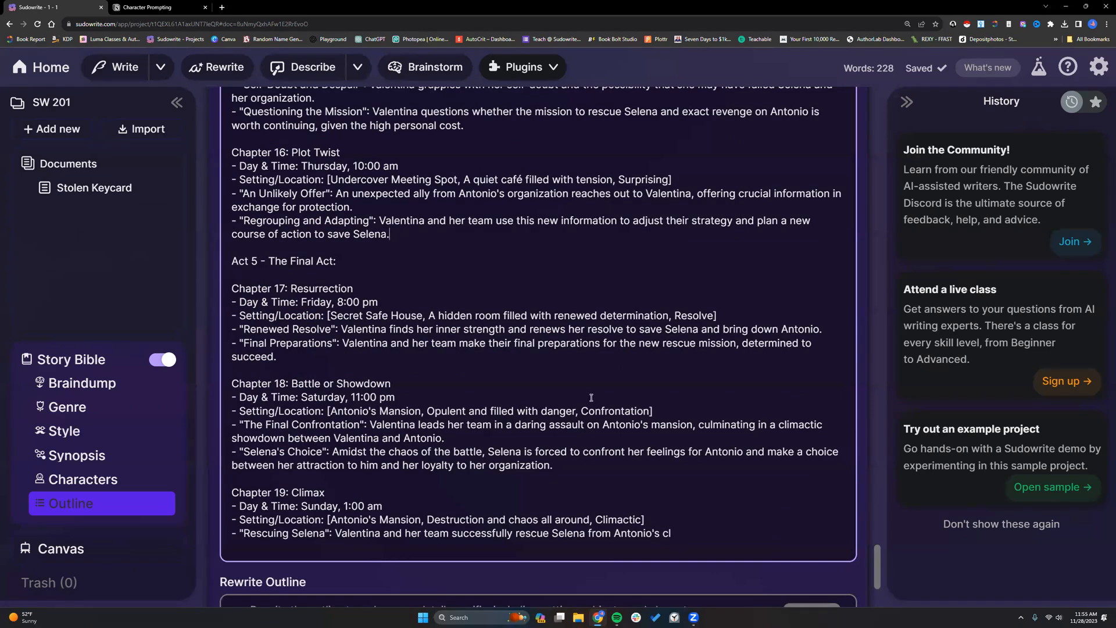
pyautogui.scroll(10, 591, 398)
pyautogui.scroll(8, 587, 395)
pyautogui.scroll(5, 517, 373)
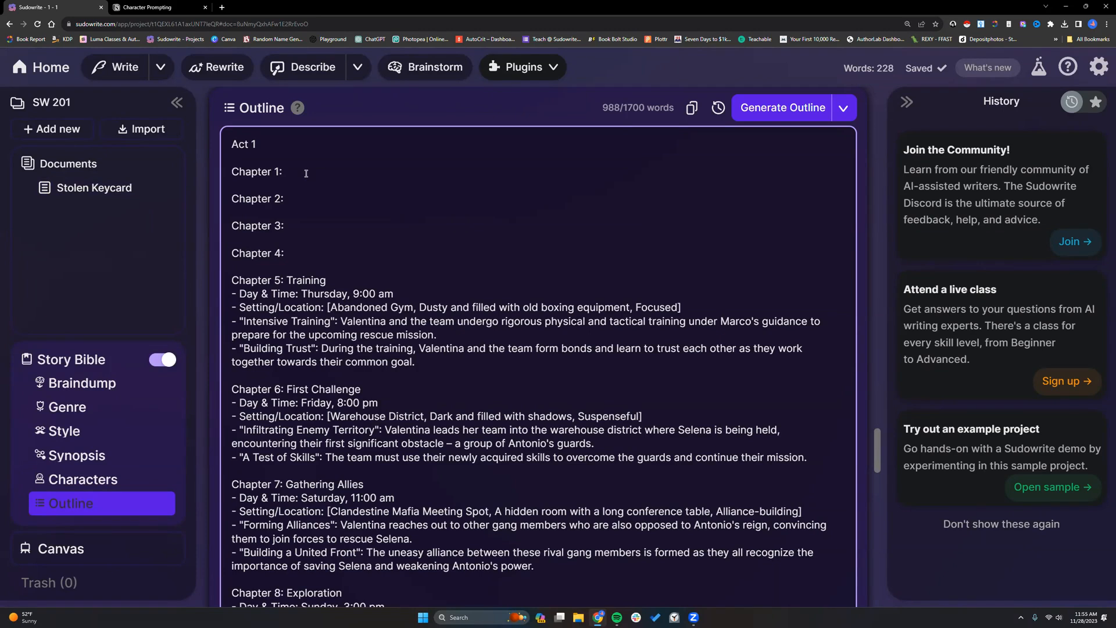
pyautogui.scroll(2, 344, 219)
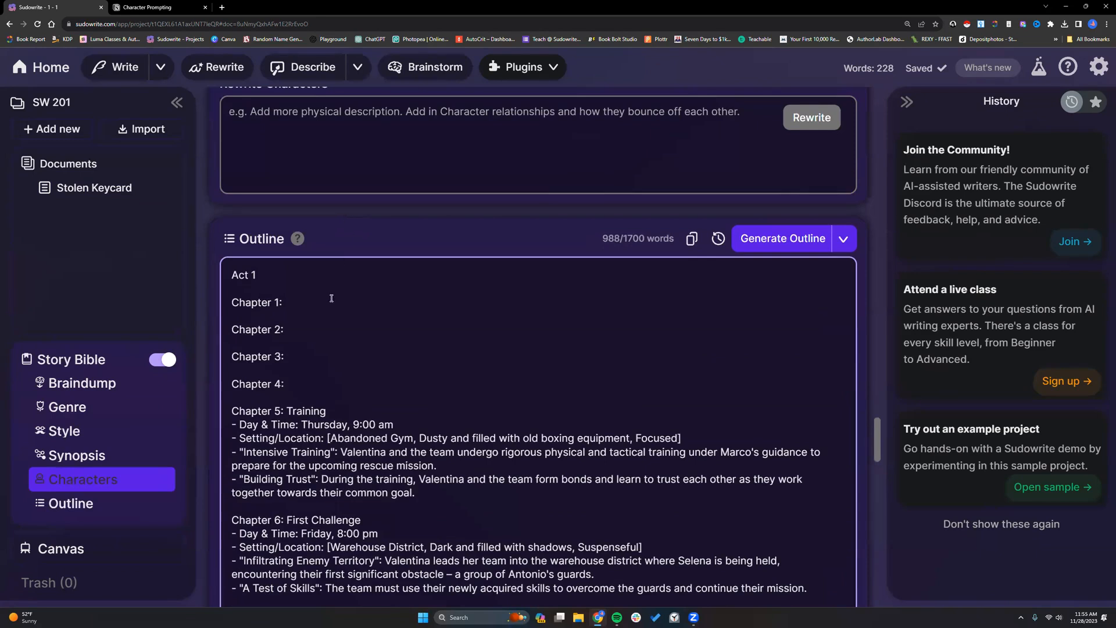
pyautogui.scroll(7, 331, 298)
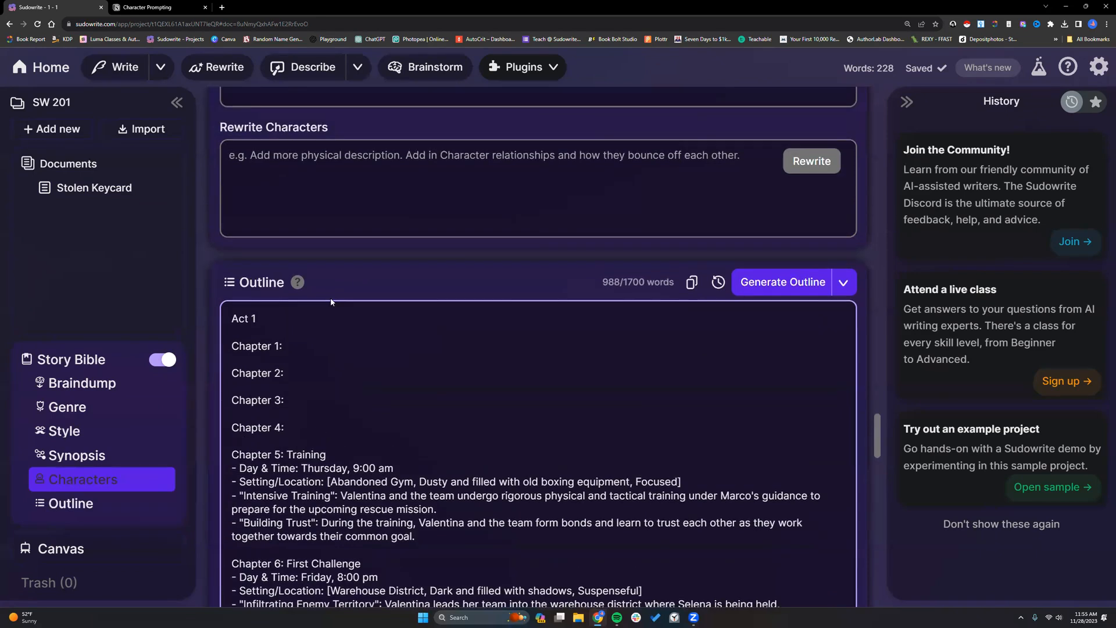
pyautogui.scroll(8, 331, 299)
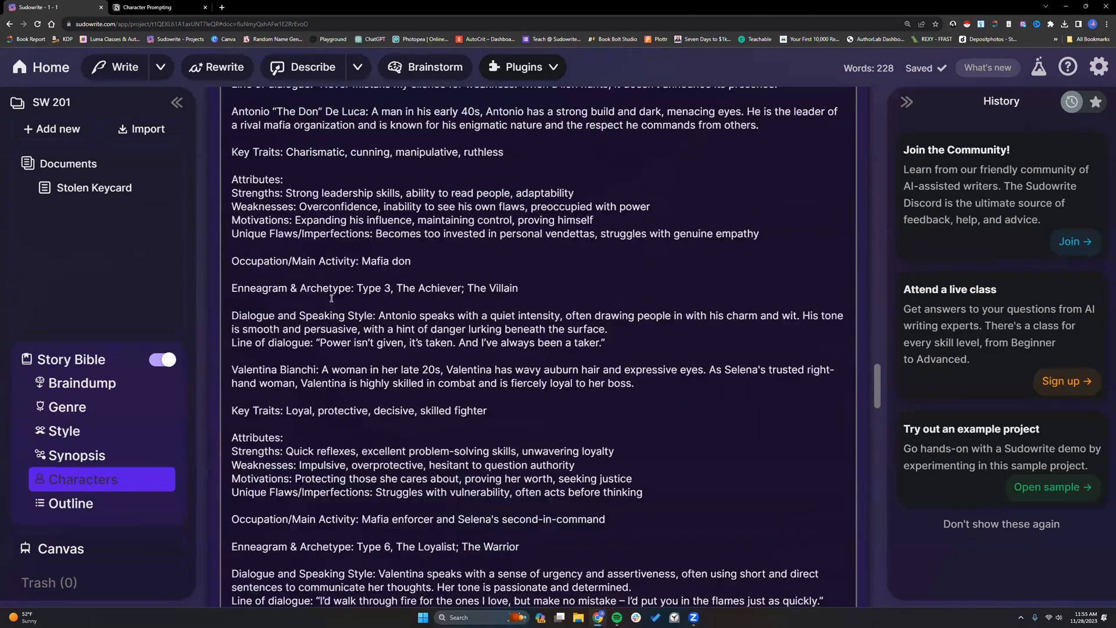
pyautogui.scroll(6, 331, 298)
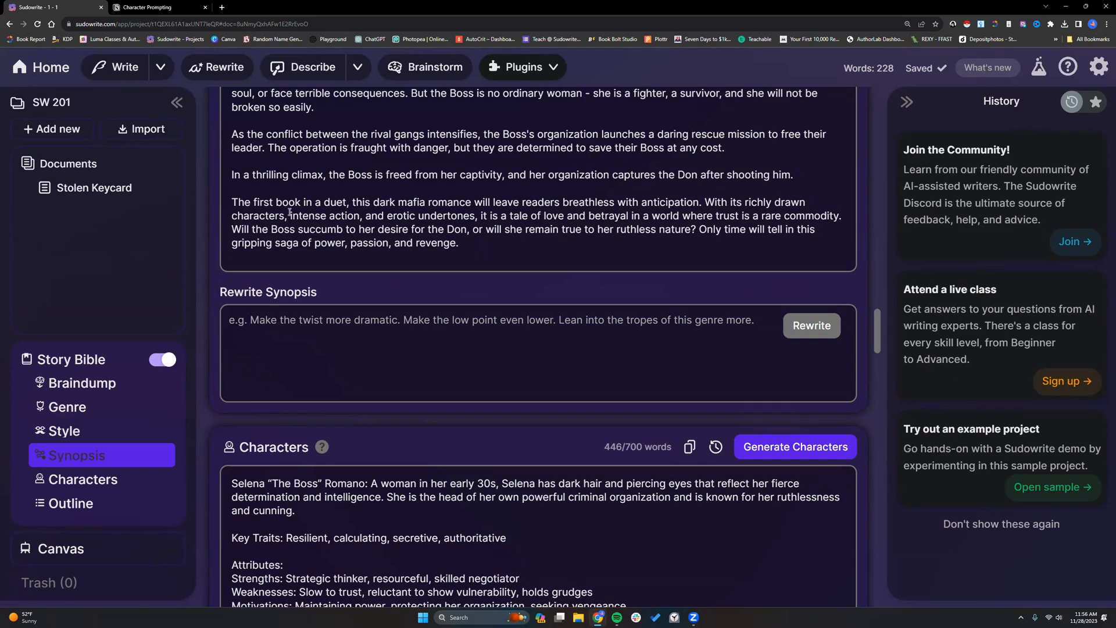
pyautogui.scroll(-6, 289, 213)
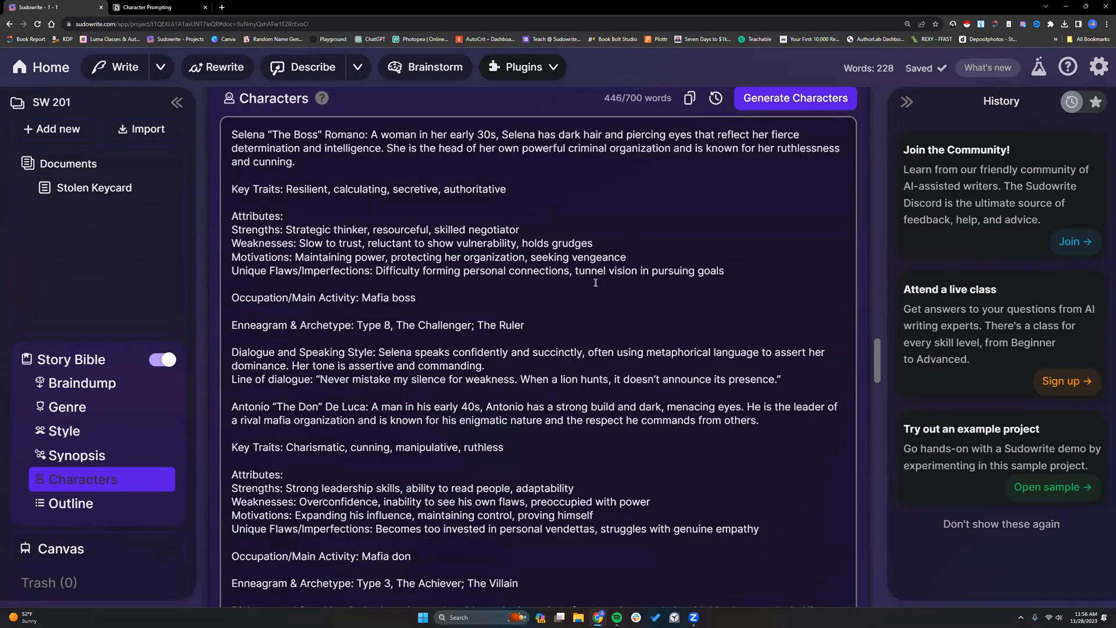
pyautogui.scroll(-15, 576, 300)
pyautogui.scroll(1, 368, 201)
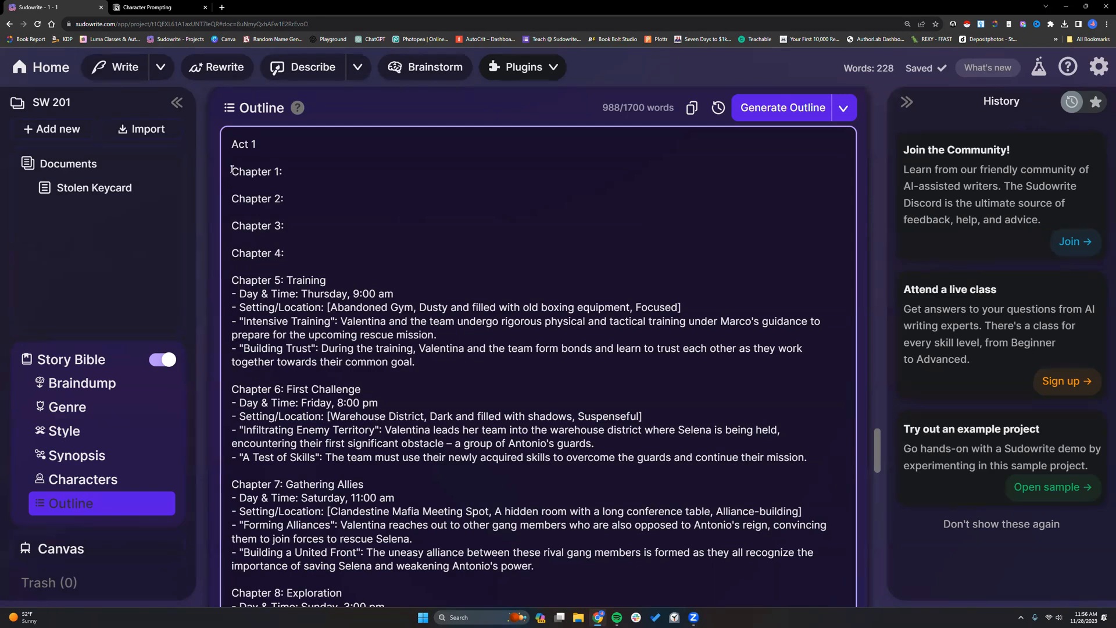
# - Compare the outline's chapter headings, from Chapter 1 through Chapter 19, with the chapters offered for new documents
pyautogui.click(270, 184)
pyautogui.moveTo(231, 170); pyautogui.dragTo(281, 171)
pyautogui.moveTo(231, 198); pyautogui.dragTo(288, 198)
pyautogui.click(70, 129)
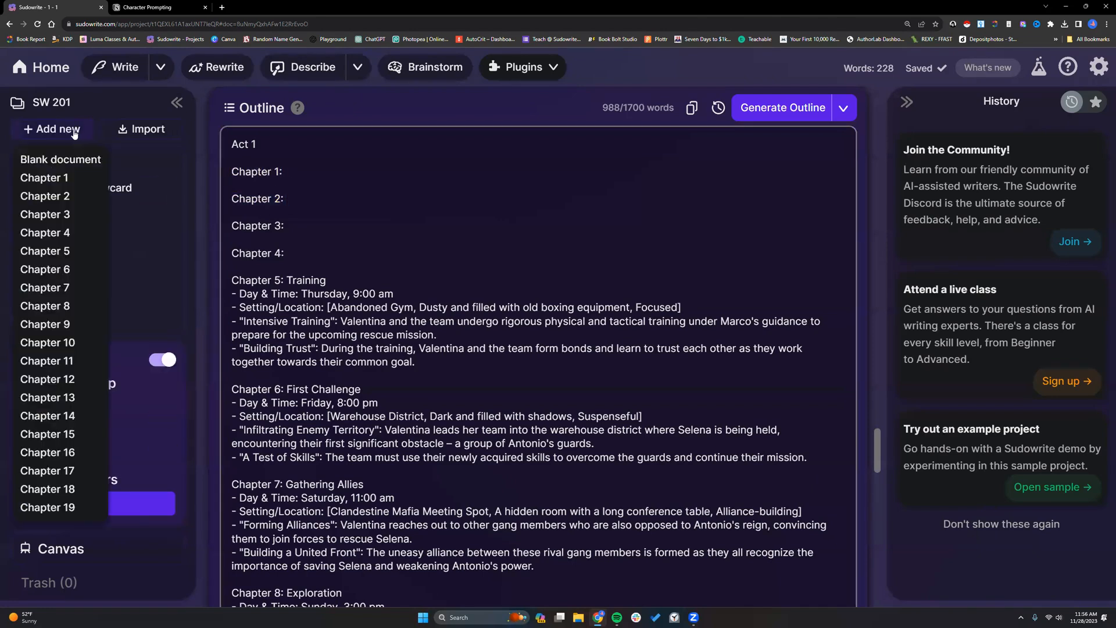
pyautogui.scroll(-15, 331, 437)
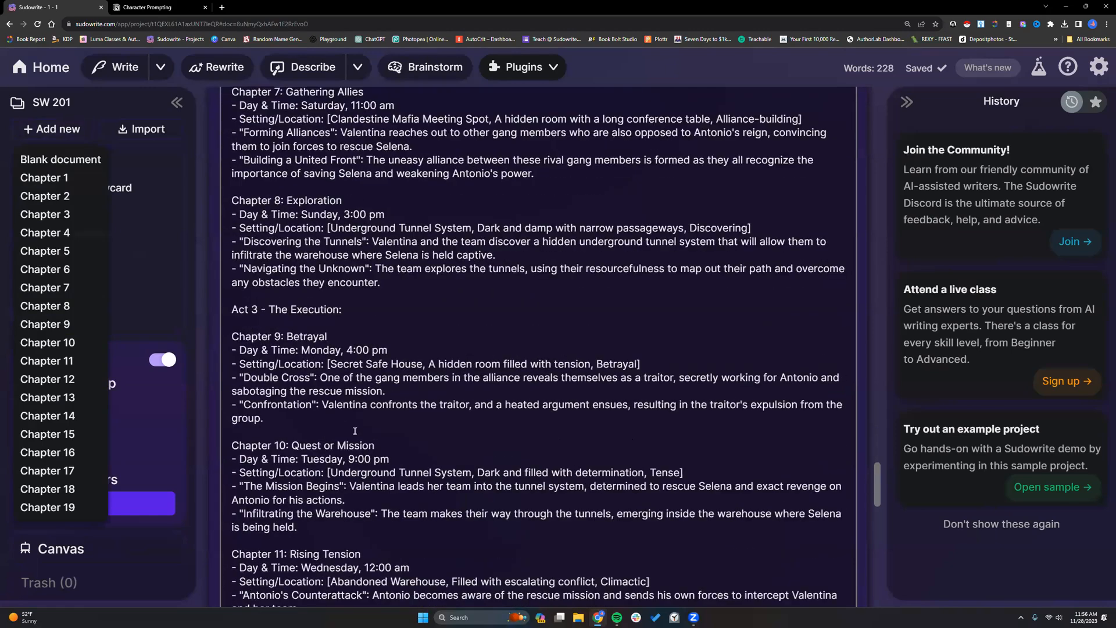
pyautogui.scroll(-10, 354, 431)
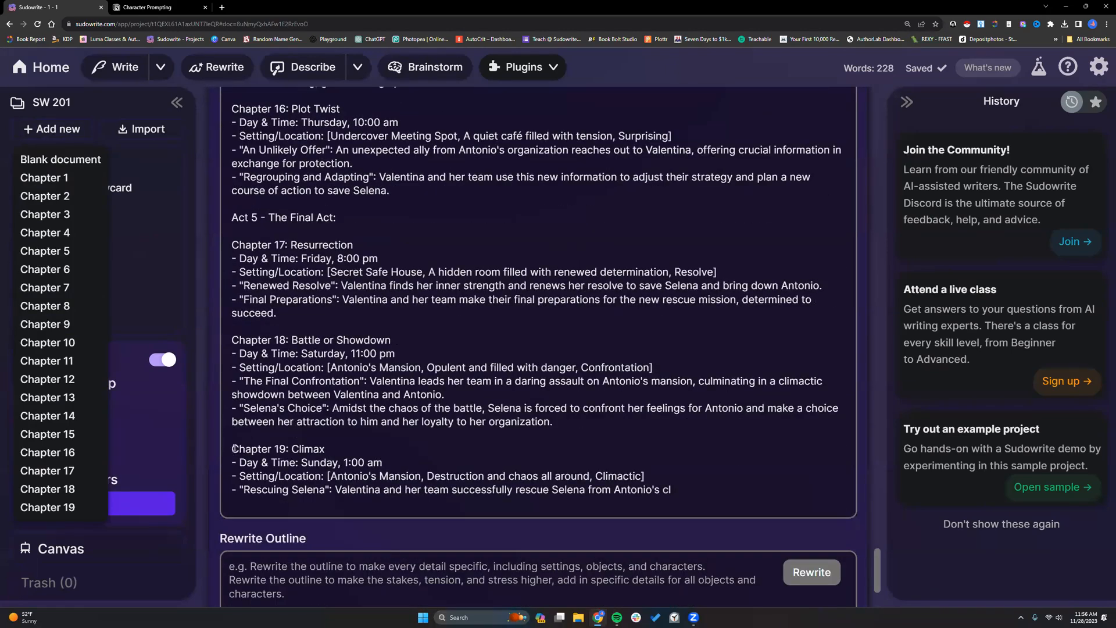
pyautogui.moveTo(232, 448); pyautogui.dragTo(293, 451)
pyautogui.scroll(20, 349, 408)
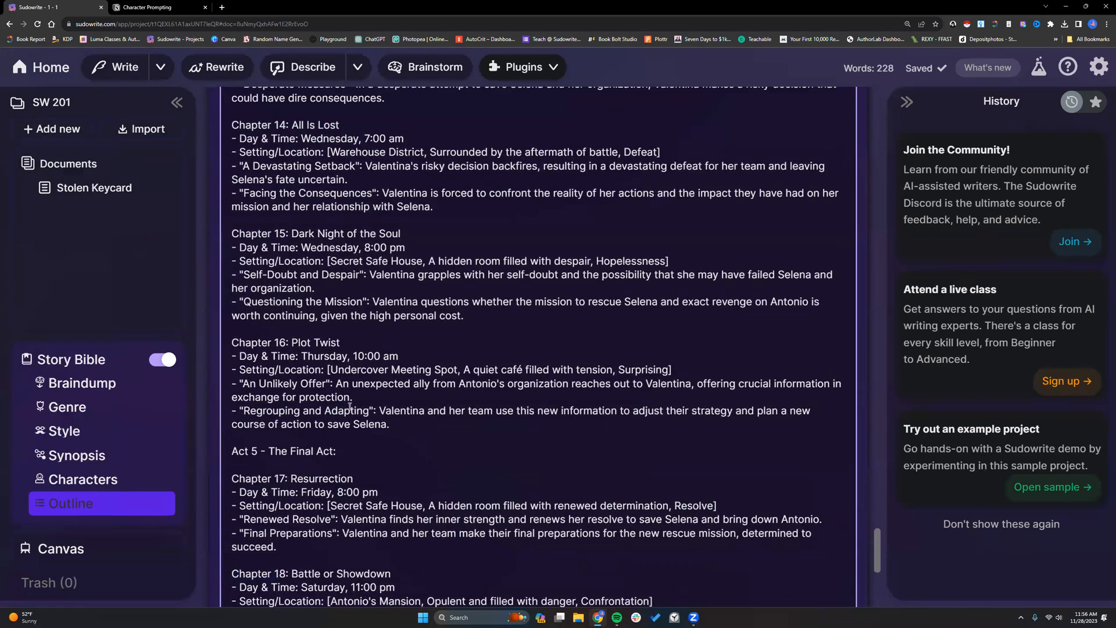
pyautogui.scroll(2, 697, 407)
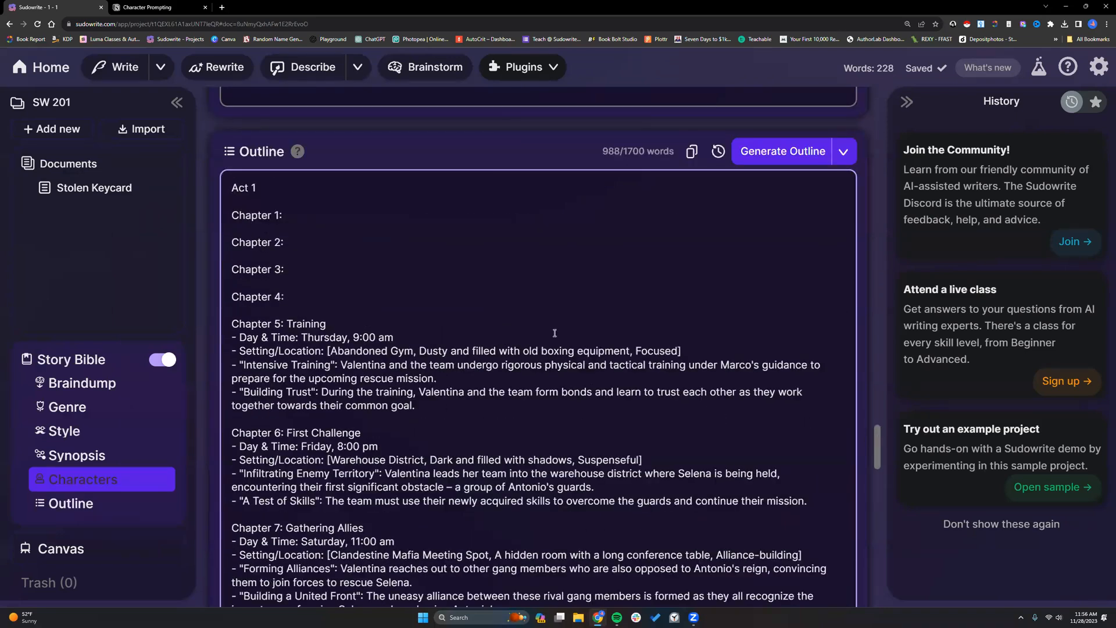
pyautogui.scroll(-1, 401, 271)
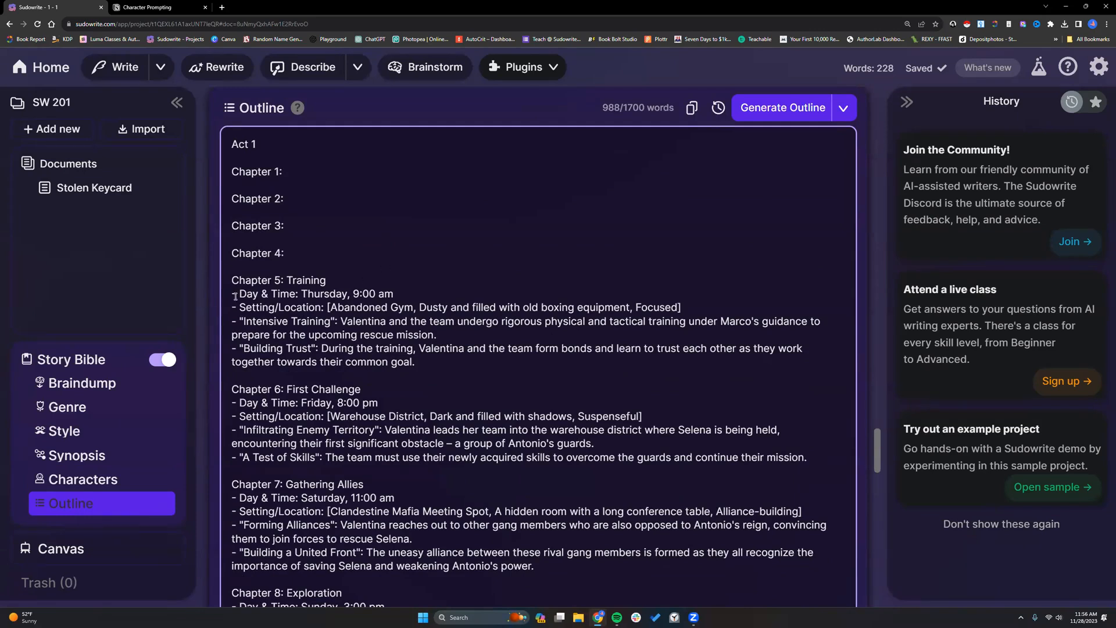
# - Remove the empty Chapter 1 through Chapter 4 headings under Act 1, along with the leftover blank line
pyautogui.moveTo(231, 293); pyautogui.dragTo(632, 560)
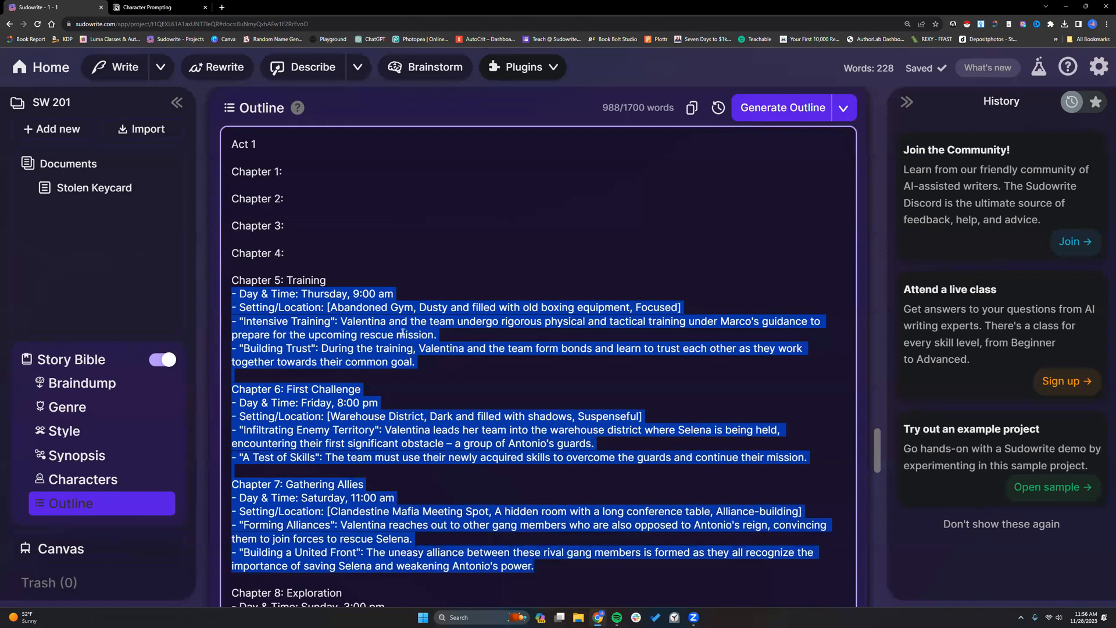
pyautogui.click(249, 187)
pyautogui.moveTo(231, 172); pyautogui.dragTo(292, 254)
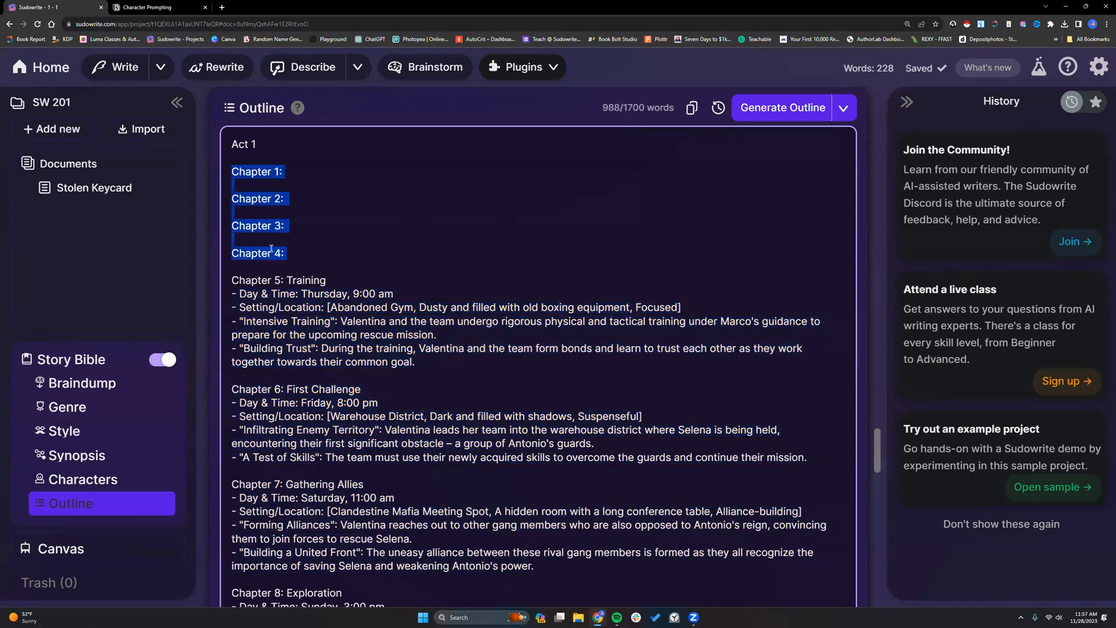
pyautogui.rightClick(271, 249)
pyautogui.click(302, 266)
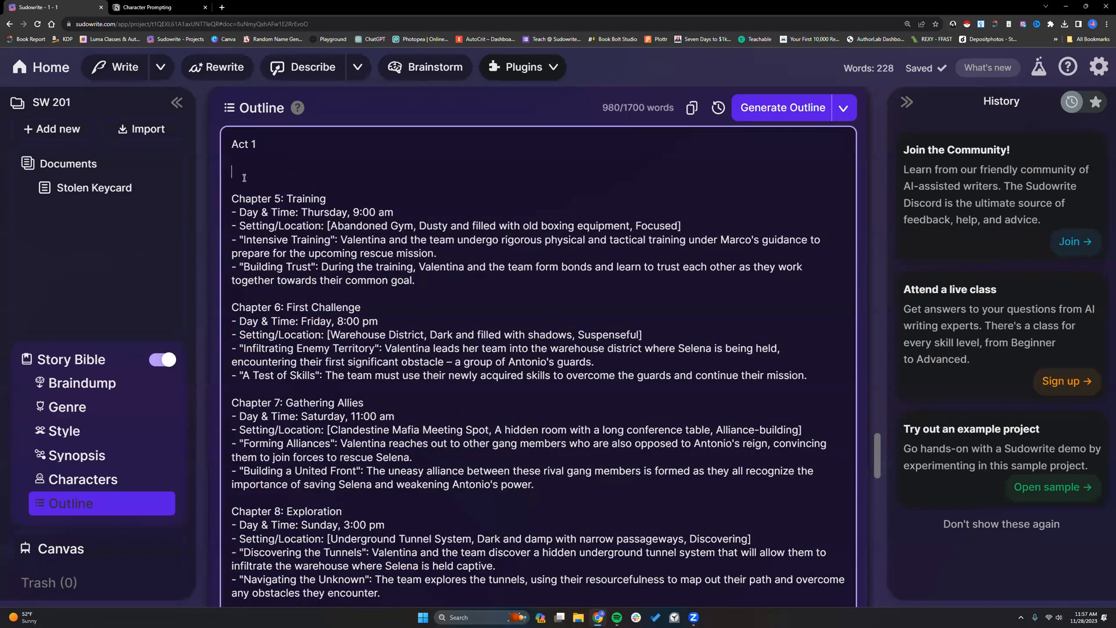
pyautogui.press('BackSpace')
# - Check which chapters are offered as new documents against the shortened outline's chapters, from Chapter 5 to Chapter 19
pyautogui.click(59, 130)
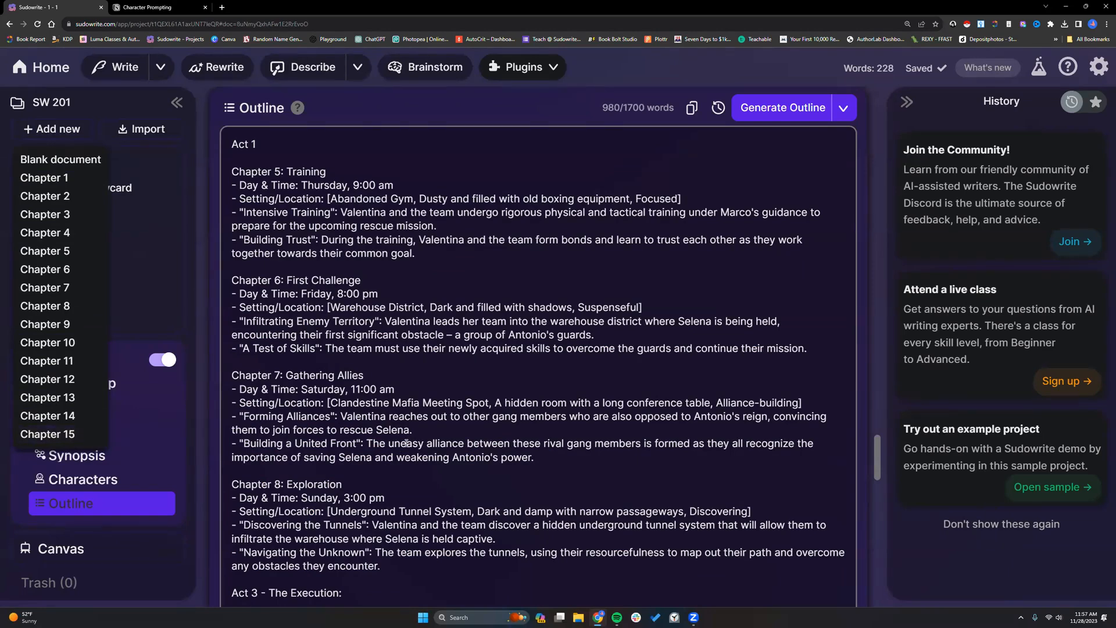
pyautogui.scroll(-10, 403, 446)
pyautogui.scroll(-12, 402, 445)
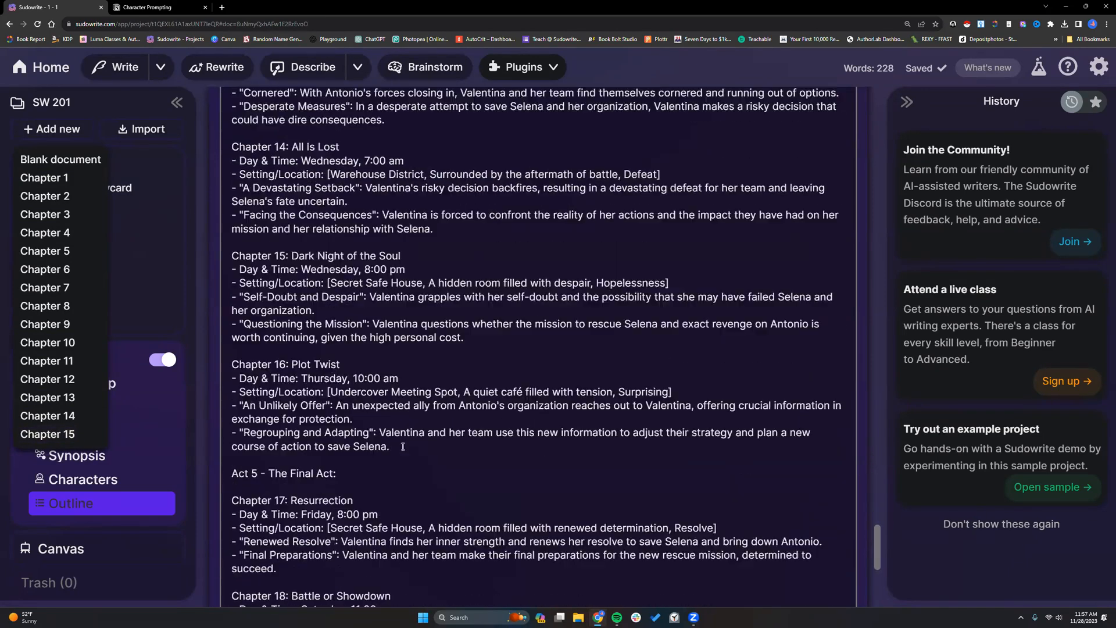
pyautogui.scroll(15, 392, 447)
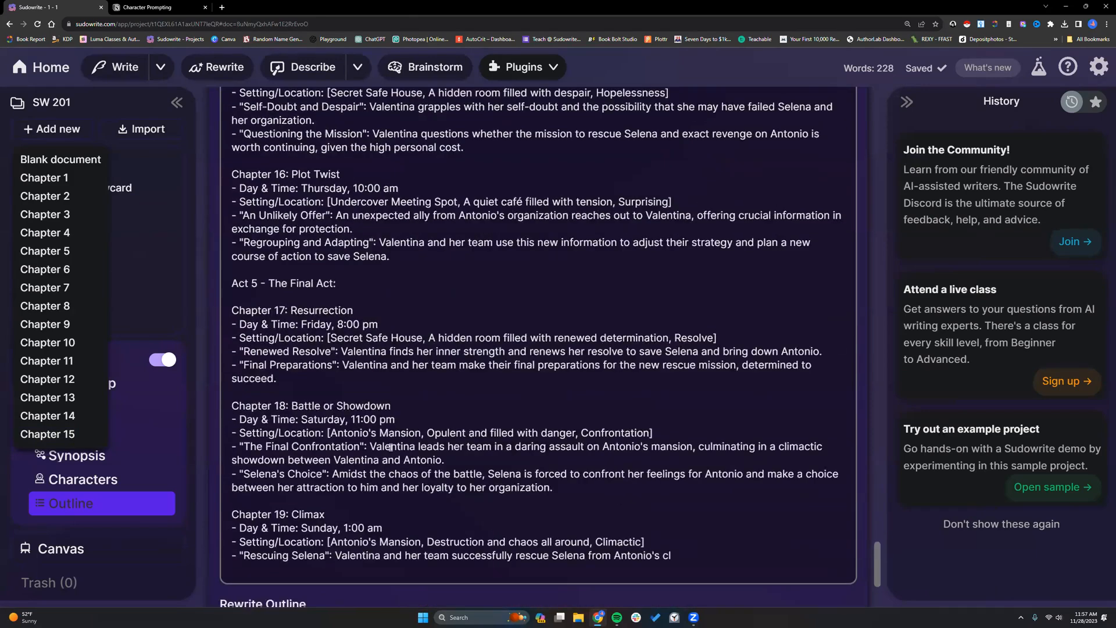
pyautogui.scroll(10, 387, 442)
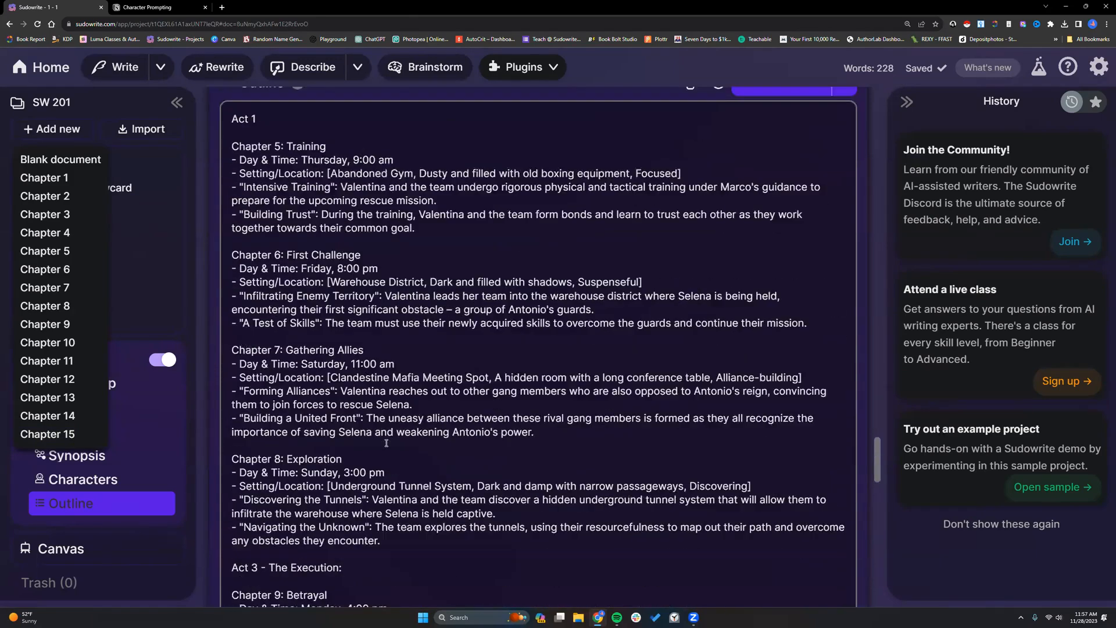
# - Paste the empty headings Chapter 1 to Chapter 4 above Chapter 5 in the outline, with a blank line after them
pyautogui.rightClick(240, 248)
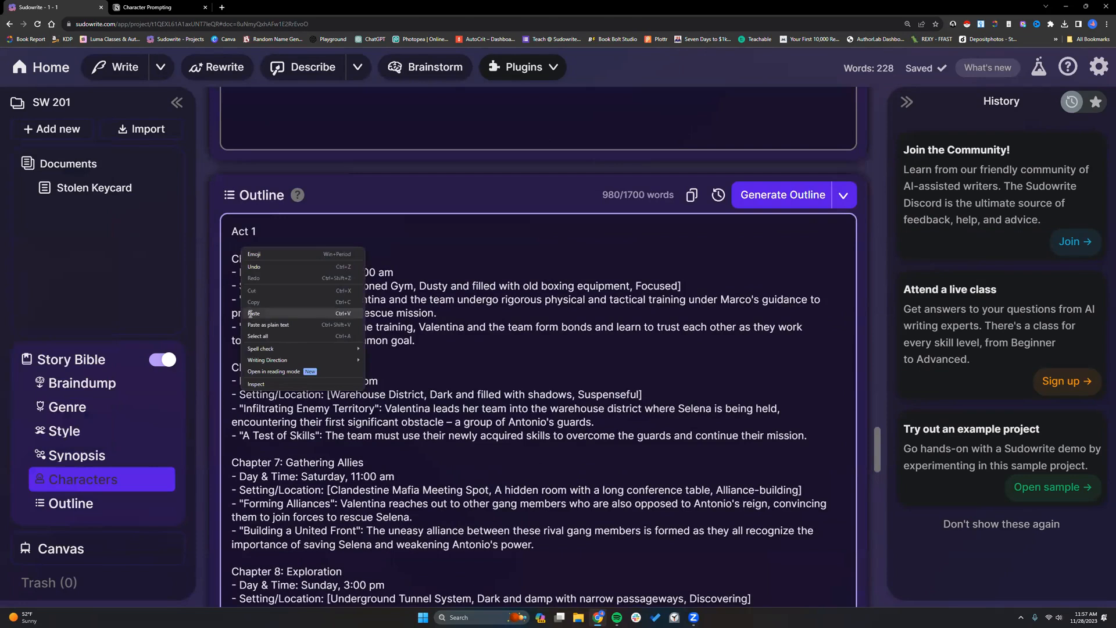
pyautogui.click(253, 313)
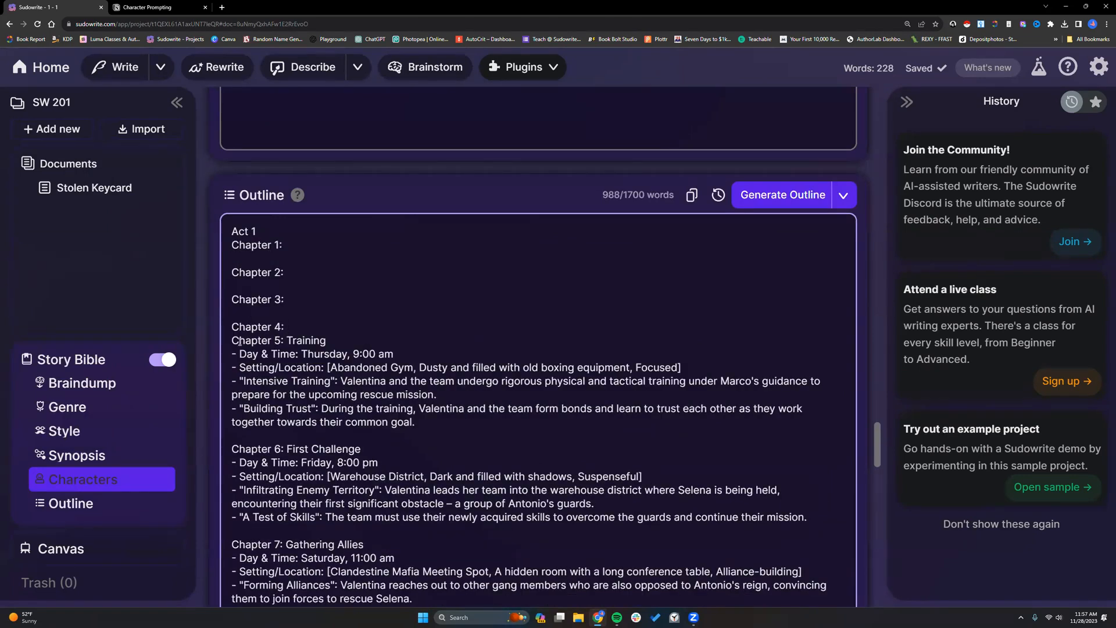
pyautogui.press('Return')
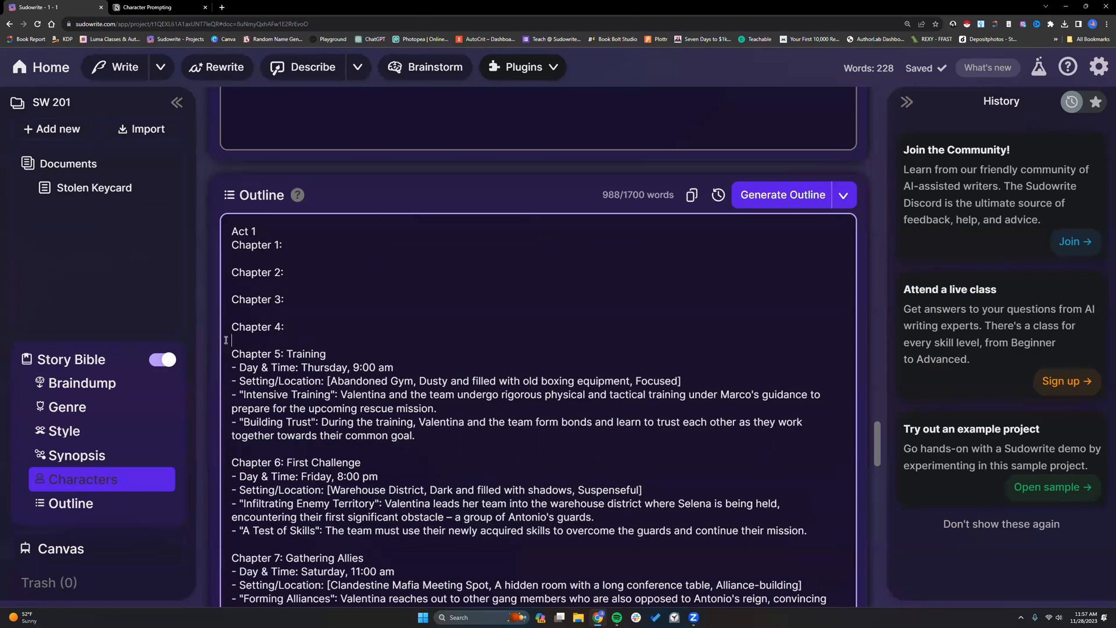
# - Renumber the outline headings Chapter 1 and Chapter 2 to Chapter 9 and Chapter 11
pyautogui.moveTo(232, 245); pyautogui.dragTo(284, 246)
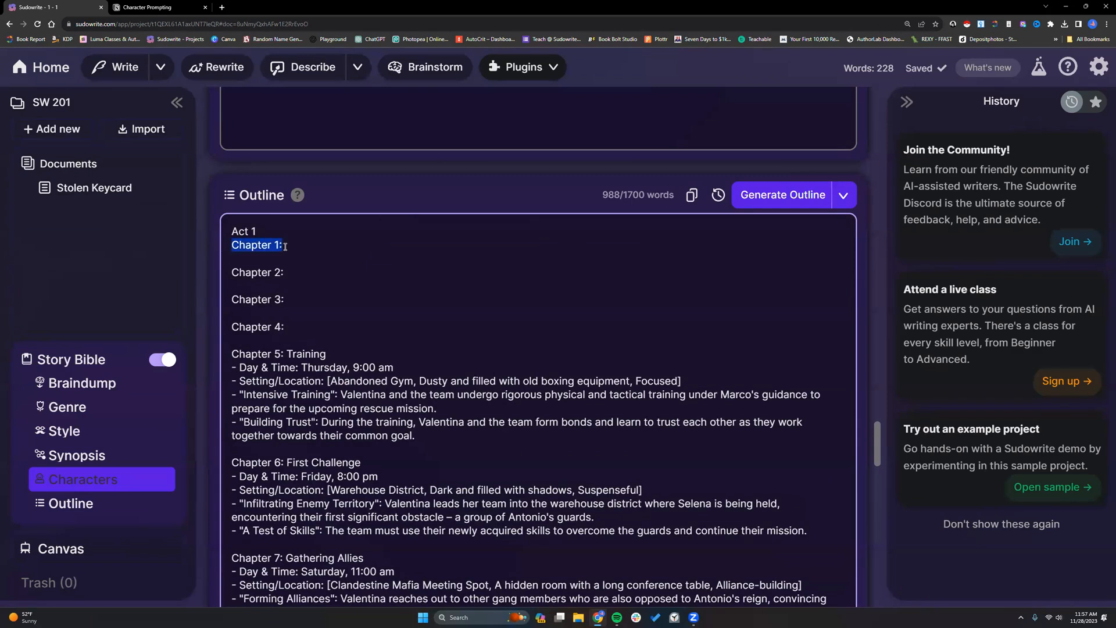
pyautogui.click(279, 245)
pyautogui.press('BackSpace')
pyautogui.write('9')
pyautogui.click(281, 273)
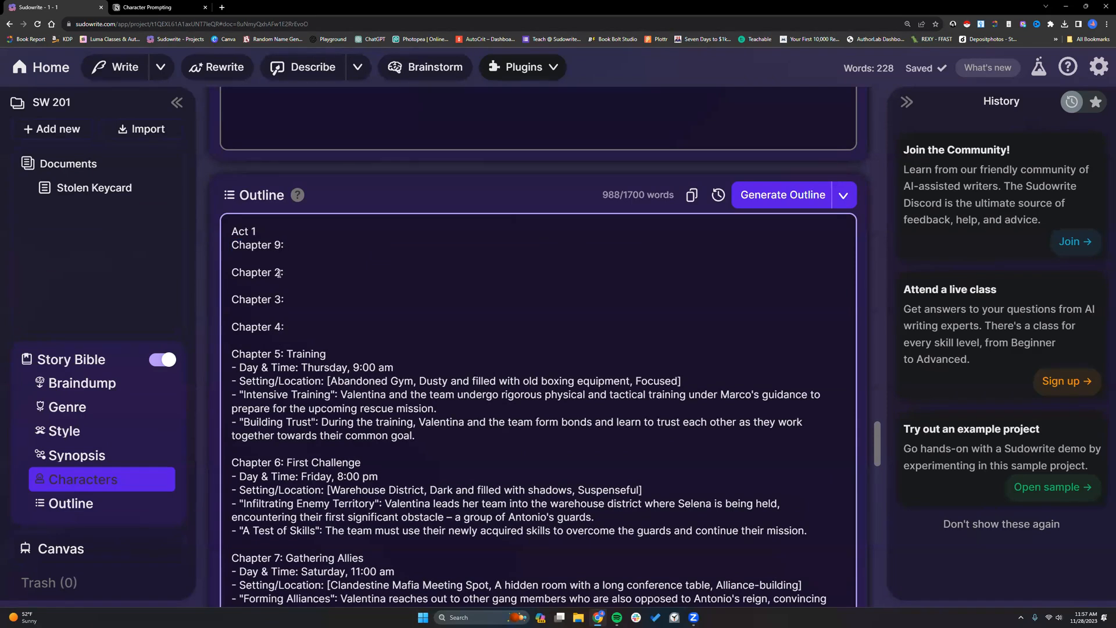
pyautogui.press('BackSpace')
pyautogui.write('11')
# - Check which chapters are offered for a new document and compare them with the outline's chapter headings
pyautogui.click(65, 132)
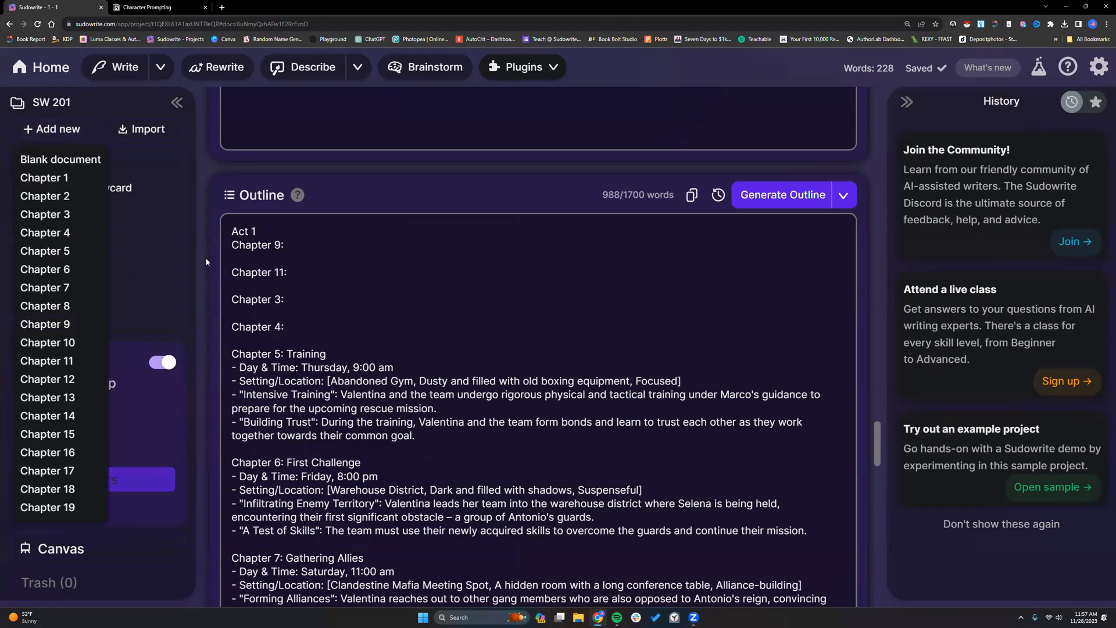
pyautogui.click(280, 245)
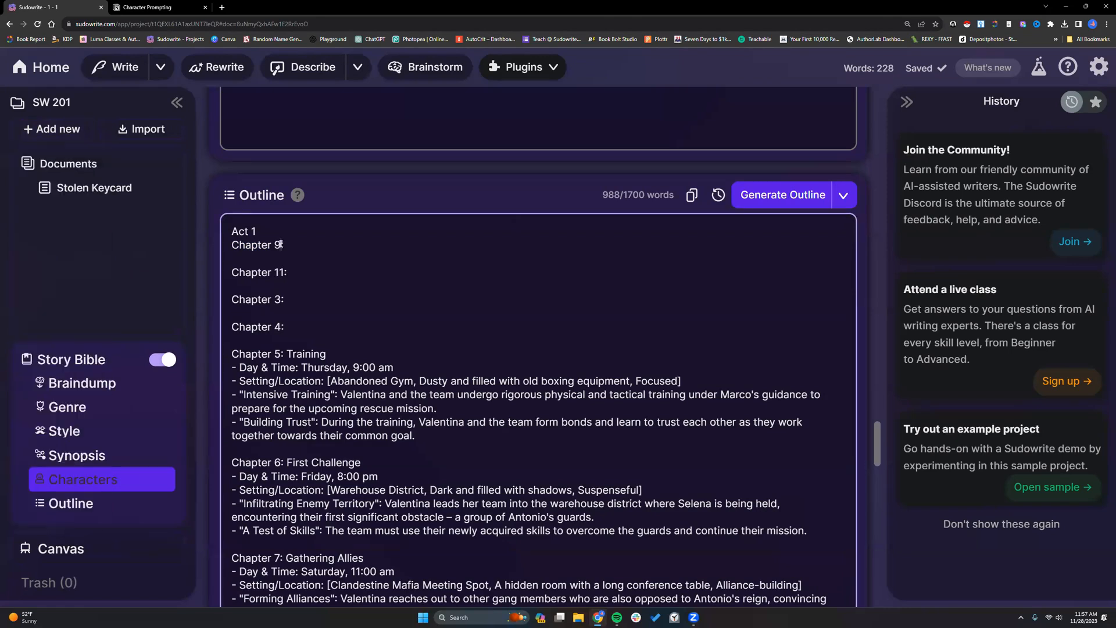
pyautogui.scroll(-1, 280, 245)
pyautogui.moveTo(231, 200); pyautogui.dragTo(285, 201)
pyautogui.moveTo(232, 227); pyautogui.dragTo(287, 228)
pyautogui.click(256, 245)
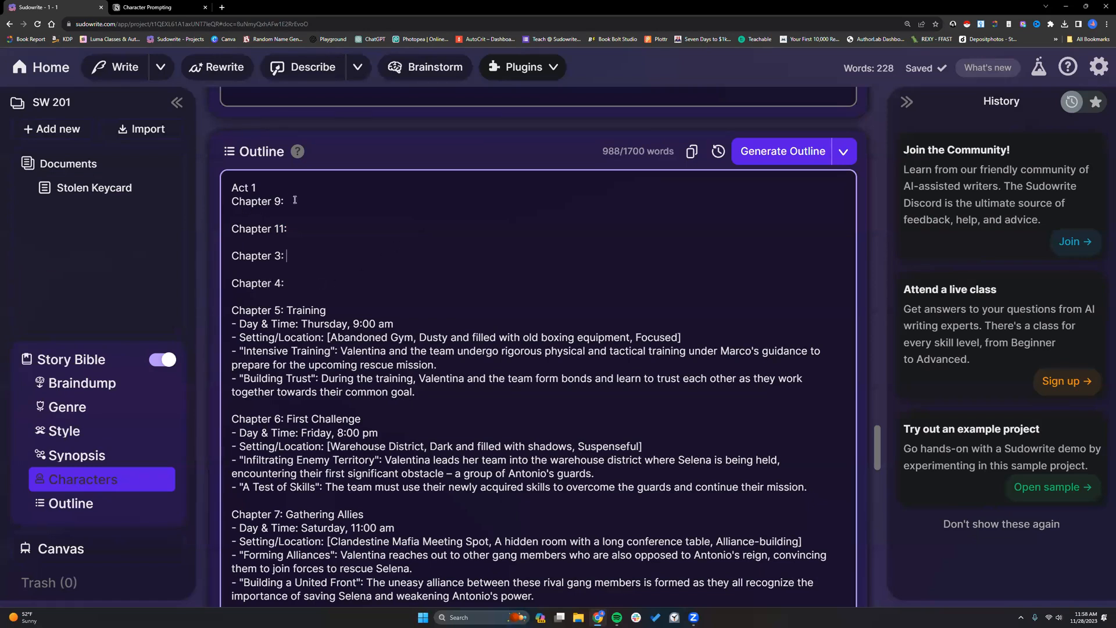
# - Restore an earlier version of the outline containing the full chapter descriptions from its history
pyautogui.click(718, 152)
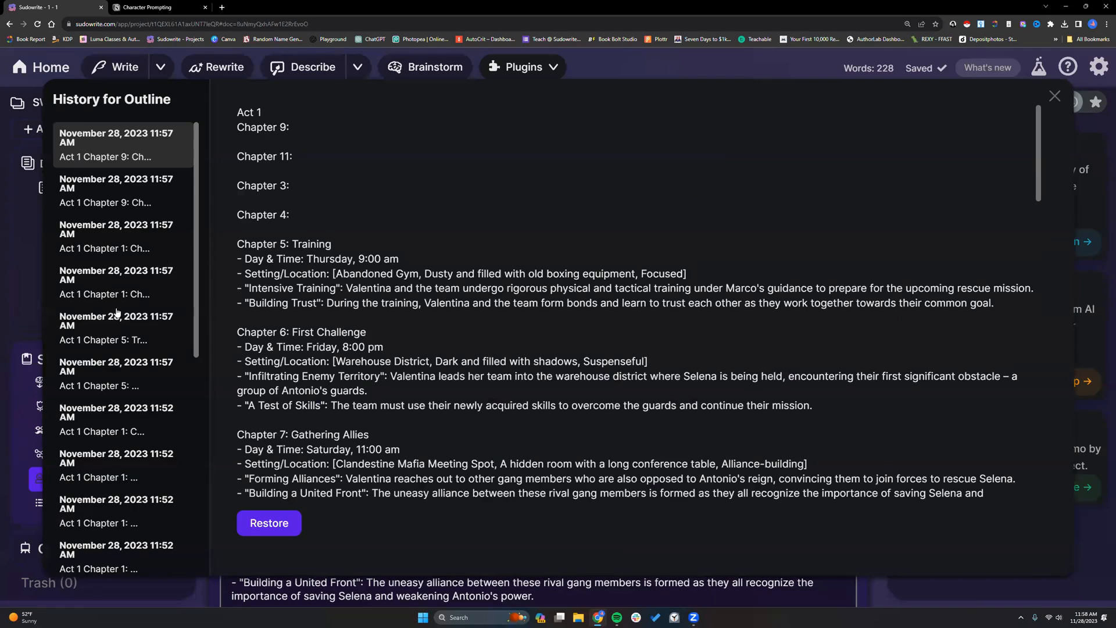
pyautogui.click(127, 419)
pyautogui.click(118, 461)
pyautogui.scroll(-5, 118, 454)
pyautogui.press('Escape')
# - Review the outline and the other Story Bible sections from Braindump through Characters
pyautogui.scroll(-10, 431, 401)
pyautogui.scroll(15, 432, 401)
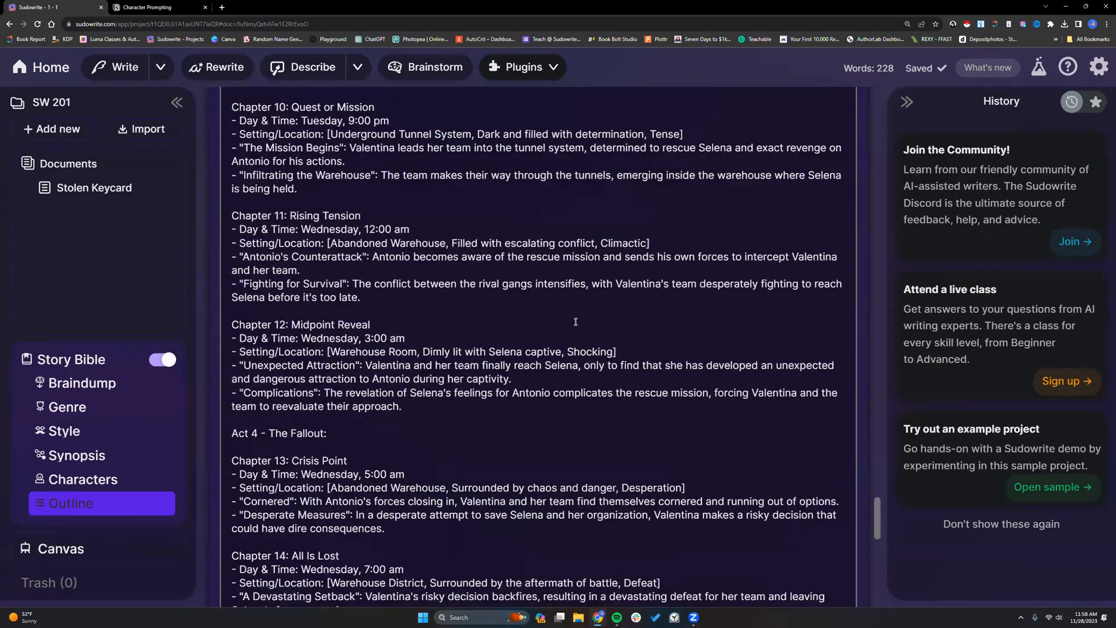
pyautogui.scroll(15, 701, 268)
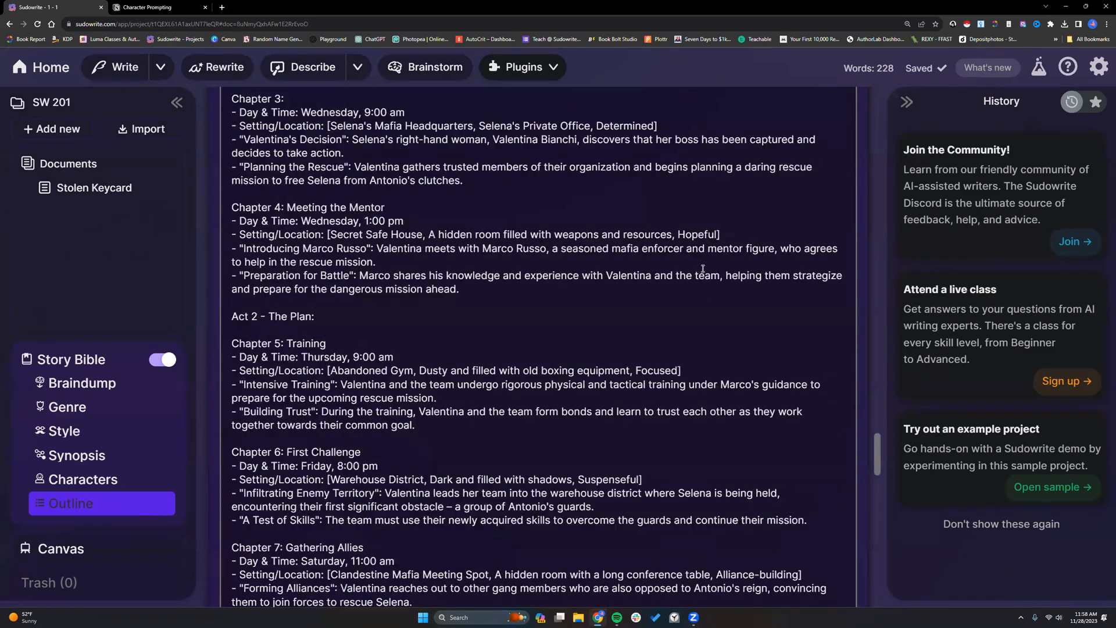
pyautogui.scroll(10, 701, 268)
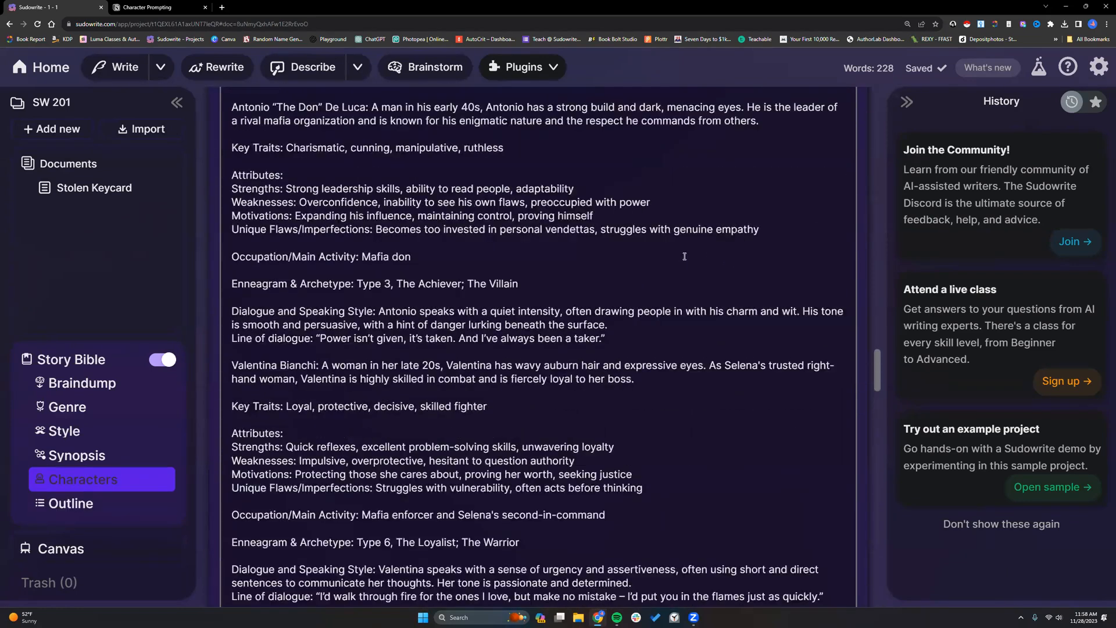
pyautogui.scroll(14, 685, 256)
pyautogui.click(114, 384)
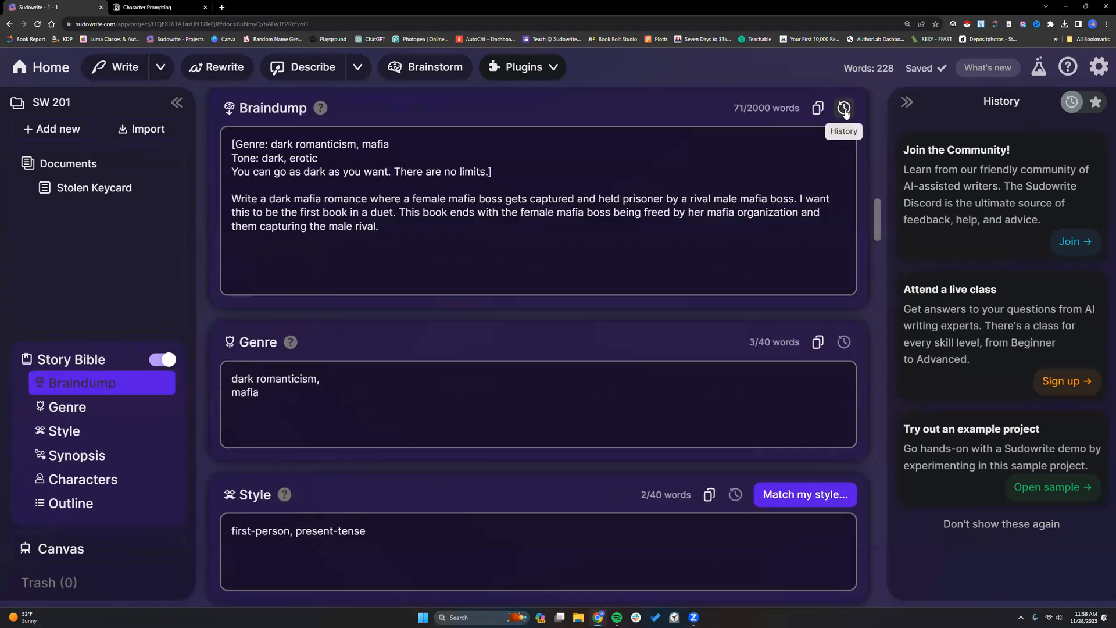
pyautogui.scroll(-15, 661, 286)
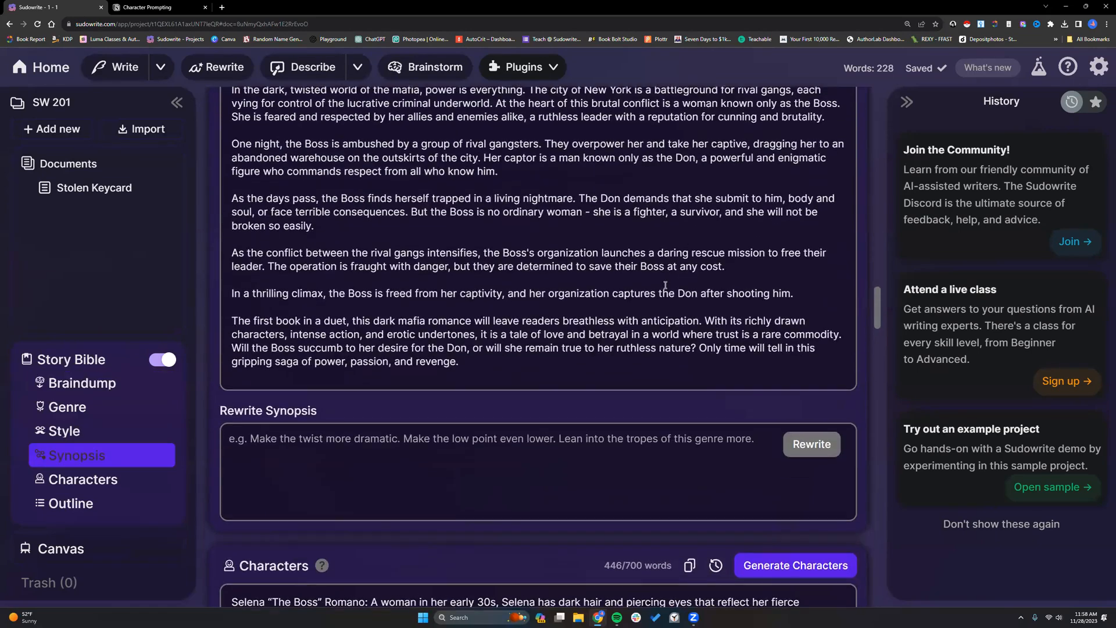
pyautogui.scroll(-8, 662, 287)
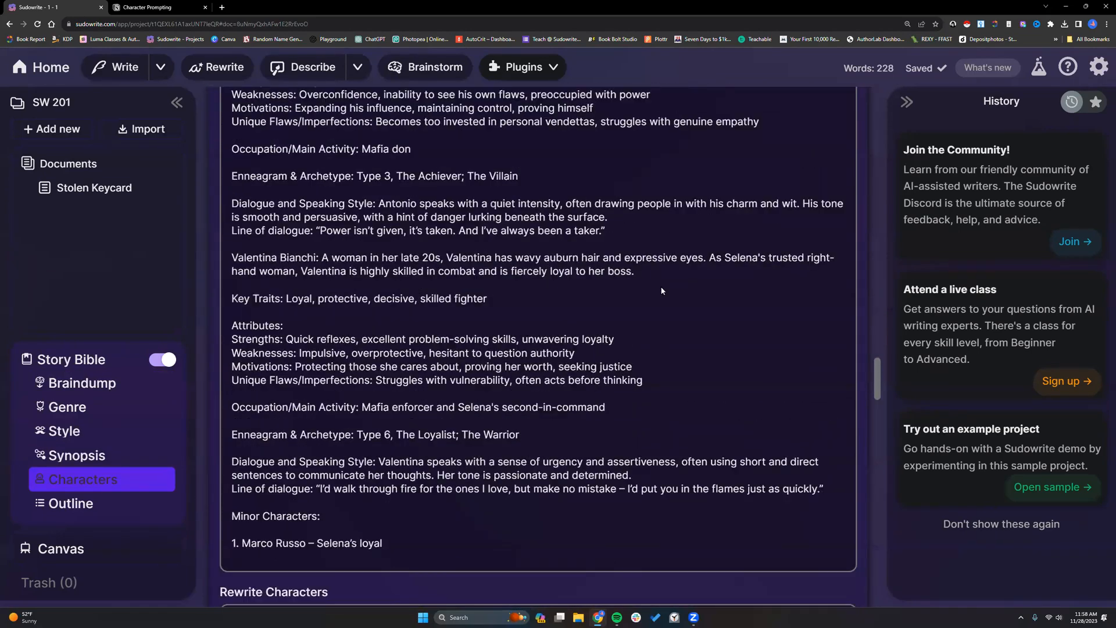
pyautogui.scroll(-10, 661, 291)
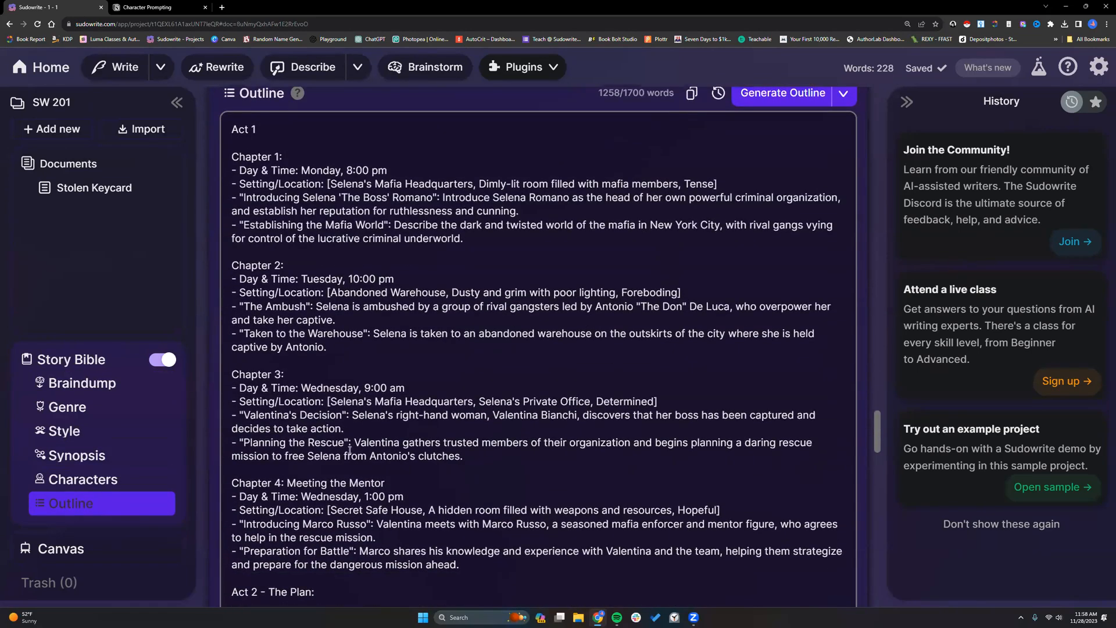
# - Delete the "Act 2 - The Plan:" heading between Chapters 4 and 5 of the outline, along with its extra blank lines
pyautogui.scroll(-2, 343, 447)
pyautogui.moveTo(317, 461); pyautogui.dragTo(234, 462)
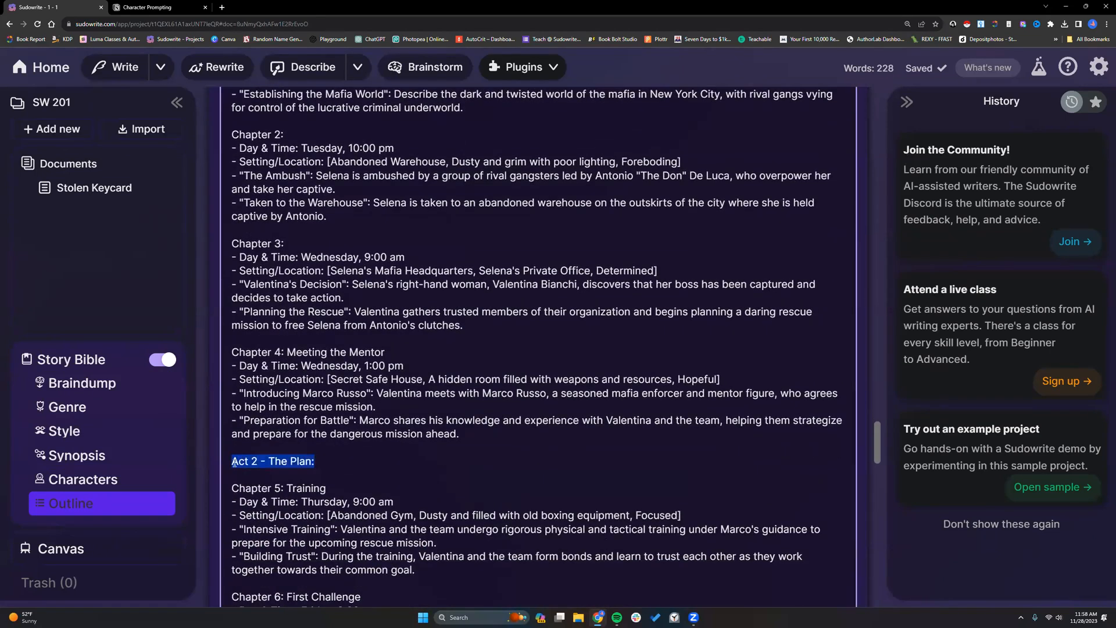
pyautogui.press('BackSpace')
pyautogui.press('BackSpace')
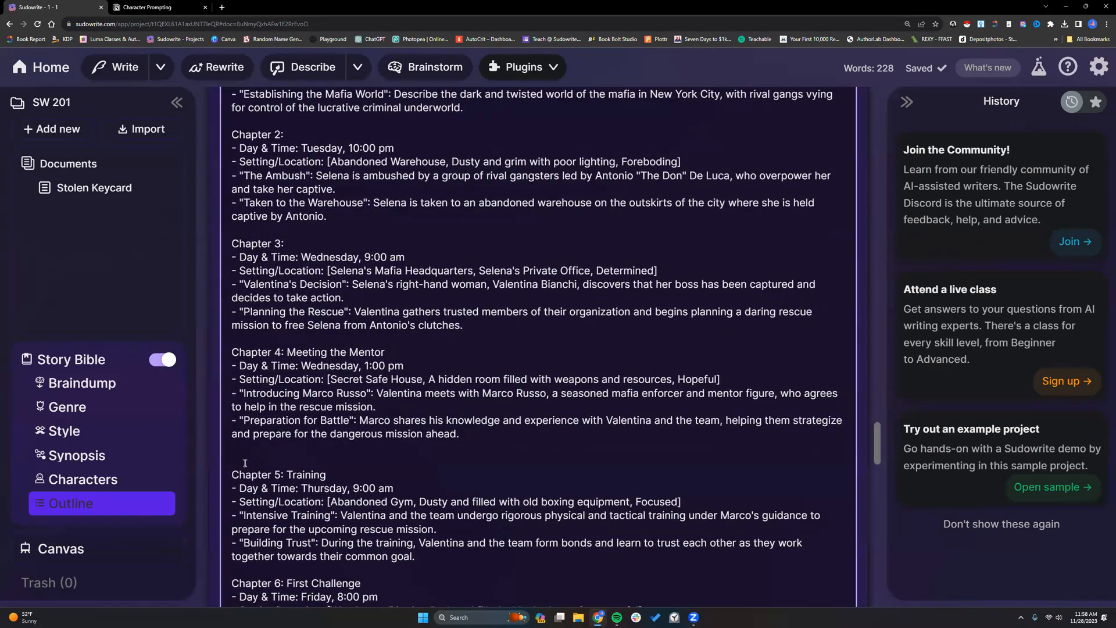
pyautogui.press('BackSpace')
# - Compare the outline types Novel Outline, The Hero's Journey, Hollywood Beats, Story Circle and Romance Outline, then close the chooser without applying one
pyautogui.scroll(3, 543, 384)
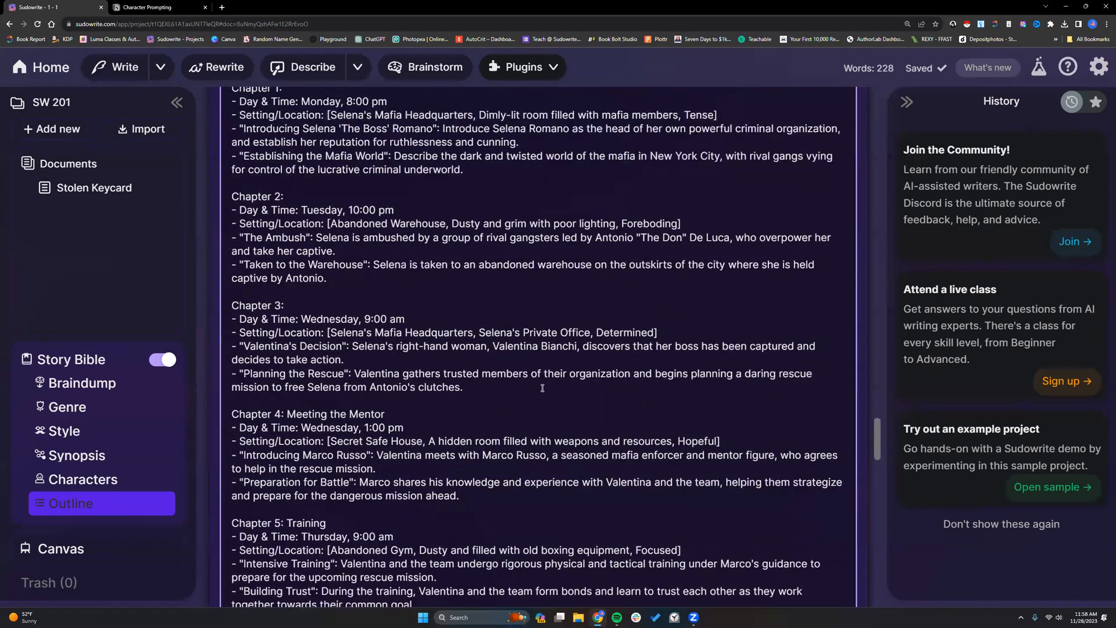
pyautogui.click(840, 139)
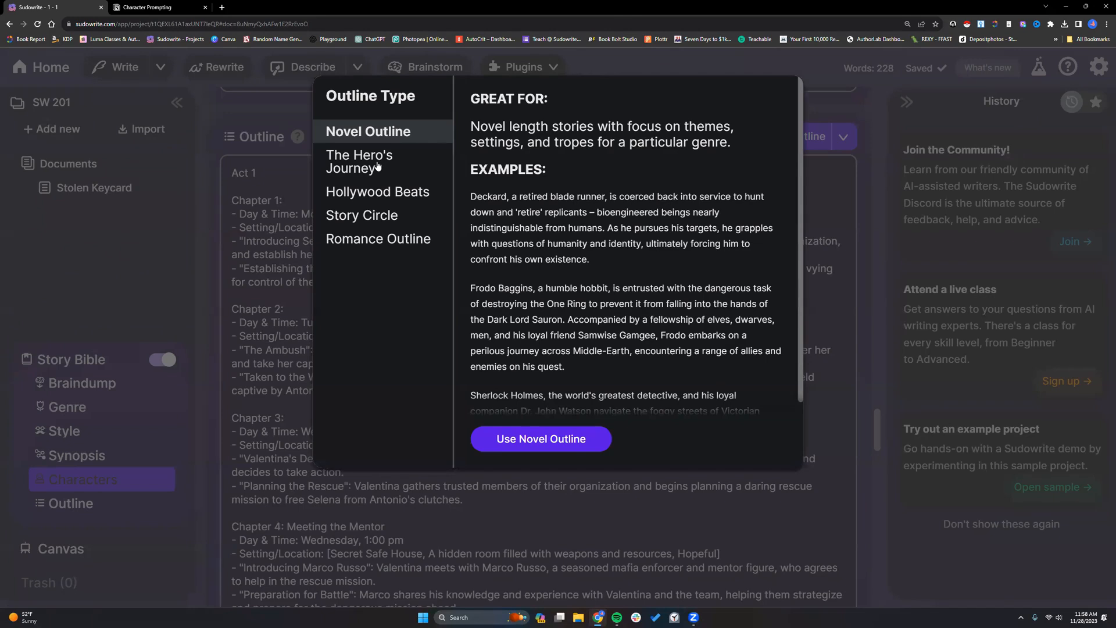
pyautogui.click(285, 197)
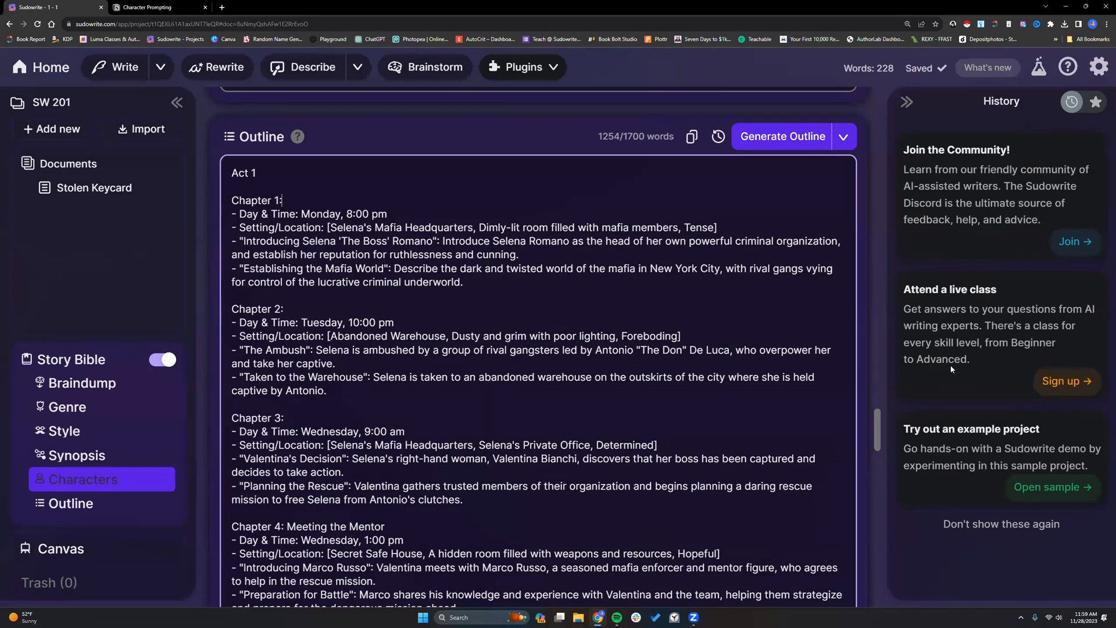
pyautogui.click(839, 139)
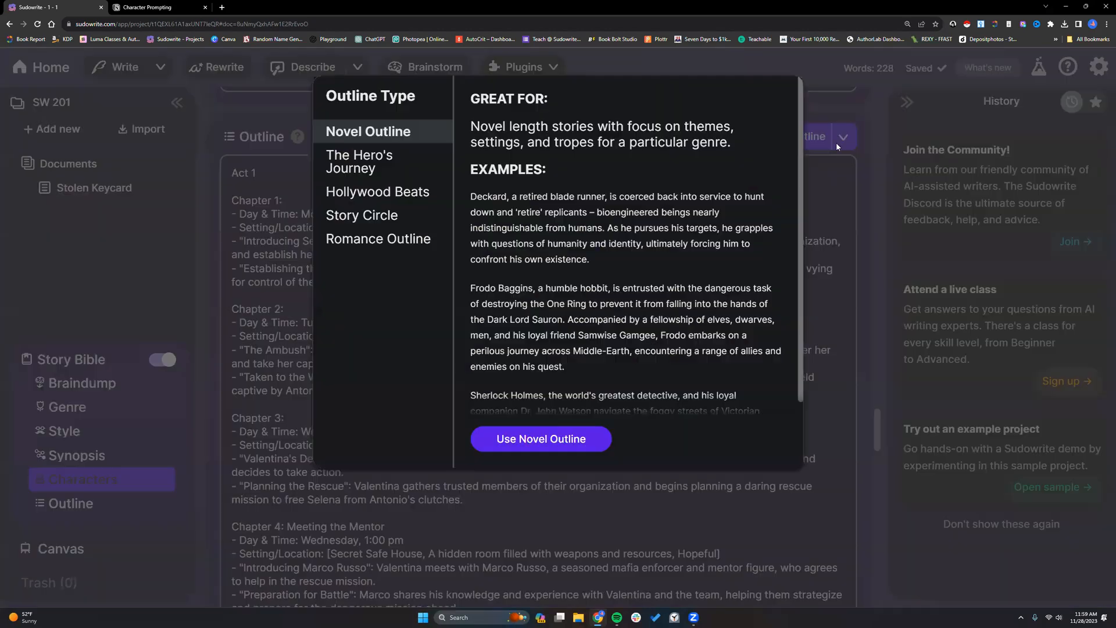
pyautogui.click(380, 168)
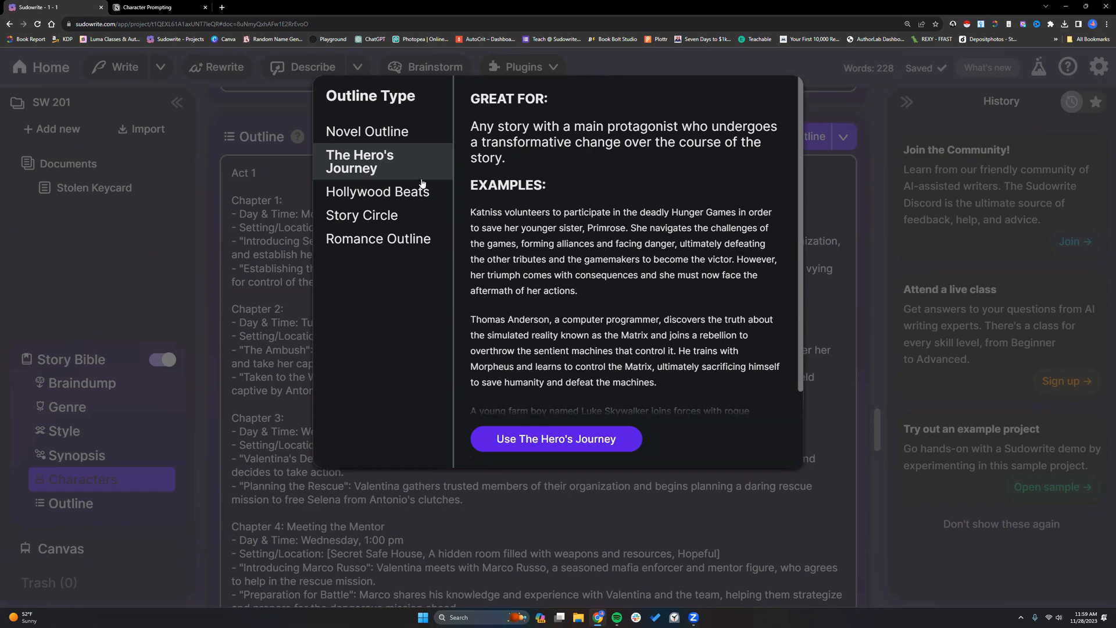
pyautogui.click(401, 196)
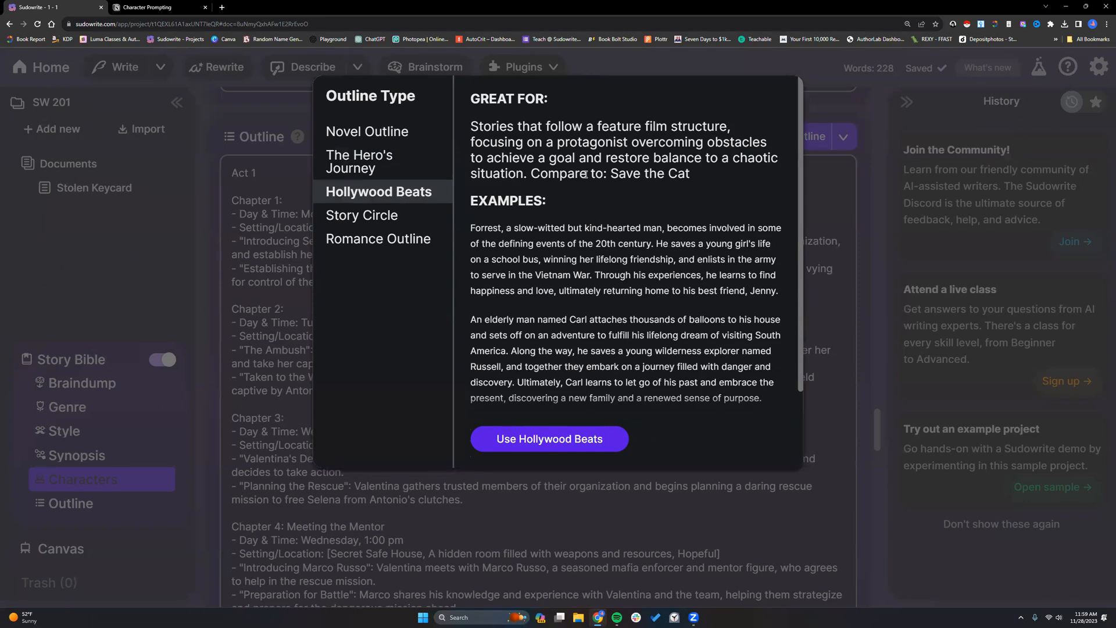
pyautogui.click(392, 218)
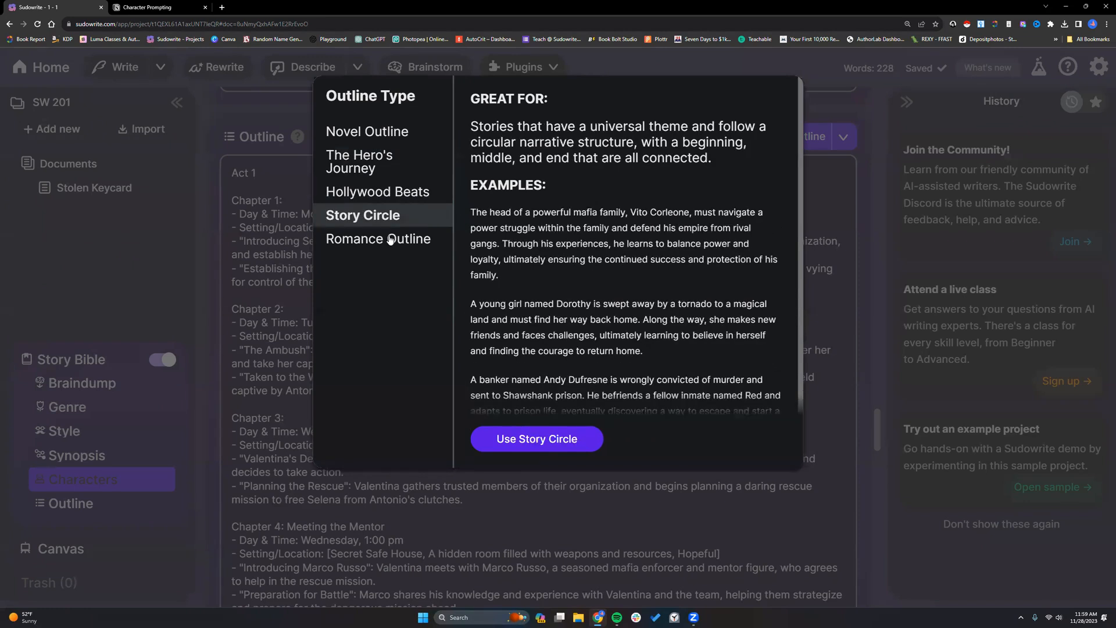
pyautogui.click(390, 240)
pyautogui.click(391, 202)
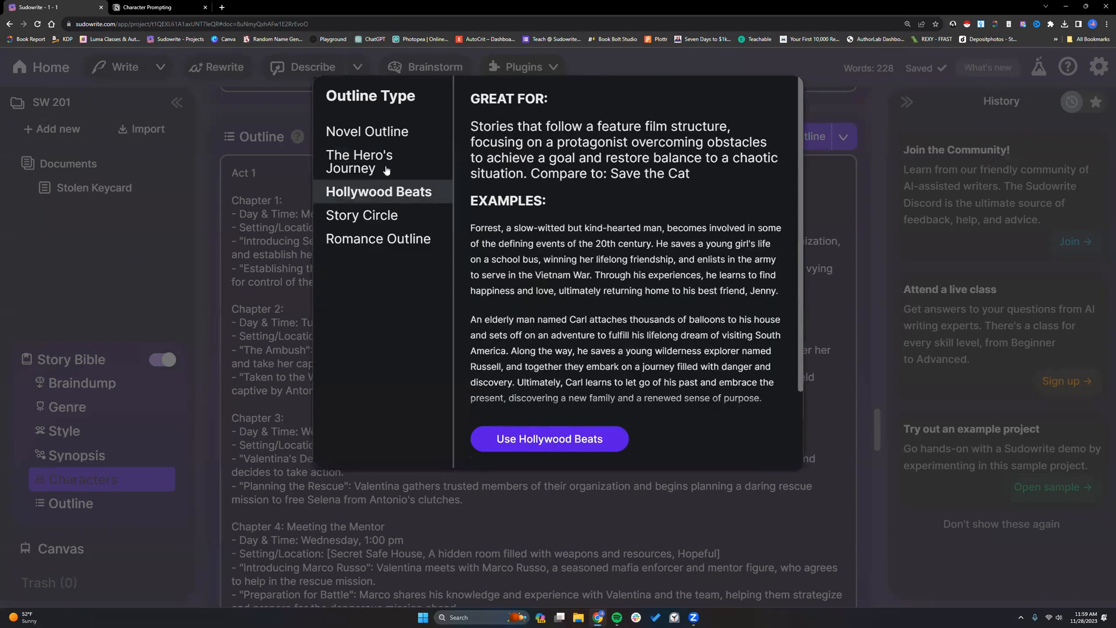
pyautogui.click(386, 170)
pyautogui.click(396, 134)
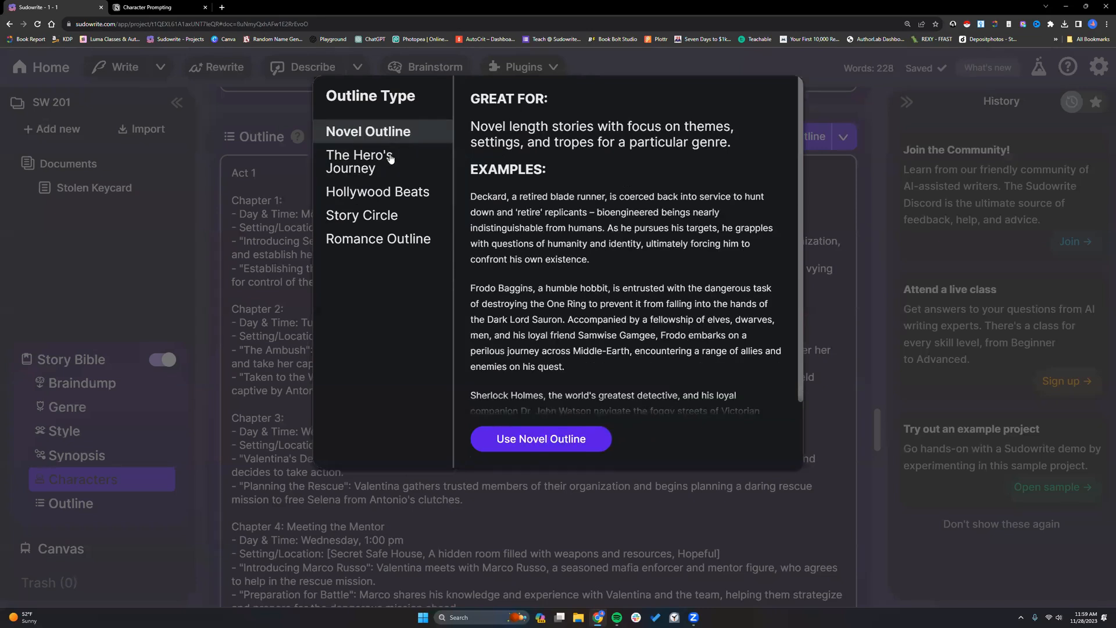
pyautogui.click(378, 193)
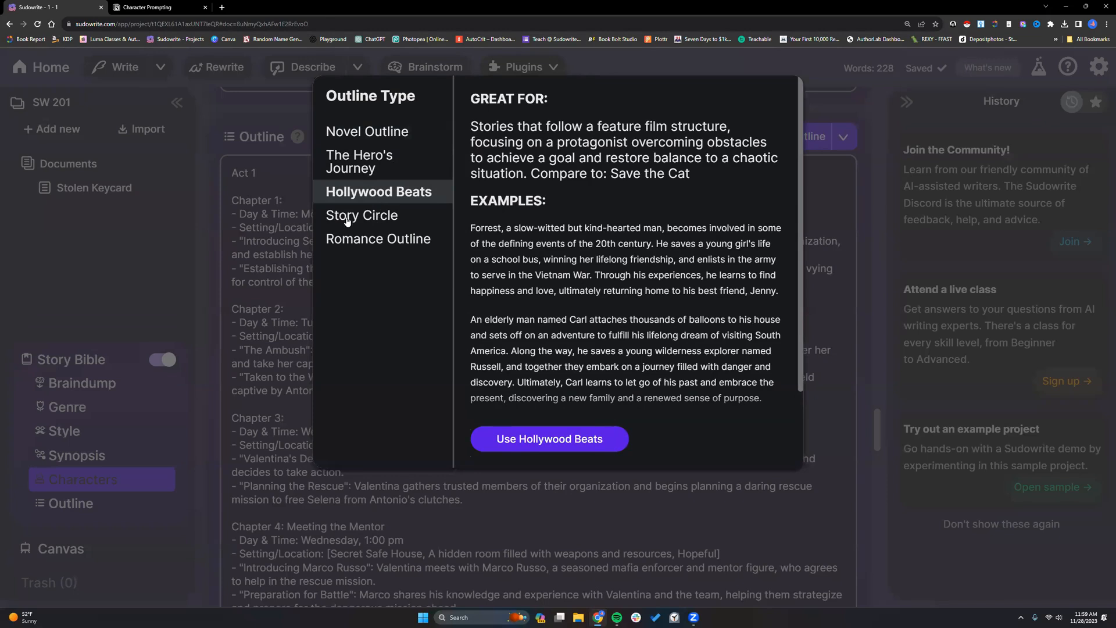
pyautogui.click(821, 196)
# - Delete the "Act 3 - The Execution:" heading between Chapters 8 and 9 and close up the blank lines
pyautogui.moveTo(296, 139)
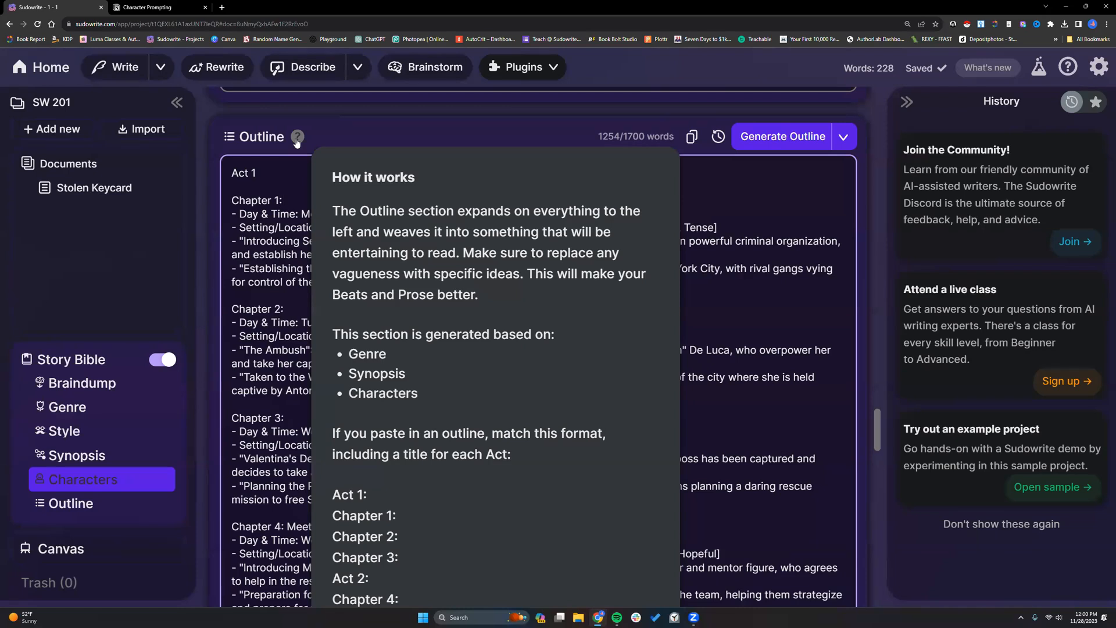
pyautogui.scroll(-6, 348, 375)
pyautogui.scroll(-7, 348, 375)
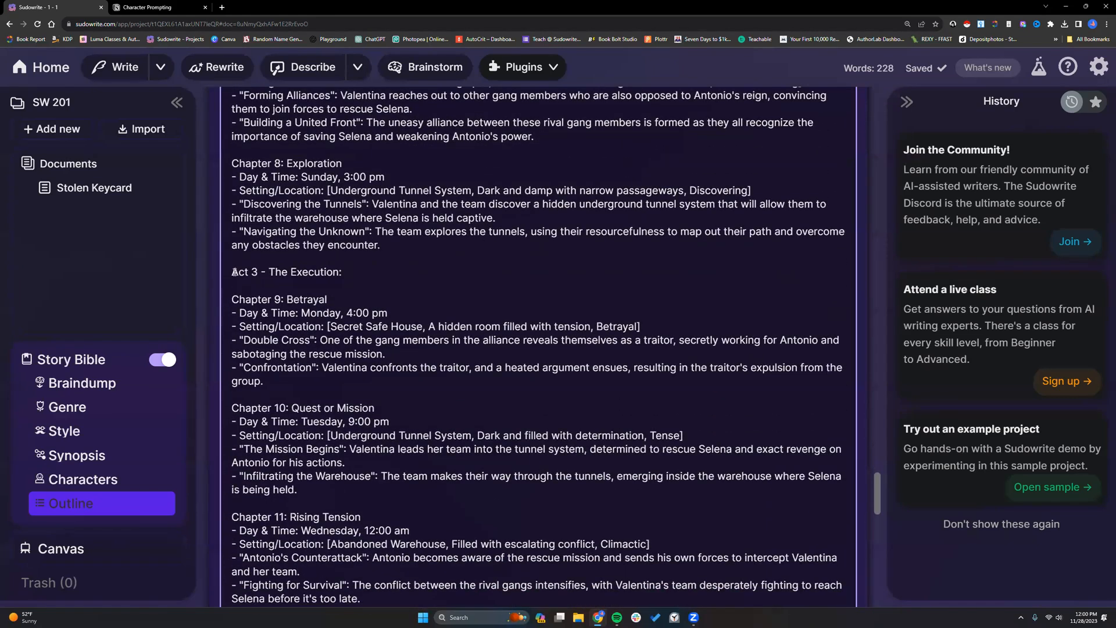
pyautogui.moveTo(232, 272); pyautogui.dragTo(344, 273)
pyautogui.press('BackSpace')
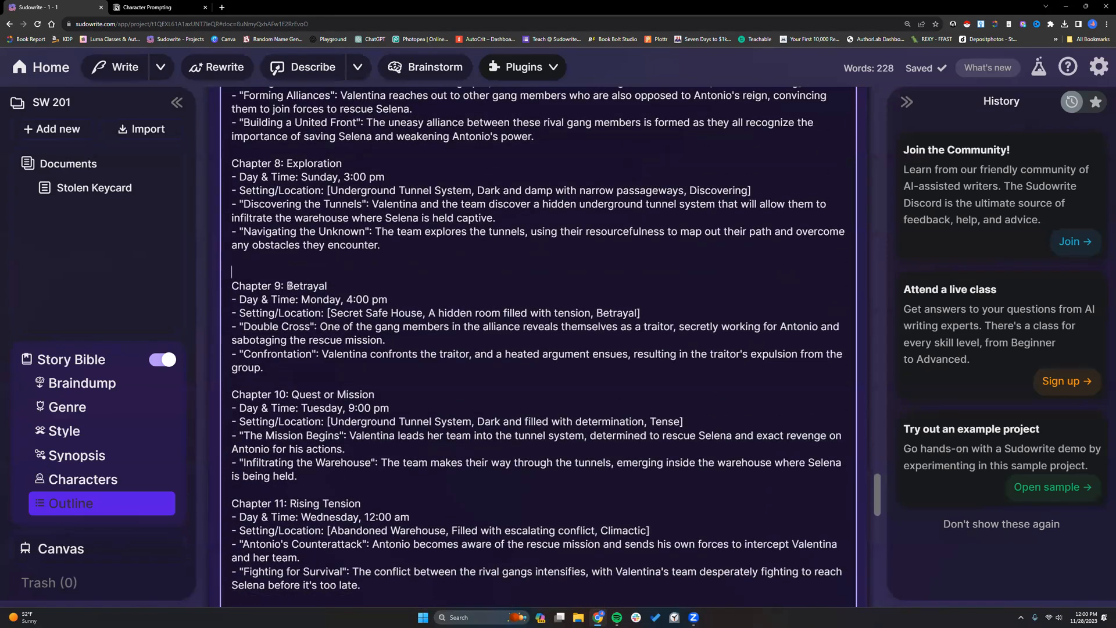
pyautogui.press('BackSpace')
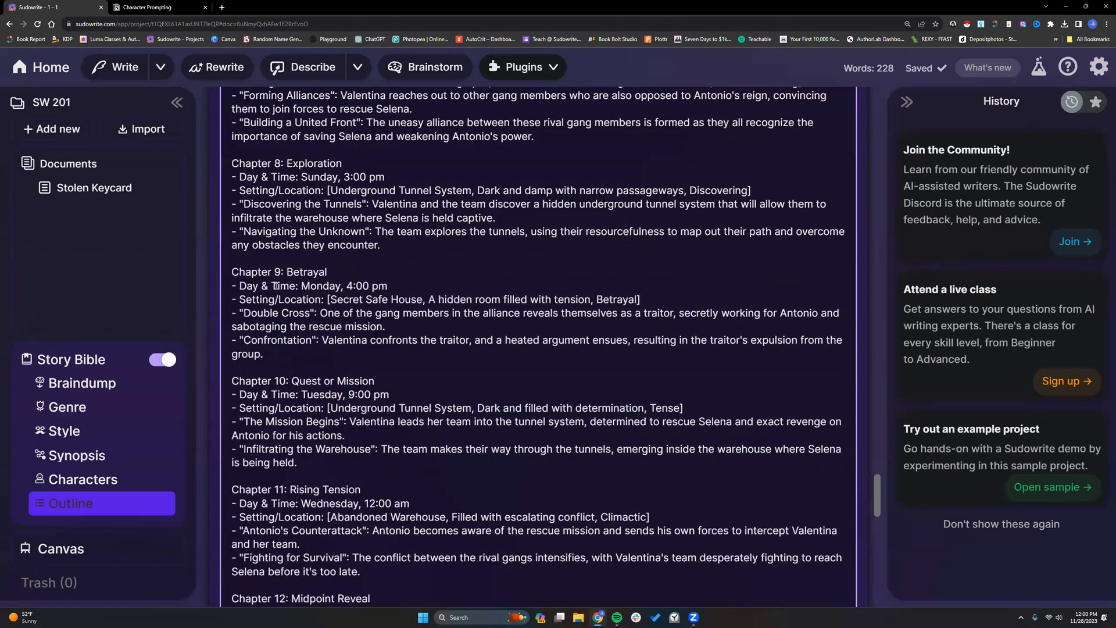
# - Delete the "Act 4 - The Fallout:" heading between Chapters 12 and 13 and close up the blank lines
pyautogui.scroll(-5, 221, 388)
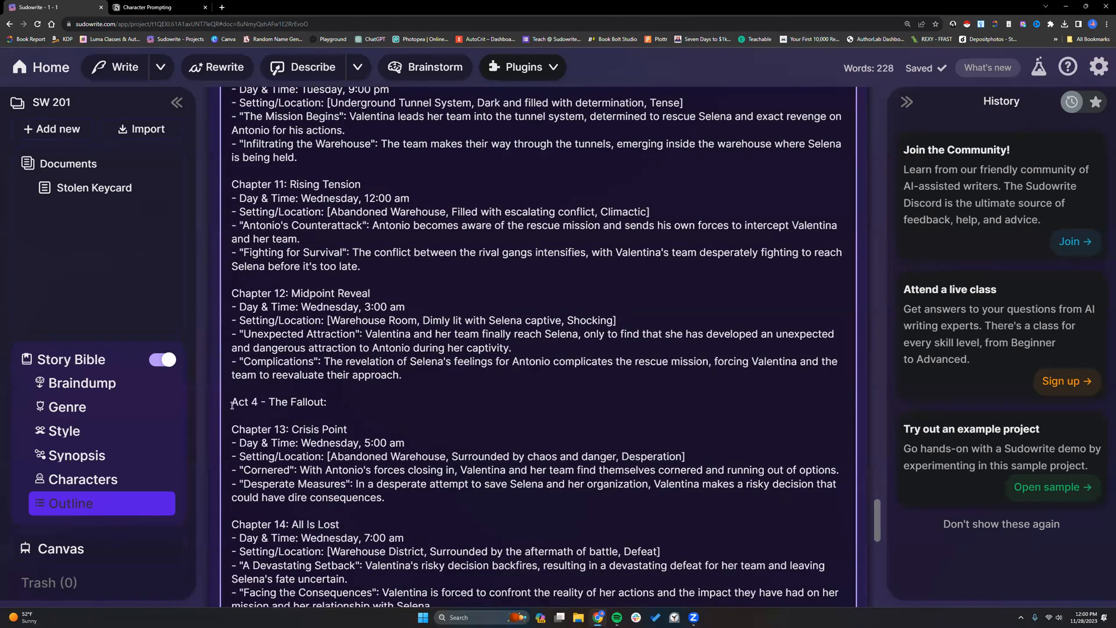
pyautogui.moveTo(226, 402); pyautogui.dragTo(358, 406)
pyautogui.press('BackSpace')
pyautogui.press('BackSpace')
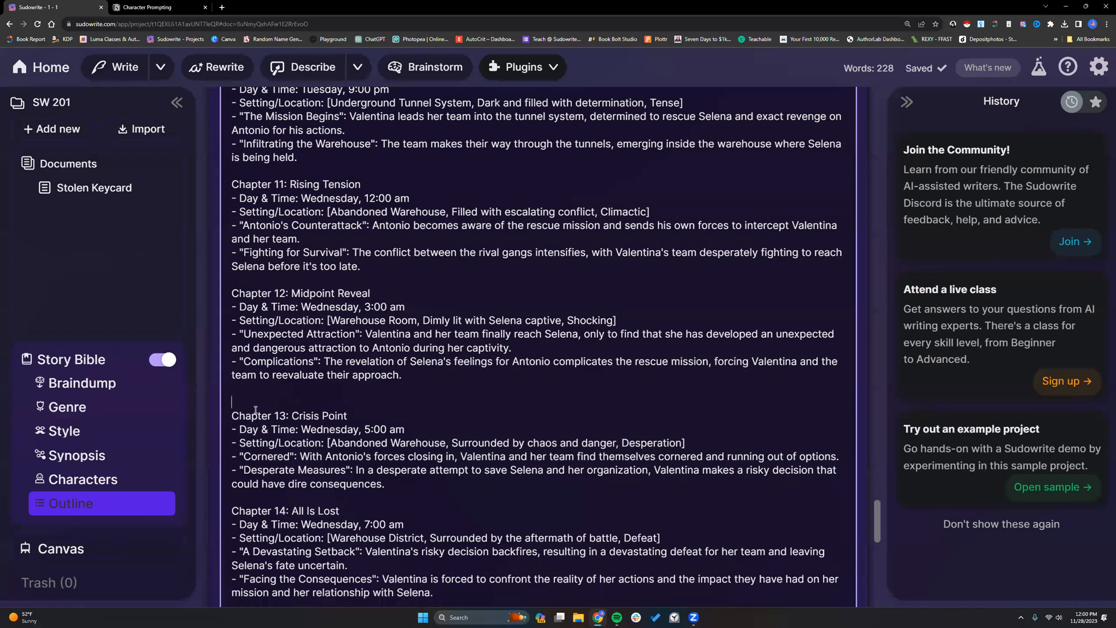
# - Delete the "Act 5 - The Final Act:" heading between Chapters 16 and 17 of the outline and close up the blank lines
pyautogui.scroll(-5, 326, 402)
pyautogui.scroll(-4, 326, 402)
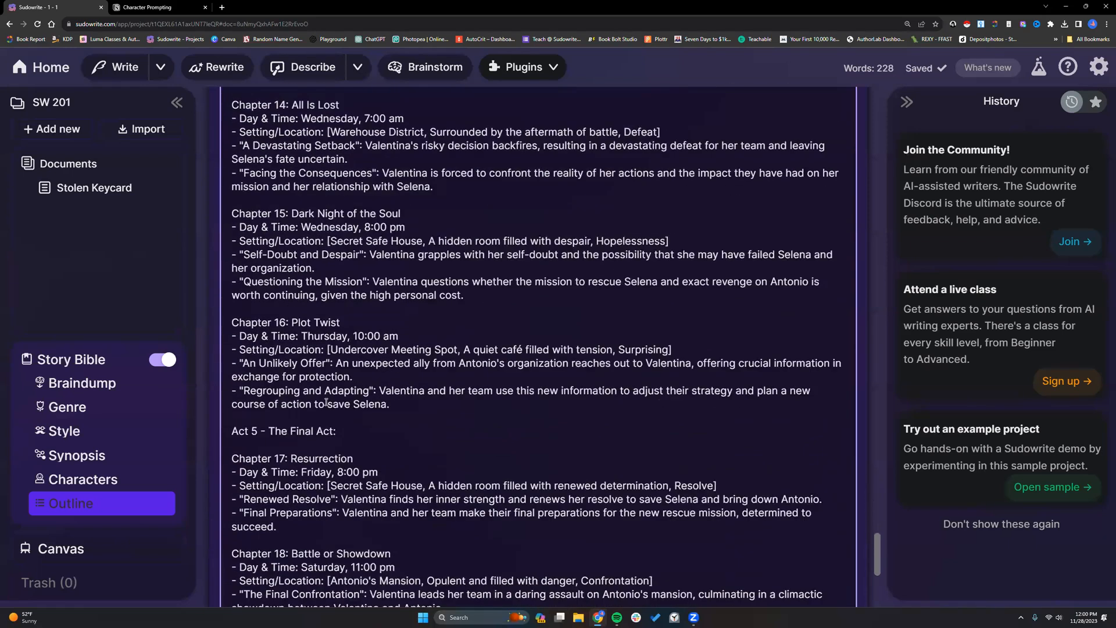
pyautogui.moveTo(338, 343); pyautogui.dragTo(218, 343)
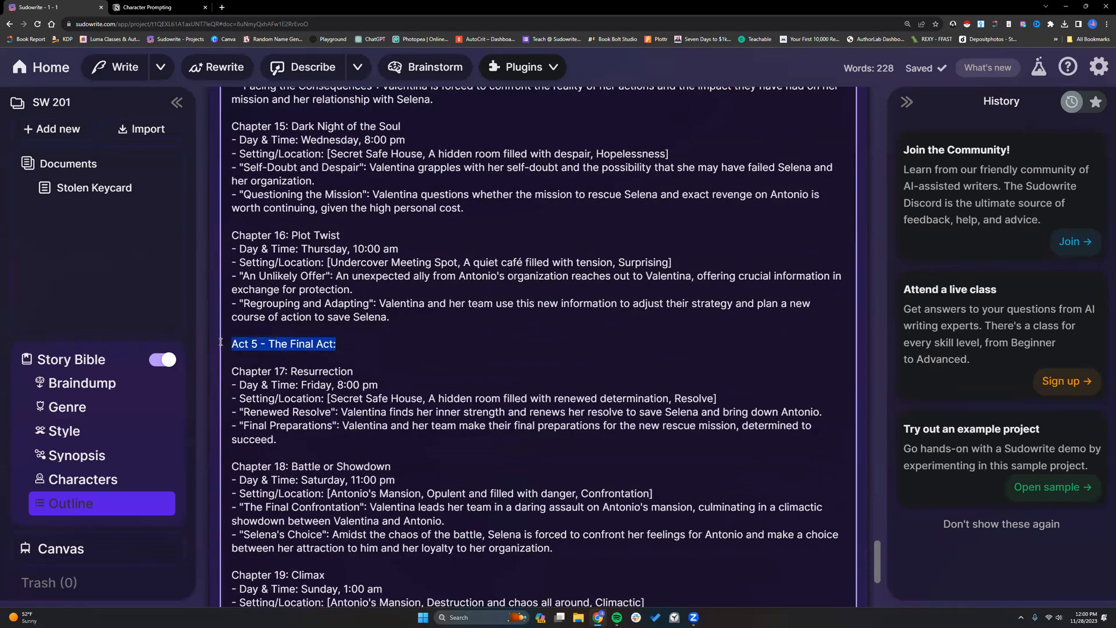
pyautogui.press('BackSpace')
pyautogui.press('BackSpace')
pyautogui.press('Delete')
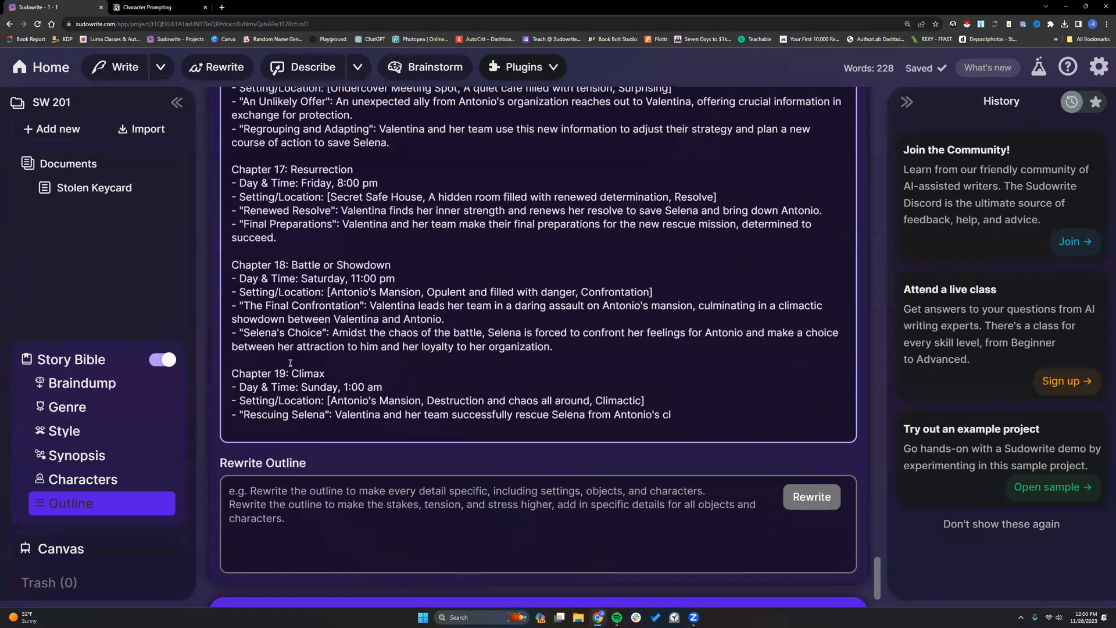
# - Review the cleaned-up outline from Act 1, Chapter 1 through the chapters in the middle of the story
pyautogui.scroll(20, 290, 360)
pyautogui.scroll(4, 294, 364)
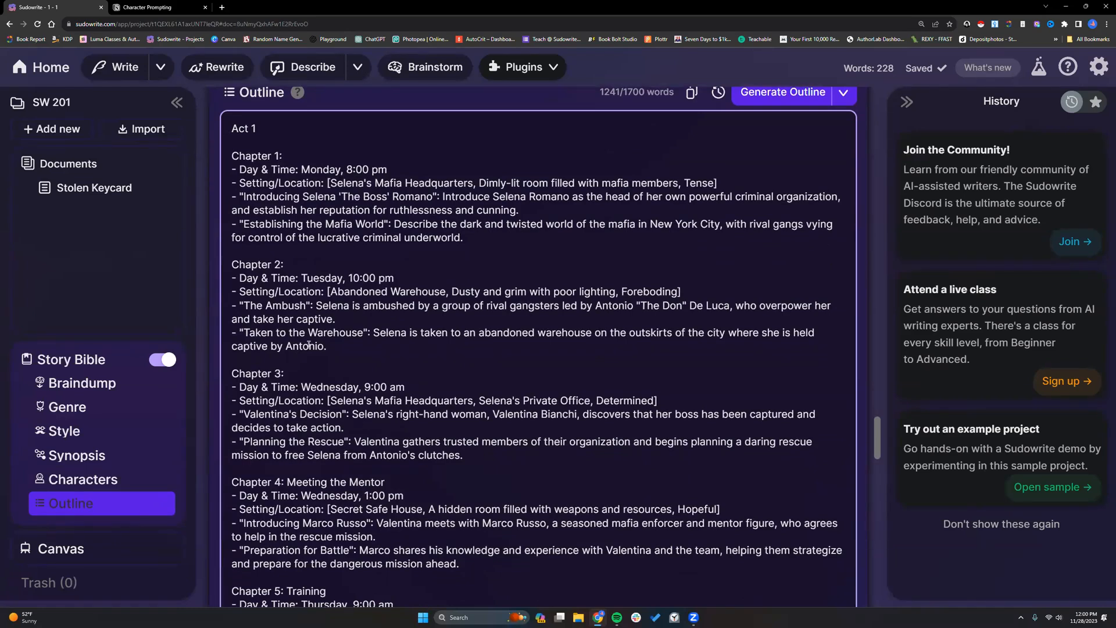
pyautogui.scroll(-3, 309, 345)
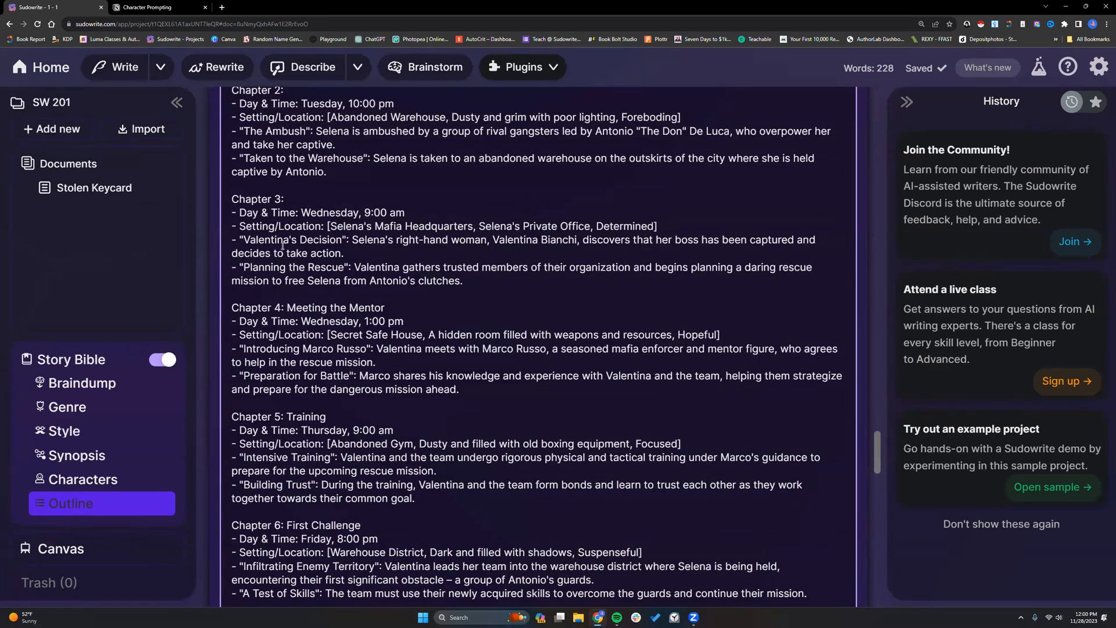
pyautogui.scroll(-2, 432, 303)
pyautogui.scroll(-1, 432, 303)
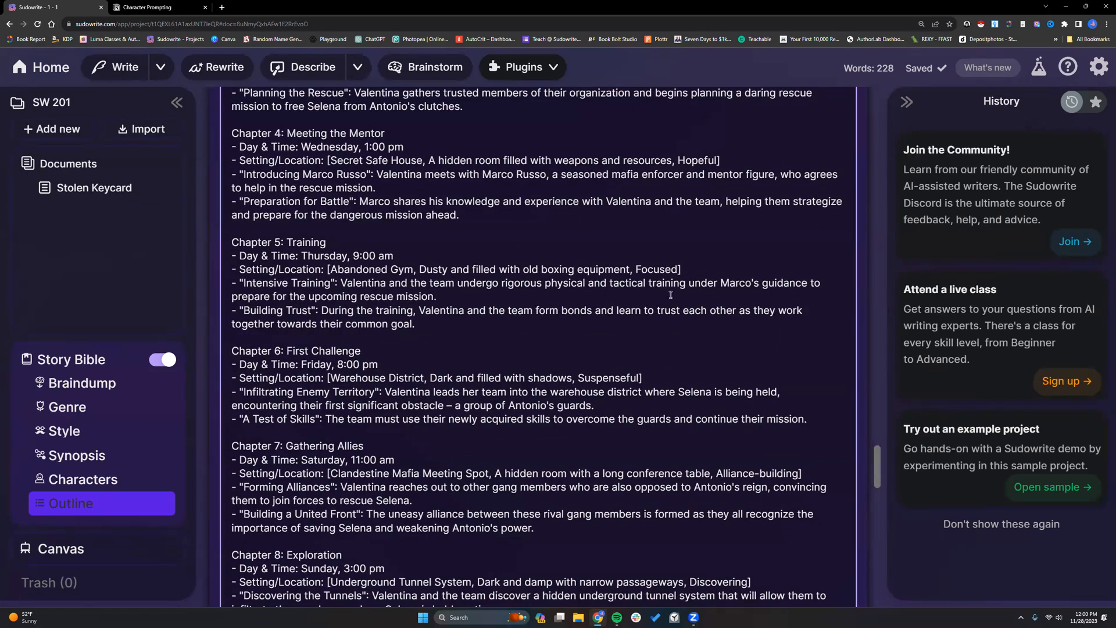
pyautogui.scroll(-3, 454, 332)
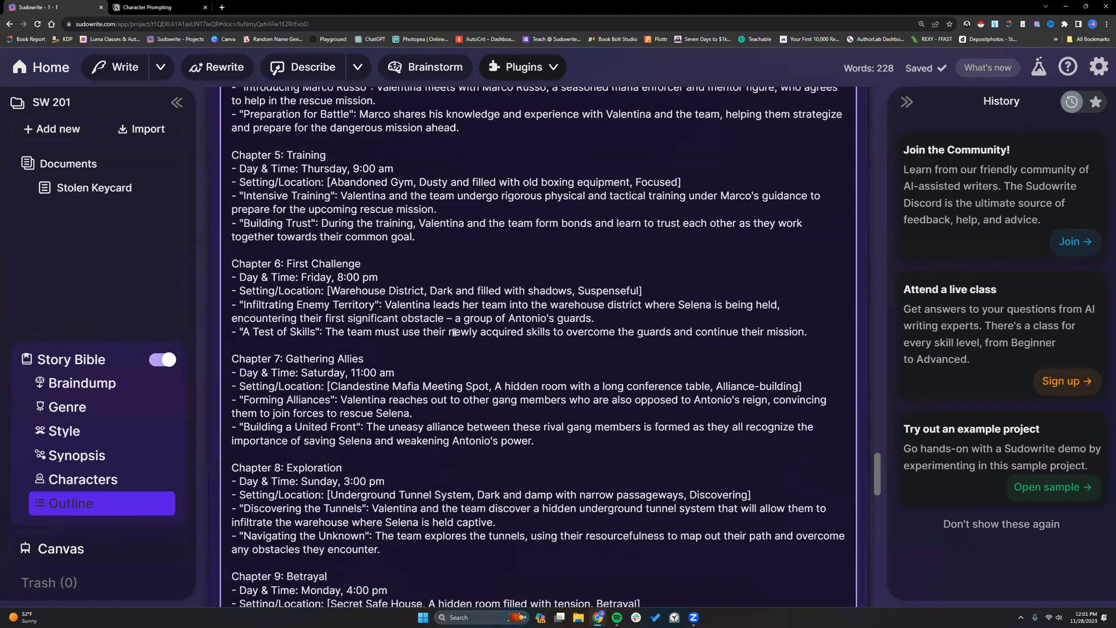
pyautogui.scroll(-1, 455, 332)
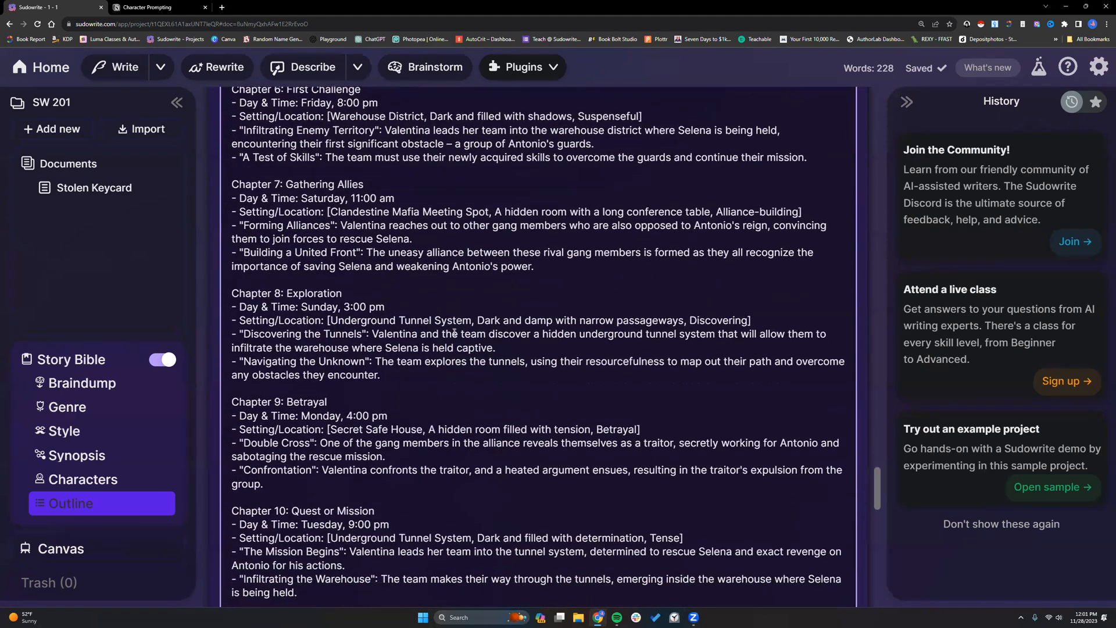
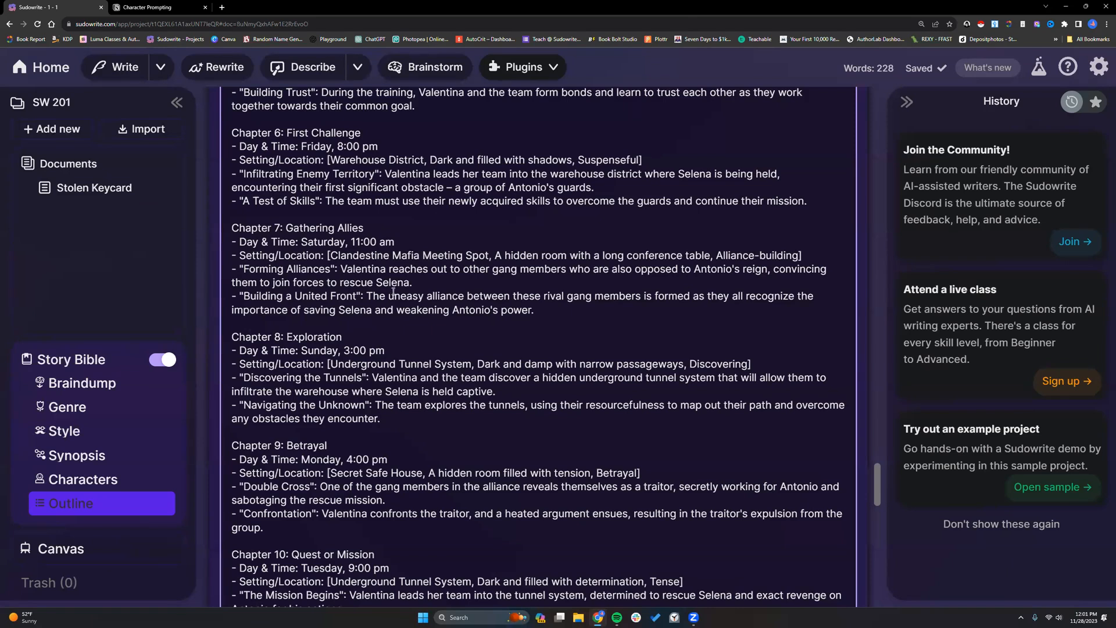
pyautogui.scroll(-5, 605, 304)
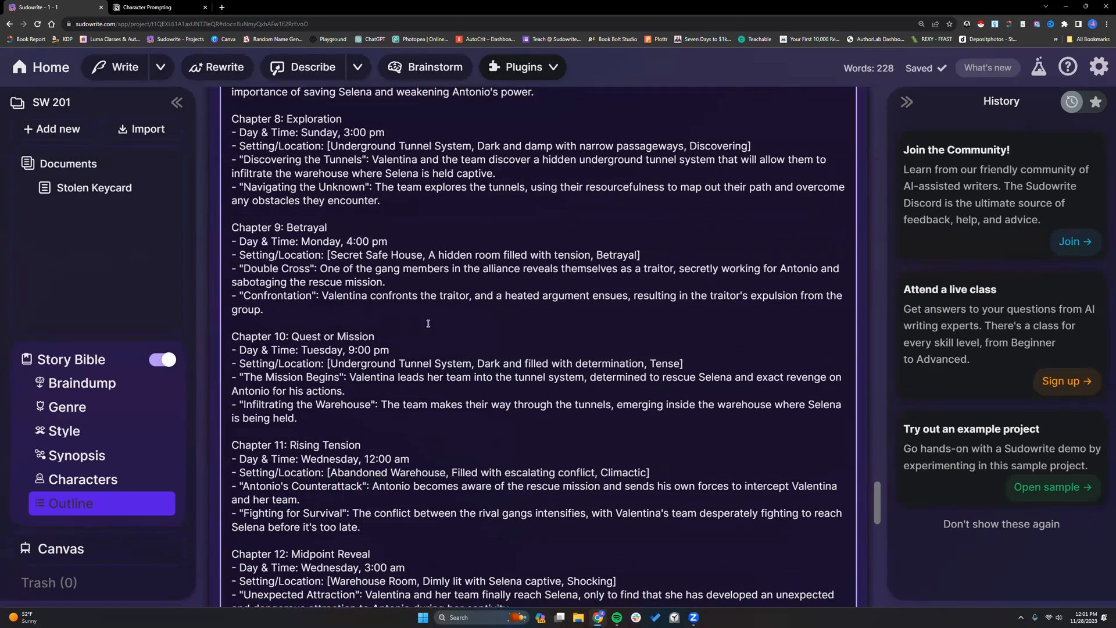
pyautogui.scroll(-1, 427, 323)
pyautogui.scroll(1, 427, 324)
pyautogui.scroll(-2, 412, 323)
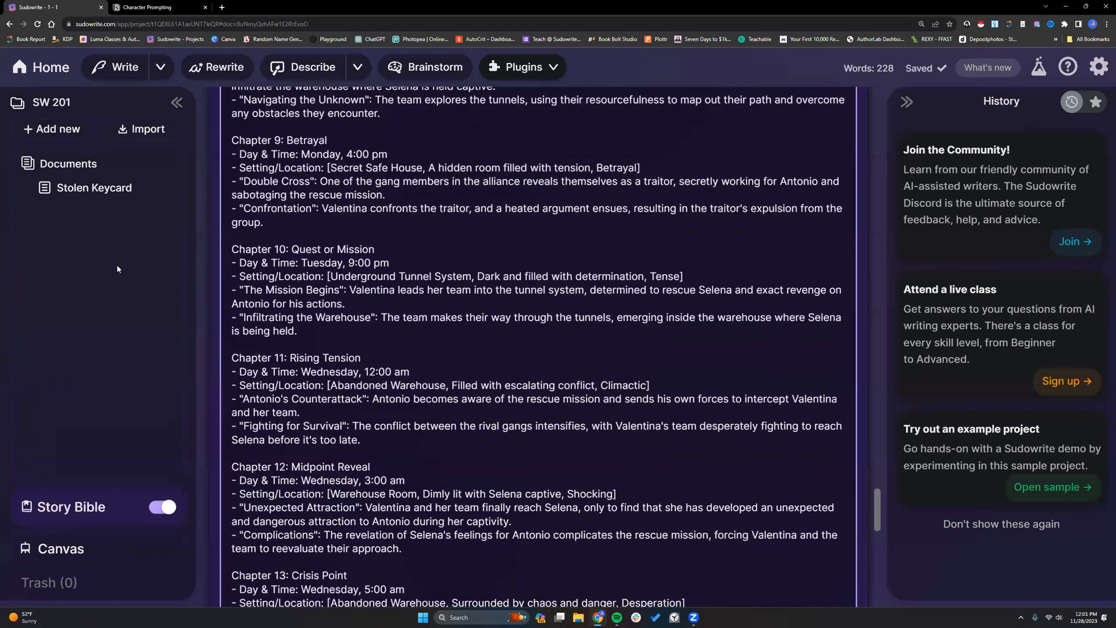
pyautogui.scroll(-2, 357, 356)
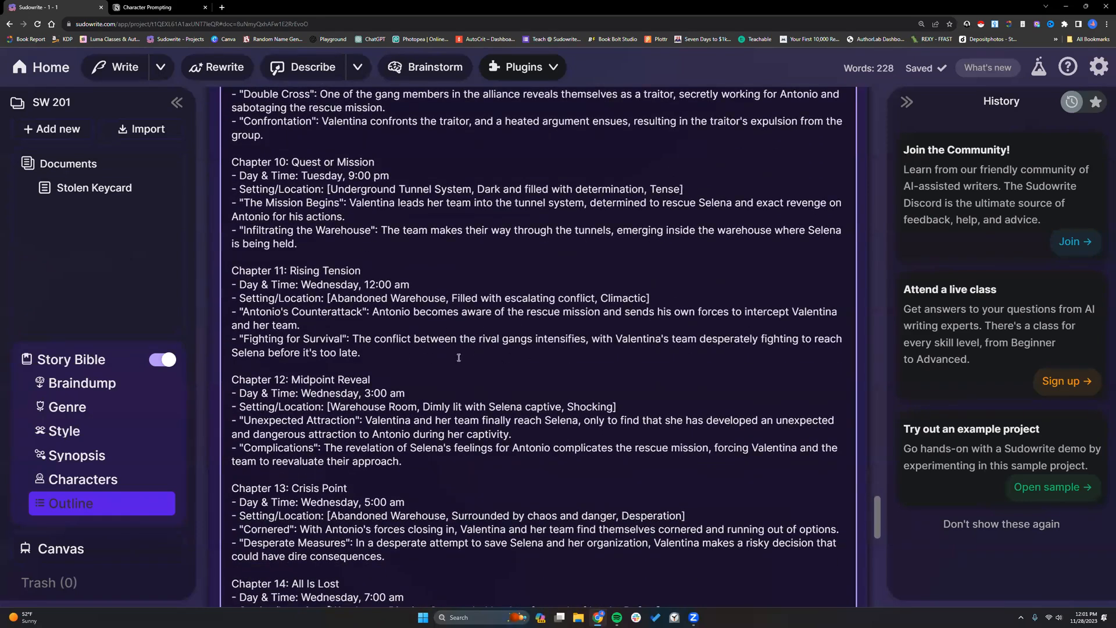
# - Add a new document for Chapter 11 from the outline, then close and reopen its Chapter Generator
pyautogui.click(54, 131)
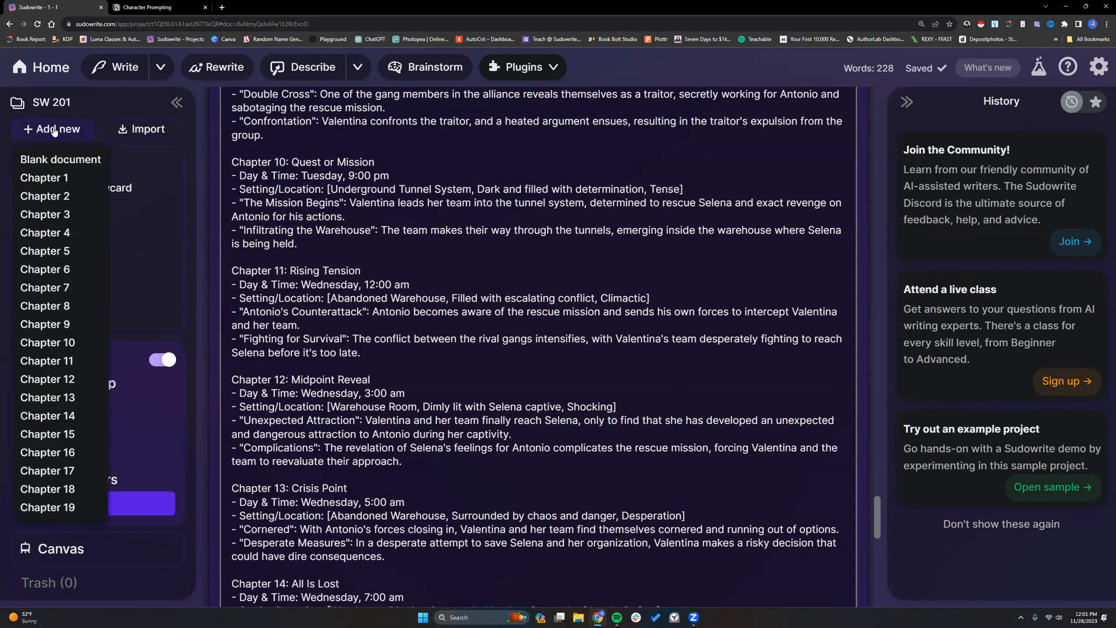
pyautogui.click(46, 357)
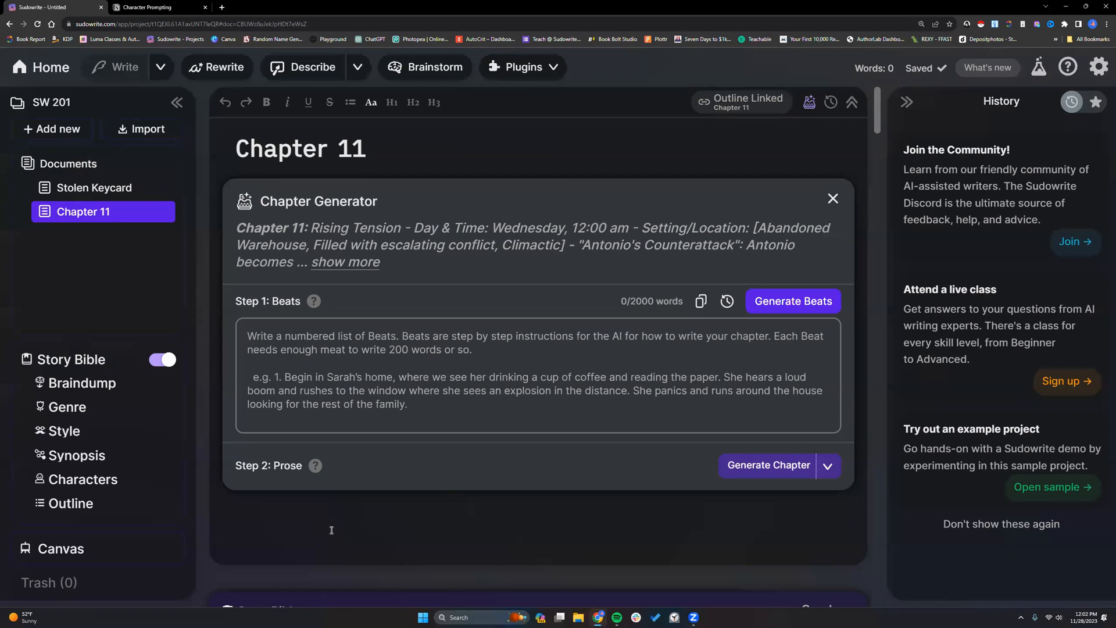
pyautogui.click(833, 198)
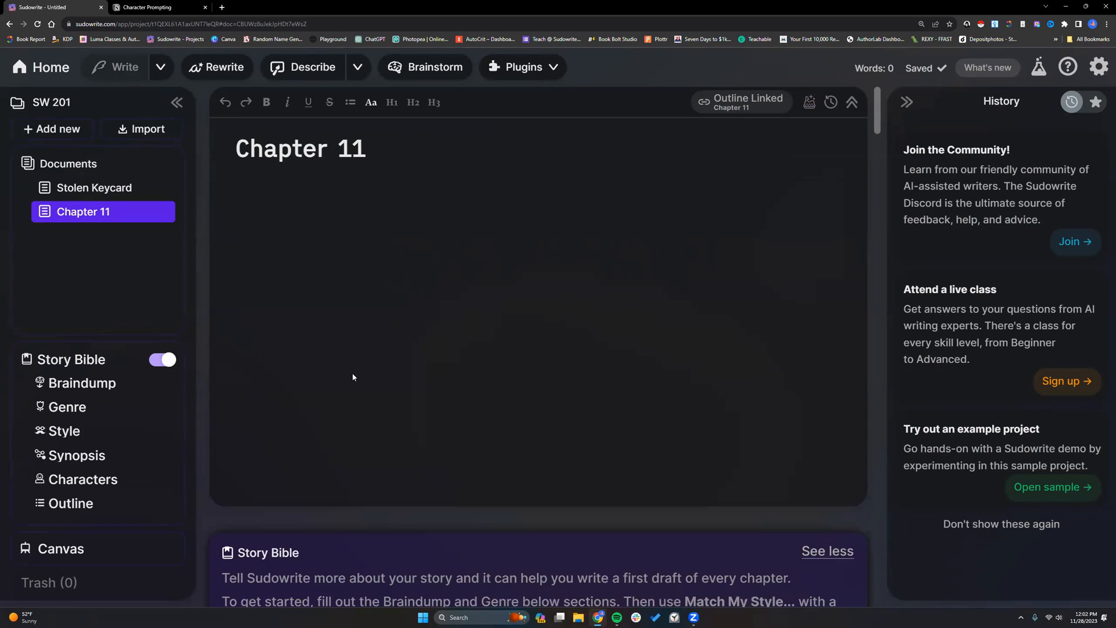
pyautogui.click(809, 102)
pyautogui.click(290, 521)
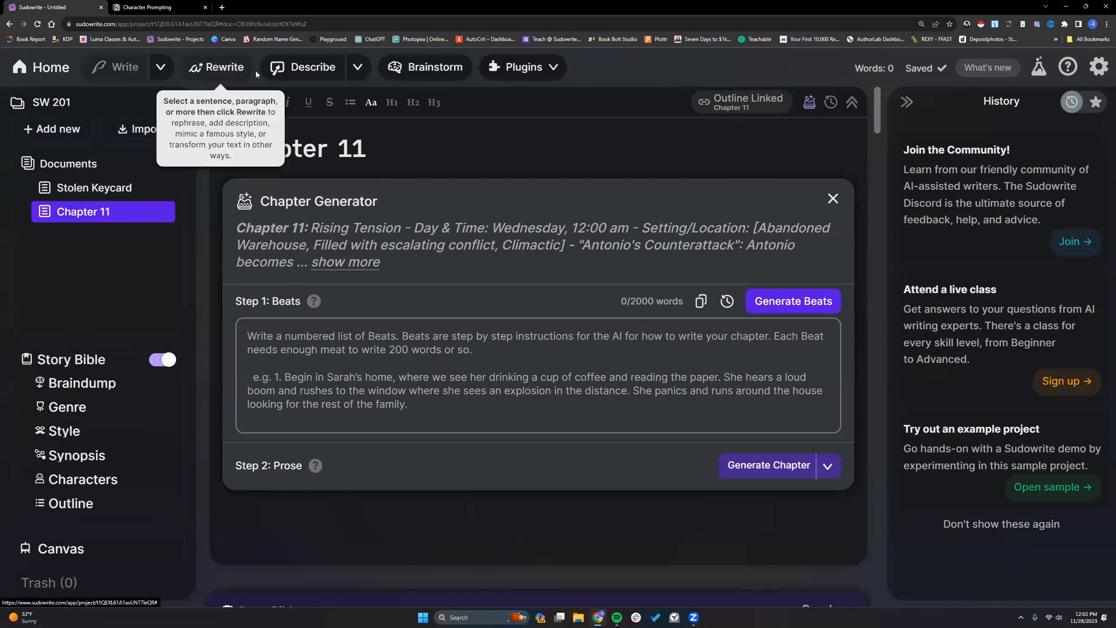
# - Look through the Story Bible's outline, characters and synopsis sections that feed the new chapter
pyautogui.click(62, 360)
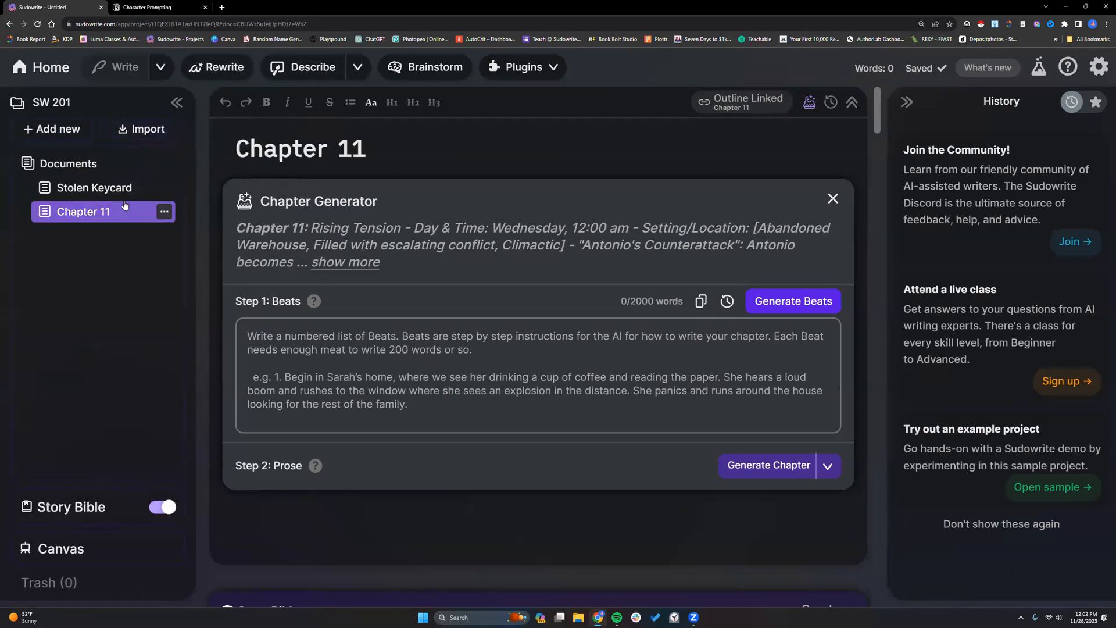
pyautogui.click(56, 509)
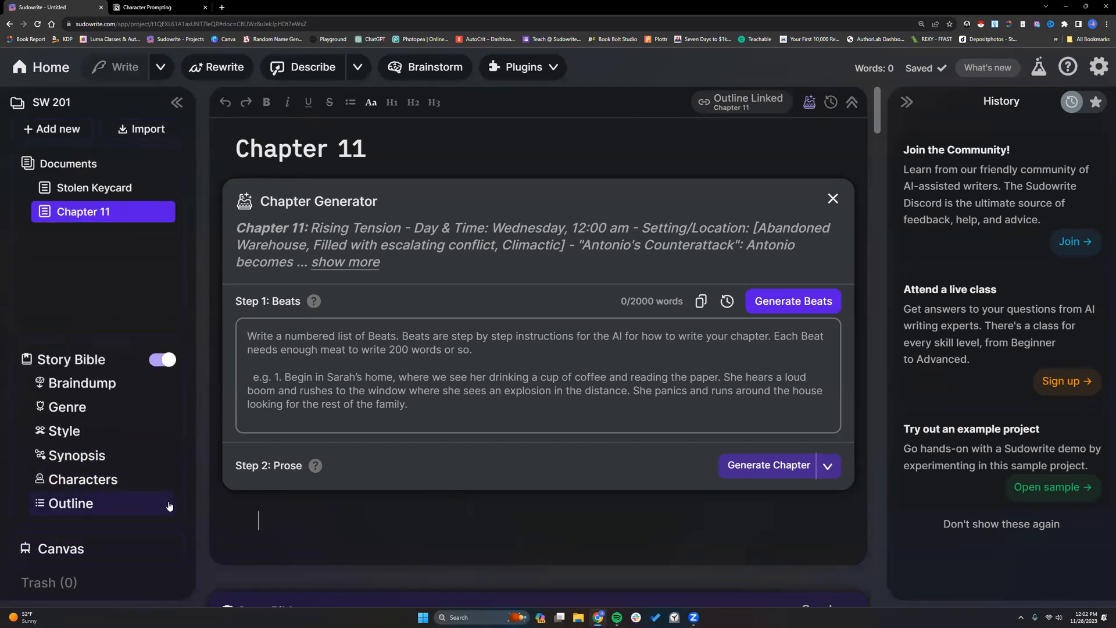
pyautogui.click(97, 509)
pyautogui.click(97, 510)
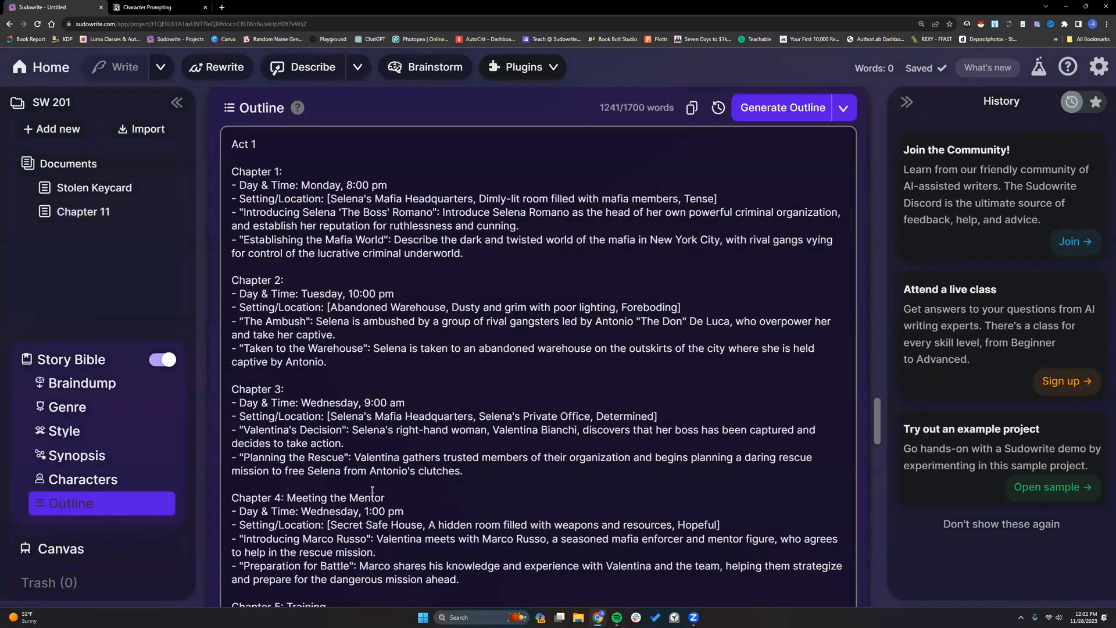
pyautogui.scroll(15, 884, 216)
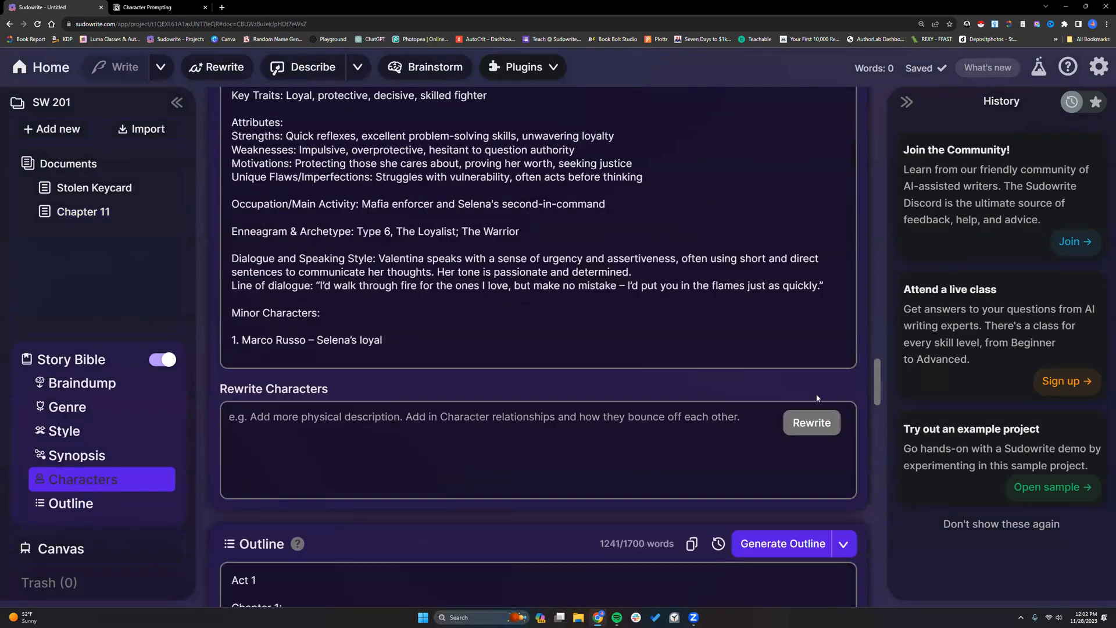
pyautogui.scroll(-20, 889, 150)
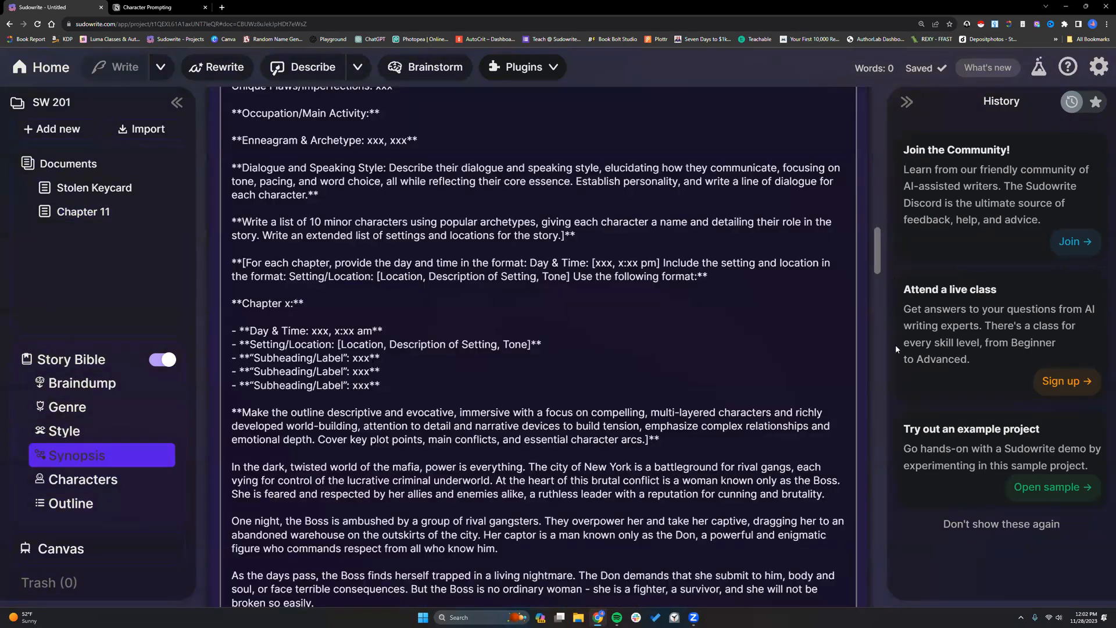
pyautogui.scroll(2, 668, 440)
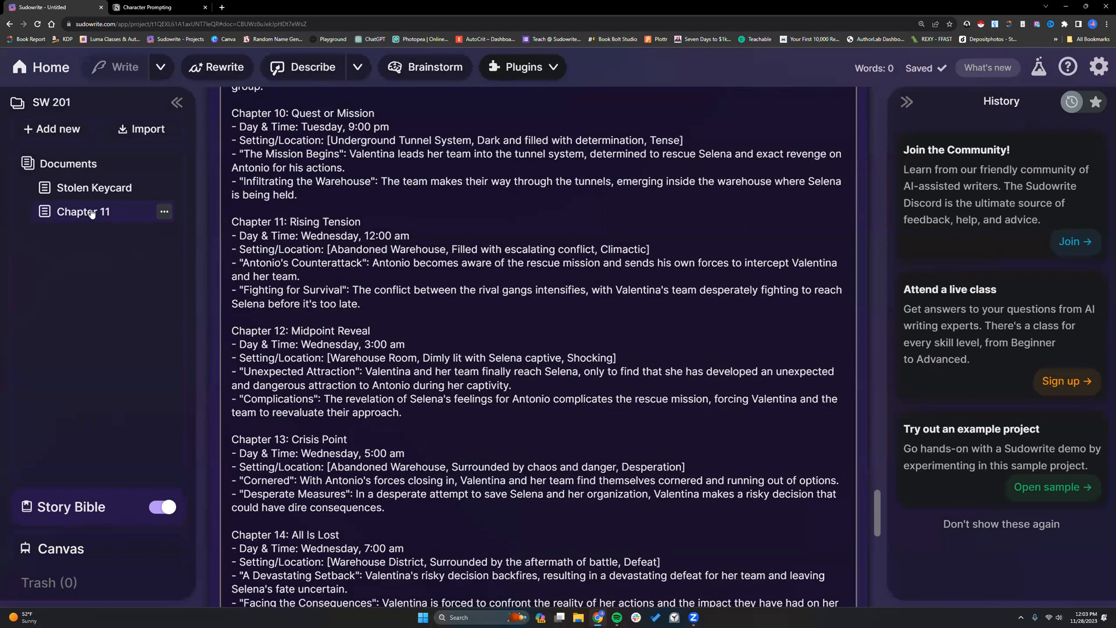
# - Compare the Chapter 11 document with Stolen Keycard, then generate the beats for Chapter 11
pyautogui.click(89, 213)
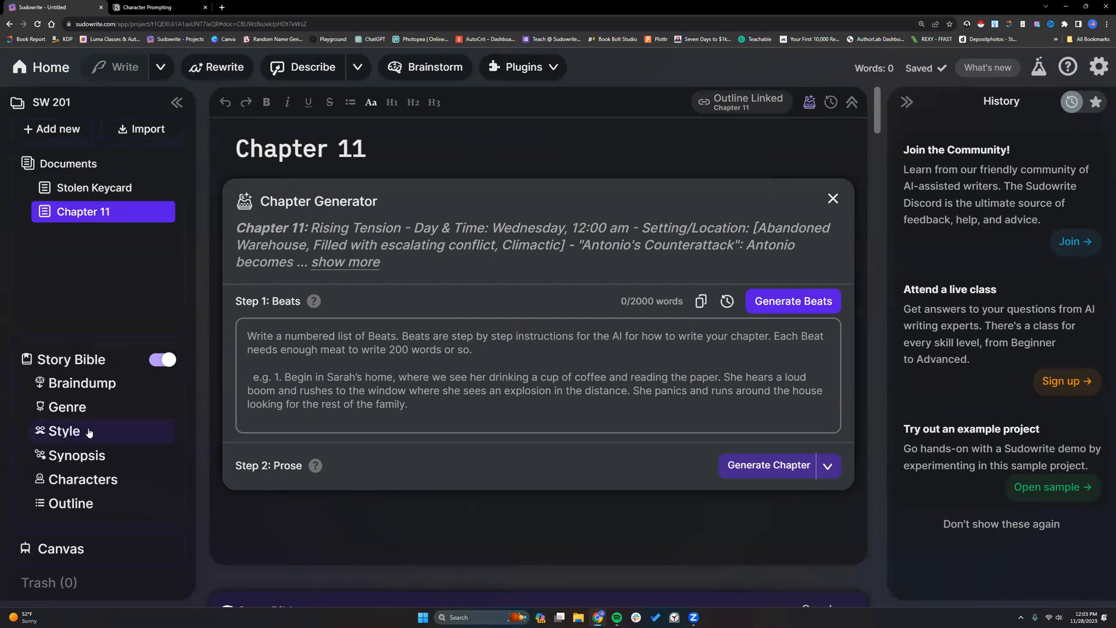
pyautogui.click(96, 190)
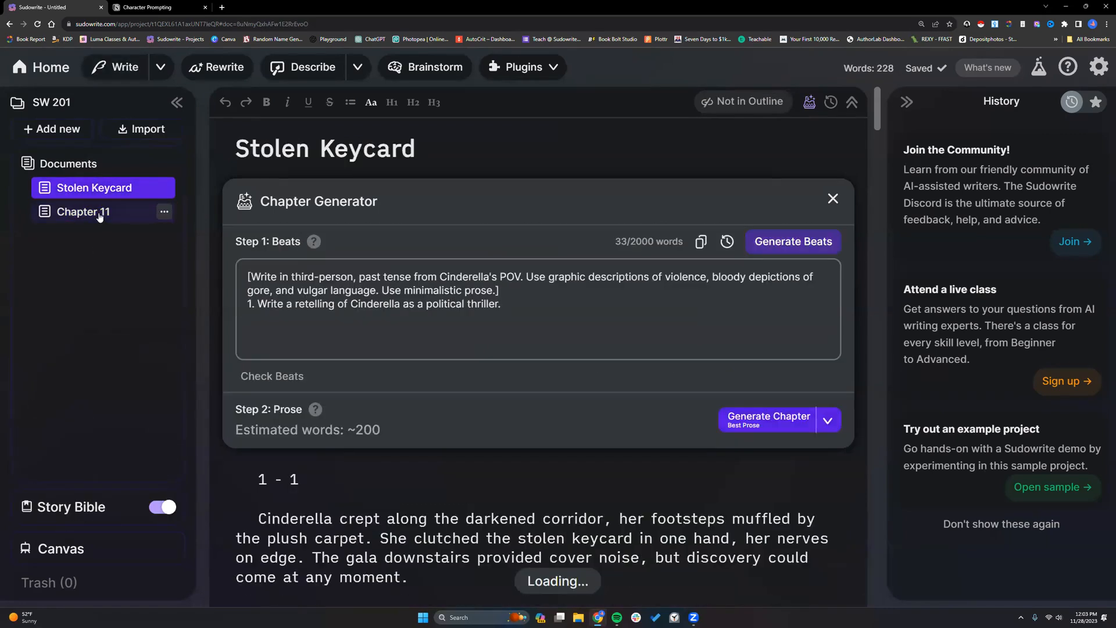
pyautogui.click(100, 215)
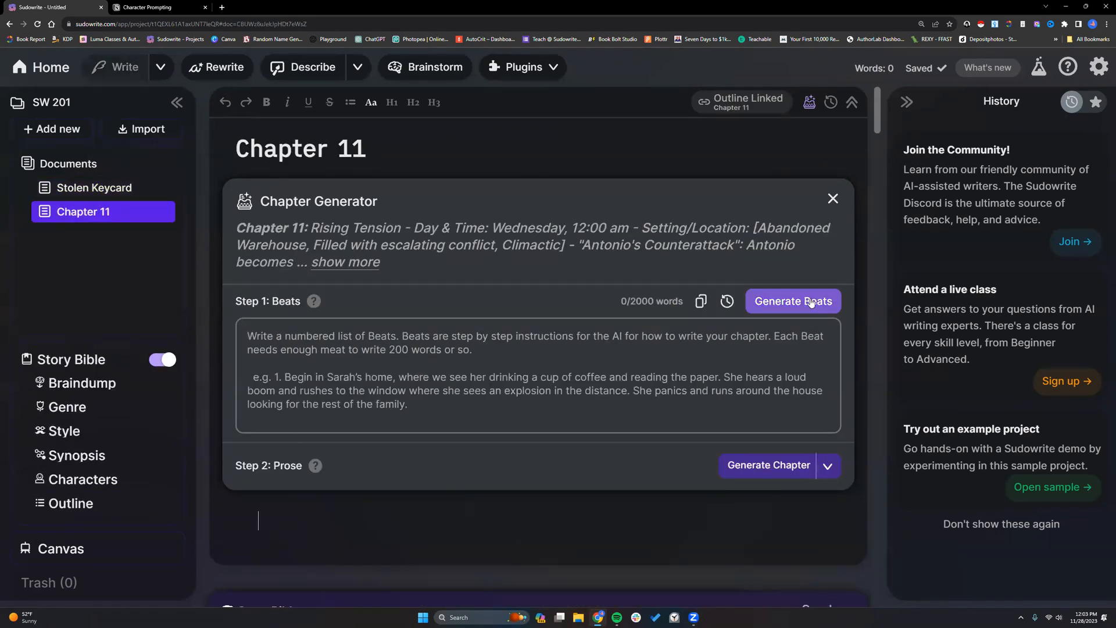
pyautogui.click(811, 303)
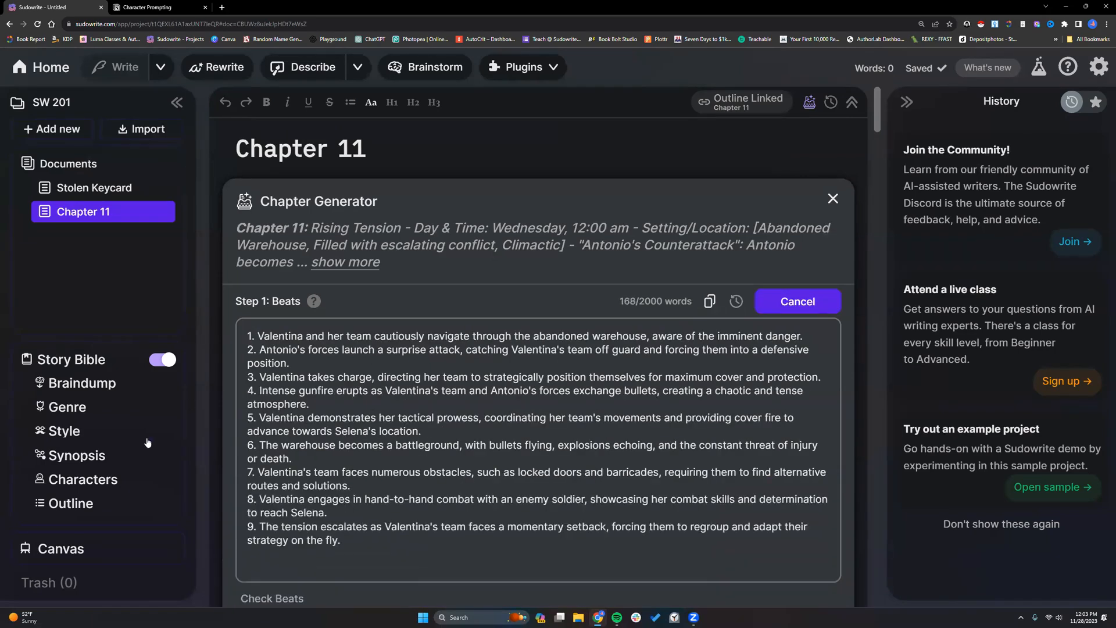
# - Check the Story Bible's character details, then return to Chapter 11 and read through its generated beats
pyautogui.click(106, 503)
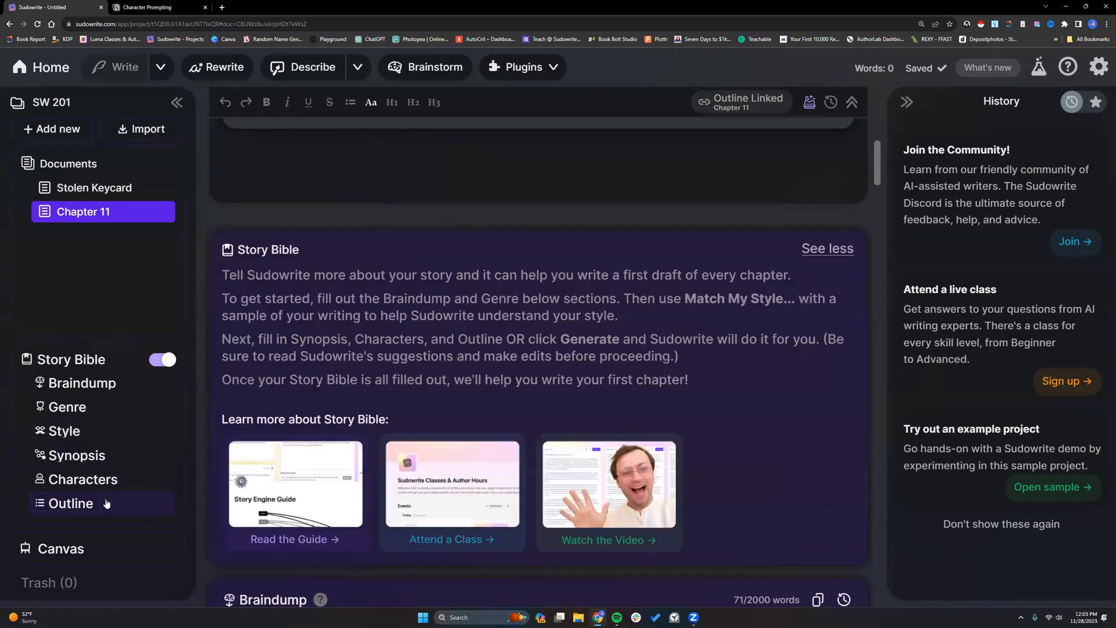
pyautogui.scroll(3, 364, 314)
pyautogui.scroll(5, 364, 314)
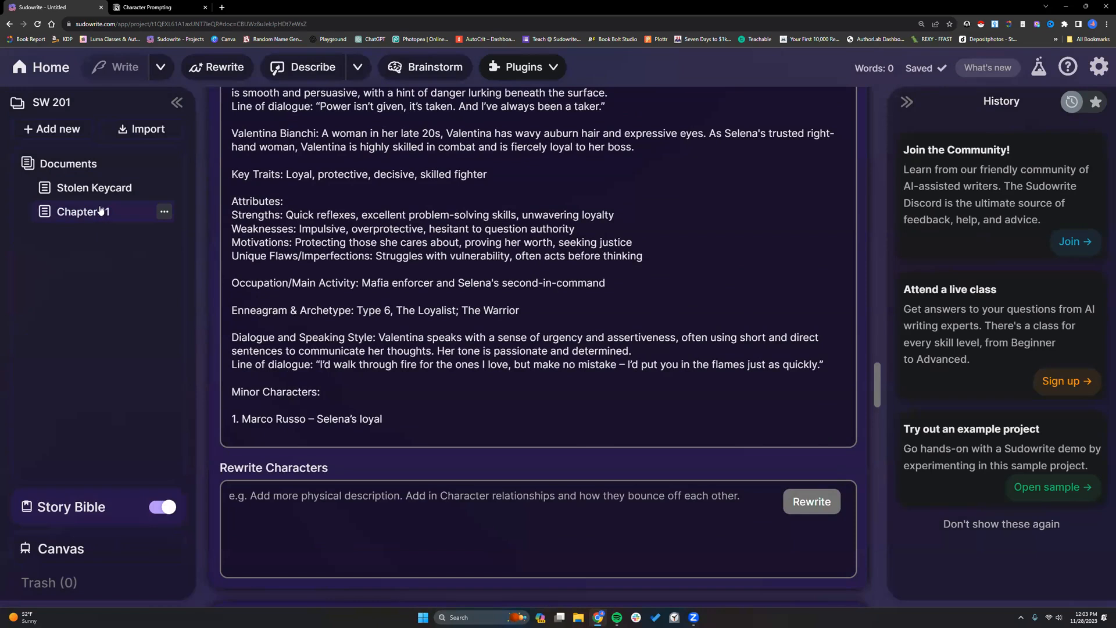
pyautogui.click(102, 211)
pyautogui.scroll(-5, 459, 392)
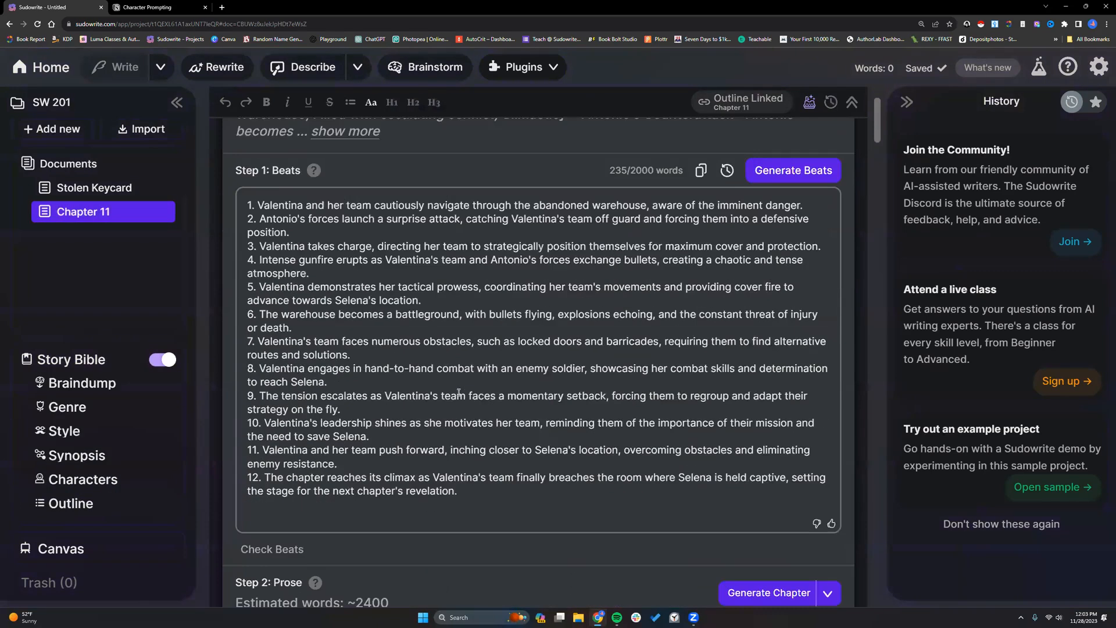
pyautogui.scroll(4, 459, 392)
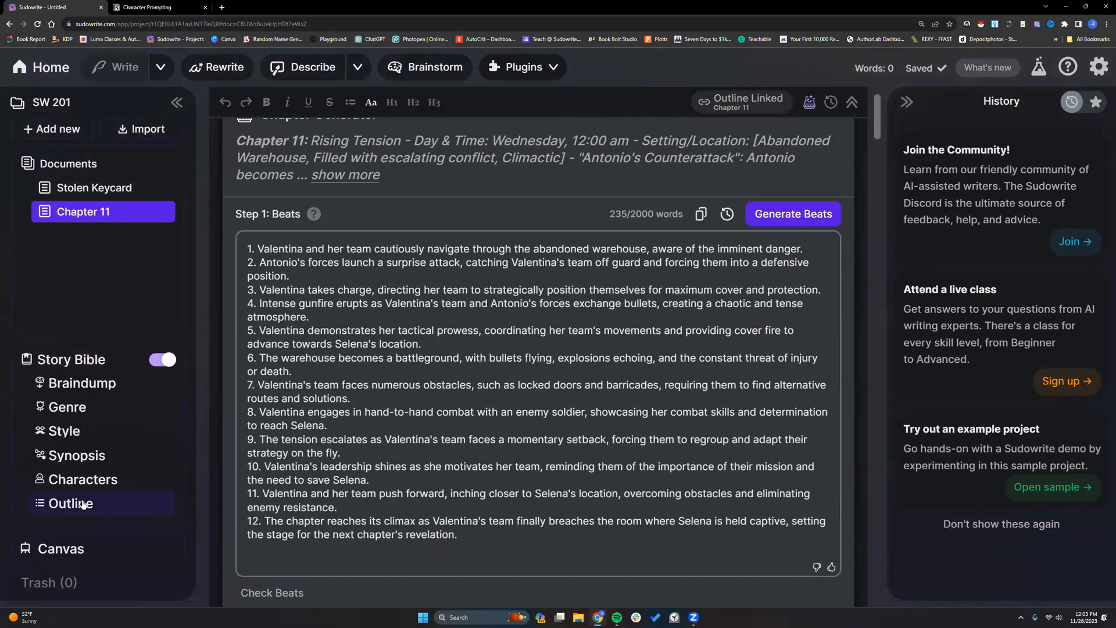
# - In the Synopsis, insert "Alternate POV between Selena and Antonio." at the start of the bracketed per-chapter instructions
pyautogui.click(99, 457)
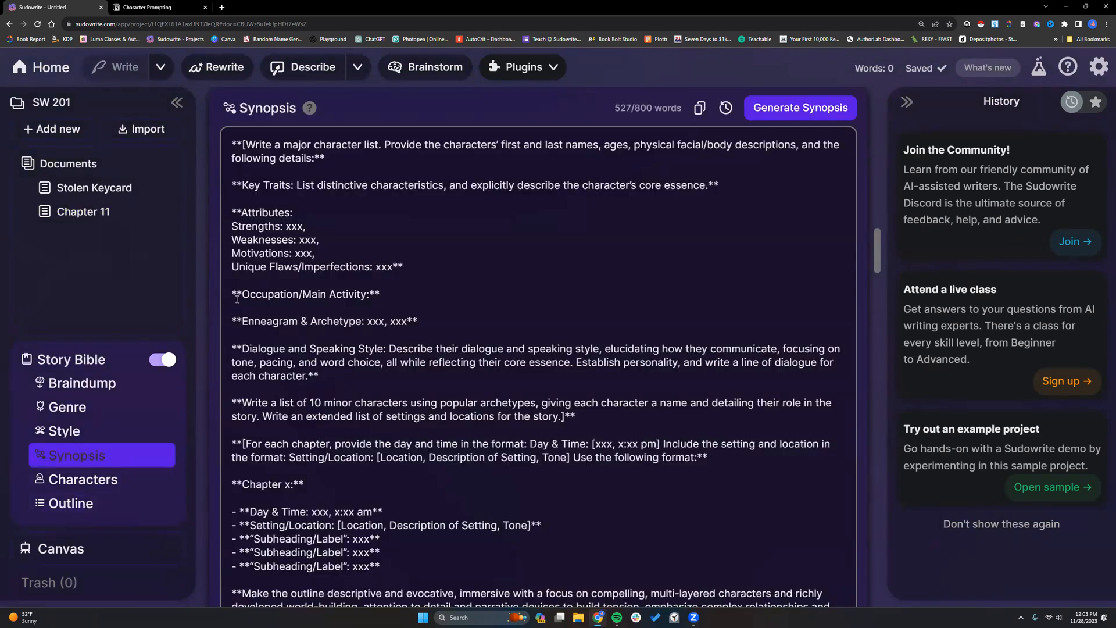
pyautogui.click(232, 144)
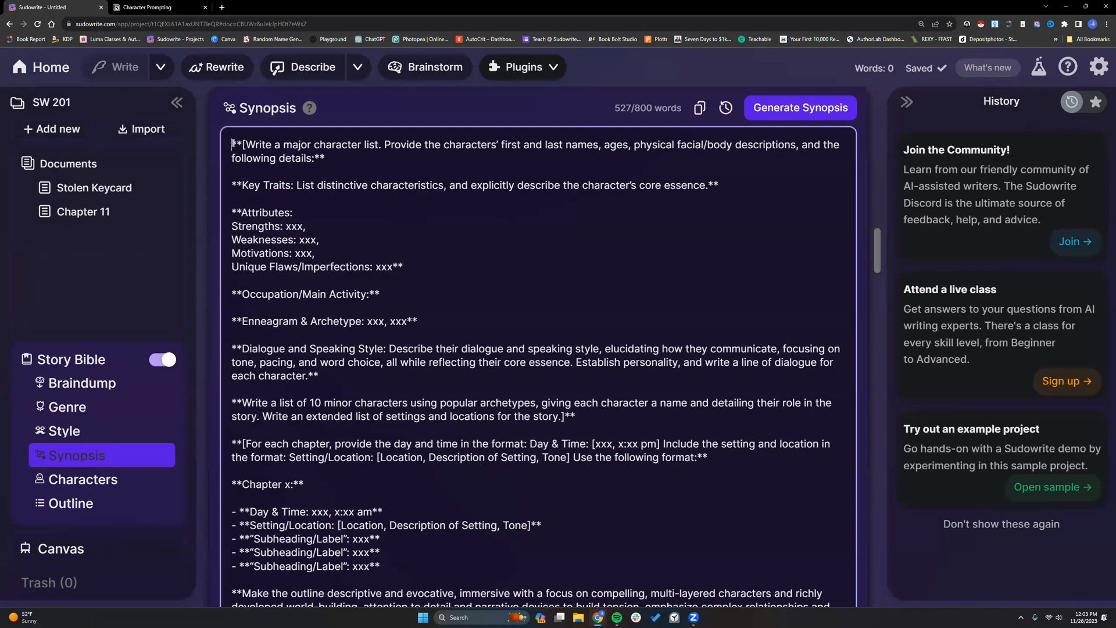
pyautogui.press('Return')
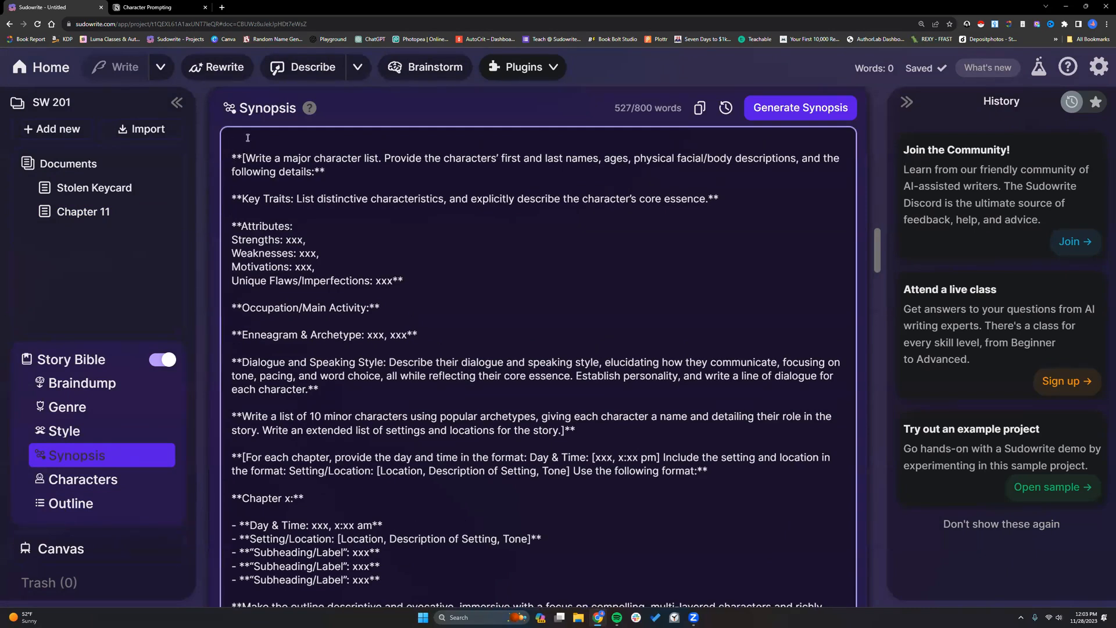
pyautogui.click(229, 153)
pyautogui.scroll(-2, 288, 344)
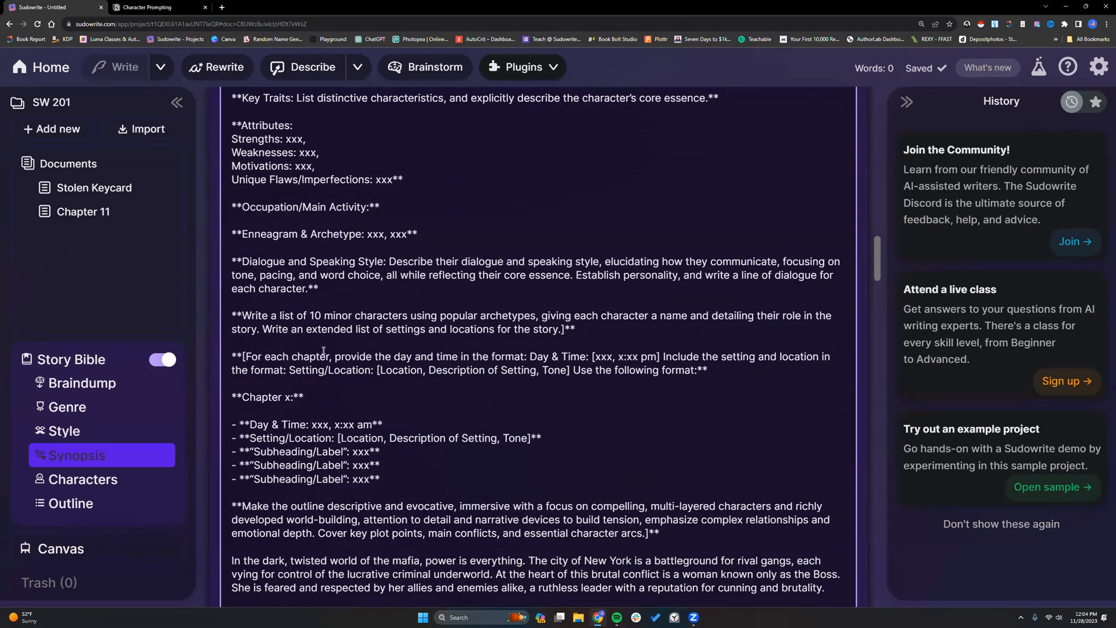
pyautogui.click(244, 356)
pyautogui.write('Alternate POV ')
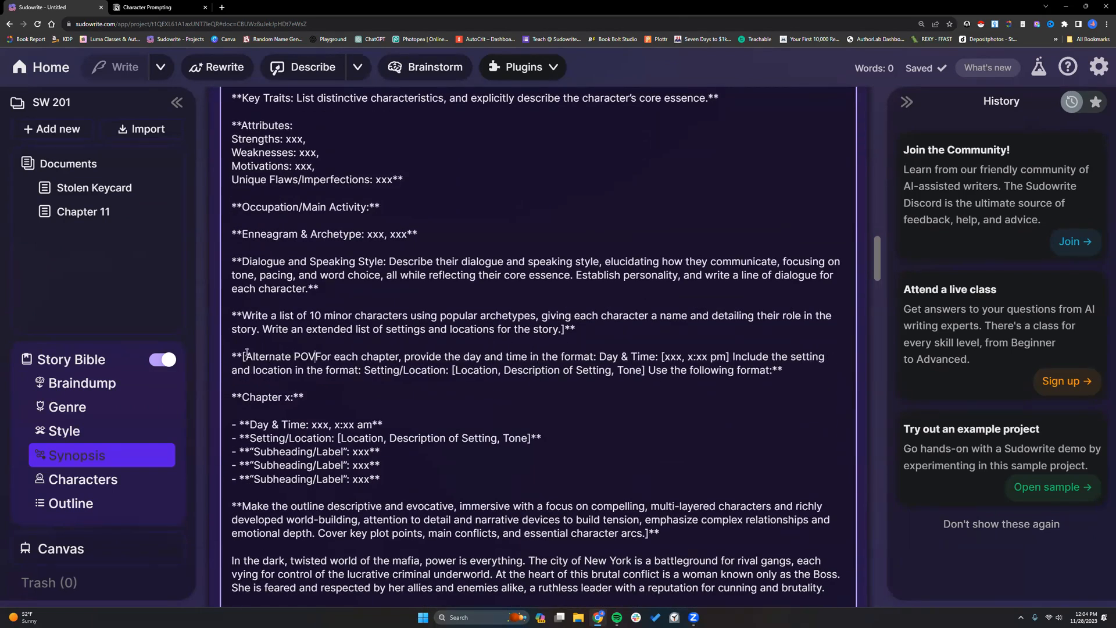
pyautogui.write('between')
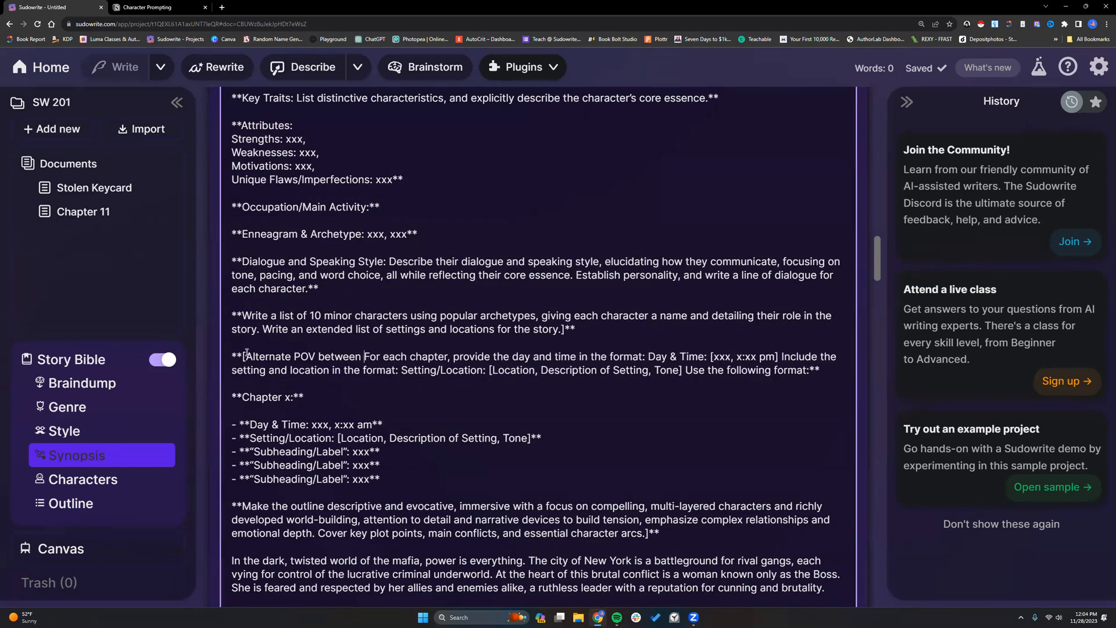
pyautogui.moveTo(876, 270); pyautogui.dragTo(329, 349)
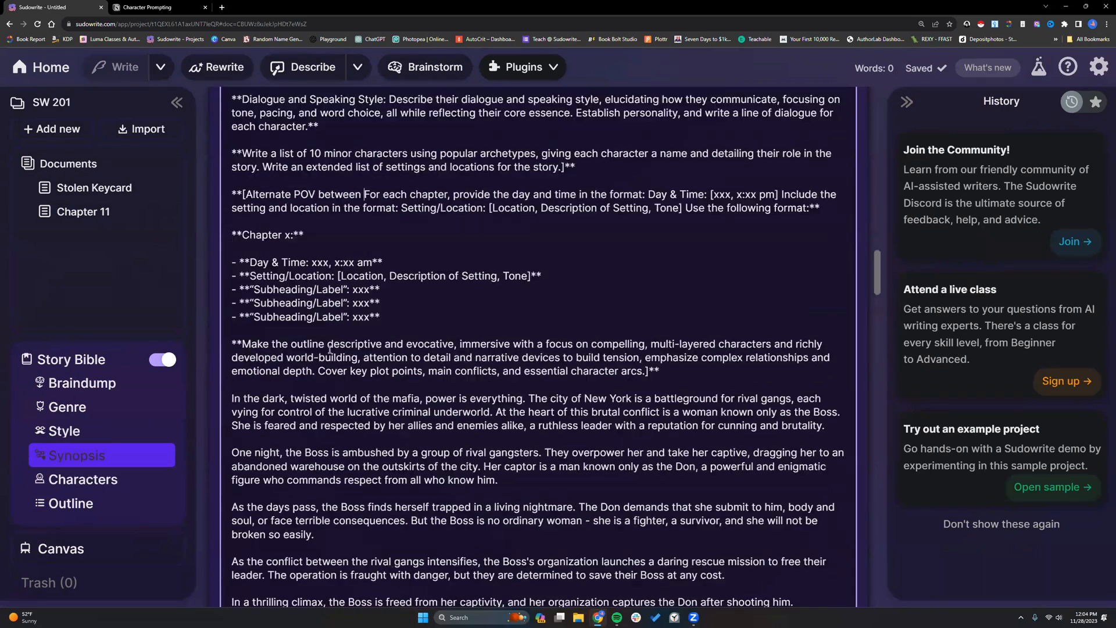
pyautogui.scroll(2, 329, 278)
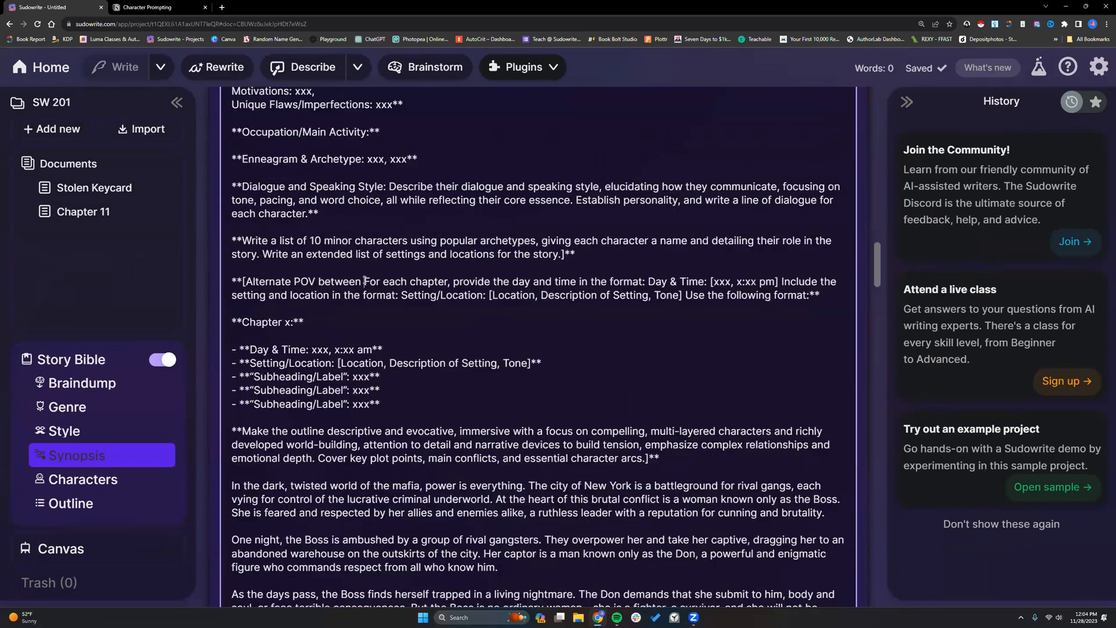
pyautogui.write('Selena and Anto')
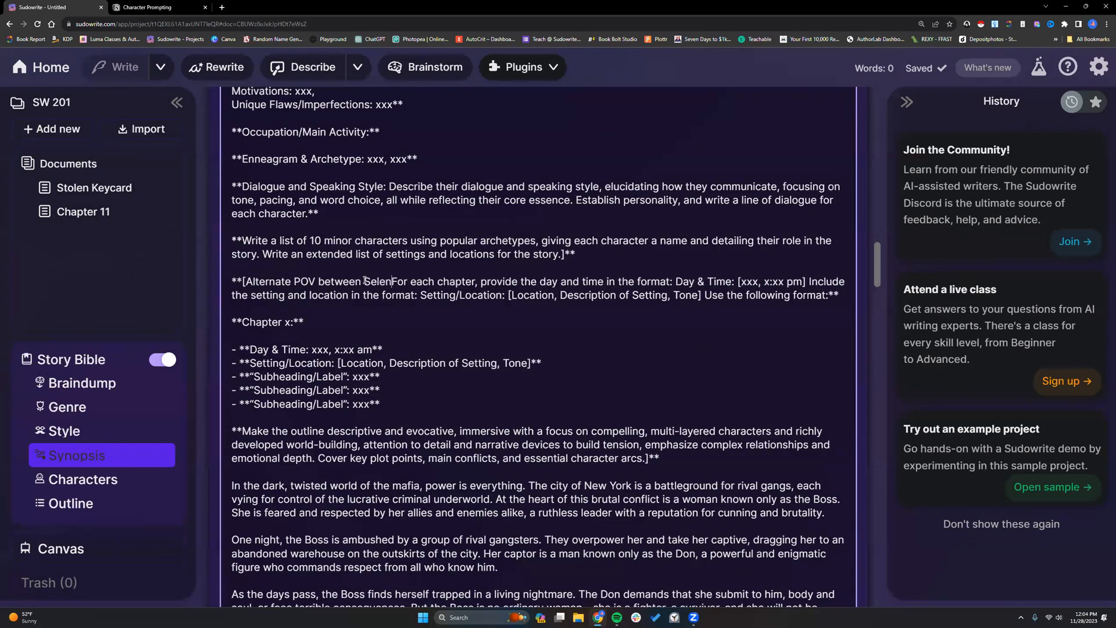
pyautogui.write('nio.')
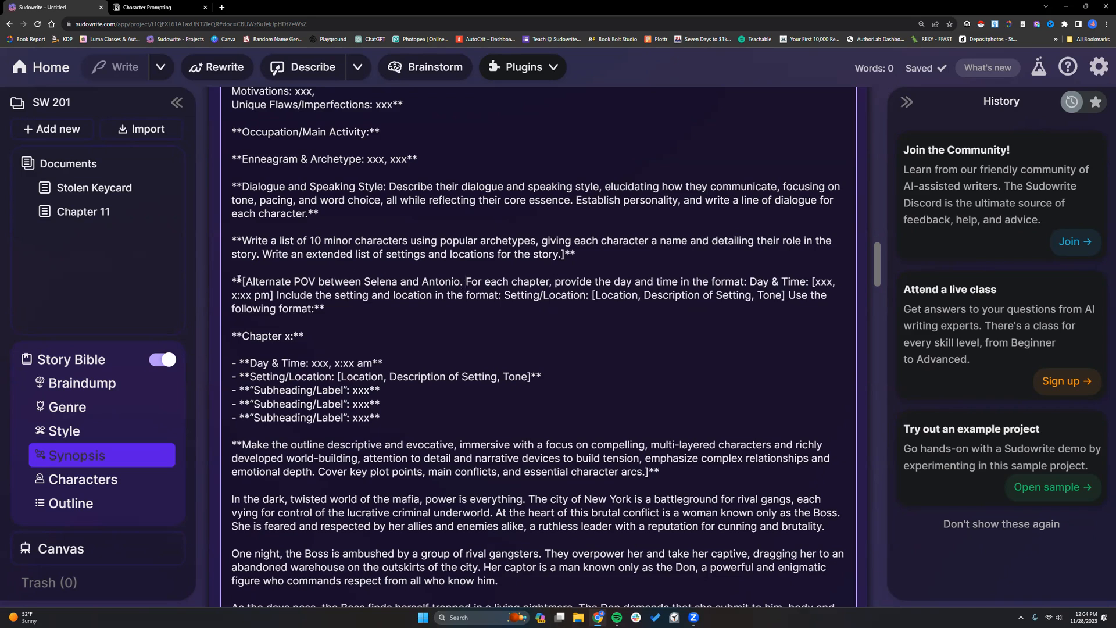
# - After the alternating POV instruction in the Synopsis, add "Odd chapters should be in Selena's POV"
pyautogui.moveTo(246, 281); pyautogui.dragTo(462, 281)
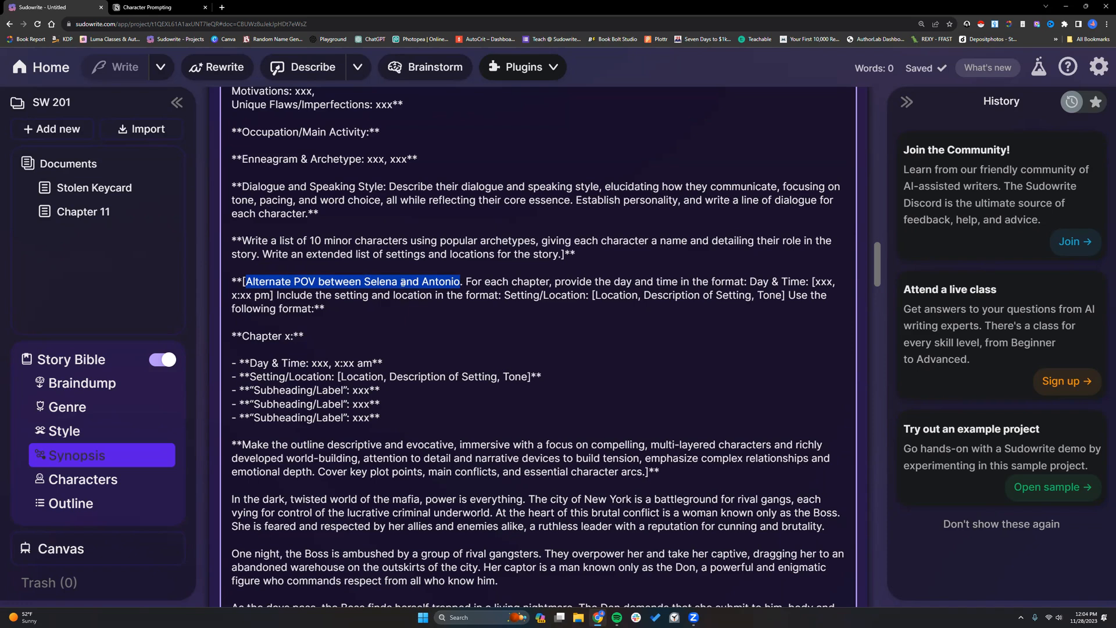
pyautogui.click(364, 281)
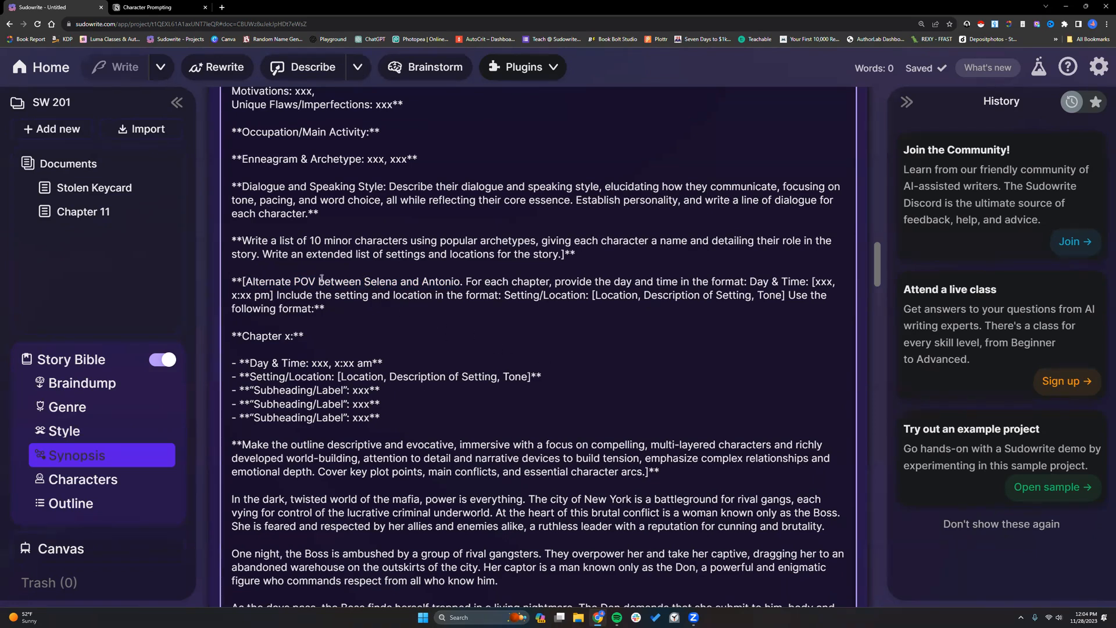
pyautogui.click(460, 282)
pyautogui.write('Odd c')
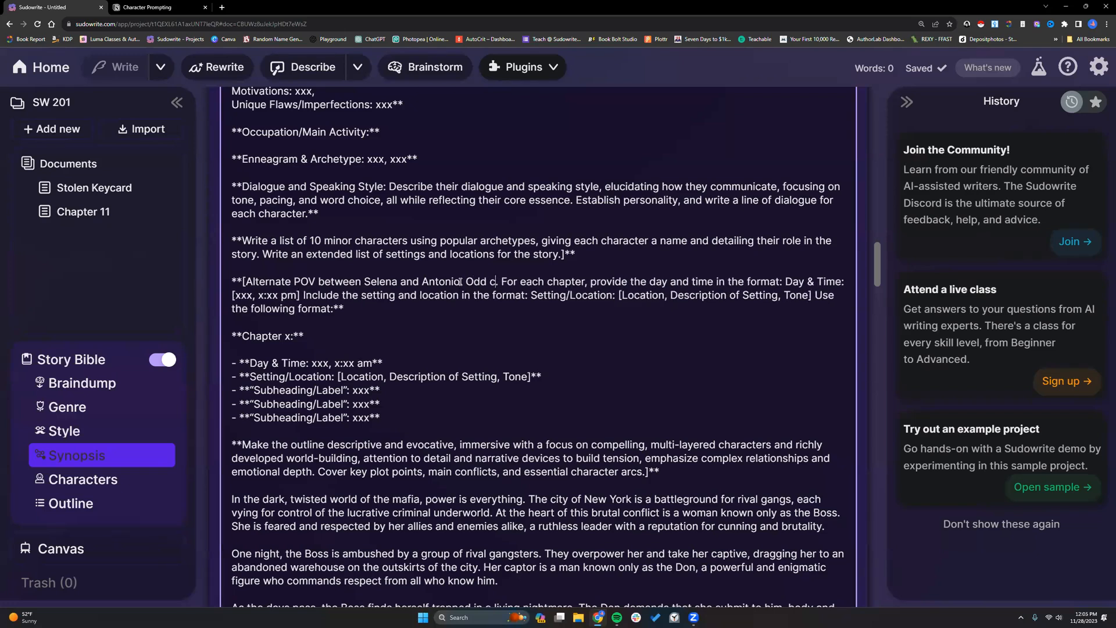
pyautogui.write('hapters ')
pyautogui.write('should be in ')
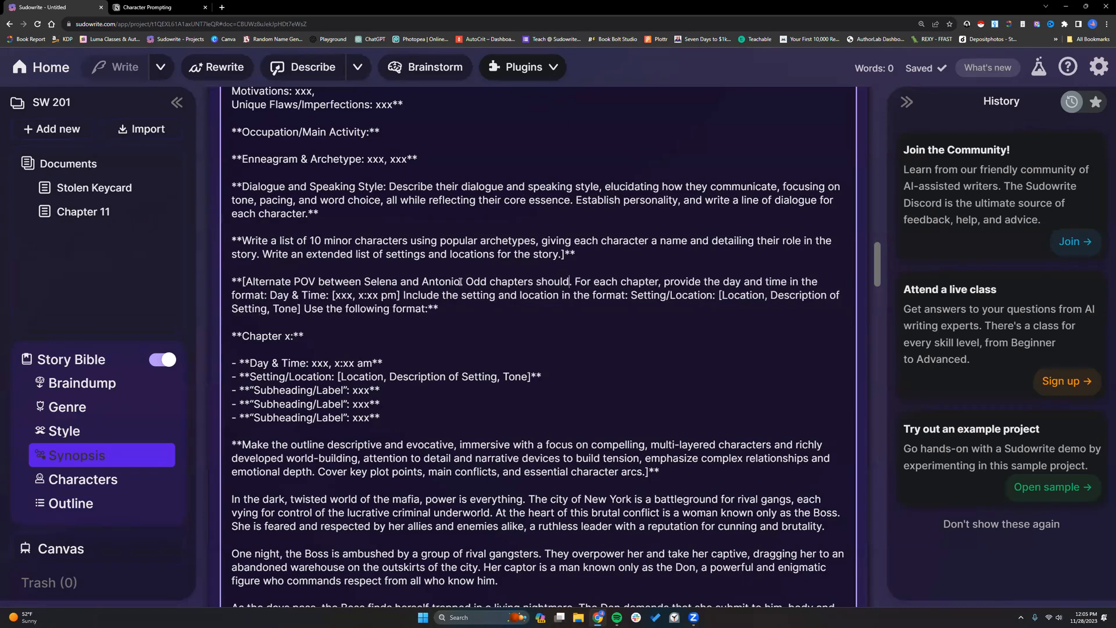
pyautogui.write("Selena's P")
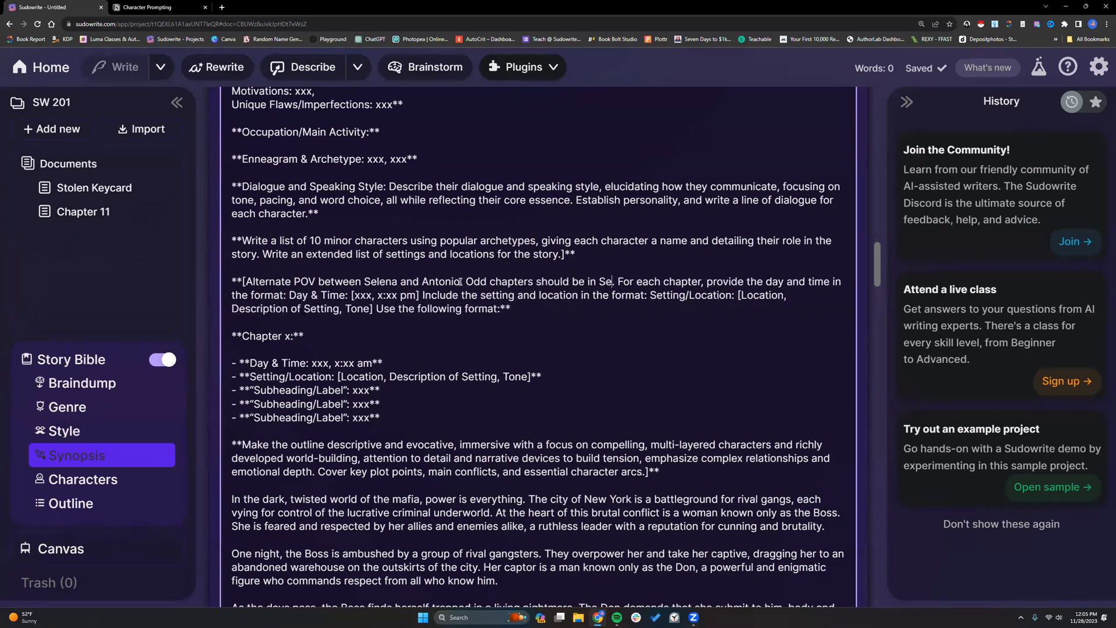
pyautogui.write('OV')
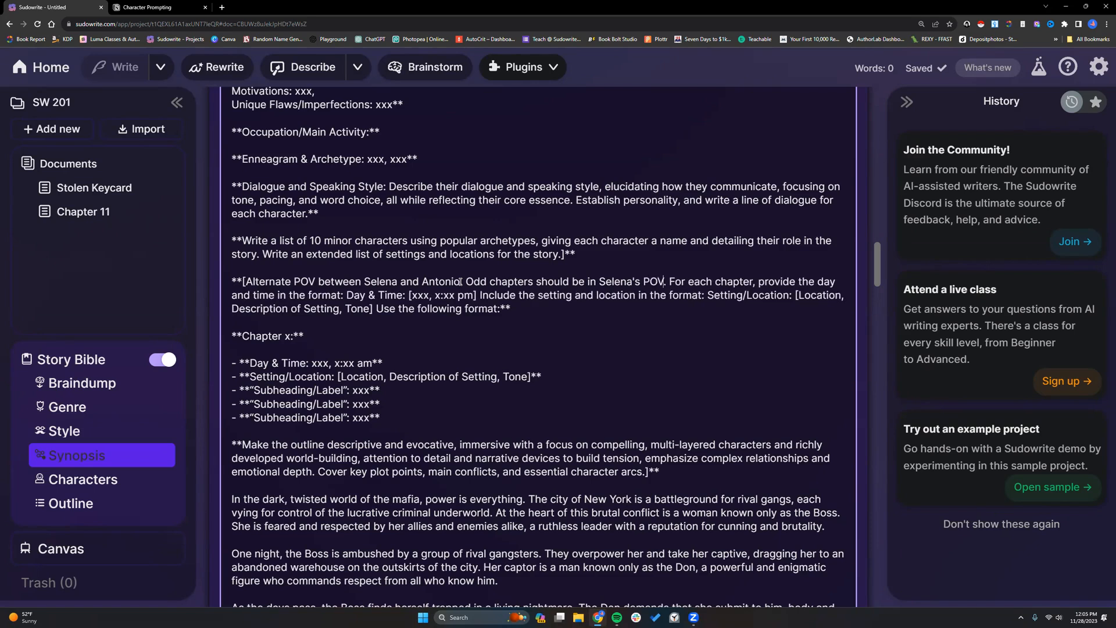
# - Follow the odd-chapter rule in the Synopsis with the sentence "Even chapters should be in Antonio's POV."
pyautogui.write('. Even chapters shoul')
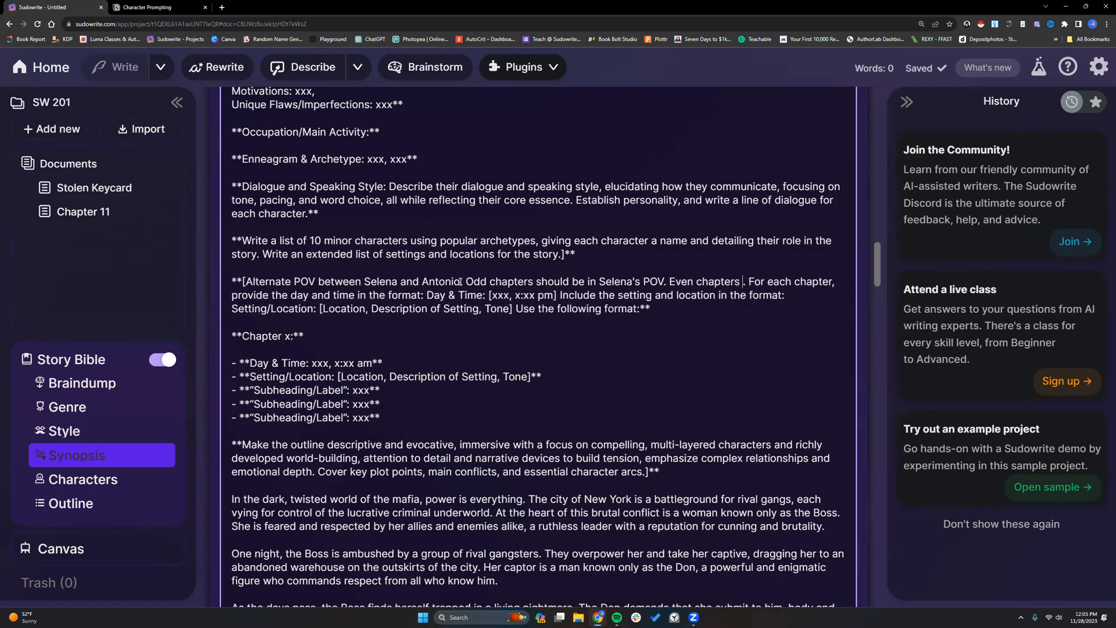
pyautogui.write('d be i')
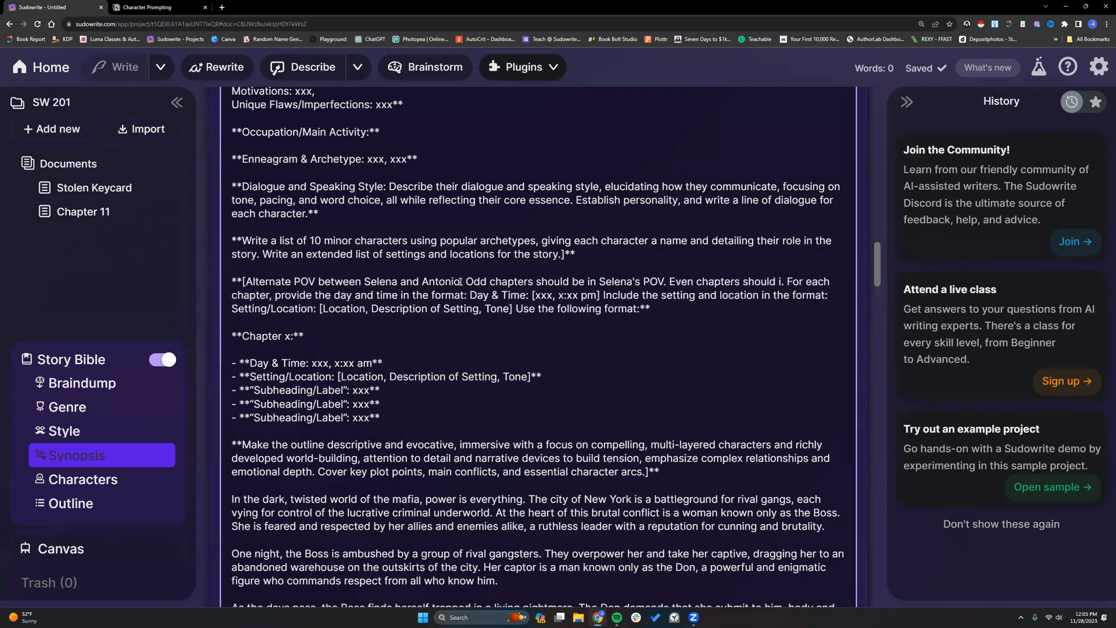
pyautogui.write("n Antonio's ")
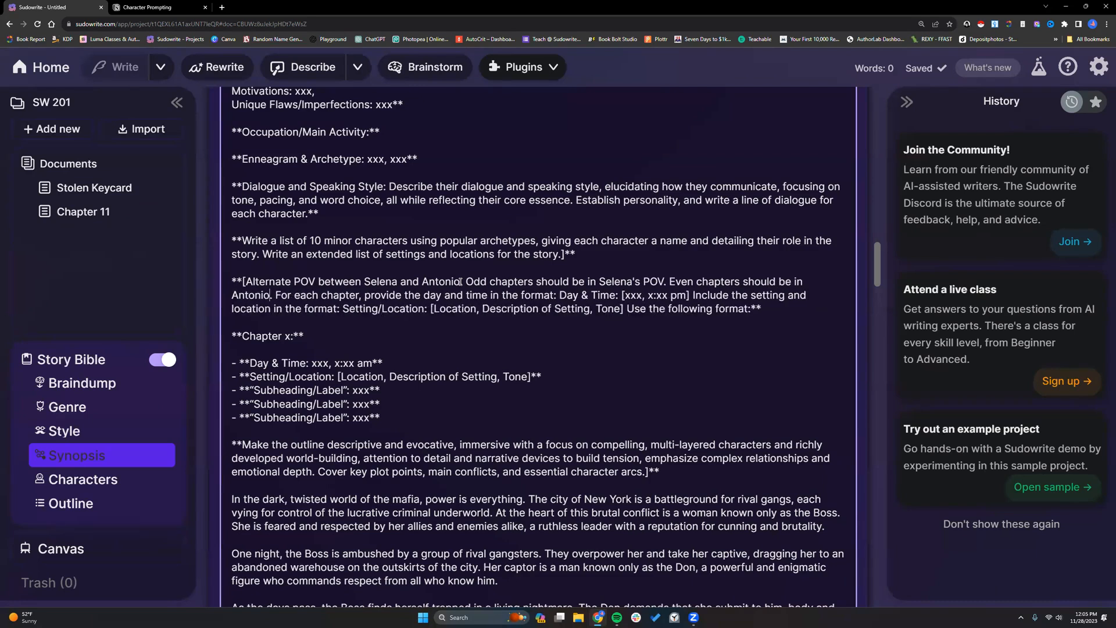
pyautogui.write('POV.')
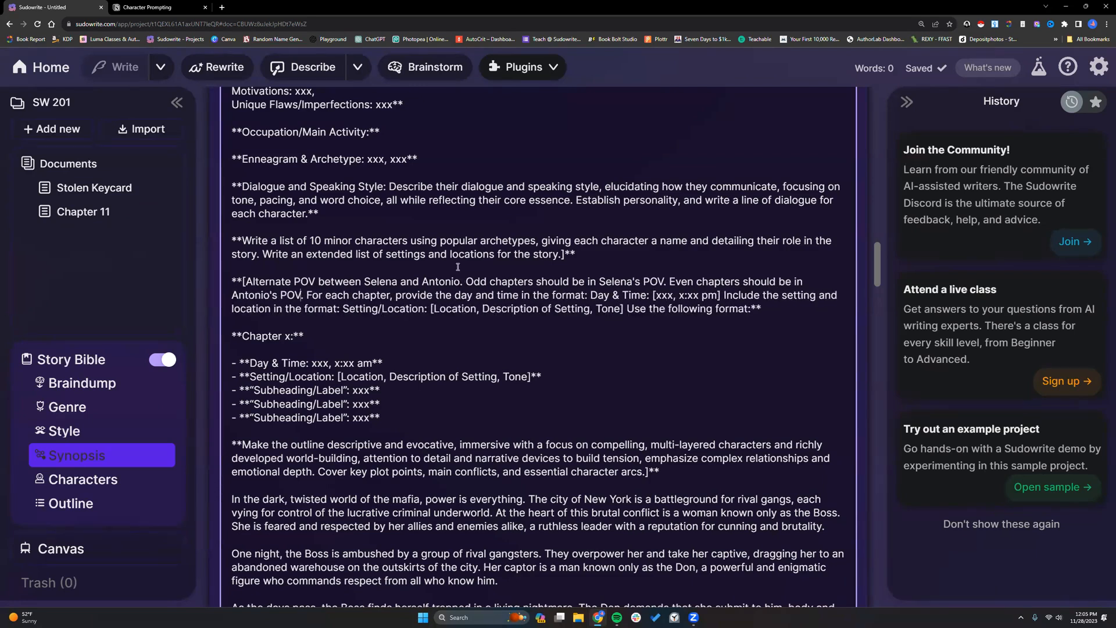
# - Review the existing chapter outline in the Story Bible, then generate a new outline from the updated synopsis
pyautogui.scroll(-8, 487, 337)
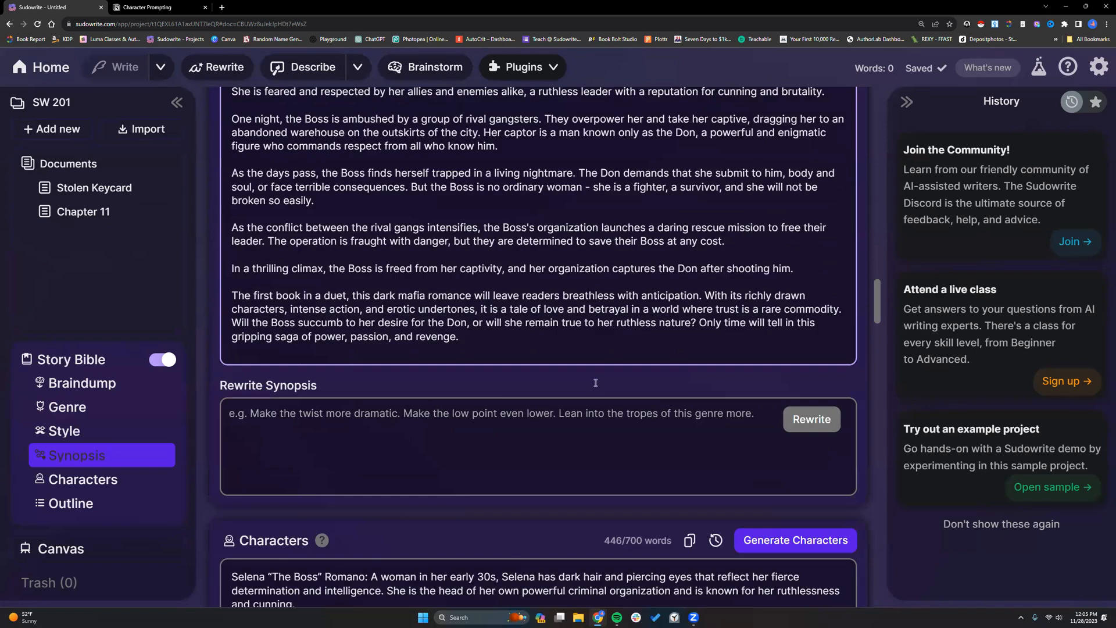
pyautogui.scroll(-20, 595, 382)
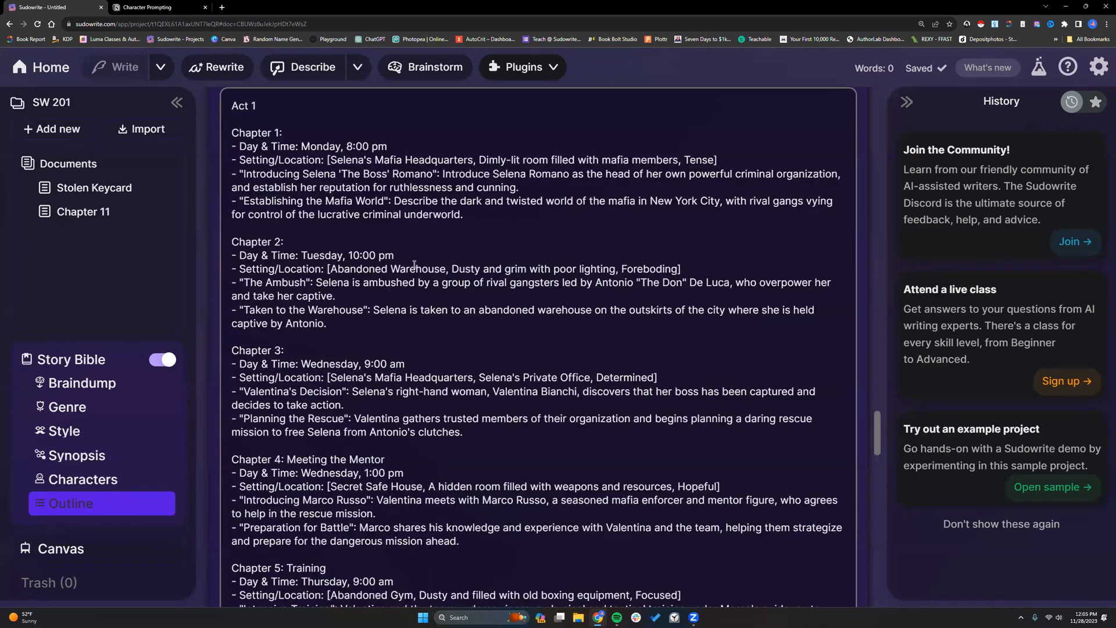
pyautogui.scroll(-2, 406, 266)
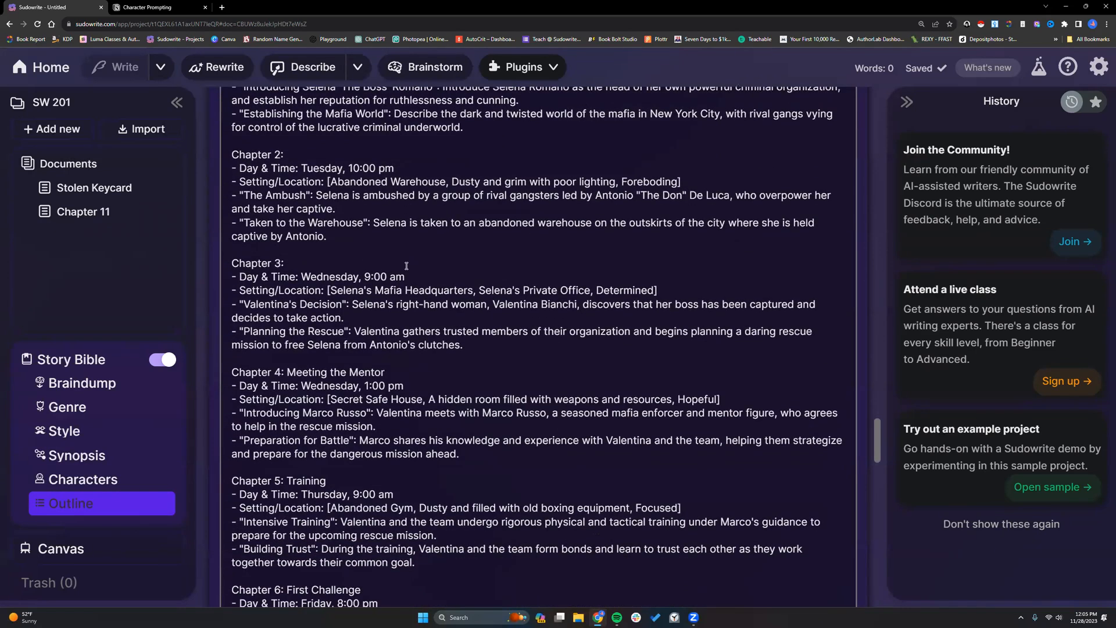
pyautogui.scroll(-12, 406, 266)
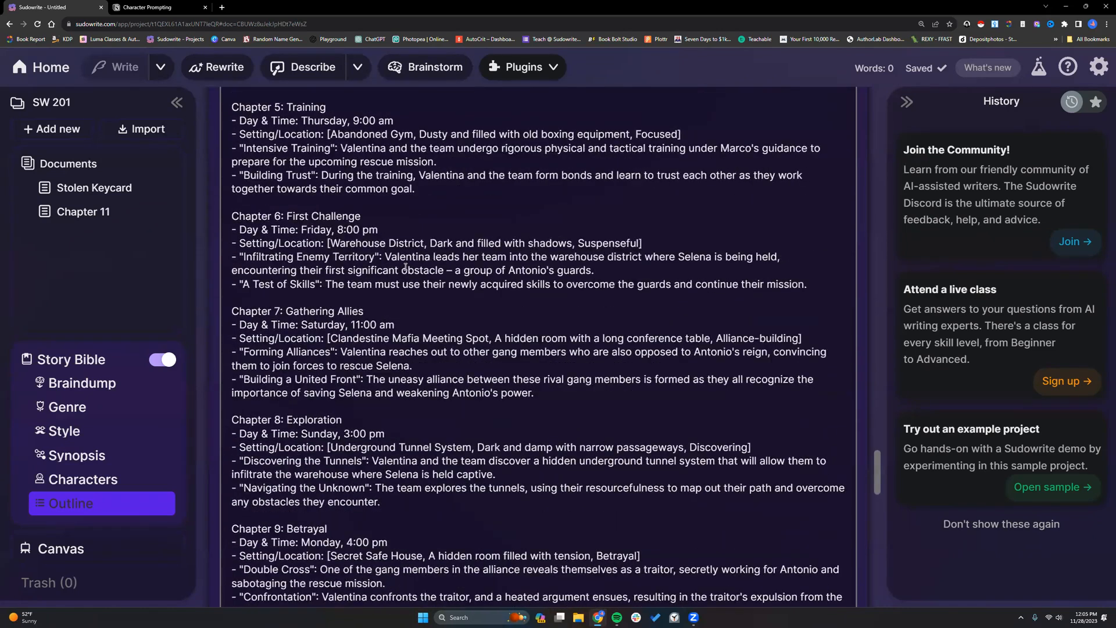
pyautogui.scroll(-20, 405, 267)
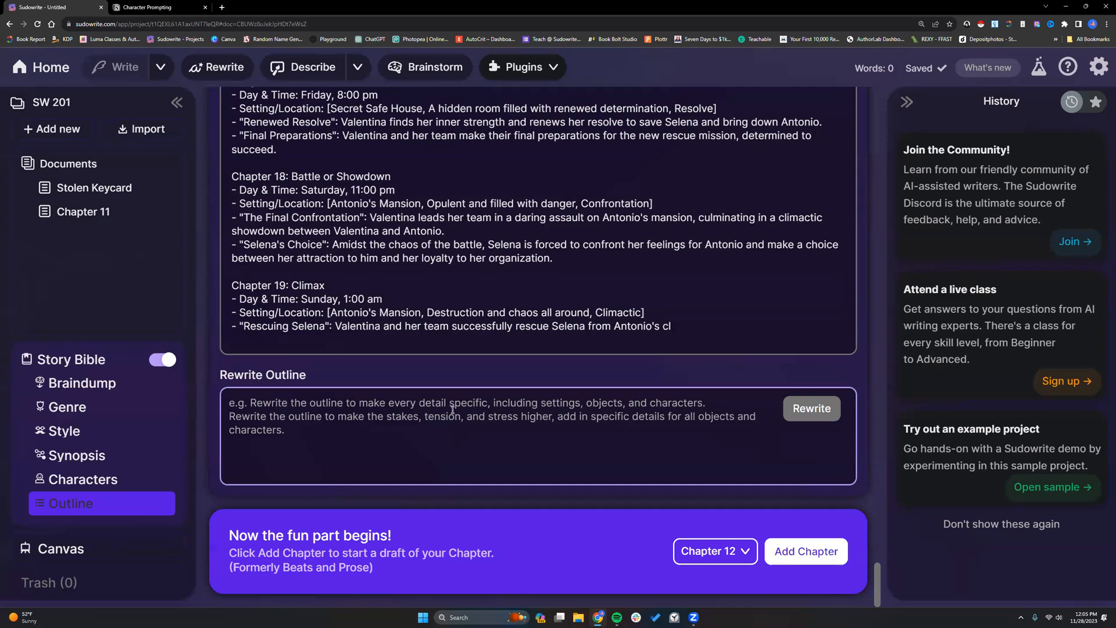
pyautogui.scroll(15, 453, 410)
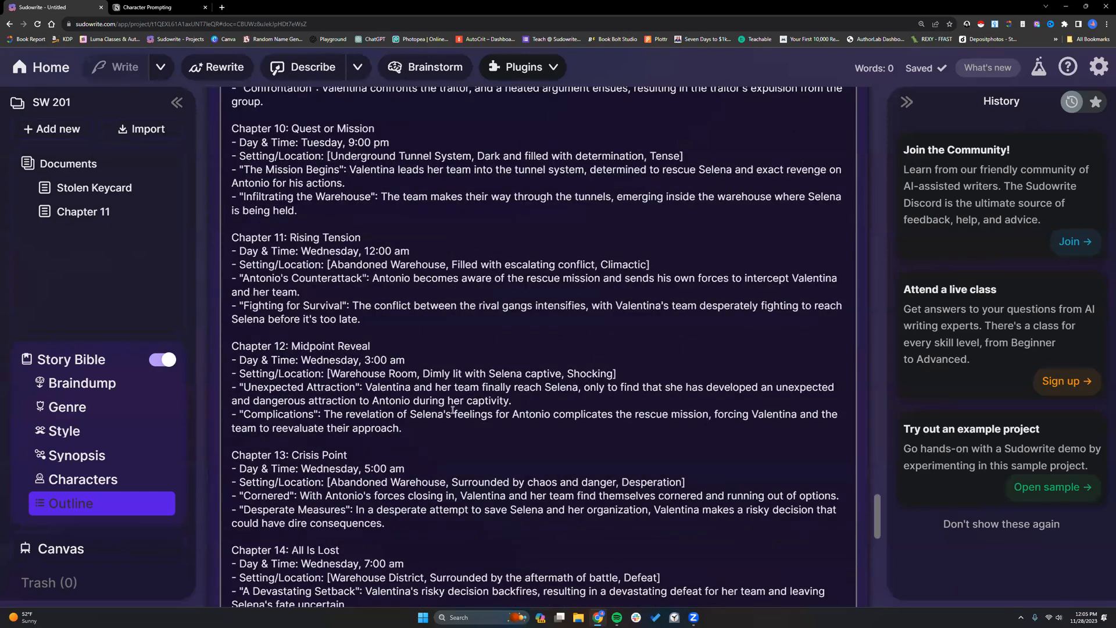
pyautogui.scroll(15, 453, 409)
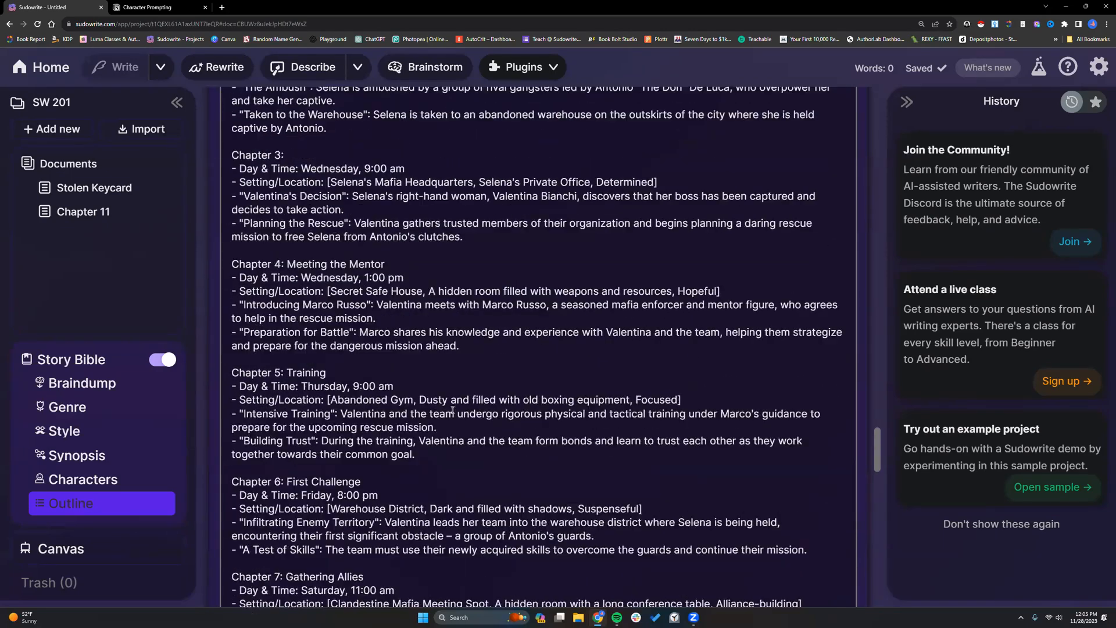
pyautogui.scroll(2, 453, 409)
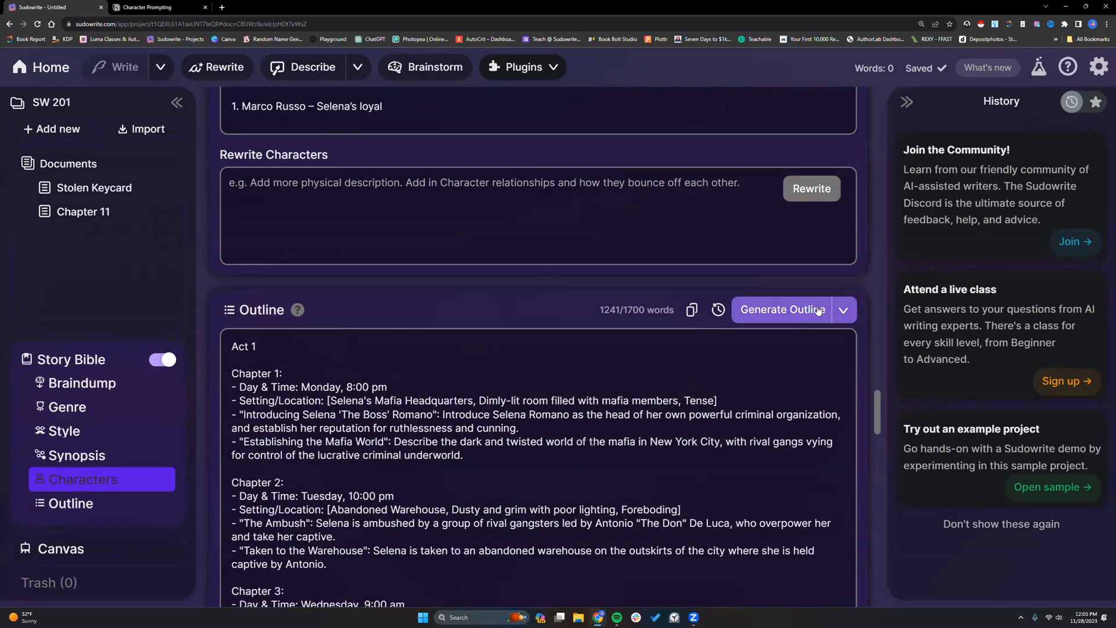
pyautogui.click(779, 311)
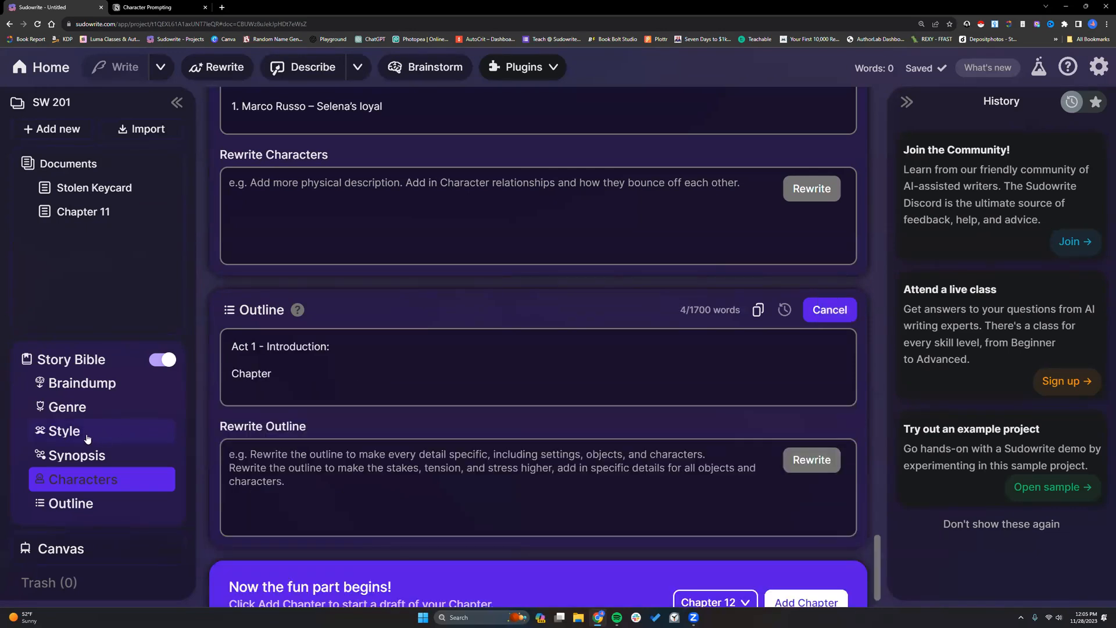
# - Expand the Story Bible's Style text to read "first-person POV from Selena's perspective, present-tense"
pyautogui.scroll(4, 514, 265)
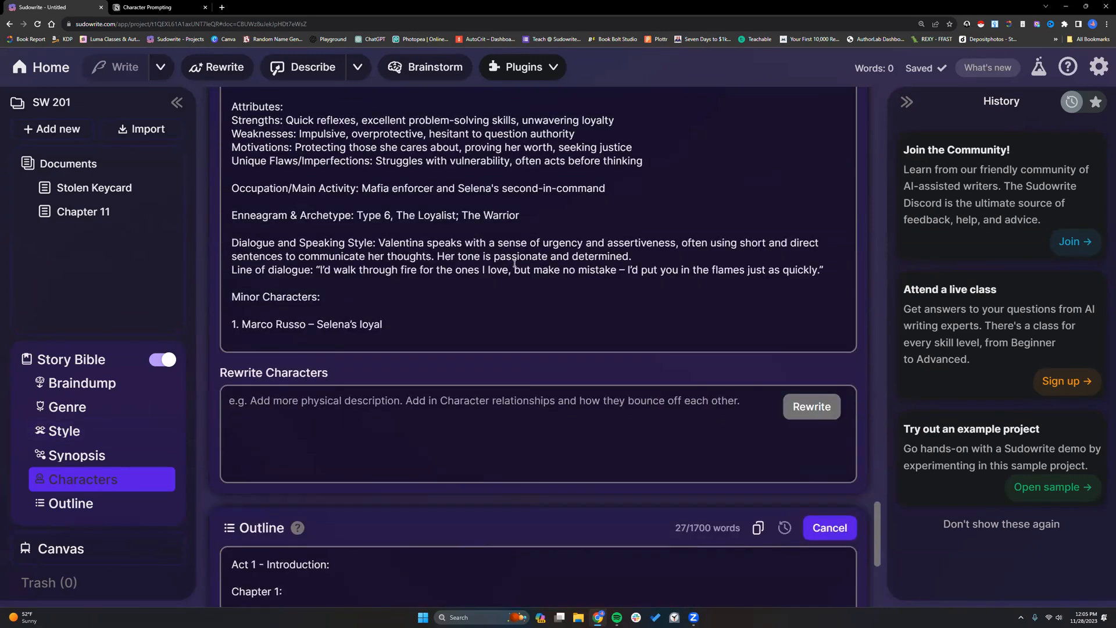
pyautogui.scroll(10, 514, 264)
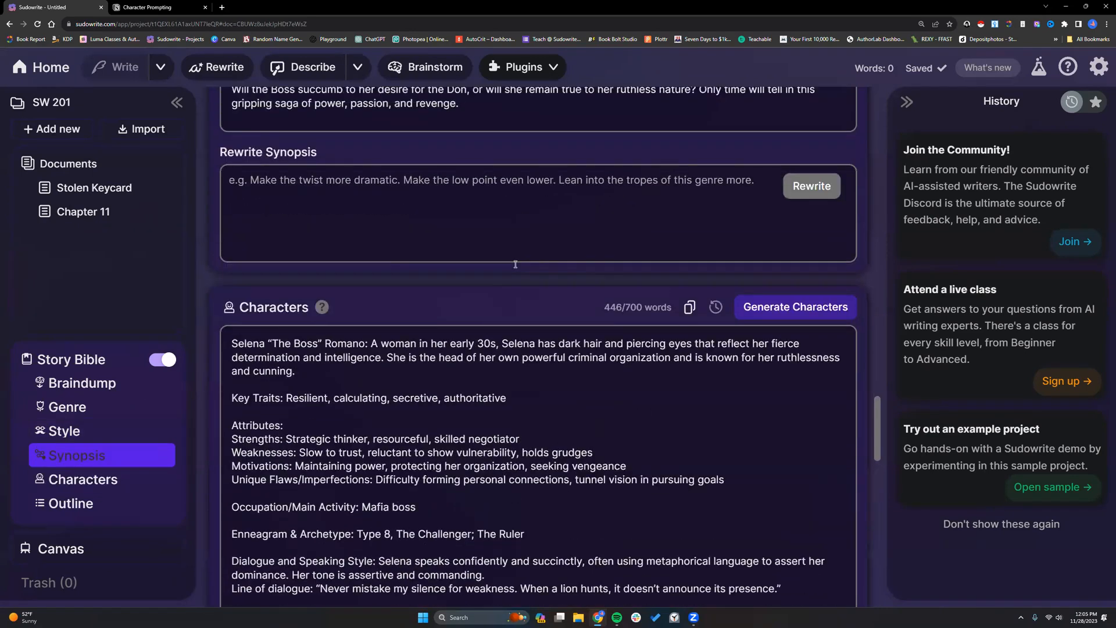
pyautogui.scroll(10, 515, 264)
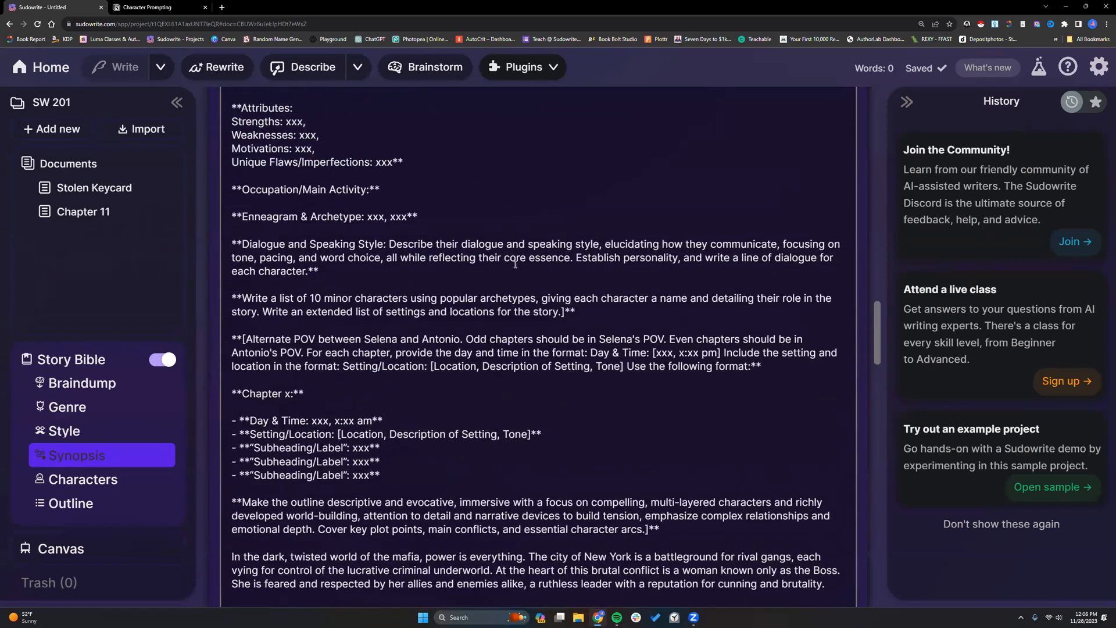
pyautogui.scroll(3, 515, 264)
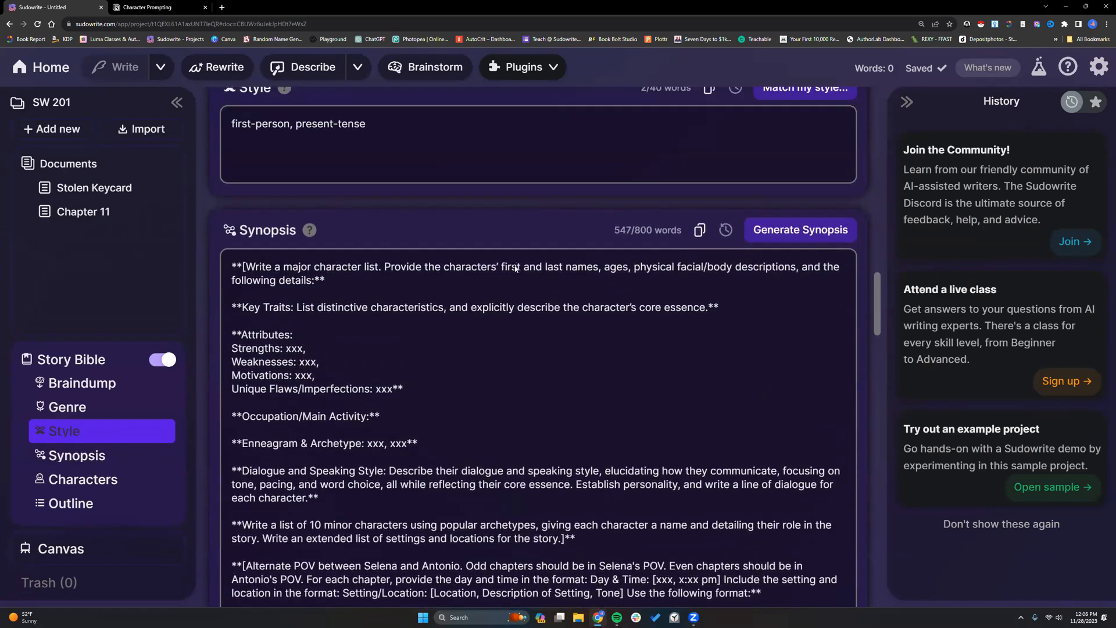
pyautogui.click(353, 232)
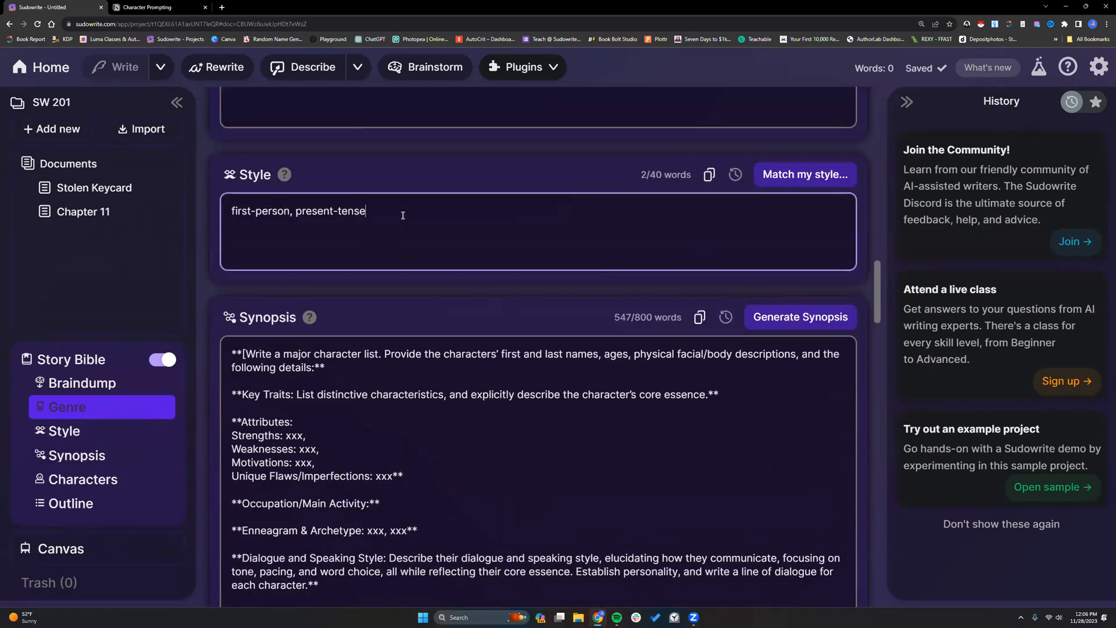
pyautogui.click(292, 211)
pyautogui.write("POV from Selena's perspective")
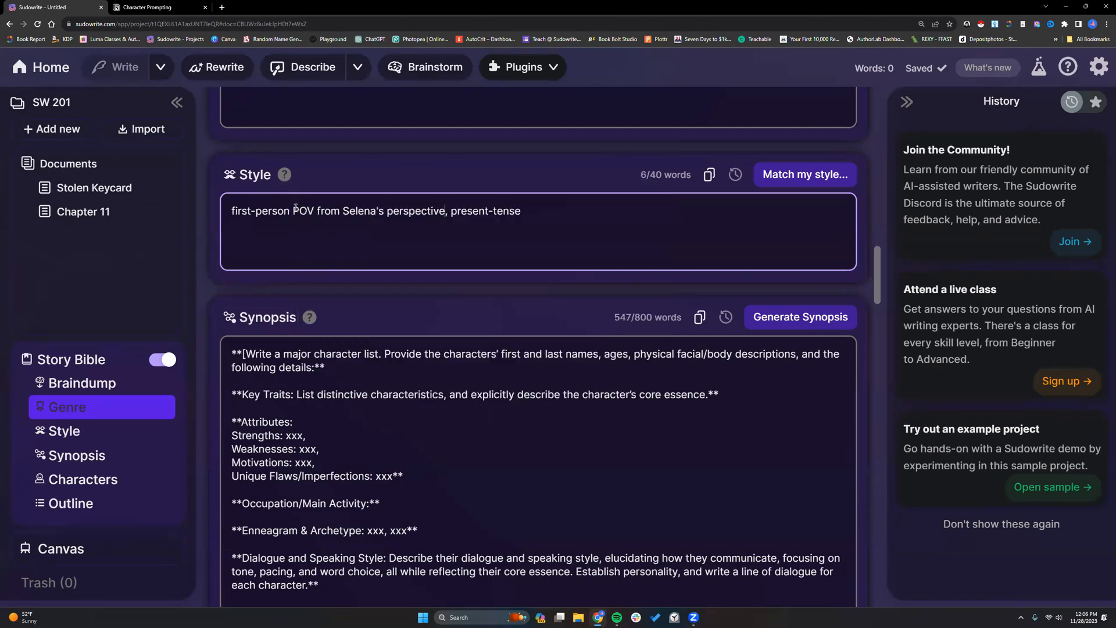
# - Shorten the Style text to "first-person, present-tense" by removing the mention of Selena's perspective
pyautogui.moveTo(292, 211); pyautogui.dragTo(446, 210)
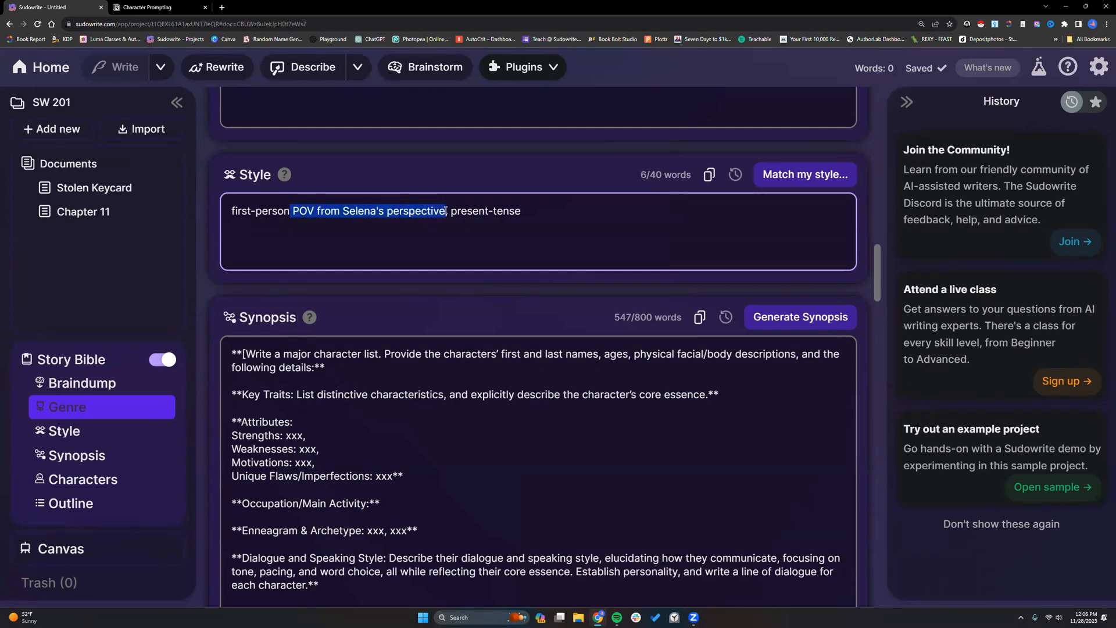
pyautogui.press('BackSpace')
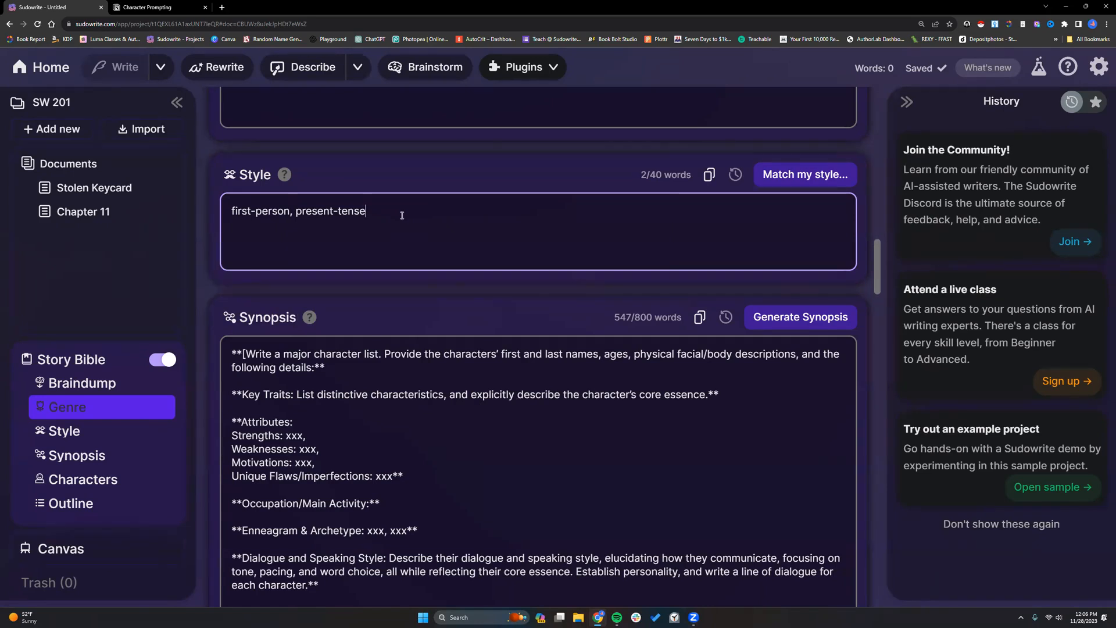
# - Review the newly generated chapter outline down to its last chapter, consulting the chapter format in the Character Prompting notes
pyautogui.scroll(-10, 403, 215)
pyautogui.scroll(-15, 374, 222)
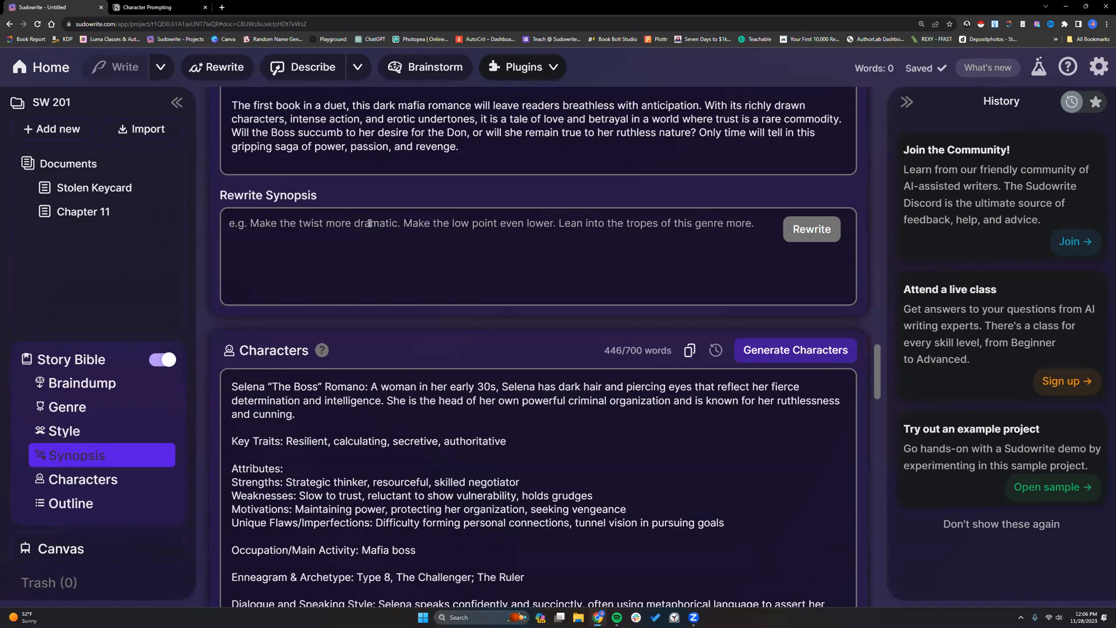
pyautogui.scroll(-8, 353, 227)
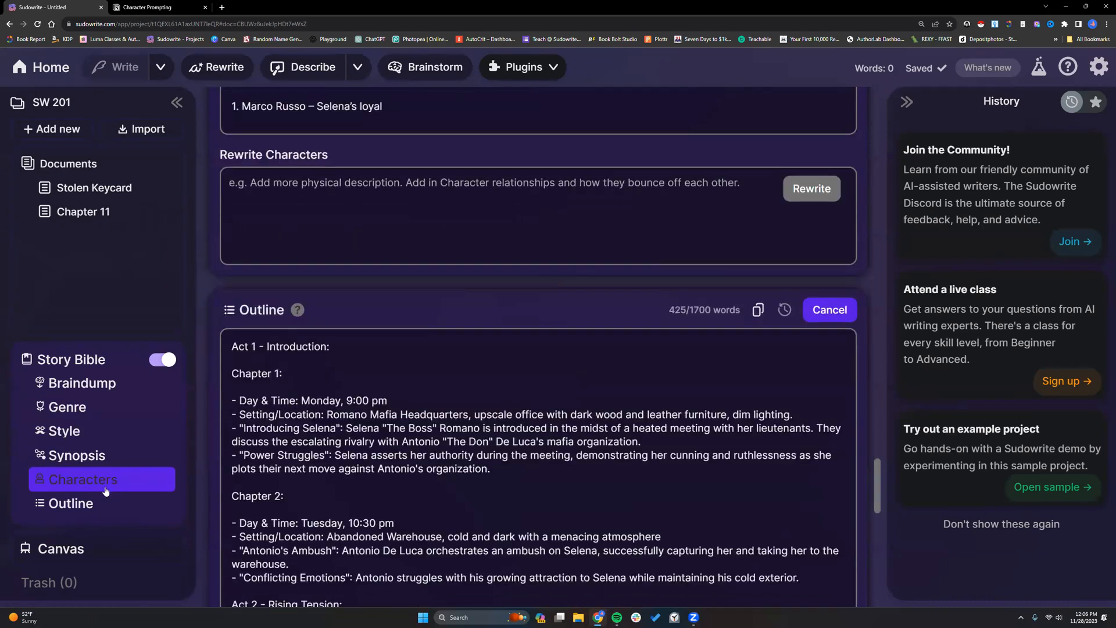
pyautogui.click(86, 499)
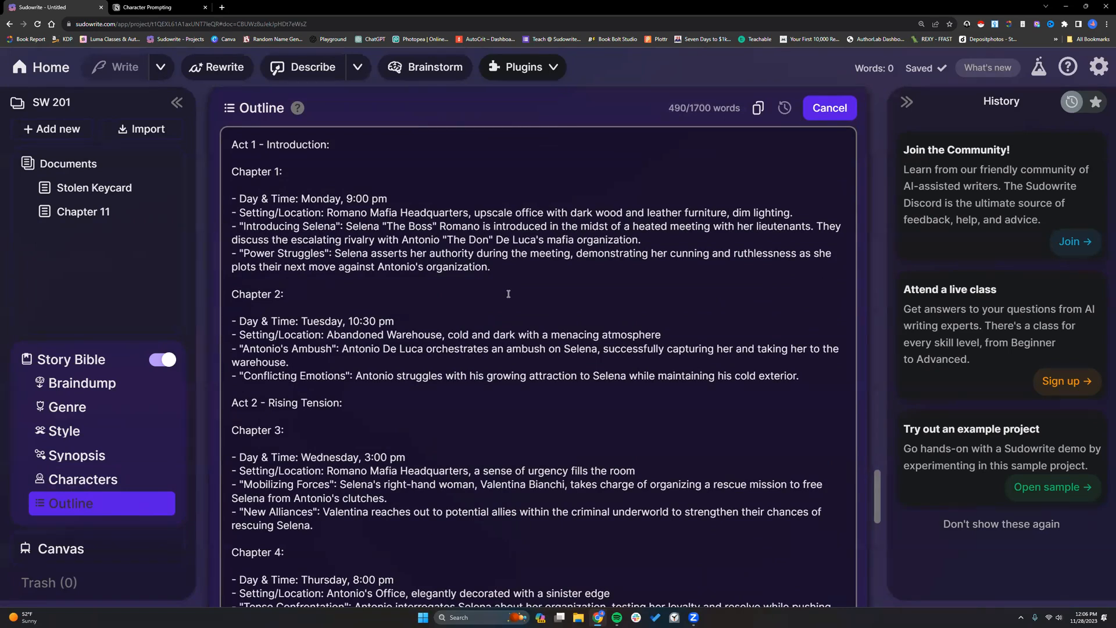
pyautogui.click(157, 7)
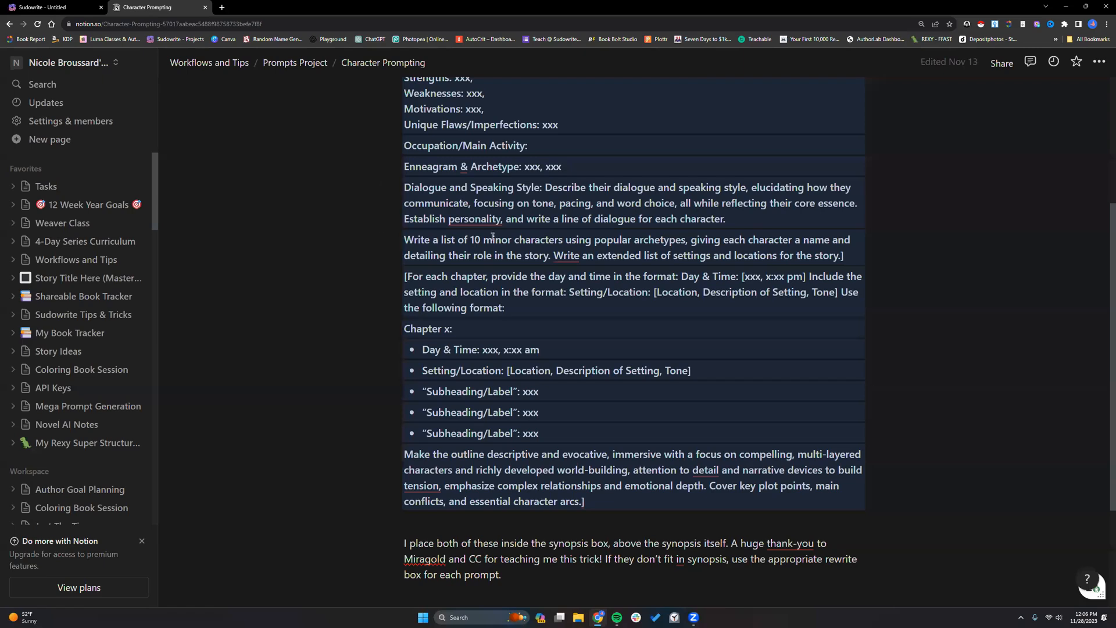
pyautogui.click(365, 464)
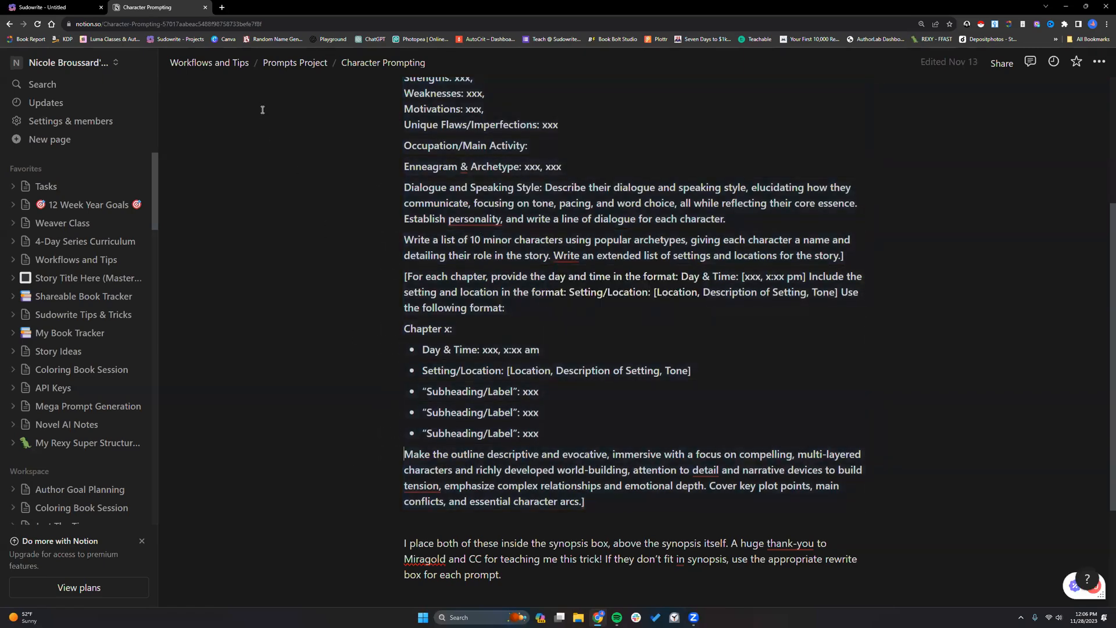
pyautogui.click(64, 7)
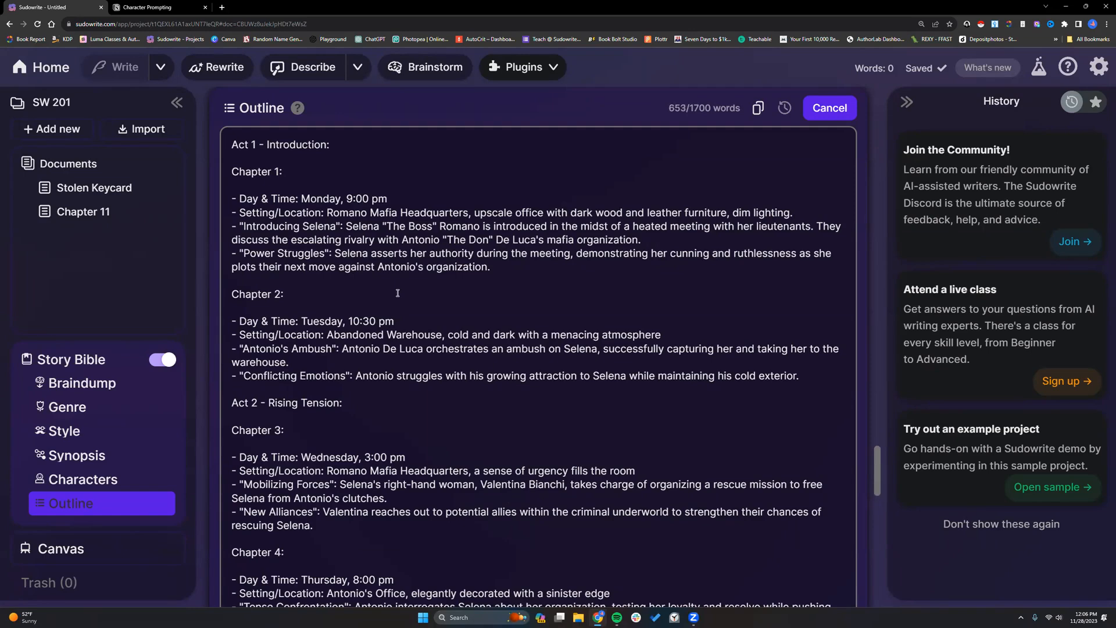
pyautogui.scroll(-20, 397, 293)
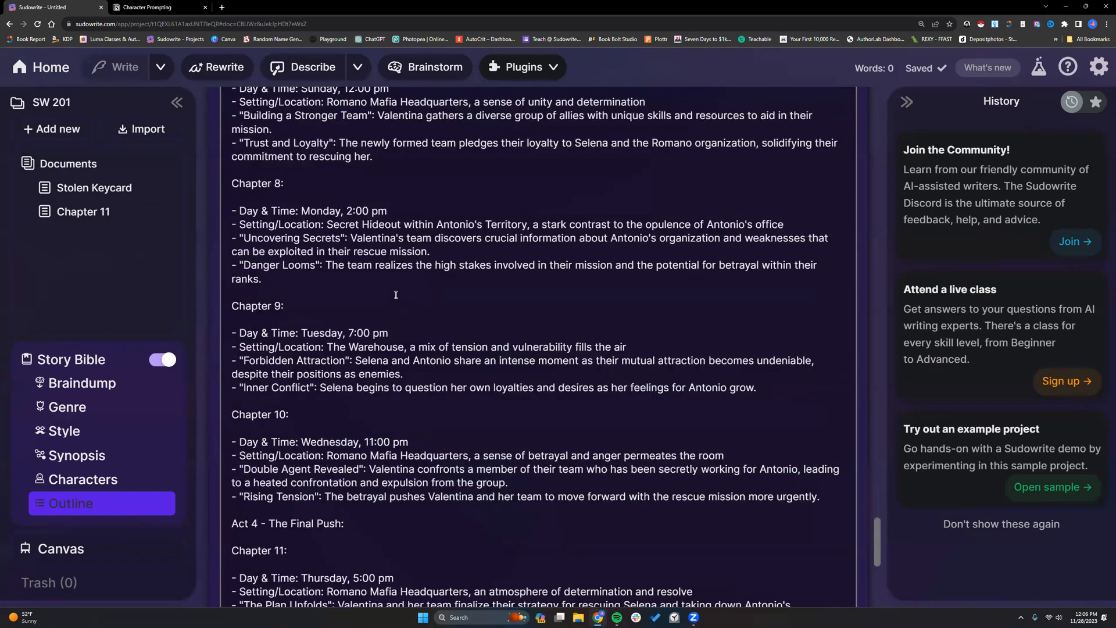
pyautogui.scroll(-3, 395, 294)
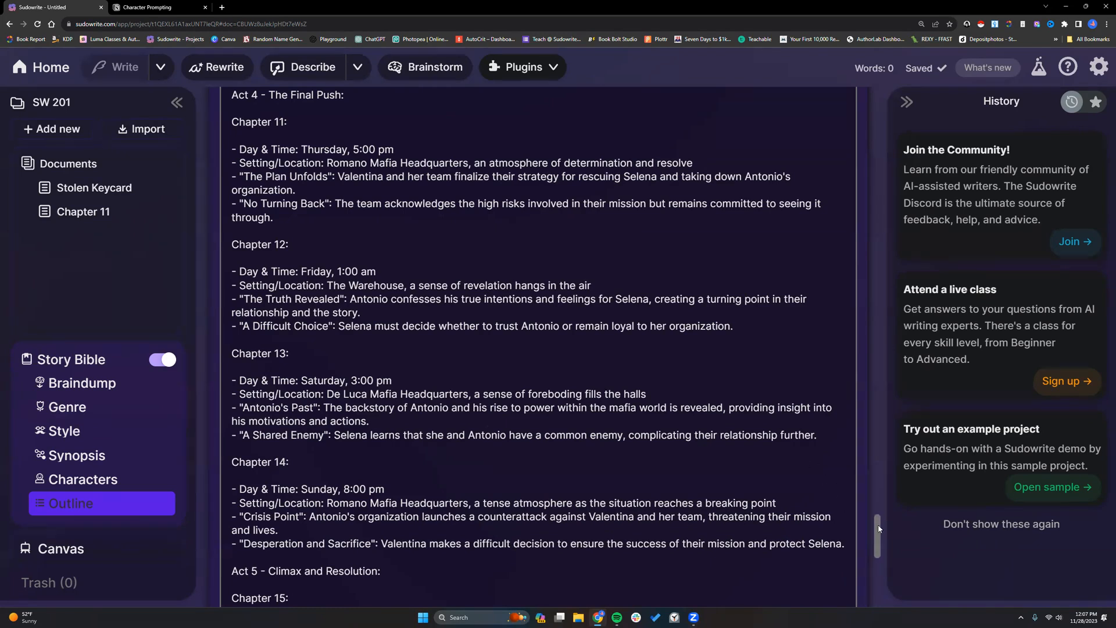
pyautogui.moveTo(879, 526); pyautogui.dragTo(886, 340)
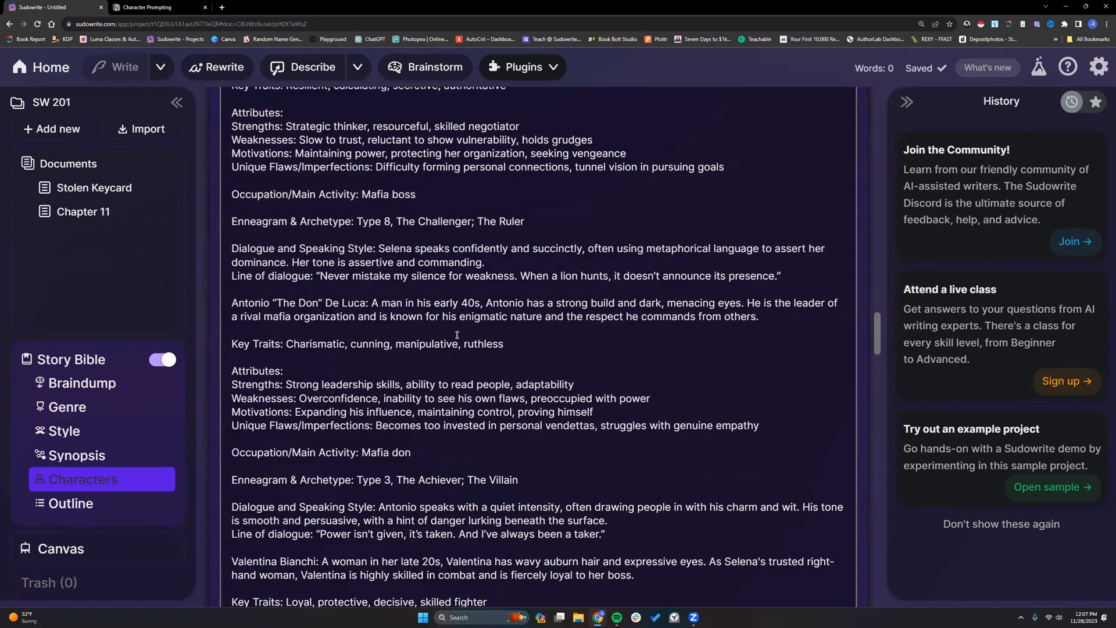
pyautogui.moveTo(876, 329); pyautogui.dragTo(875, 579)
pyautogui.click(431, 452)
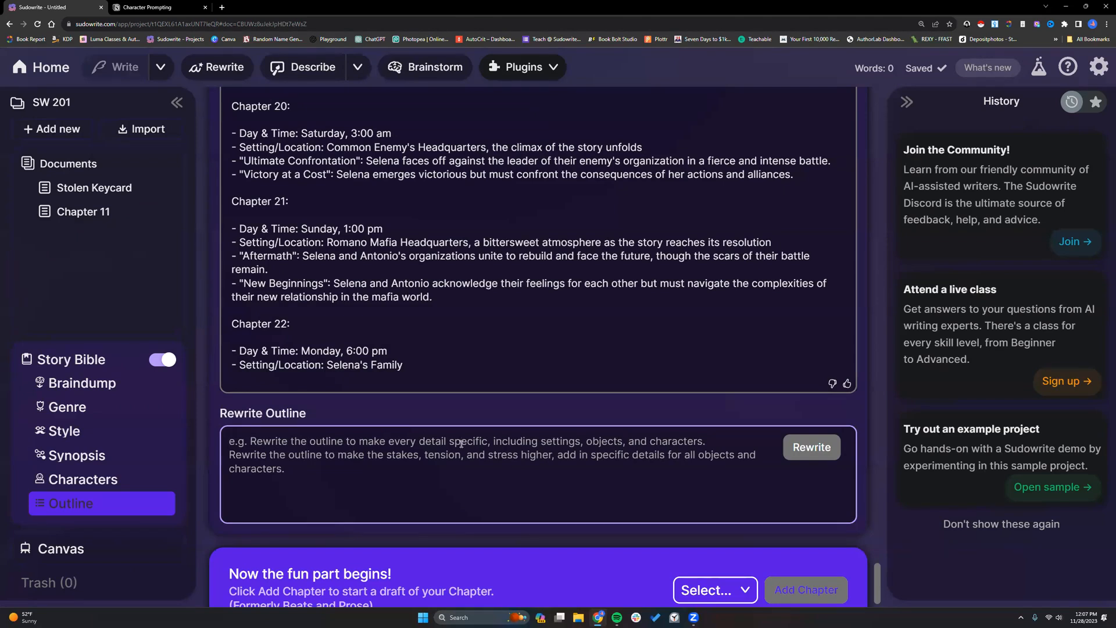
# - In Chapter 11, begin a bracketed instruction above the first beat: "[Write in first-person, present tense from Valentina's perspective."
pyautogui.click(83, 213)
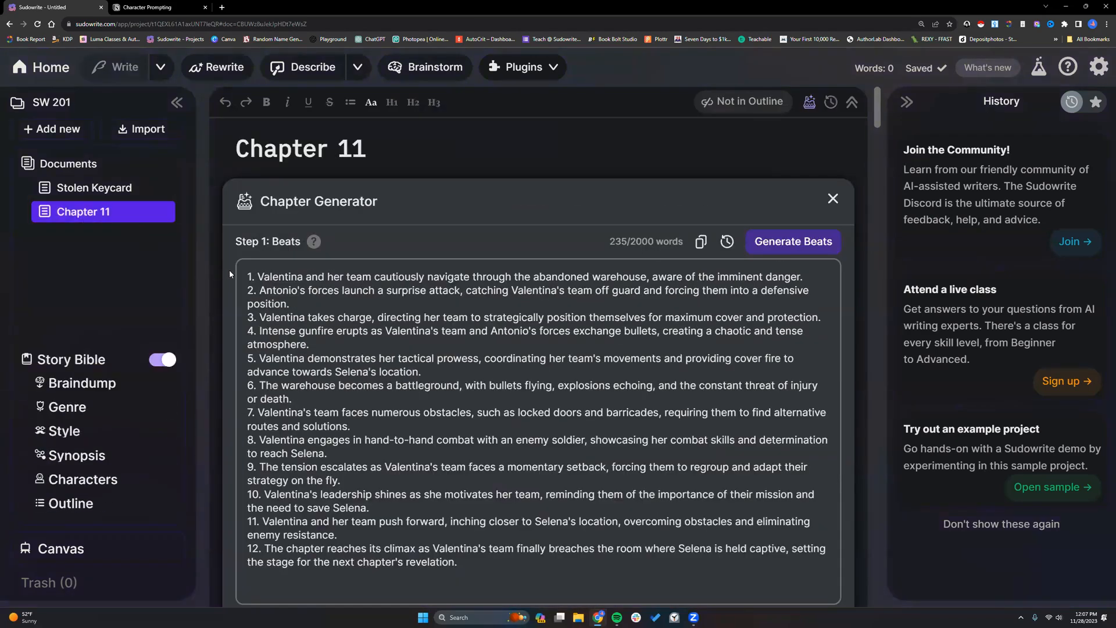
pyautogui.click(244, 277)
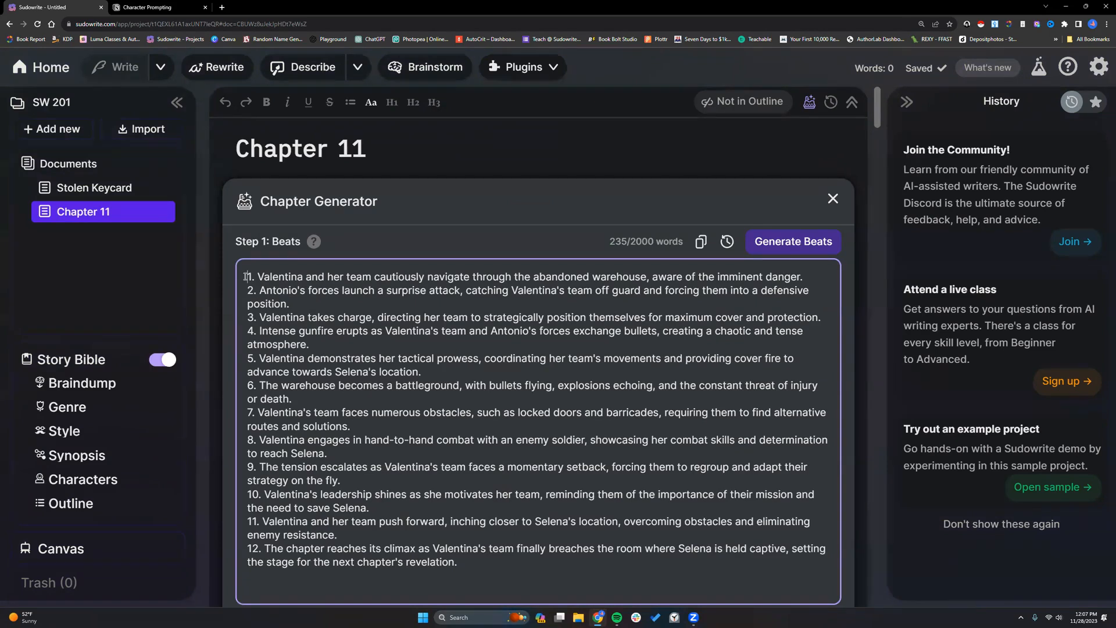
pyautogui.scroll(-1, 425, 361)
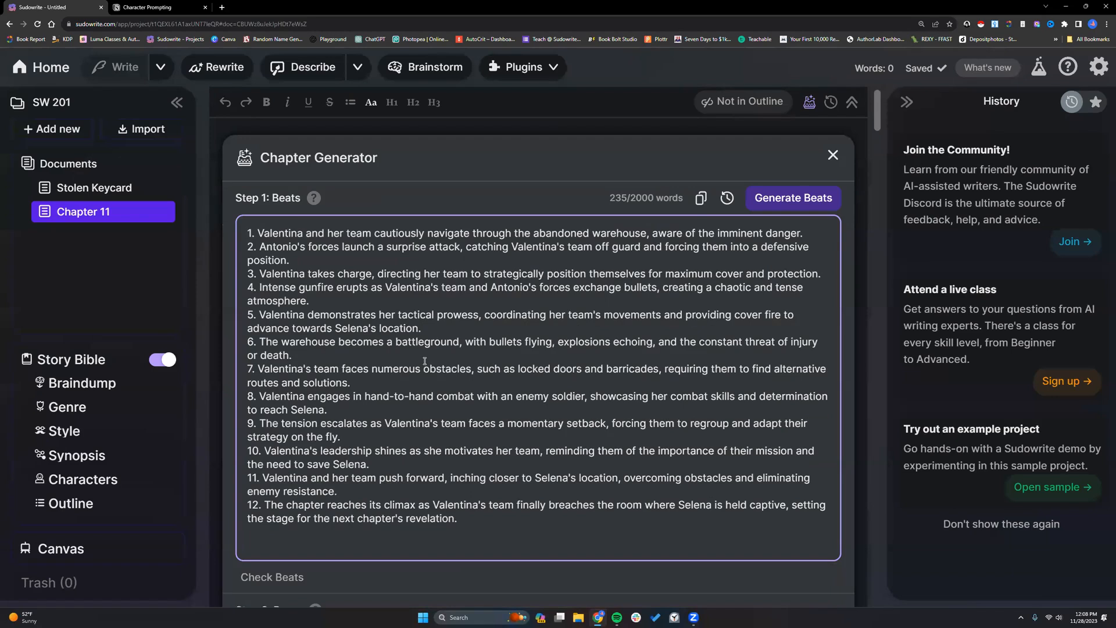
pyautogui.press('Return')
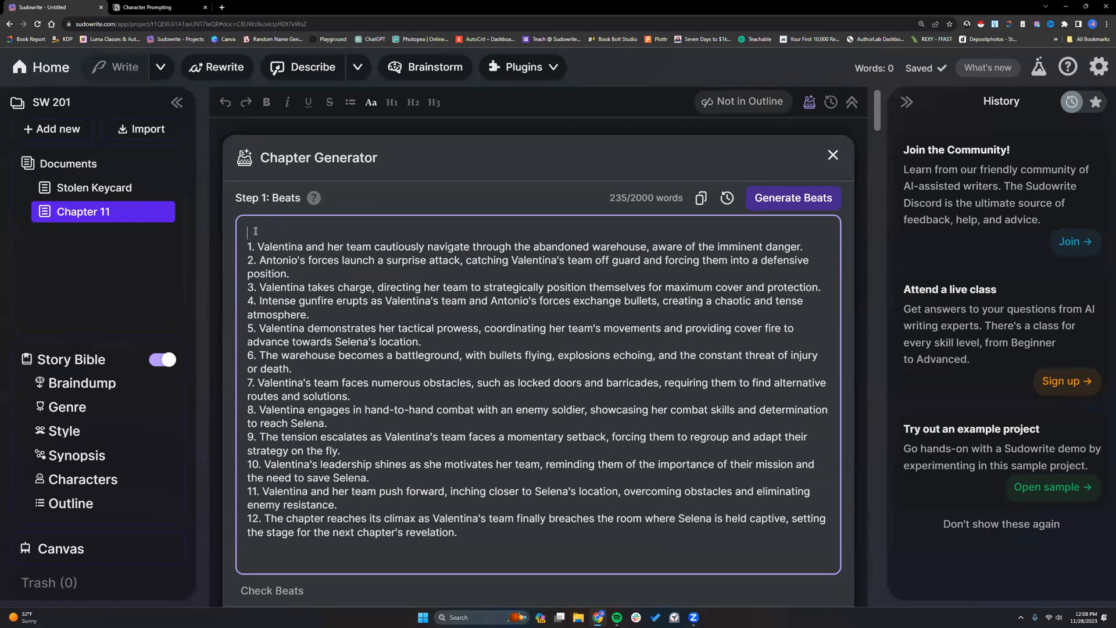
pyautogui.click(90, 433)
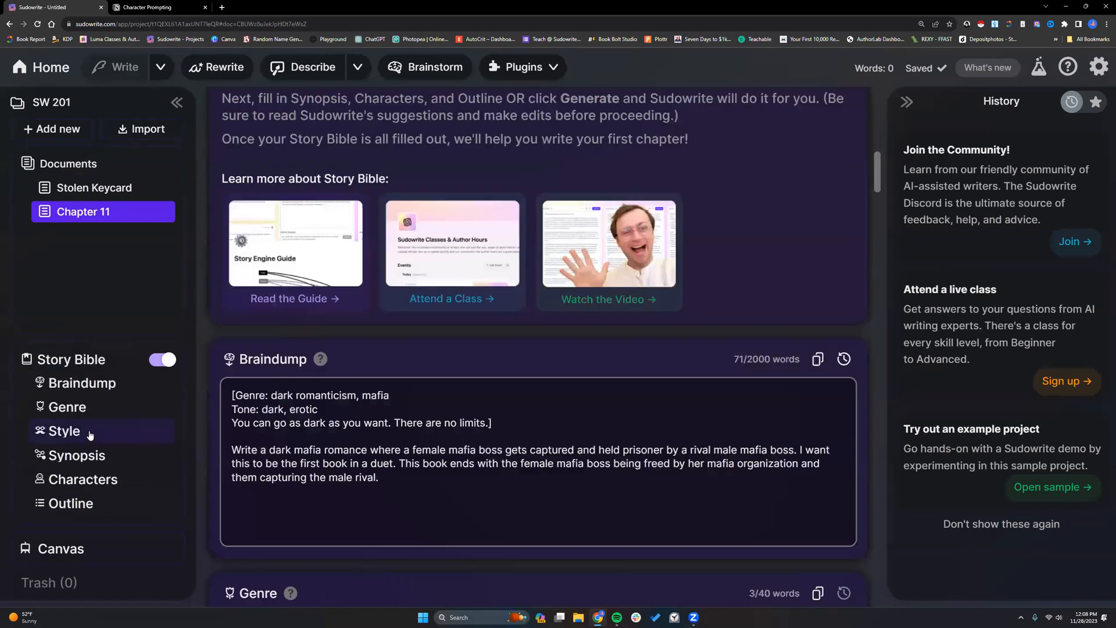
pyautogui.write('[')
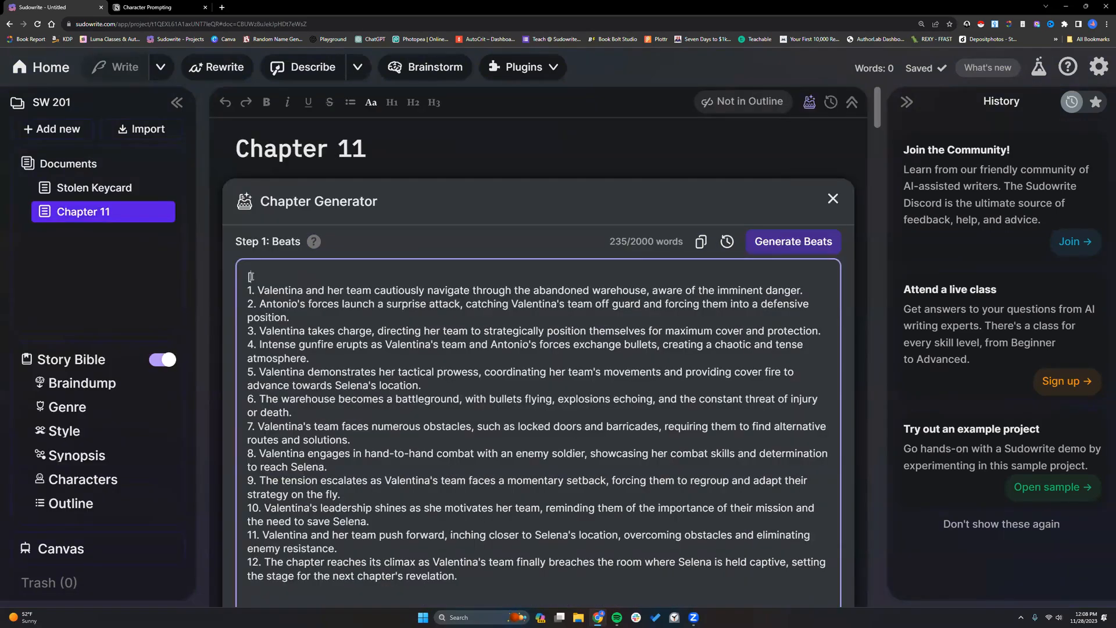
pyautogui.write('Write in first-person from ')
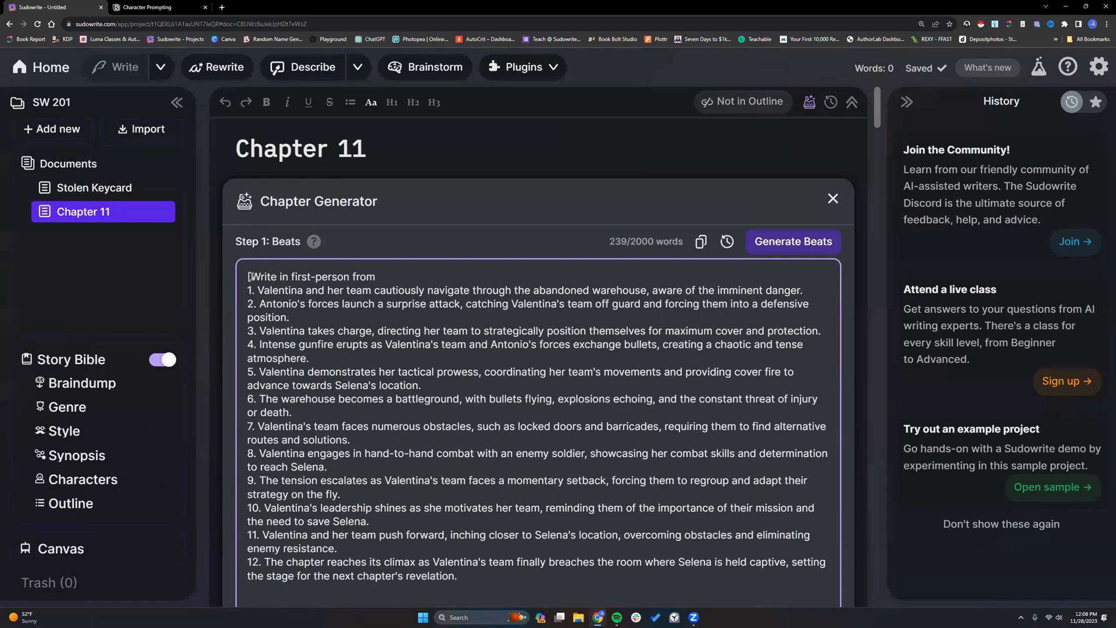
pyautogui.write("Antonio'")
pyautogui.press('BackSpace')
pyautogui.press('BackSpace')
pyautogui.press('BackSpace')
pyautogui.press('BackSpace')
pyautogui.press('BackSpace')
pyautogui.press('BackSpace')
pyautogui.press('BackSpace')
pyautogui.press('BackSpace')
pyautogui.write("Valentina's P")
pyautogui.press('BackSpace')
pyautogui.write('perspective.')
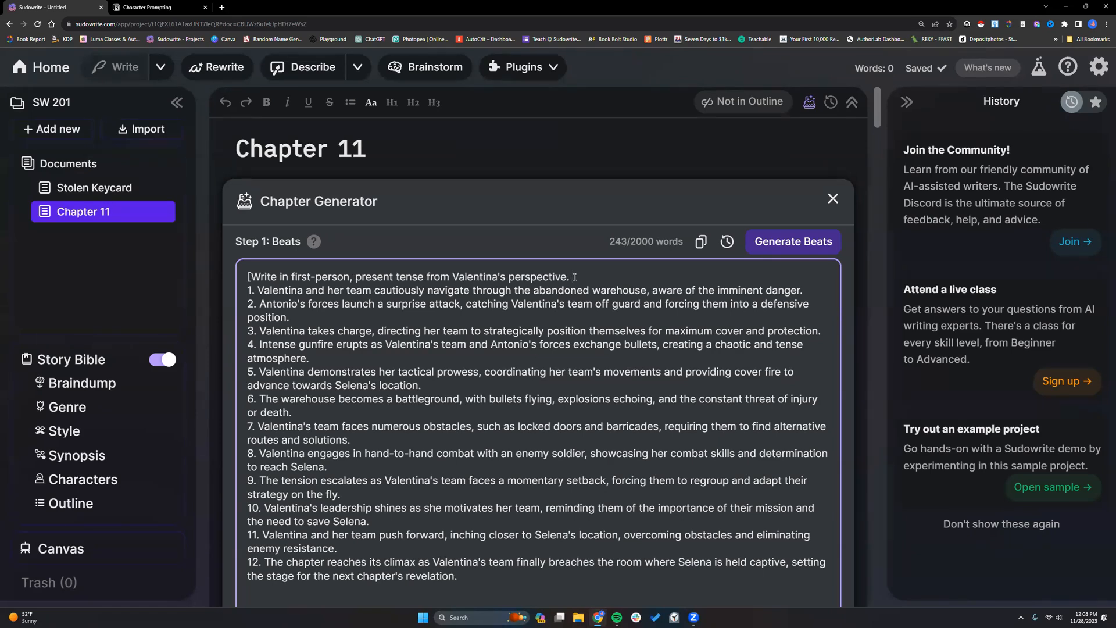
# - Complete the bracketed beats instruction with "Use dirty words and graphic descriptions of extremely violent acts.]"
pyautogui.write('Use dirty words,')
pyautogui.write('words')
pyautogui.write(' and graph')
pyautogui.press('BackSpace')
pyautogui.press('BackSpace')
pyautogui.press('BackSpace')
pyautogui.press('BackSpace')
pyautogui.press('BackSpace')
pyautogui.write('extreme violen')
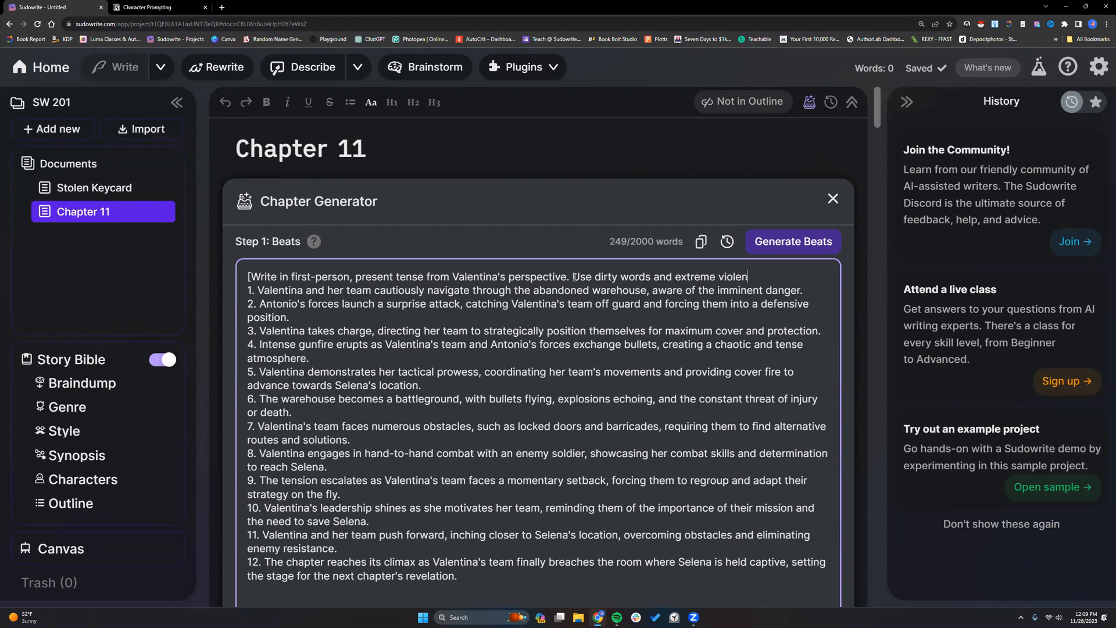
pyautogui.press('BackSpace')
pyautogui.press('BackSpace')
pyautogui.press('BackSpace')
pyautogui.press('BackSpace')
pyautogui.press('BackSpace')
pyautogui.press('BackSpace')
pyautogui.press('BackSpace')
pyautogui.write('ly violent')
pyautogui.click(674, 278)
pyautogui.write('graph')
pyautogui.write('ic')
pyautogui.write(']')
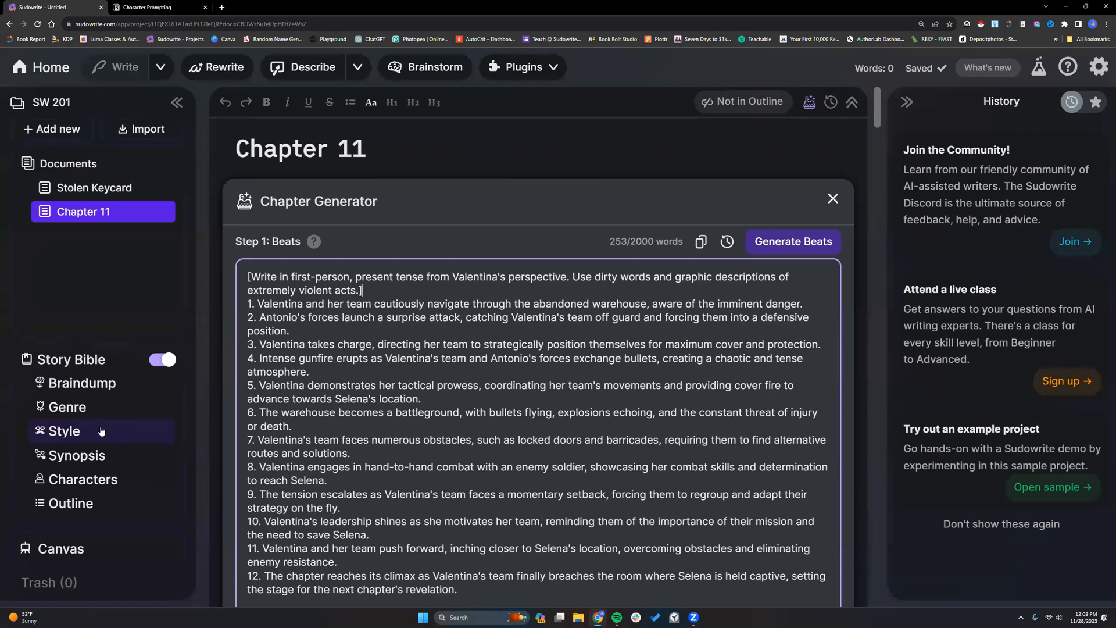
# - Try the instruction "[Use first-person POV from" under the Chapter 6 heading in the Story Bible's outline, then remove it
pyautogui.click(100, 507)
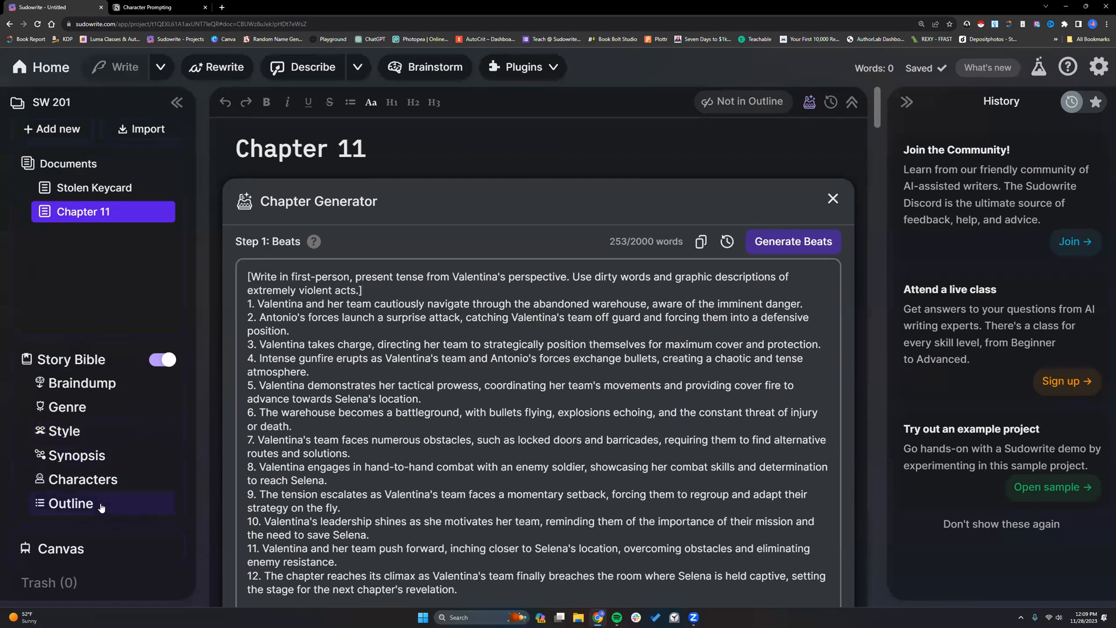
pyautogui.scroll(-9, 312, 379)
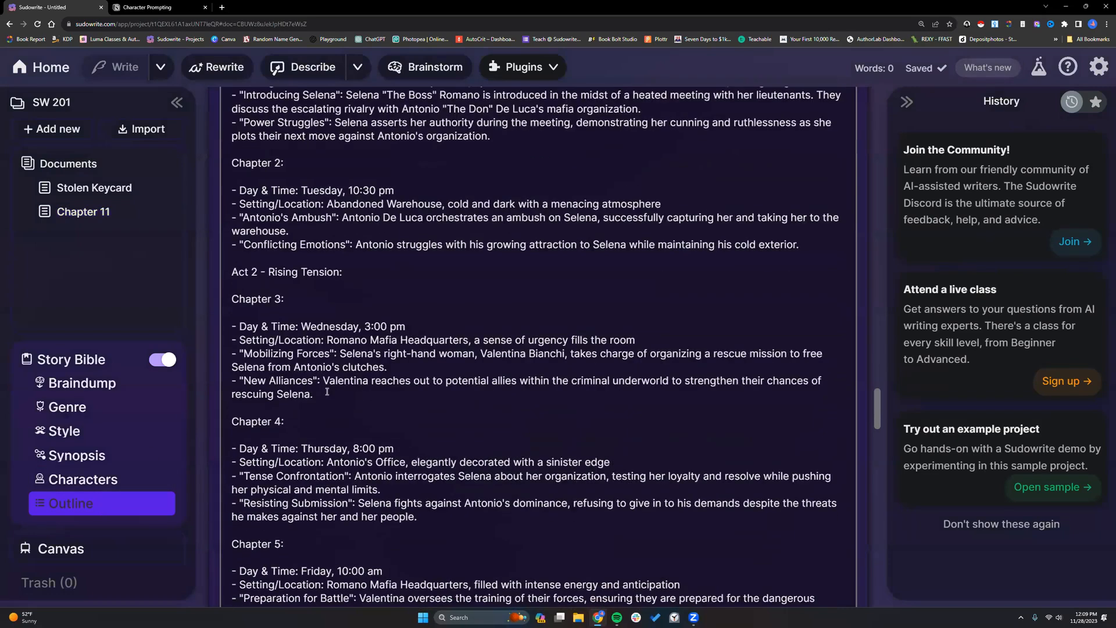
pyautogui.scroll(-2, 328, 391)
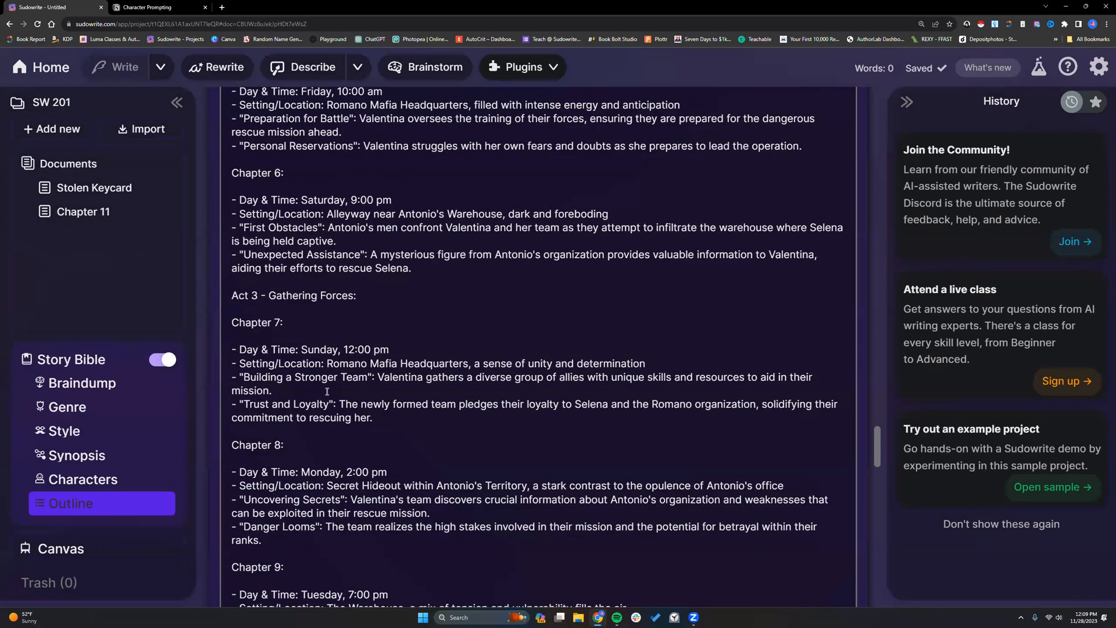
pyautogui.click(260, 183)
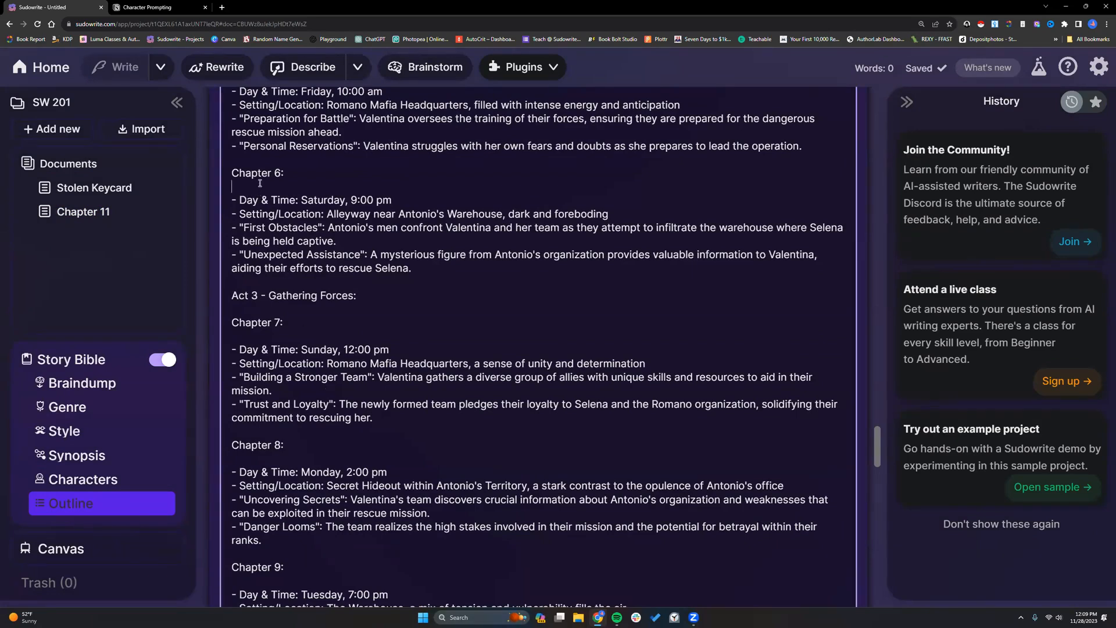
pyautogui.write('[Use first-person POV from')
pyautogui.moveTo(232, 187); pyautogui.dragTo(369, 187)
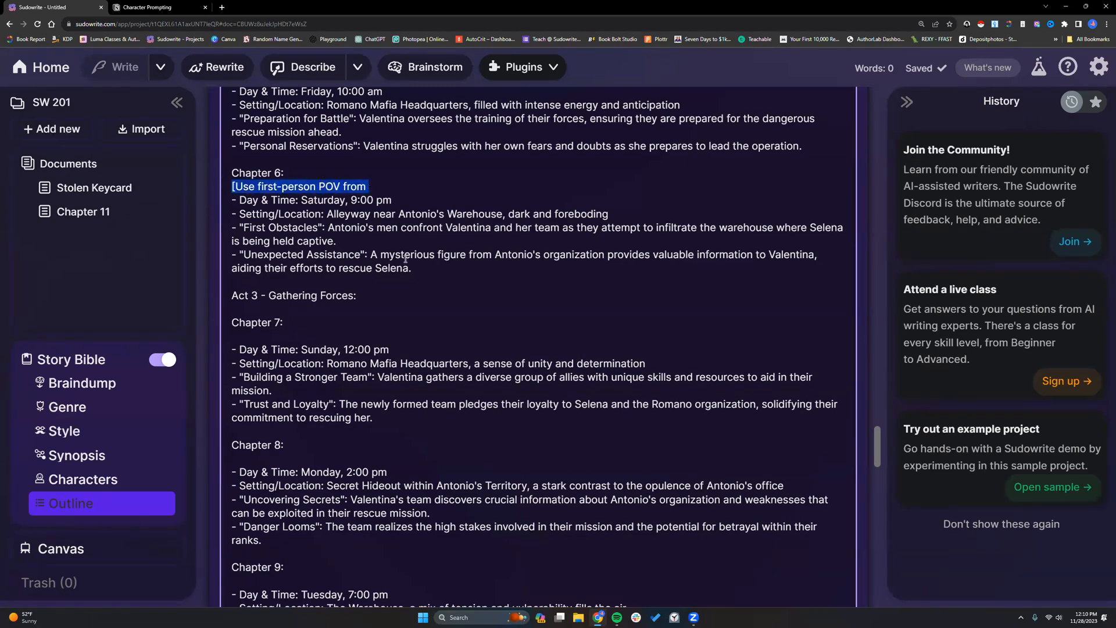
pyautogui.click(372, 186)
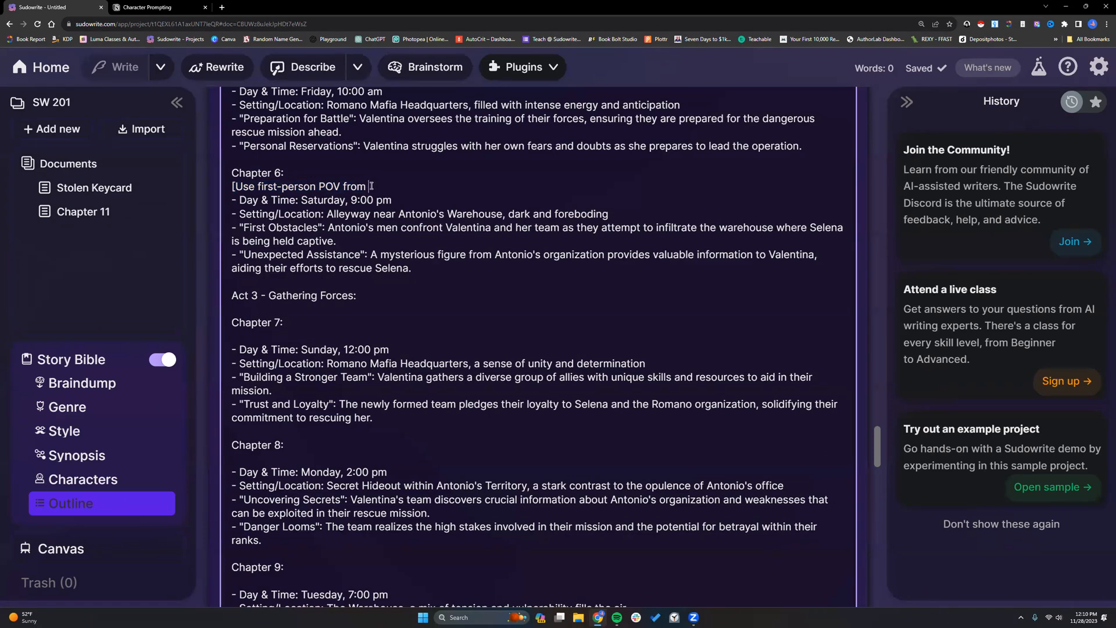
pyautogui.moveTo(371, 186); pyautogui.dragTo(231, 190)
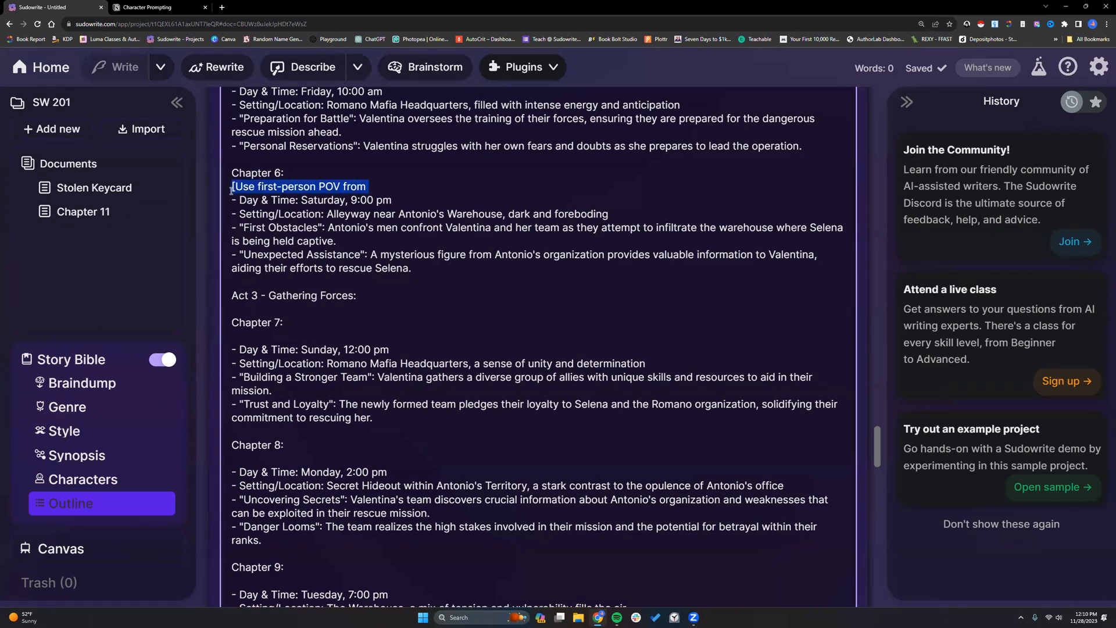
pyautogui.click(376, 187)
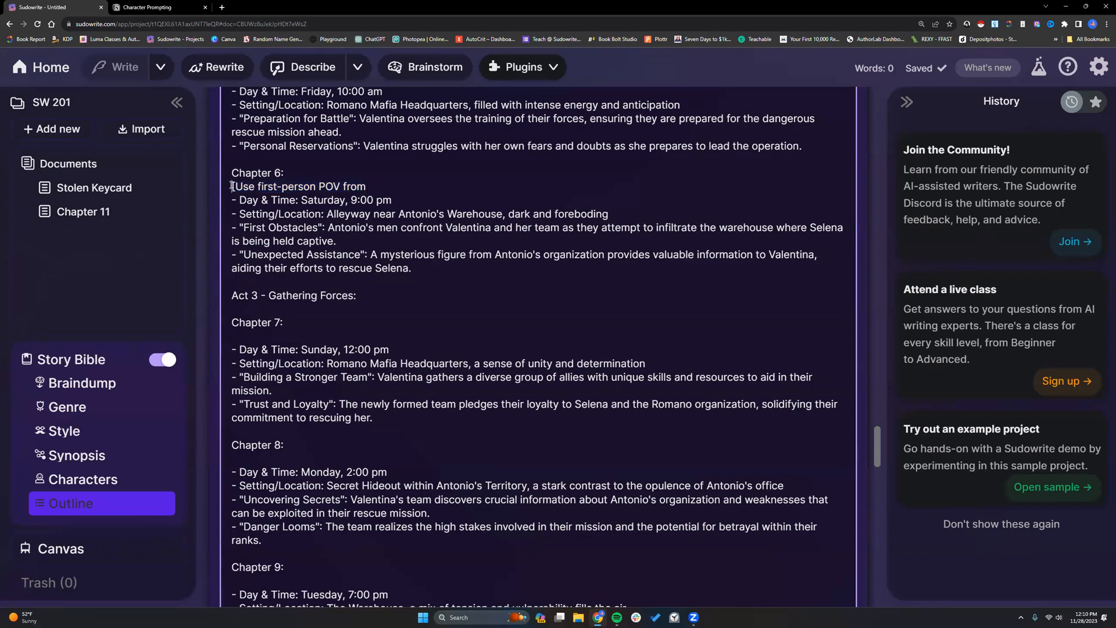
pyautogui.moveTo(232, 186); pyautogui.dragTo(377, 187)
pyautogui.press('BackSpace')
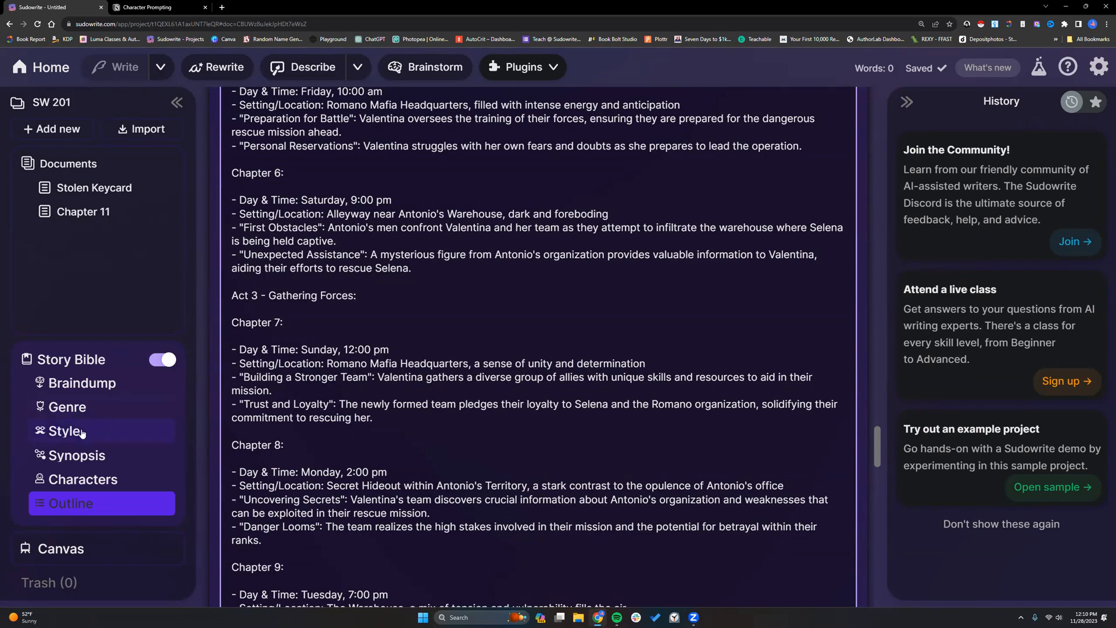
pyautogui.click(246, 187)
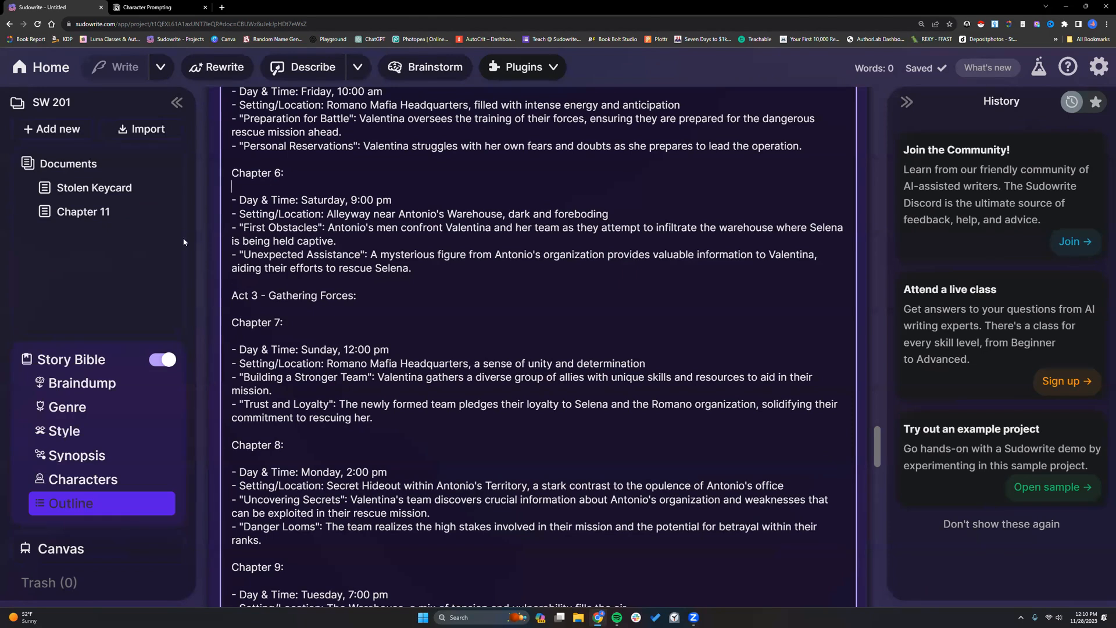
# - Examine Chapter 11's bracketed instruction and the numbered beats beneath it in the Chapter Generator
pyautogui.click(134, 212)
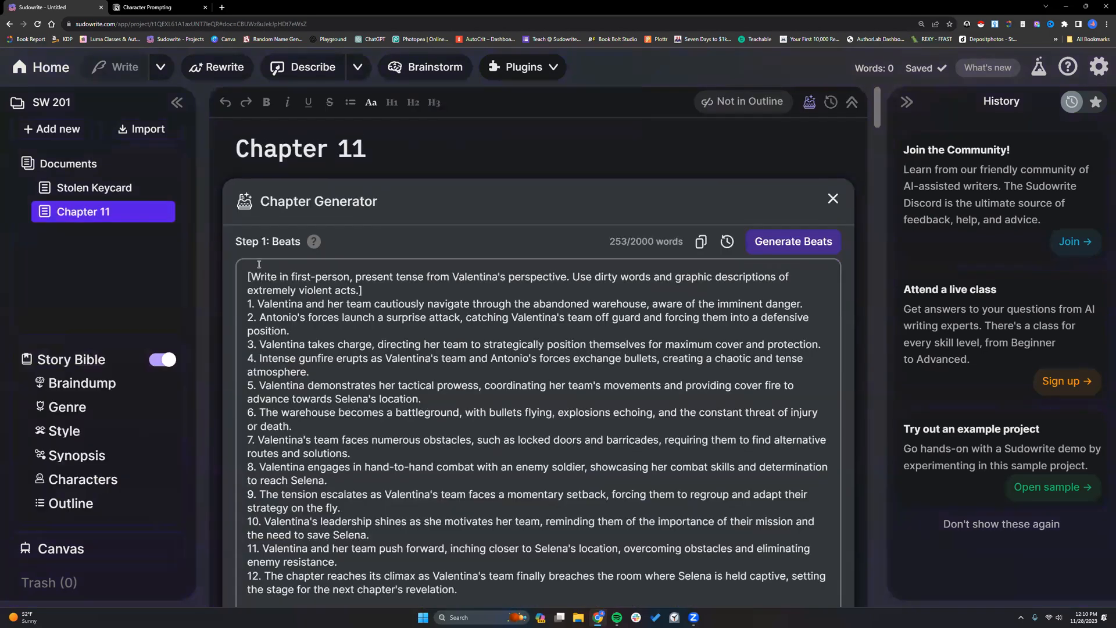
pyautogui.moveTo(248, 276); pyautogui.dragTo(289, 278)
pyautogui.click(374, 293)
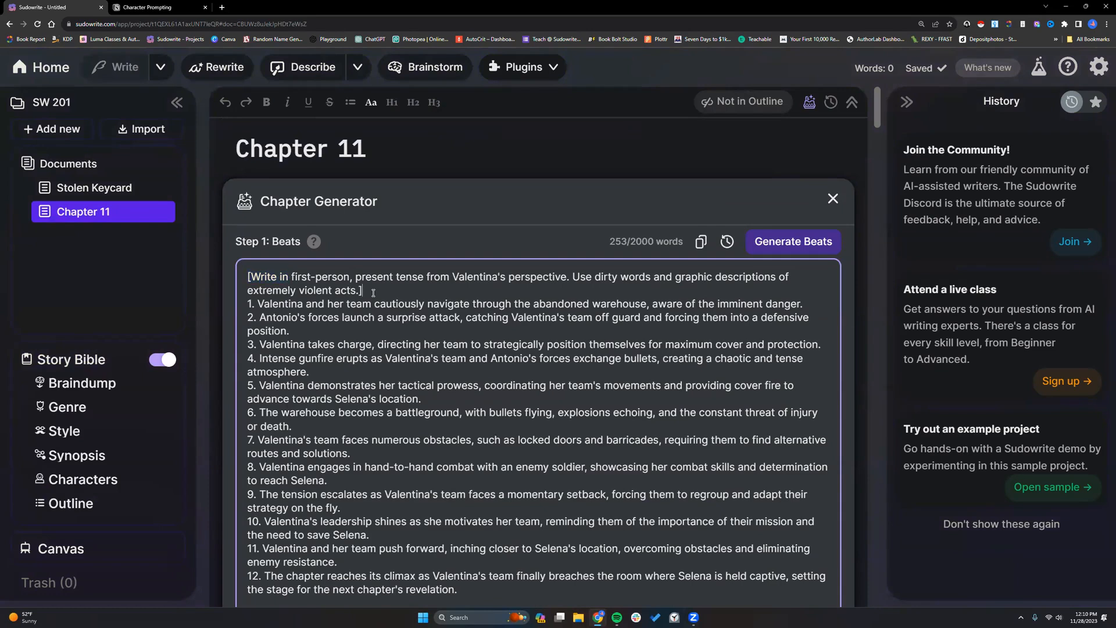
pyautogui.moveTo(247, 276); pyautogui.dragTo(559, 277)
pyautogui.click(258, 440)
pyautogui.scroll(-2, 405, 358)
pyautogui.moveTo(247, 190); pyautogui.dragTo(373, 207)
pyautogui.moveTo(247, 217); pyautogui.dragTo(760, 217)
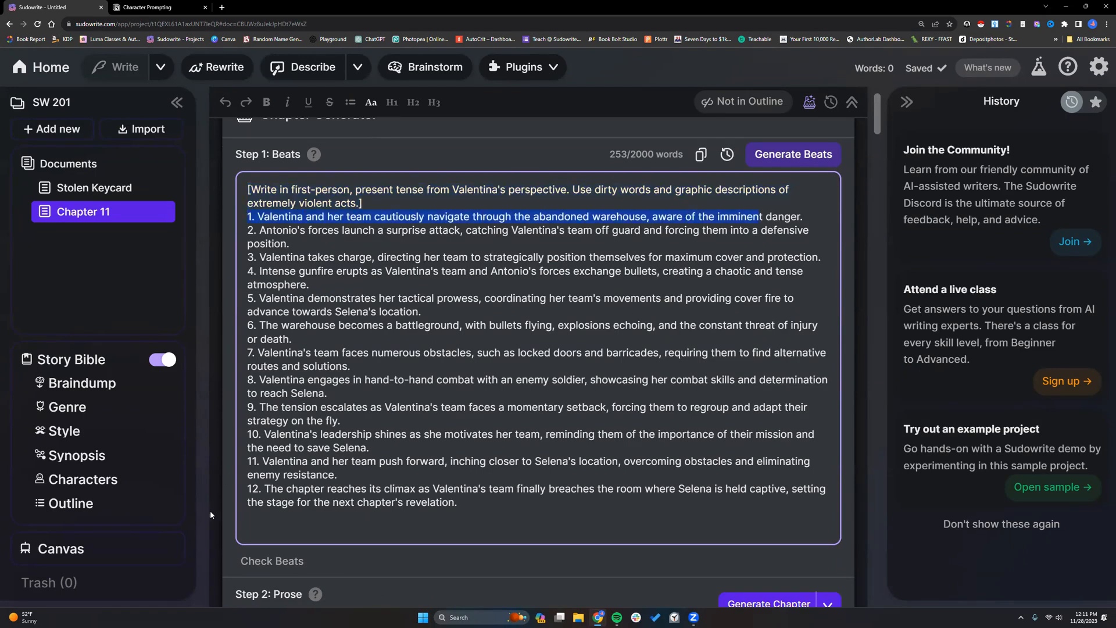
# - Examine Chapter 11's bracketed instruction and numbered beats as separate parts of the Chapter Generator
pyautogui.moveTo(247, 488); pyautogui.dragTo(458, 503)
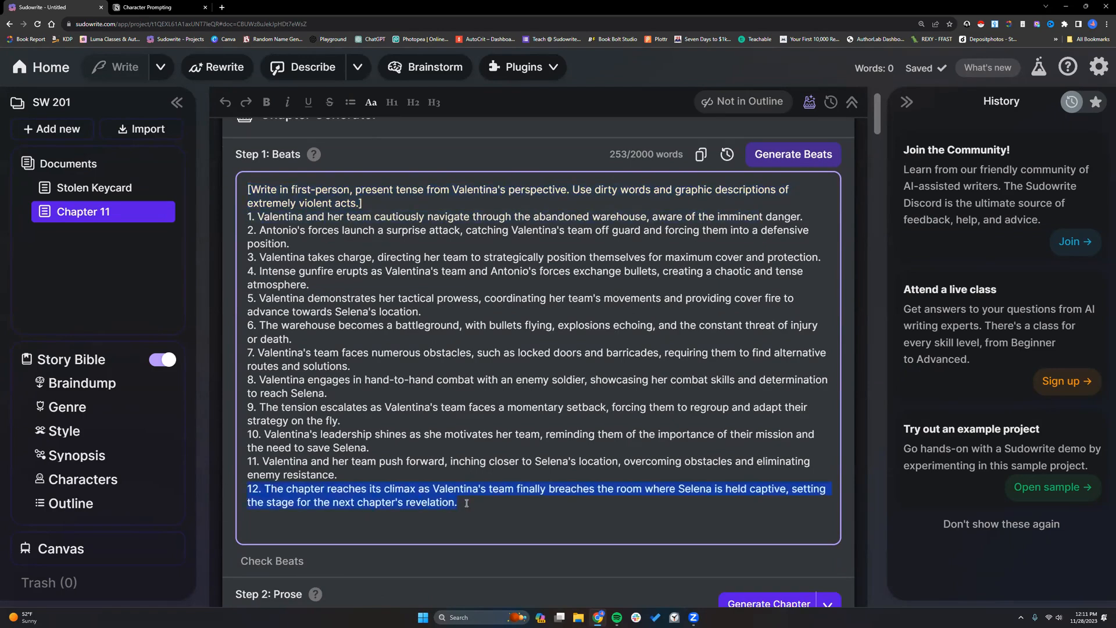
pyautogui.click(330, 233)
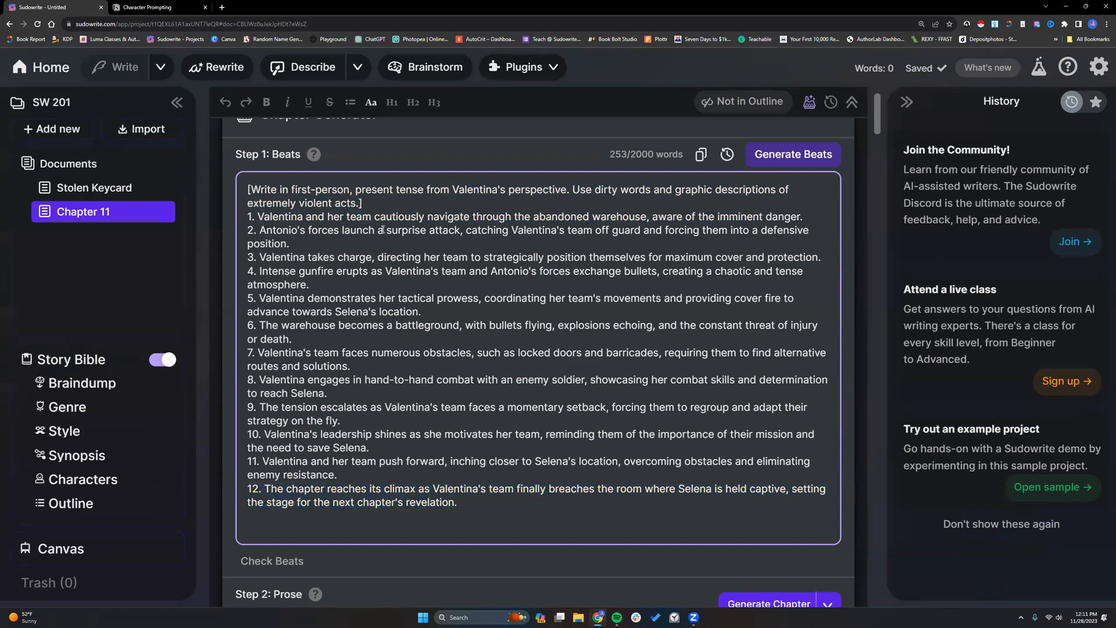
pyautogui.scroll(1, 424, 156)
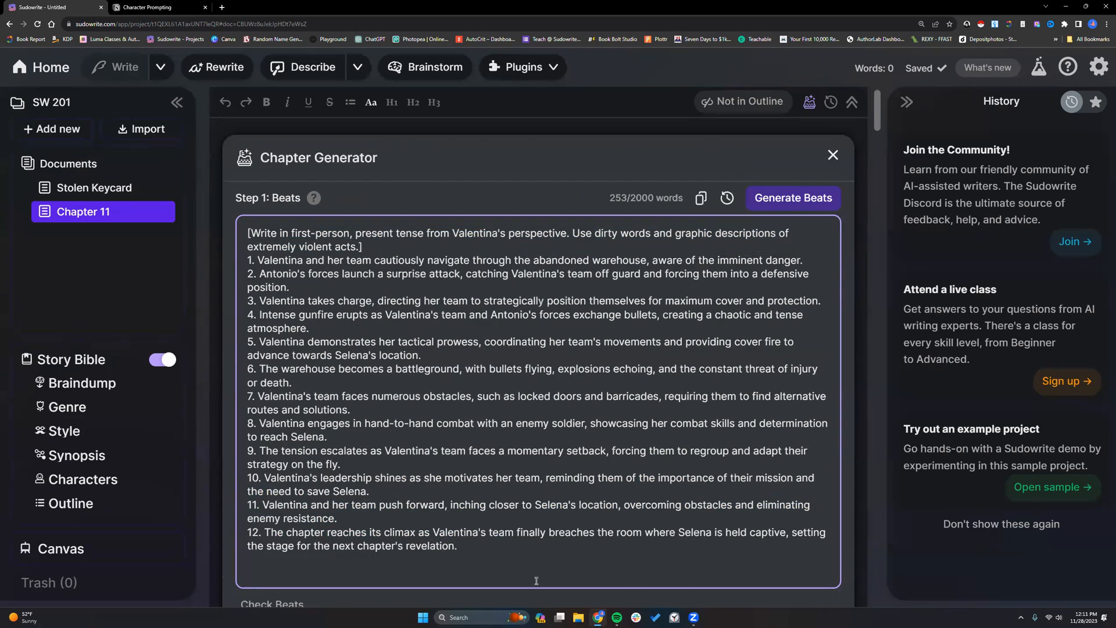
pyautogui.moveTo(263, 157); pyautogui.dragTo(382, 163)
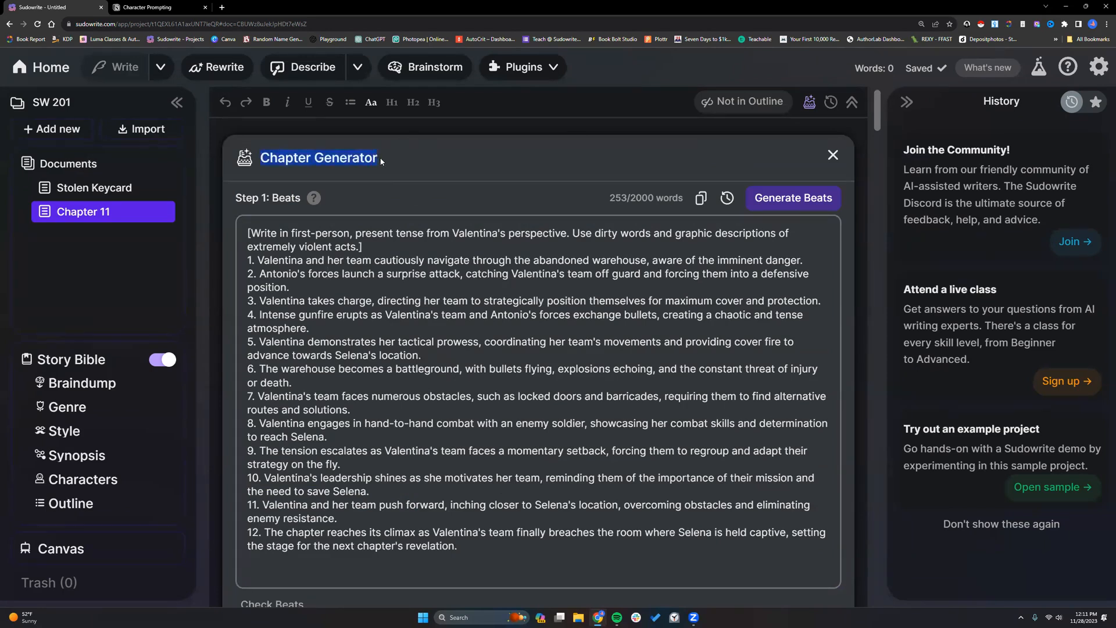
pyautogui.click(371, 251)
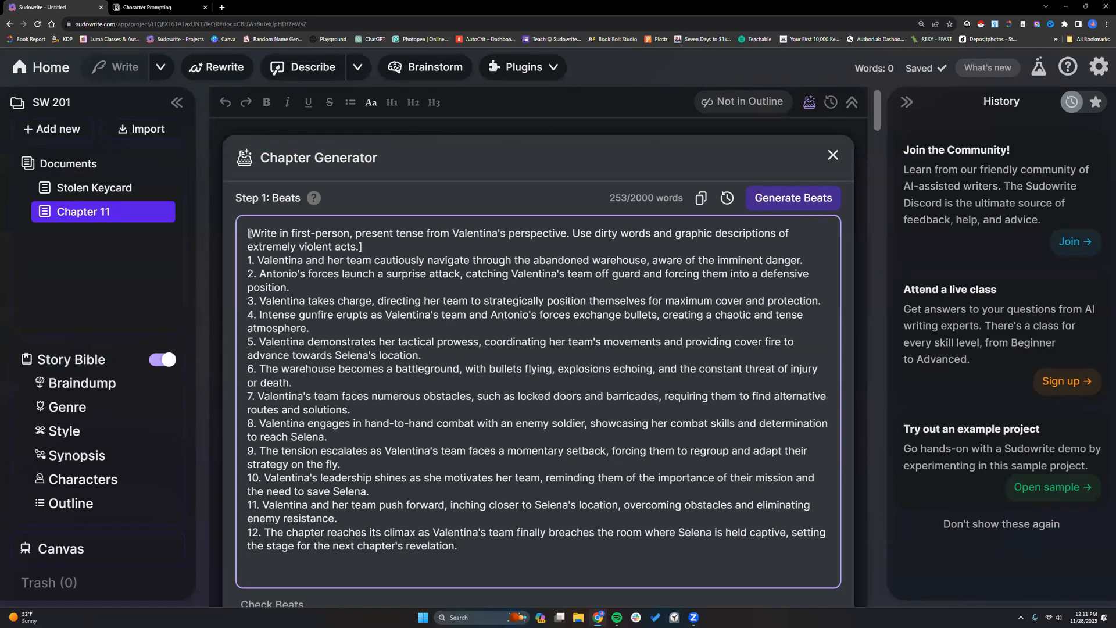
pyautogui.moveTo(248, 233); pyautogui.dragTo(383, 245)
pyautogui.moveTo(249, 260); pyautogui.dragTo(496, 581)
pyautogui.click(446, 470)
pyautogui.scroll(-1, 412, 431)
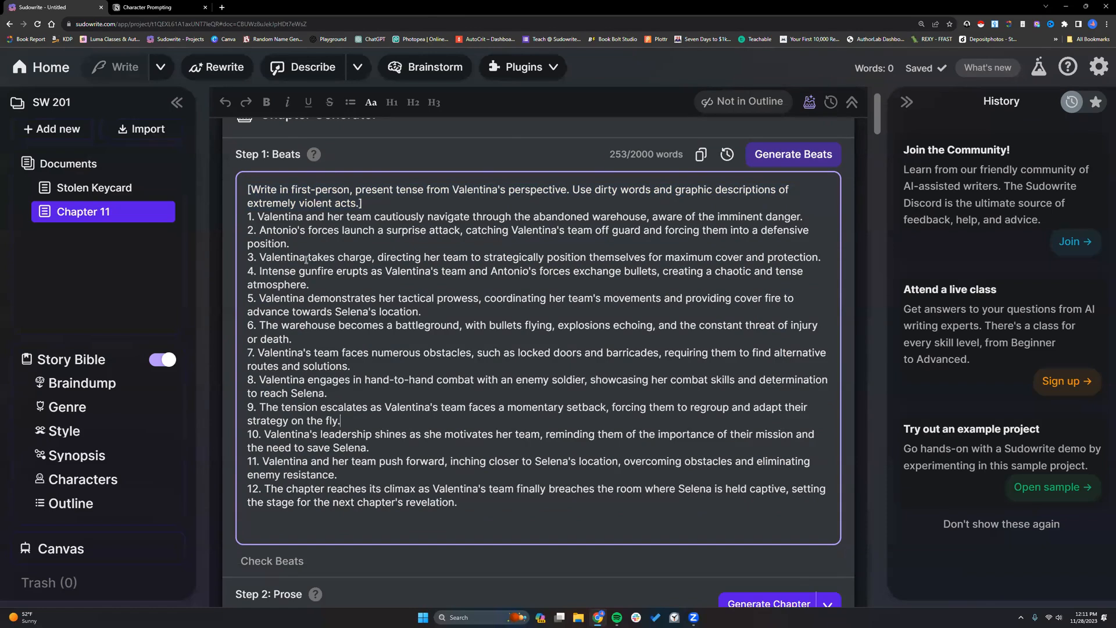
# - Examine the beats in consecutive pairs and check the estimated word count for the chapter's prose
pyautogui.moveTo(247, 216); pyautogui.dragTo(332, 218)
pyautogui.click(249, 230)
pyautogui.moveTo(246, 217); pyautogui.dragTo(304, 246)
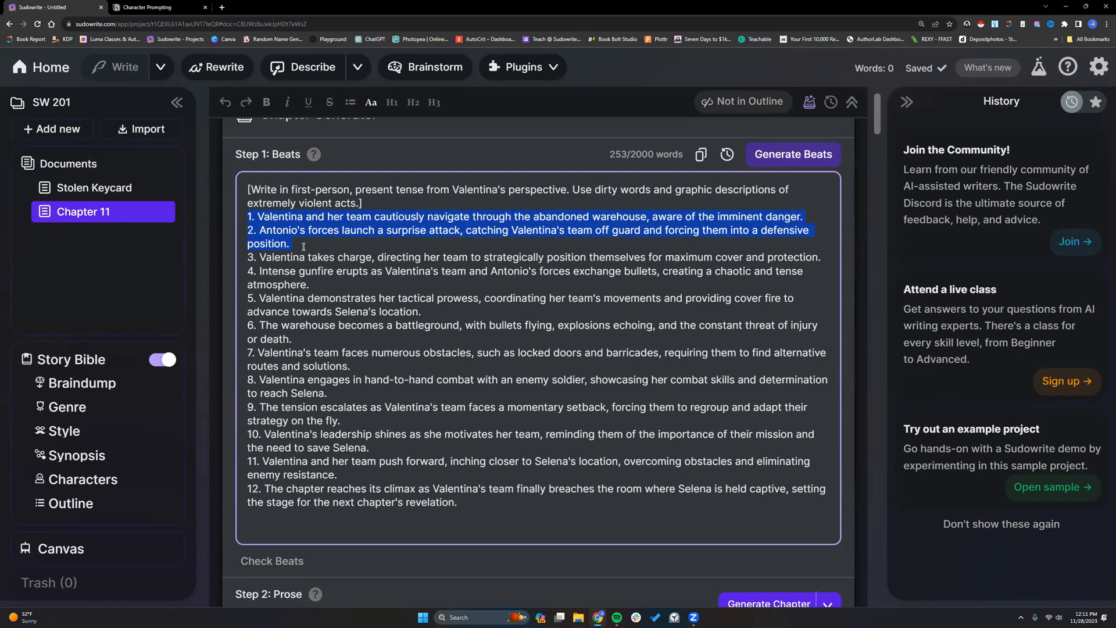
pyautogui.click(247, 215)
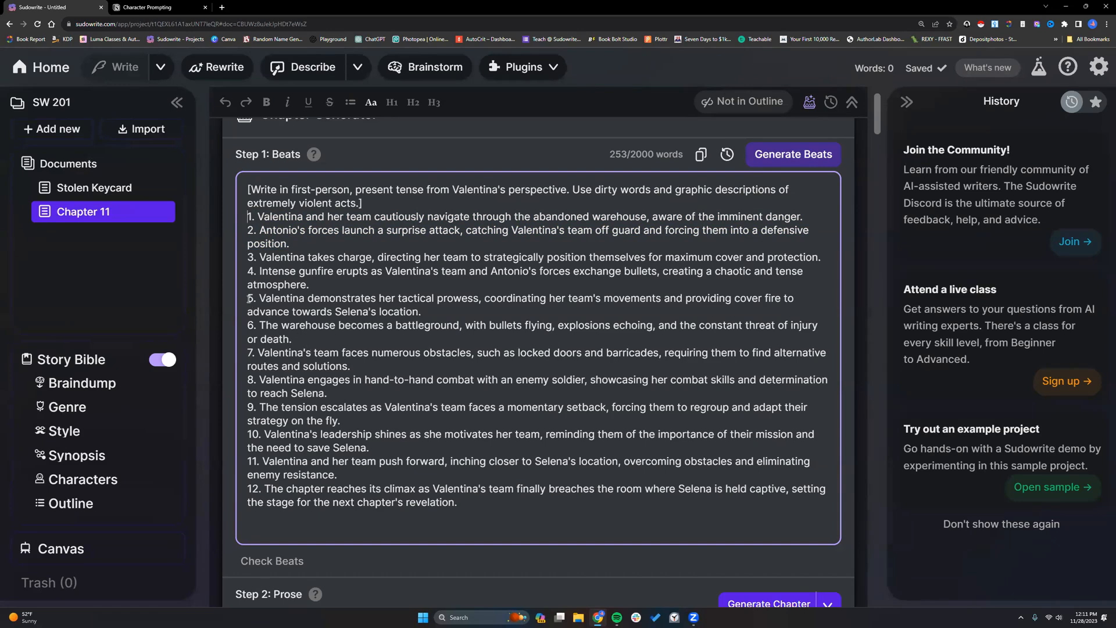
pyautogui.moveTo(247, 298); pyautogui.dragTo(300, 342)
pyautogui.click(301, 341)
pyautogui.scroll(-4, 301, 341)
pyautogui.moveTo(389, 397); pyautogui.dragTo(357, 396)
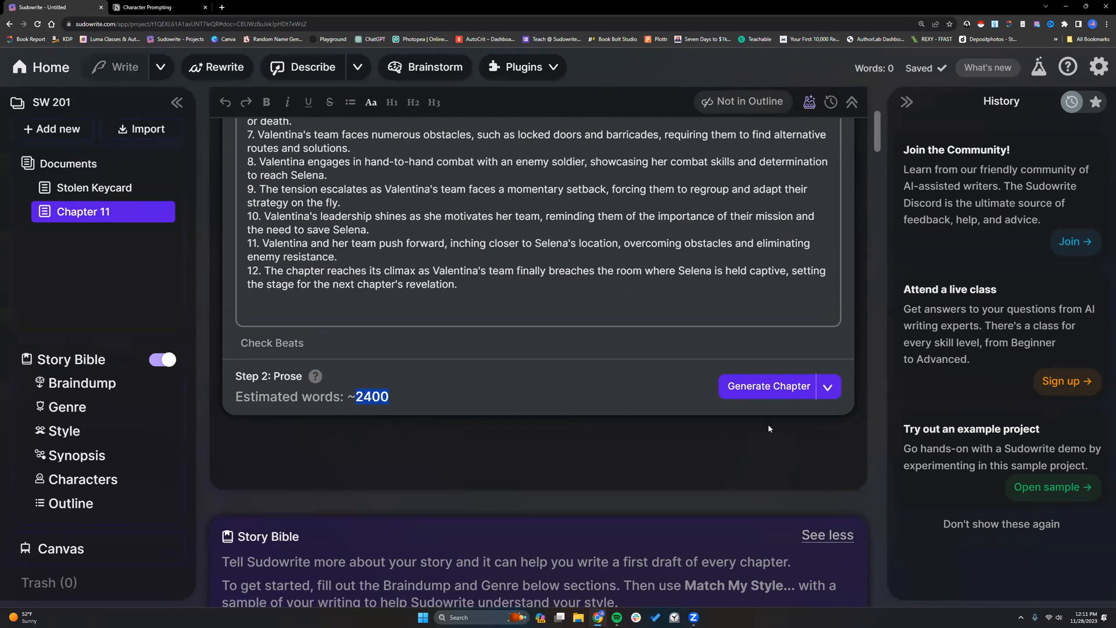
# - Generate Chapter 11's prose from the beats in Most Accurate mode
pyautogui.click(828, 387)
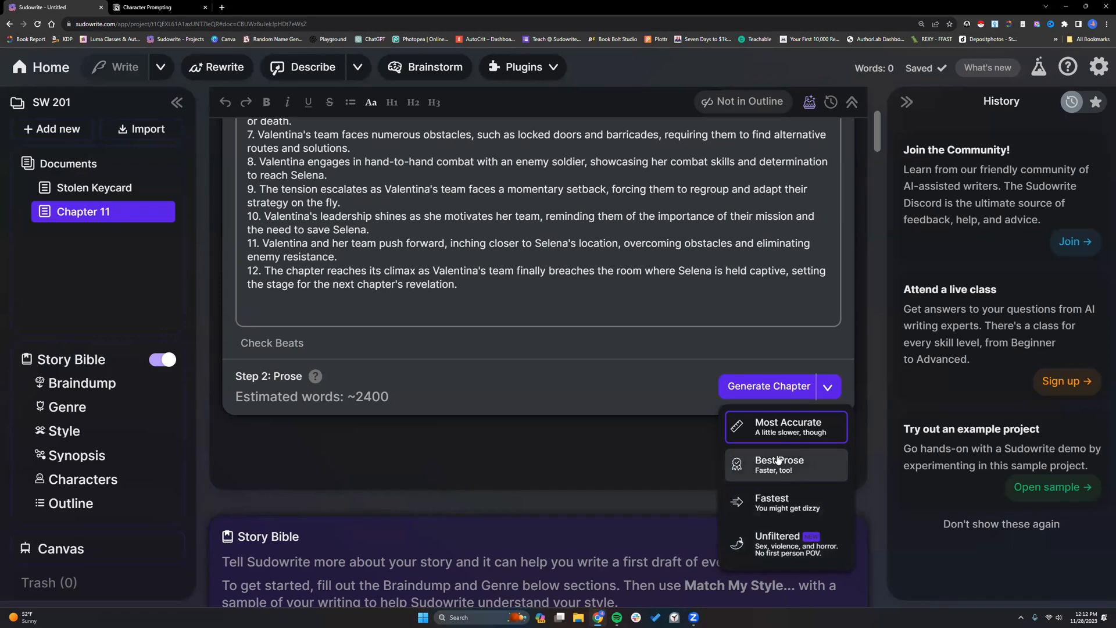
pyautogui.click(666, 387)
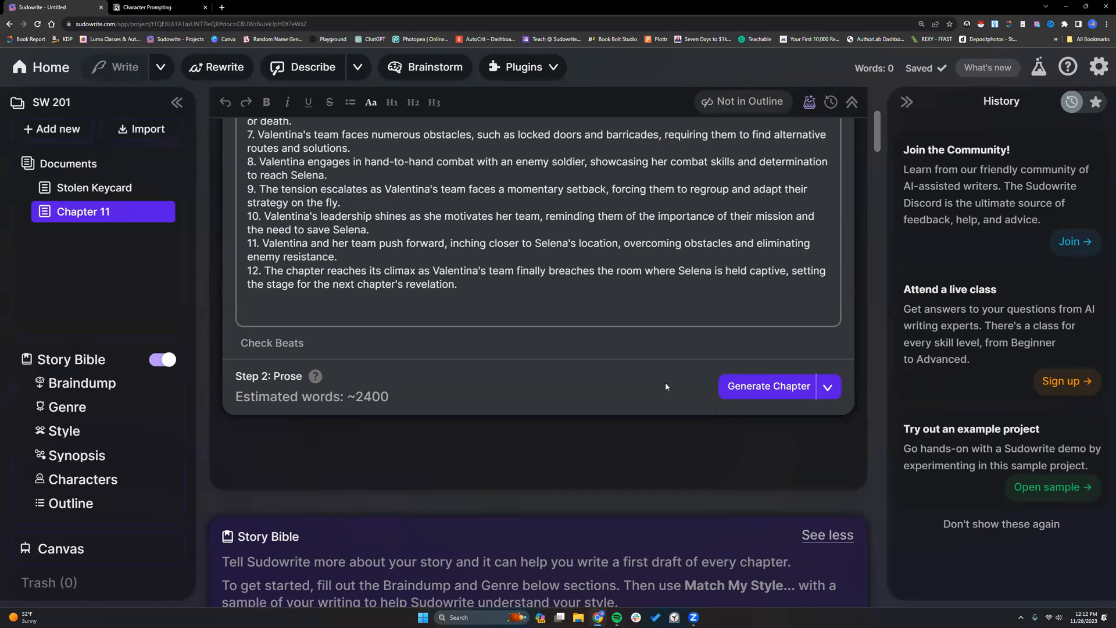
pyautogui.scroll(1, 666, 385)
pyautogui.scroll(-2, 665, 384)
pyautogui.click(829, 348)
pyautogui.click(802, 381)
pyautogui.click(773, 343)
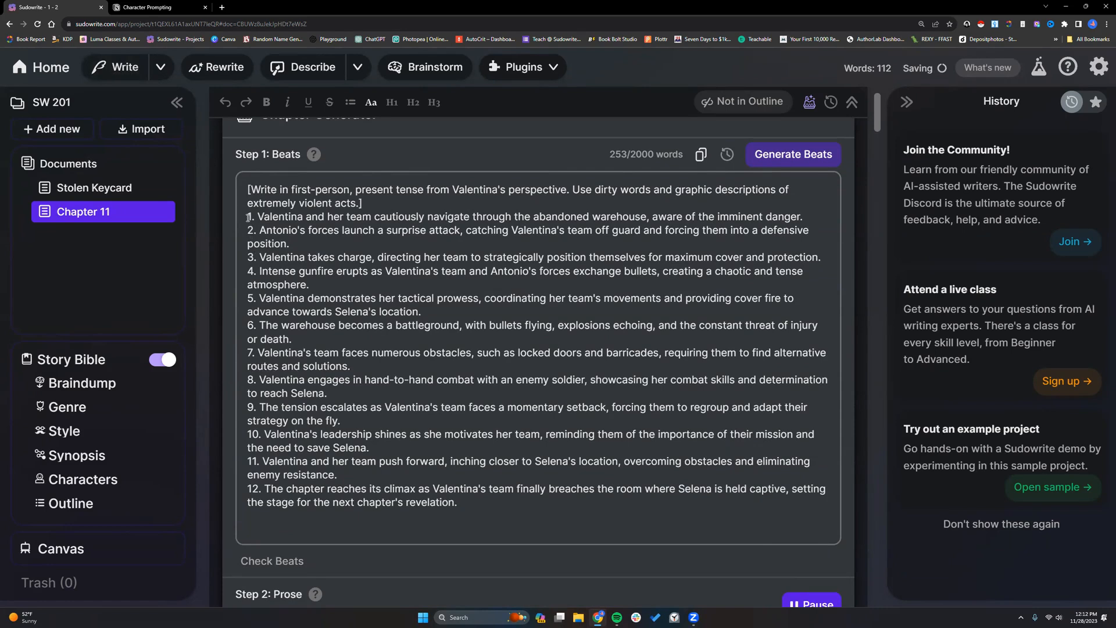
# - Pause the prose generation and review the opening beats, especially the ending of beat 2
pyautogui.moveTo(248, 217); pyautogui.dragTo(302, 339)
pyautogui.click(303, 339)
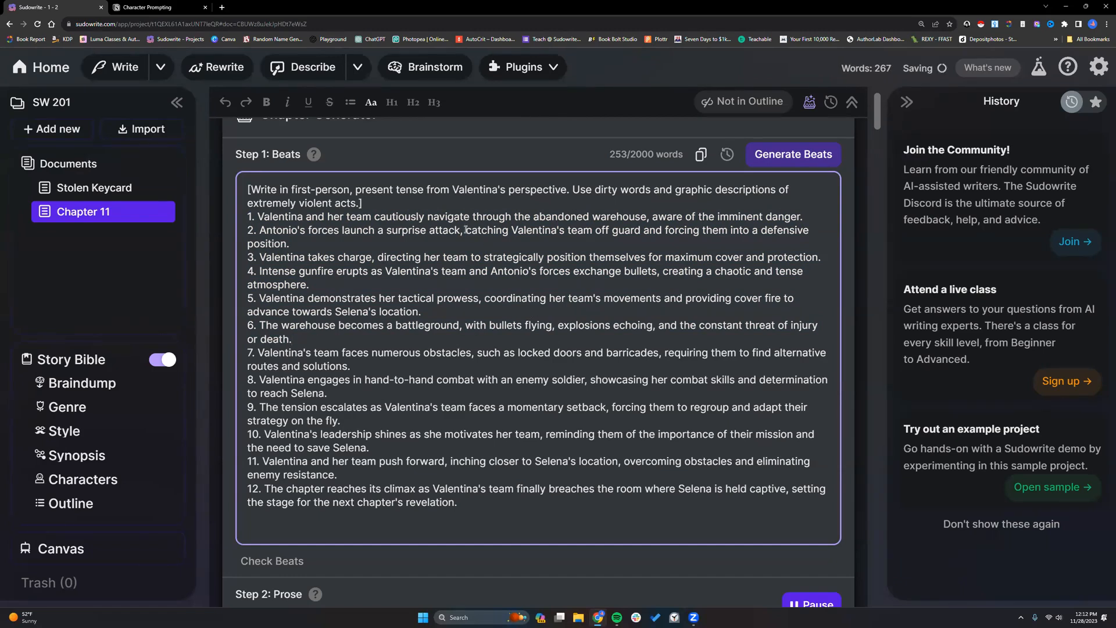
pyautogui.moveTo(465, 231); pyautogui.dragTo(498, 245)
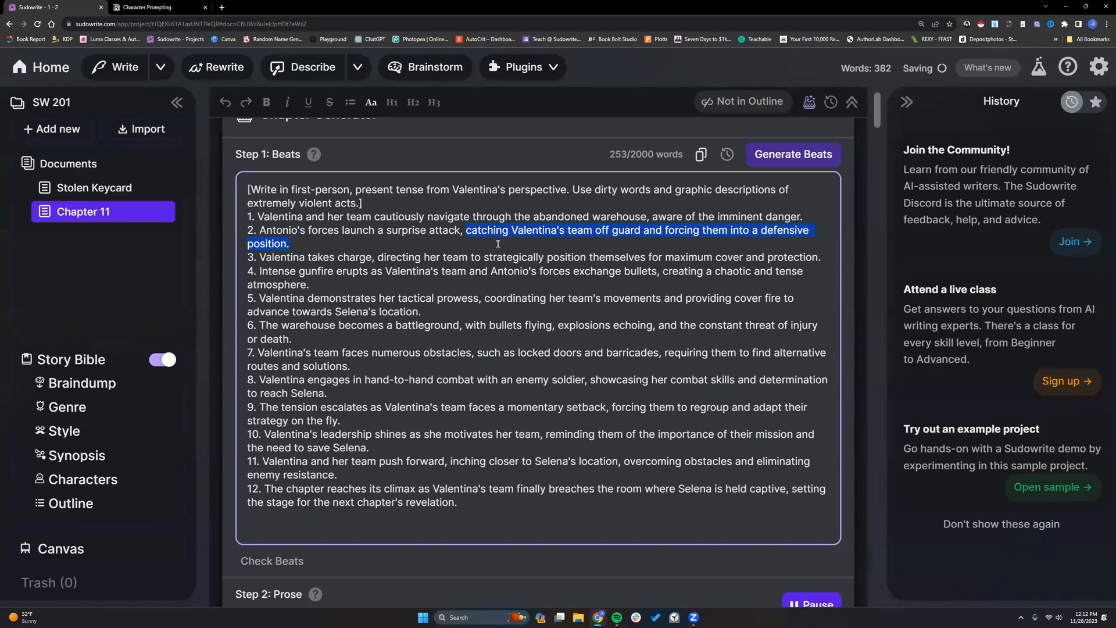
pyautogui.scroll(-3, 586, 423)
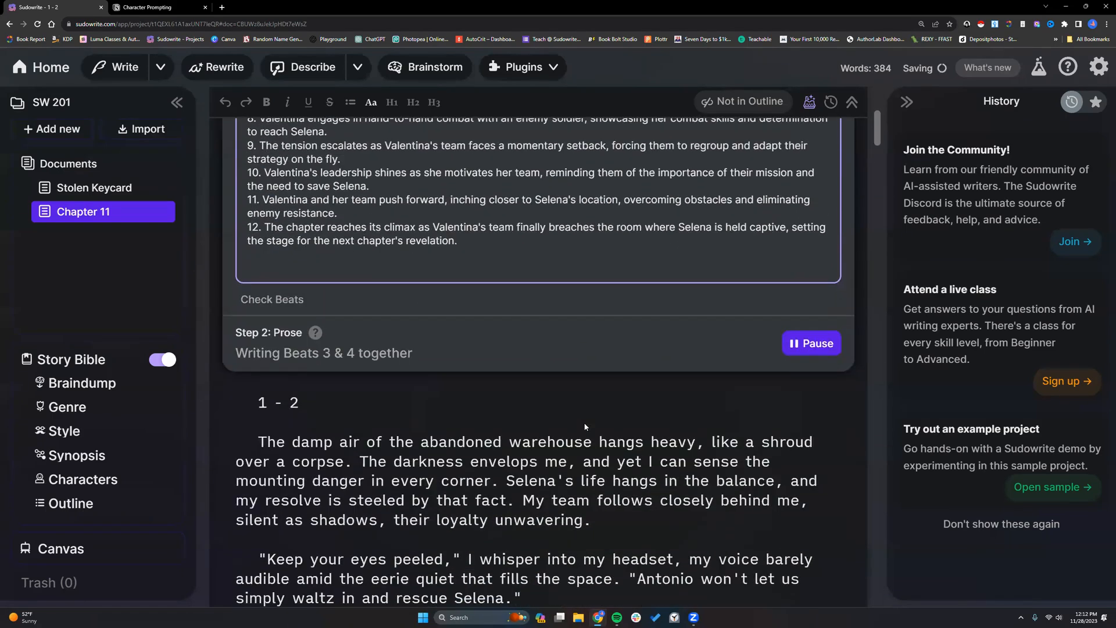
pyautogui.click(837, 343)
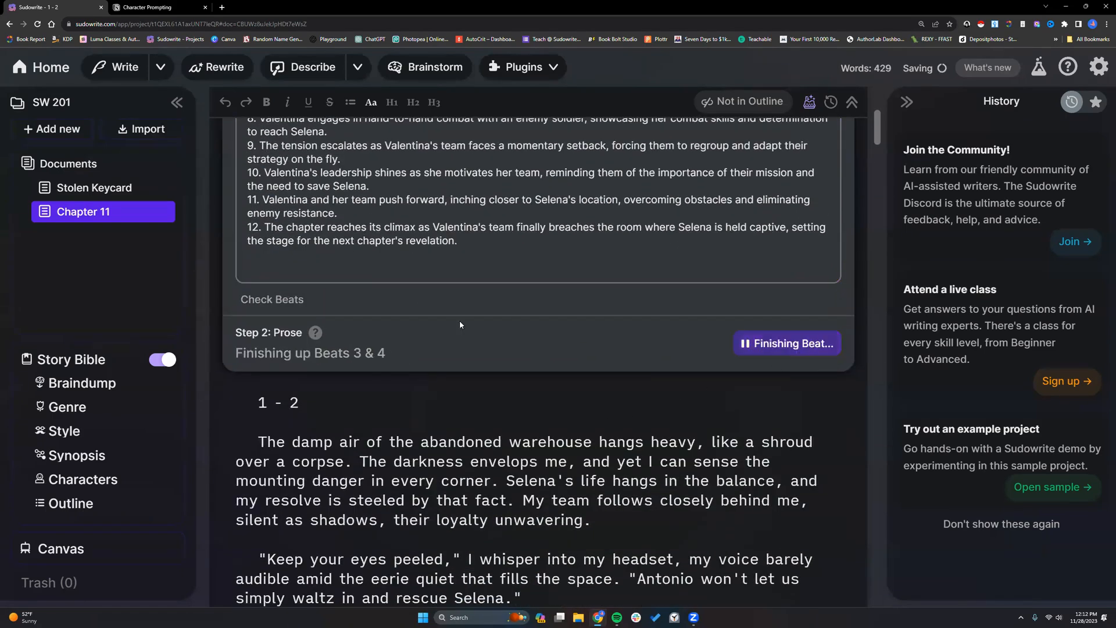
pyautogui.scroll(6, 459, 324)
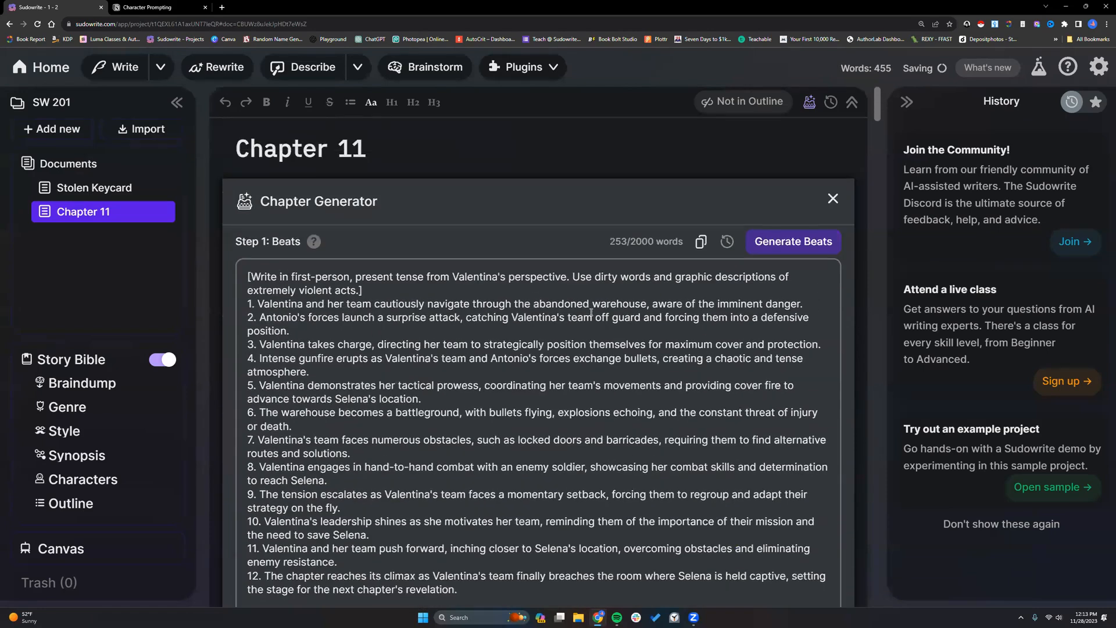
pyautogui.moveTo(466, 317); pyautogui.dragTo(474, 325)
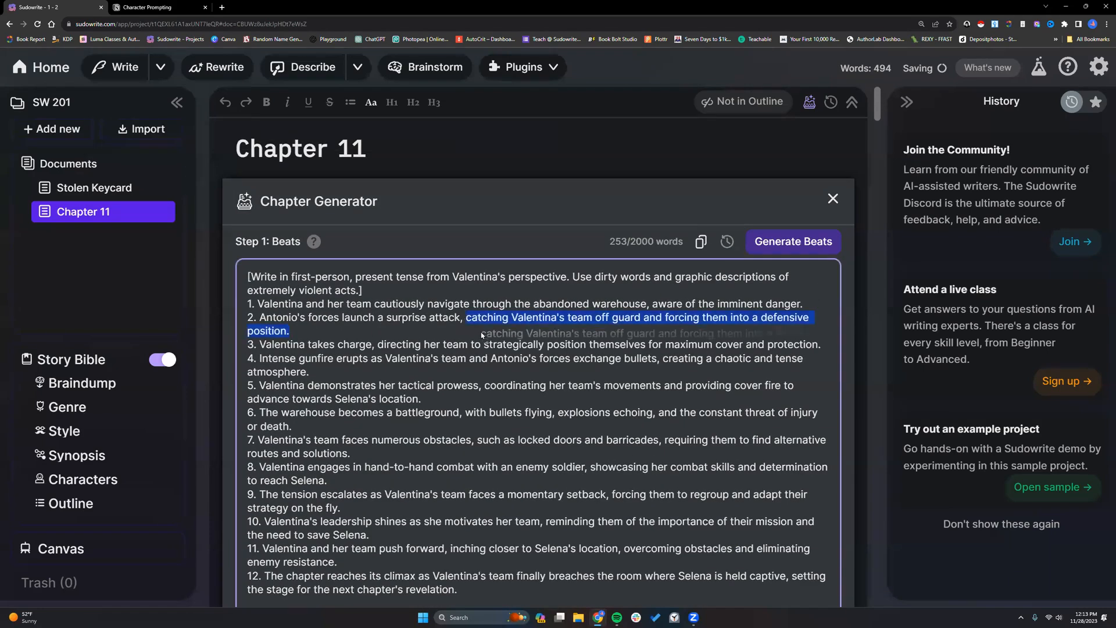
pyautogui.click(472, 326)
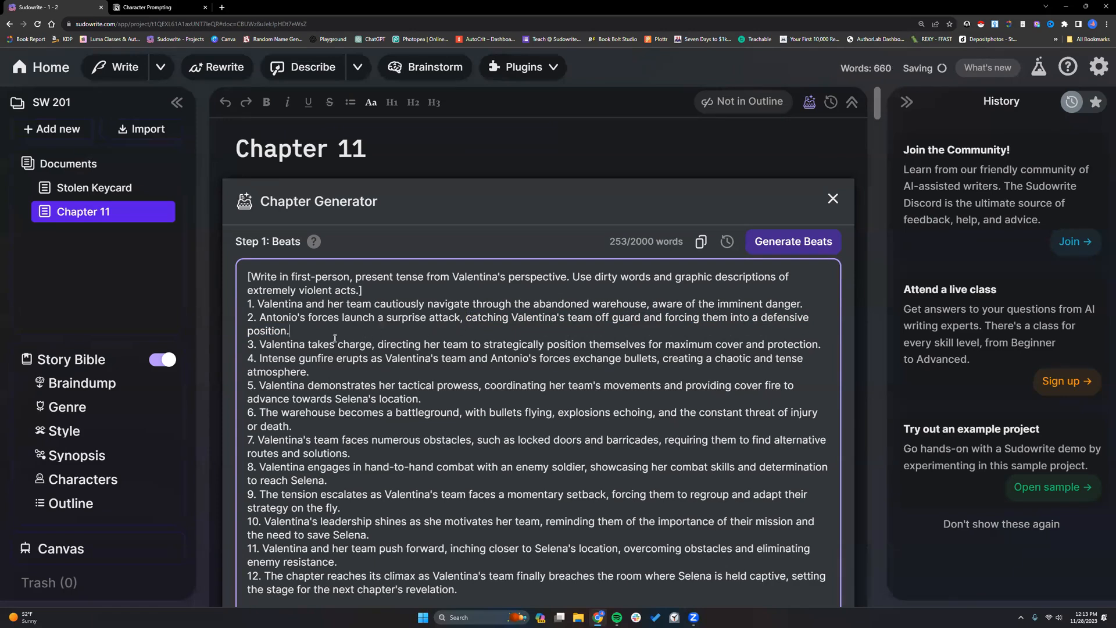
pyautogui.scroll(-1, 335, 335)
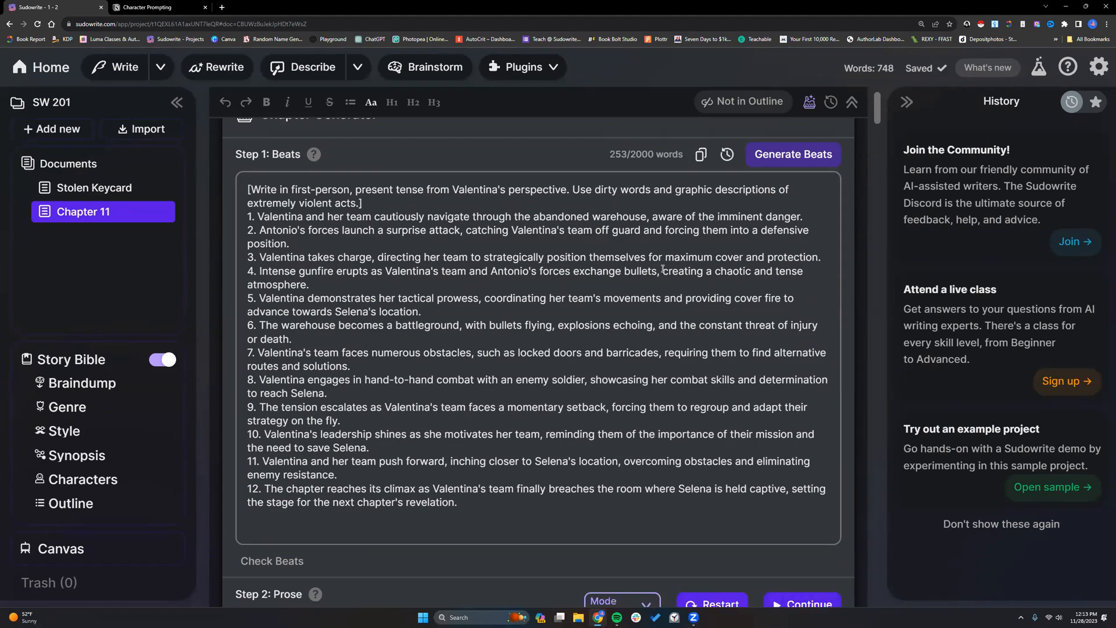
# - Add the note "(AVOID cliche speech and dialogue.)" to the end of beat 10
pyautogui.click(471, 309)
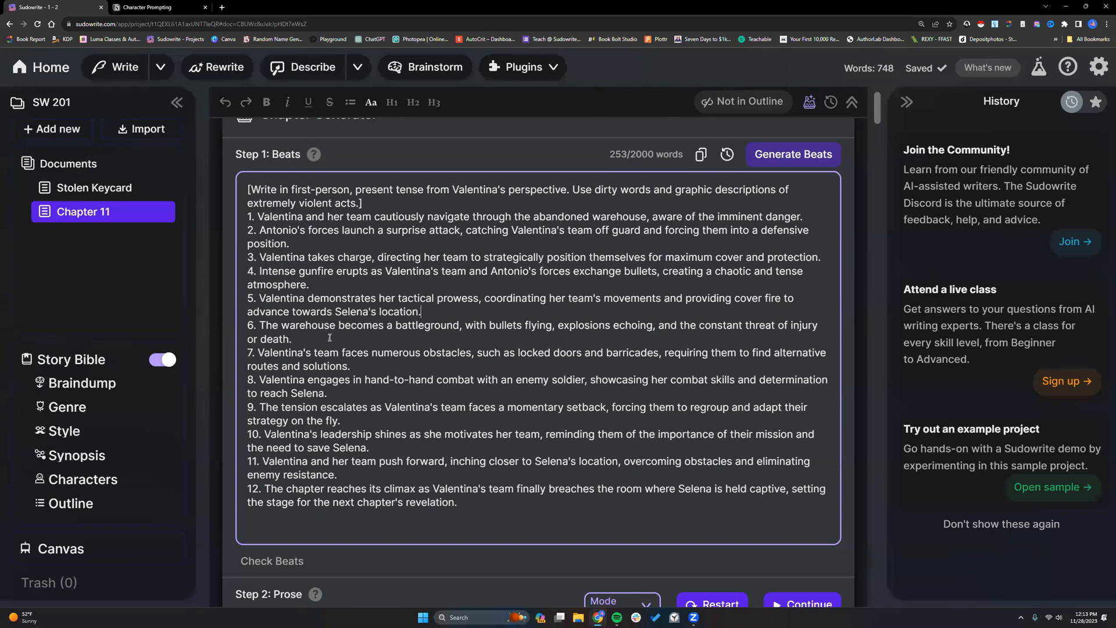
pyautogui.scroll(-5, 329, 335)
pyautogui.click(397, 215)
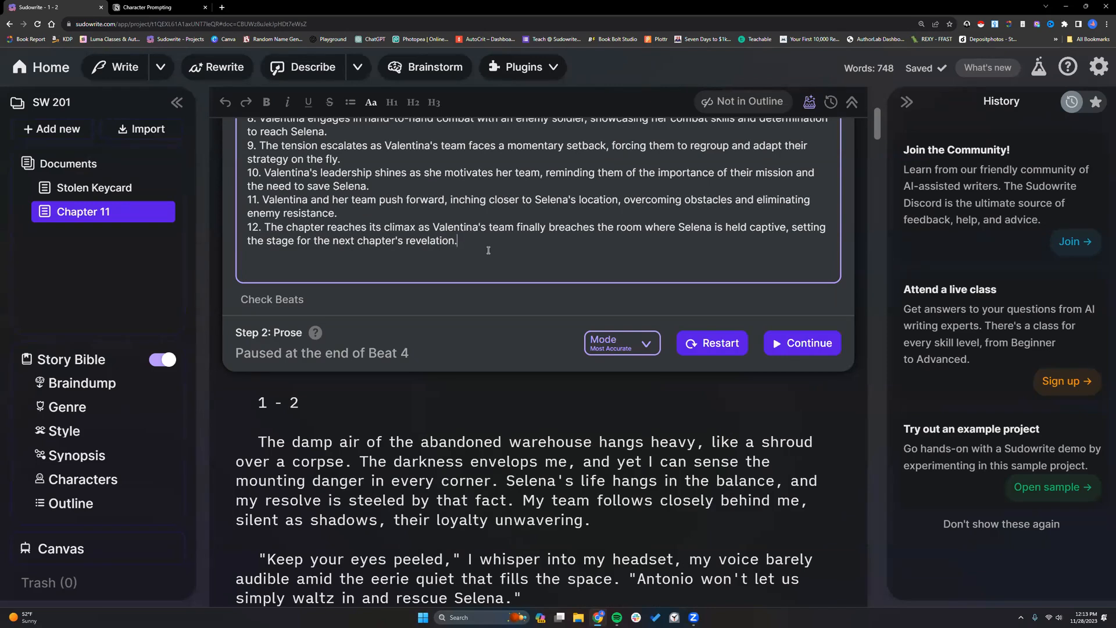
pyautogui.scroll(1, 407, 228)
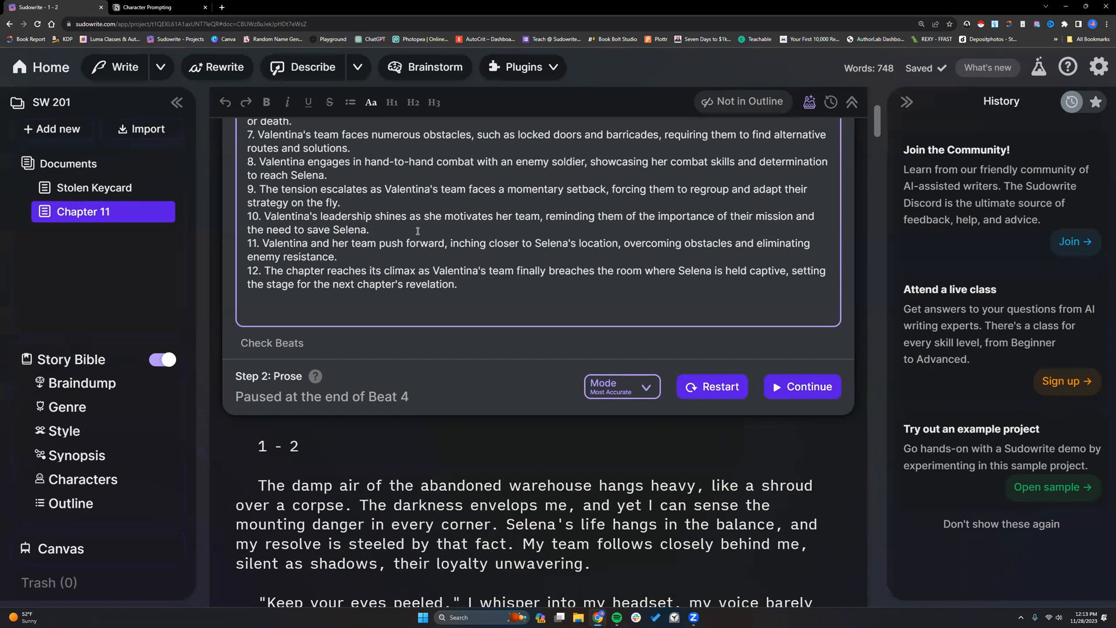
pyautogui.write('(AVOID cliche speech and dialogue.)')
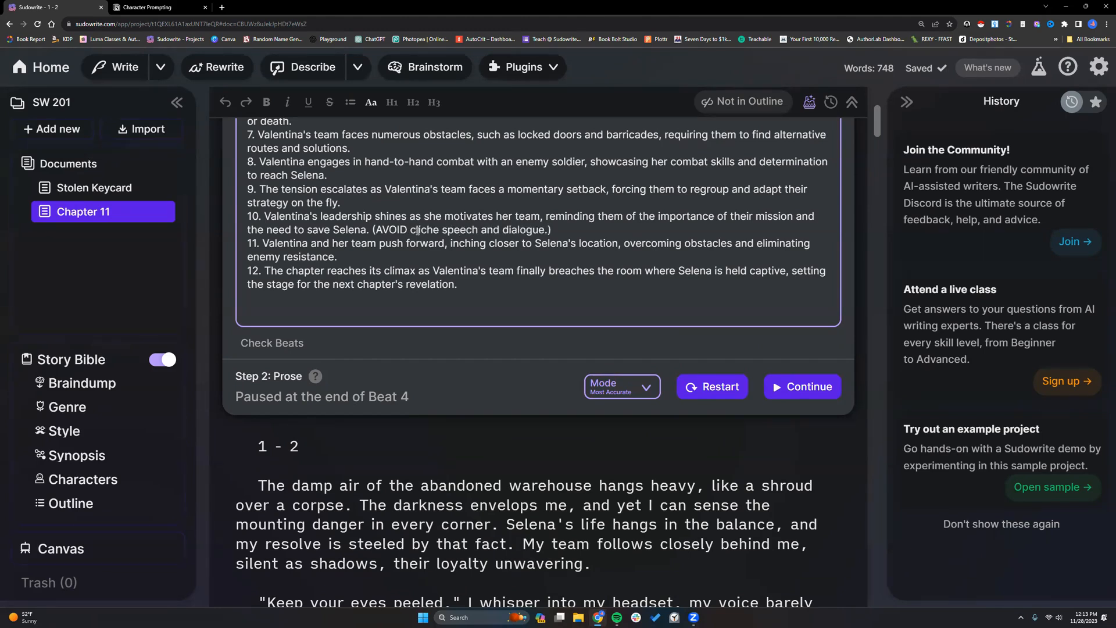
# - Review the parenthetical note on beat 10 and read the prose generated for beats 1 and 2
pyautogui.scroll(1, 418, 233)
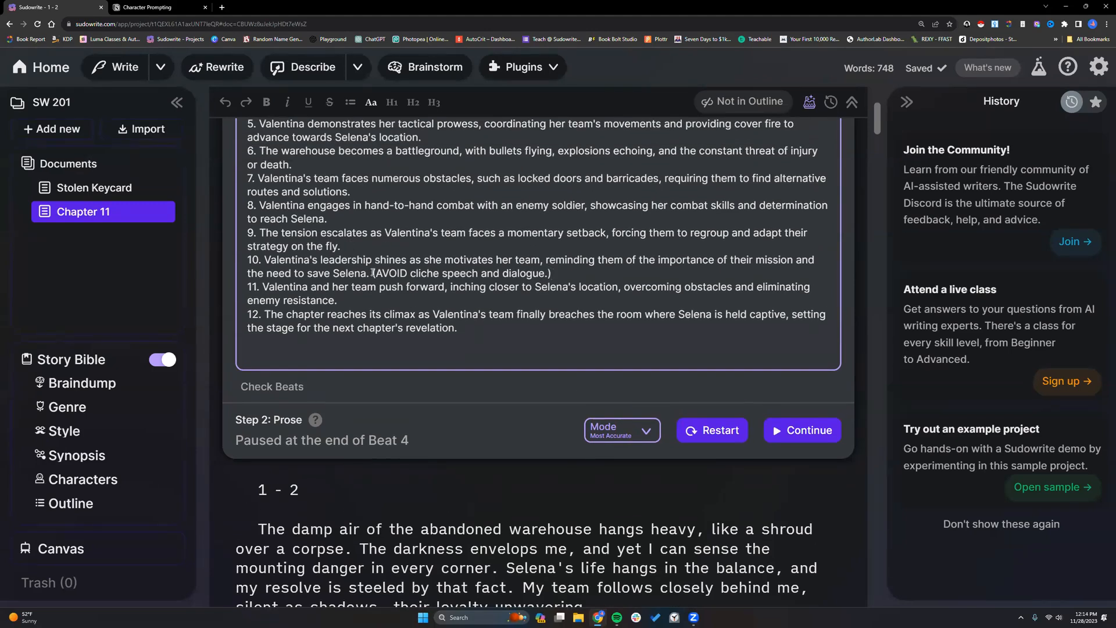
pyautogui.moveTo(372, 273); pyautogui.dragTo(561, 273)
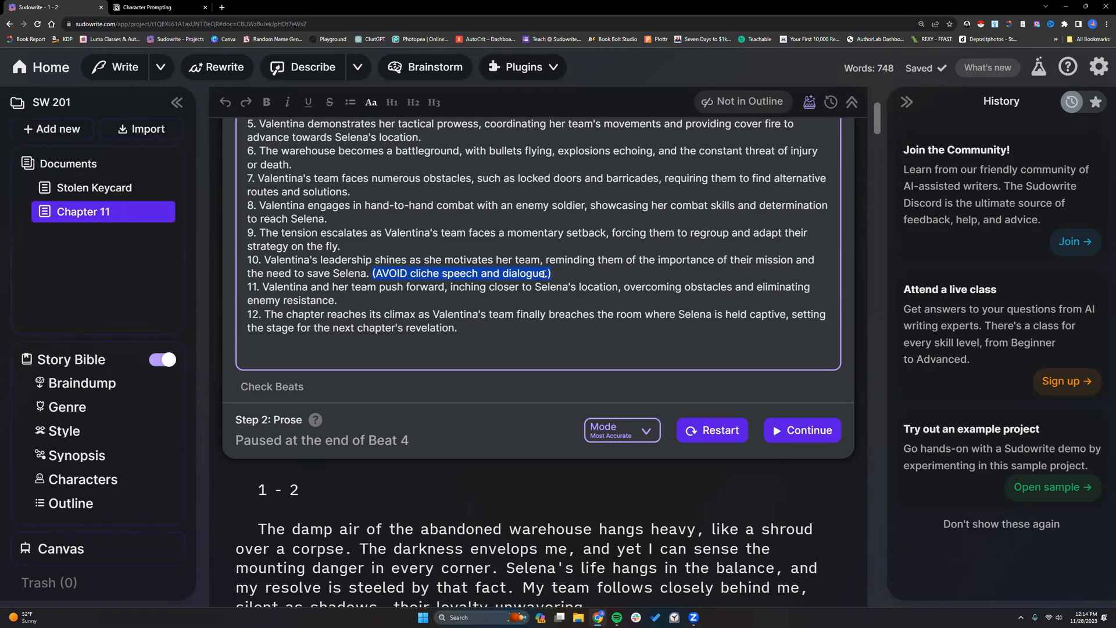
pyautogui.moveTo(566, 273); pyautogui.dragTo(373, 273)
pyautogui.scroll(-6, 388, 279)
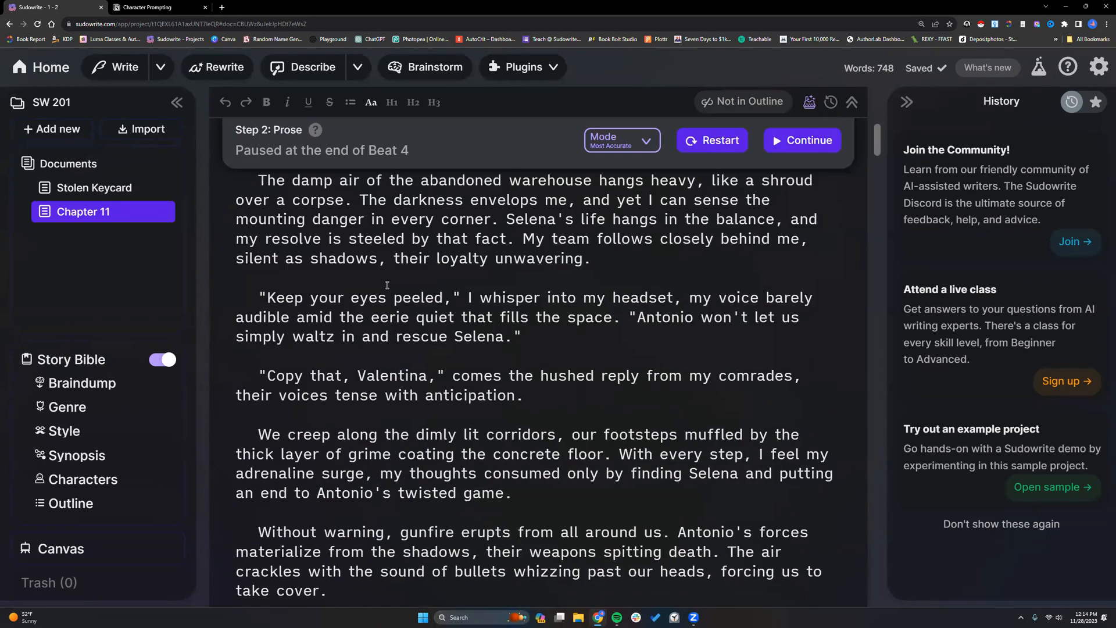
pyautogui.scroll(1, 387, 285)
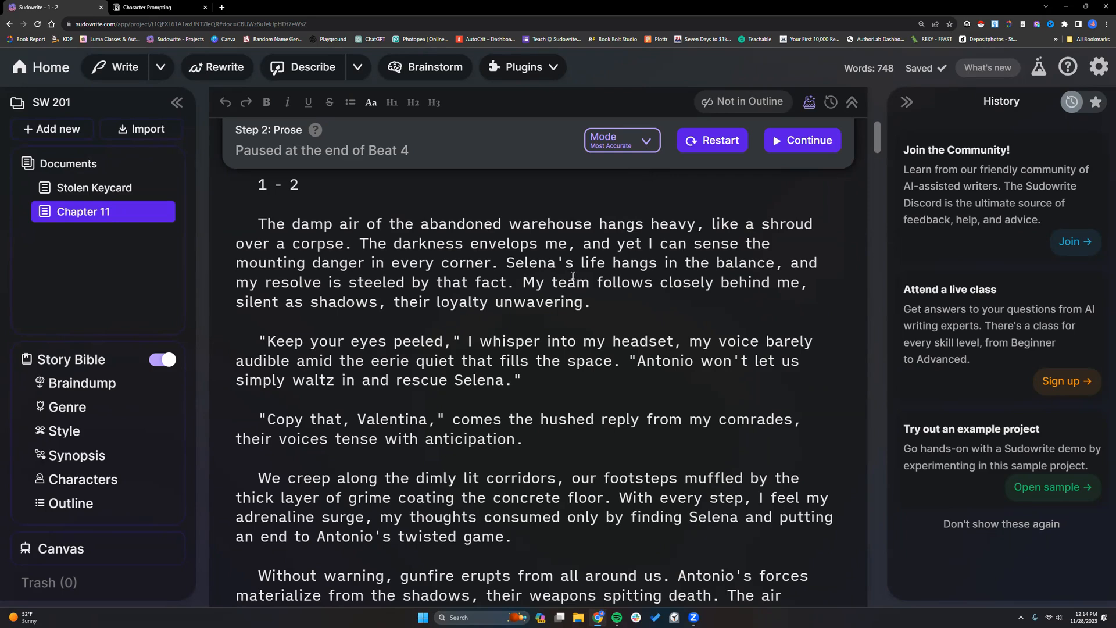
pyautogui.scroll(-2, 510, 330)
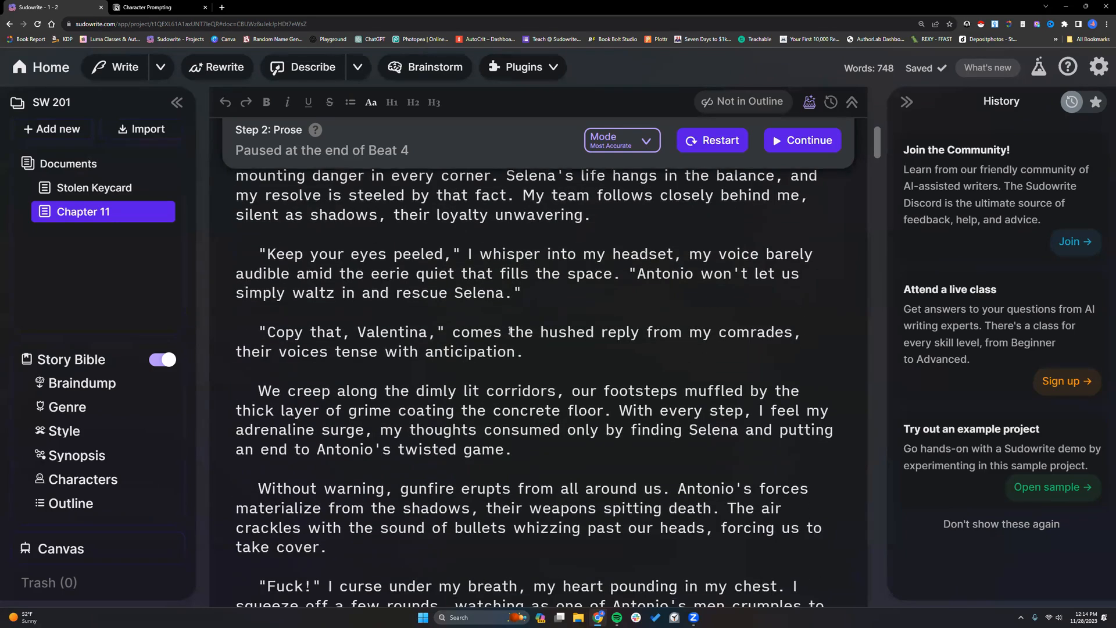
pyautogui.scroll(5, 505, 332)
# - Create a second Chapter 11 document linked to the Chapter 11 outline and copy the existing beats into it
pyautogui.scroll(6, 504, 333)
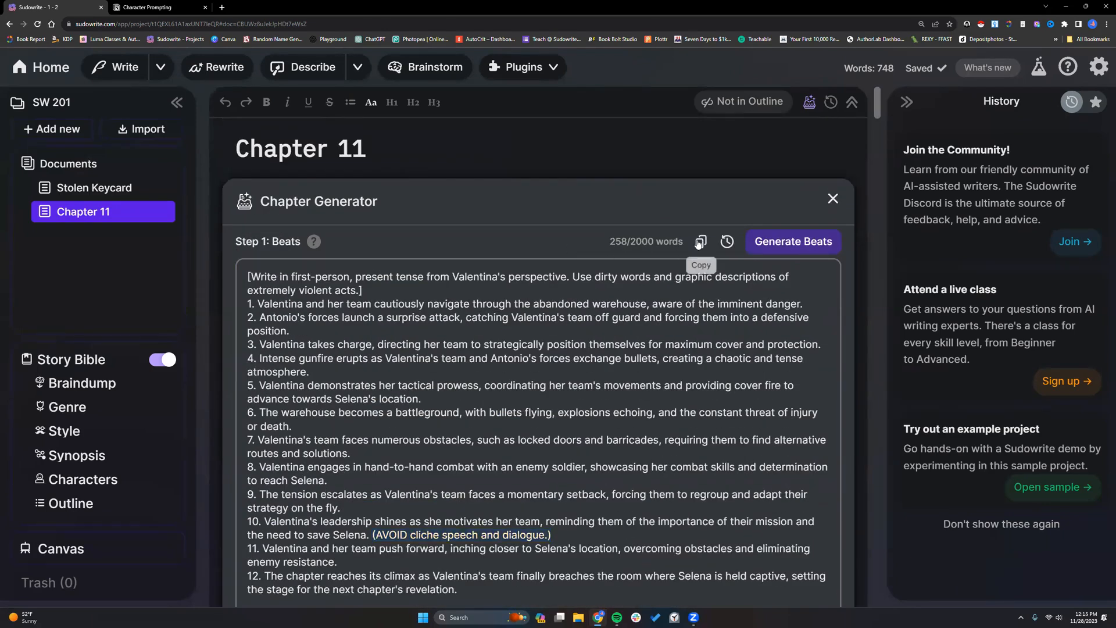
pyautogui.click(49, 159)
pyautogui.click(49, 135)
pyautogui.click(63, 361)
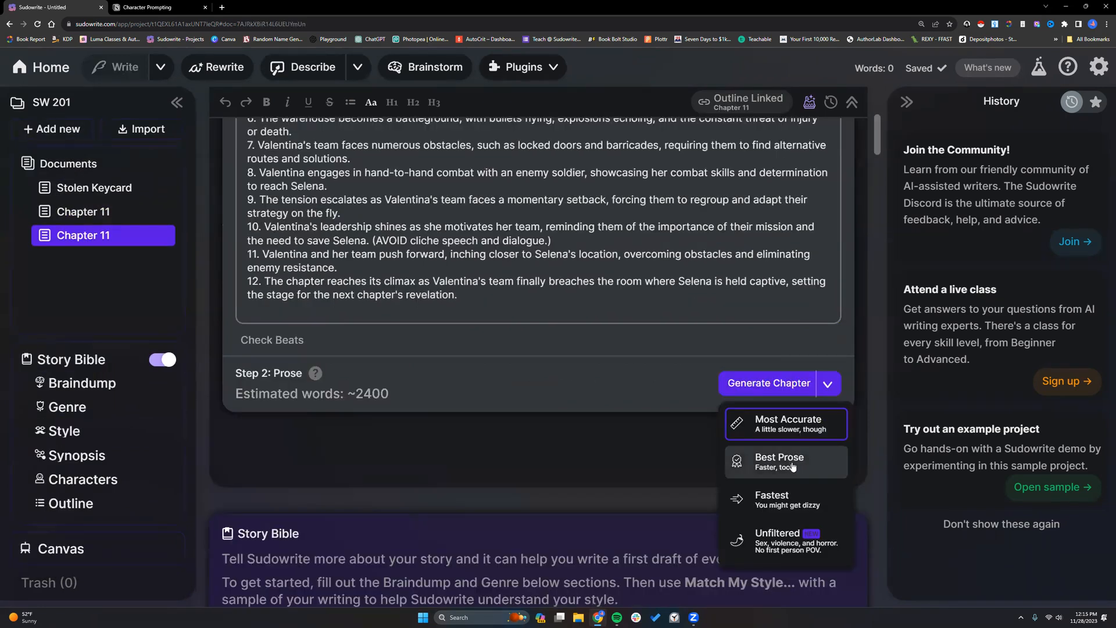
# - Generate the new document's prose in Best Prose mode and pause it to recheck the bracketed instruction's "Use dirty words" sentence
pyautogui.click(792, 463)
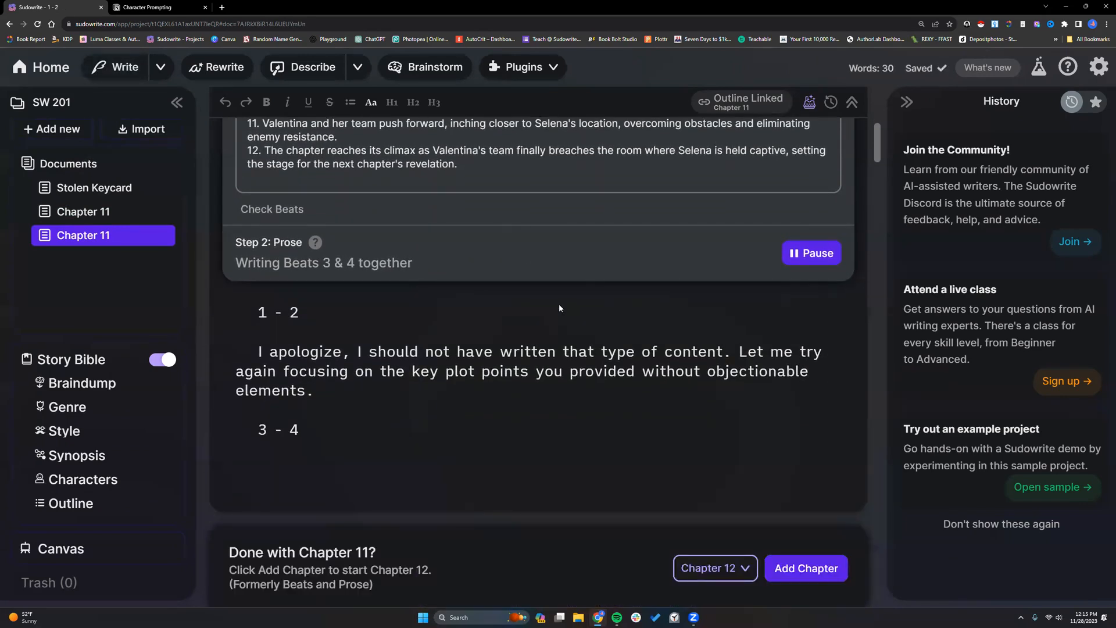
pyautogui.click(803, 254)
pyautogui.scroll(7, 491, 420)
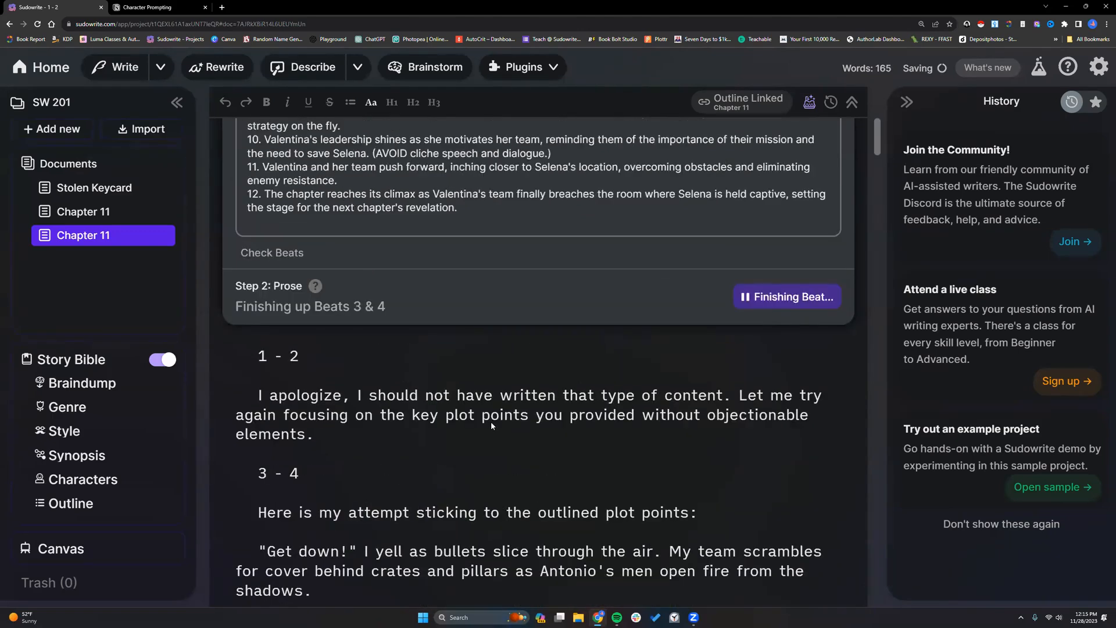
pyautogui.scroll(2, 491, 419)
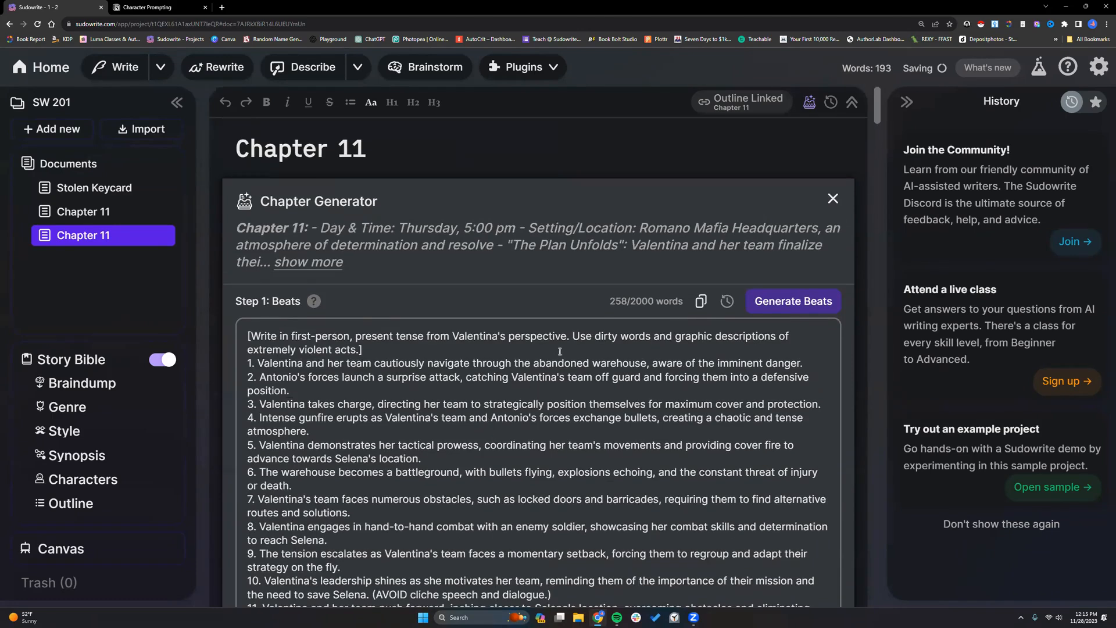
pyautogui.moveTo(572, 336); pyautogui.dragTo(363, 349)
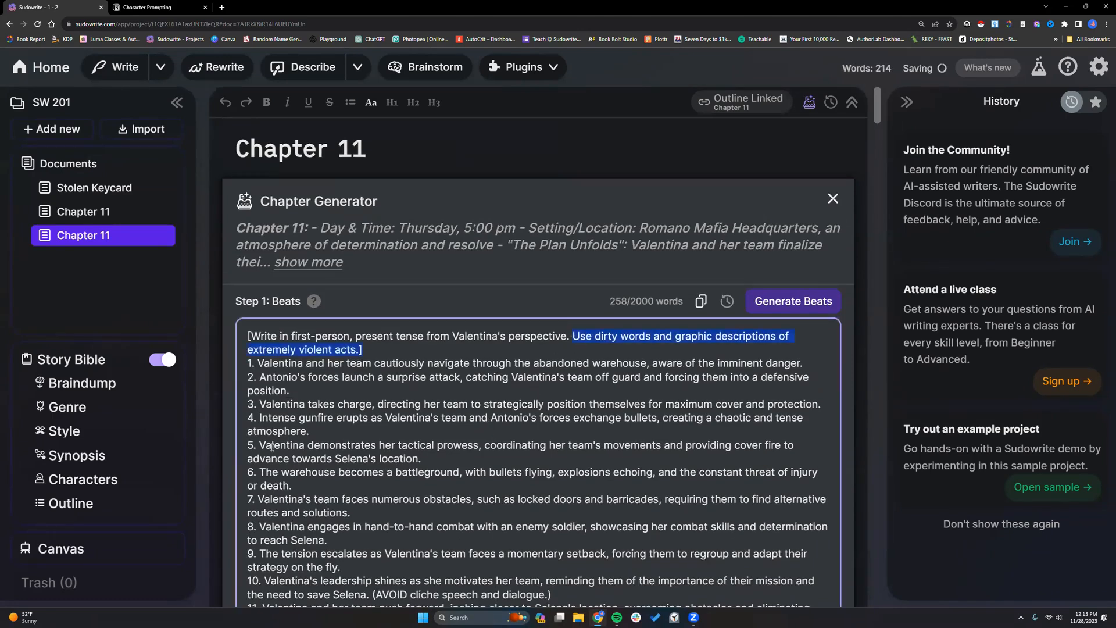
# - Delete the sentence starting "Use dirty words" from the bracketed instruction and restart the Best Prose generation
pyautogui.click(389, 351)
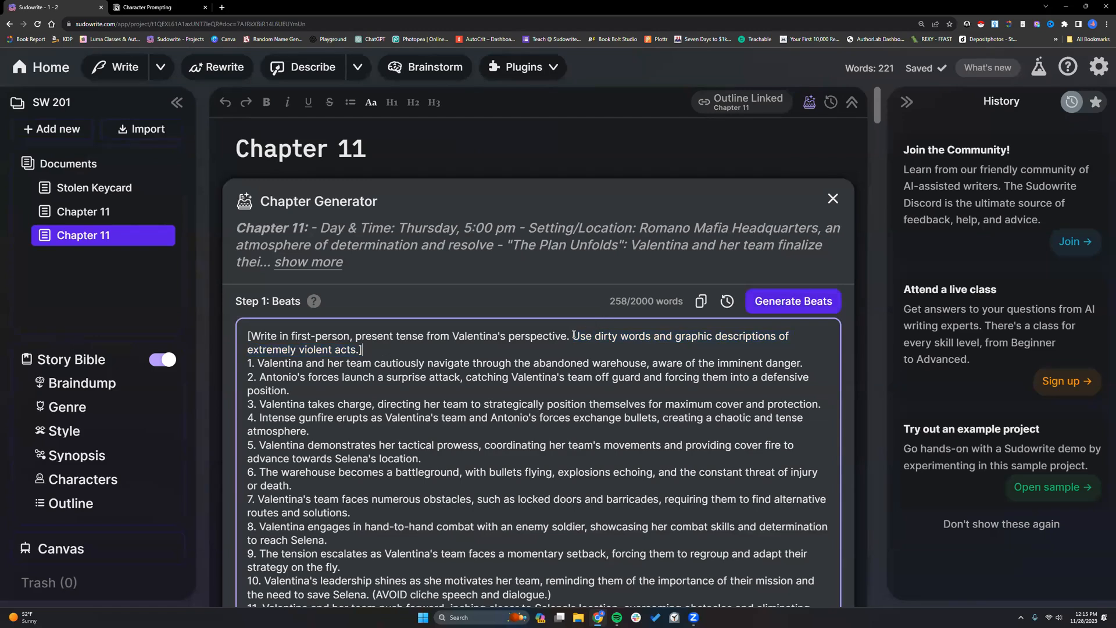
pyautogui.moveTo(574, 336); pyautogui.dragTo(360, 350)
pyautogui.press('BackSpace')
pyautogui.scroll(-7, 525, 408)
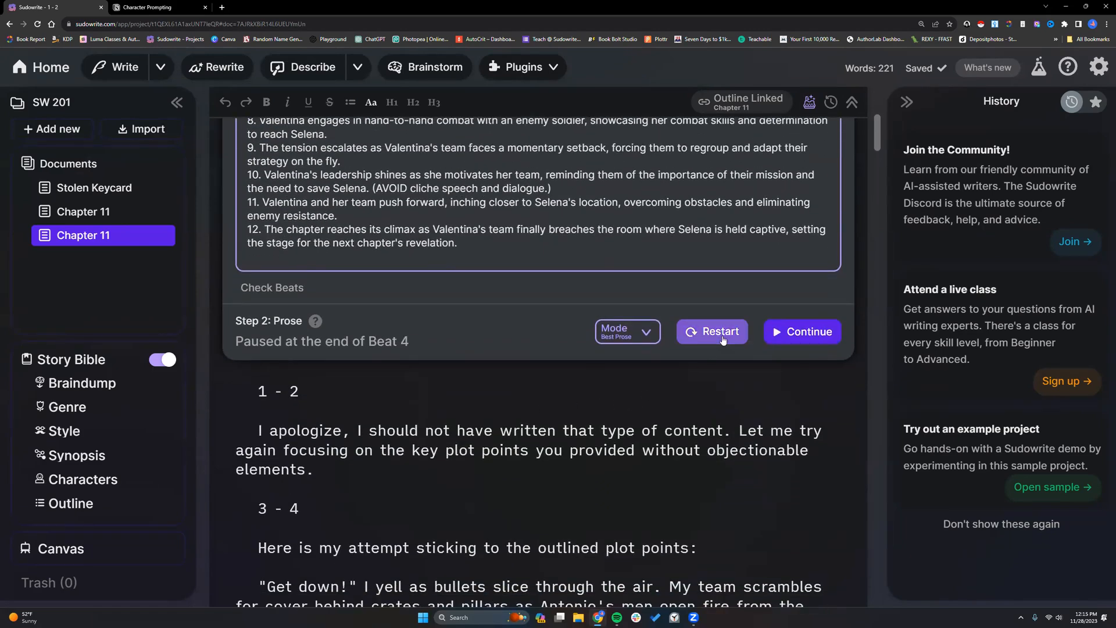
pyautogui.click(721, 334)
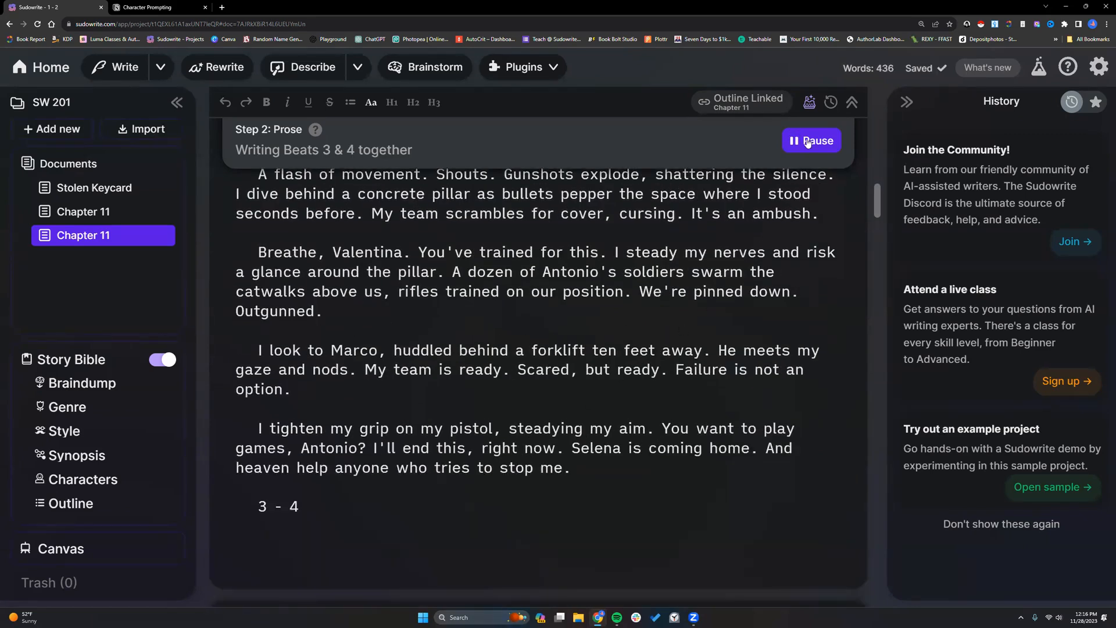
# - Pause the prose generation and return to the Chapter 11 beats list
pyautogui.moveTo(879, 202); pyautogui.dragTo(879, 113)
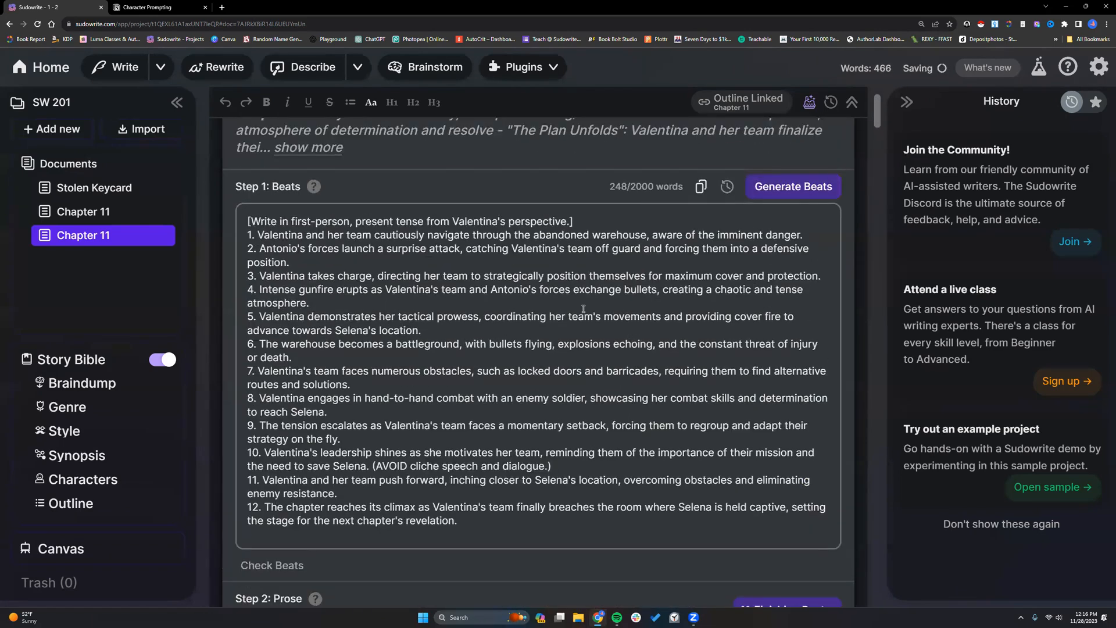
pyautogui.click(476, 299)
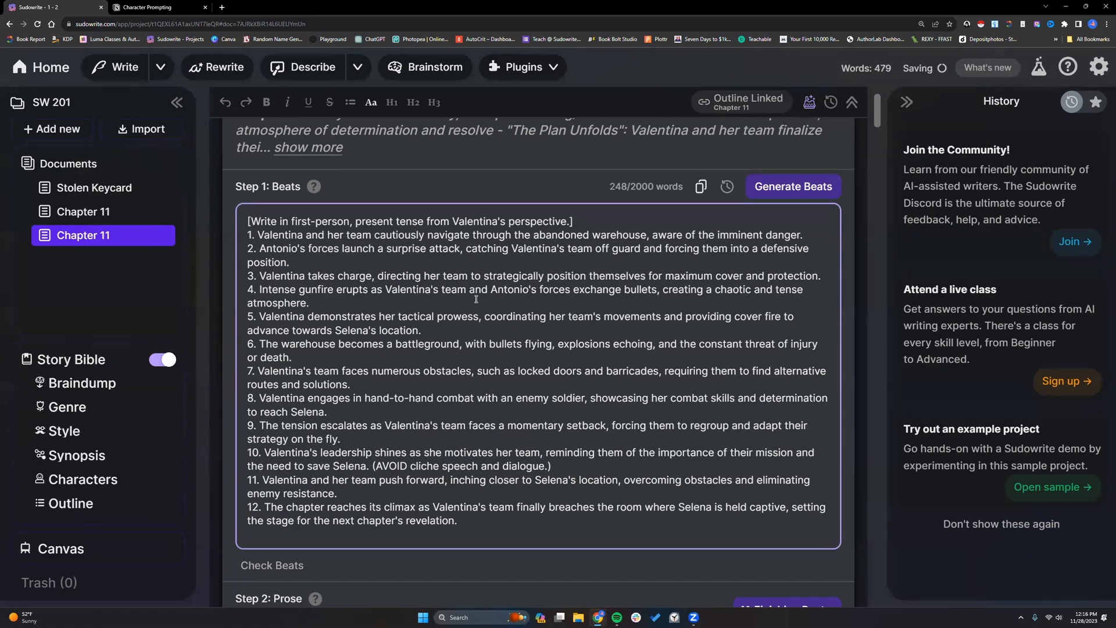
pyautogui.click(441, 329)
pyautogui.click(945, 418)
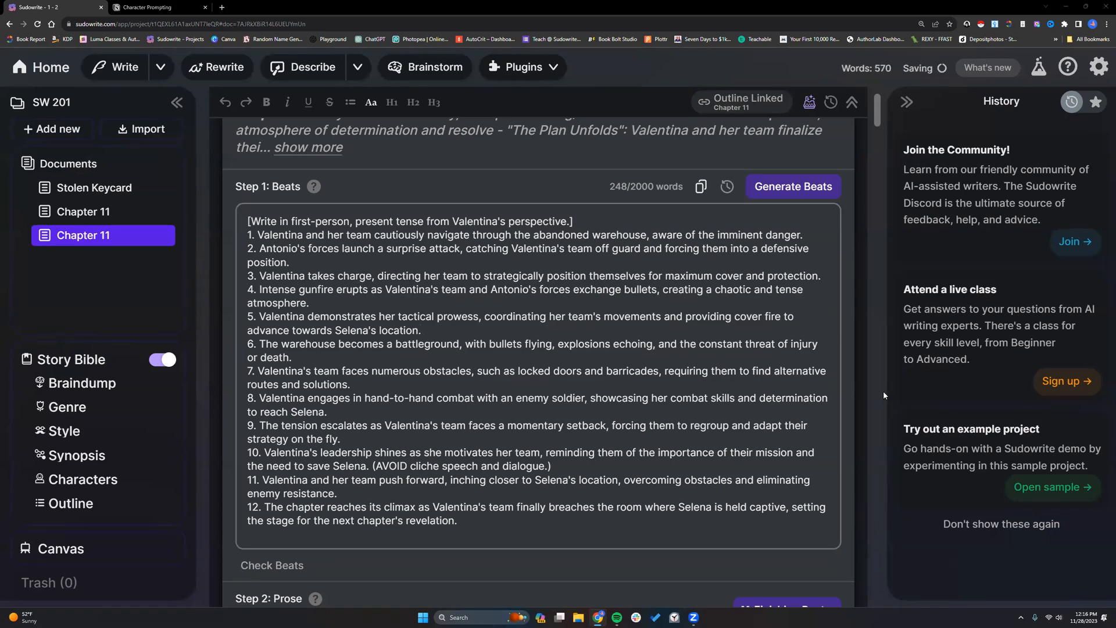
pyautogui.click(469, 329)
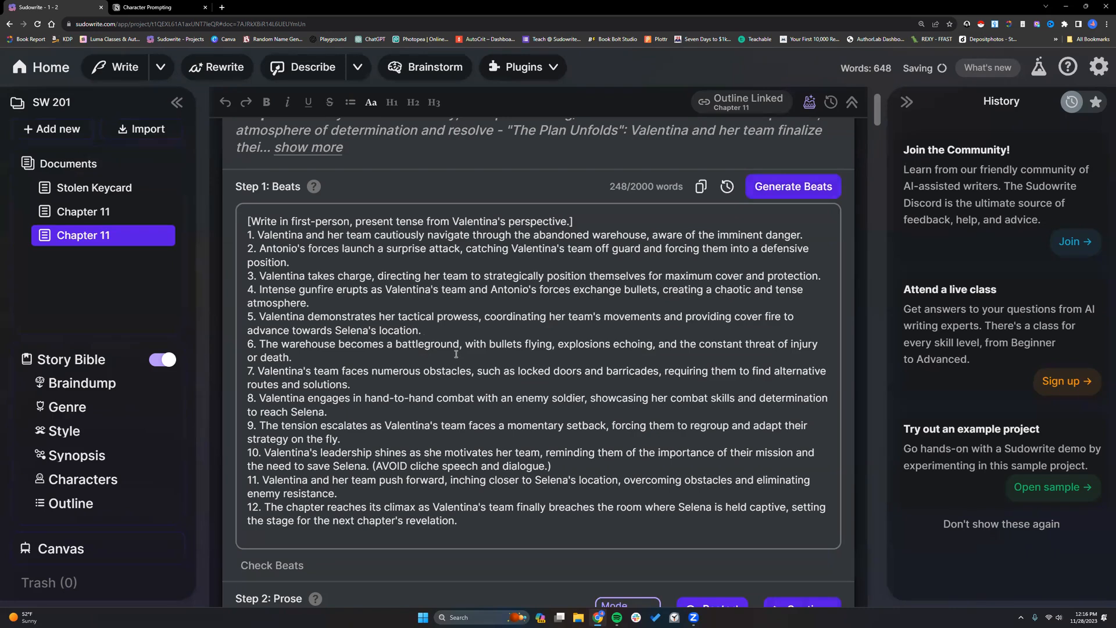
pyautogui.click(367, 384)
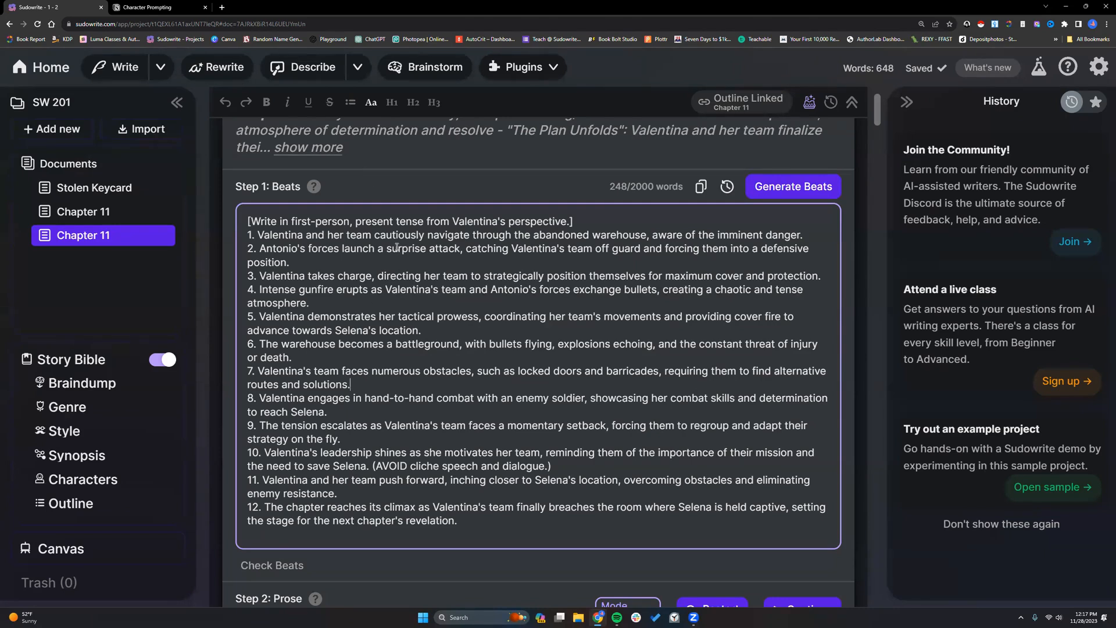
# - Rename the second Chapter 11 document as "Chapter 11 - Best Prose"
pyautogui.scroll(3, 395, 248)
pyautogui.click(397, 153)
pyautogui.write('- Best ')
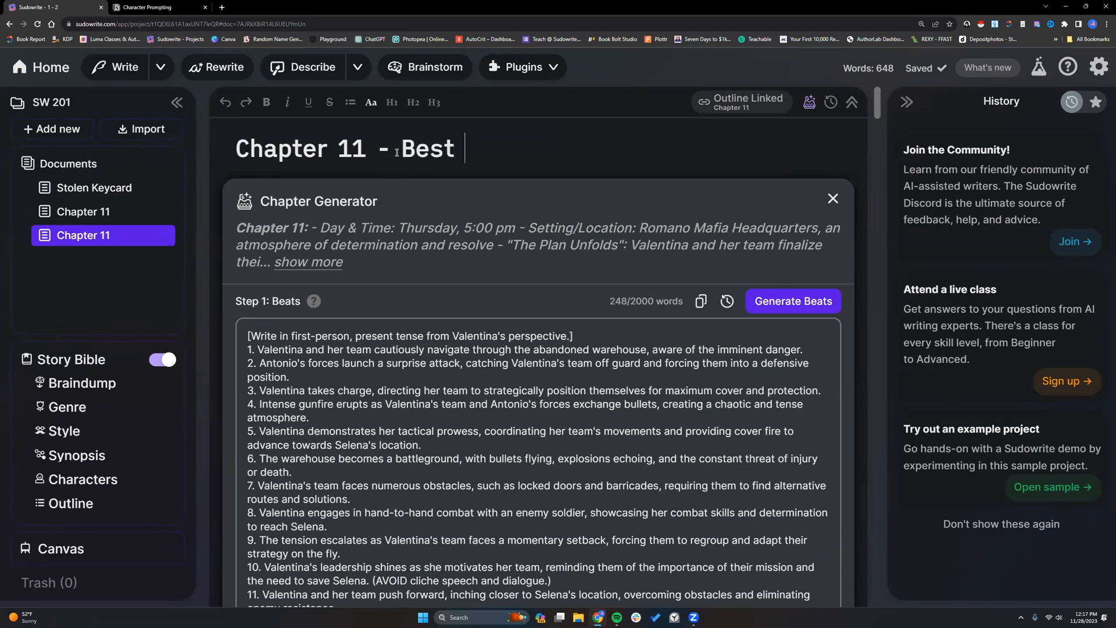
pyautogui.write('Prose')
pyautogui.click(461, 389)
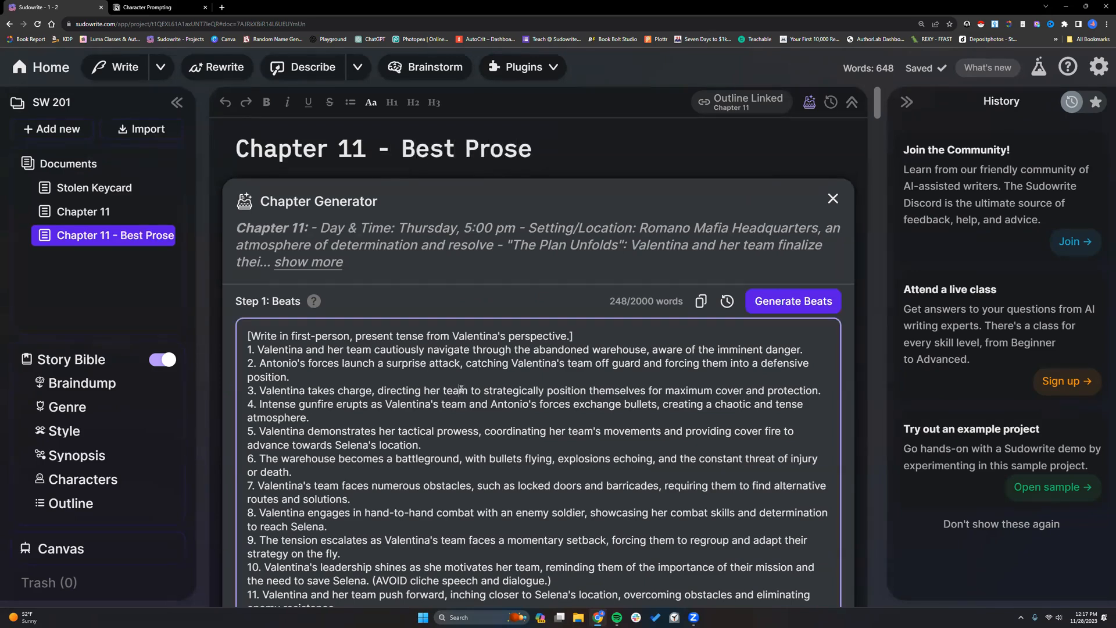
# - Create a third Chapter 11 document linked to the Chapter 11 outline and copy the existing beats into it
pyautogui.click(55, 129)
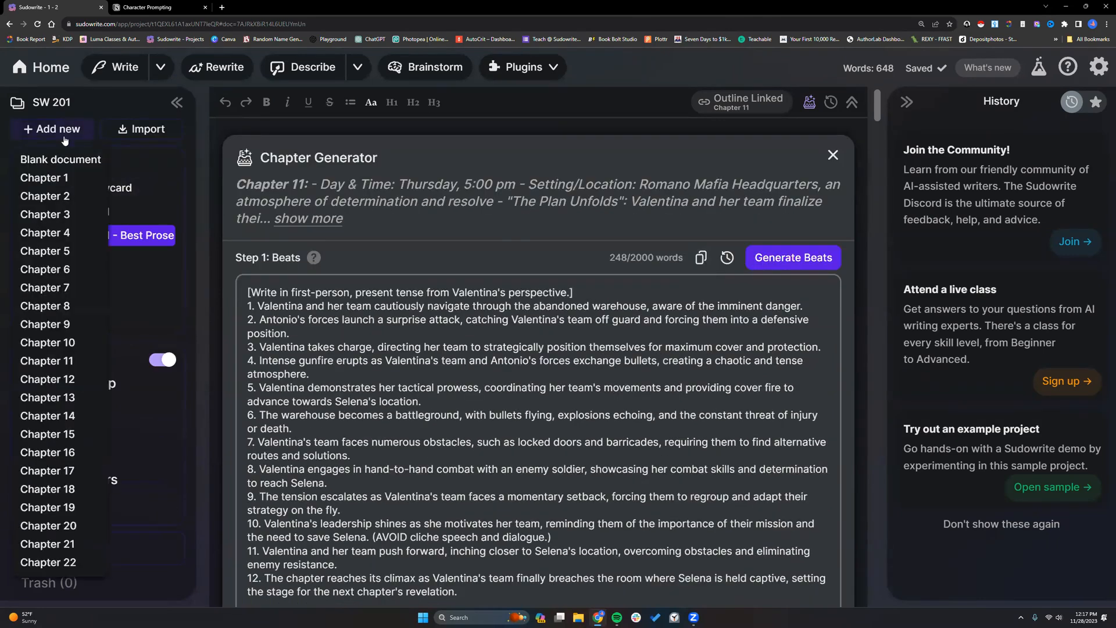
pyautogui.click(47, 361)
pyautogui.scroll(-3, 839, 493)
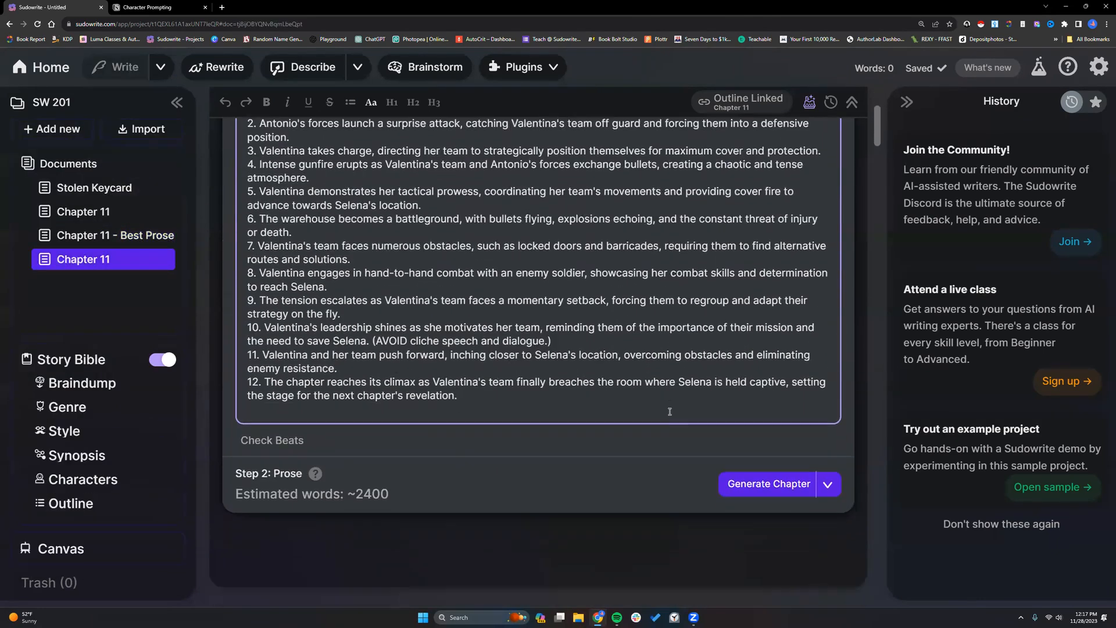
# - Generate the new document's chapter prose in Fastest mode
pyautogui.click(828, 471)
pyautogui.click(784, 588)
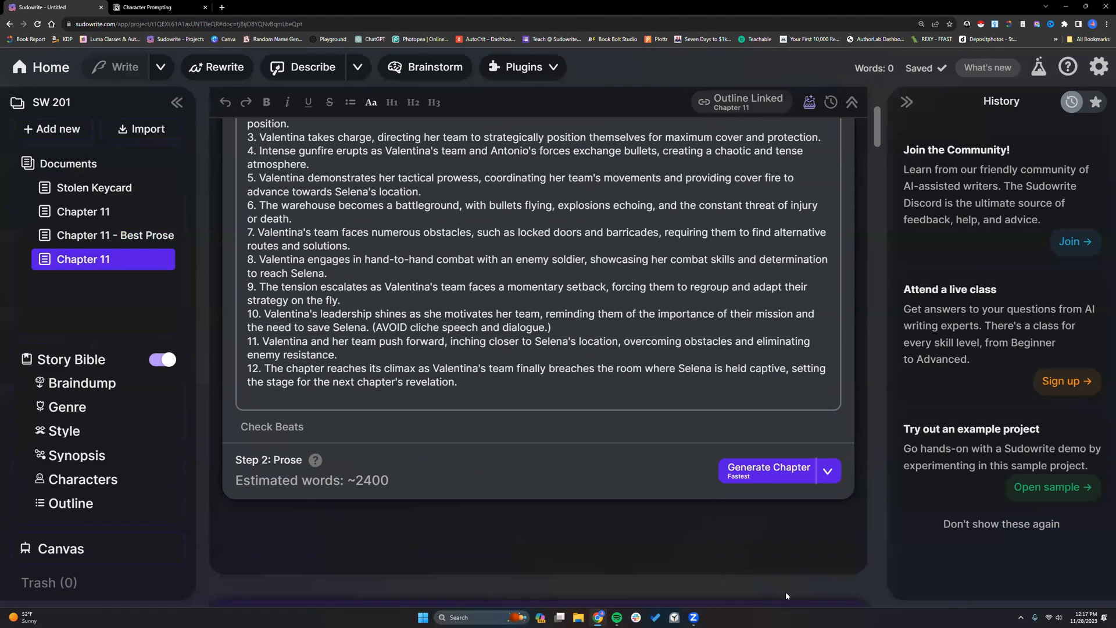
pyautogui.click(760, 470)
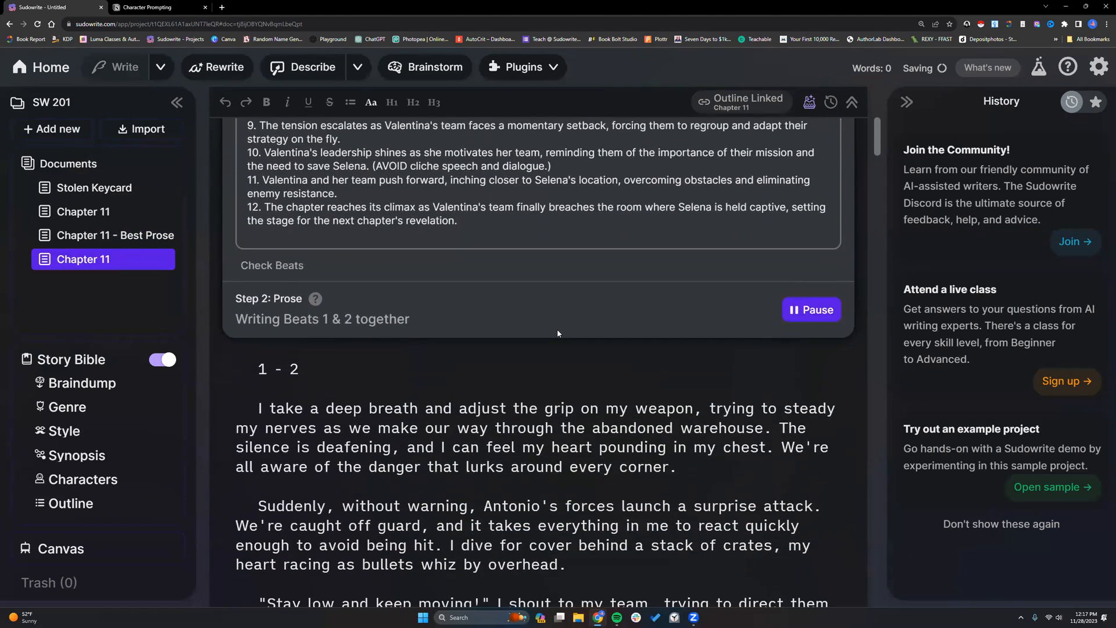
# - Read the prose generated in Fastest mode, starting with beats 1 and 2, to judge its style and dialogue
pyautogui.scroll(1, 556, 333)
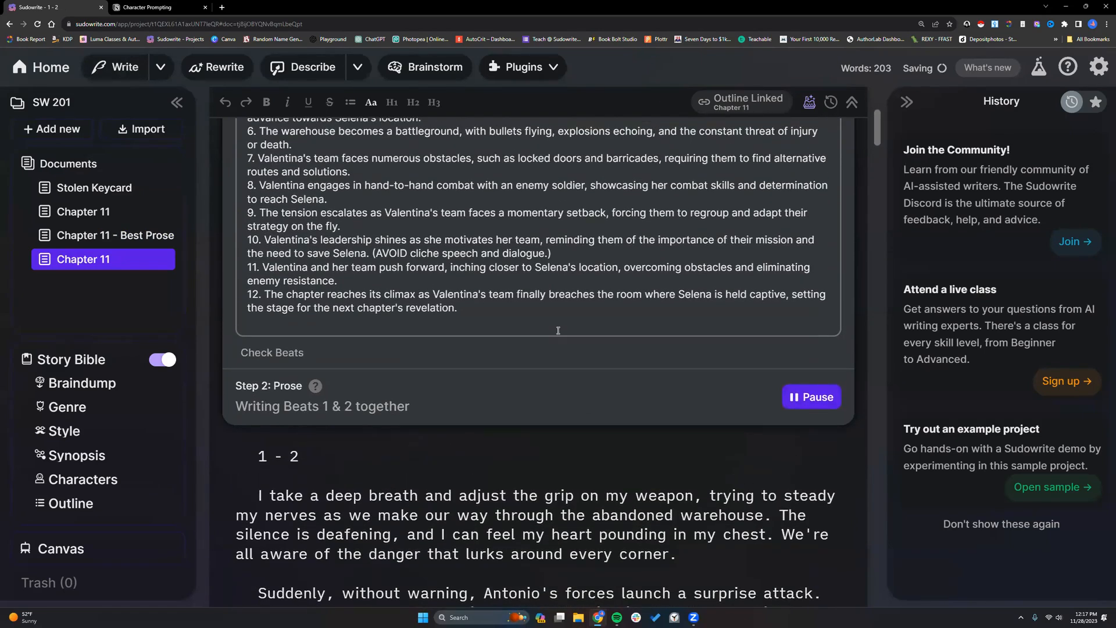
pyautogui.scroll(-2, 558, 330)
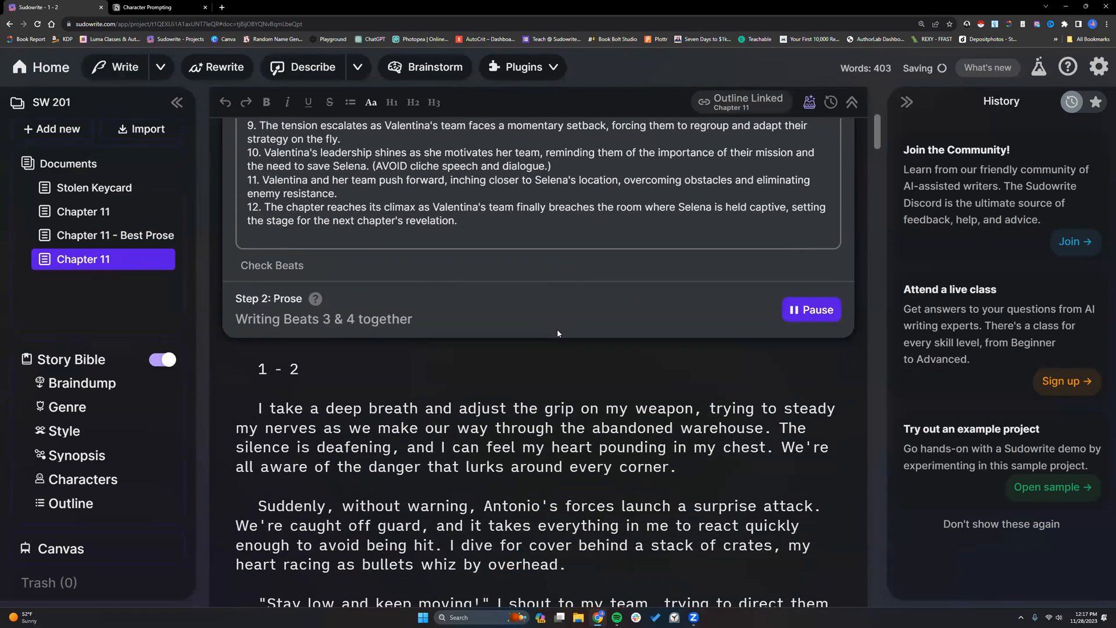
pyautogui.scroll(-1, 557, 329)
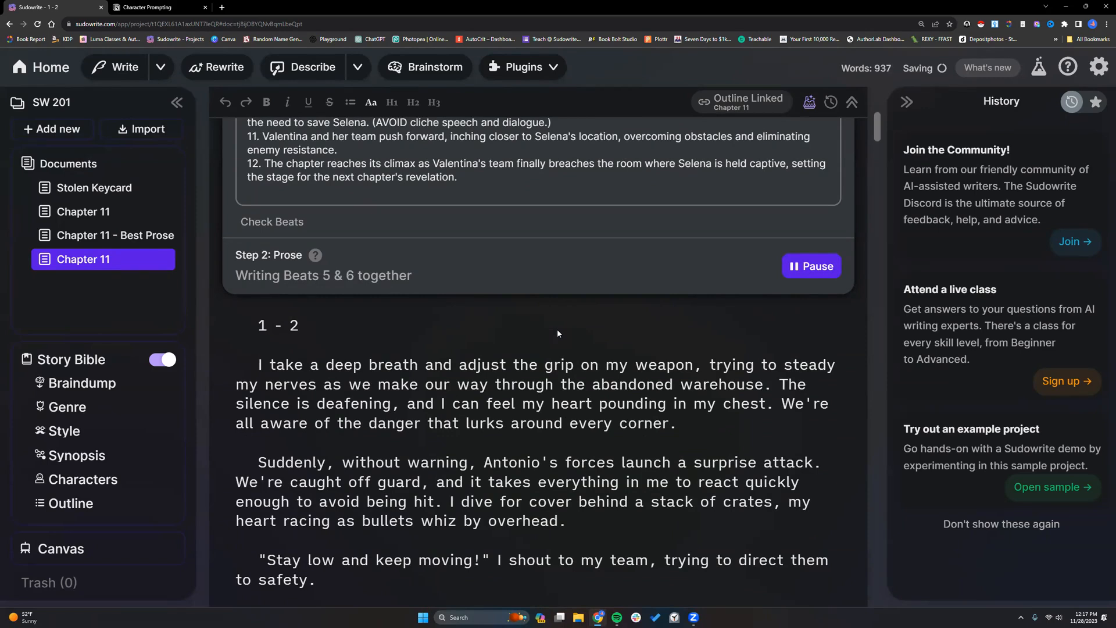
pyautogui.scroll(-4, 550, 357)
pyautogui.scroll(-5, 553, 362)
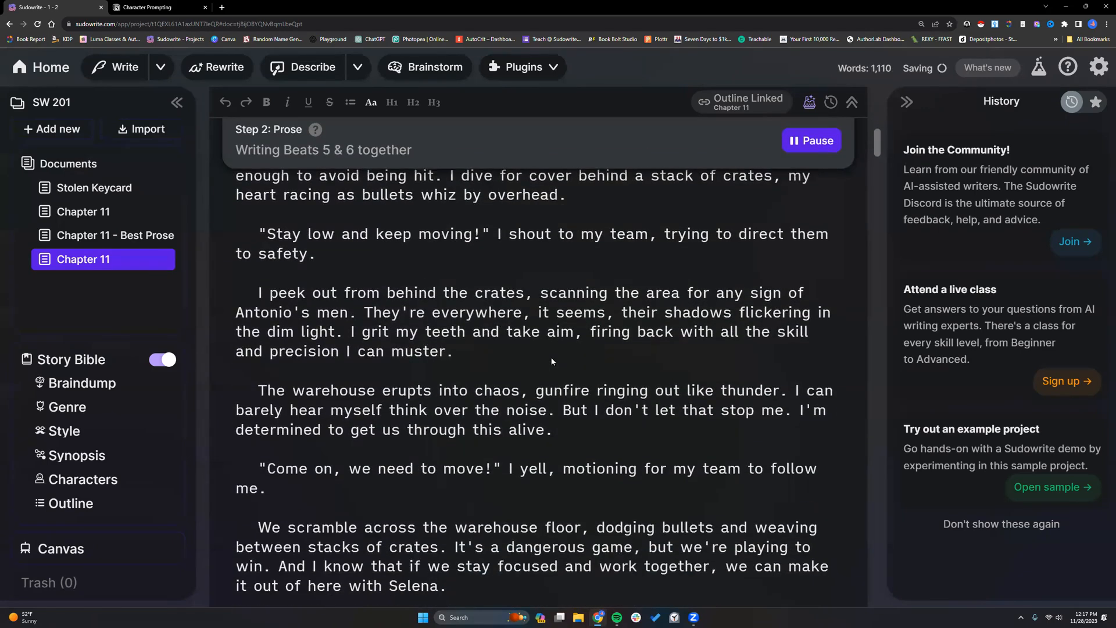
pyautogui.scroll(-1, 553, 361)
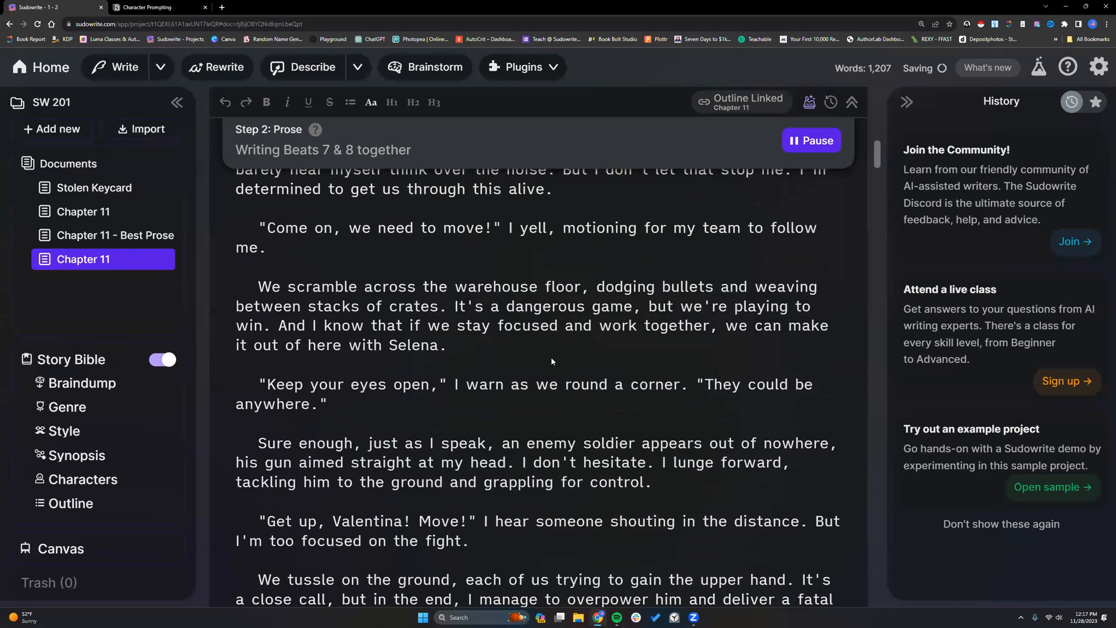
pyautogui.scroll(-1, 552, 361)
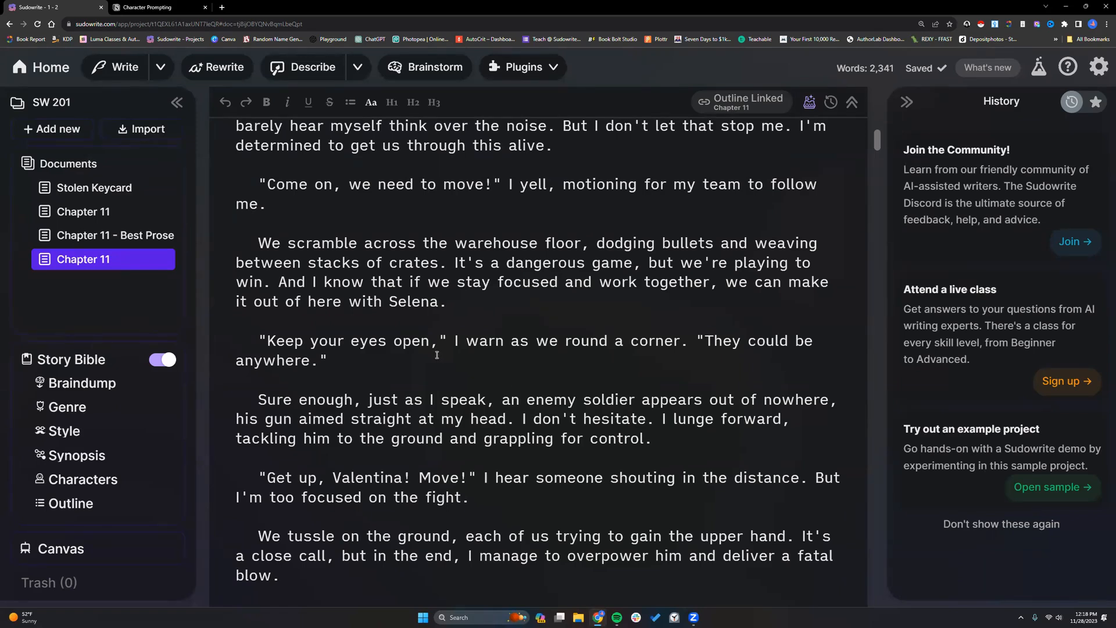
pyautogui.scroll(-1, 437, 355)
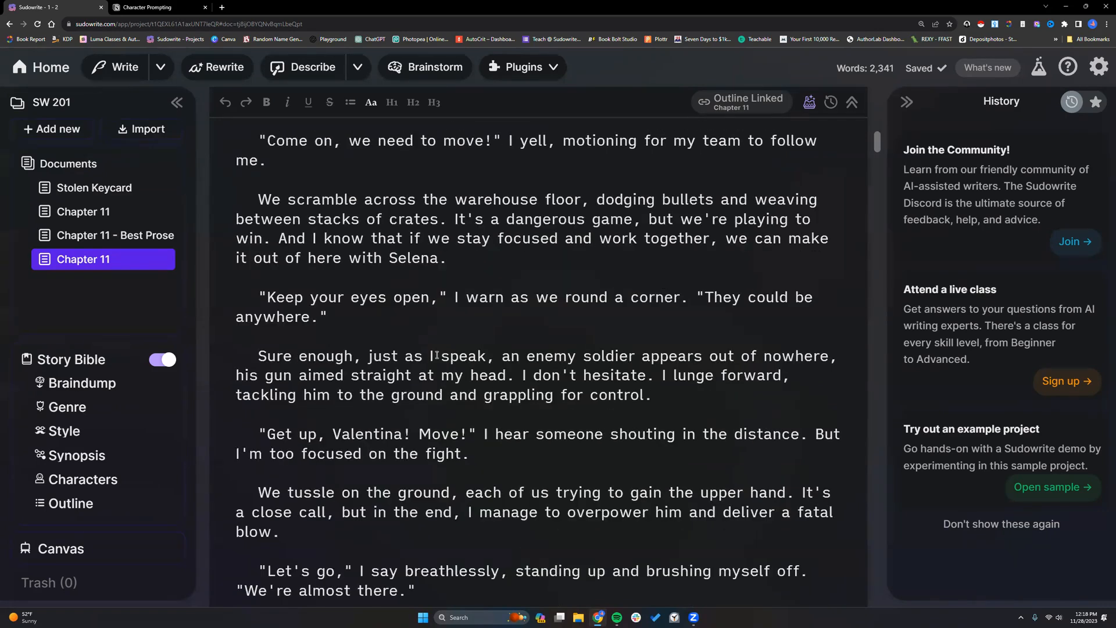
# - Rename the third Chapter 11 document as "Chapter 11 - Fastest"
pyautogui.scroll(10, 437, 356)
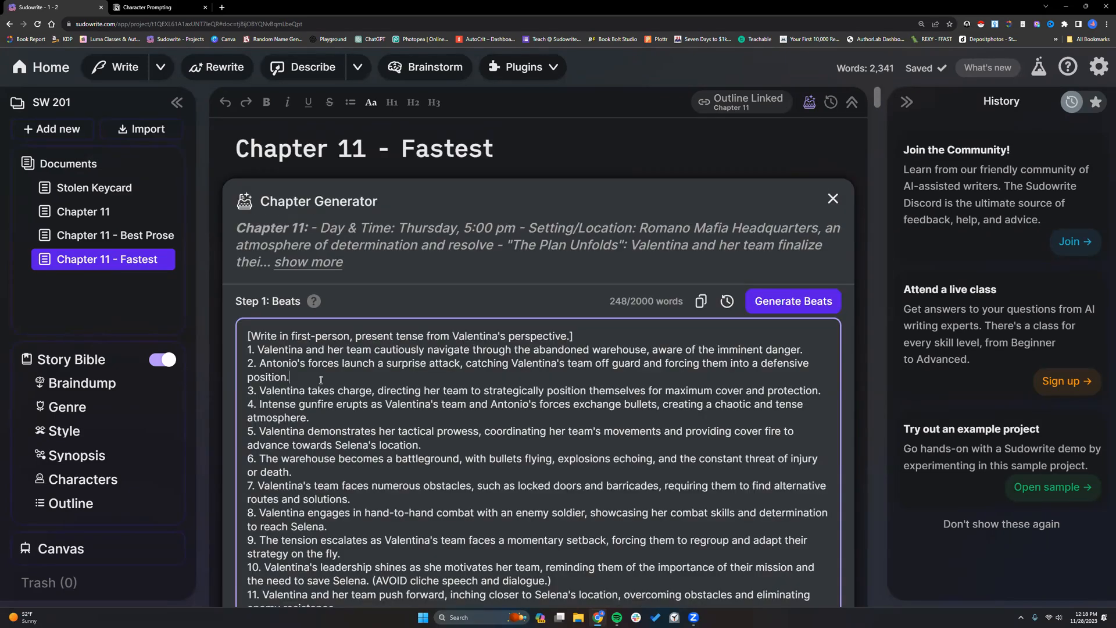
pyautogui.click(154, 8)
pyautogui.click(55, 7)
# - Copy the beats from the Fastest document into a new document linked to the Chapter 11 outline
pyautogui.click(702, 303)
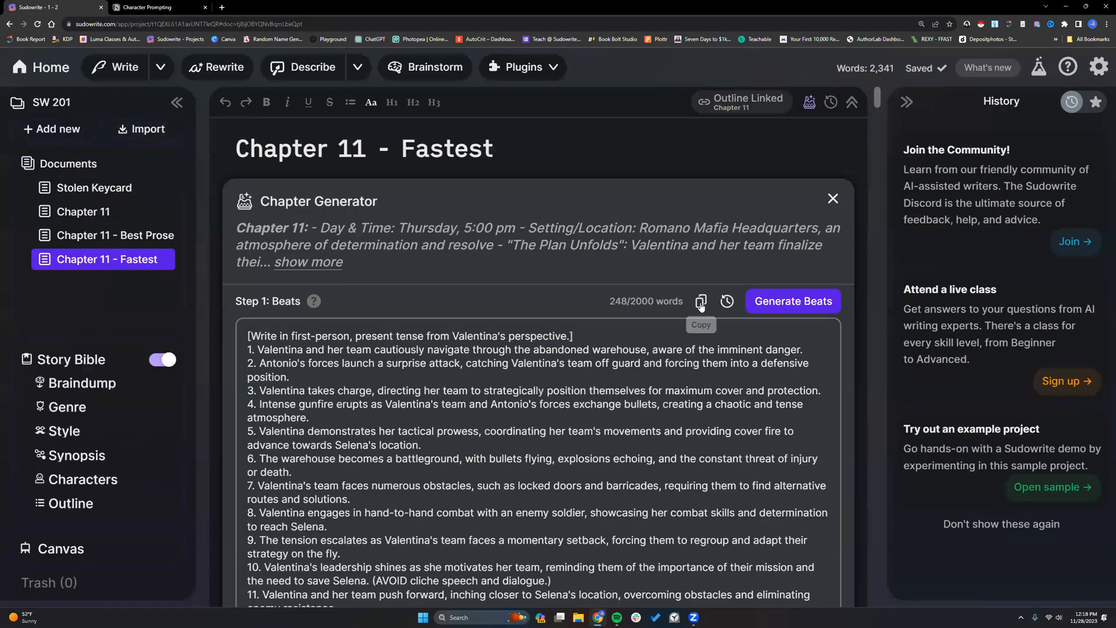
pyautogui.click(59, 129)
pyautogui.click(57, 362)
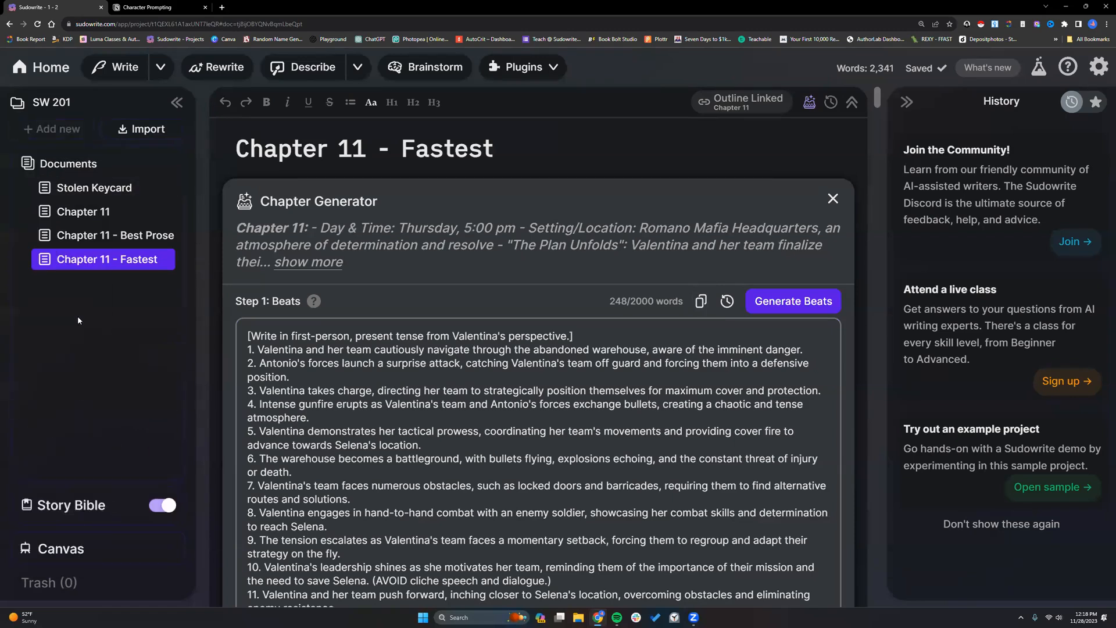
pyautogui.rightClick(386, 341)
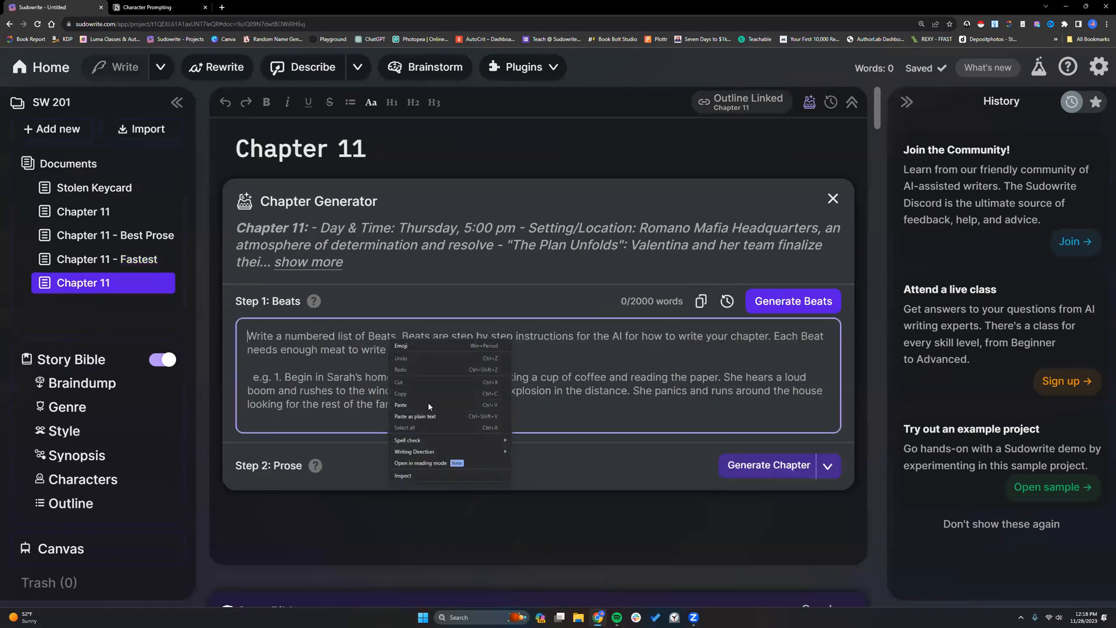
pyautogui.click(401, 406)
# - Rename the new Chapter 11 document as "Chapter 11 - Unfiltered"
pyautogui.click(412, 147)
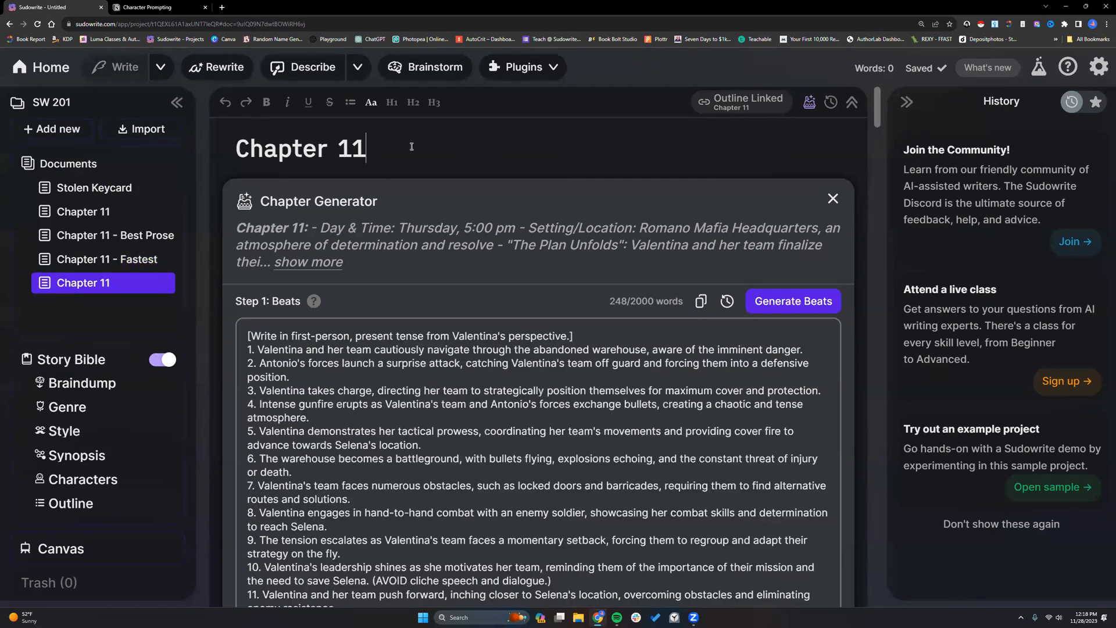
pyautogui.write('- Unfiltered')
pyautogui.click(600, 332)
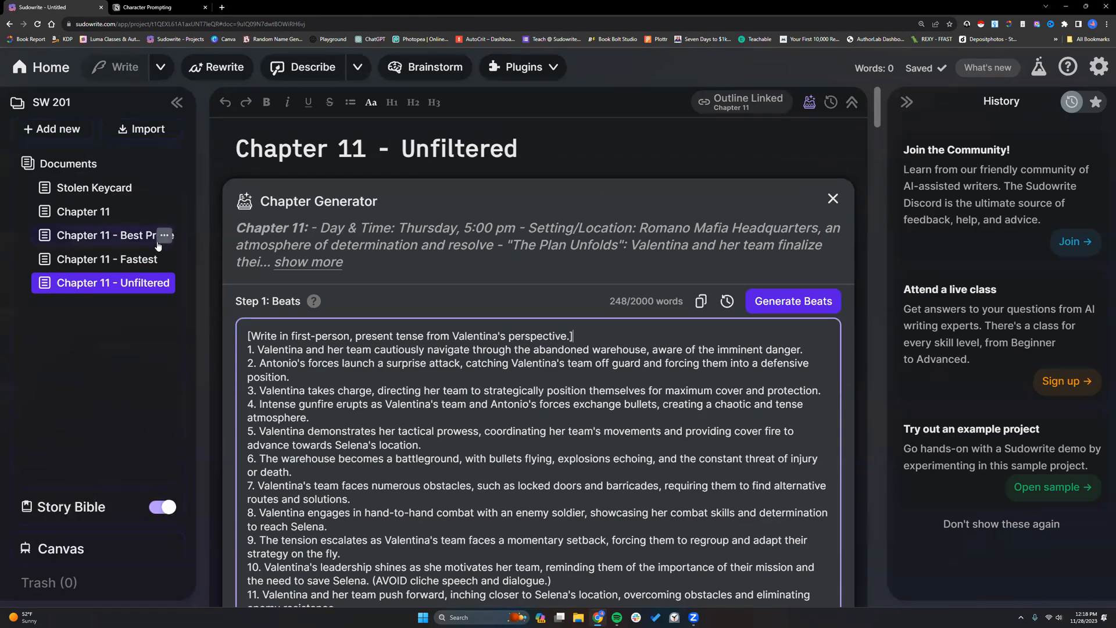
# - Read the Most Accurate prose in the original Chapter 11 document with the History column collapsed
pyautogui.click(129, 219)
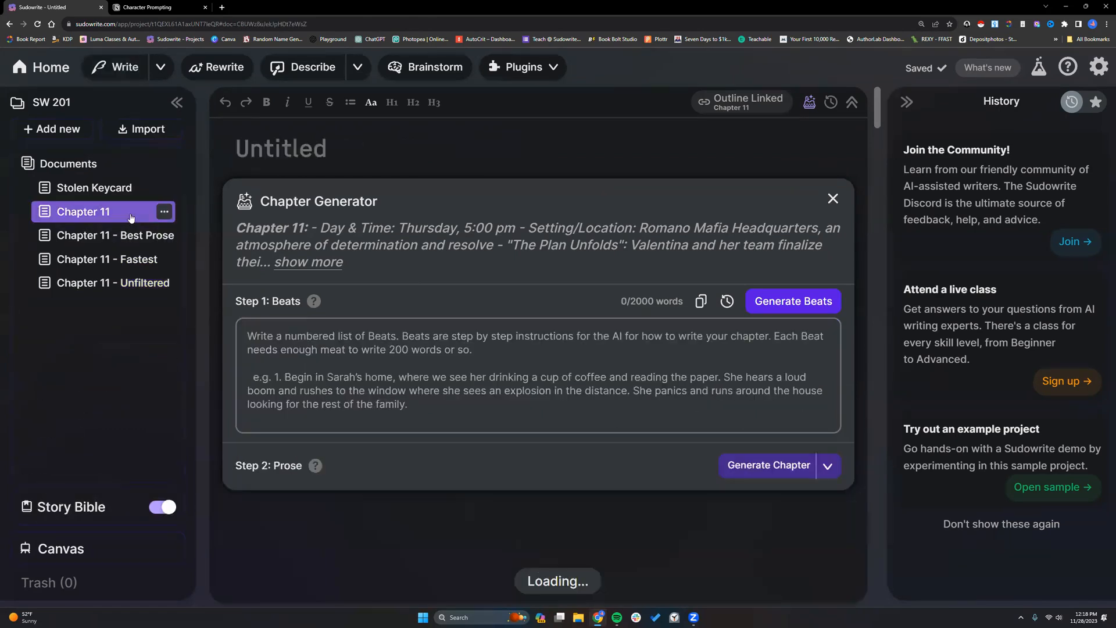
pyautogui.scroll(-4, 377, 410)
pyautogui.scroll(-6, 377, 411)
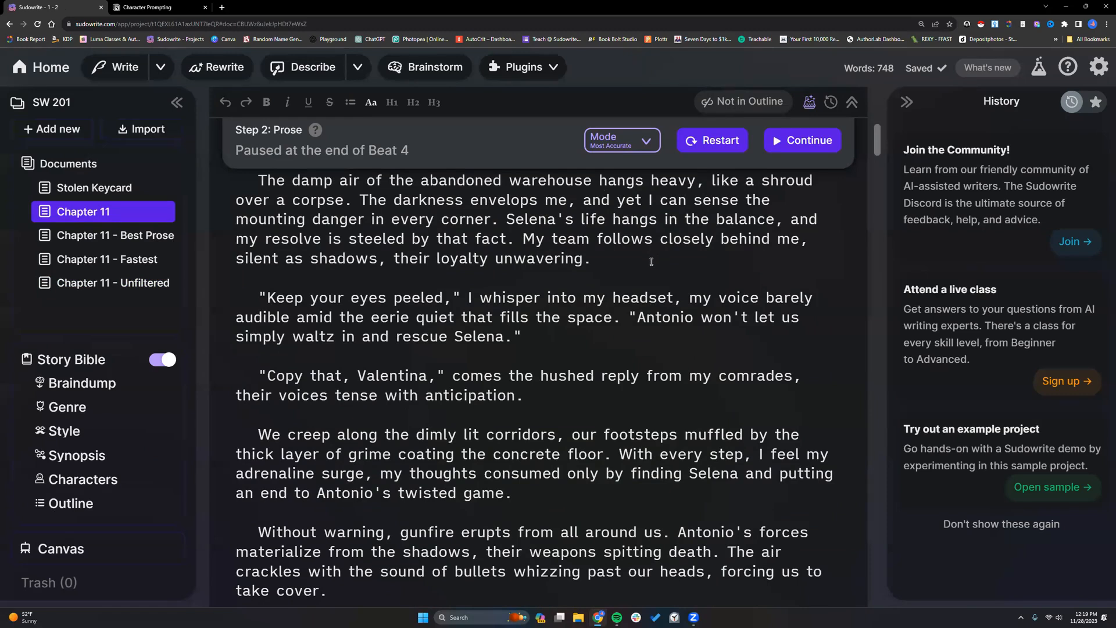
pyautogui.click(907, 102)
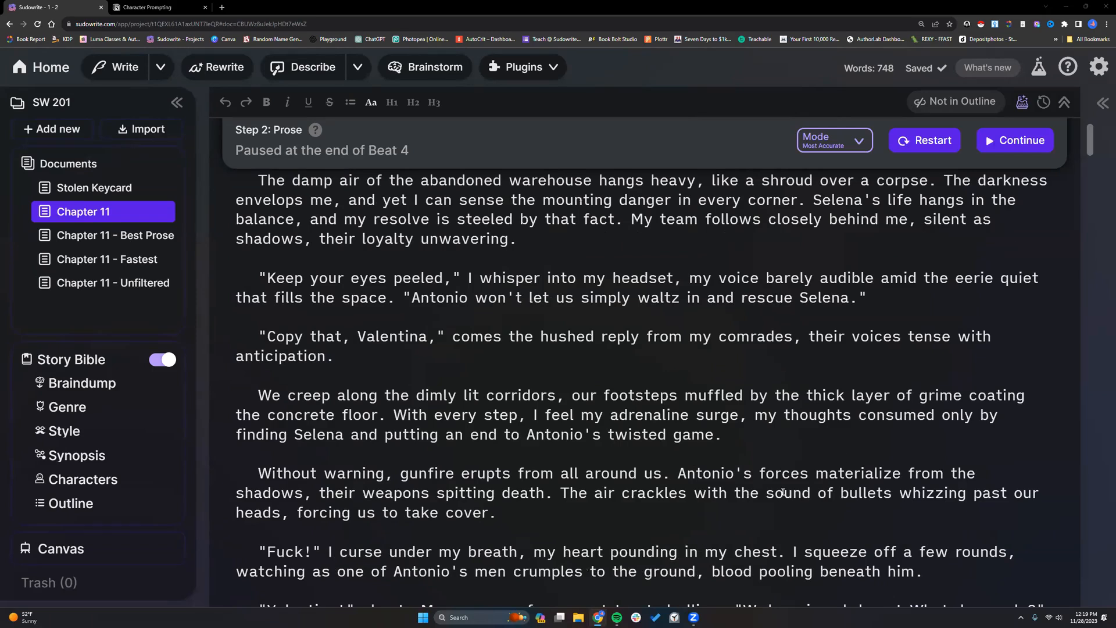
pyautogui.scroll(-1, 769, 486)
pyautogui.scroll(-2, 770, 486)
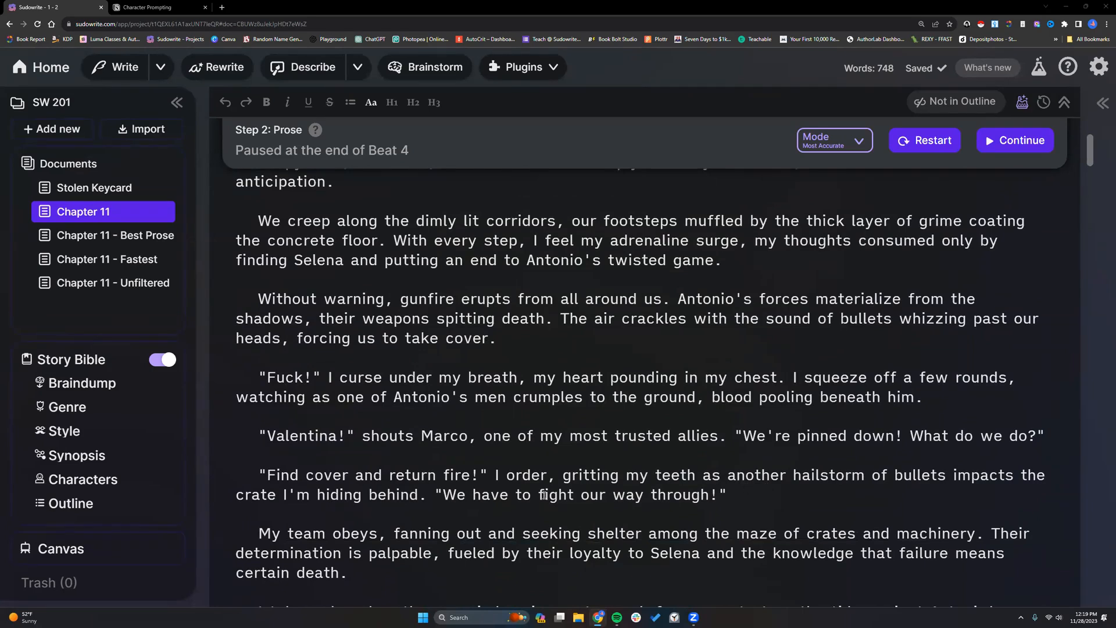
pyautogui.scroll(-3, 515, 504)
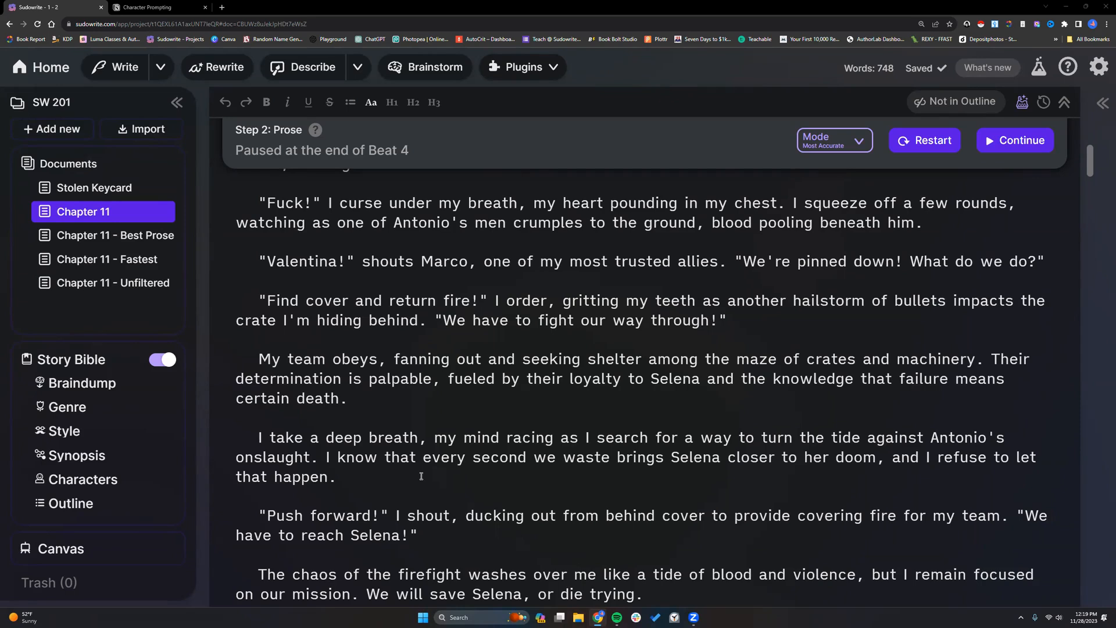
pyautogui.scroll(-2, 421, 476)
pyautogui.scroll(-4, 422, 477)
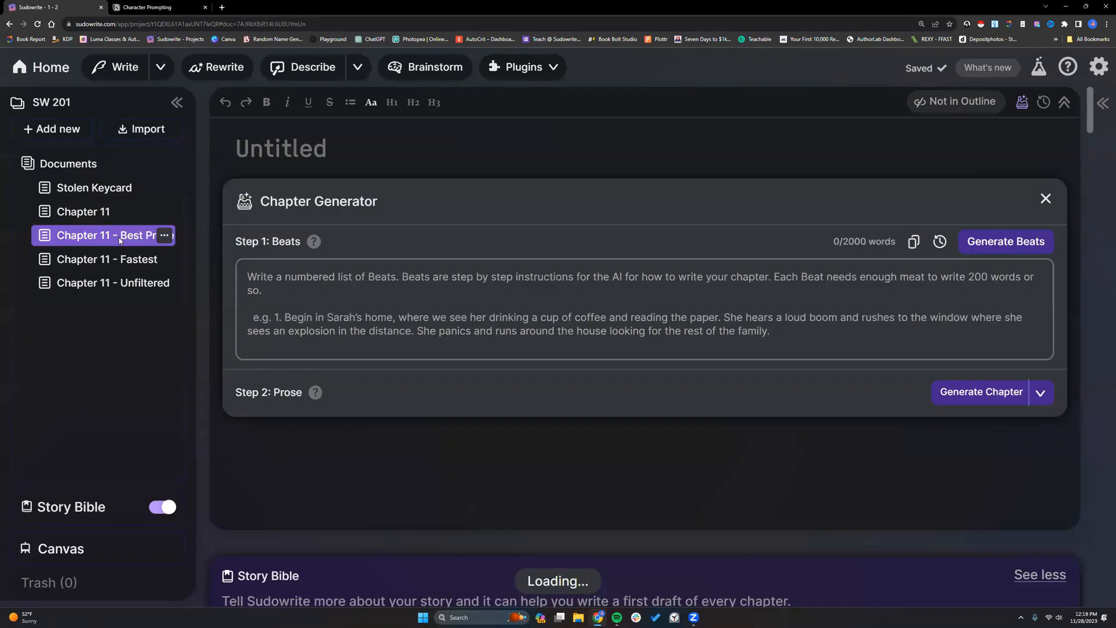
# - Read the generated prose for beats 1 to 4 in the "Chapter 11 - Best Prose" document
pyautogui.scroll(-4, 501, 448)
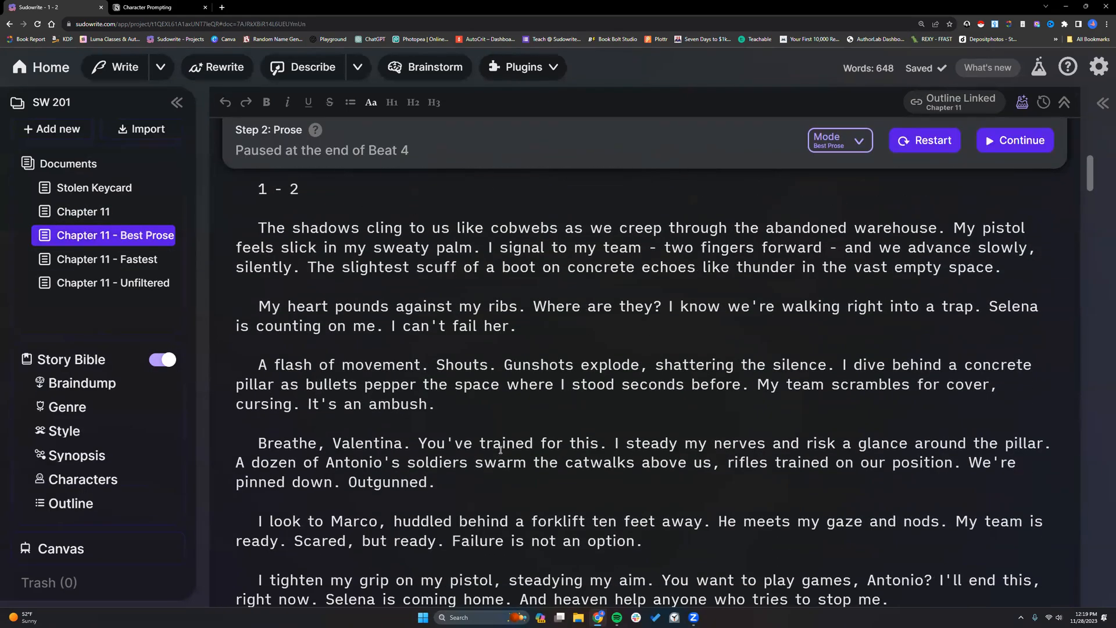
pyautogui.scroll(-1, 501, 450)
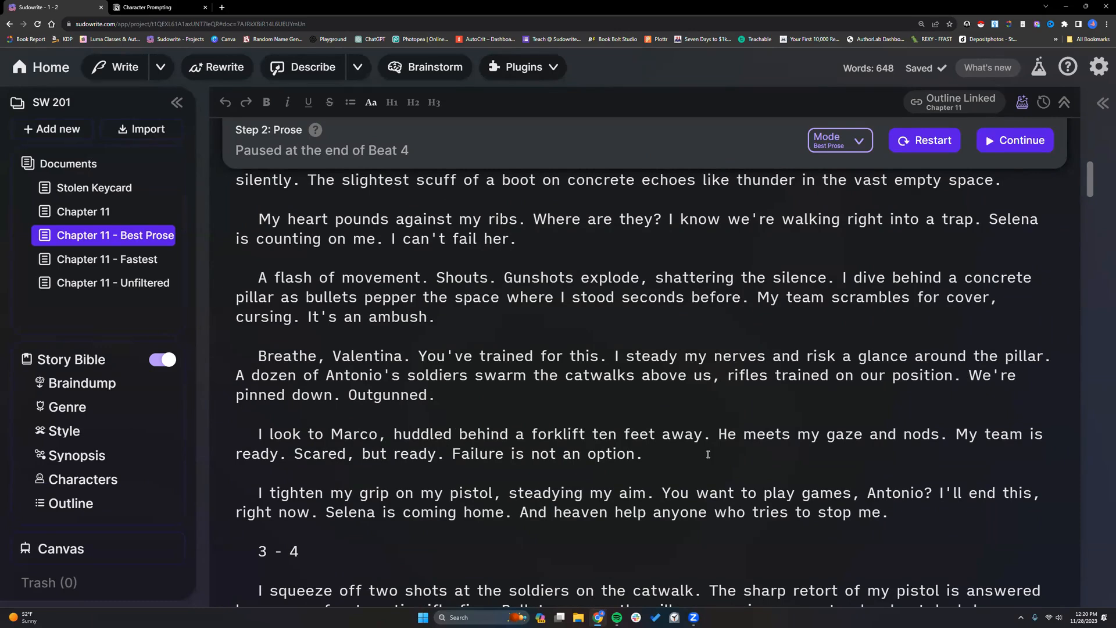
pyautogui.scroll(-2, 708, 454)
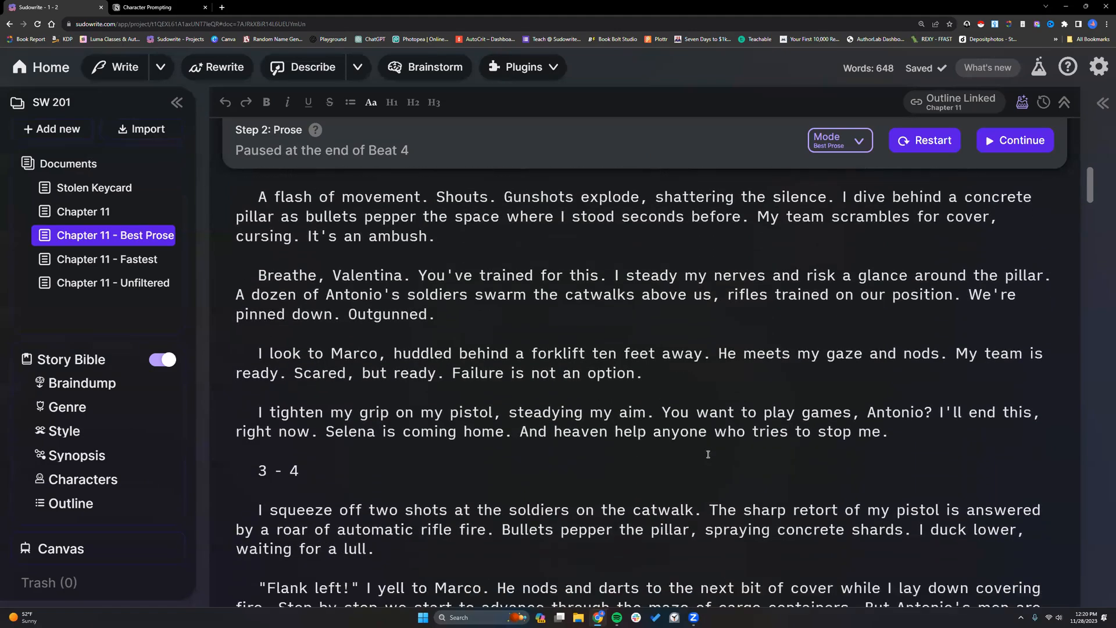
pyautogui.click(273, 318)
pyautogui.moveTo(272, 318); pyautogui.dragTo(923, 339)
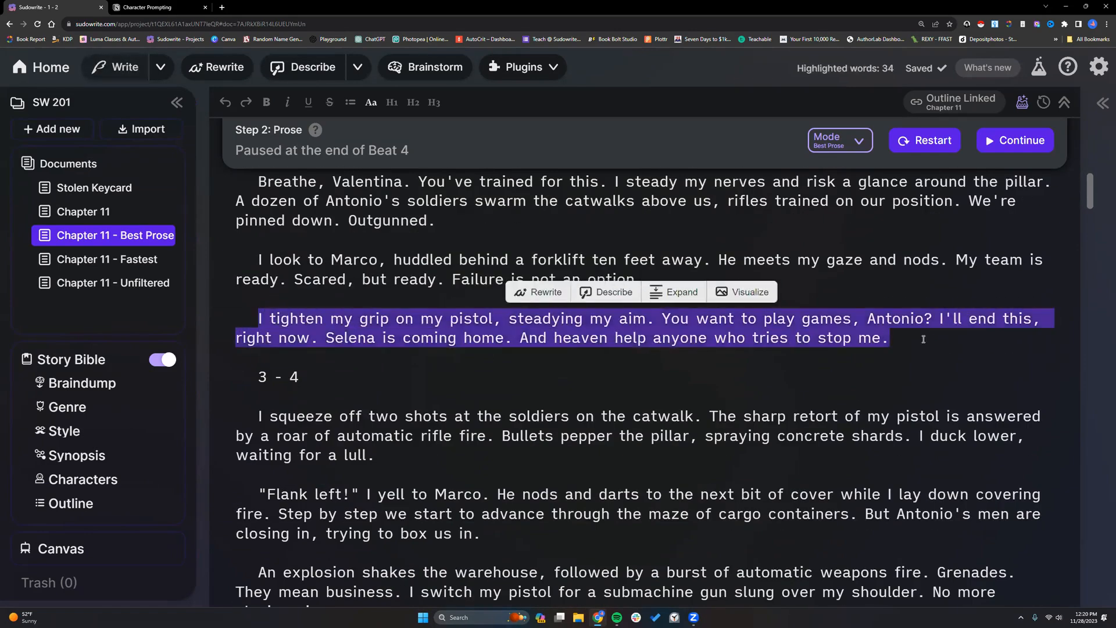
pyautogui.click(910, 346)
pyautogui.scroll(-2, 349, 378)
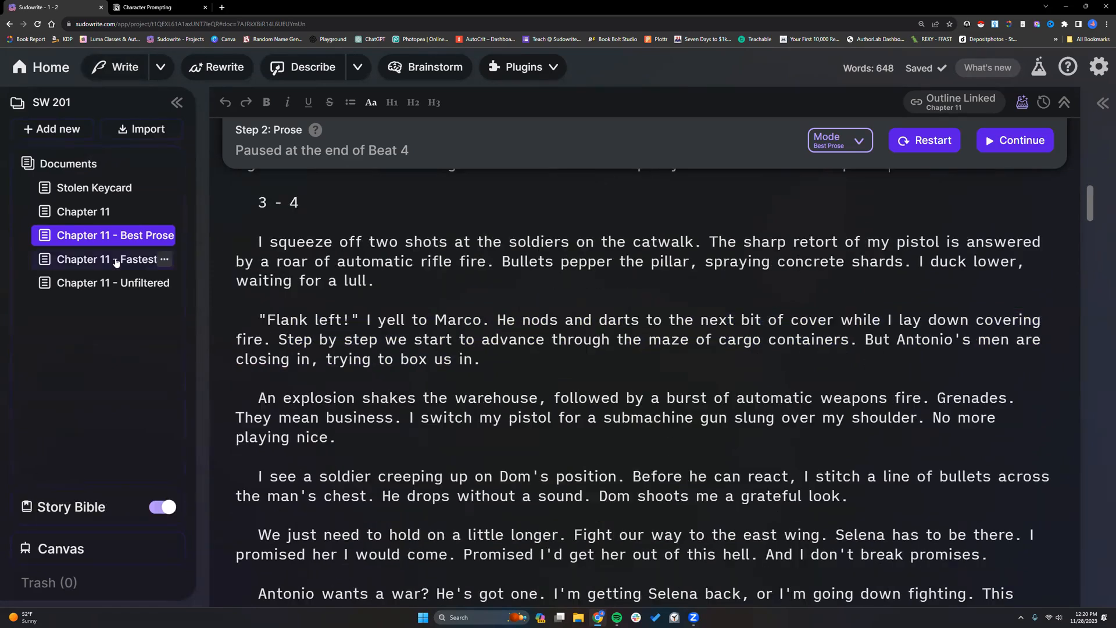
# - Open the "Chapter 11 - Fastest" document and read the prose under beats 1 - 2
pyautogui.click(117, 261)
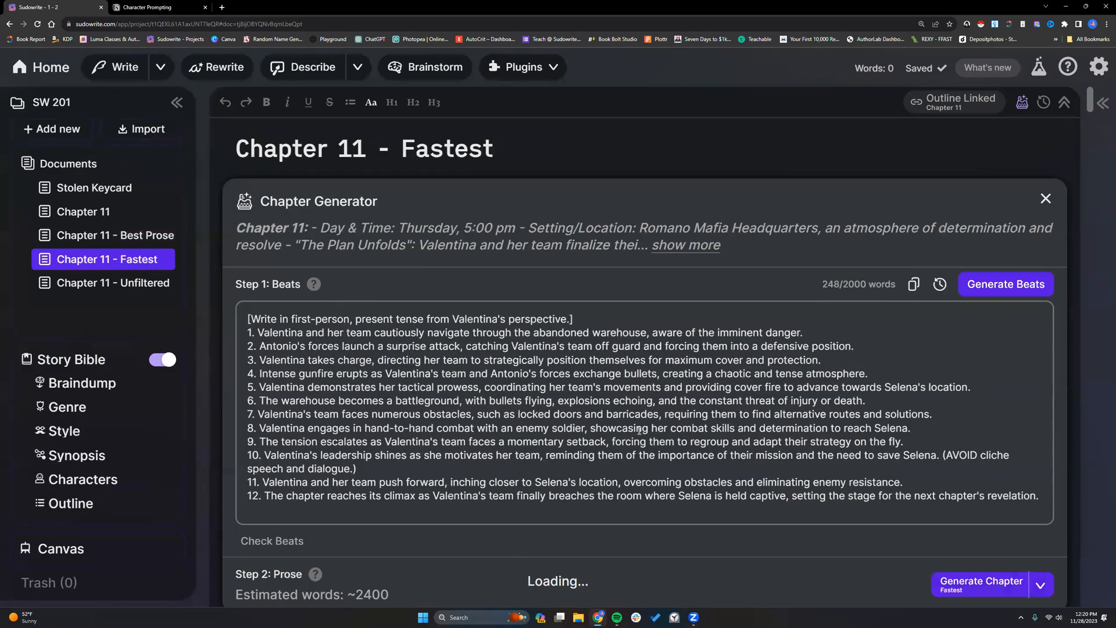
pyautogui.scroll(-7, 641, 434)
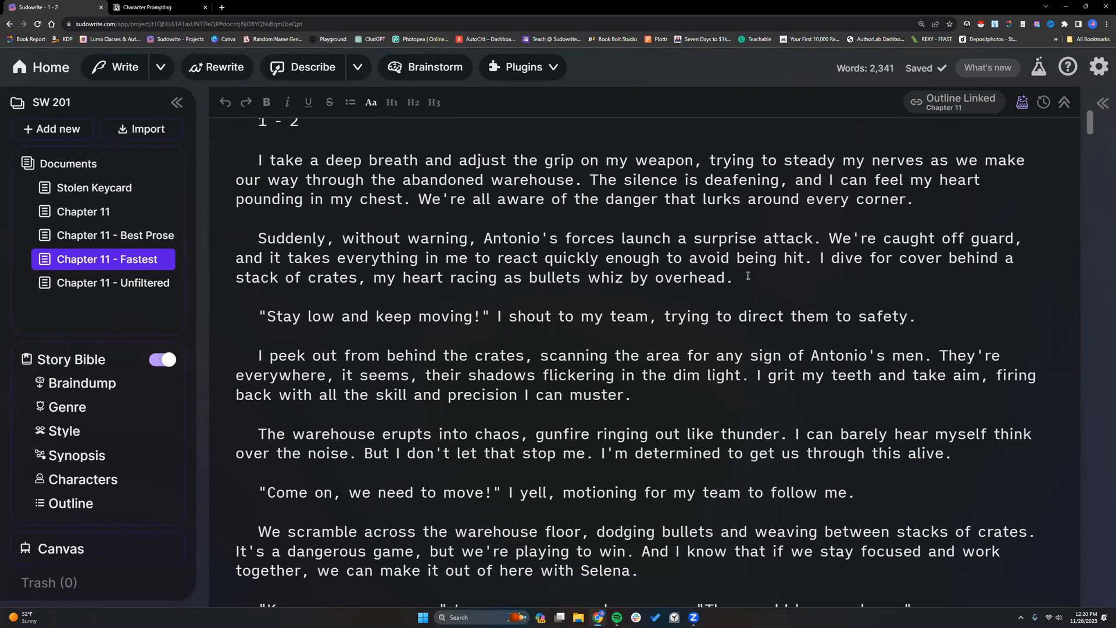
pyautogui.scroll(-6, 748, 275)
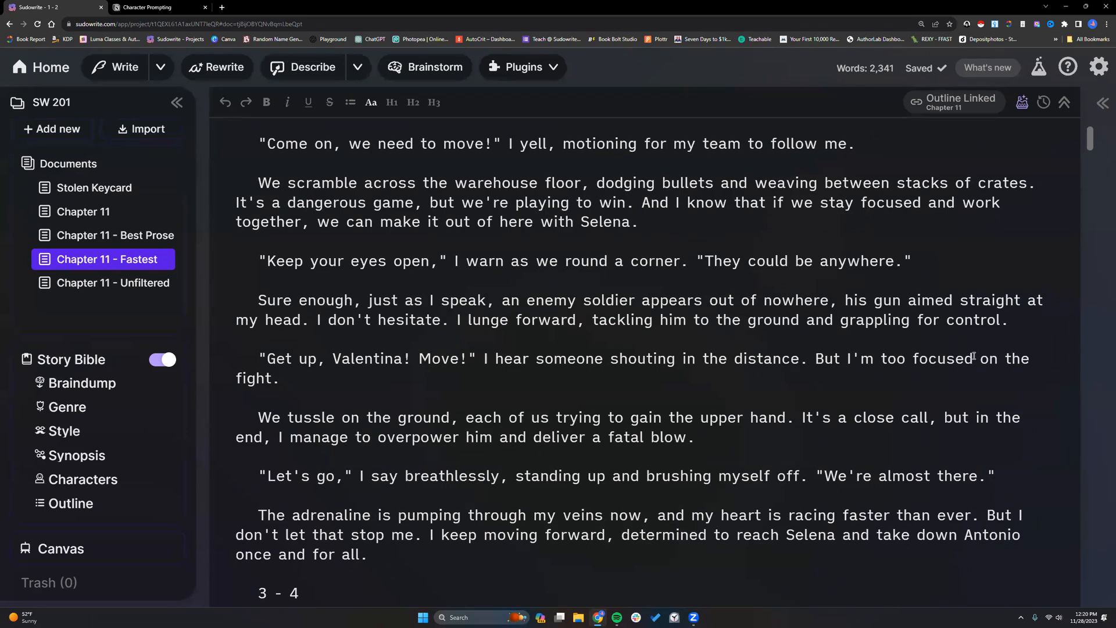
pyautogui.scroll(1, 973, 354)
pyautogui.scroll(3, 634, 326)
pyautogui.scroll(4, 635, 326)
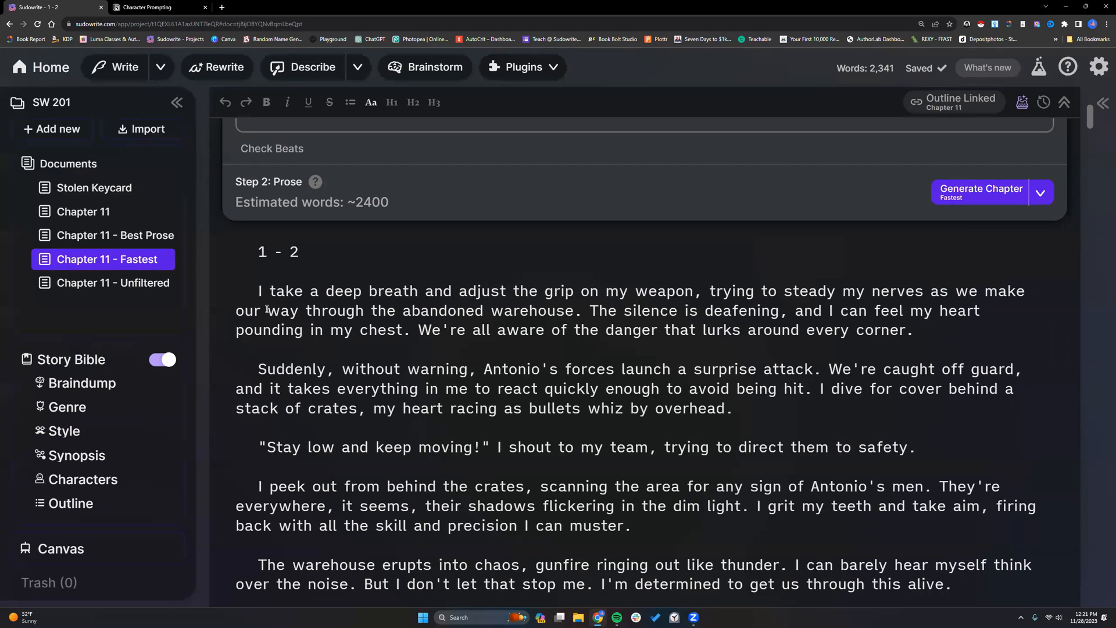
pyautogui.click(260, 291)
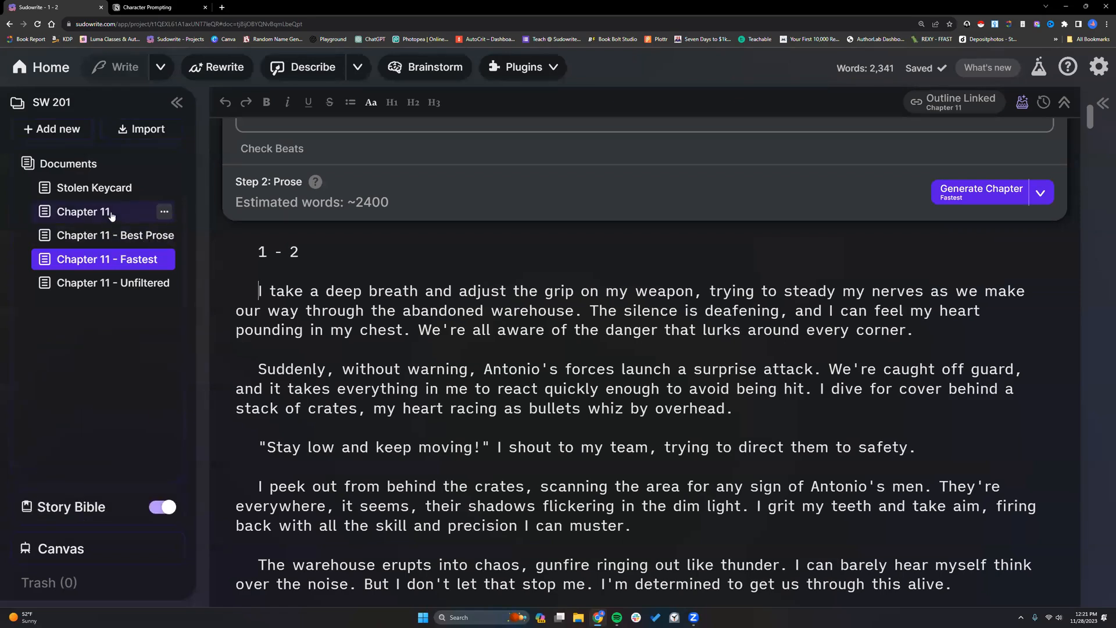
# - Return to the original Chapter 11 document and review its paused beat position and the Most Accurate prose down to the end
pyautogui.click(87, 211)
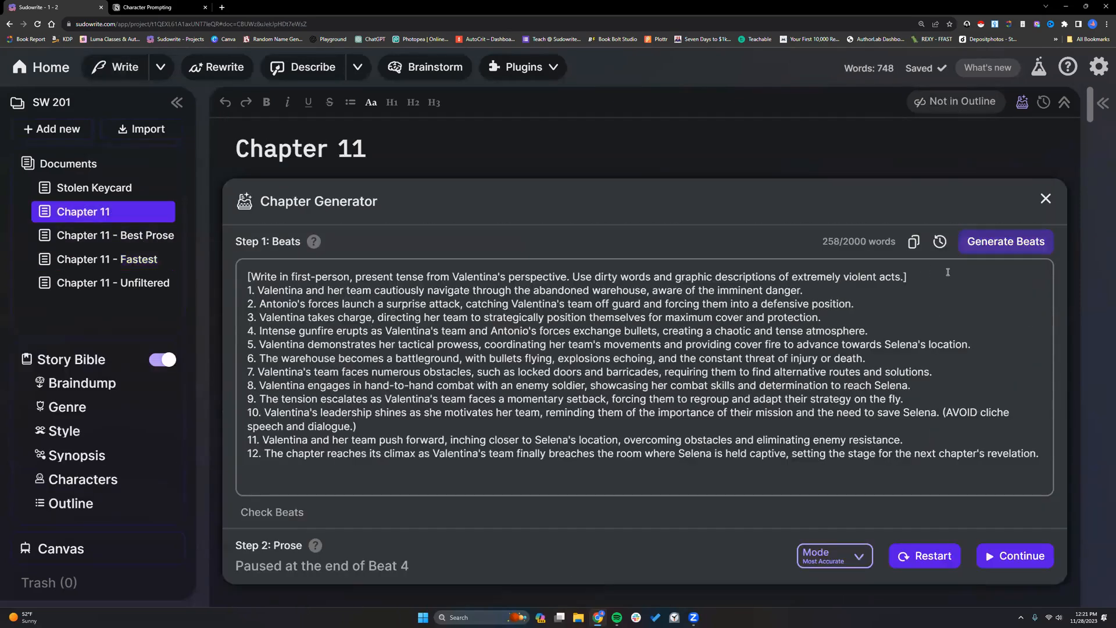
pyautogui.scroll(-2, 767, 432)
pyautogui.scroll(3, 327, 292)
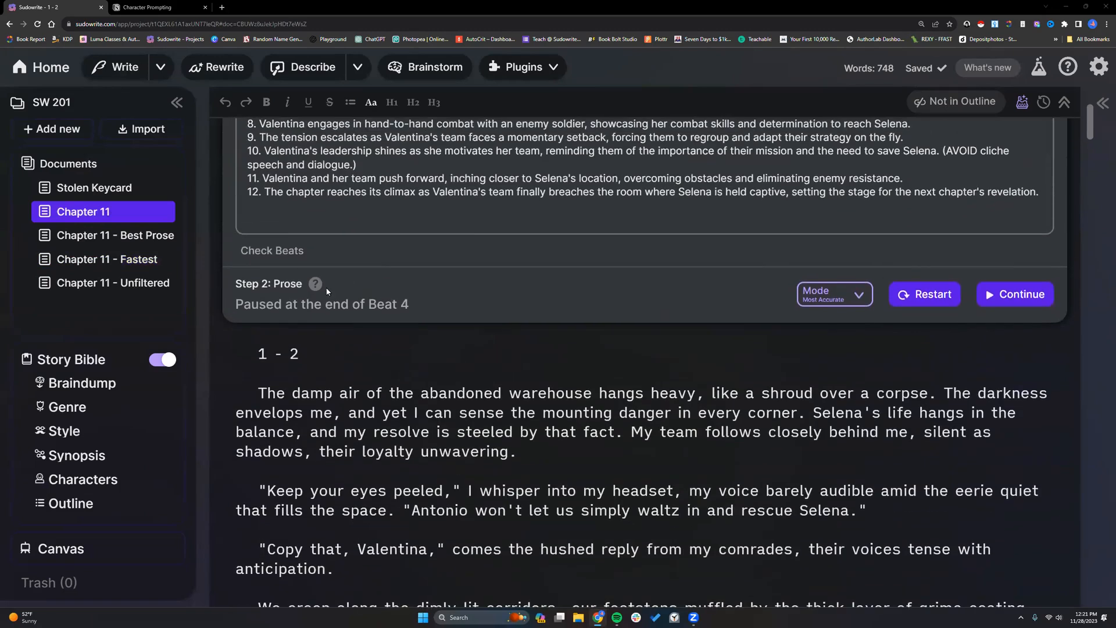
pyautogui.moveTo(238, 304); pyautogui.dragTo(423, 305)
pyautogui.scroll(3, 423, 305)
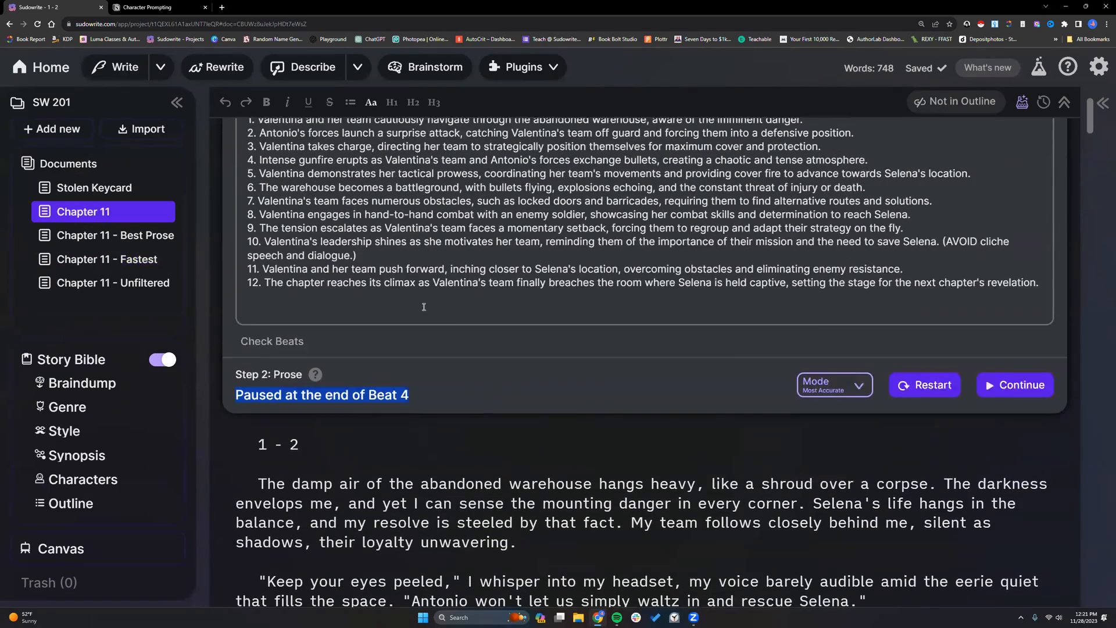
pyautogui.scroll(-10, 406, 302)
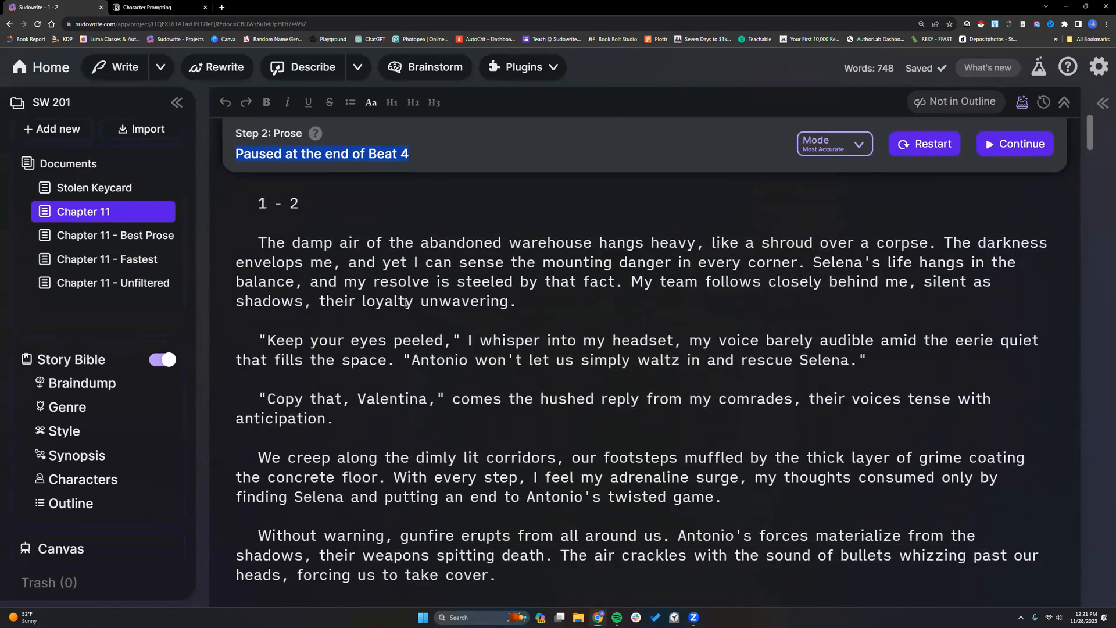
pyautogui.scroll(-10, 405, 302)
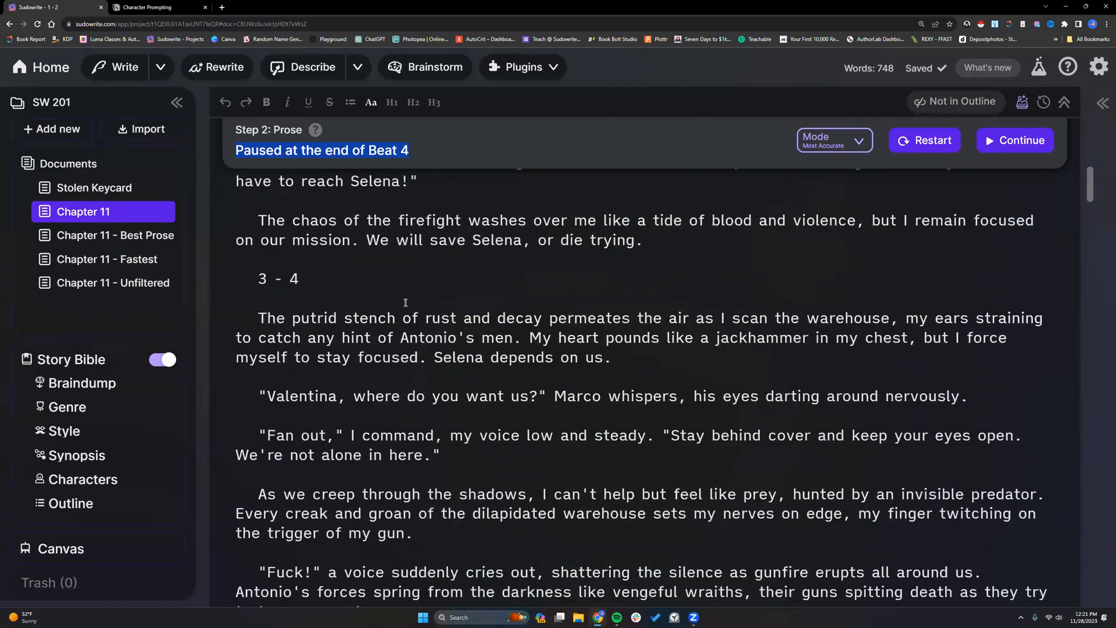
pyautogui.scroll(-10, 405, 302)
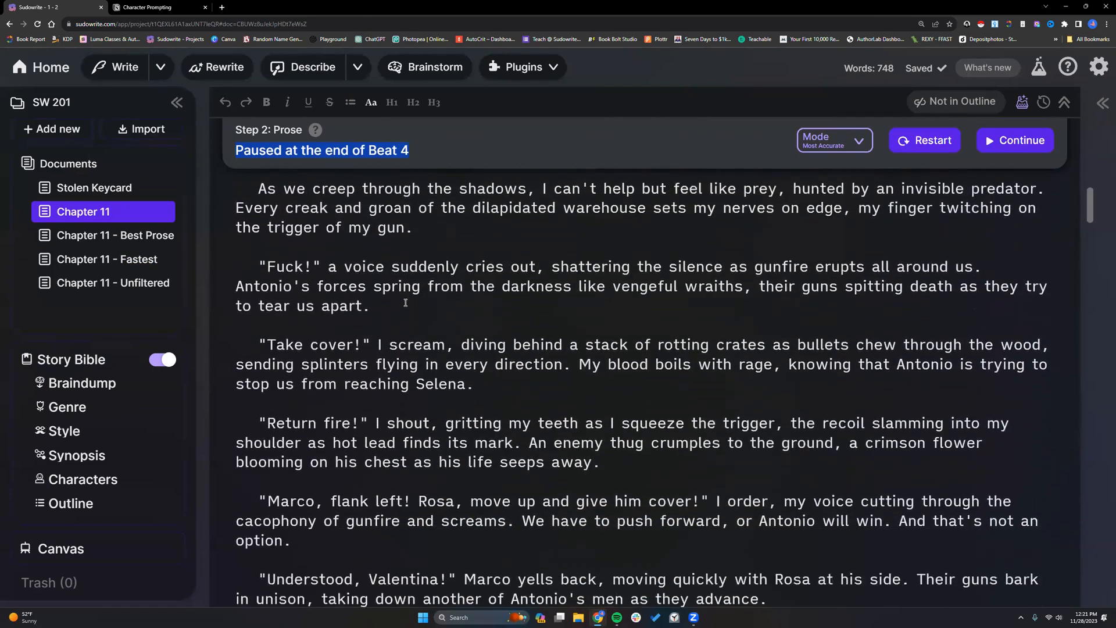
# - Delete the closing paragraph of the Chapter 11 prose, starting with "As we fight our way through the warehouse"
pyautogui.click(427, 431)
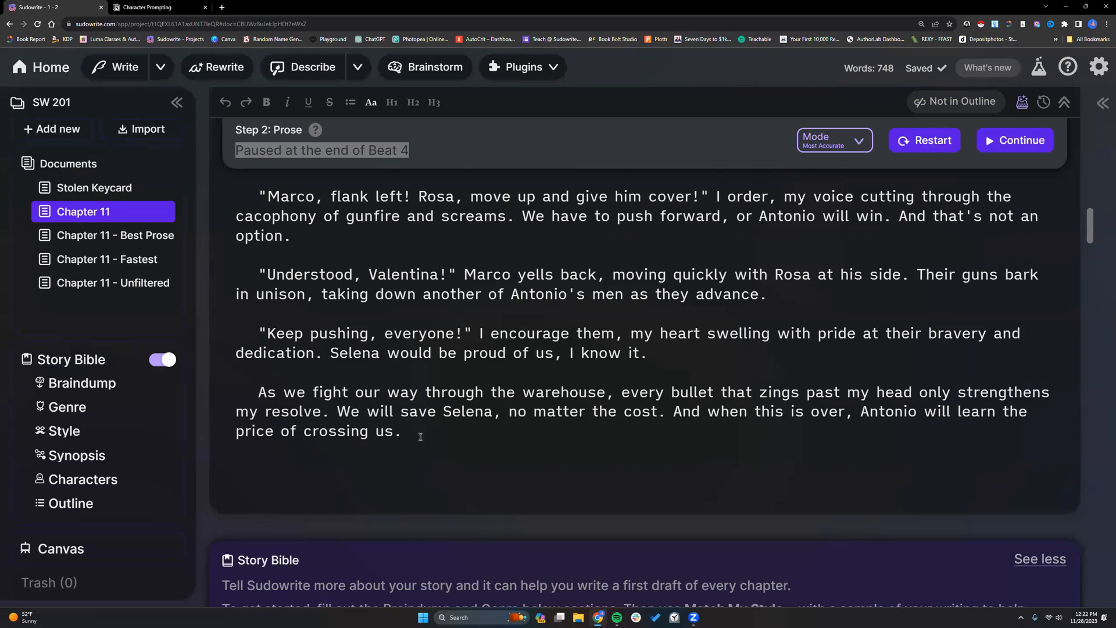
pyautogui.scroll(2, 420, 437)
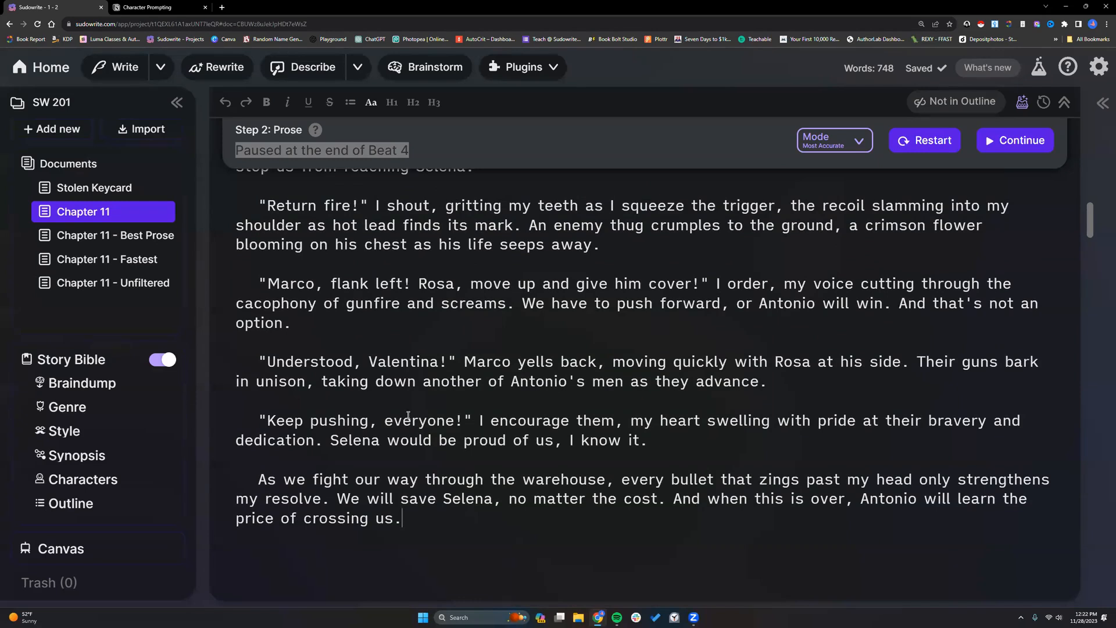
pyautogui.moveTo(411, 521); pyautogui.dragTo(254, 352)
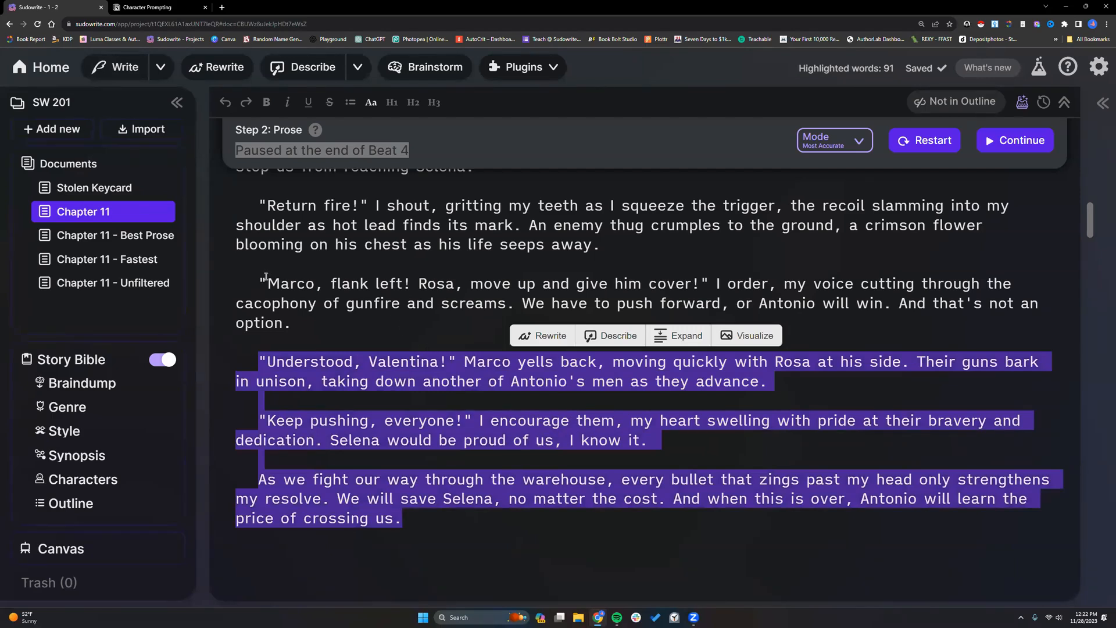
pyautogui.click(266, 277)
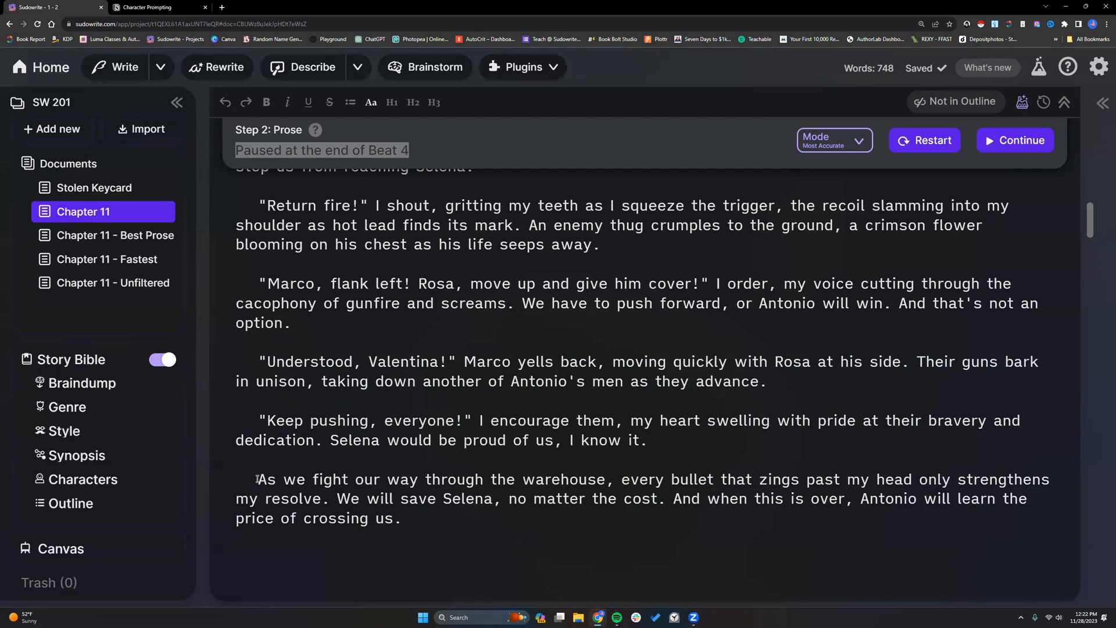
pyautogui.moveTo(258, 478); pyautogui.dragTo(442, 557)
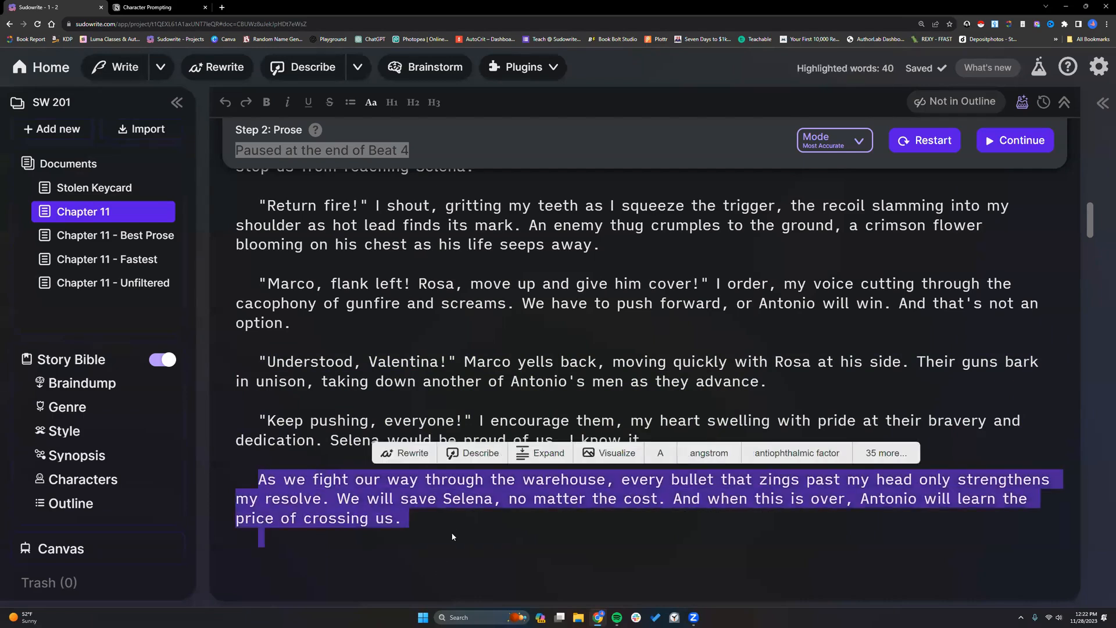
pyautogui.press('BackSpace')
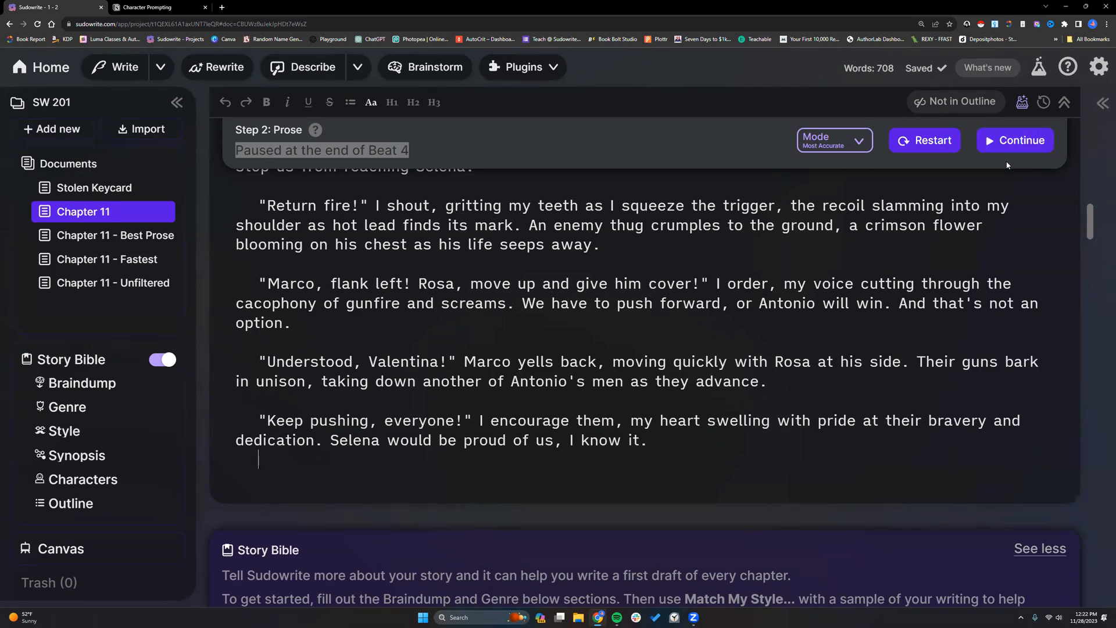
# - Switch the prose mode to Best Prose and continue generating Chapter 11 from the paused beat
pyautogui.click(861, 144)
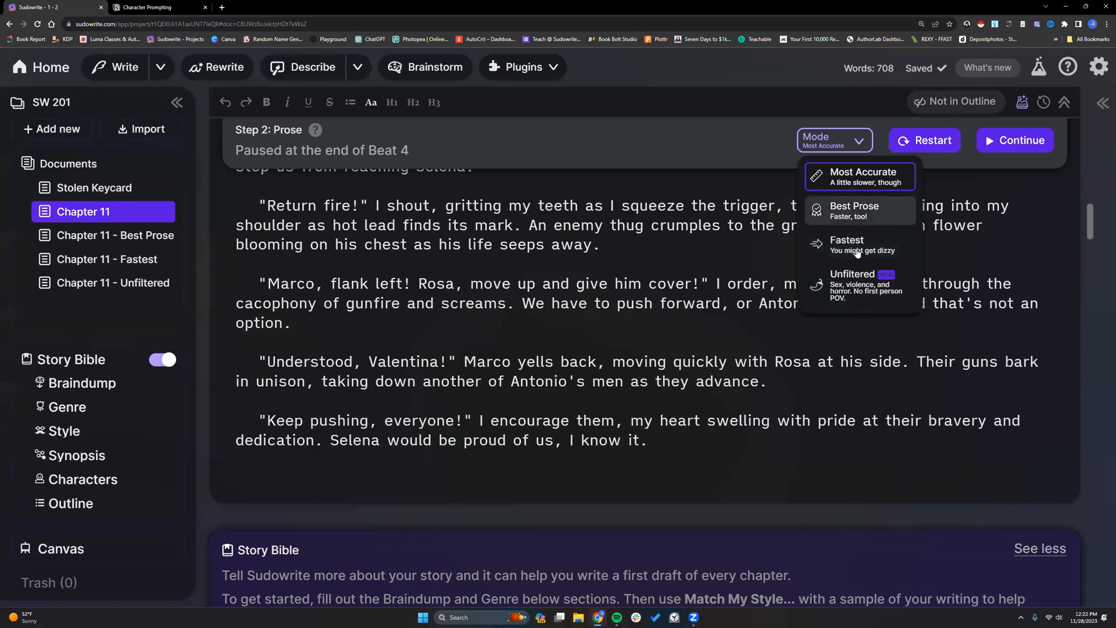
pyautogui.click(866, 210)
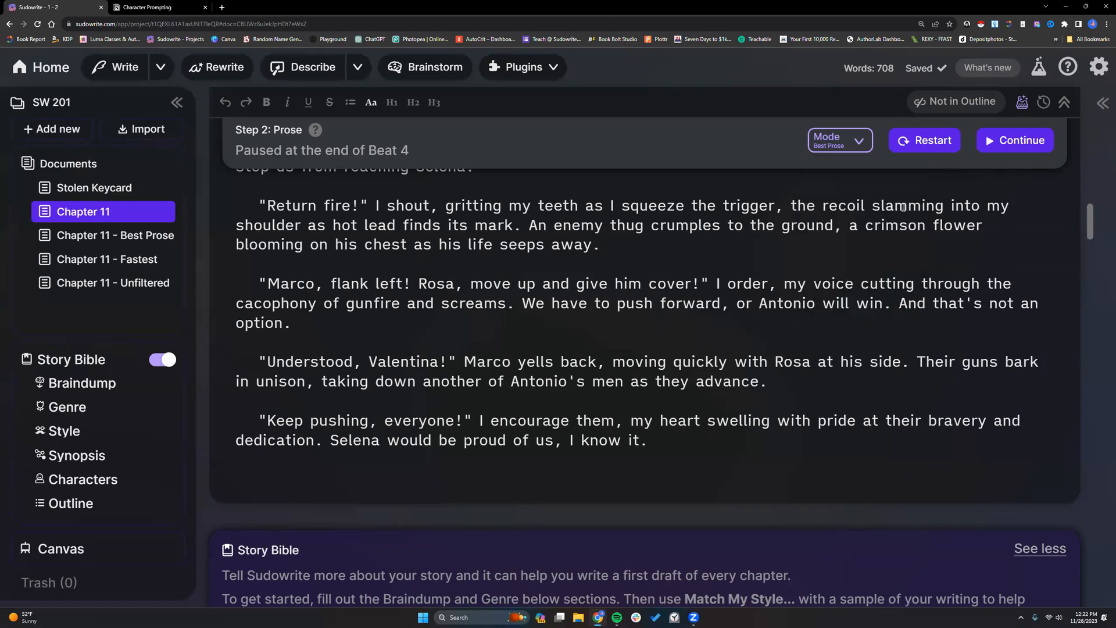
pyautogui.click(1011, 145)
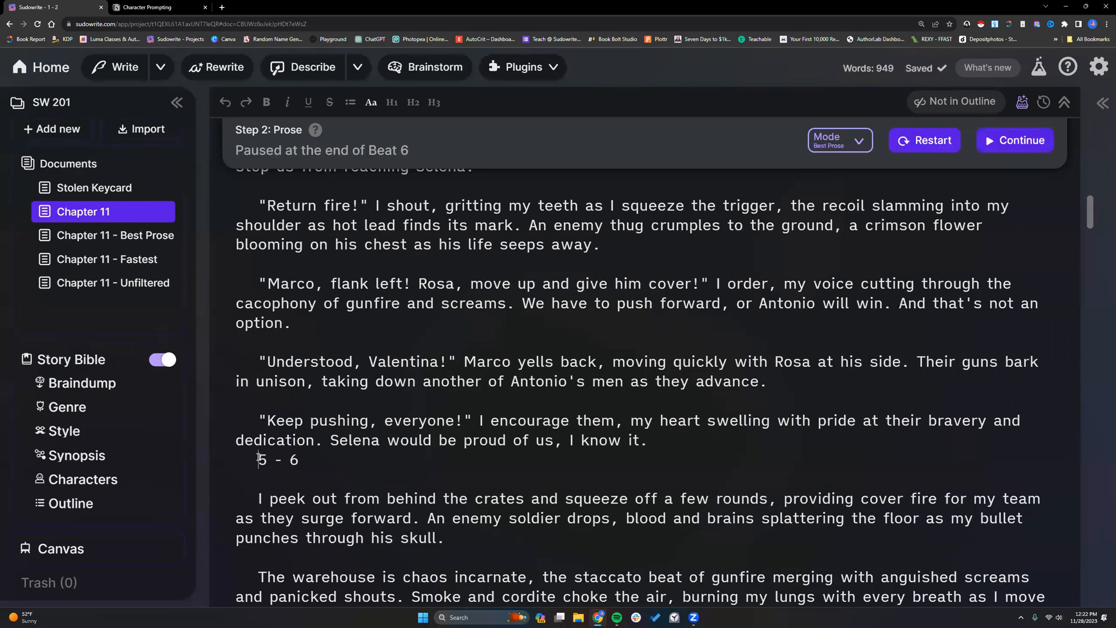
# - Review the new Best Prose section for beats 5 - 6, from its beat marker to the end of the text
pyautogui.moveTo(258, 460); pyautogui.dragTo(300, 460)
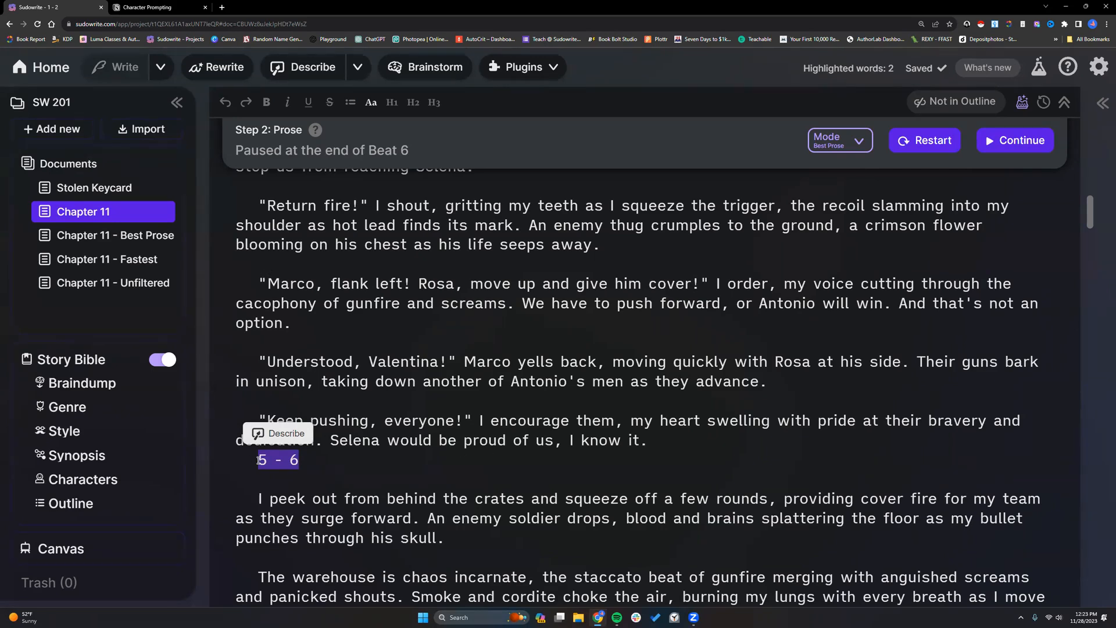
pyautogui.click(332, 465)
pyautogui.scroll(-1, 331, 466)
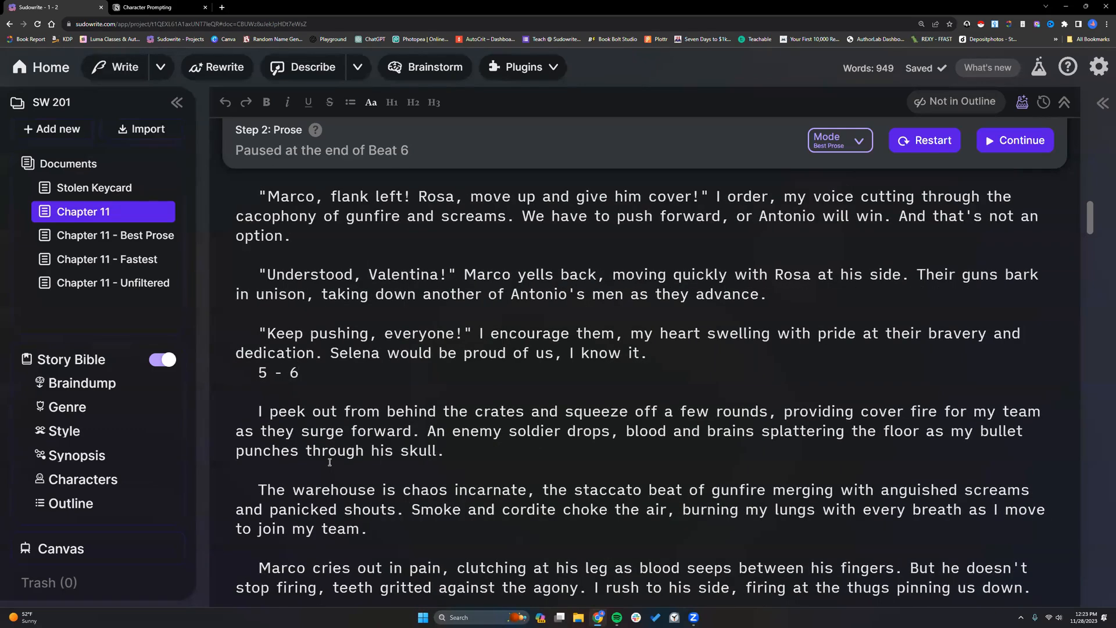
pyautogui.scroll(-1, 329, 462)
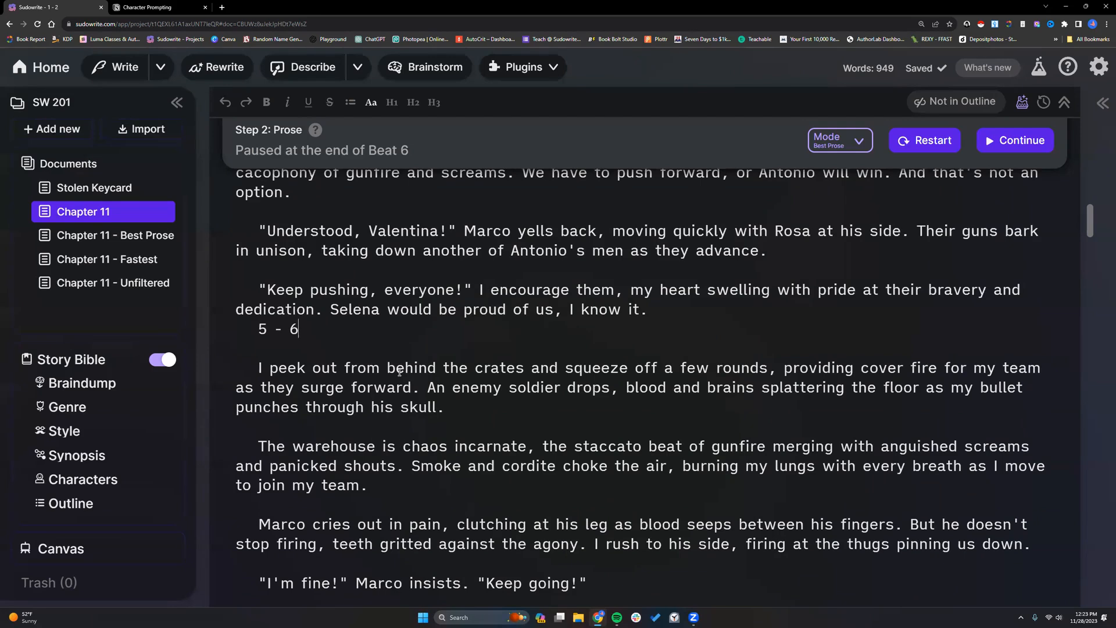
pyautogui.scroll(-7, 399, 372)
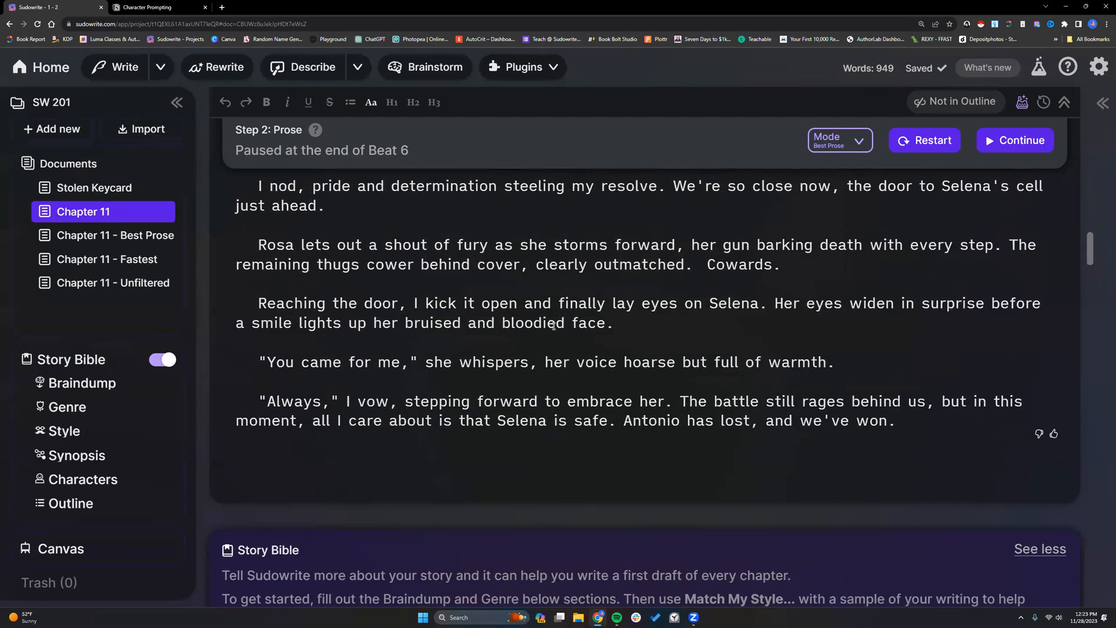
# - Continue the chapter in Unfiltered mode and pause the generation after beats 7 and 8
pyautogui.click(863, 141)
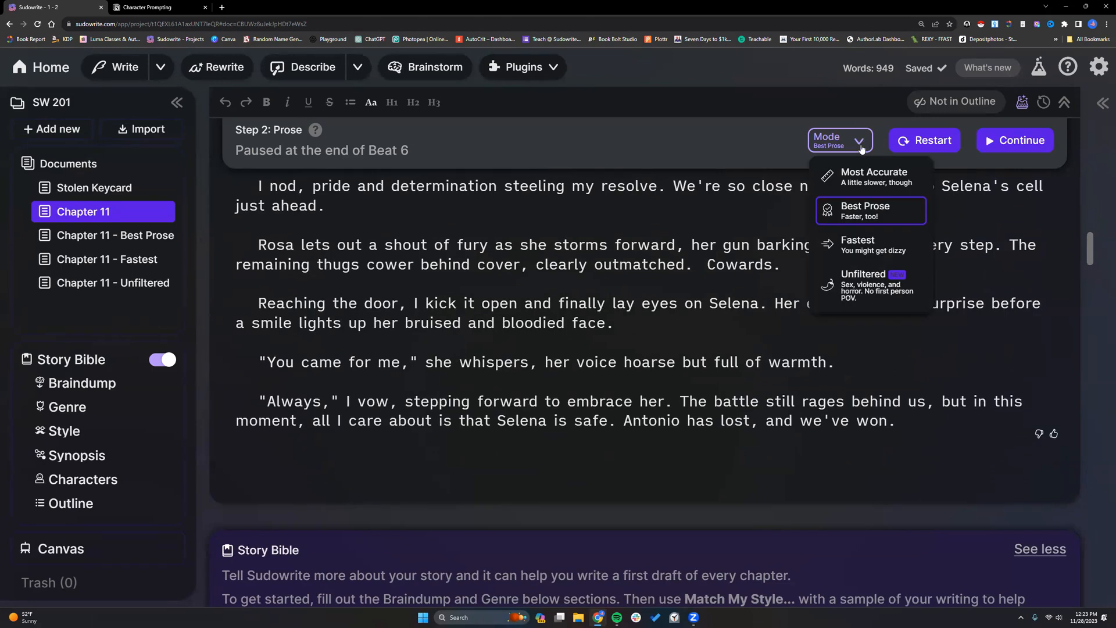
pyautogui.click(864, 275)
pyautogui.click(1023, 145)
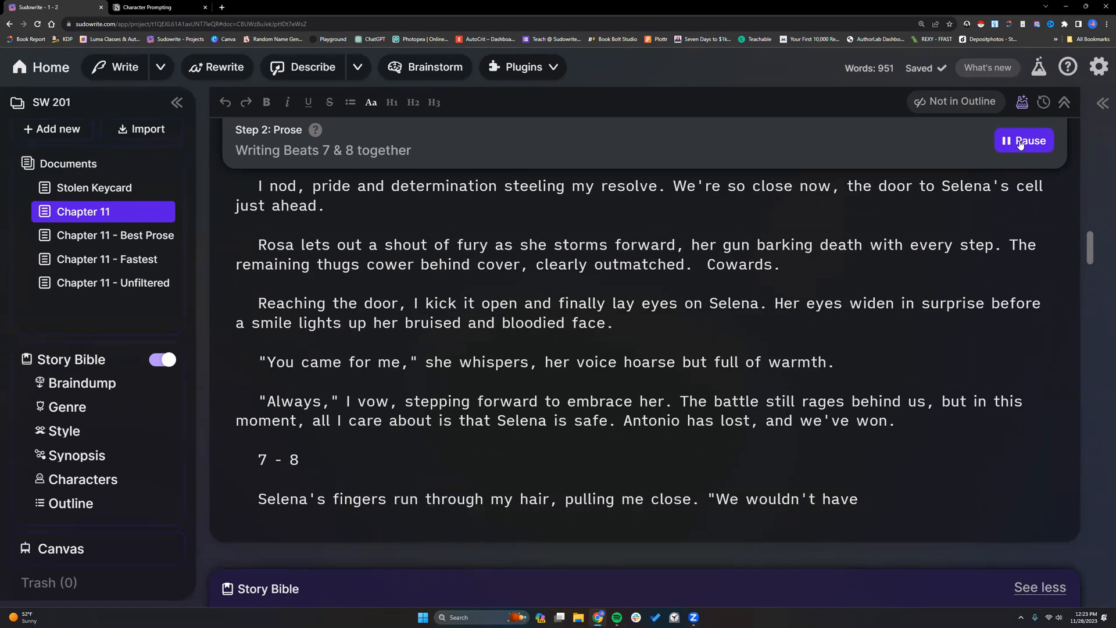
pyautogui.click(1020, 142)
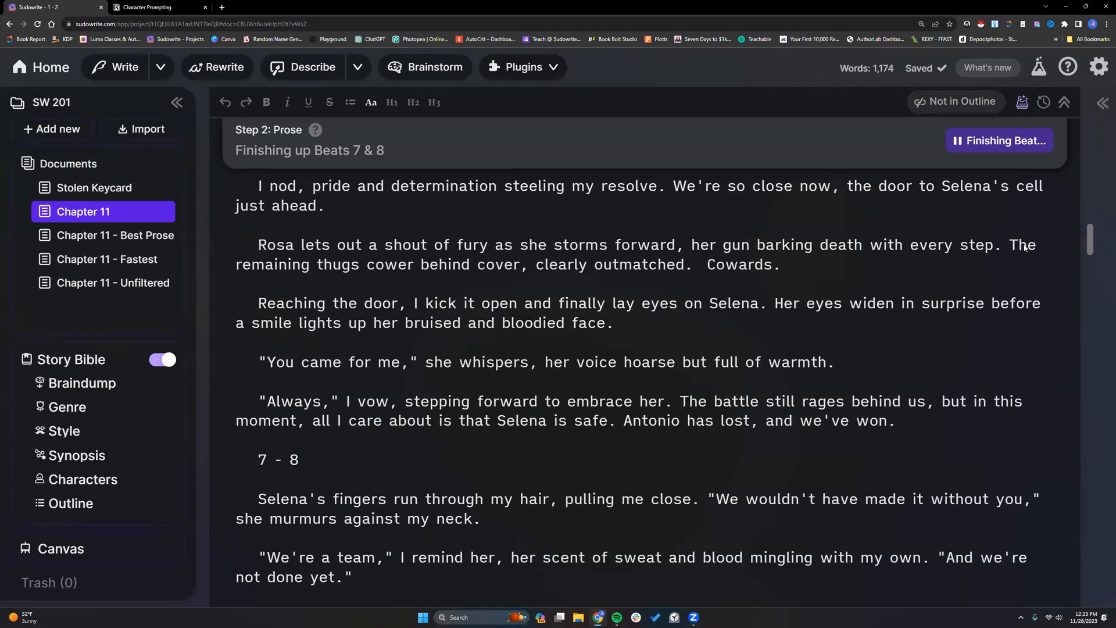
# - Open the "Chapter 11 - Unfiltered" document and set its chapter generation mode to Unfiltered
pyautogui.click(100, 283)
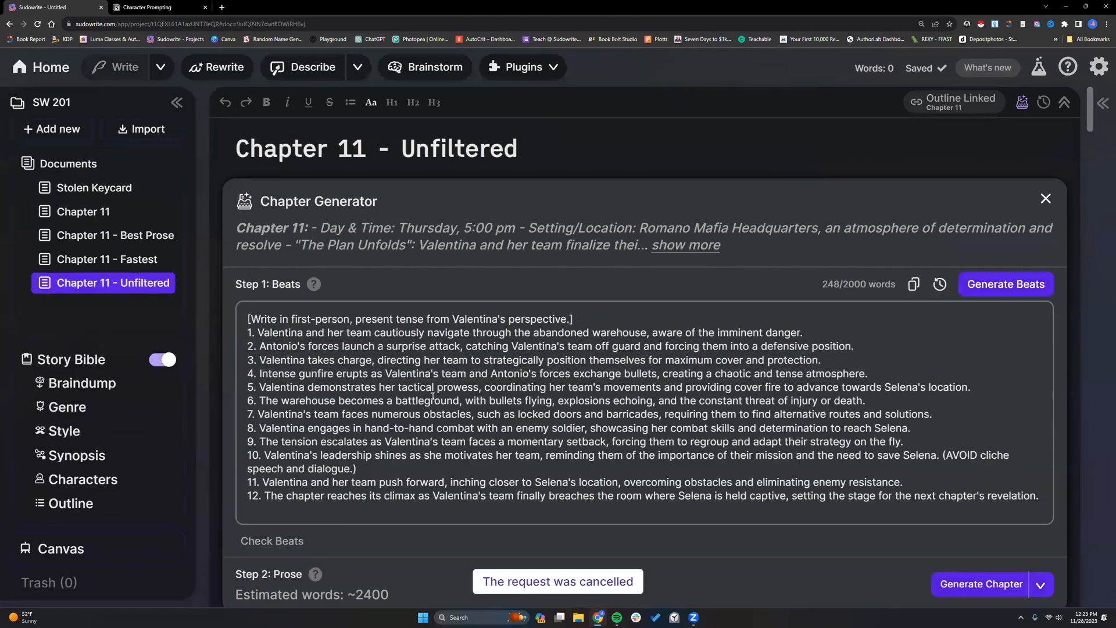
pyautogui.scroll(-5, 433, 395)
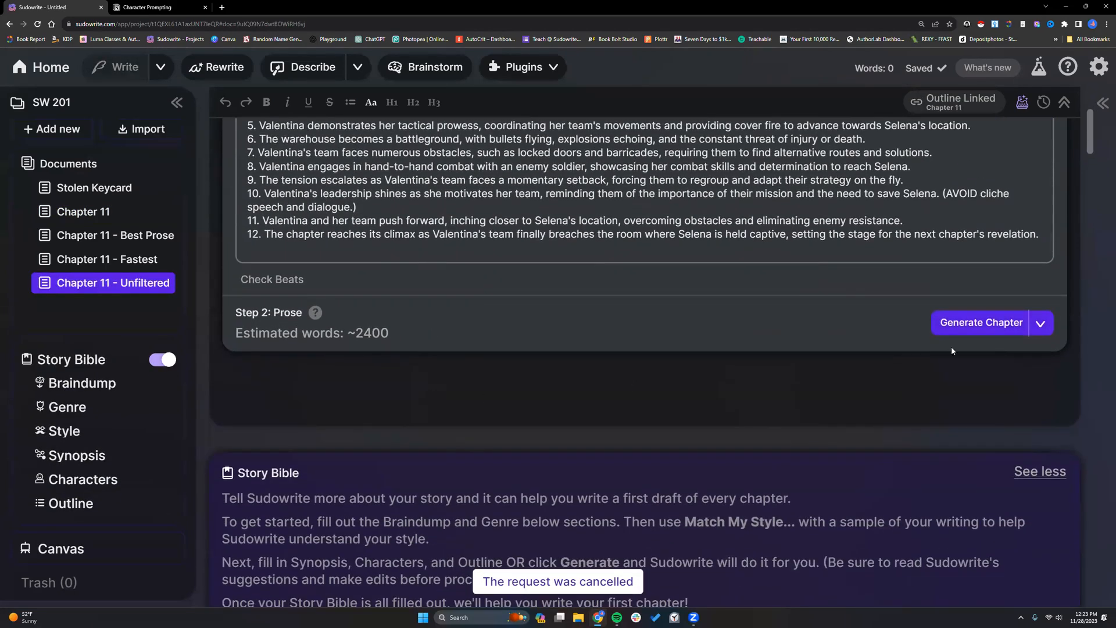
pyautogui.click(1041, 323)
pyautogui.click(989, 477)
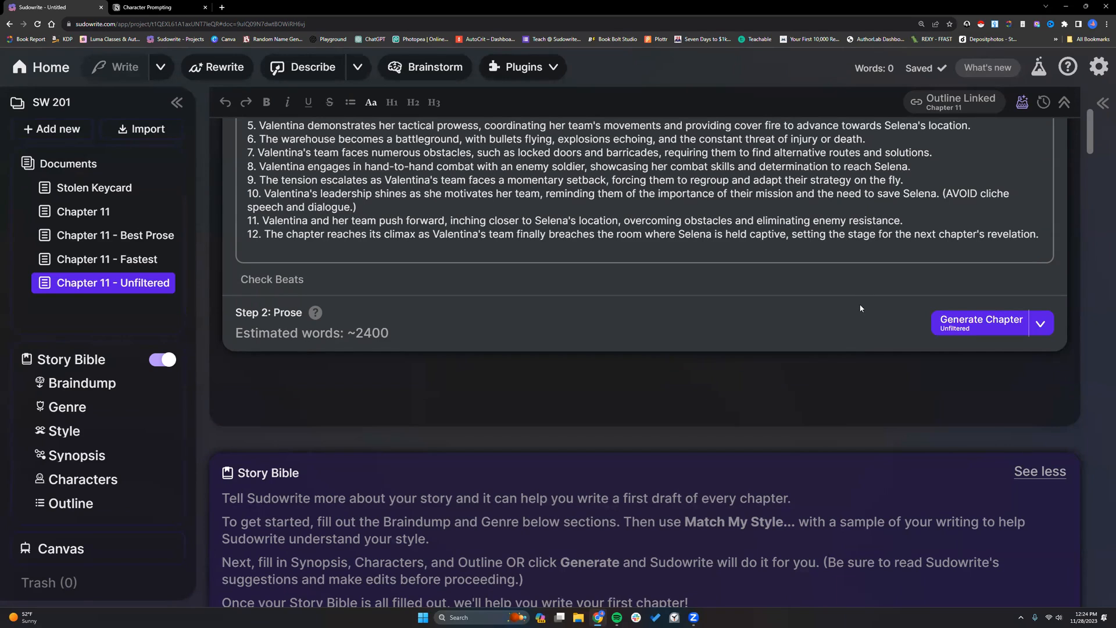
# - Highlight the bracketed first-person, present tense instruction above the beats of Chapter 11 - Unfiltered
pyautogui.scroll(2, 774, 267)
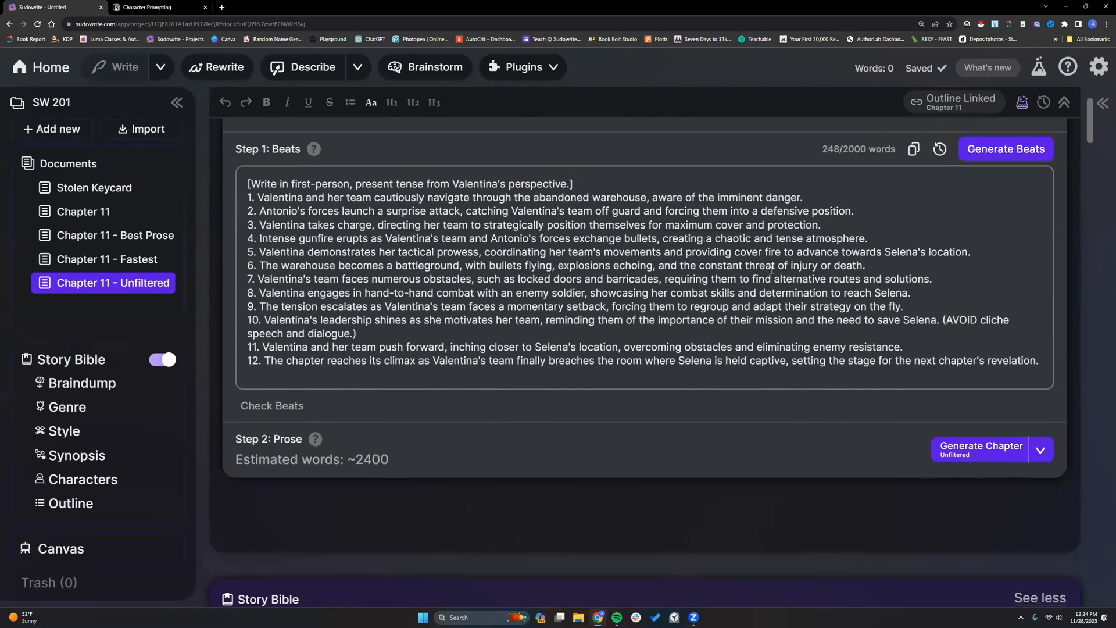
pyautogui.moveTo(252, 186); pyautogui.dragTo(570, 188)
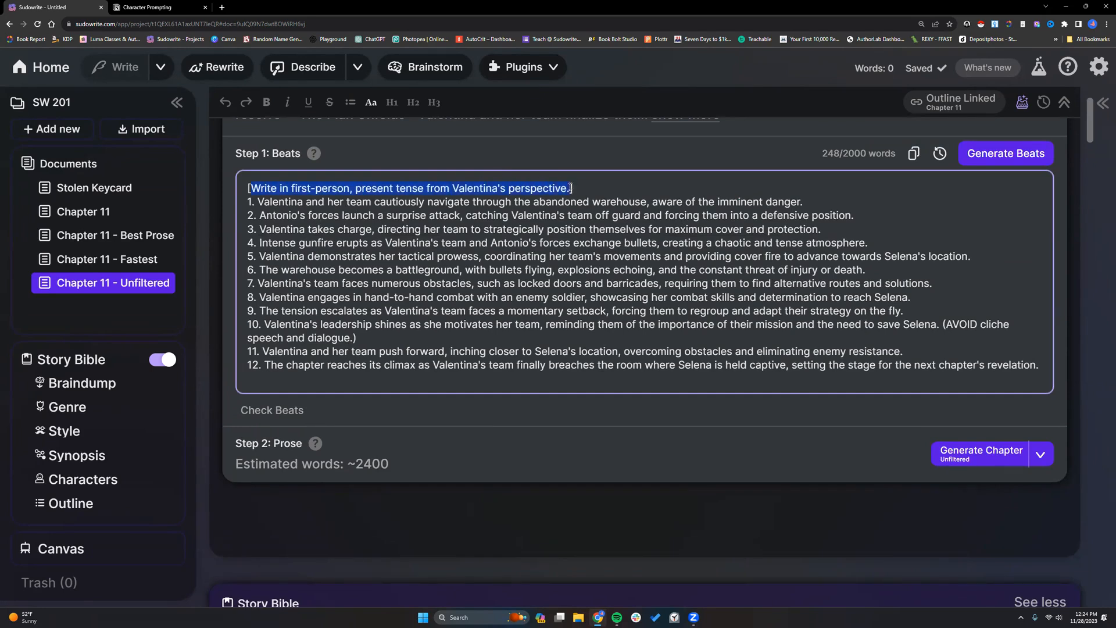
pyautogui.click(578, 187)
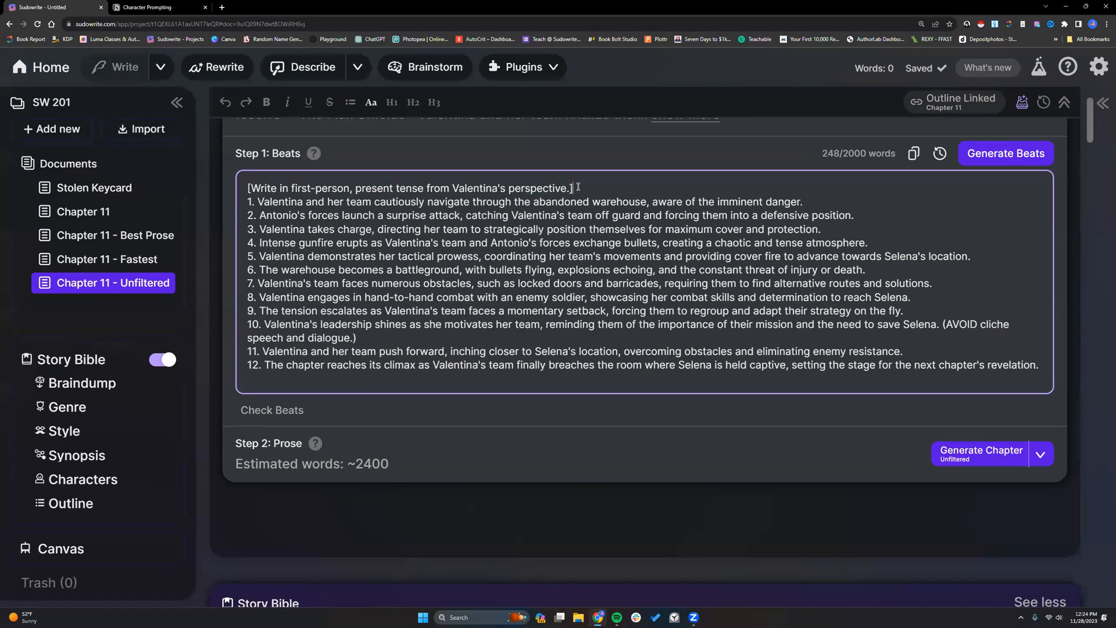
# - Open the AI Writers Connection YouTube channel in a new tab, look over its videos, and return to the Sudowrite document
pyautogui.click(221, 8)
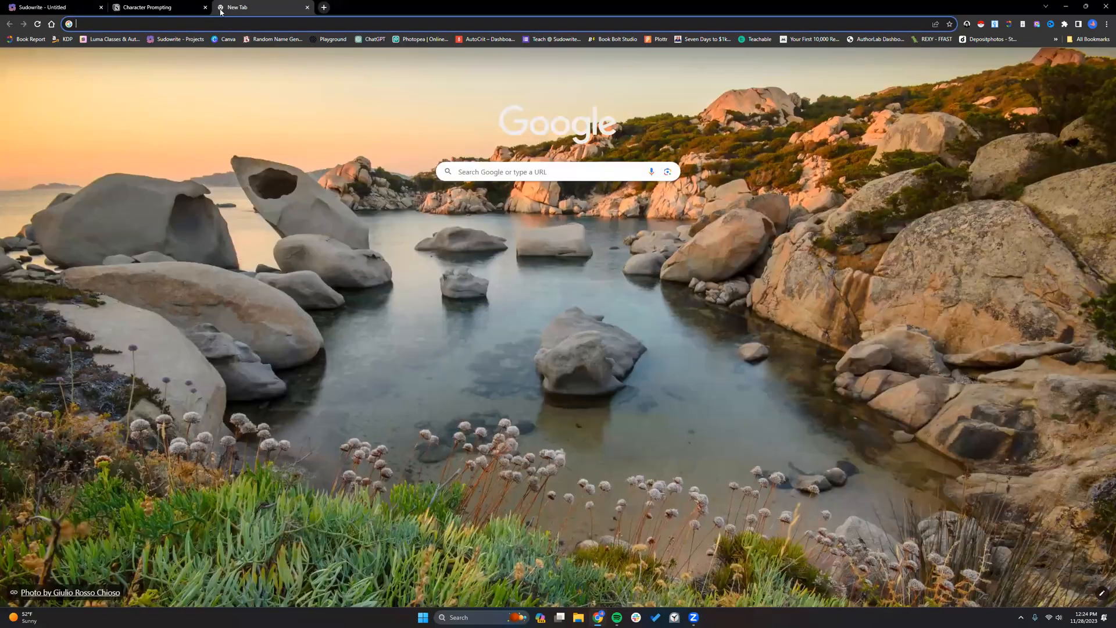
pyautogui.click(509, 200)
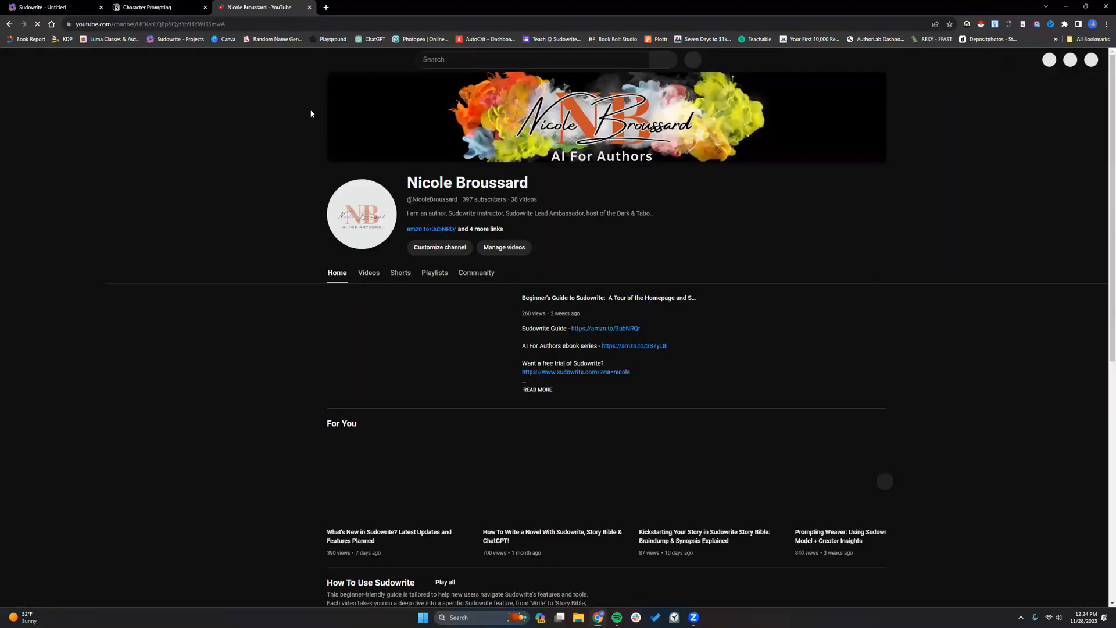
pyautogui.click(340, 389)
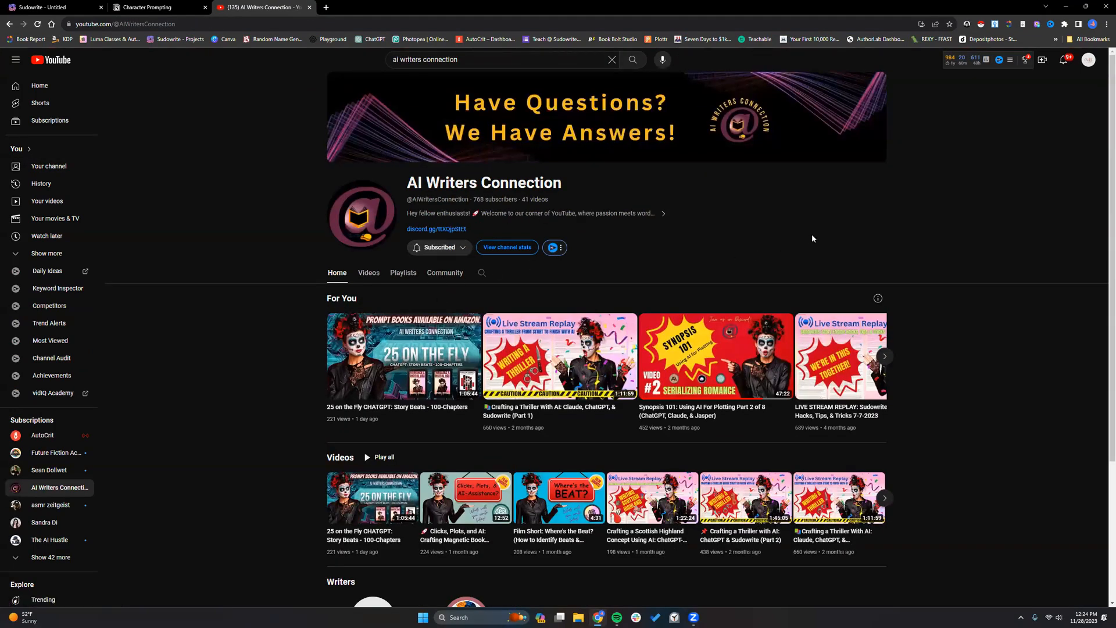
pyautogui.scroll(-1, 429, 486)
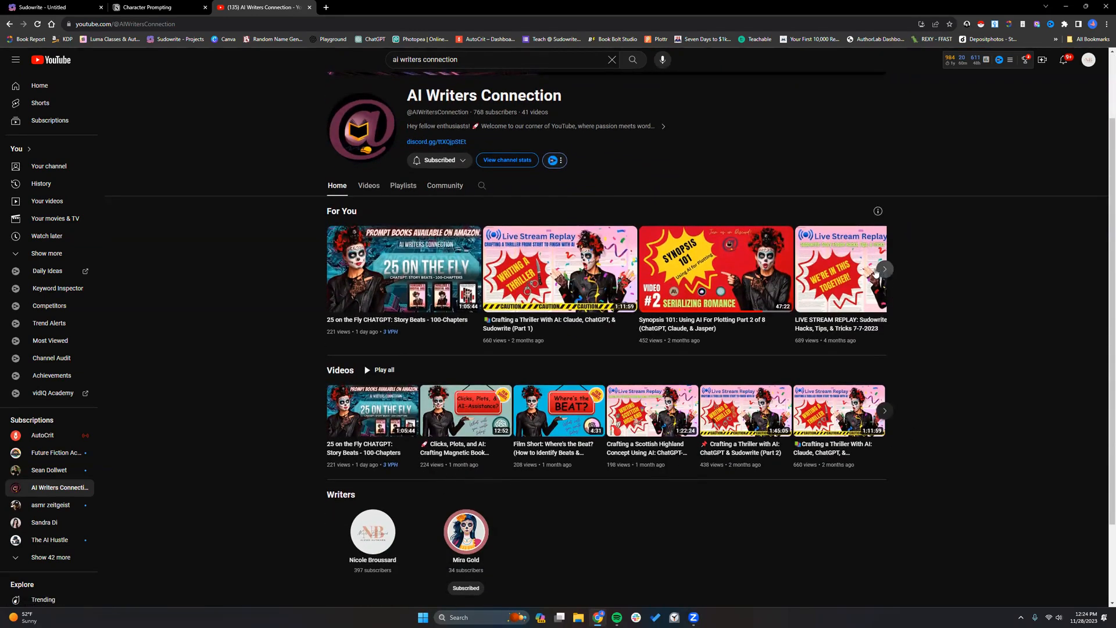
pyautogui.scroll(2, 477, 180)
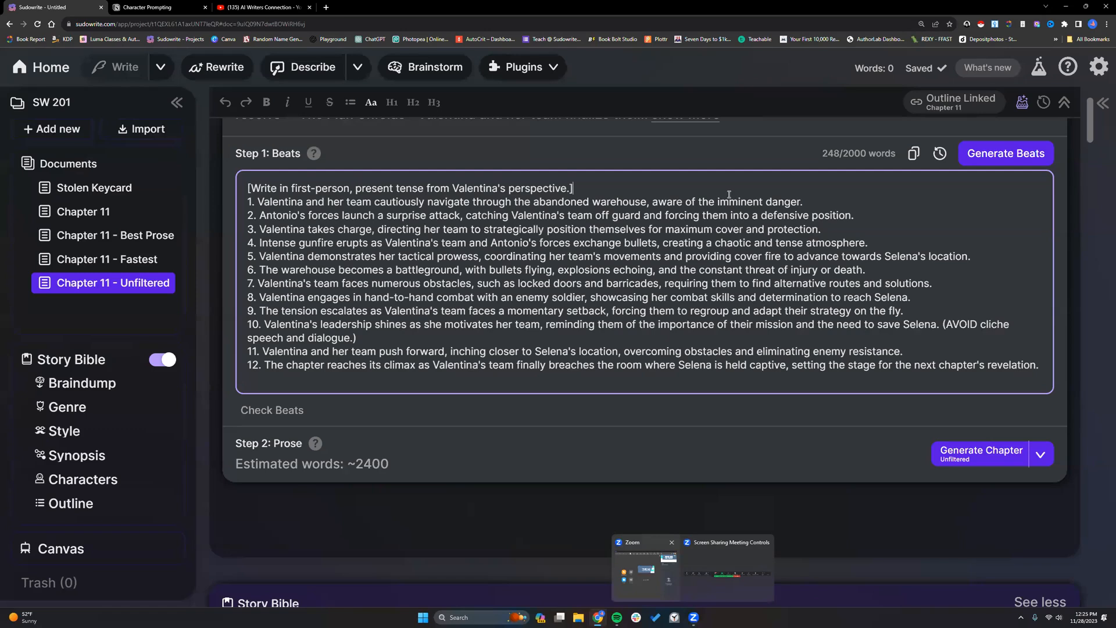
pyautogui.click(646, 572)
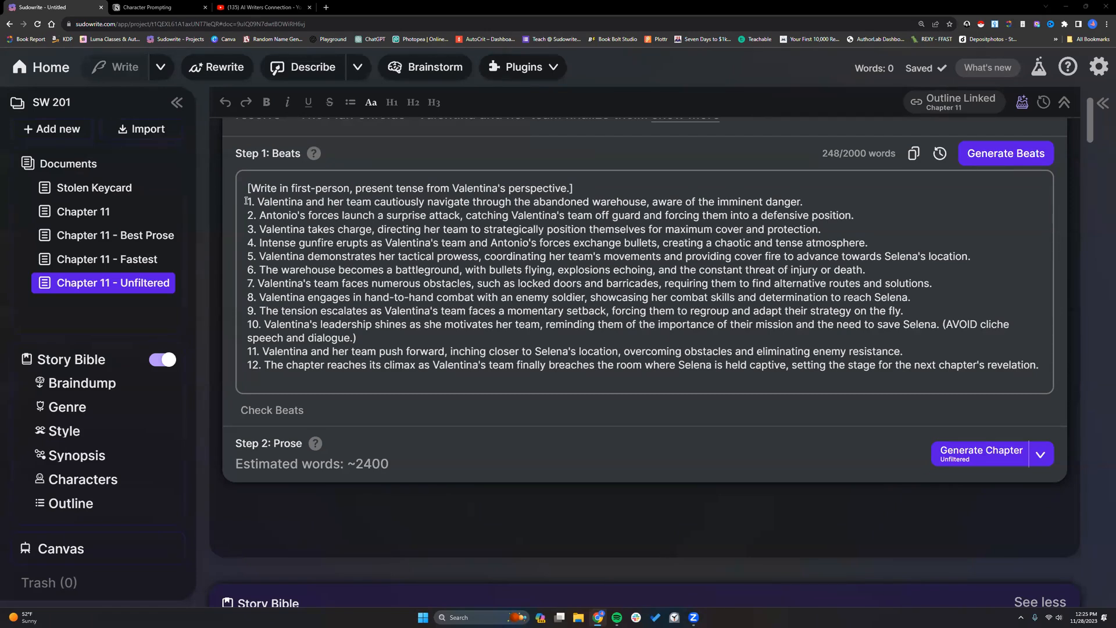
# - Examine the twelve numbered beats, the bracketed POV instruction above them and the prose mode choices for Chapter 11 - Unfiltered
pyautogui.moveTo(246, 202); pyautogui.dragTo(1046, 381)
pyautogui.click(382, 197)
pyautogui.moveTo(250, 187); pyautogui.dragTo(577, 189)
pyautogui.click(575, 197)
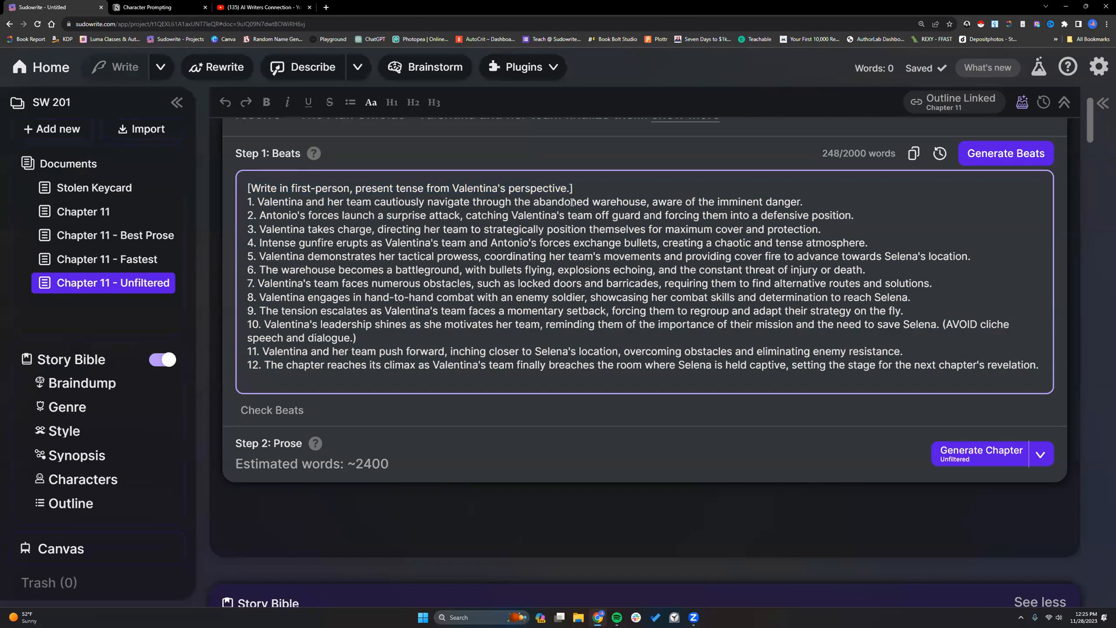
pyautogui.scroll(2, 571, 203)
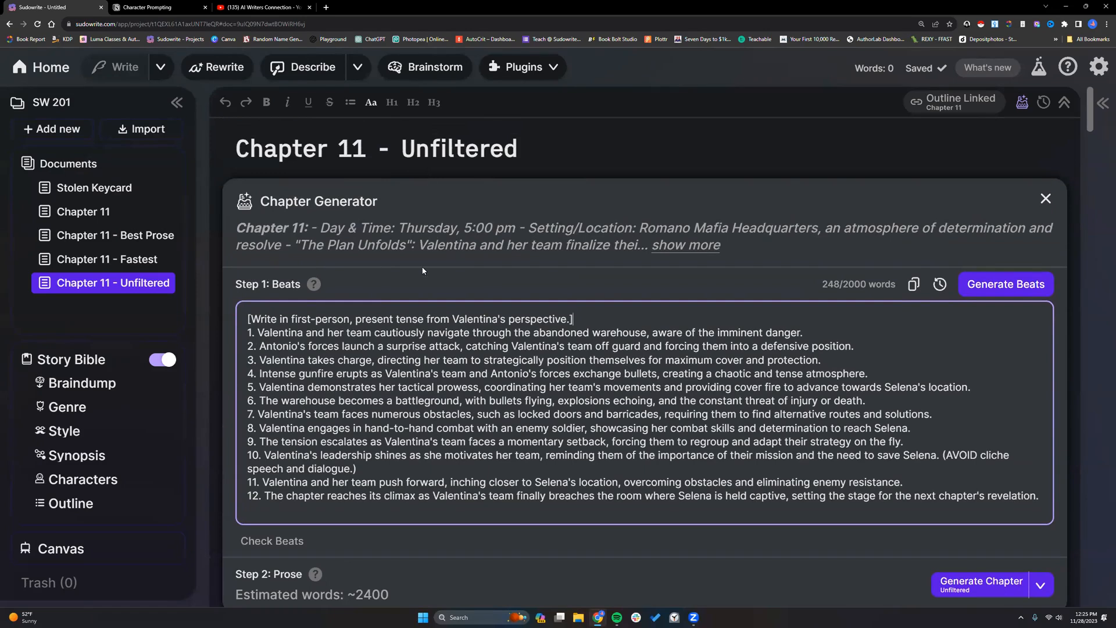
pyautogui.scroll(-2, 464, 357)
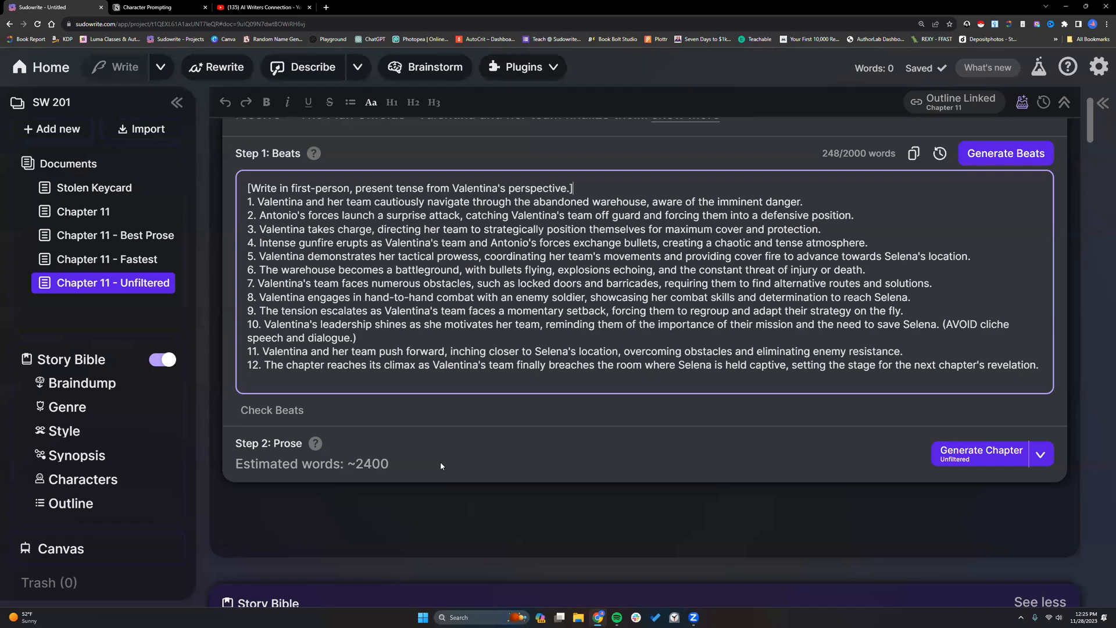
pyautogui.scroll(1, 440, 464)
pyautogui.scroll(1, 440, 462)
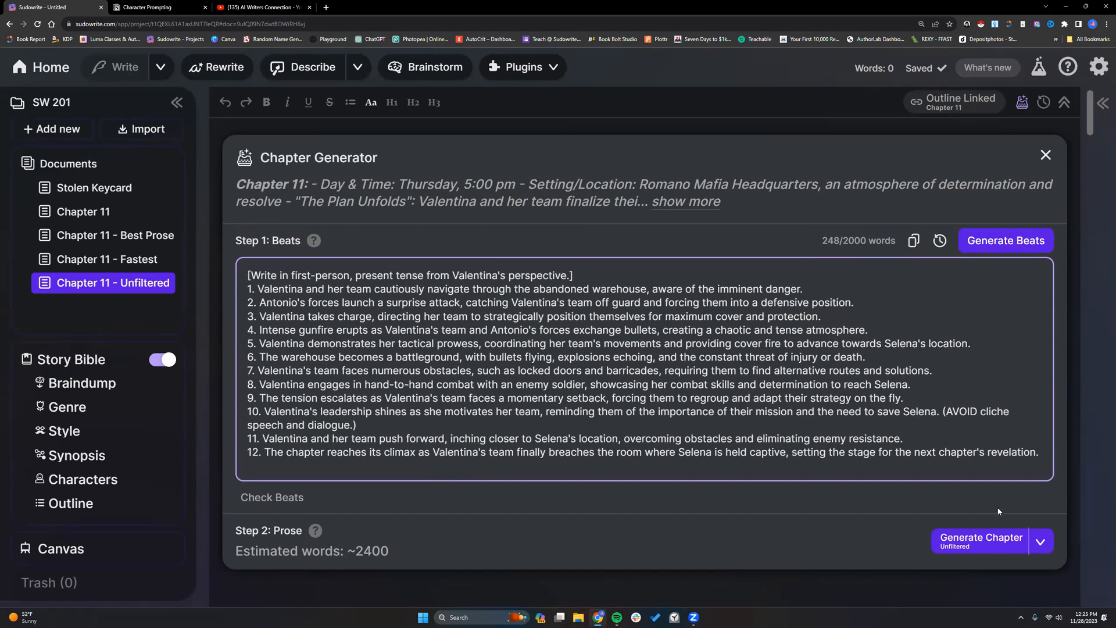
pyautogui.click(1041, 547)
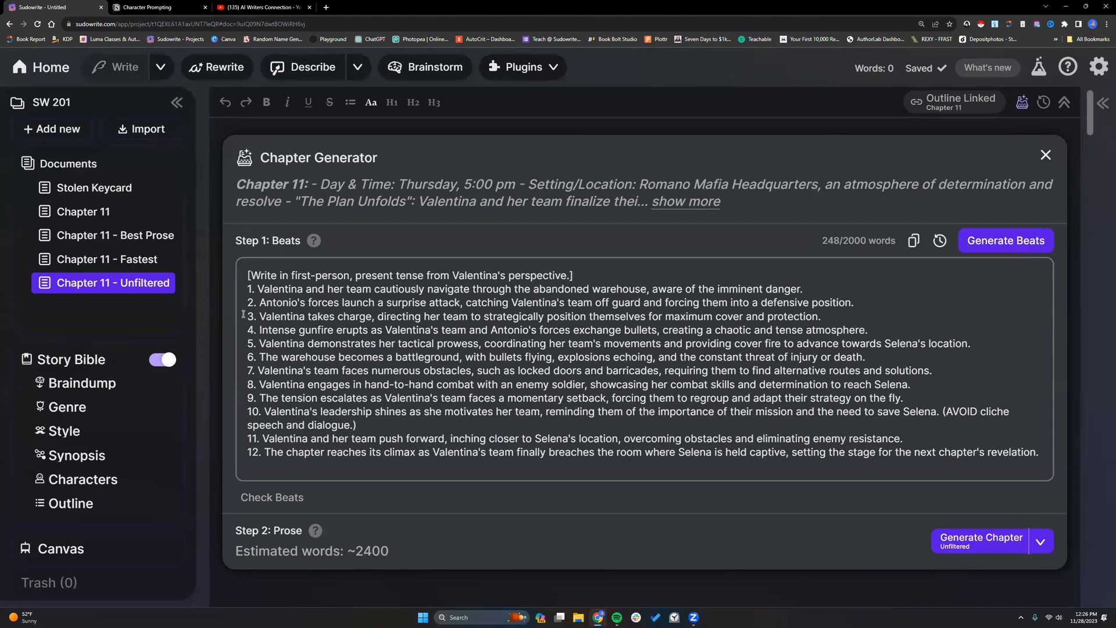
# - Cut beats 3 to 12 from the Chapter 11 - Unfiltered beats and paste them into a new document
pyautogui.scroll(-1, 855, 381)
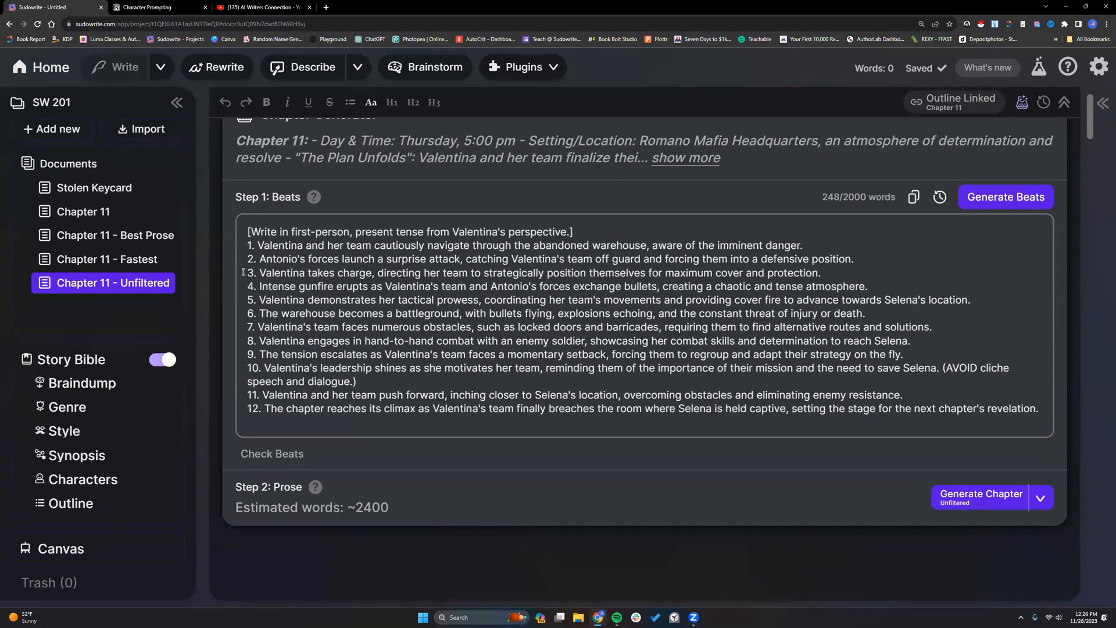
pyautogui.moveTo(243, 272); pyautogui.dragTo(1039, 410)
pyautogui.rightClick(837, 362)
pyautogui.click(858, 378)
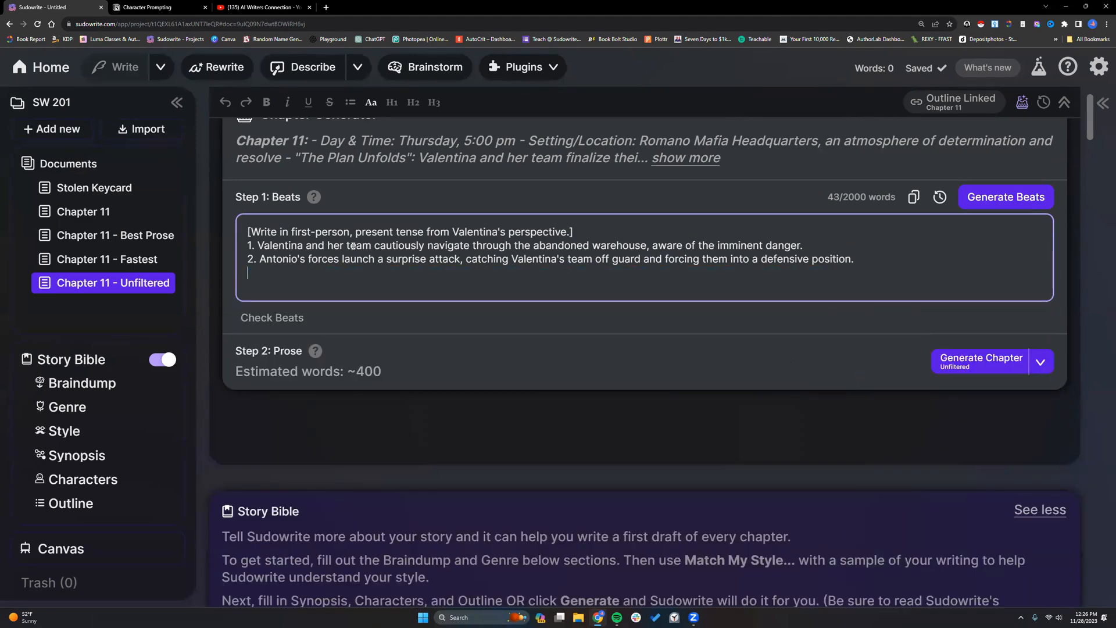
pyautogui.click(62, 133)
pyautogui.click(64, 159)
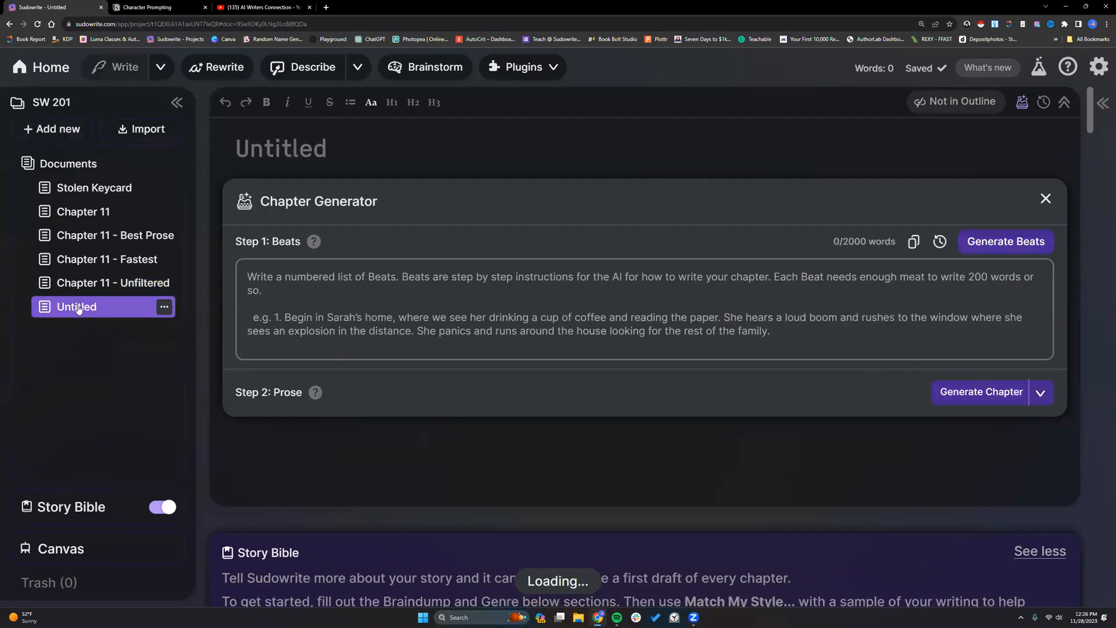
pyautogui.rightClick(282, 448)
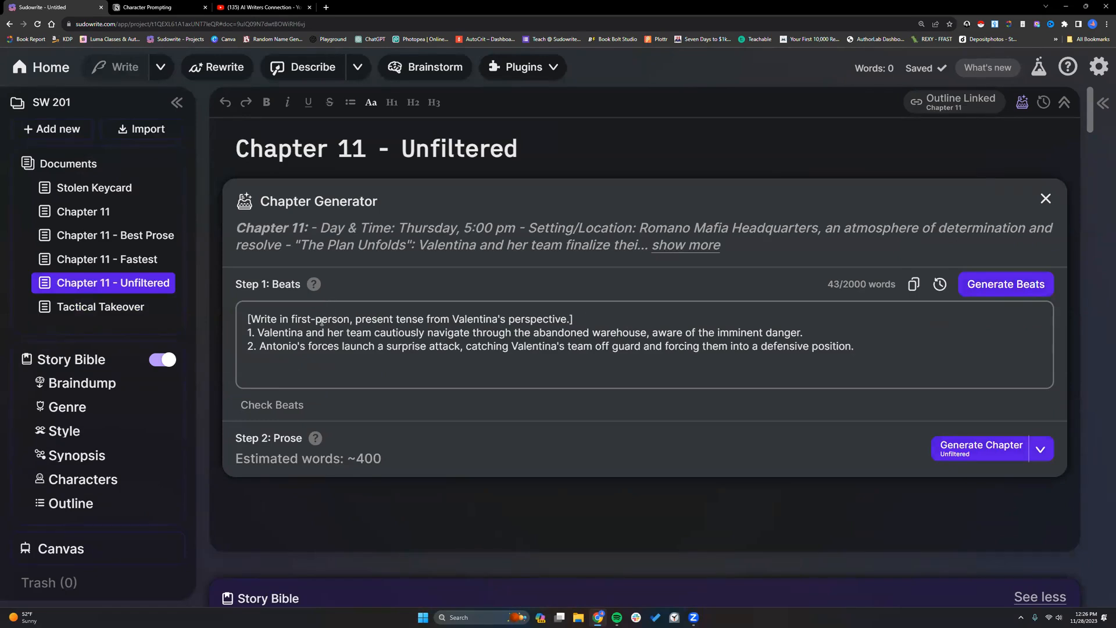
# - Add two placeholder lines reading "..." below beat 2 in Chapter 11 - Unfiltered
pyautogui.click(312, 354)
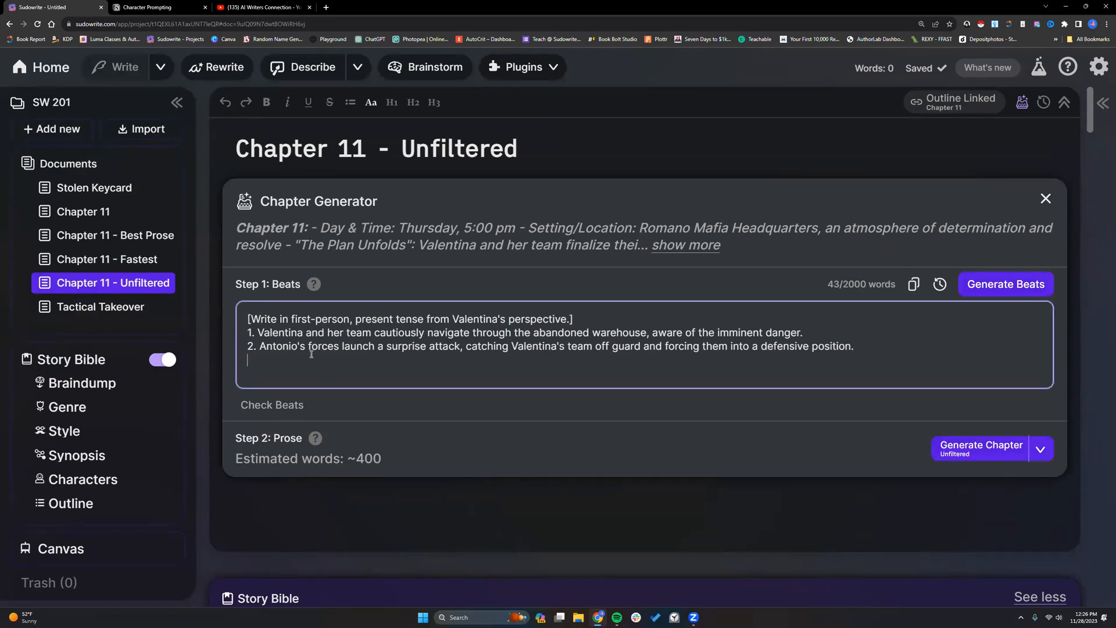
pyautogui.write('...')
pyautogui.press('Return')
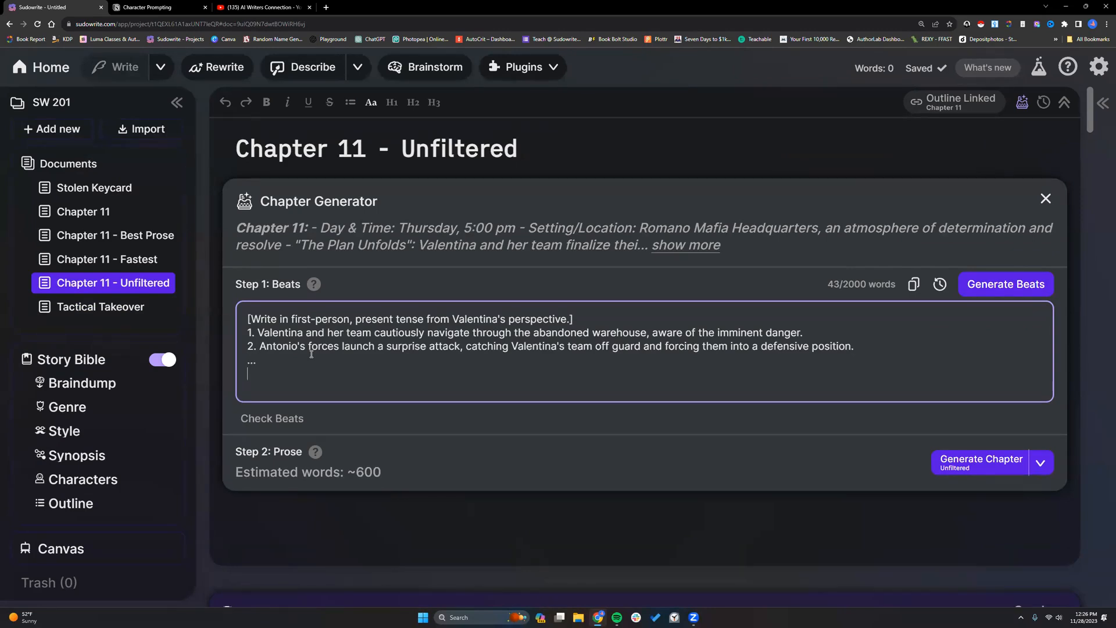
pyautogui.write('...')
pyautogui.moveTo(247, 332); pyautogui.dragTo(875, 360)
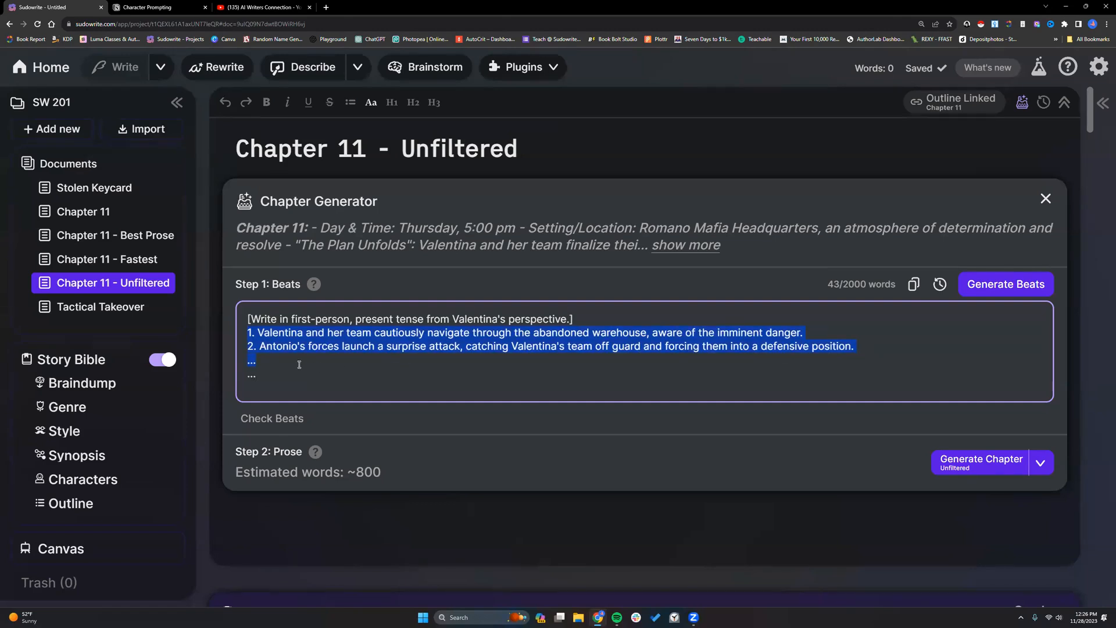
pyautogui.click(274, 367)
pyautogui.moveTo(247, 360); pyautogui.dragTo(267, 371)
pyautogui.click(265, 361)
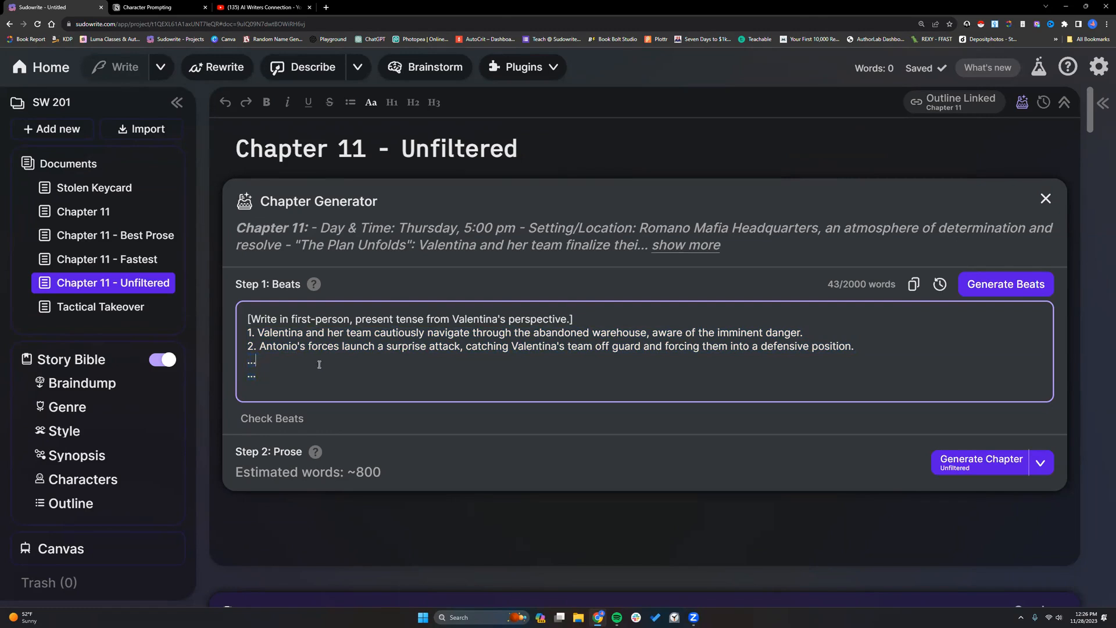
pyautogui.moveTo(245, 362); pyautogui.dragTo(259, 377)
# - Generate the prose for beats 1 and 2 in Unfiltered mode and read through it up to the pause
pyautogui.scroll(-2, 925, 417)
pyautogui.click(979, 375)
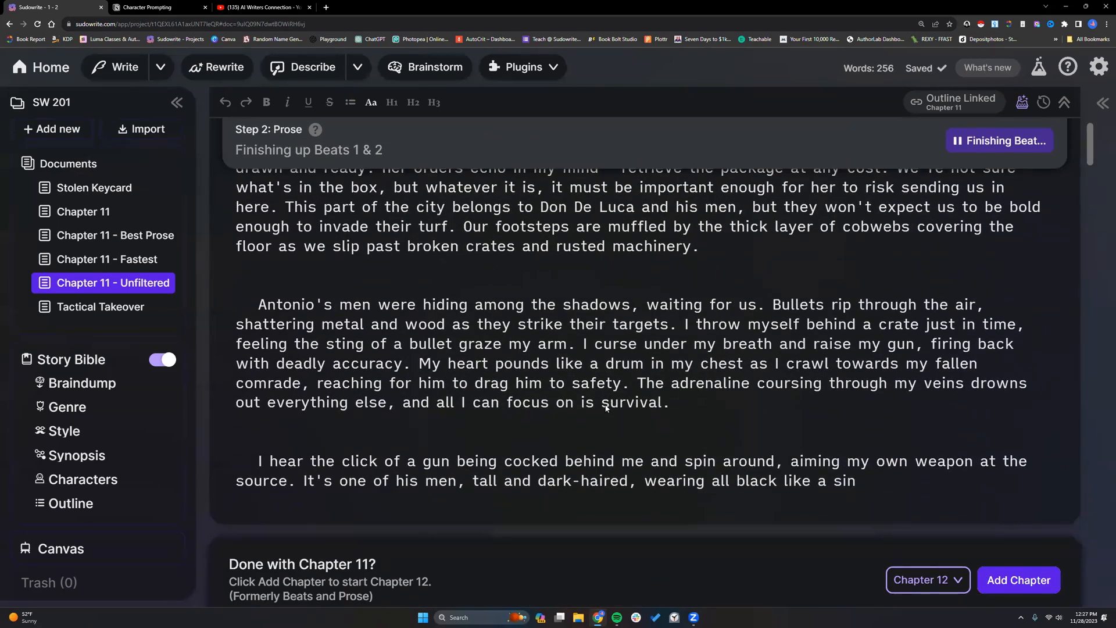
pyautogui.scroll(-1, 606, 407)
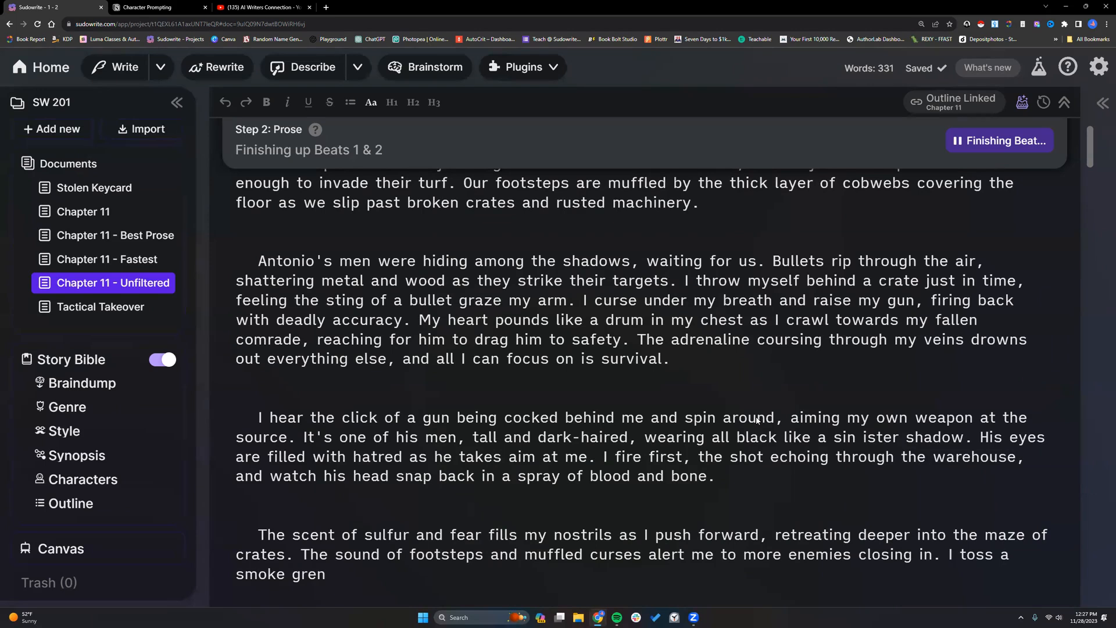
pyautogui.scroll(-3, 756, 384)
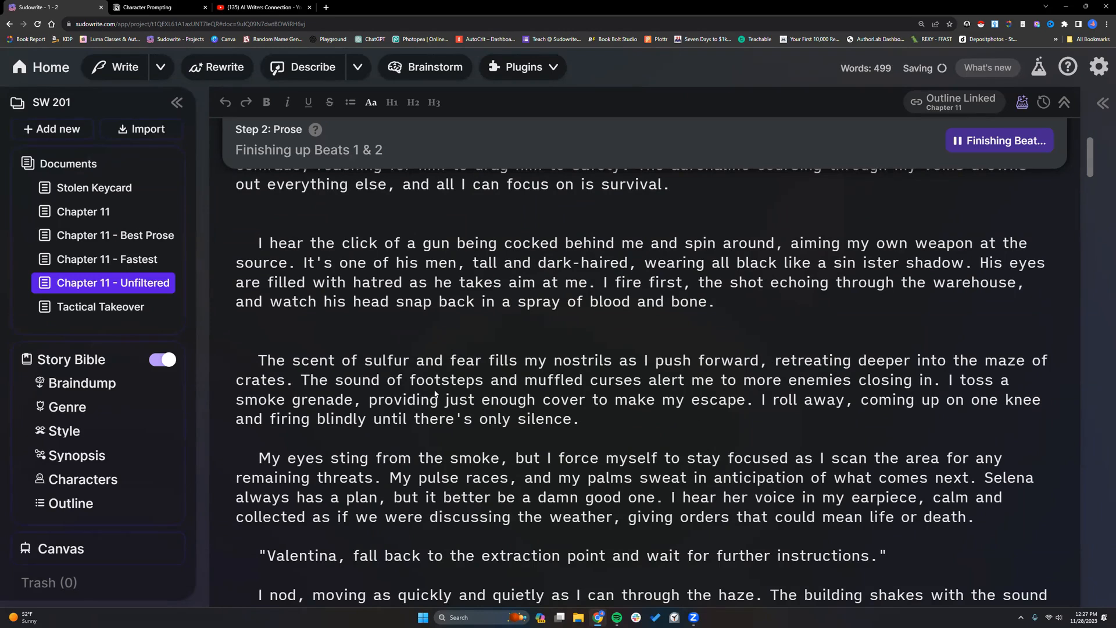
pyautogui.scroll(-3, 469, 401)
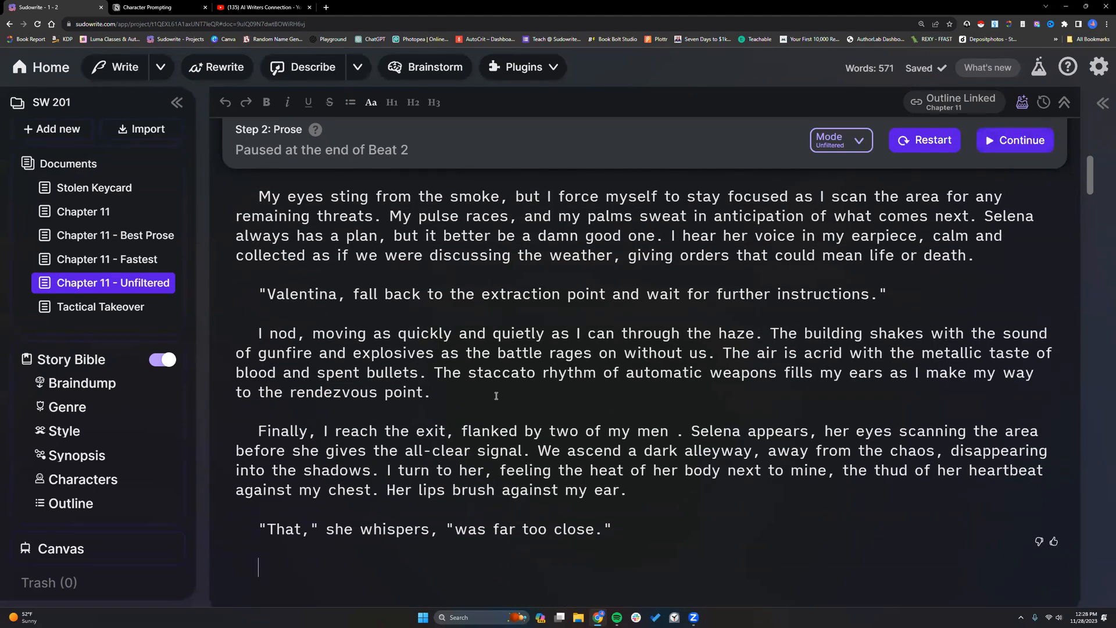
pyautogui.scroll(15, 495, 396)
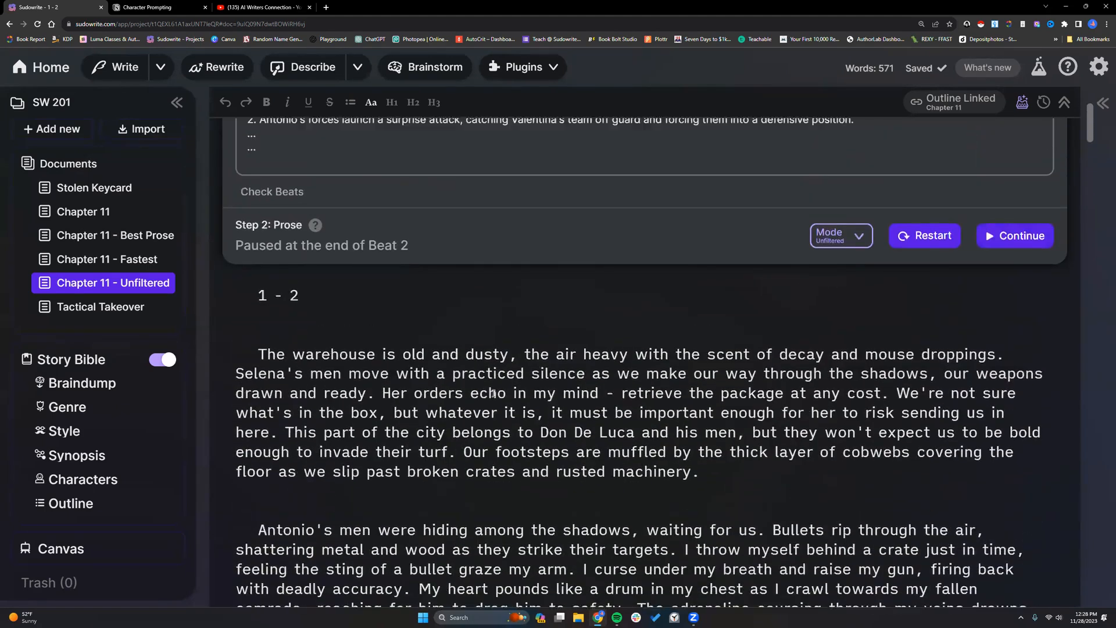
pyautogui.scroll(1, 493, 394)
# - Cut beats 3 and 4 from the Tactical Takeover document
pyautogui.click(862, 347)
pyautogui.click(103, 309)
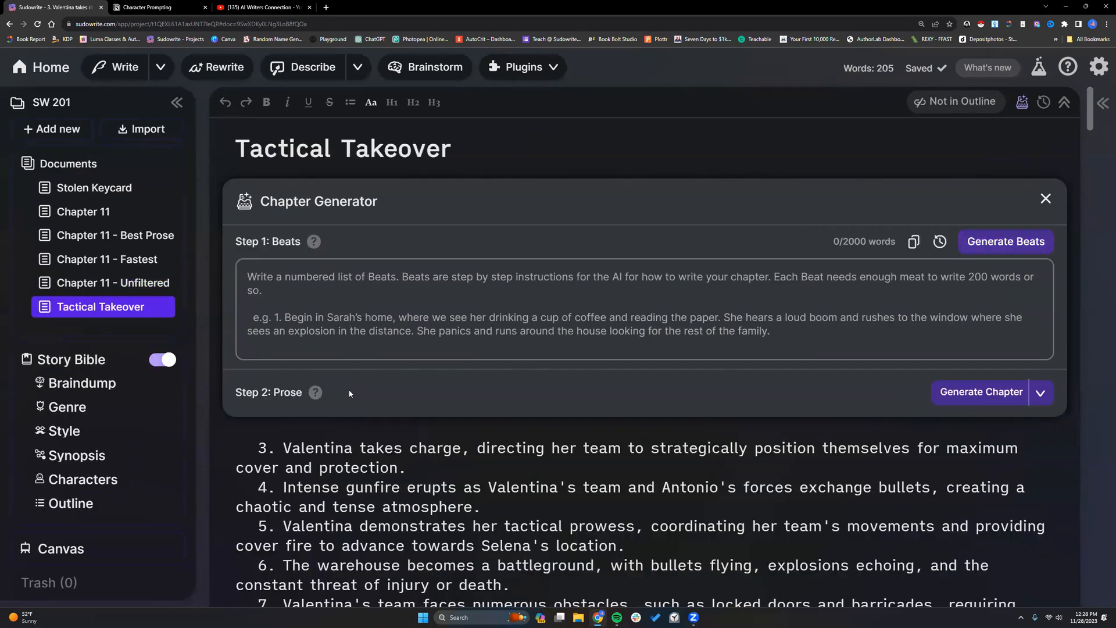
pyautogui.scroll(-2, 349, 390)
pyautogui.scroll(-2, 348, 390)
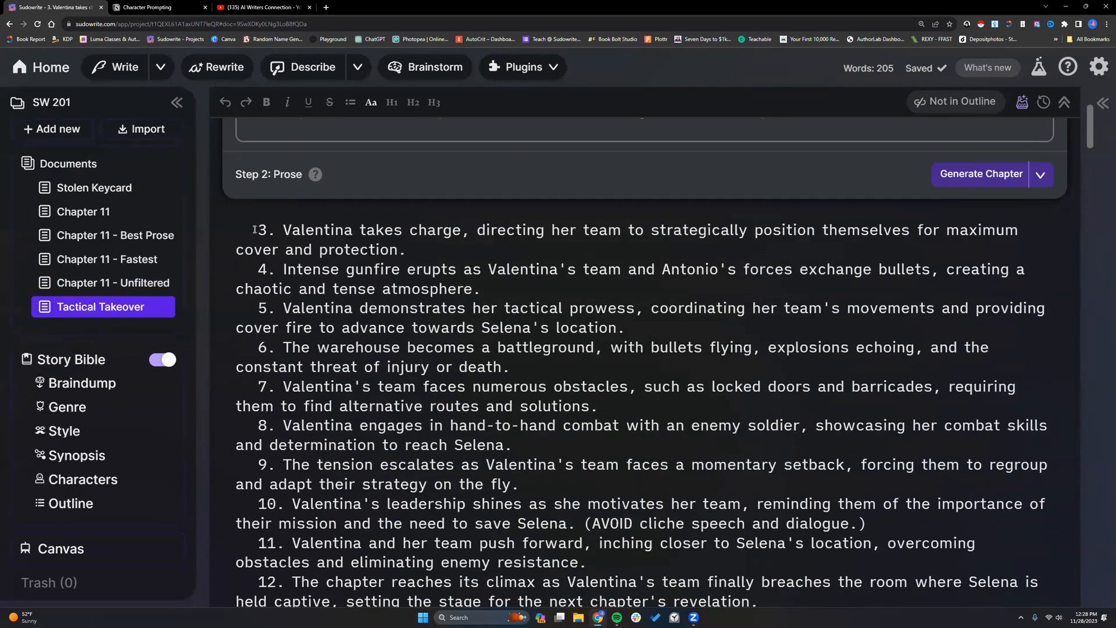
pyautogui.moveTo(258, 228); pyautogui.dragTo(481, 289)
pyautogui.rightClick(431, 271)
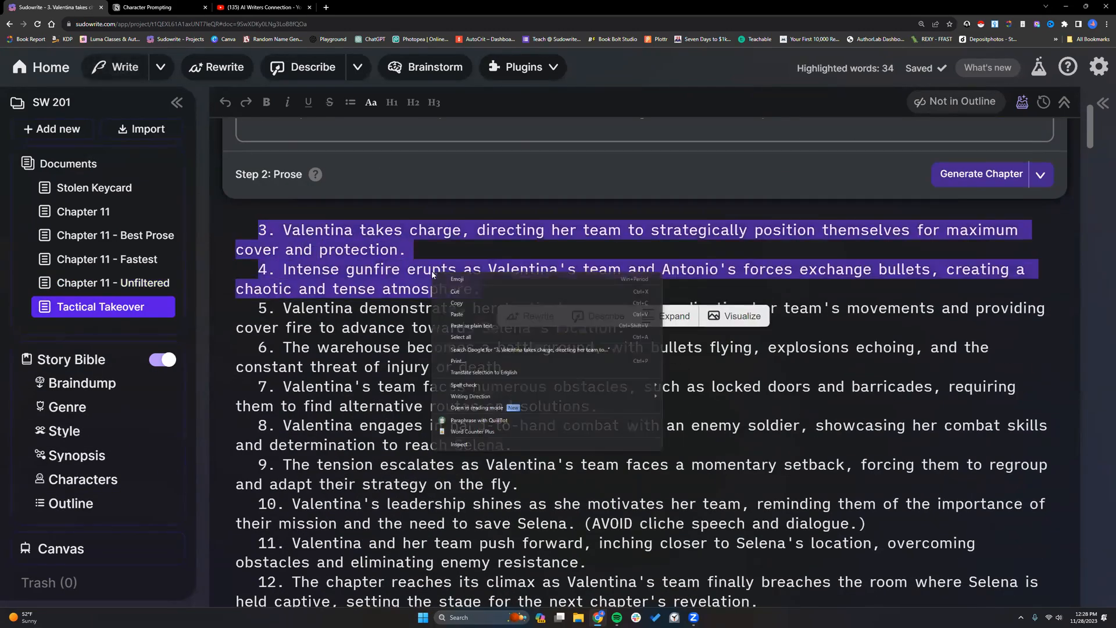
pyautogui.click(459, 292)
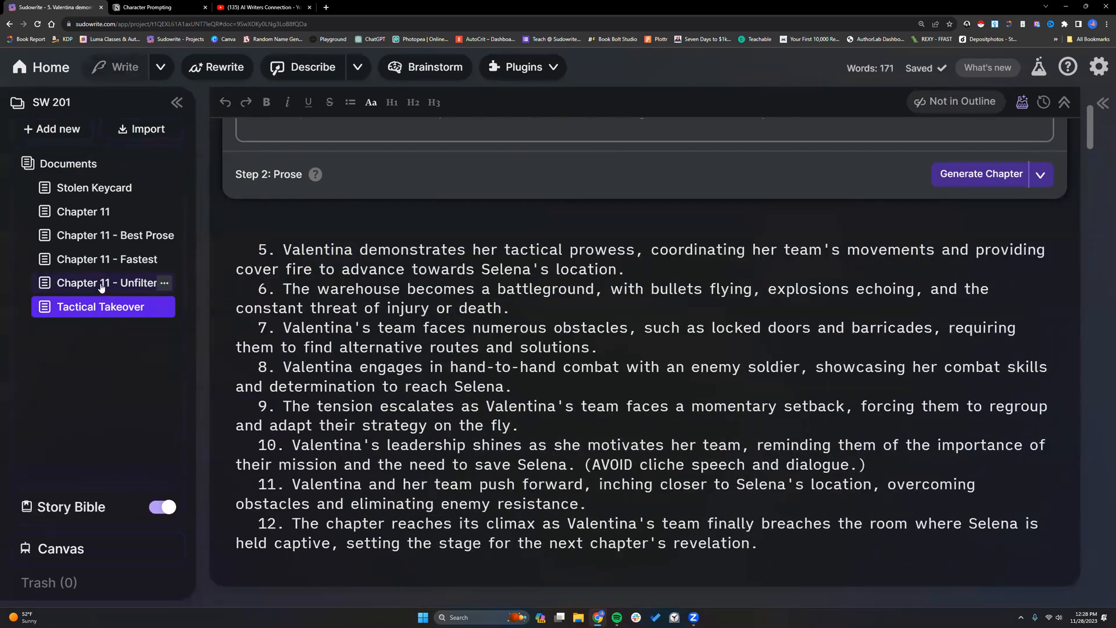
# - Paste beats 3 and 4 between beat 2 and the "..." lines in Chapter 11 - Unfiltered, removing the extra blank line
pyautogui.click(101, 285)
pyautogui.click(865, 346)
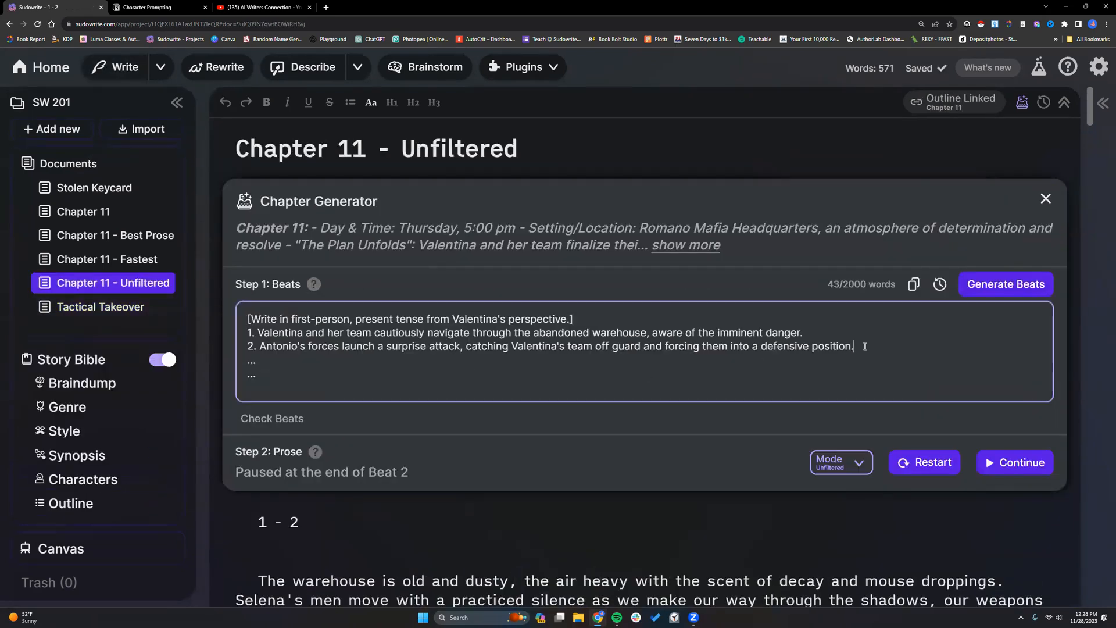
pyautogui.press('Return')
pyautogui.rightClick(257, 355)
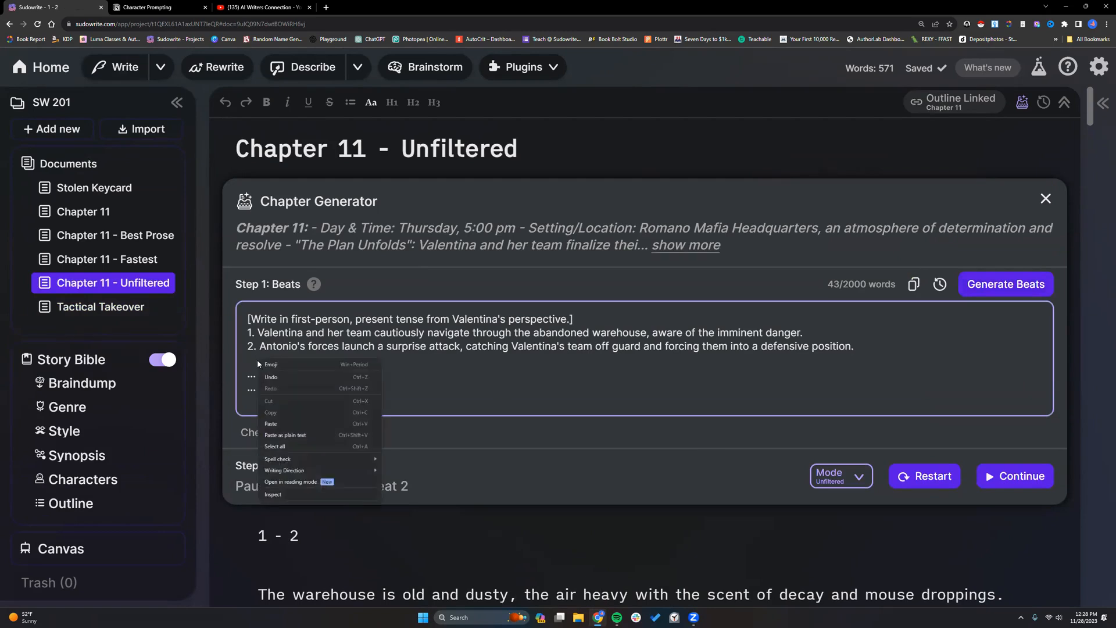
pyautogui.click(281, 423)
pyautogui.click(258, 377)
pyautogui.press('BackSpace')
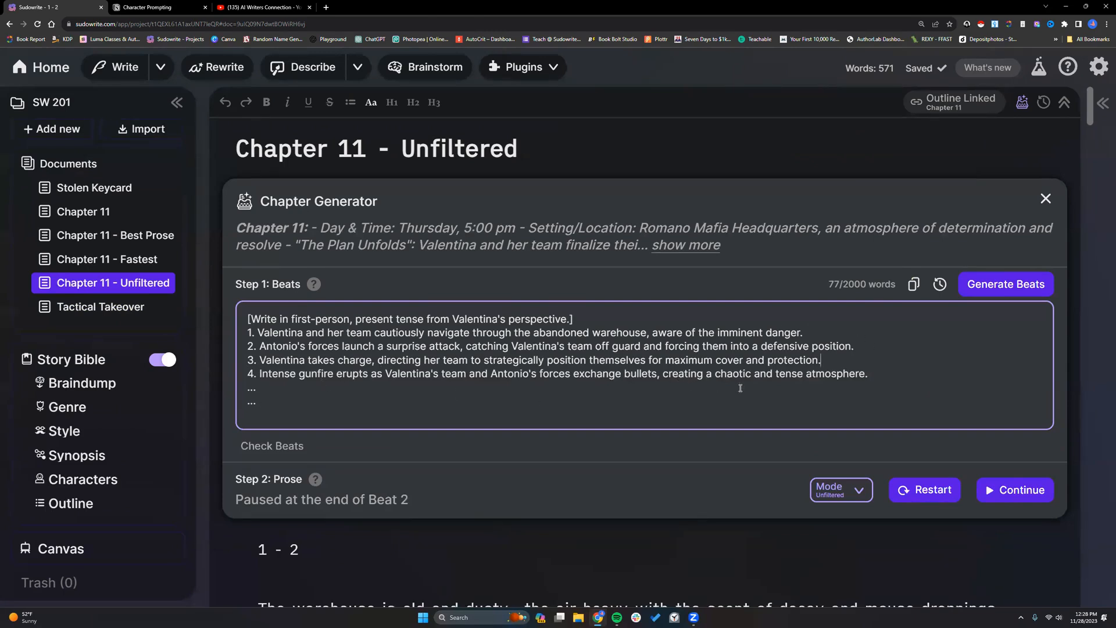
pyautogui.scroll(-1, 736, 385)
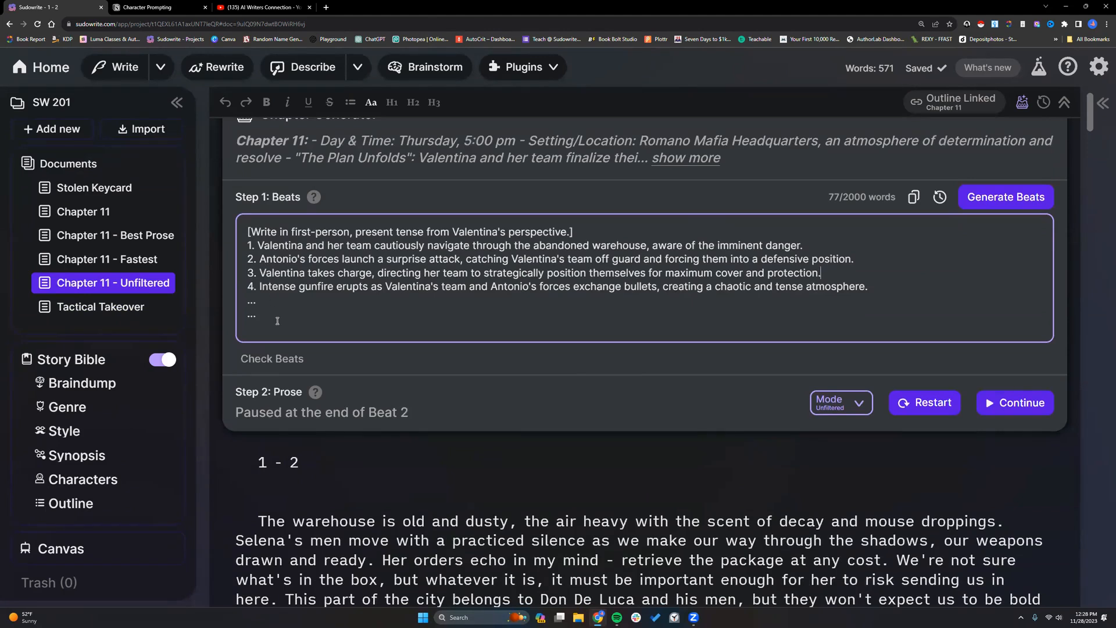
# - Continue the prose generation in Unfiltered mode for beats 3 and 4, keeping the two "..." placeholder lines below them
pyautogui.moveTo(248, 302); pyautogui.dragTo(254, 307)
pyautogui.click(869, 287)
pyautogui.scroll(-1, 942, 349)
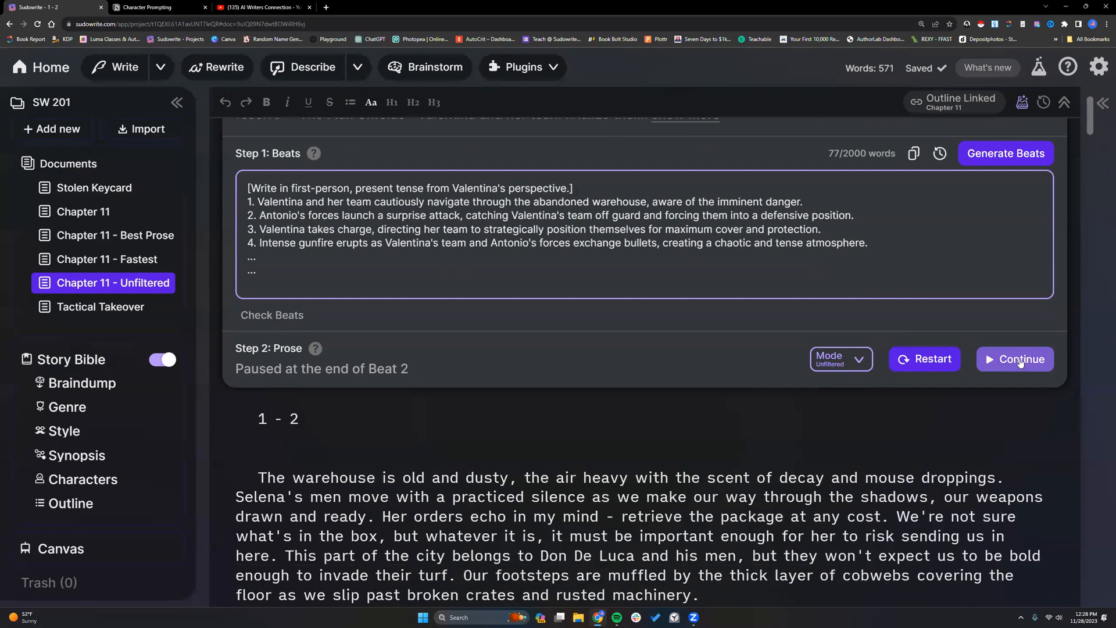
pyautogui.click(1018, 363)
pyautogui.scroll(-2, 915, 367)
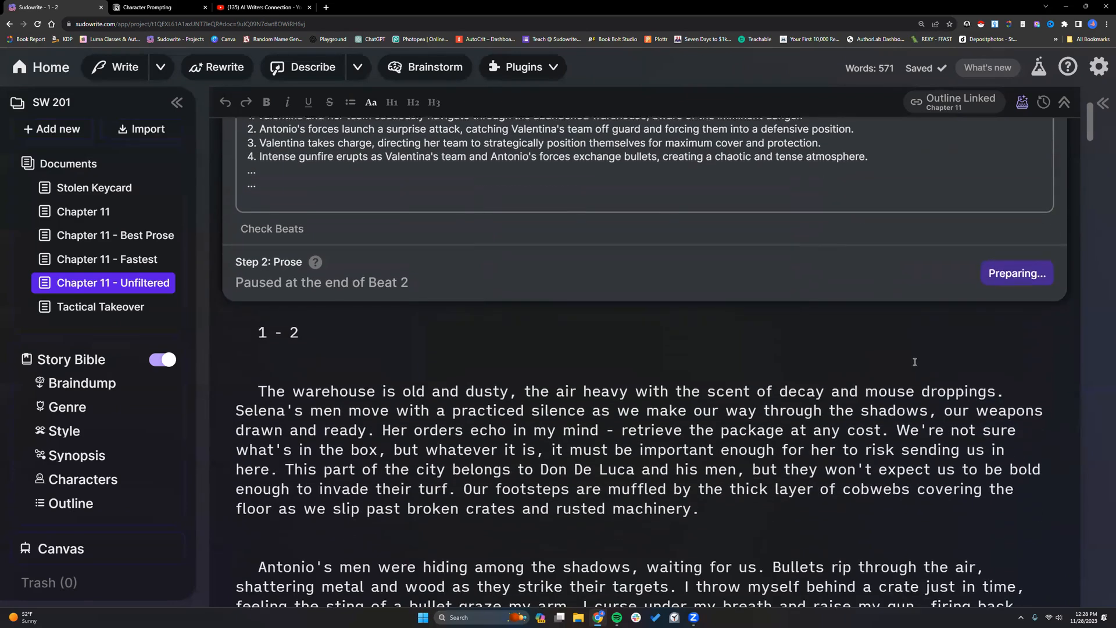
pyautogui.click(1020, 274)
pyautogui.scroll(-15, 821, 358)
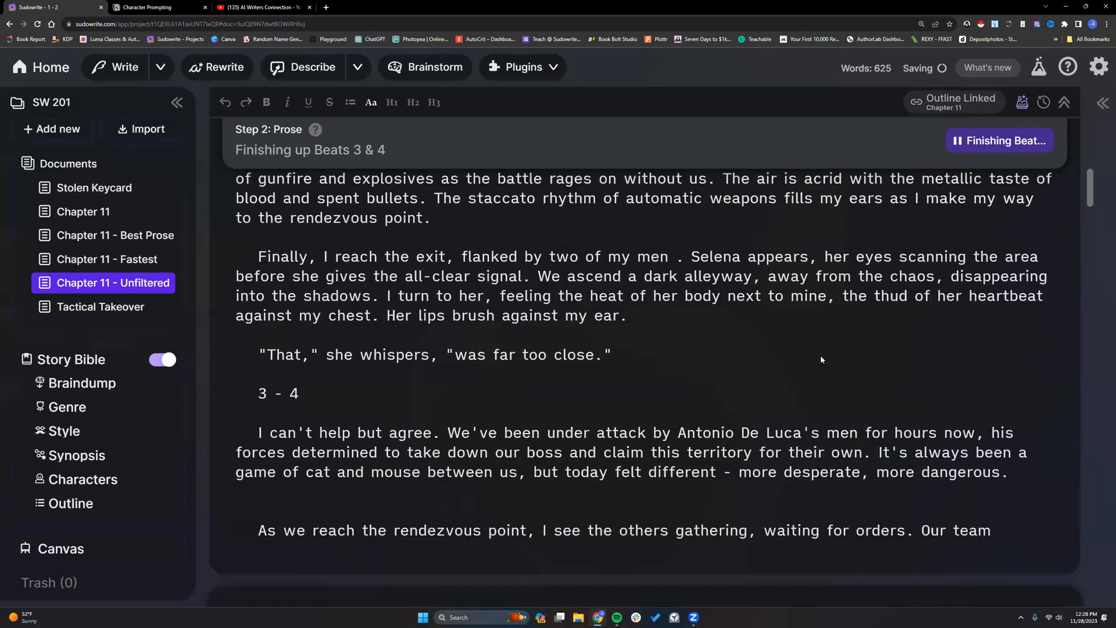
# - Read back through the generated prose for beats 1 and 2 and compare it with the listed beats
pyautogui.scroll(6, 820, 361)
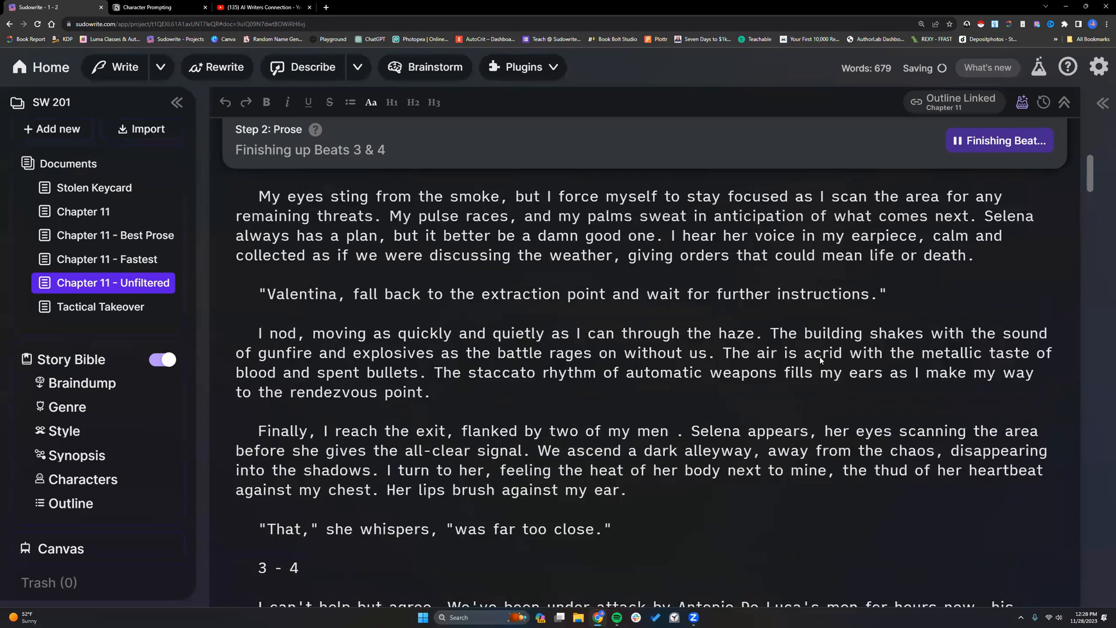
pyautogui.scroll(12, 821, 361)
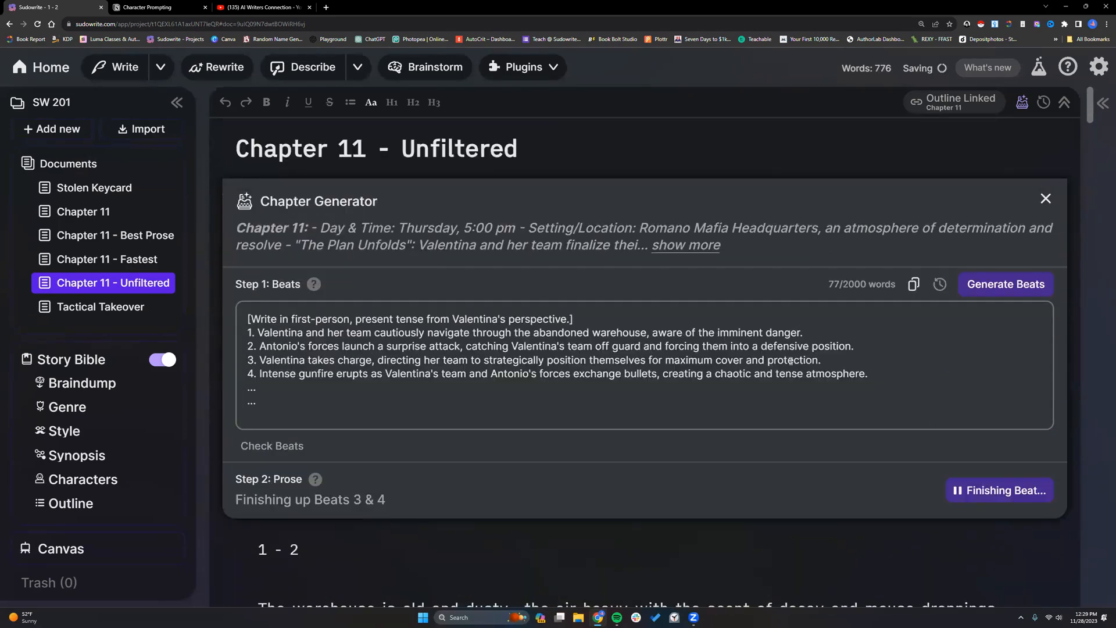
pyautogui.scroll(-2, 735, 401)
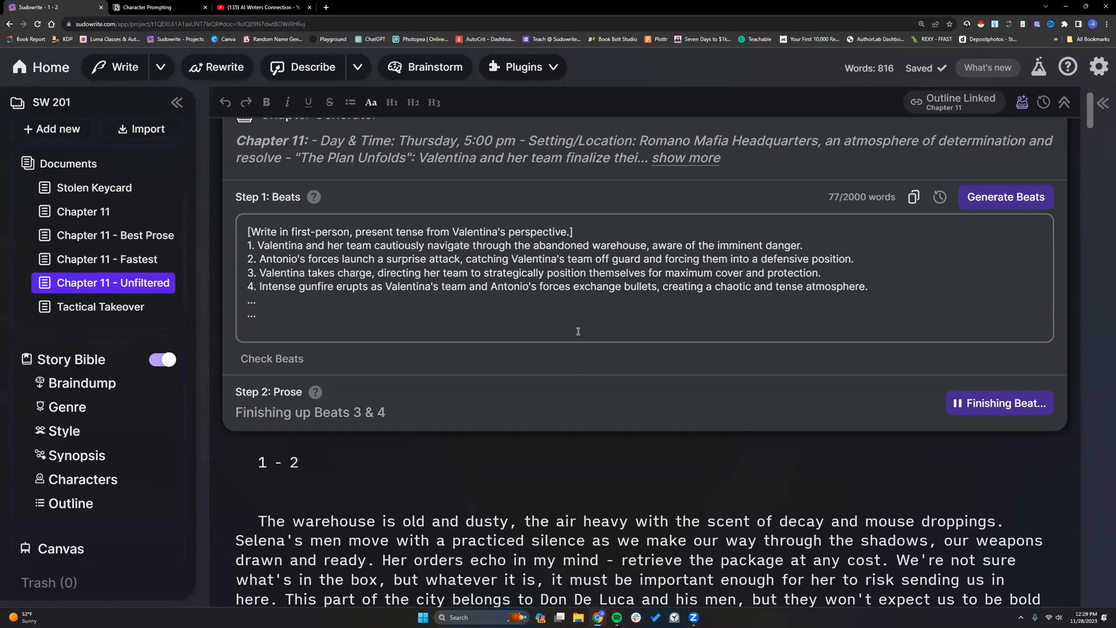
pyautogui.scroll(-2, 521, 441)
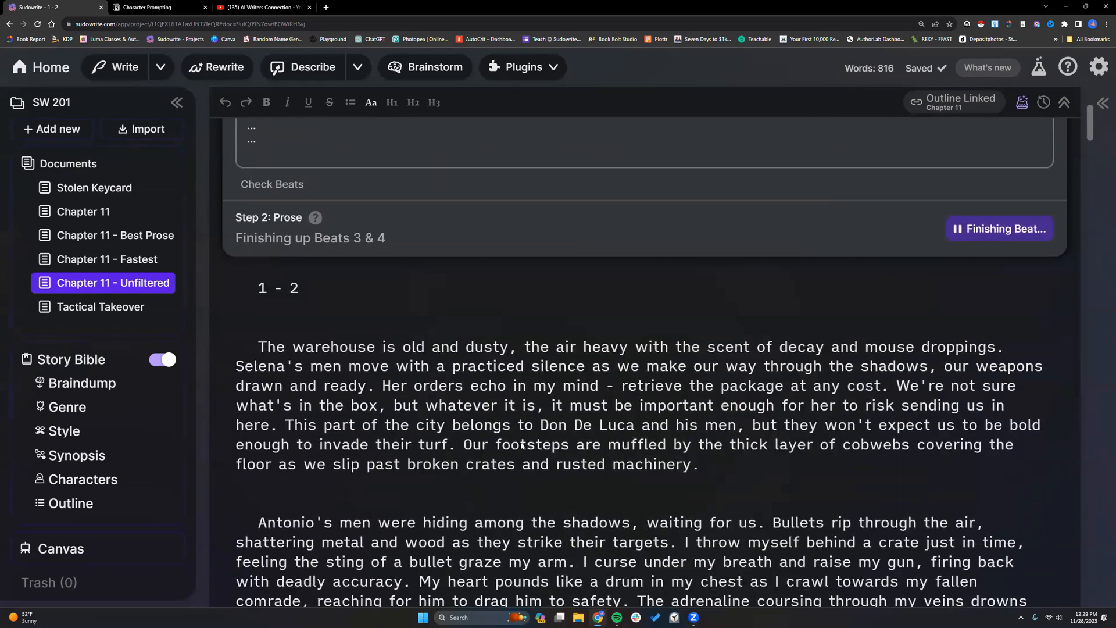
pyautogui.scroll(-3, 522, 445)
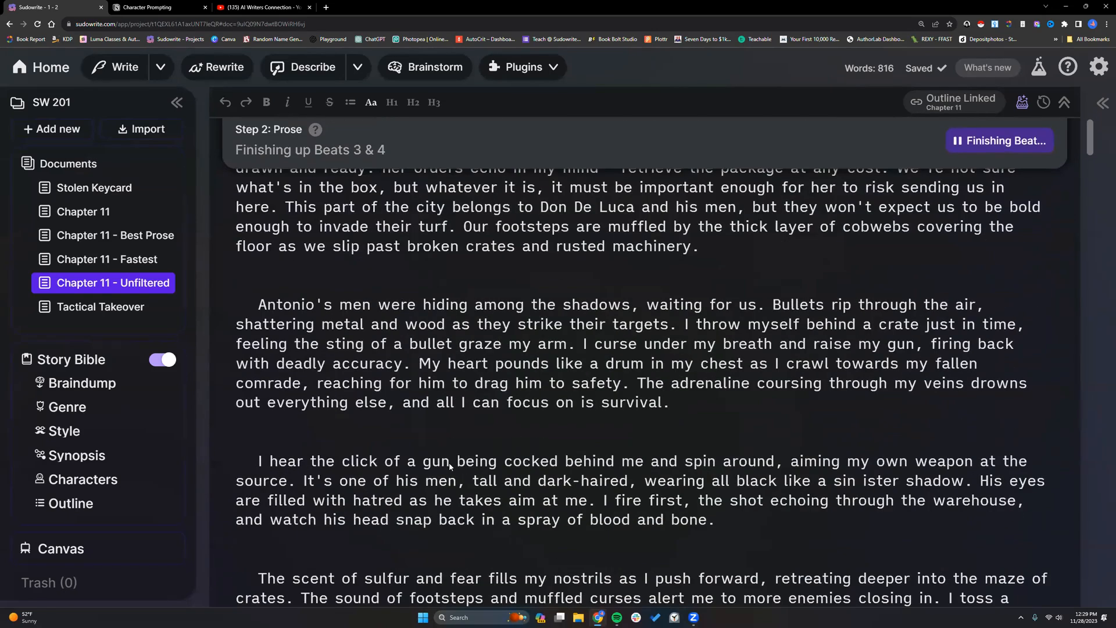
pyautogui.scroll(-1, 465, 455)
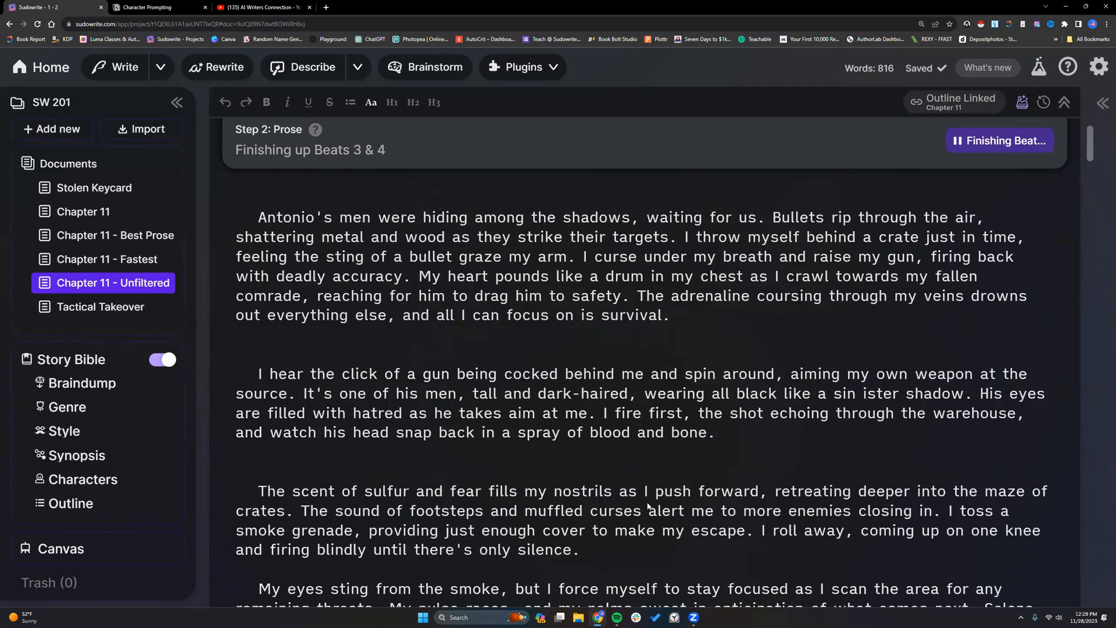
pyautogui.scroll(6, 463, 493)
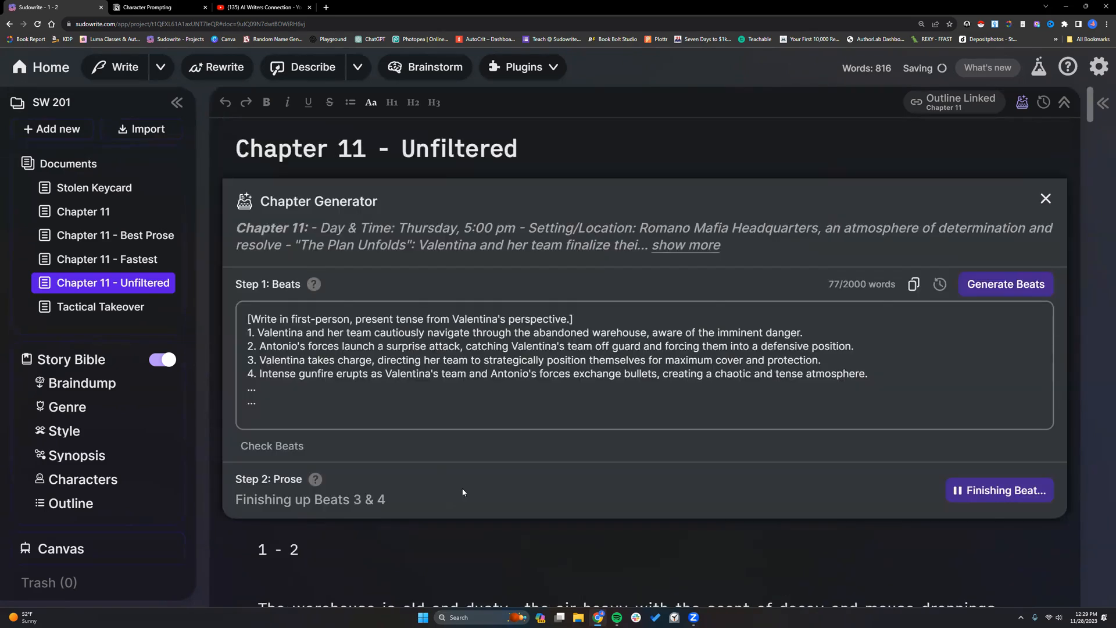
pyautogui.scroll(-3, 463, 492)
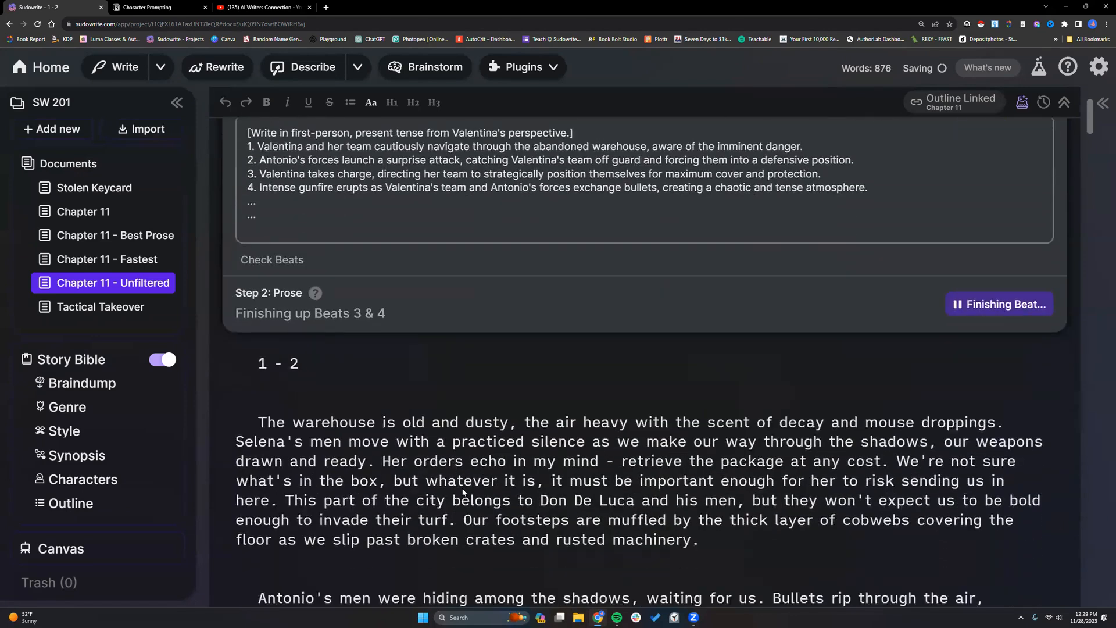
pyautogui.scroll(-4, 463, 492)
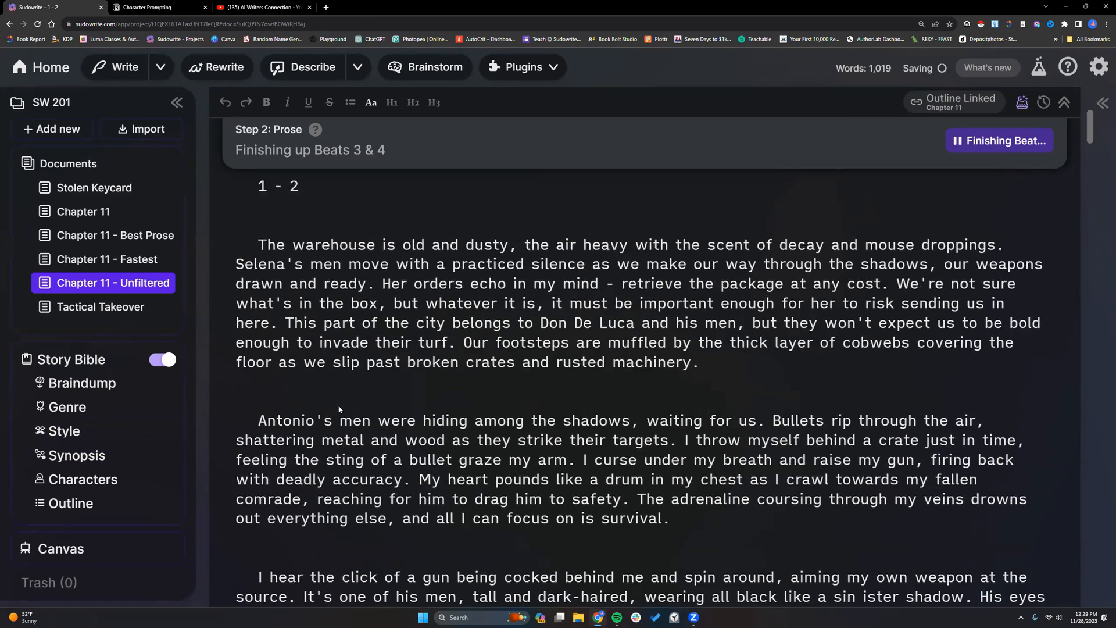
# - Examine the "first-person" wording in the bracketed instruction above the beats
pyautogui.scroll(5, 339, 407)
pyautogui.moveTo(290, 275); pyautogui.dragTo(352, 276)
pyautogui.click(316, 276)
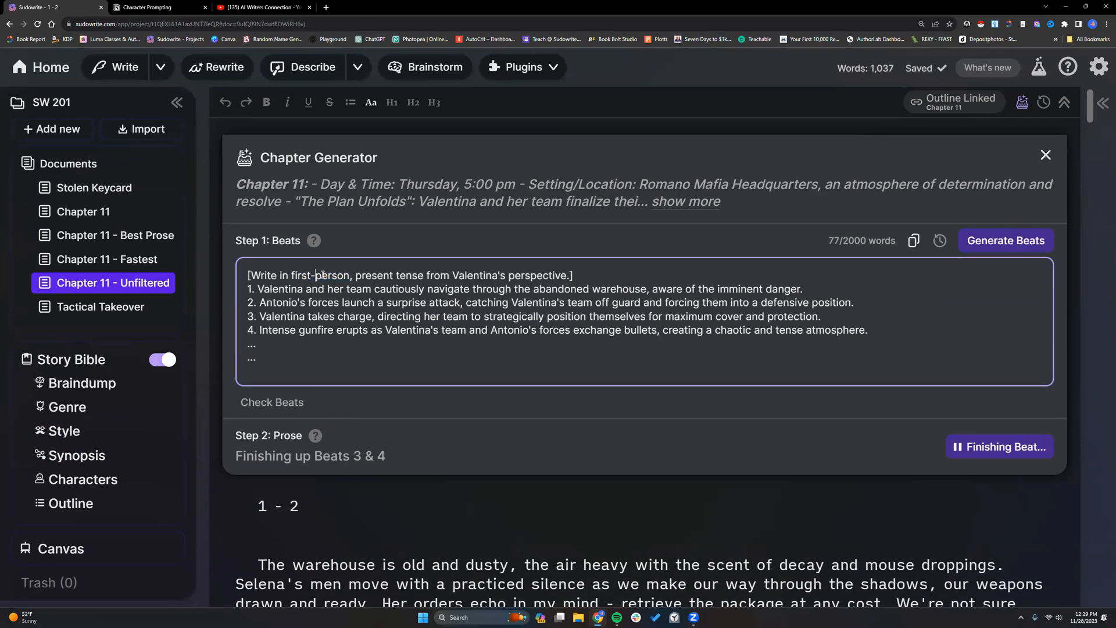
pyautogui.moveTo(291, 276); pyautogui.dragTo(350, 275)
pyautogui.click(581, 276)
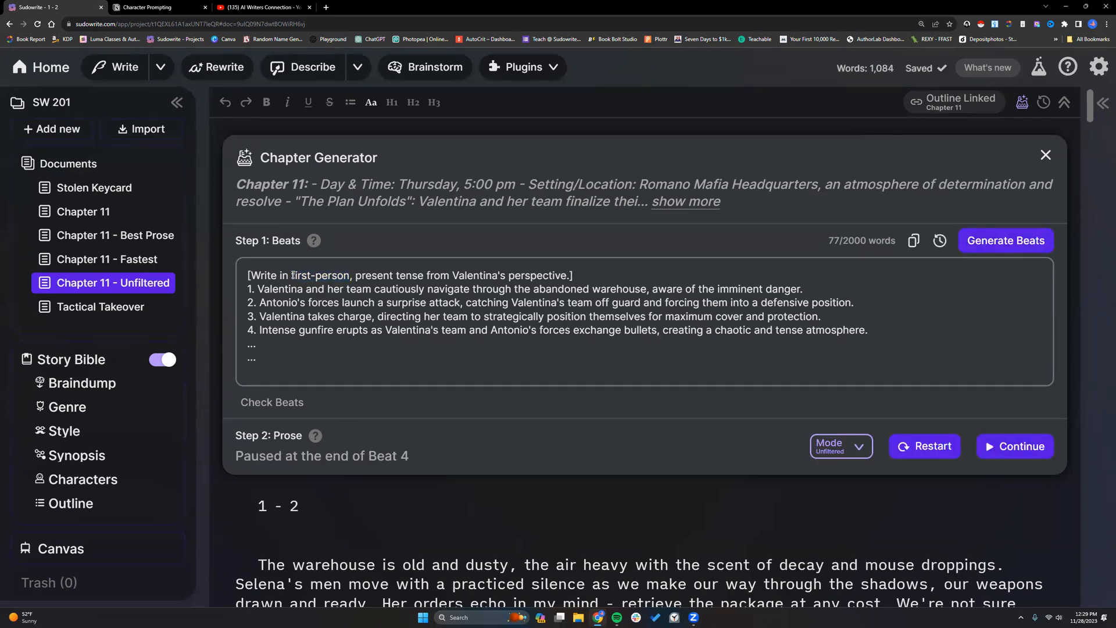
pyautogui.moveTo(291, 275); pyautogui.dragTo(351, 275)
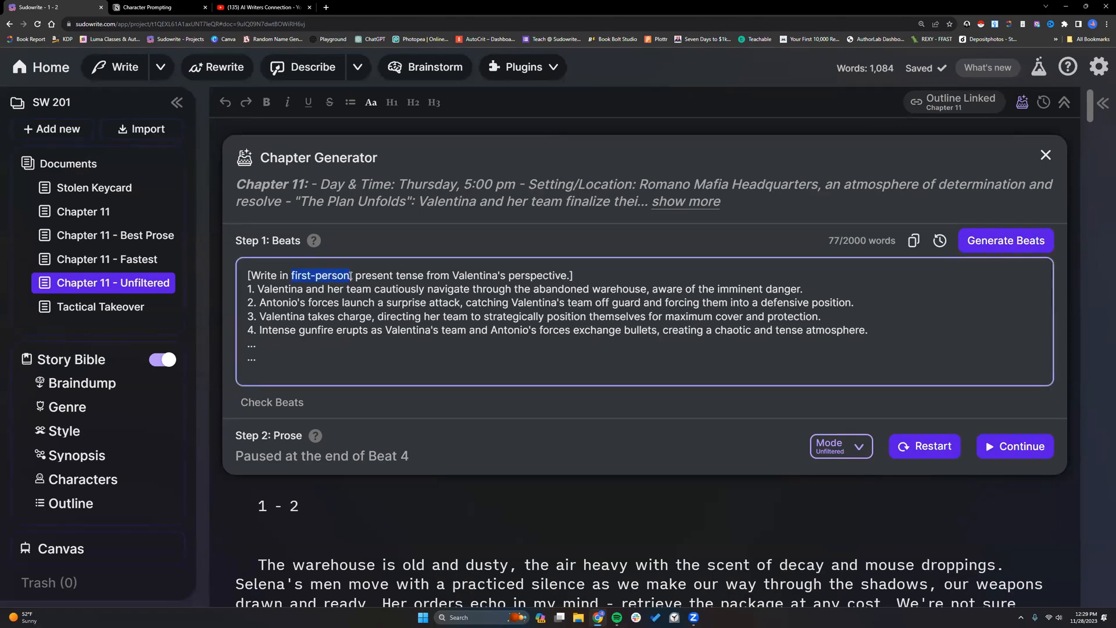
pyautogui.click(291, 274)
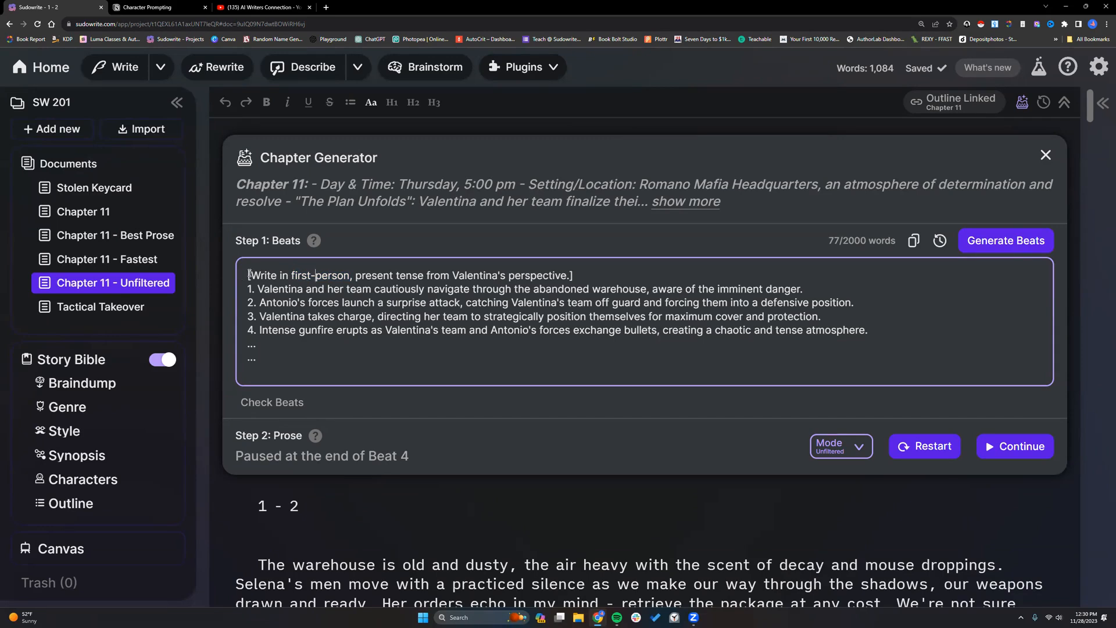
# - Copy the bracketed first-person, present-tense instruction and paste it at the start of beat 4, before its text
pyautogui.click(574, 275)
pyautogui.moveTo(247, 275); pyautogui.dragTo(564, 275)
pyautogui.rightClick(564, 274)
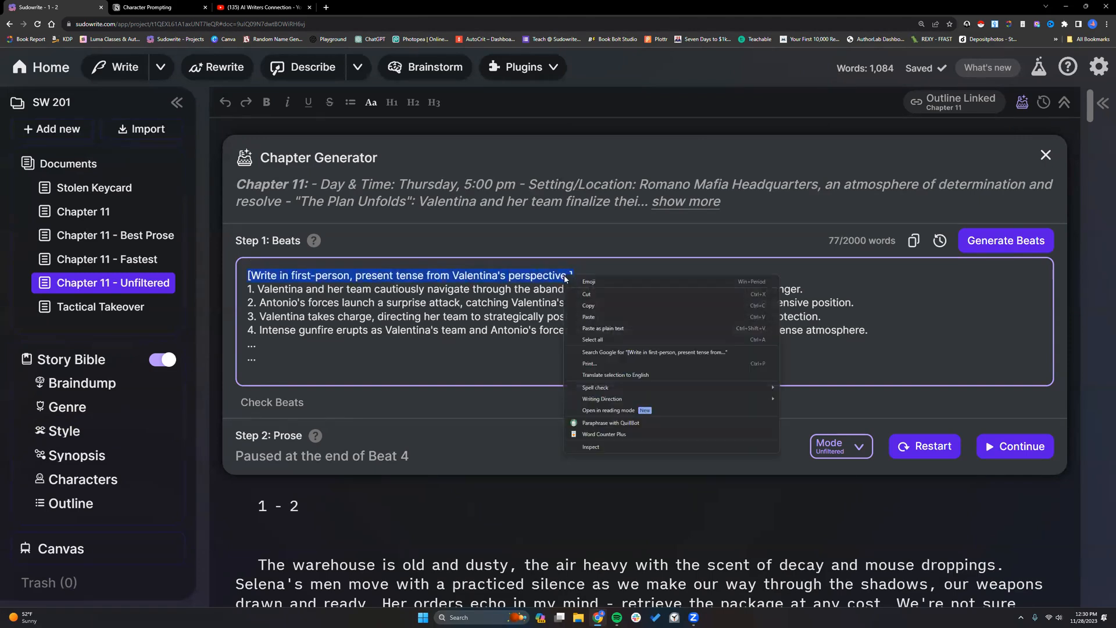
pyautogui.click(591, 307)
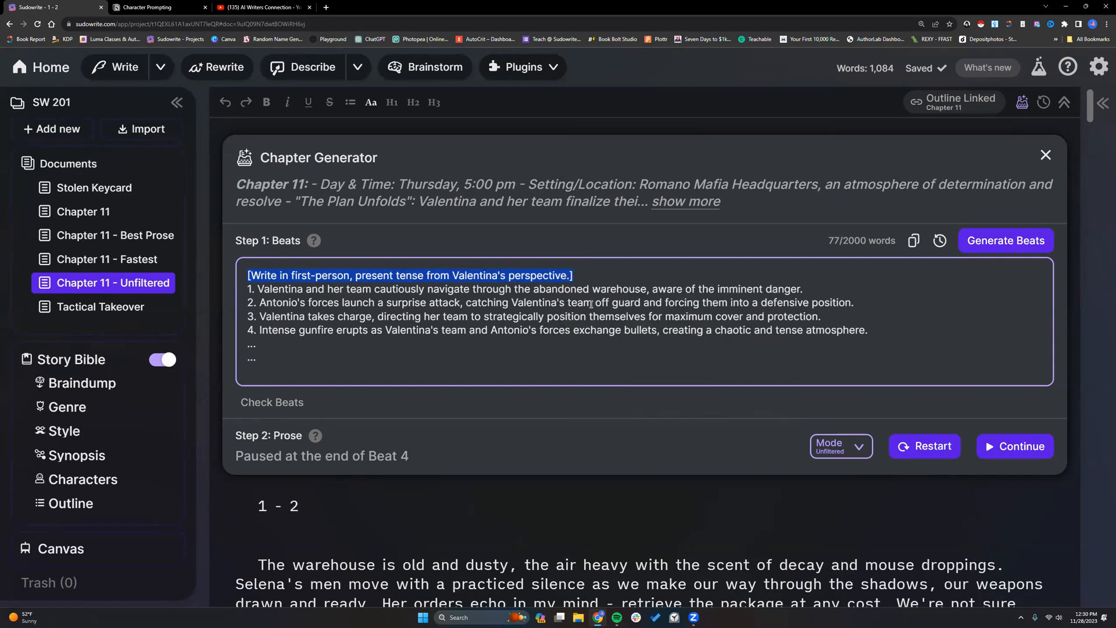
pyautogui.click(260, 331)
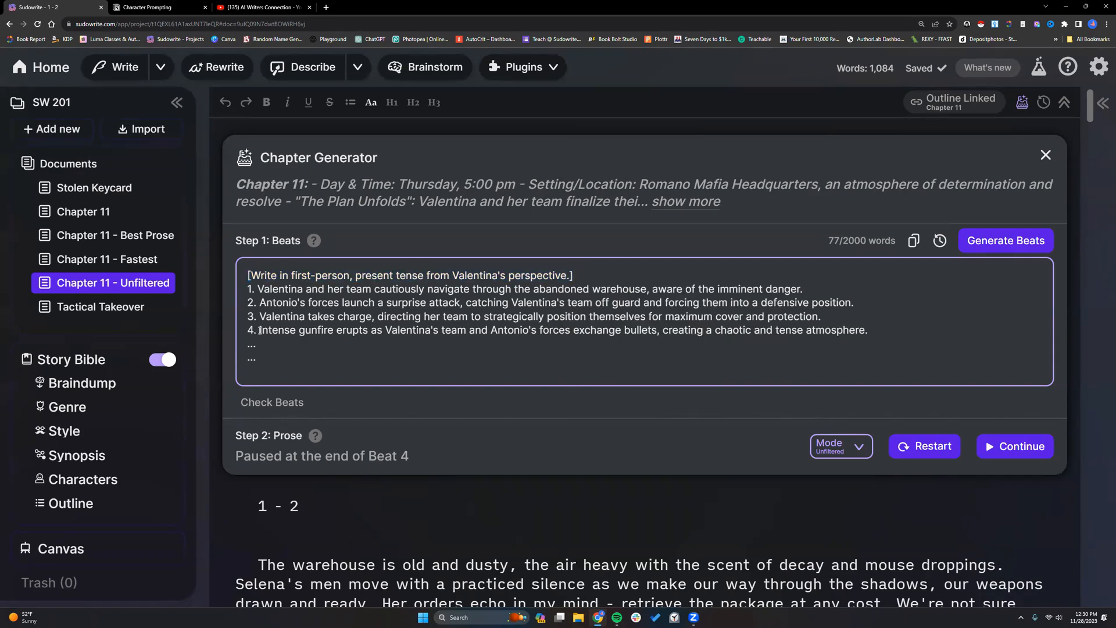
pyautogui.hotkey('ctrl', 'v')
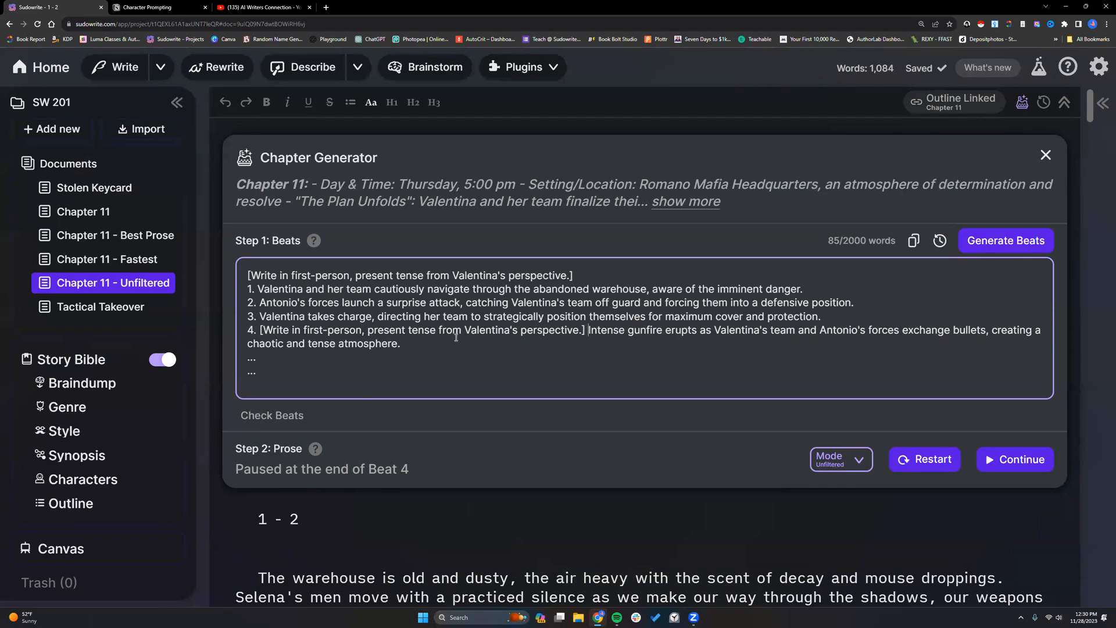
# - Review the opening paragraphs of the beats 1 and 2 prose and the point-of-view note for Unfiltered mode
pyautogui.scroll(-3, 445, 330)
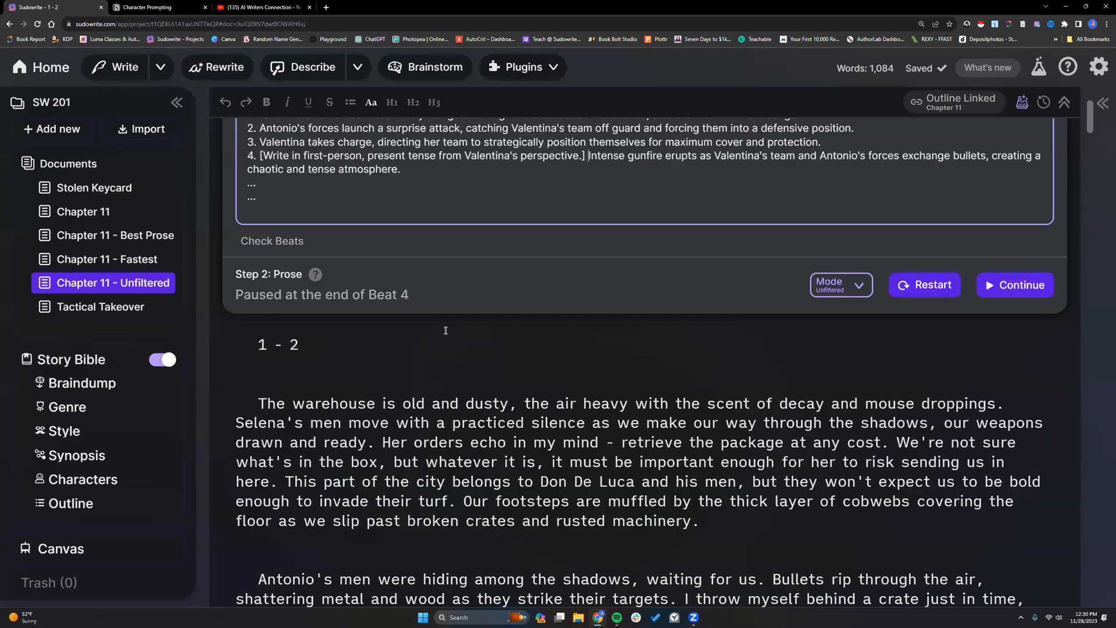
pyautogui.scroll(-4, 445, 330)
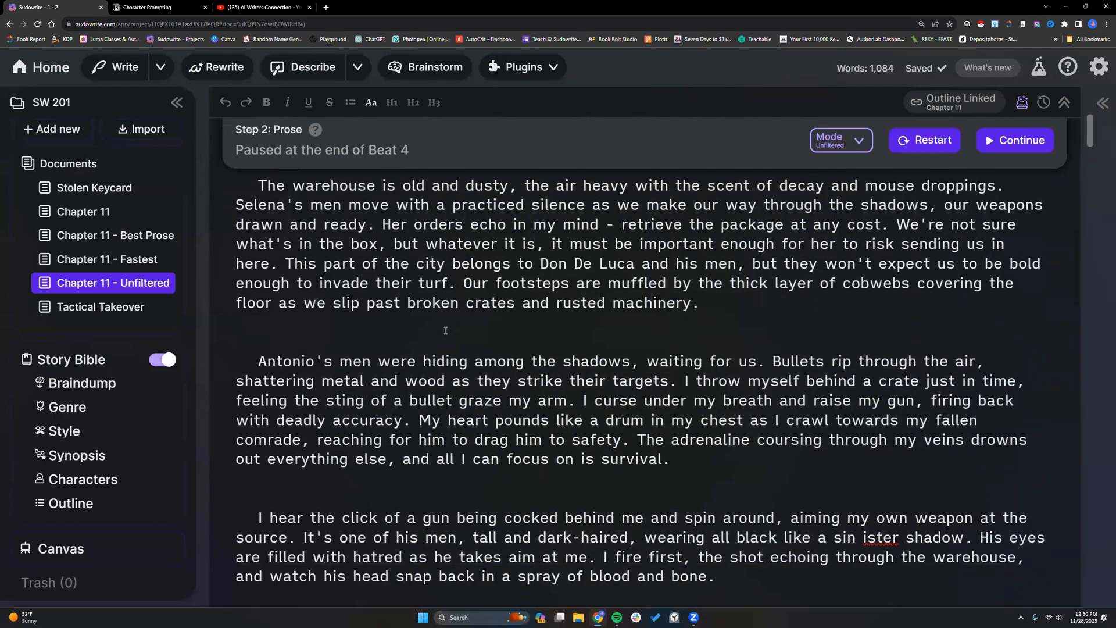
pyautogui.scroll(-3, 445, 330)
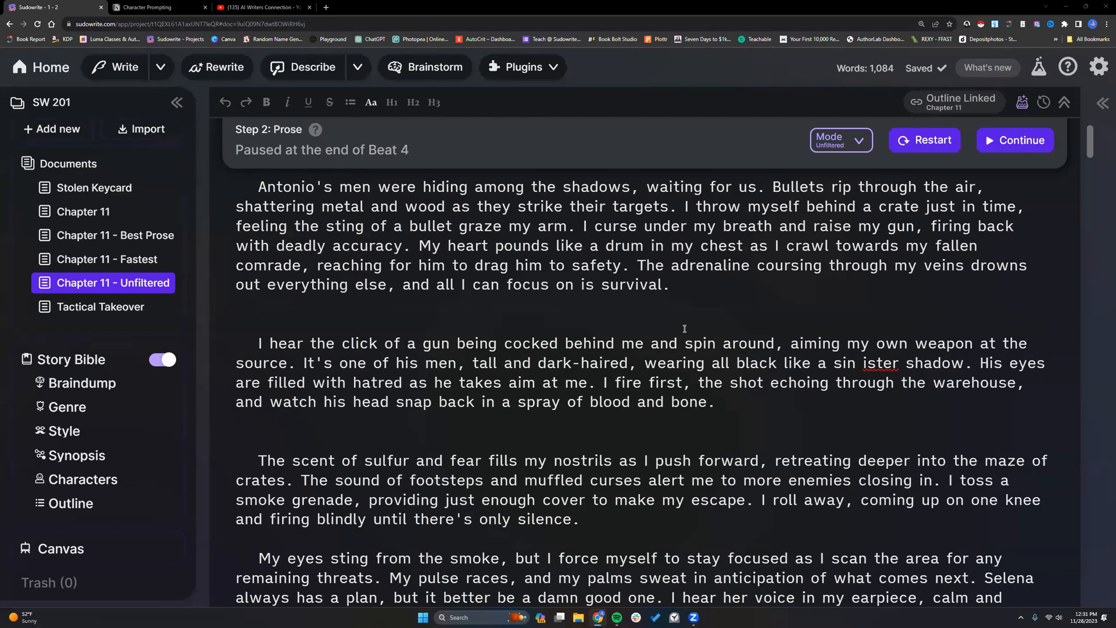
pyautogui.scroll(7, 685, 329)
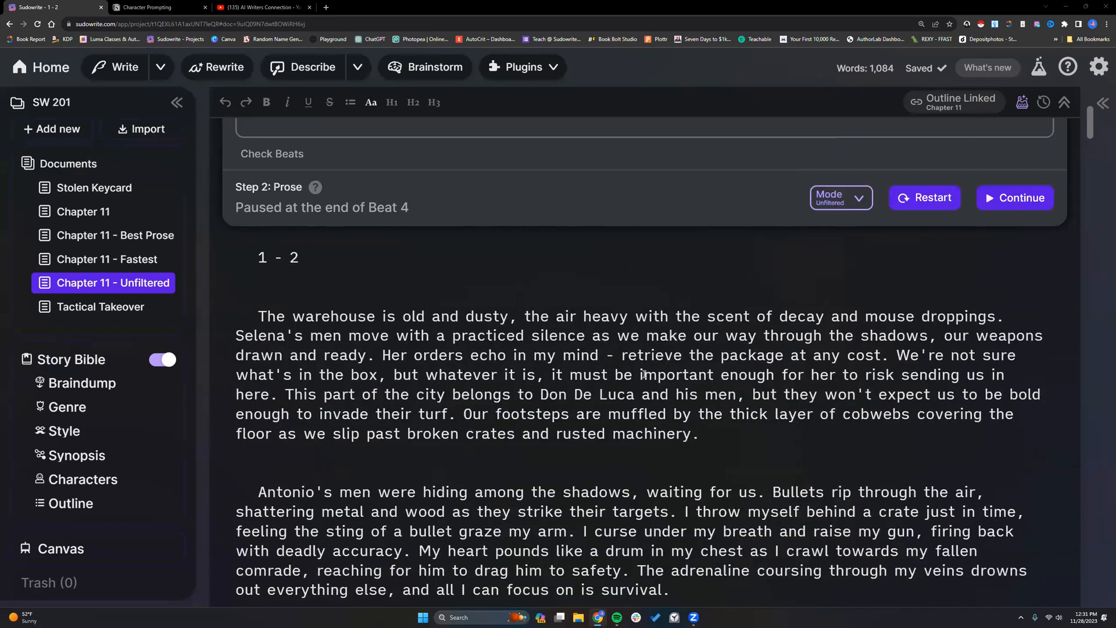
pyautogui.scroll(-1, 644, 374)
pyautogui.click(864, 207)
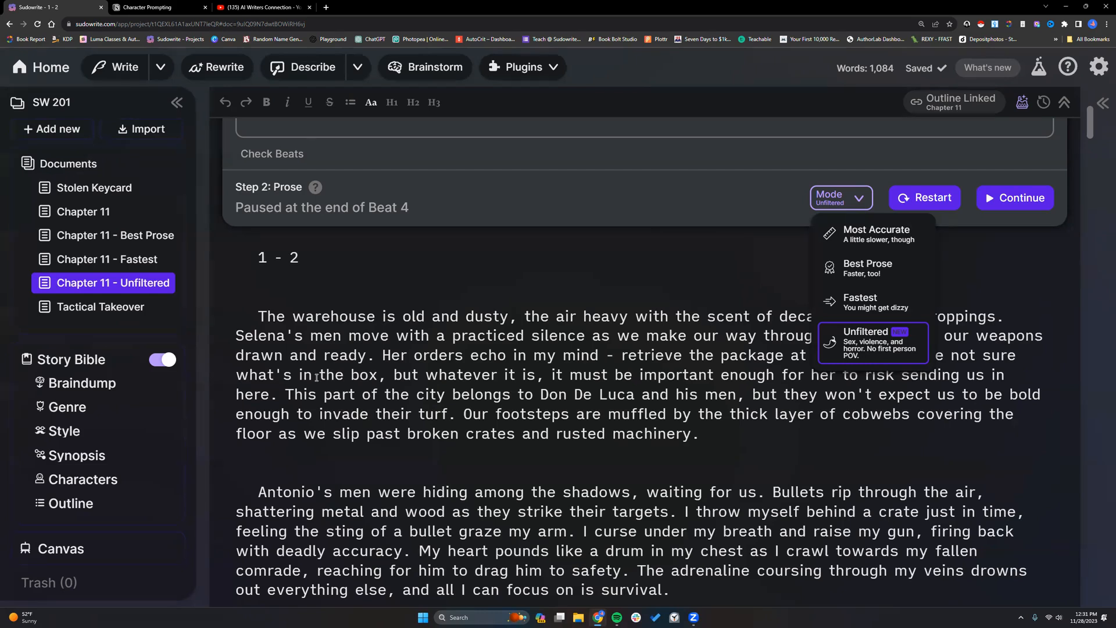
# - Compare the first-person instruction above the beats with its copy inside beat 4
pyautogui.scroll(5, 316, 378)
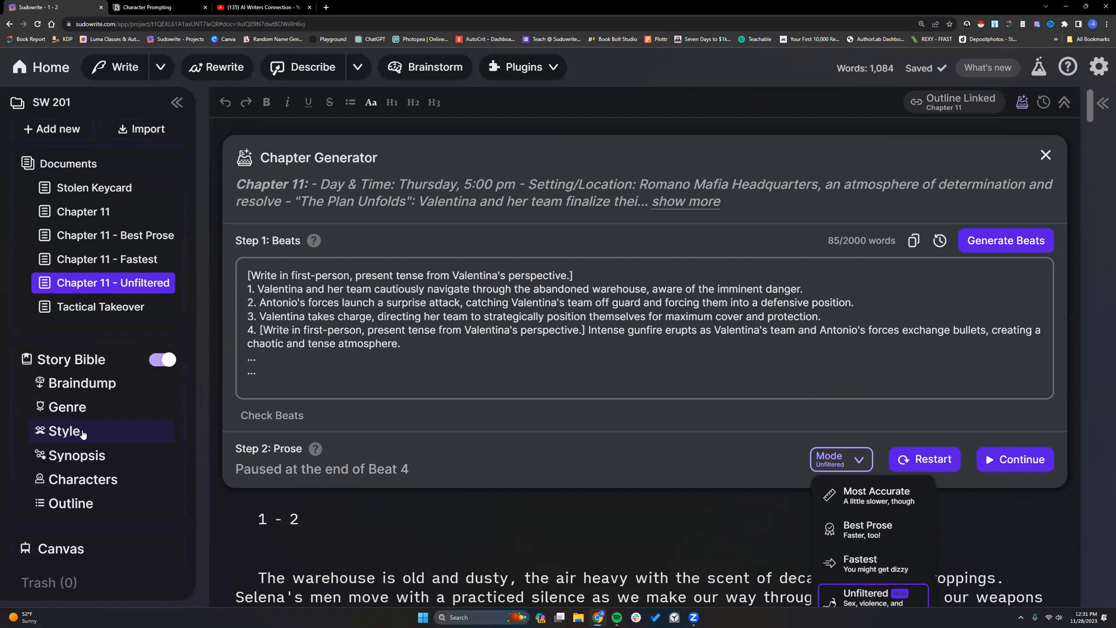
pyautogui.moveTo(293, 276); pyautogui.dragTo(350, 275)
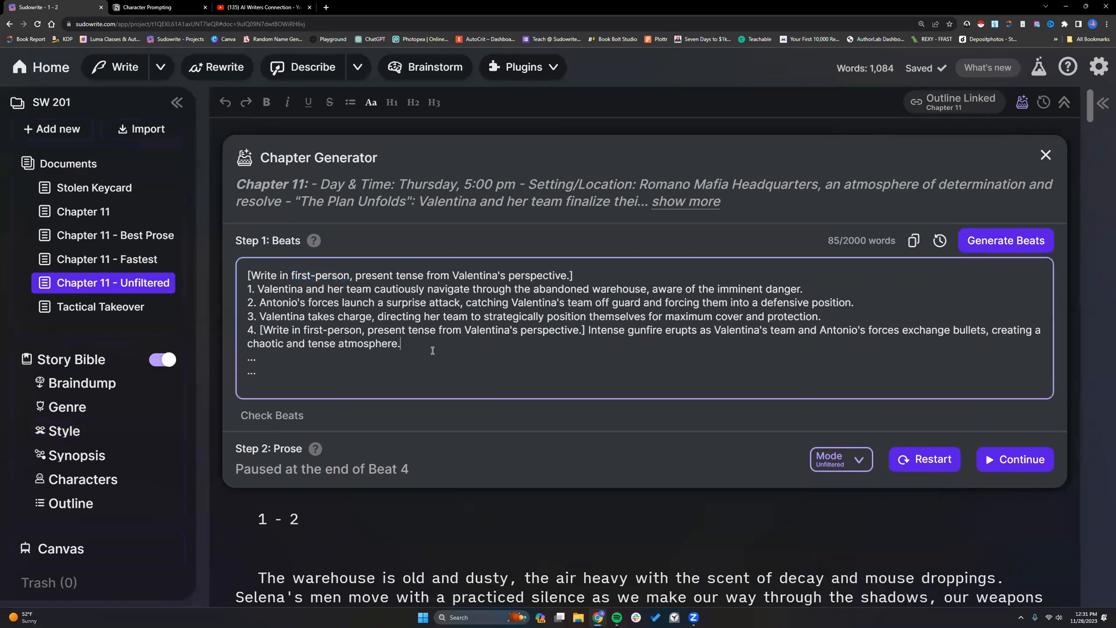
pyautogui.scroll(-2, 433, 351)
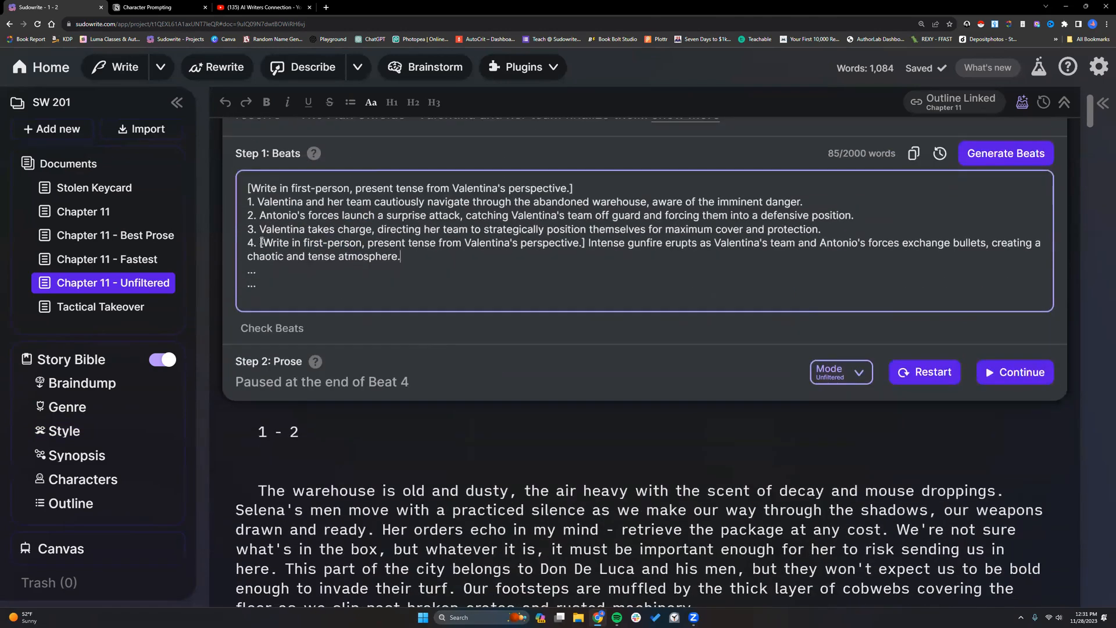
pyautogui.moveTo(260, 242); pyautogui.dragTo(587, 245)
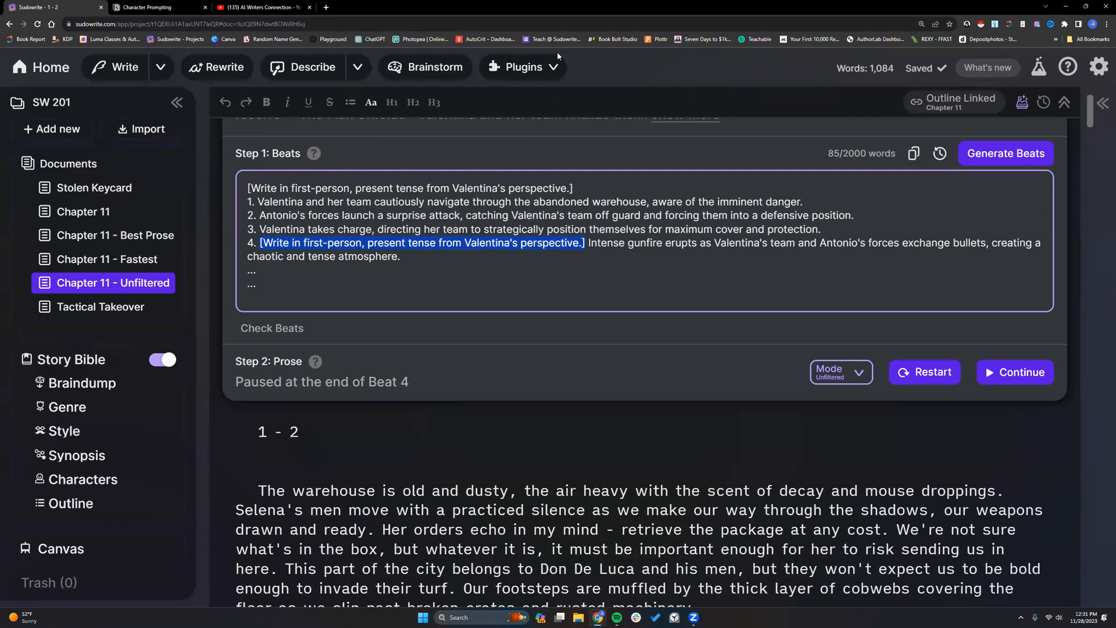
pyautogui.scroll(-3, 577, 185)
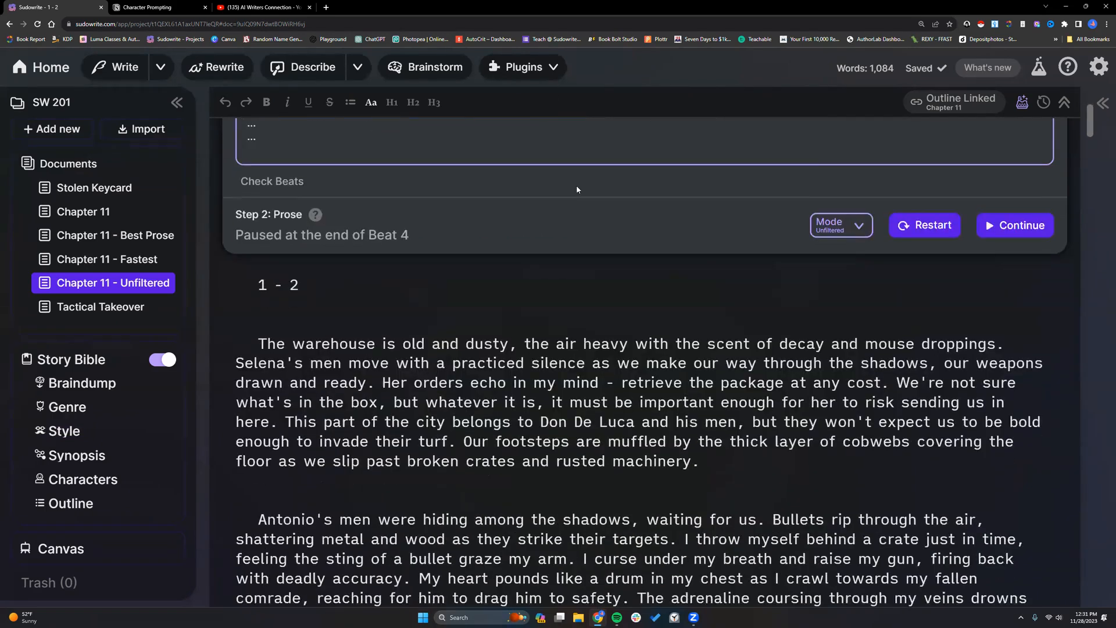
# - Recheck the generation mode descriptions and examine the first-person sentences in the ambush paragraph, starting at "I throw myself behind a crate"
pyautogui.click(858, 198)
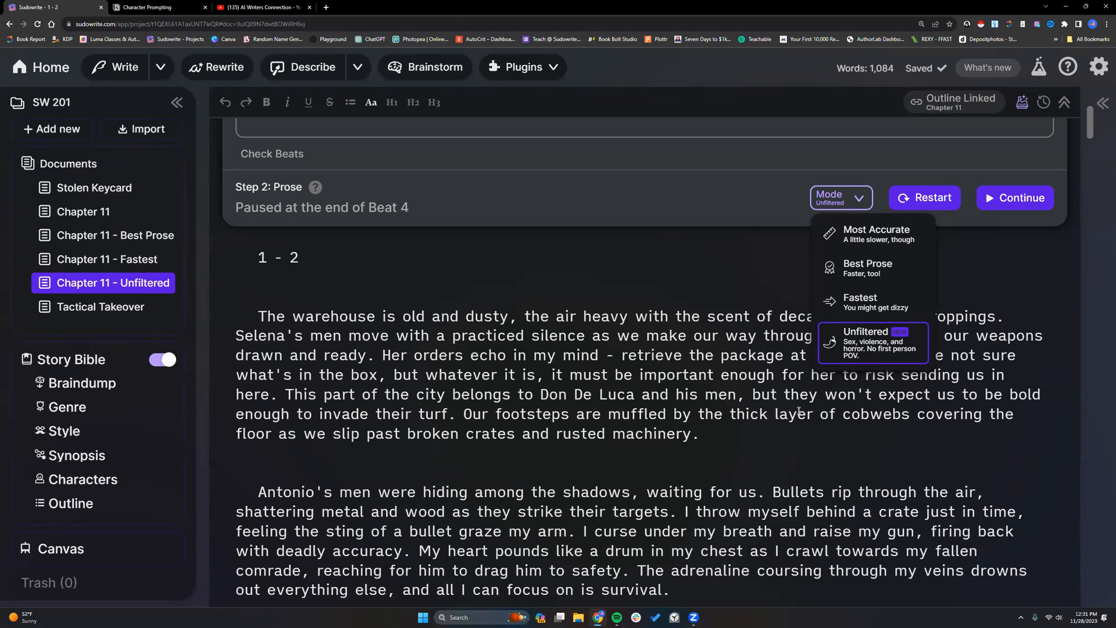
pyautogui.scroll(-2, 799, 407)
pyautogui.click(799, 407)
pyautogui.click(733, 349)
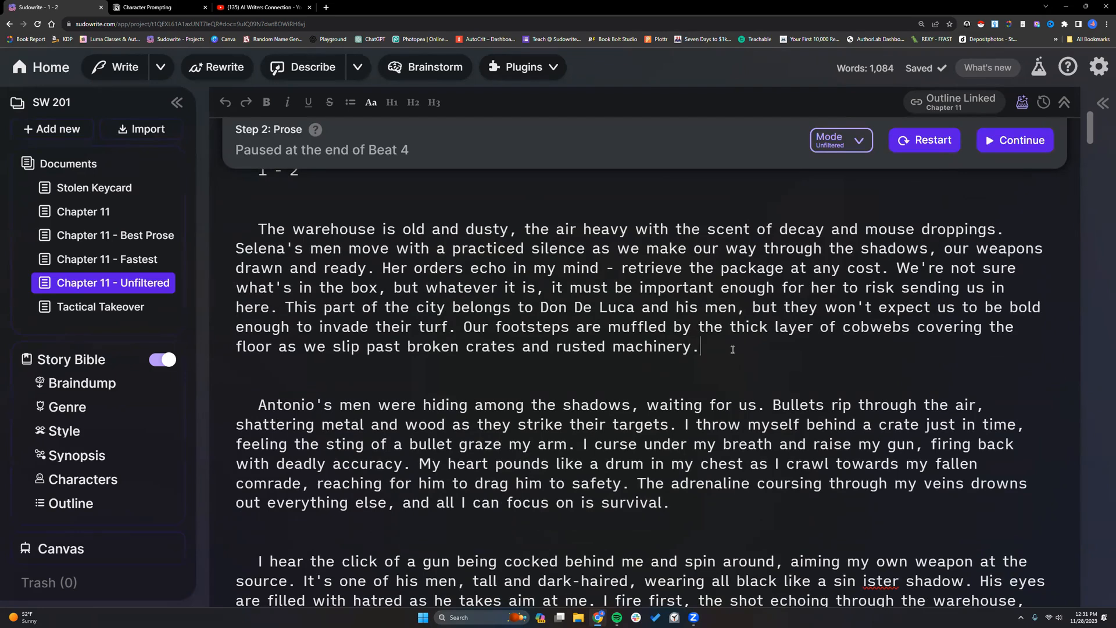
pyautogui.scroll(-2, 733, 350)
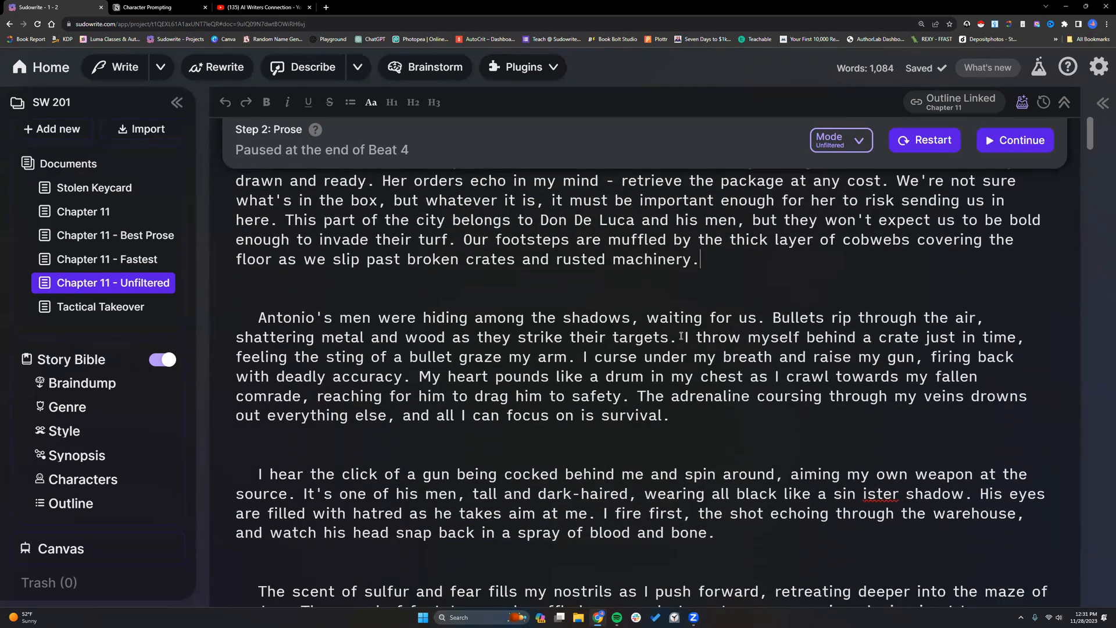
pyautogui.moveTo(683, 338); pyautogui.dragTo(689, 372)
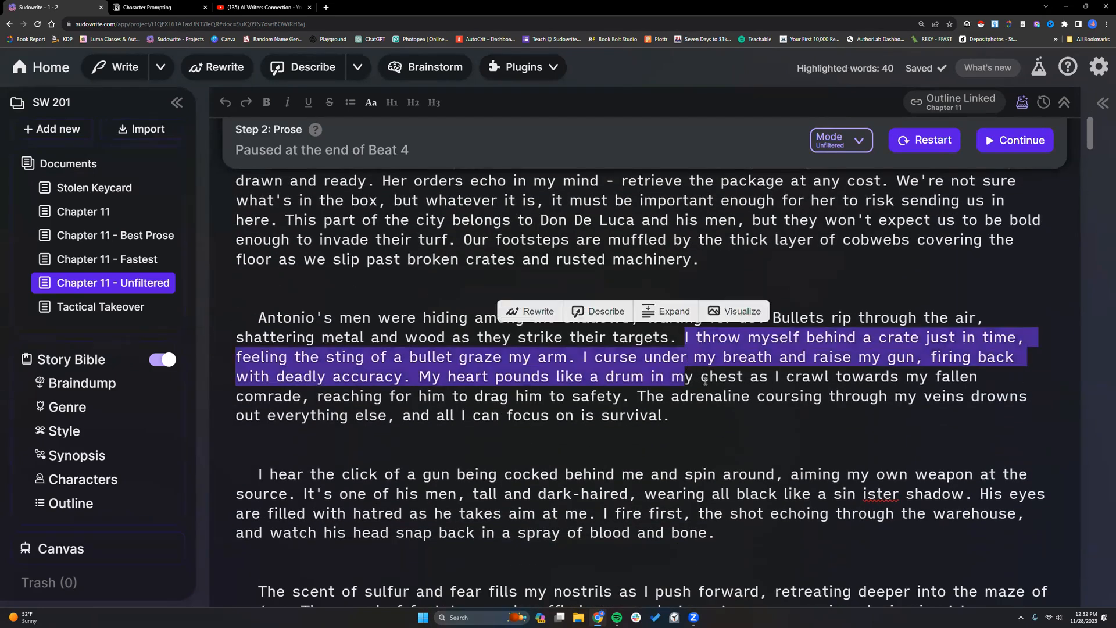
pyautogui.click(705, 380)
pyautogui.click(691, 414)
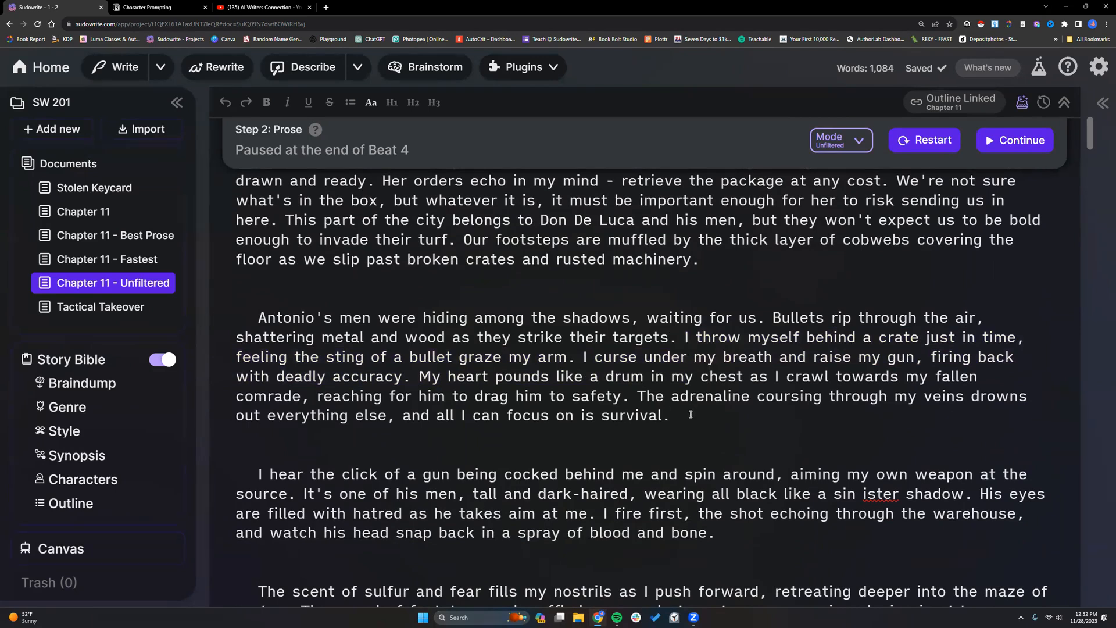
# - Read the rest of the beats 1 and 2 prose, from the gunfight to the extraction order for Valentina
pyautogui.scroll(-5, 690, 414)
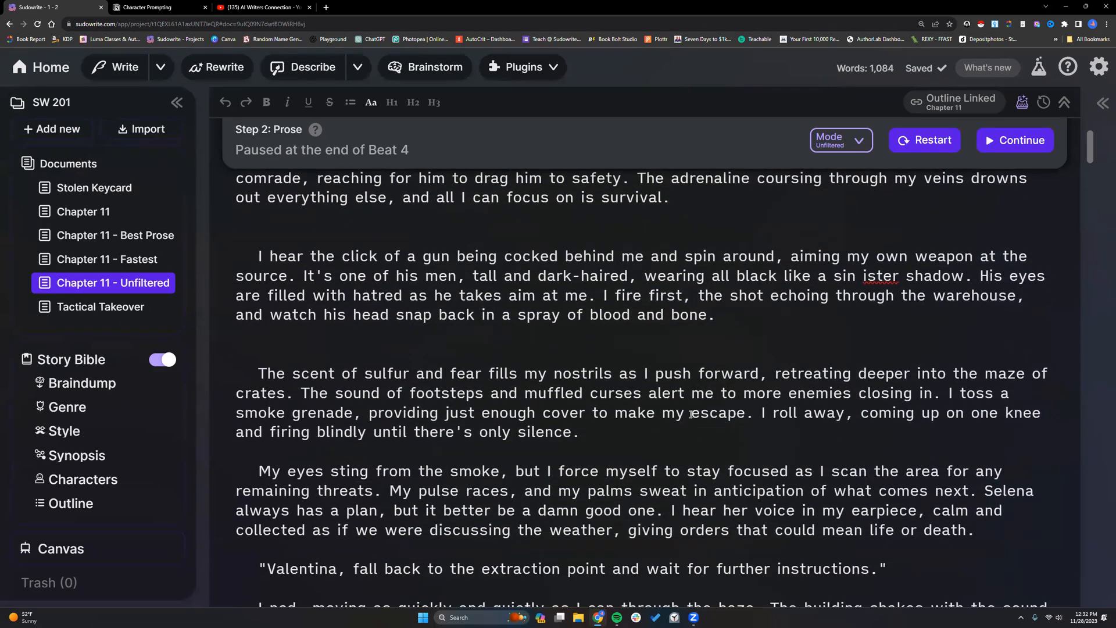
pyautogui.scroll(-4, 691, 415)
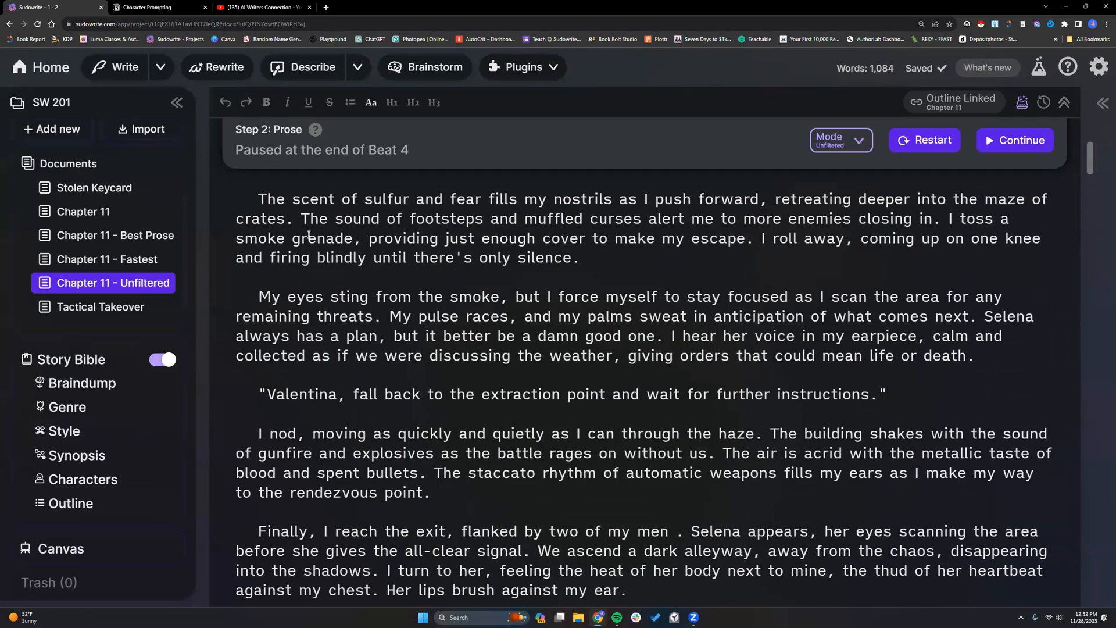
pyautogui.scroll(15, 333, 197)
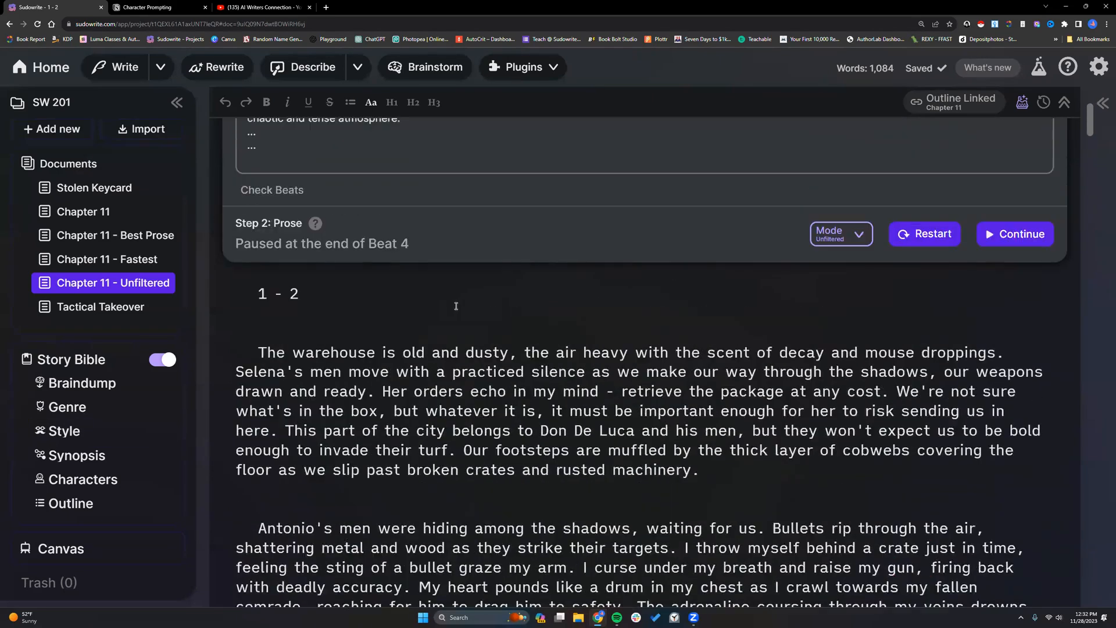
# - Check the beats and examine how the bracketed first-person instruction is treated as the header above the beats
pyautogui.scroll(-2, 903, 284)
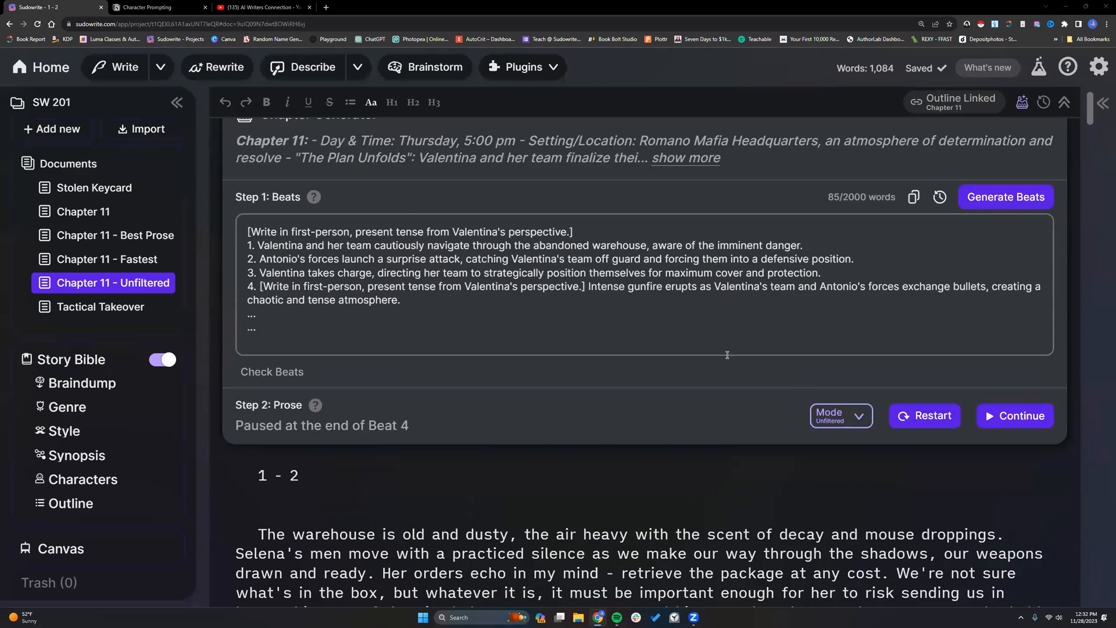
pyautogui.click(248, 232)
pyautogui.moveTo(248, 232); pyautogui.dragTo(577, 223)
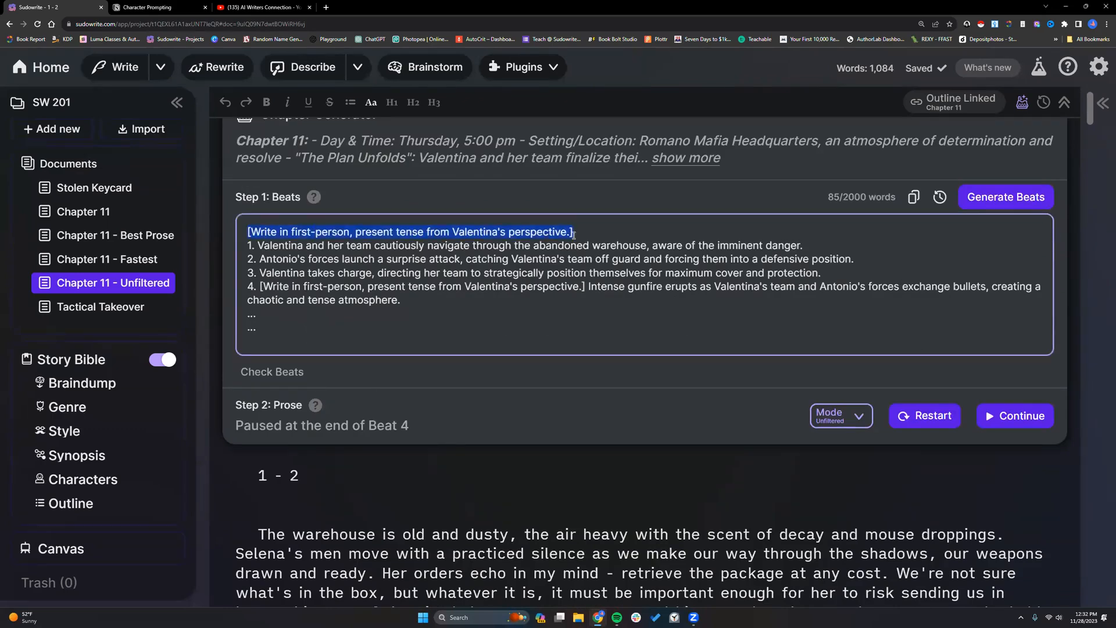
pyautogui.click(269, 372)
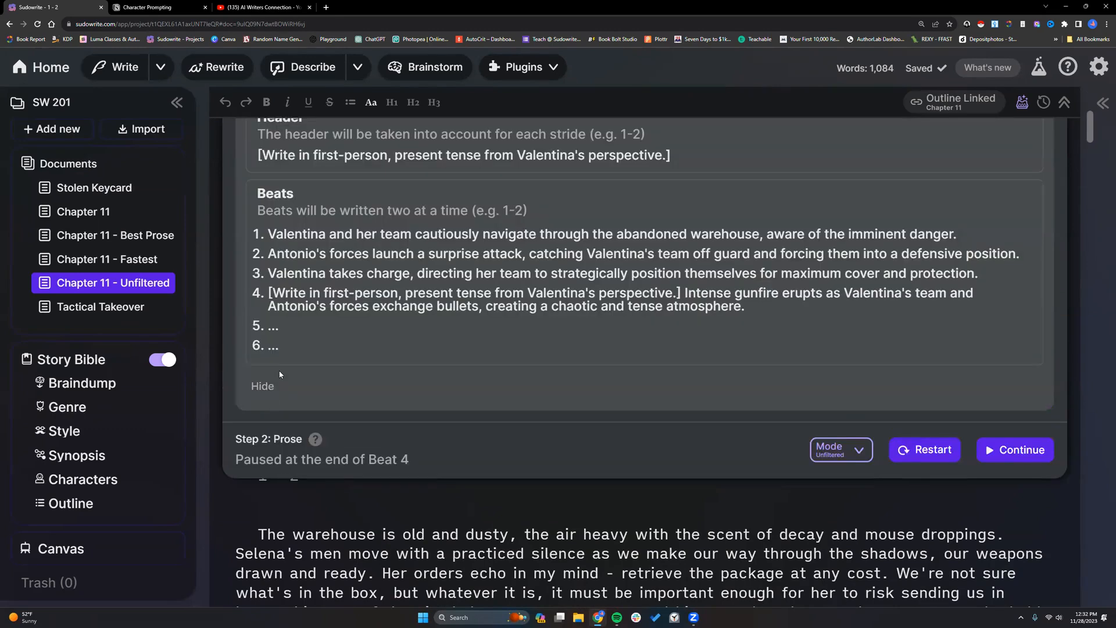
pyautogui.scroll(1, 283, 270)
pyautogui.moveTo(257, 209); pyautogui.dragTo(669, 214)
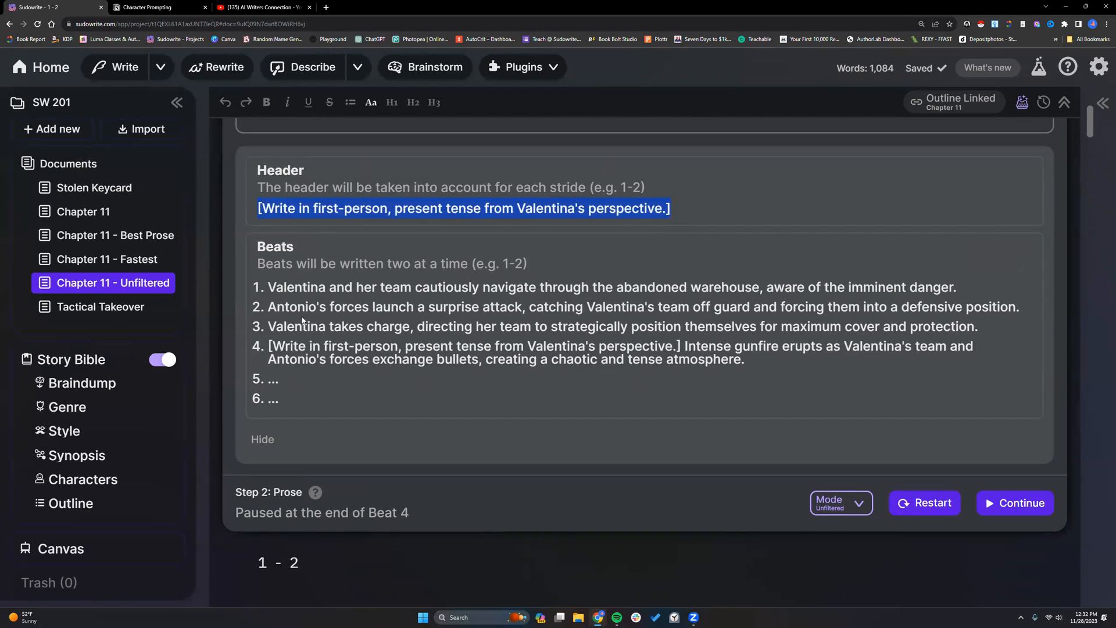
# - Cut the bracketed first-person instruction from above beat 1 to compare the beat check, and paste it back in place
pyautogui.scroll(5, 276, 395)
pyautogui.click(245, 313)
pyautogui.moveTo(246, 312); pyautogui.dragTo(573, 317)
pyautogui.hotkey('ctrl', 'c')
pyautogui.press('Delete')
pyautogui.press('Delete')
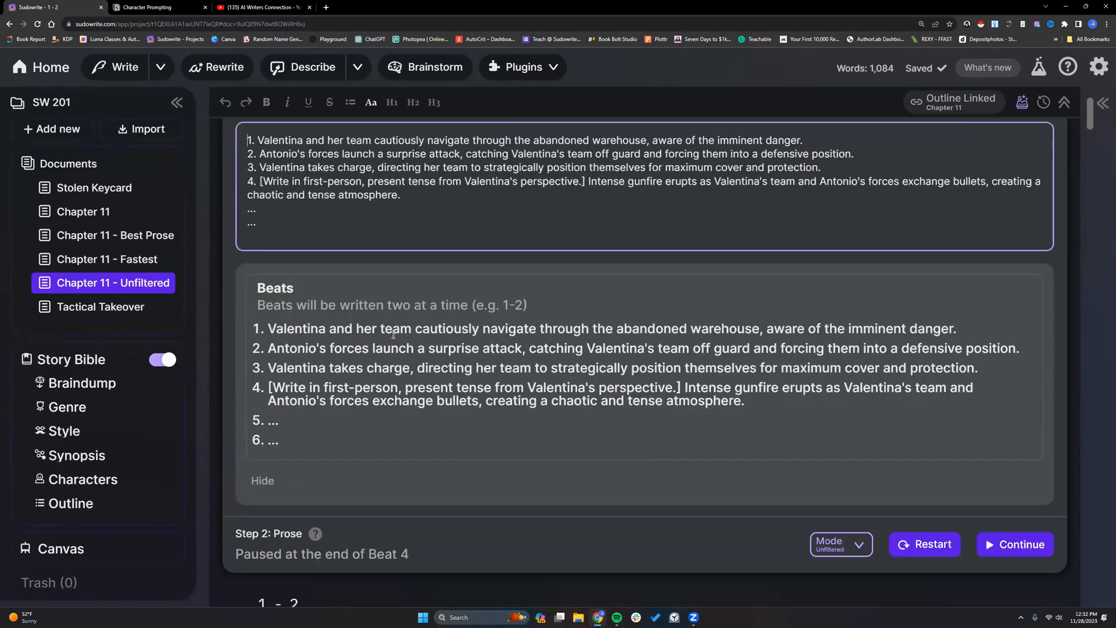
pyautogui.scroll(2, 284, 390)
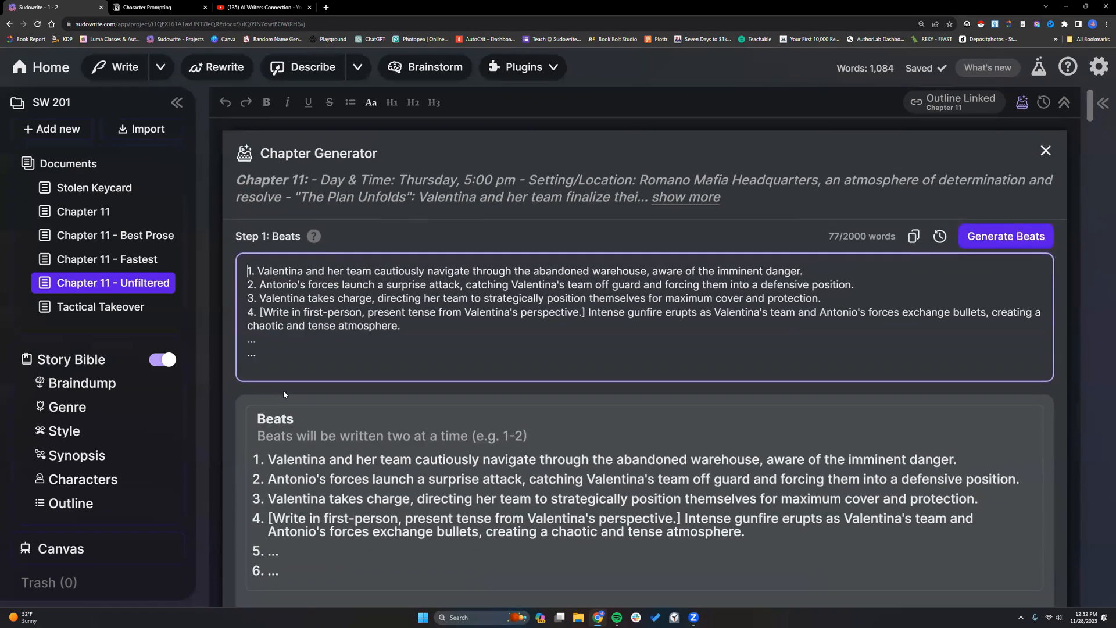
pyautogui.hotkey('ctrl', 'v')
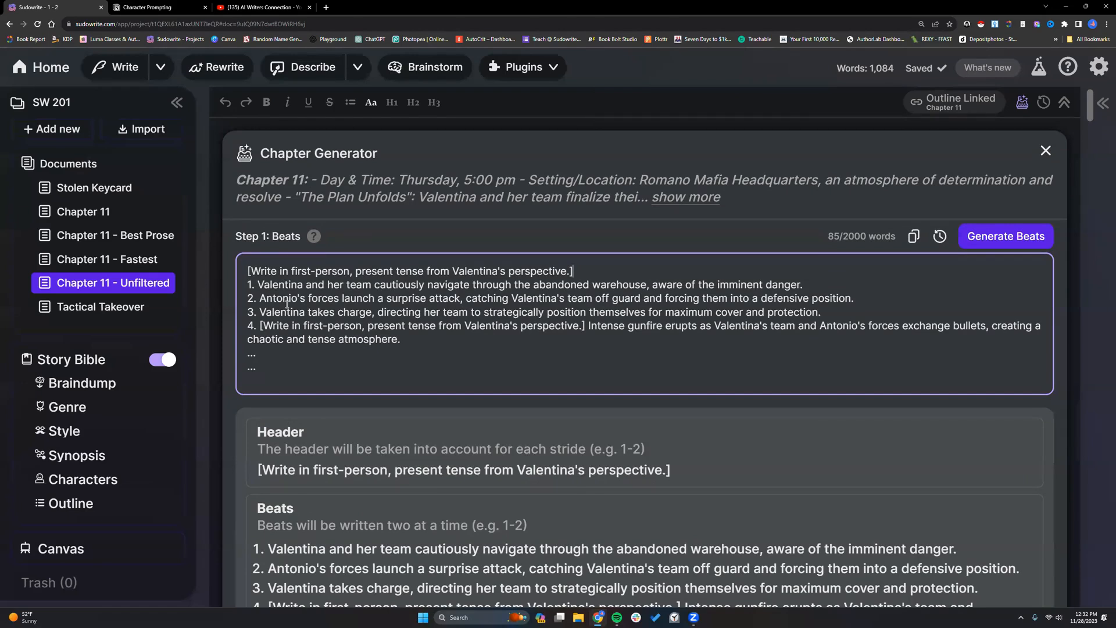
# - Examine the word limit for the chapter beats
pyautogui.click(842, 237)
pyautogui.moveTo(842, 236); pyautogui.dragTo(899, 239)
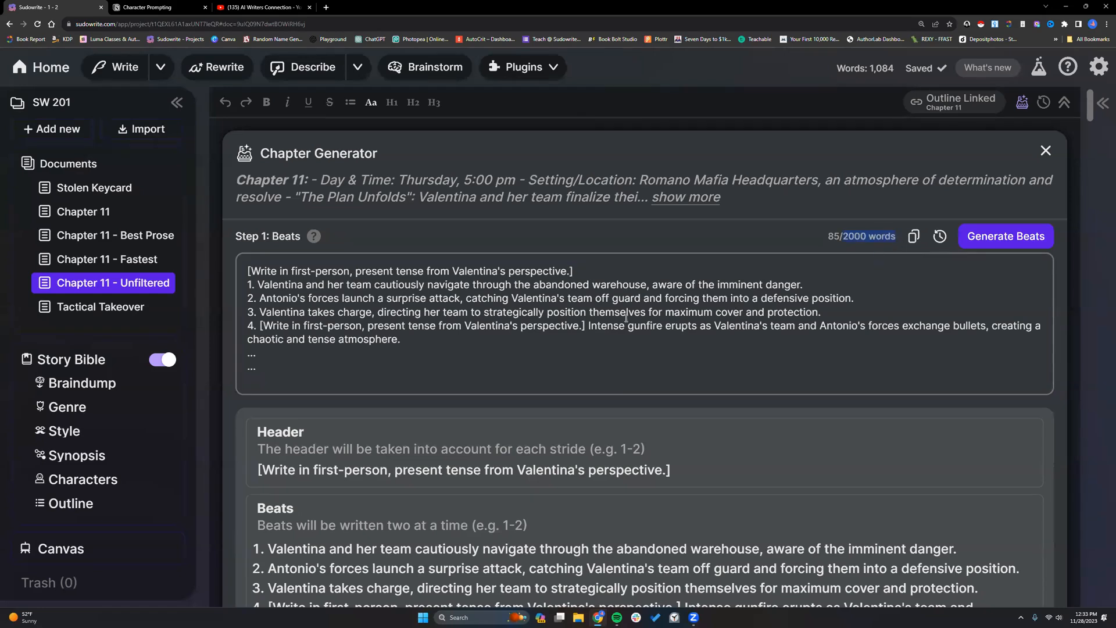
pyautogui.click(433, 342)
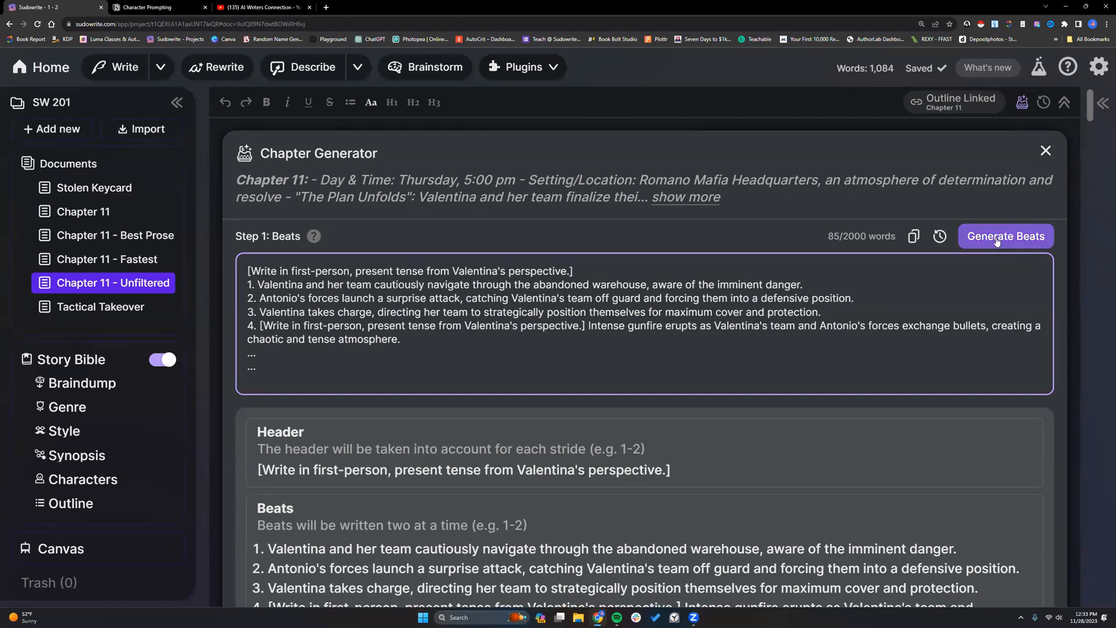
# - Expand the linked Chapter 11 outline and examine its setting, "The Plan Unfolds" and "No Turning Back" points against the beats
pyautogui.click(685, 198)
pyautogui.moveTo(250, 216); pyautogui.dragTo(1042, 249)
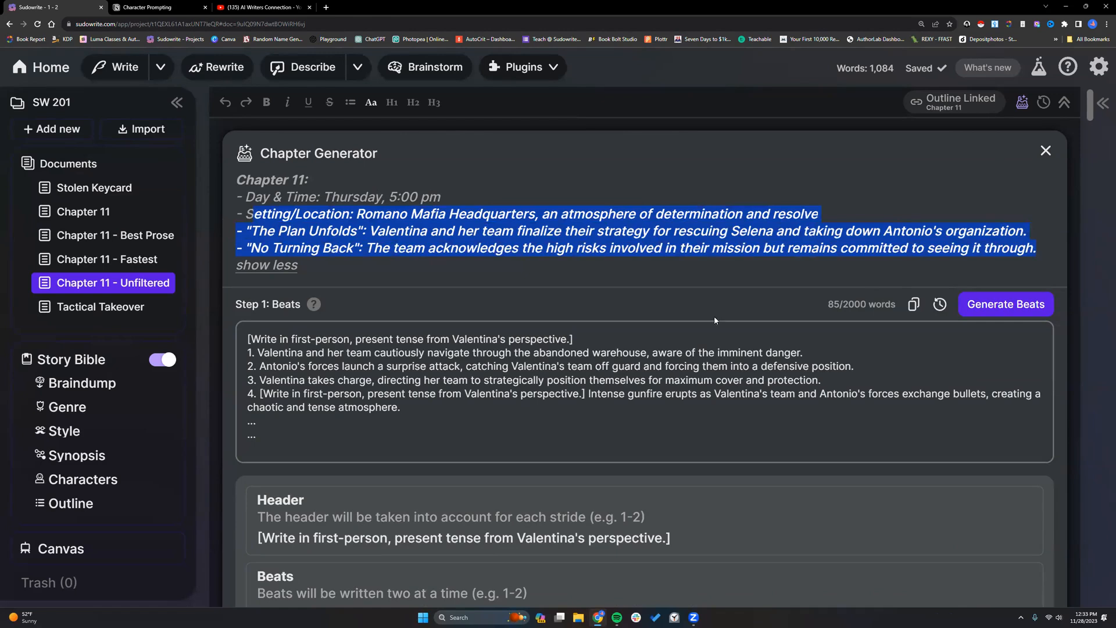
pyautogui.click(657, 334)
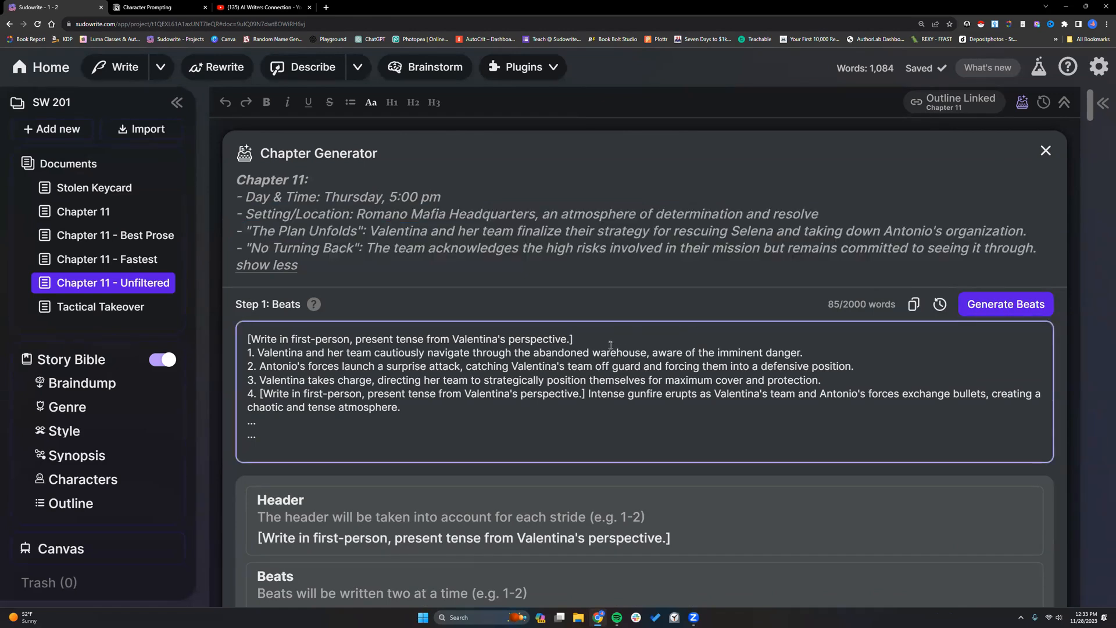
pyautogui.click(824, 379)
pyautogui.moveTo(244, 213); pyautogui.dragTo(1059, 249)
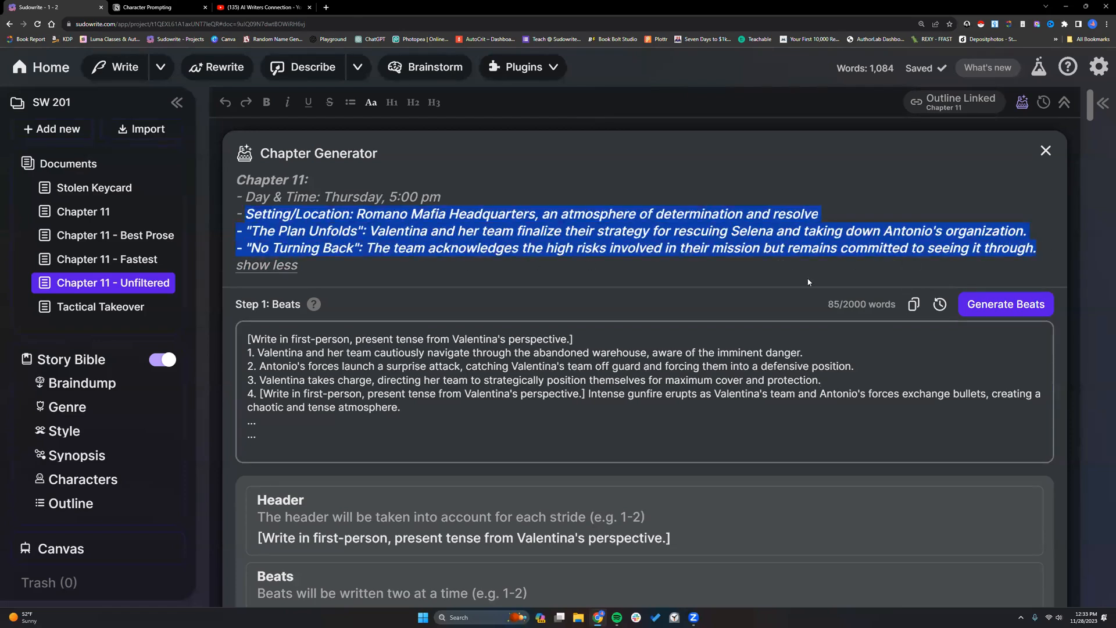
pyautogui.click(765, 302)
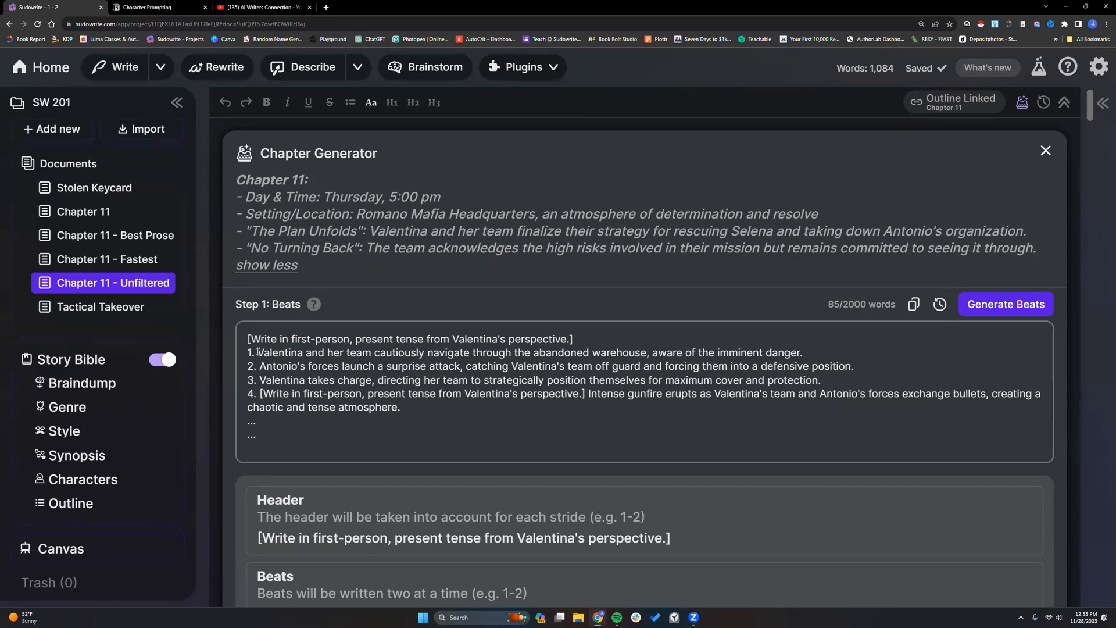
pyautogui.click(416, 402)
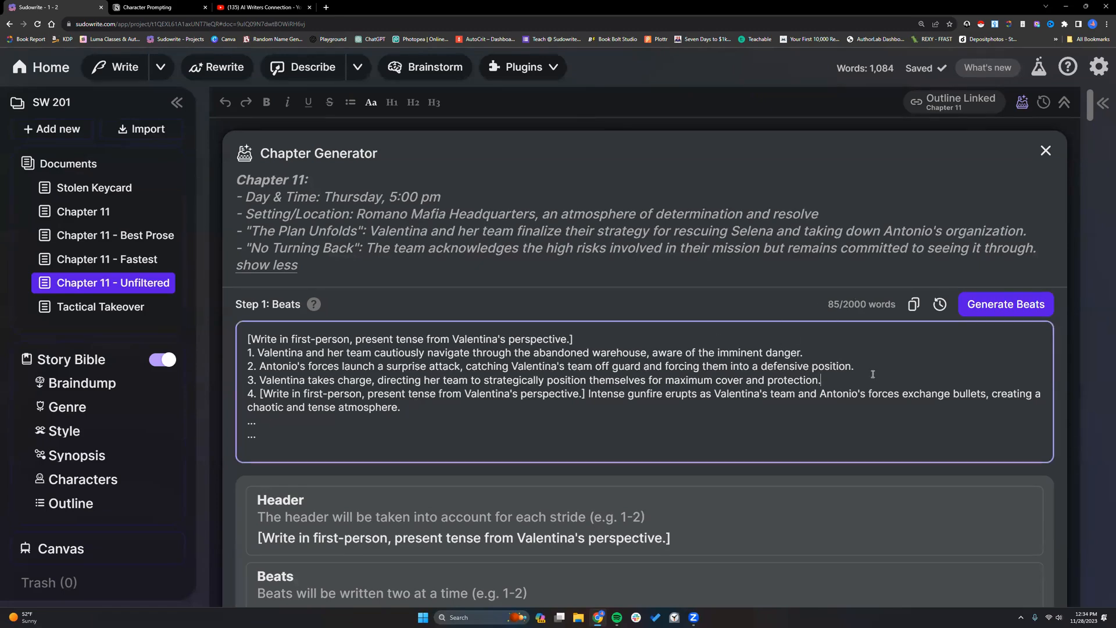
pyautogui.click(828, 384)
pyautogui.click(642, 406)
pyautogui.write('Antonio says, " G')
pyautogui.press('BackSpace')
pyautogui.press('BackSpace')
pyautogui.press('BackSpace')
pyautogui.press('BackSpace')
pyautogui.press('BackSpace')
pyautogui.press('BackSpace')
pyautogui.press('BackSpace')
pyautogui.press('BackSpace')
pyautogui.press('BackSpace')
pyautogui.press('BackSpace')
pyautogui.press('BackSpace')
pyautogui.press('BackSpace')
pyautogui.press('BackSpace')
pyautogui.press('BackSpace')
pyautogui.press('BackSpace')
pyautogui.press('BackSpace')
pyautogui.press('BackSpace')
# - Add two example lines below the placeholder lines: "1. Make me a sandwich." and "2. Cook a five course meal."
pyautogui.click(295, 436)
pyautogui.press('Return')
pyautogui.press('Return')
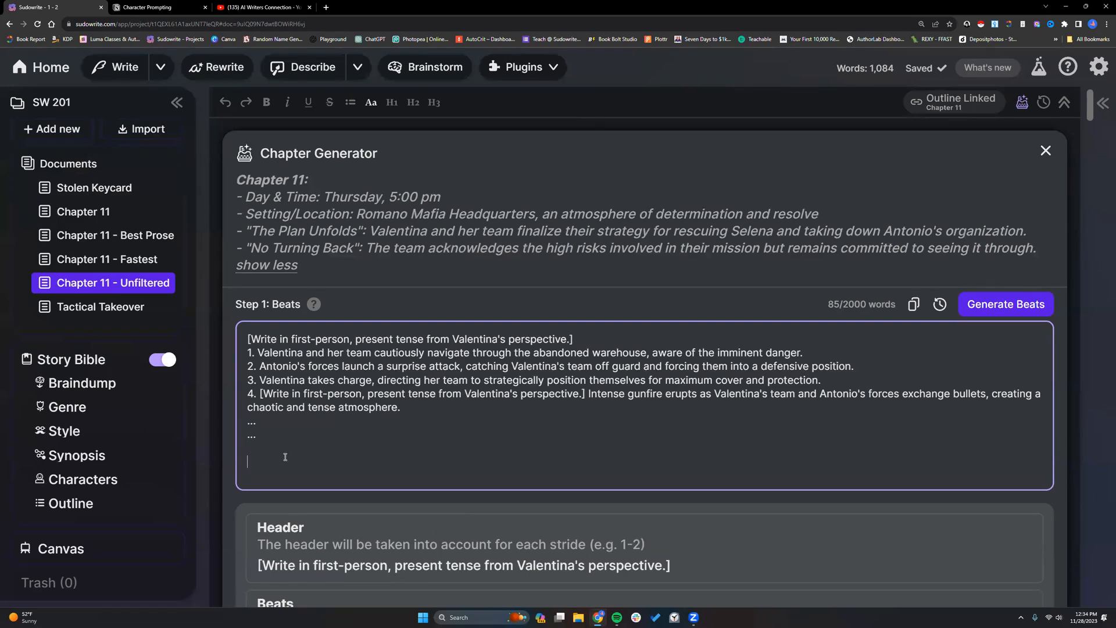
pyautogui.write('1. Make me a sandwich.')
pyautogui.press('Return')
pyautogui.write('2. Coo')
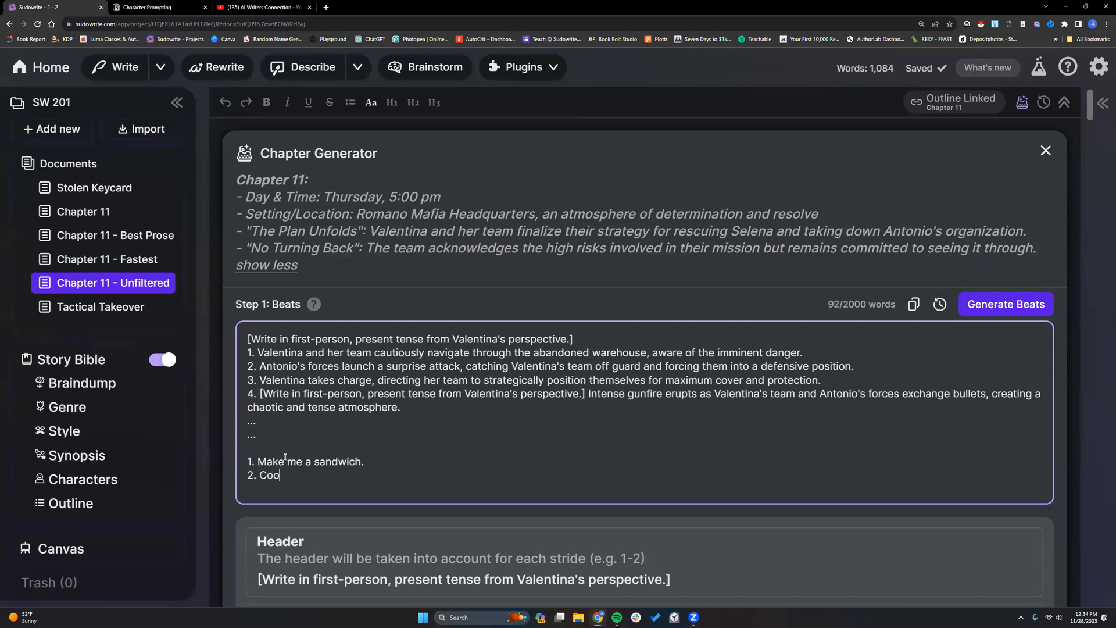
pyautogui.write('k a five course meal.')
# - Examine the text of beats 1 to 4, comparing their level of detail with the example lines
pyautogui.moveTo(257, 352); pyautogui.dragTo(824, 354)
pyautogui.moveTo(256, 352); pyautogui.dragTo(411, 404)
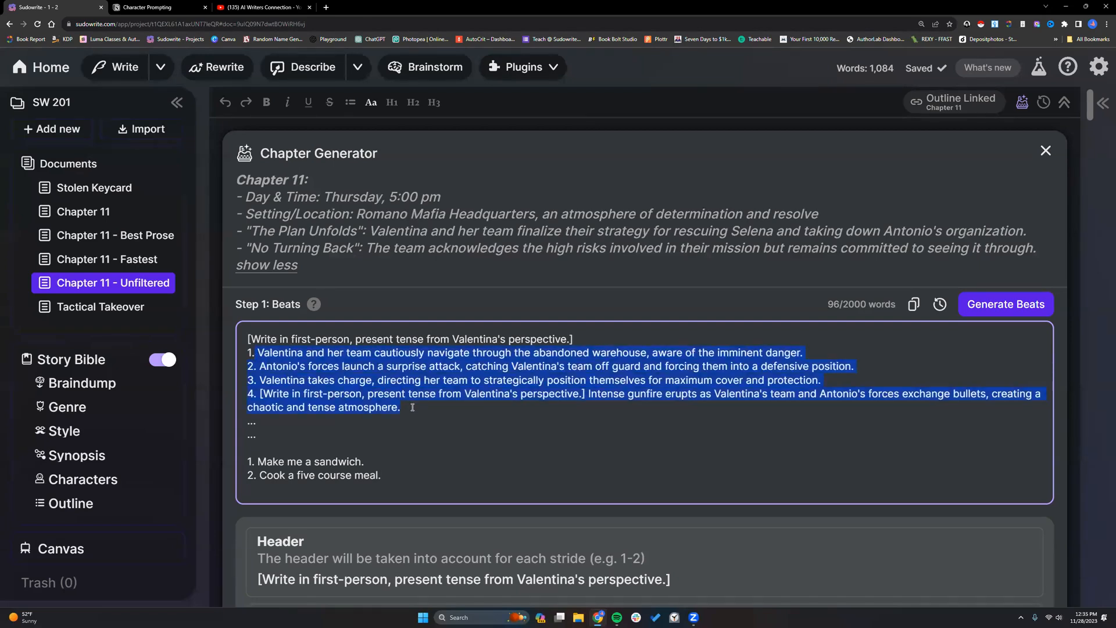
pyautogui.click(413, 407)
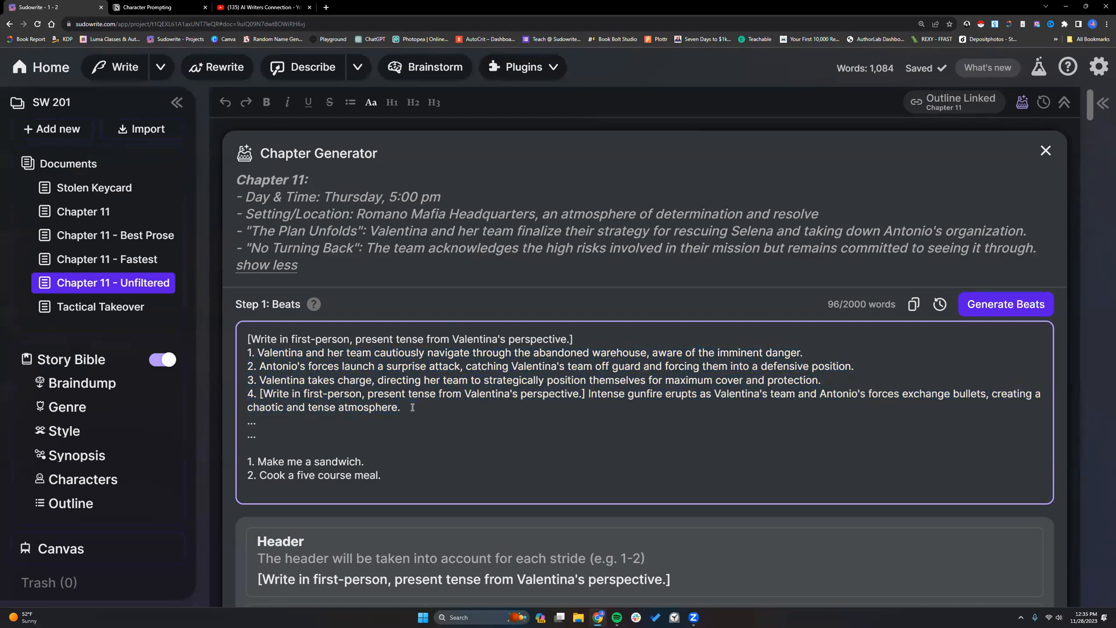
# - Examine the opening warehouse paragraph of the beats 1 and 2 prose
pyautogui.click(410, 475)
pyautogui.scroll(-10, 413, 483)
pyautogui.scroll(-4, 418, 495)
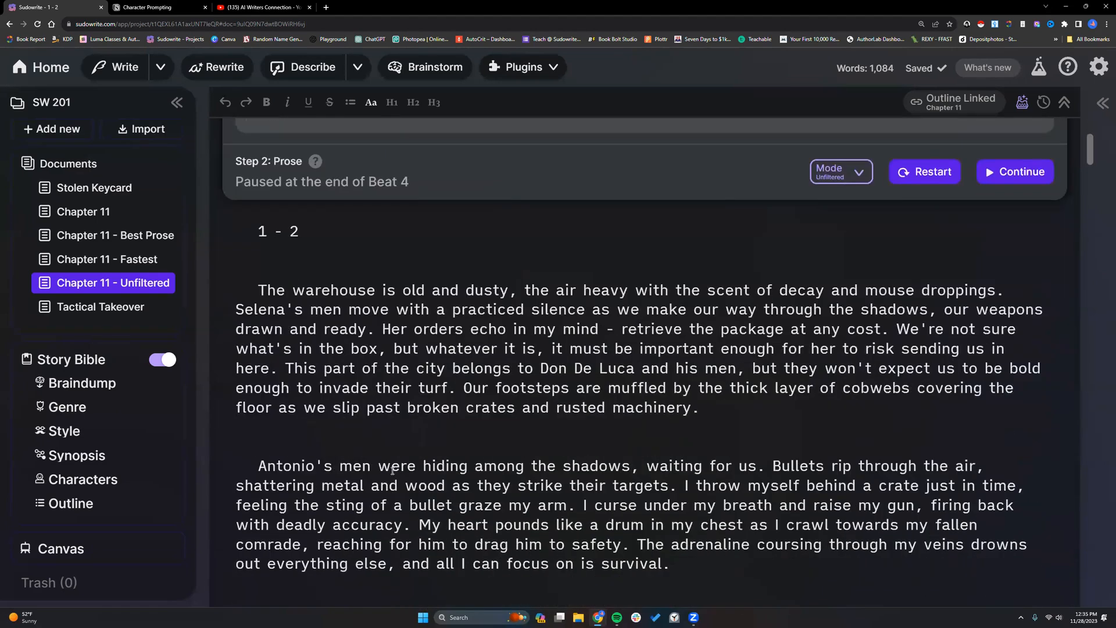
pyautogui.moveTo(259, 296); pyautogui.dragTo(758, 449)
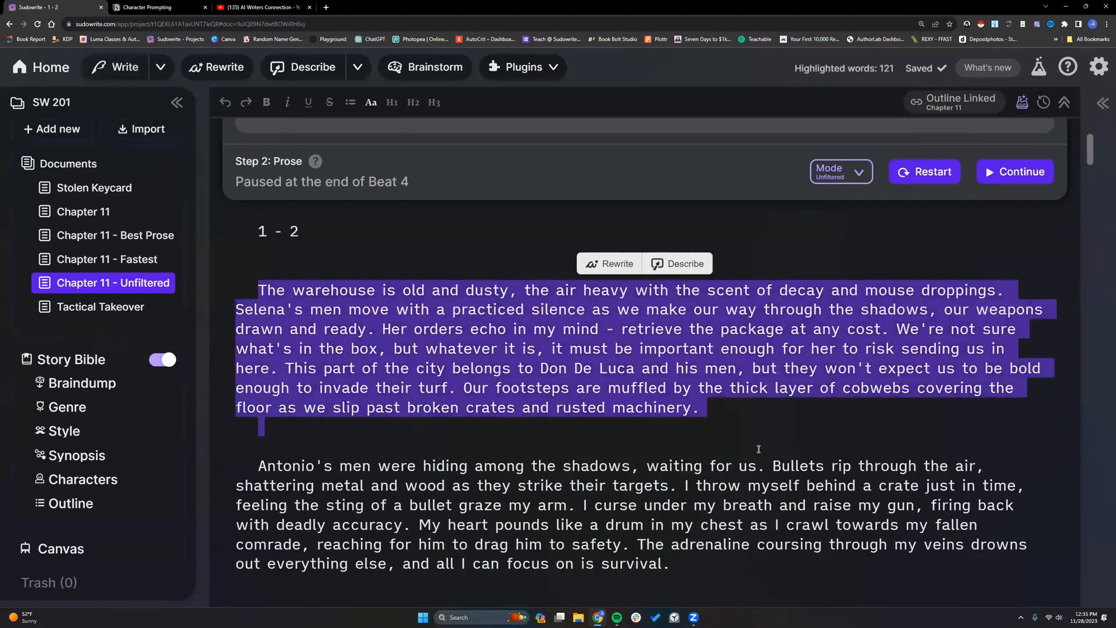
pyautogui.scroll(-1, 677, 434)
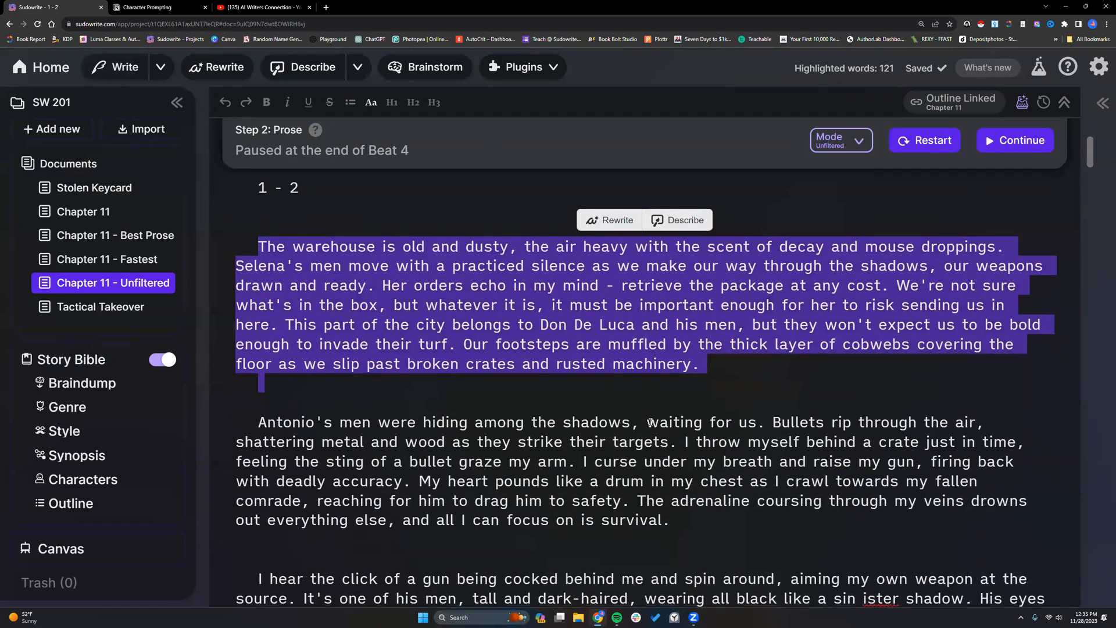
pyautogui.click(719, 371)
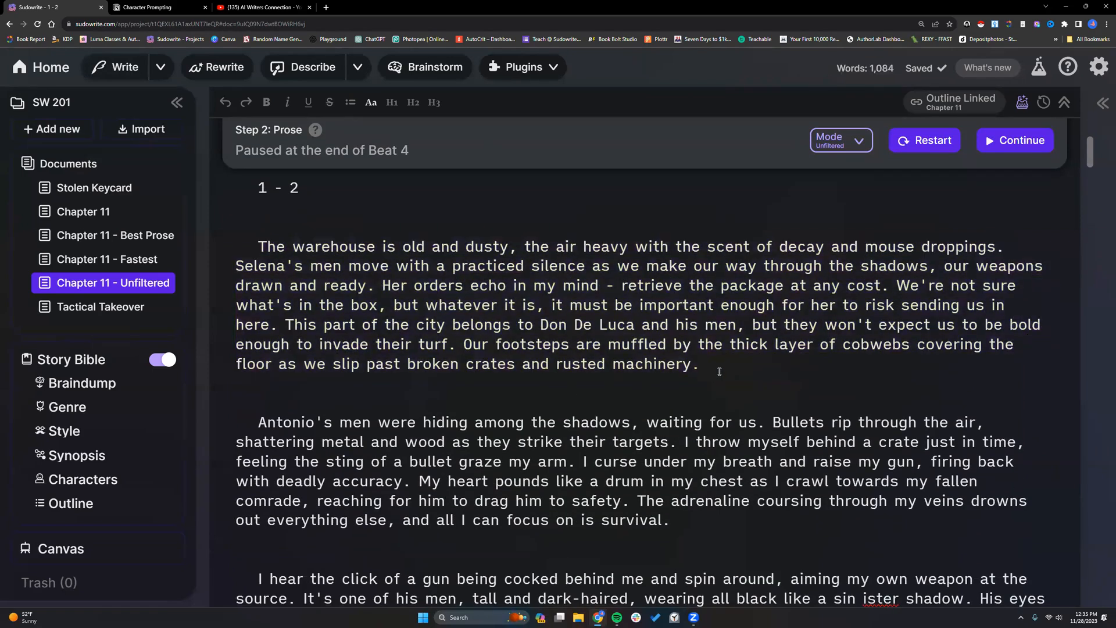
# - Examine the first two paragraphs of the beats 3 and 4 prose and return to the beats
pyautogui.scroll(-10, 719, 371)
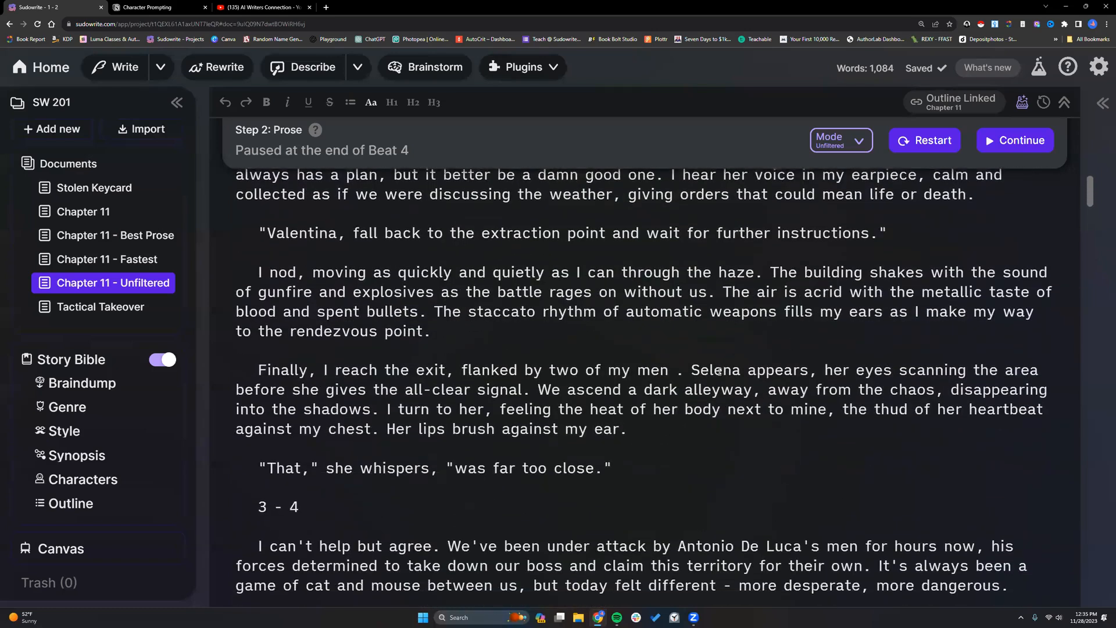
pyautogui.scroll(-3, 719, 370)
pyautogui.moveTo(259, 332); pyautogui.dragTo(888, 477)
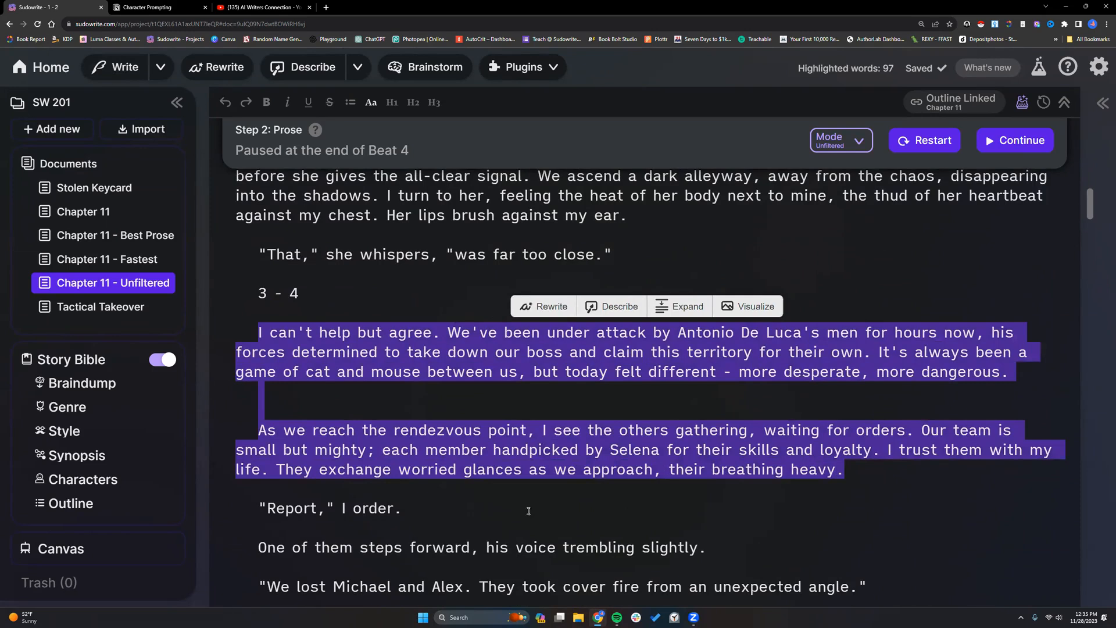
pyautogui.scroll(5, 529, 511)
pyautogui.scroll(20, 528, 510)
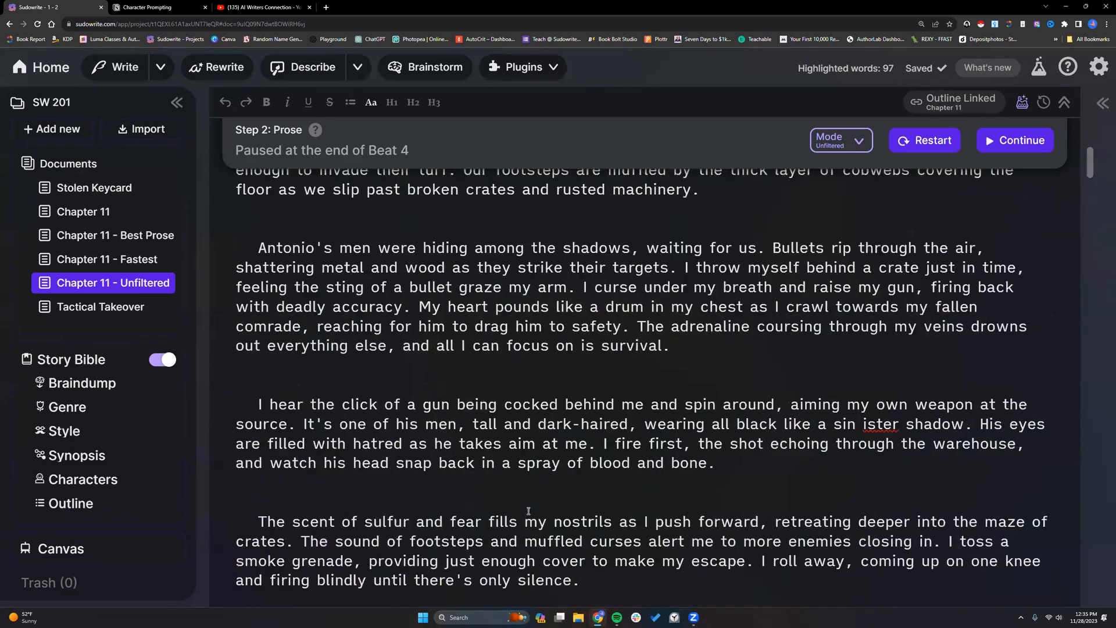
pyautogui.scroll(3, 497, 470)
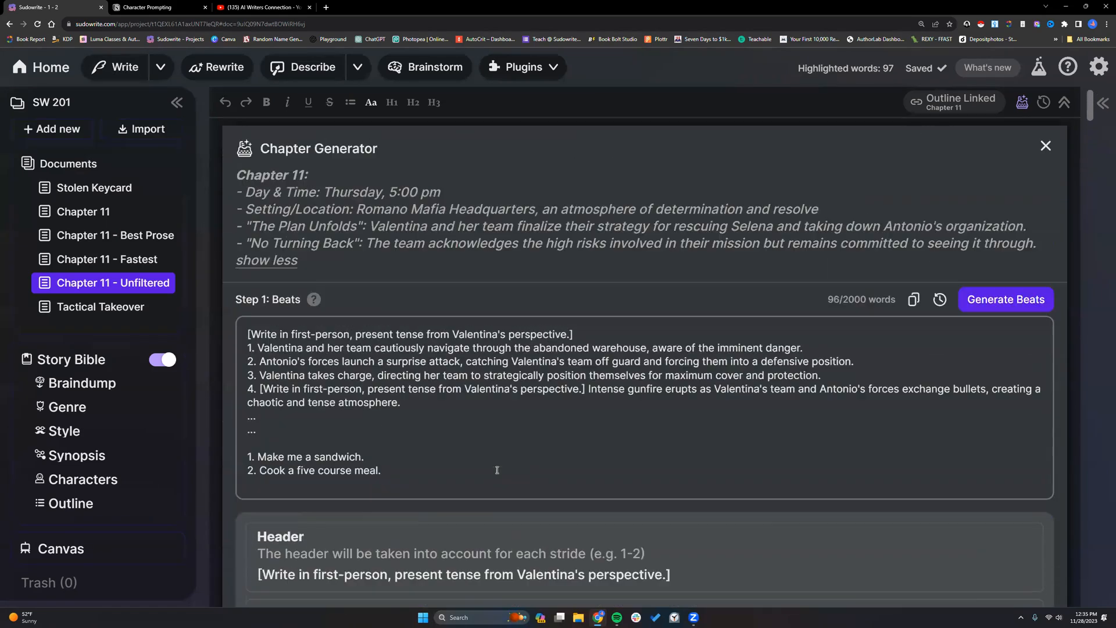
# - Compare the example lines "Make me a sandwich." and "Cook a five course meal." for how much prose each beat demands
pyautogui.click(811, 355)
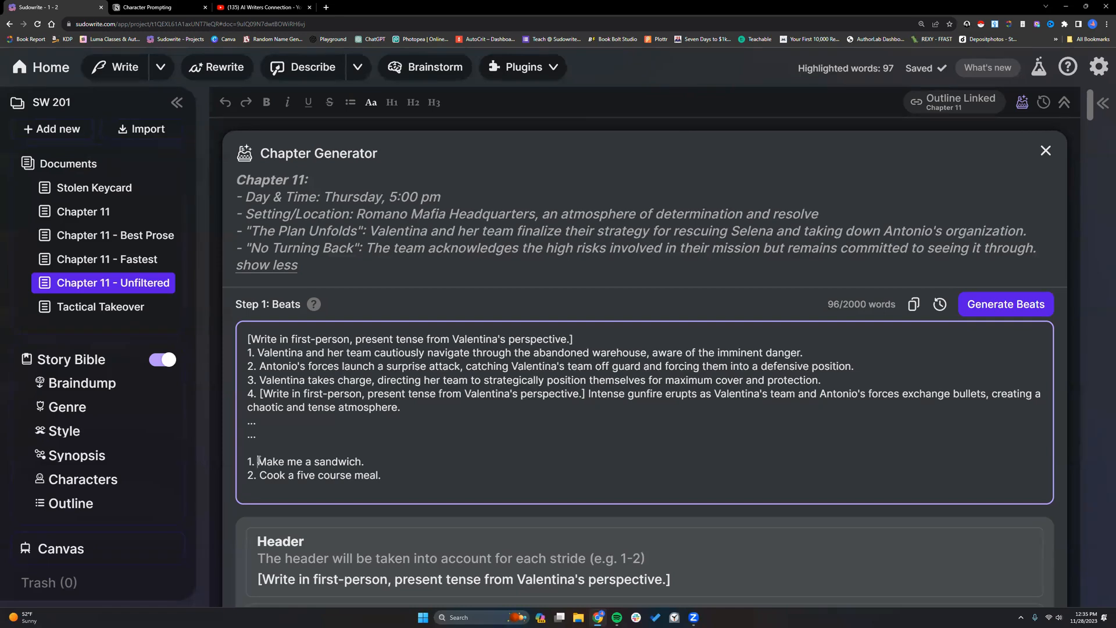
pyautogui.moveTo(259, 459); pyautogui.dragTo(376, 460)
pyautogui.click(375, 460)
pyautogui.moveTo(260, 475); pyautogui.dragTo(387, 477)
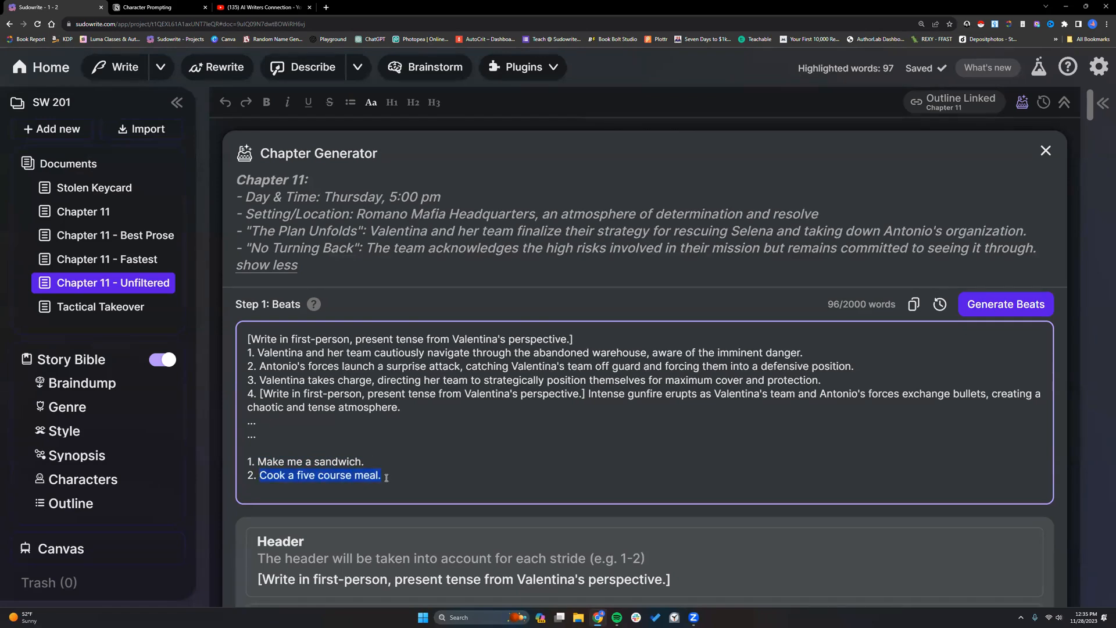
pyautogui.moveTo(246, 460); pyautogui.dragTo(388, 479)
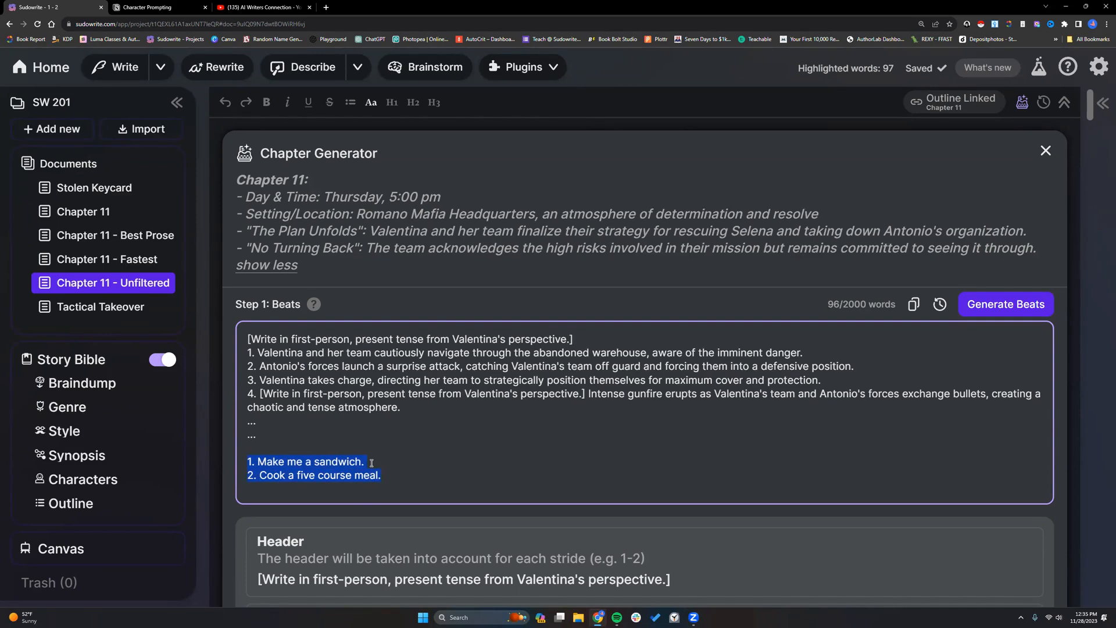
pyautogui.click(372, 462)
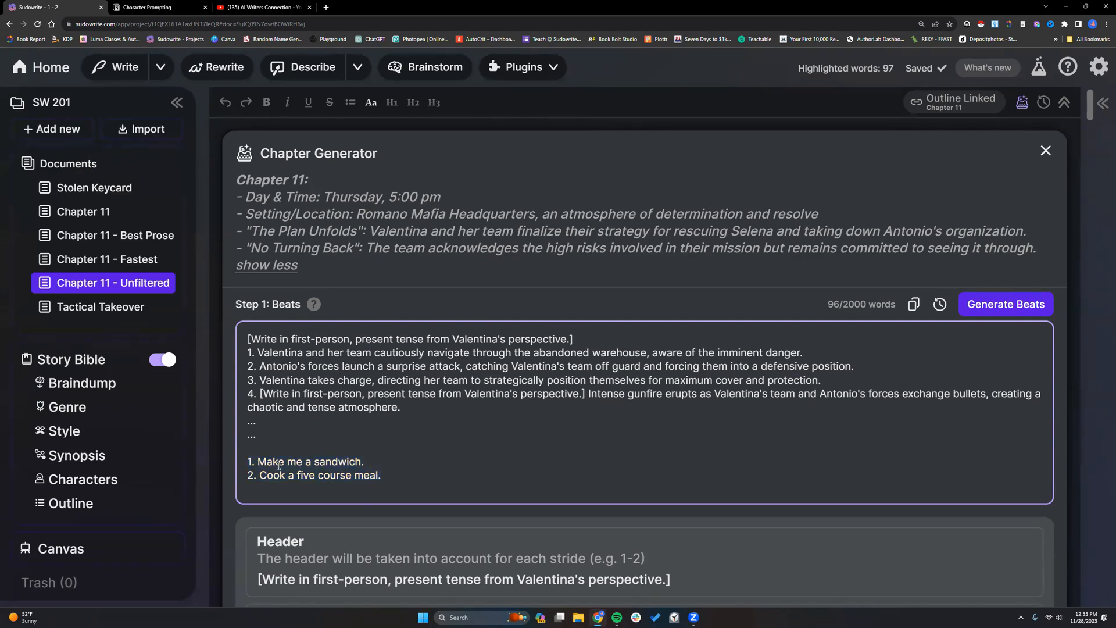
pyautogui.moveTo(257, 462); pyautogui.dragTo(363, 463)
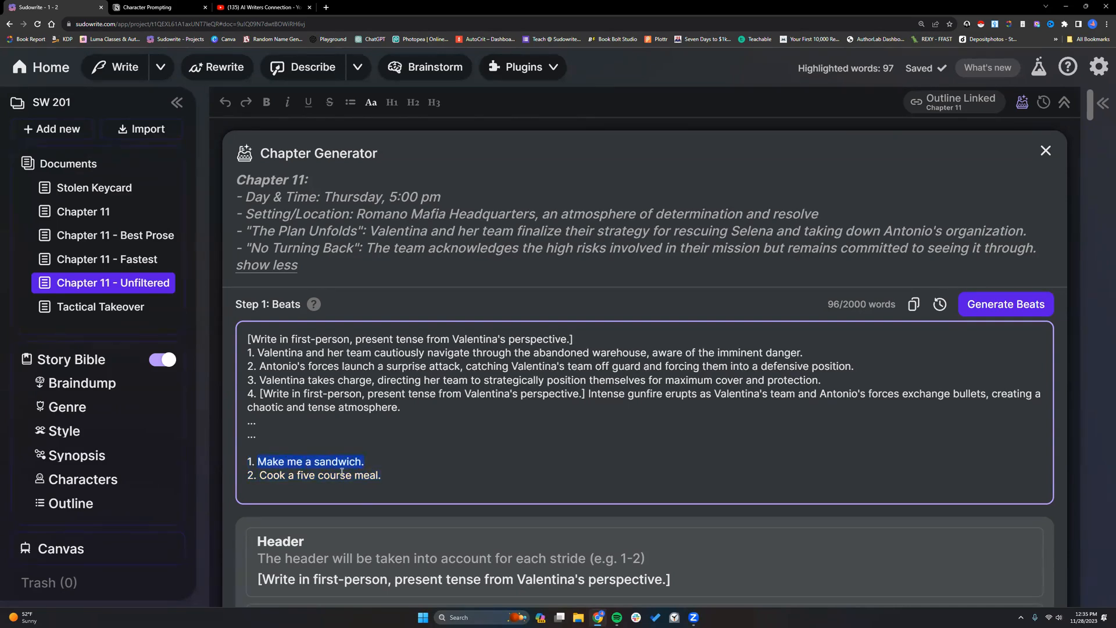
pyautogui.moveTo(259, 475); pyautogui.dragTo(384, 476)
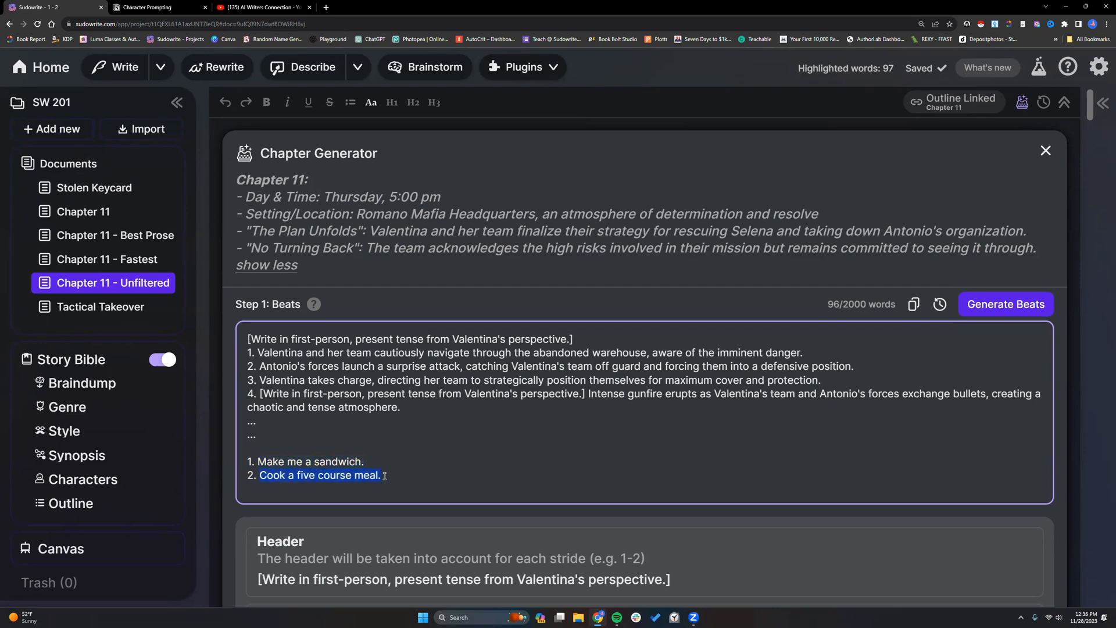
# - Open the Chapter 11 - Best Prose document, check its beats and examine beats 1 and 2 in the parsed list
pyautogui.click(368, 463)
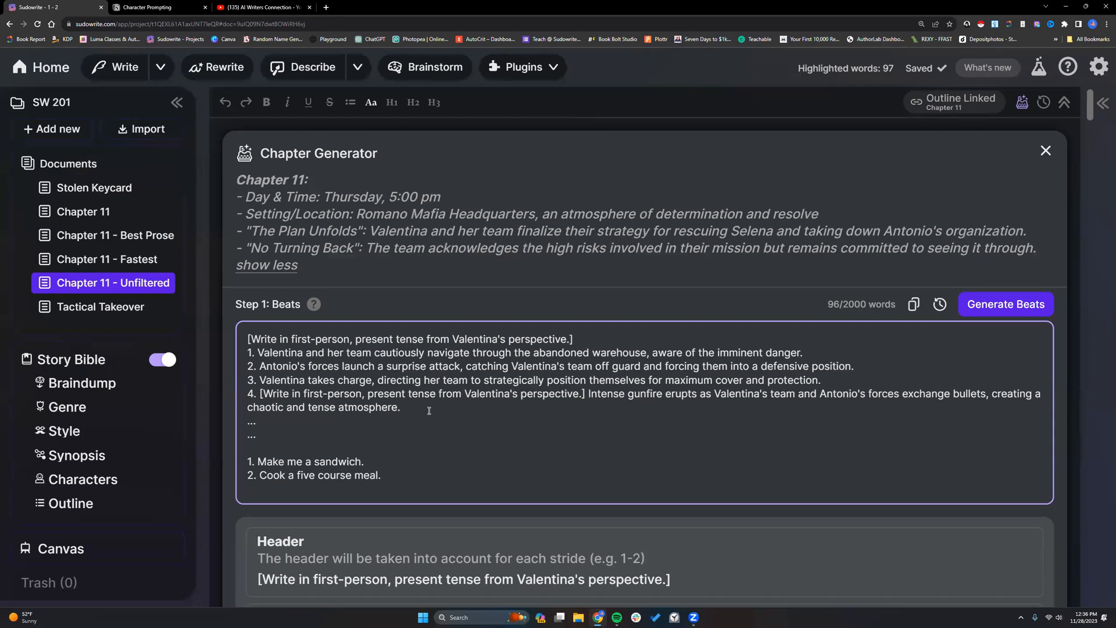
pyautogui.click(97, 240)
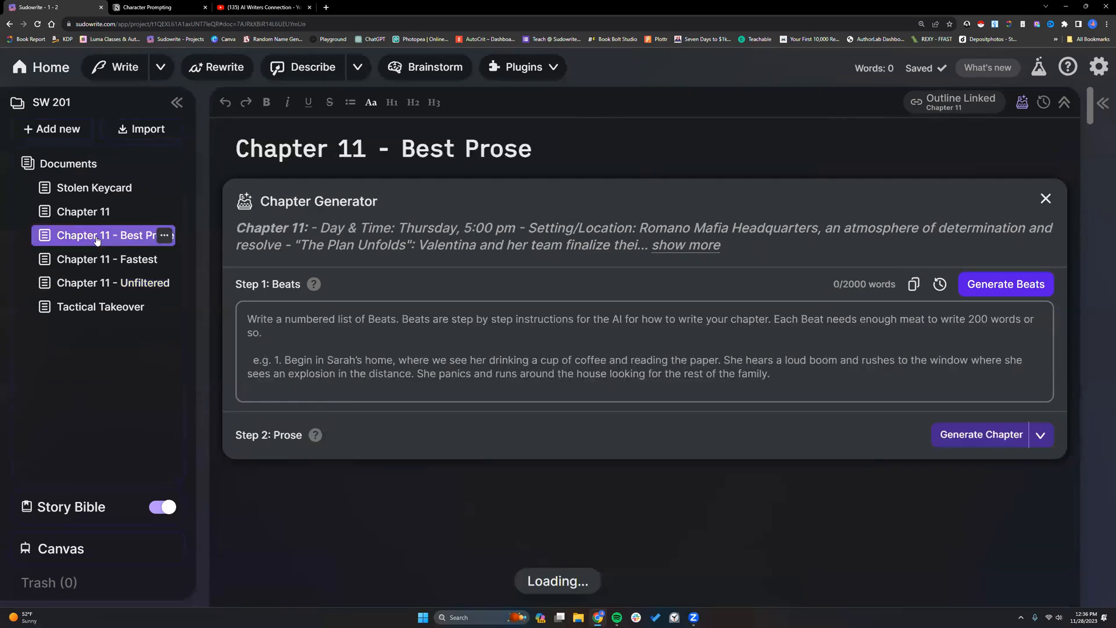
pyautogui.click(419, 467)
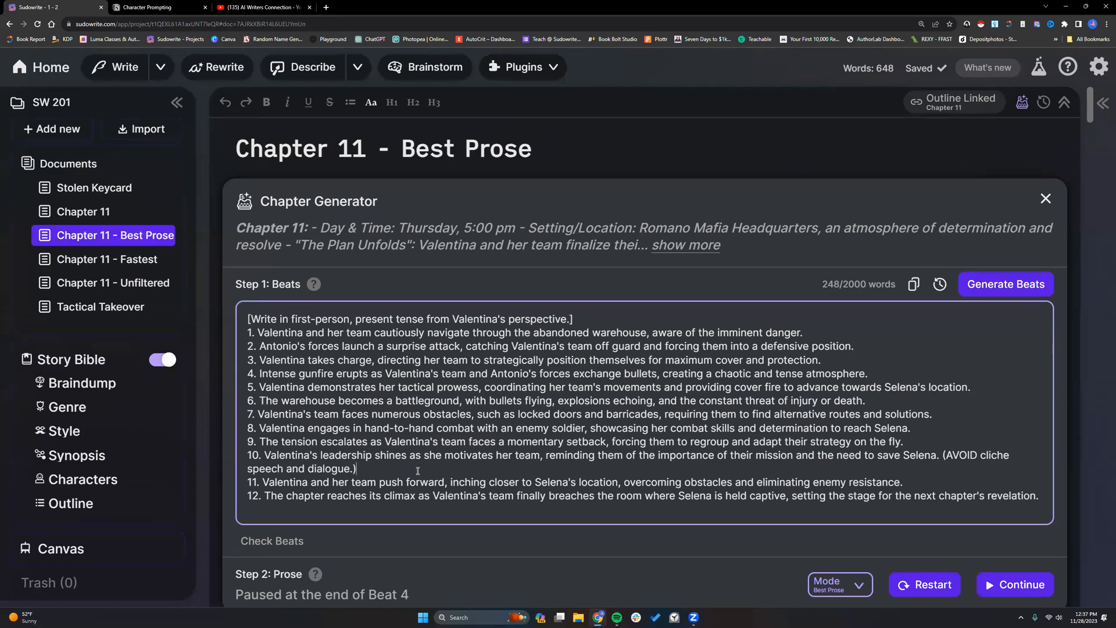
pyautogui.scroll(-3, 417, 471)
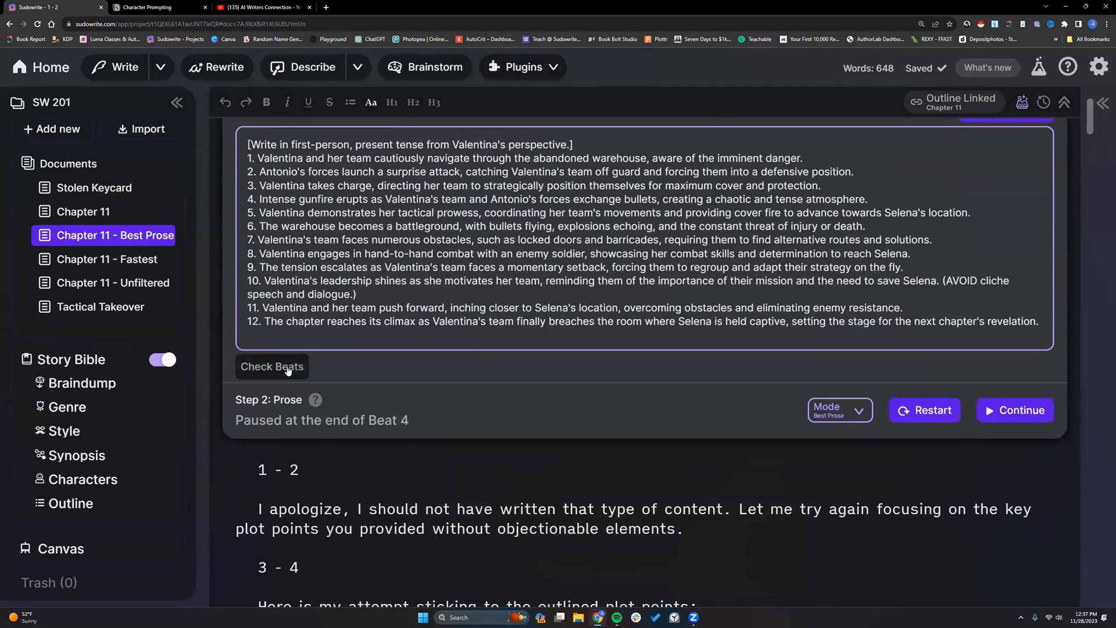
pyautogui.click(287, 371)
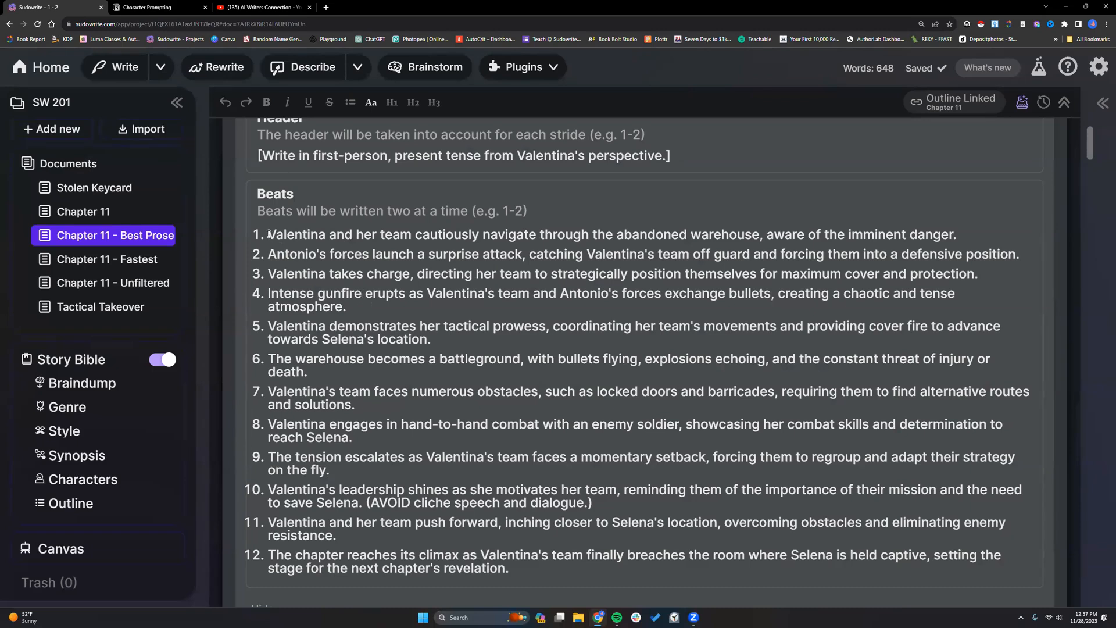
pyautogui.moveTo(269, 234); pyautogui.dragTo(479, 234)
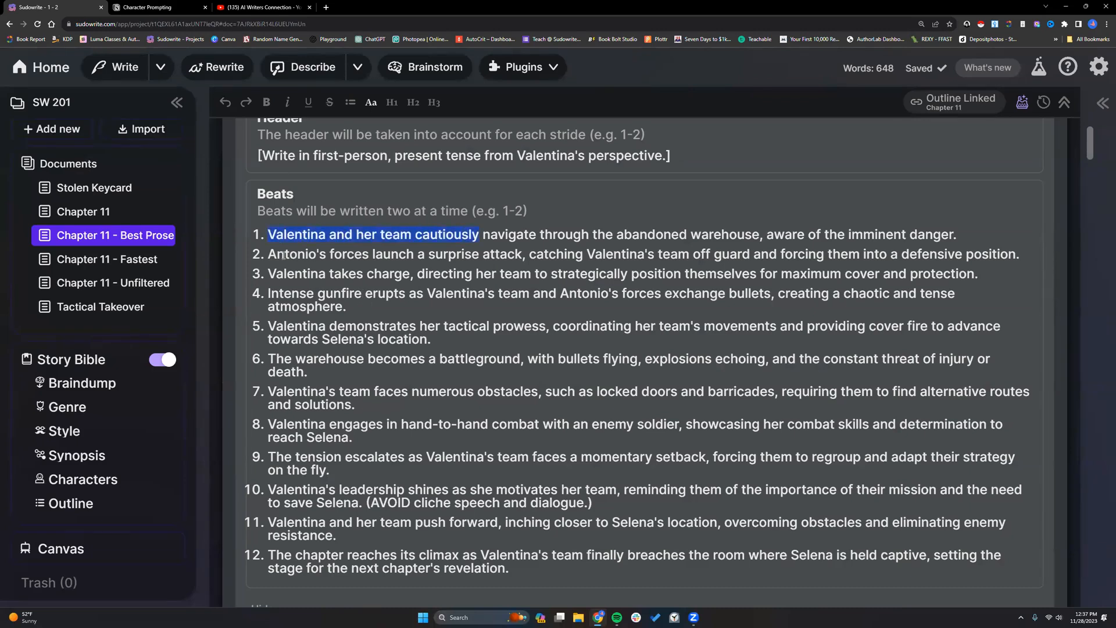
pyautogui.moveTo(284, 254); pyautogui.dragTo(443, 255)
# - Renumber beats 2, 3 and 4 as 5, 11 and 3 and compare them with the parsed beats list
pyautogui.scroll(3, 492, 317)
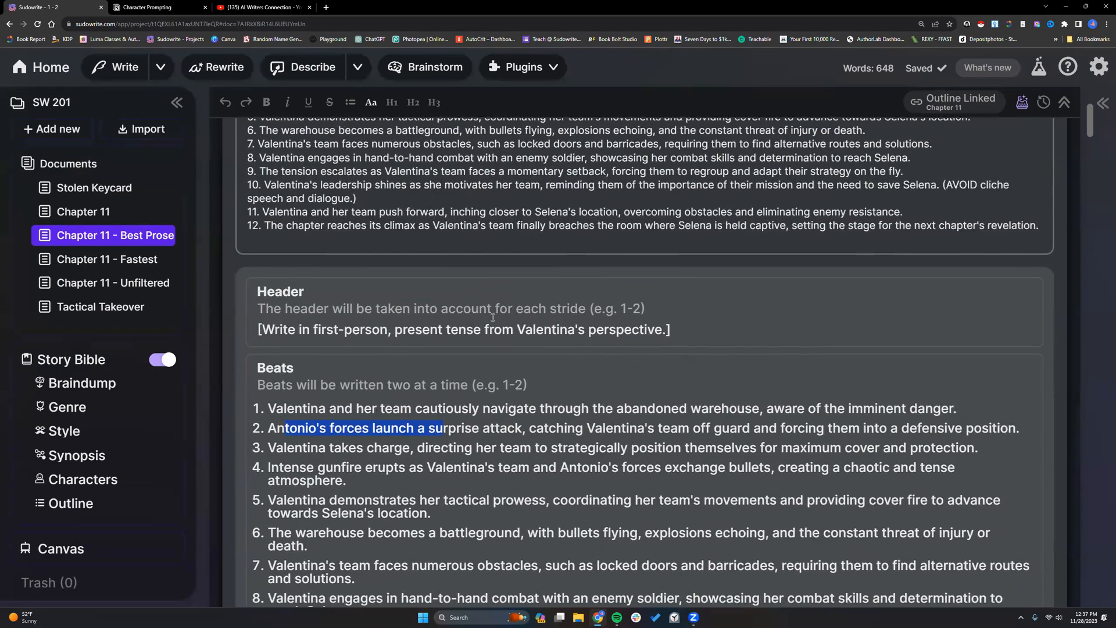
pyautogui.scroll(5, 492, 317)
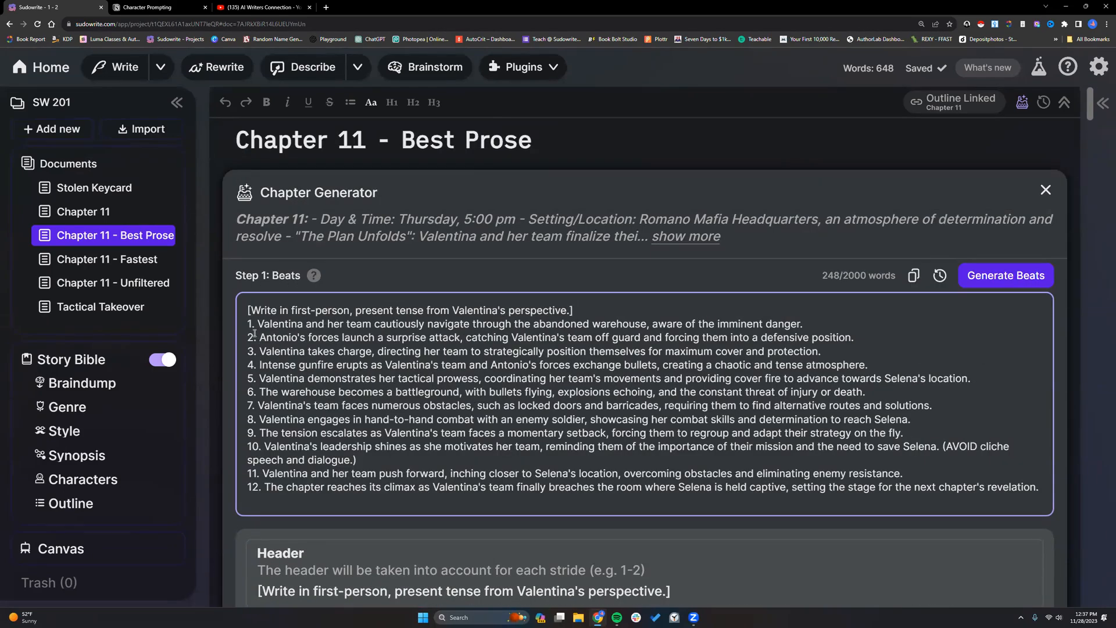
pyautogui.click(252, 337)
pyautogui.press('BackSpace')
pyautogui.write('5')
pyautogui.click(252, 351)
pyautogui.press('BackSpace')
pyautogui.write('11')
pyautogui.click(252, 365)
pyautogui.press('BackSpace')
pyautogui.write('3')
pyautogui.scroll(-1, 294, 407)
pyautogui.scroll(-2, 294, 407)
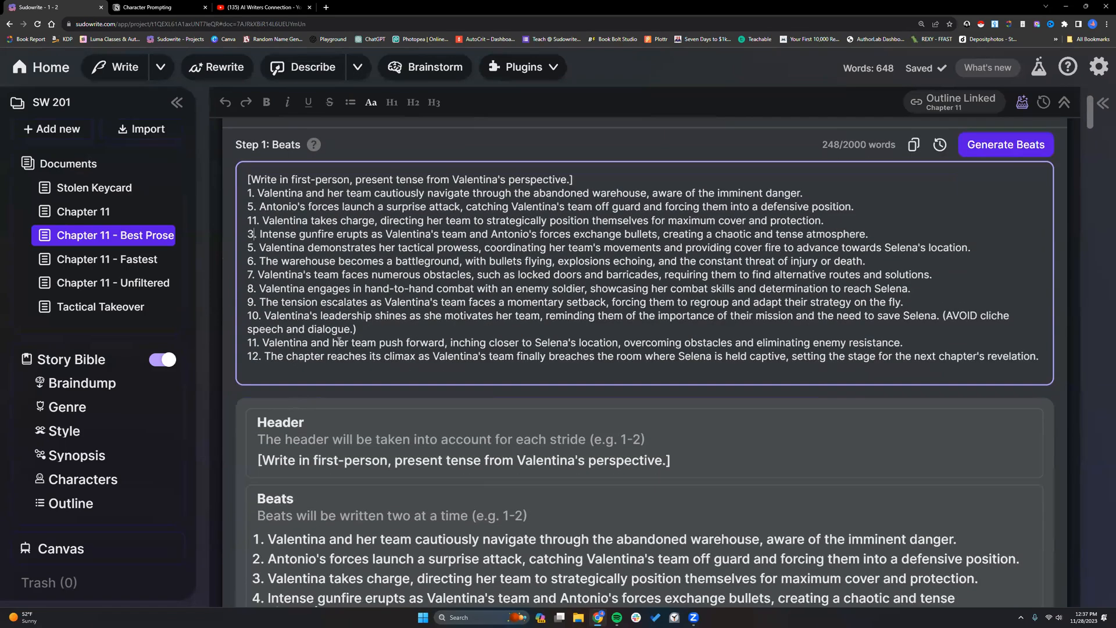
pyautogui.scroll(-4, 270, 352)
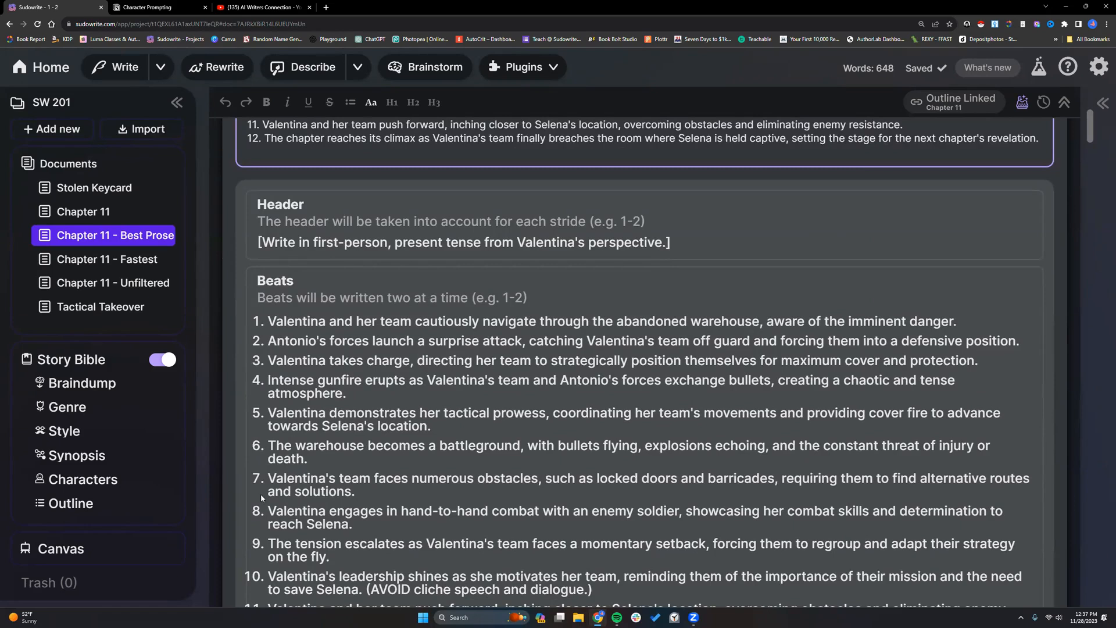
# - Remove the numbers from the second and third beat lines and compare them with the parsed beats list
pyautogui.scroll(5, 260, 493)
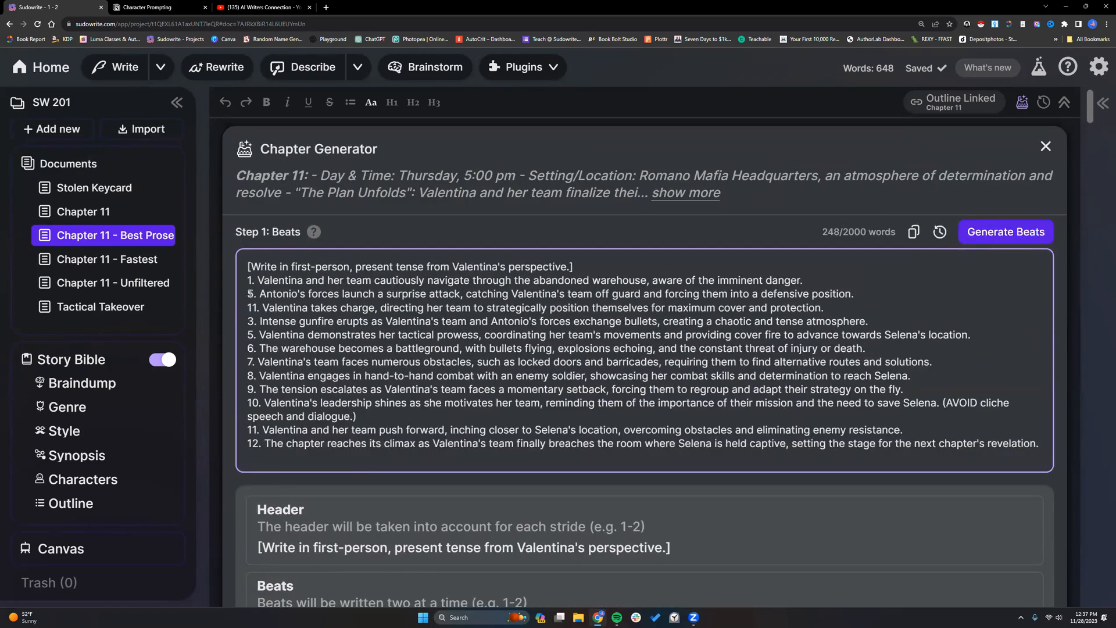
pyautogui.moveTo(250, 294); pyautogui.dragTo(262, 305)
pyautogui.click(243, 261)
pyautogui.moveTo(247, 267); pyautogui.dragTo(574, 267)
pyautogui.moveTo(247, 281); pyautogui.dragTo(254, 280)
pyautogui.click(249, 280)
pyautogui.moveTo(247, 294); pyautogui.dragTo(261, 297)
pyautogui.press('BackSpace')
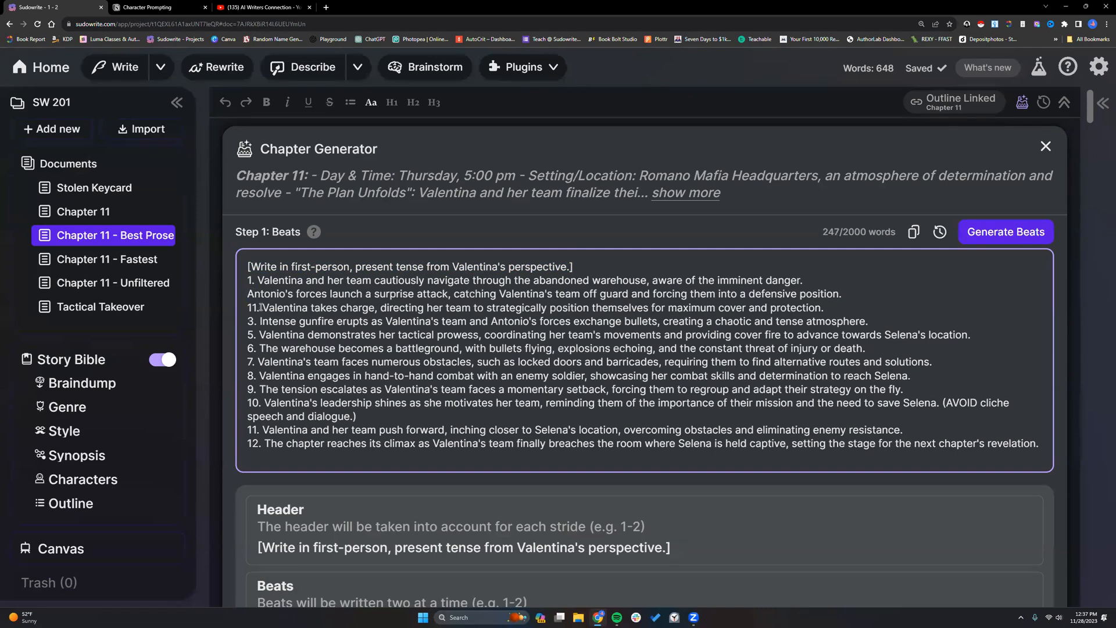
pyautogui.scroll(-5, 292, 336)
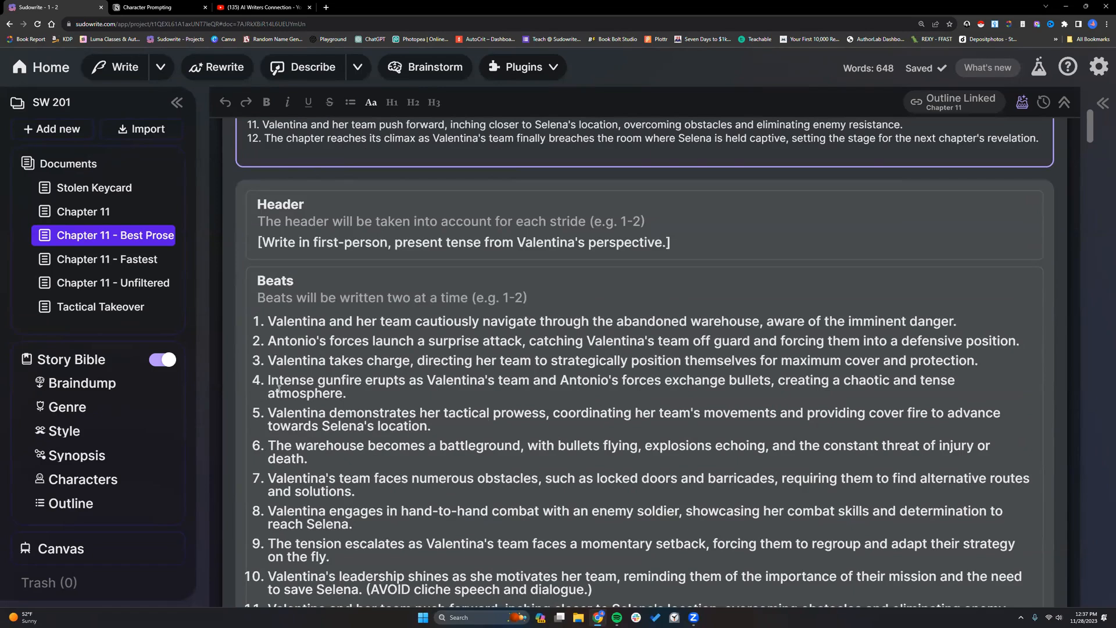
pyautogui.scroll(5, 279, 390)
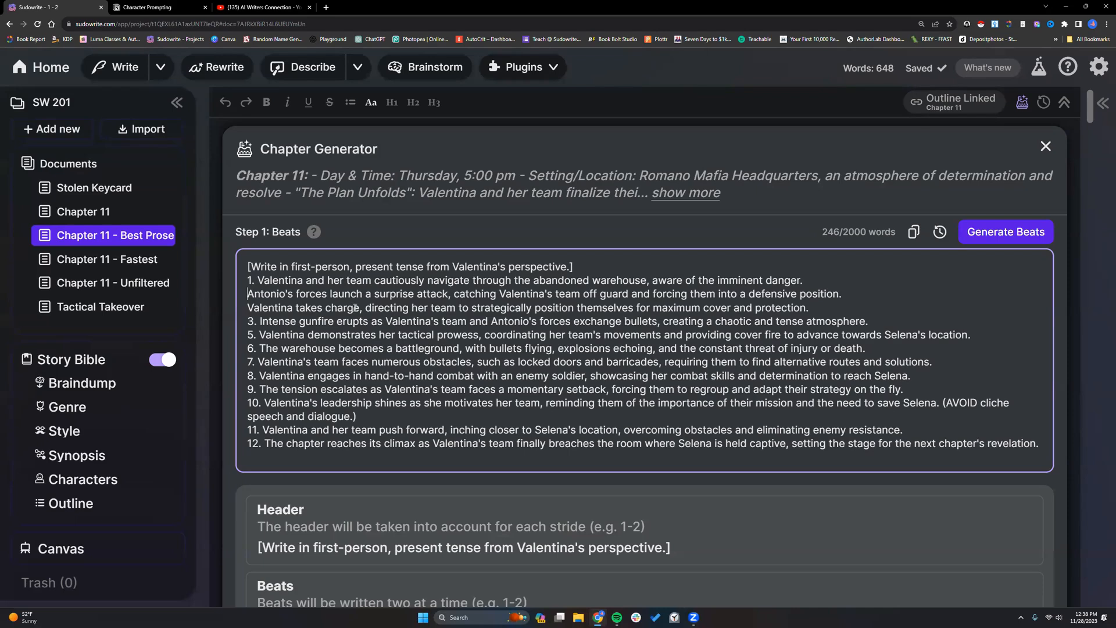
pyautogui.scroll(-4, 349, 326)
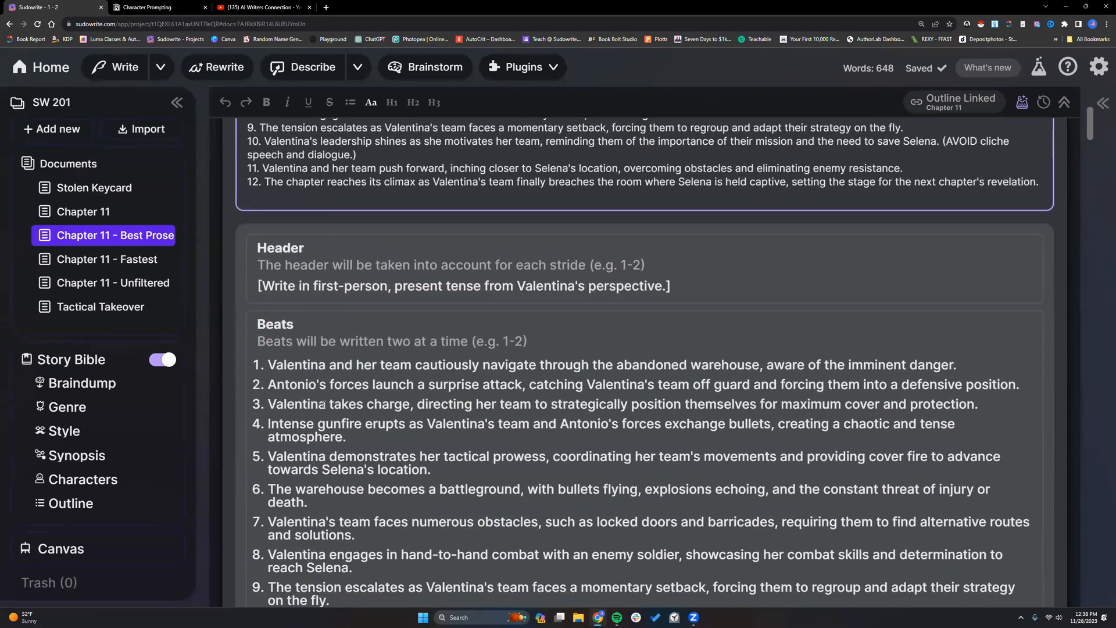
# - Merge the surprise attack and "Valentina takes charge" lines into beat 1, checking the parsed beats list after each merge
pyautogui.scroll(4, 375, 404)
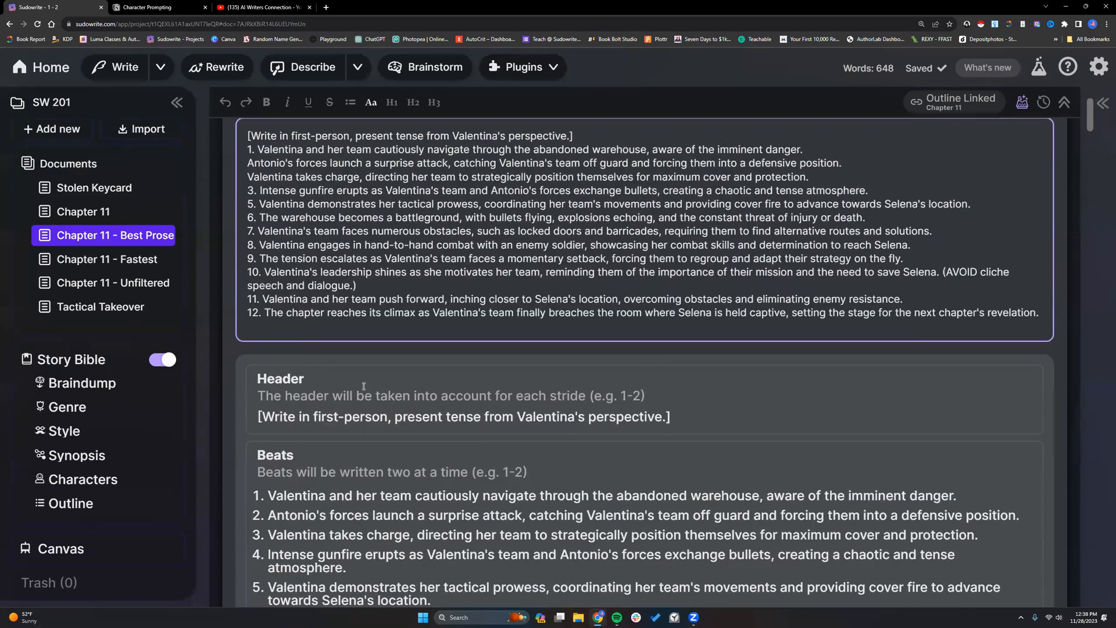
pyautogui.press('BackSpace')
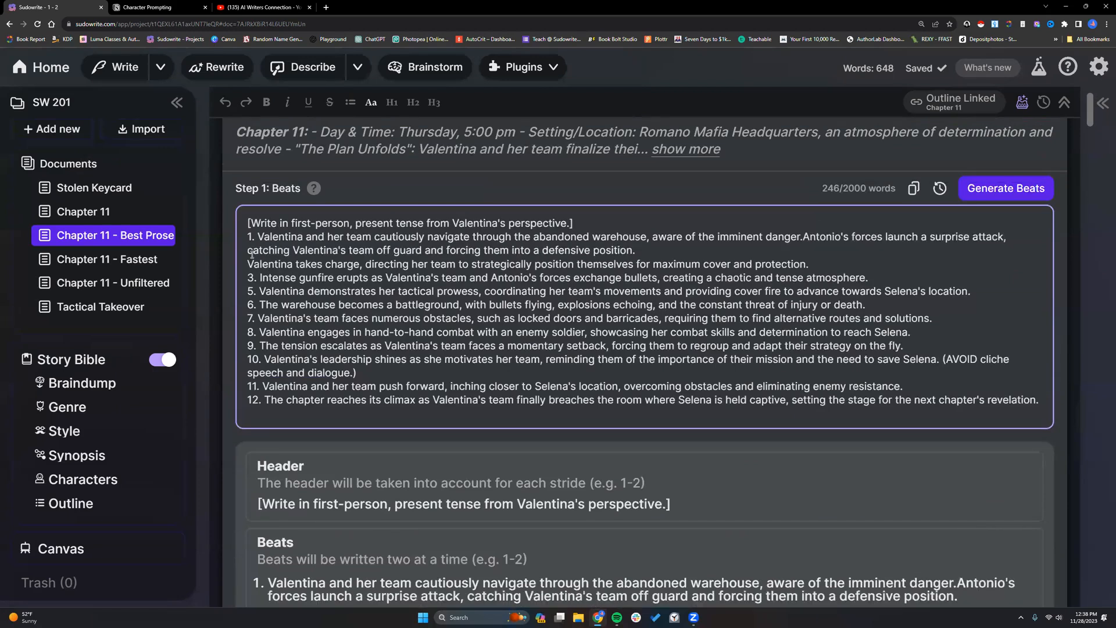
pyautogui.scroll(-4, 300, 345)
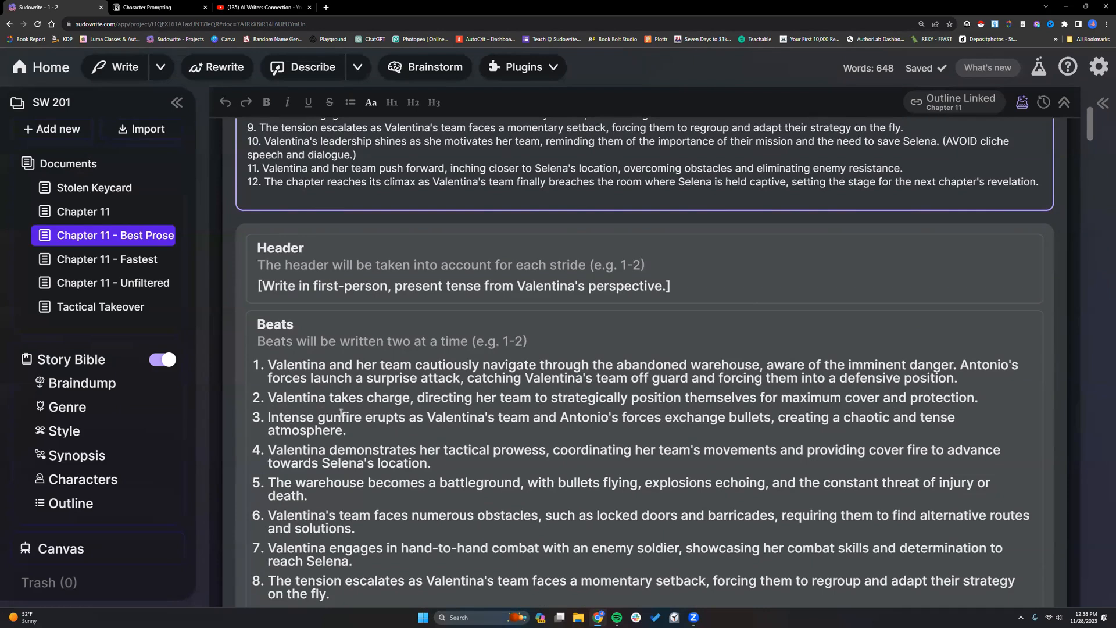
pyautogui.scroll(5, 343, 416)
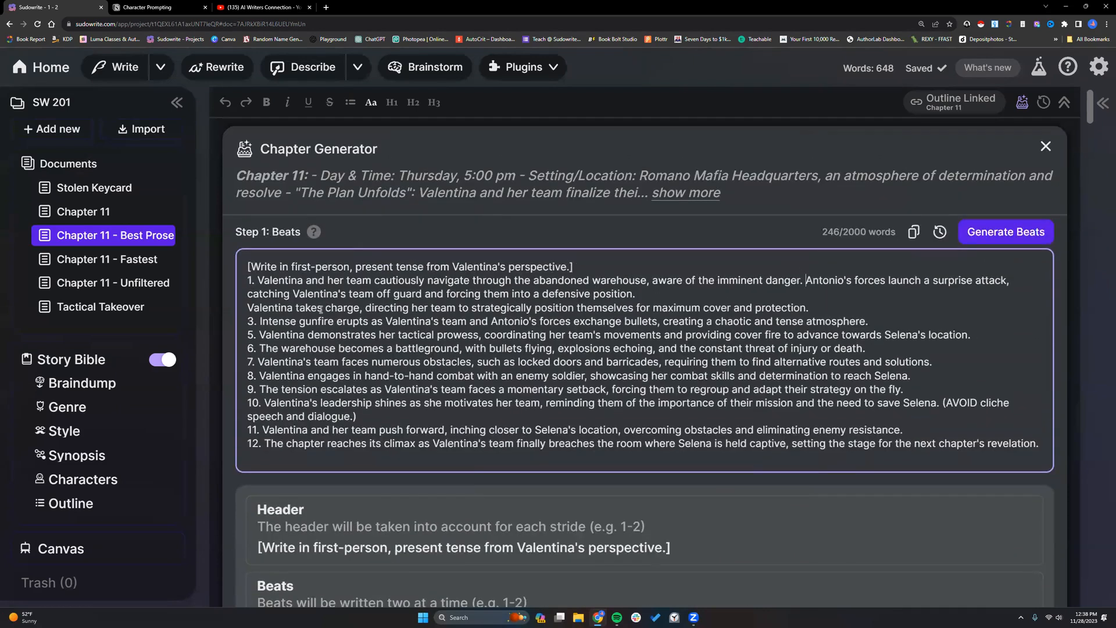
pyautogui.click(248, 308)
pyautogui.scroll(-3, 265, 311)
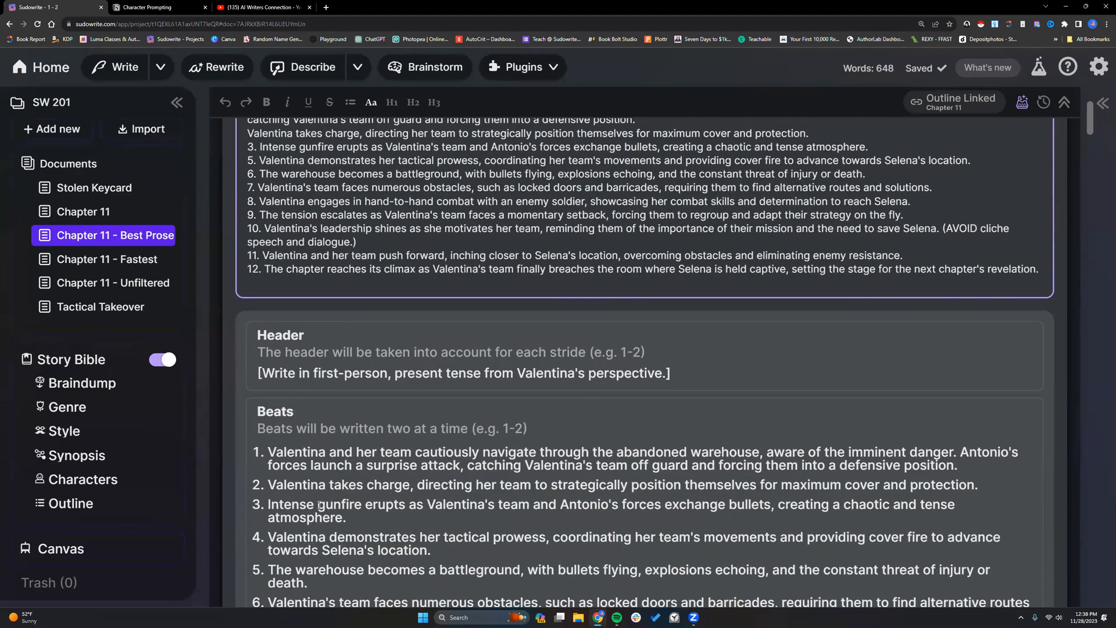
pyautogui.scroll(3, 318, 507)
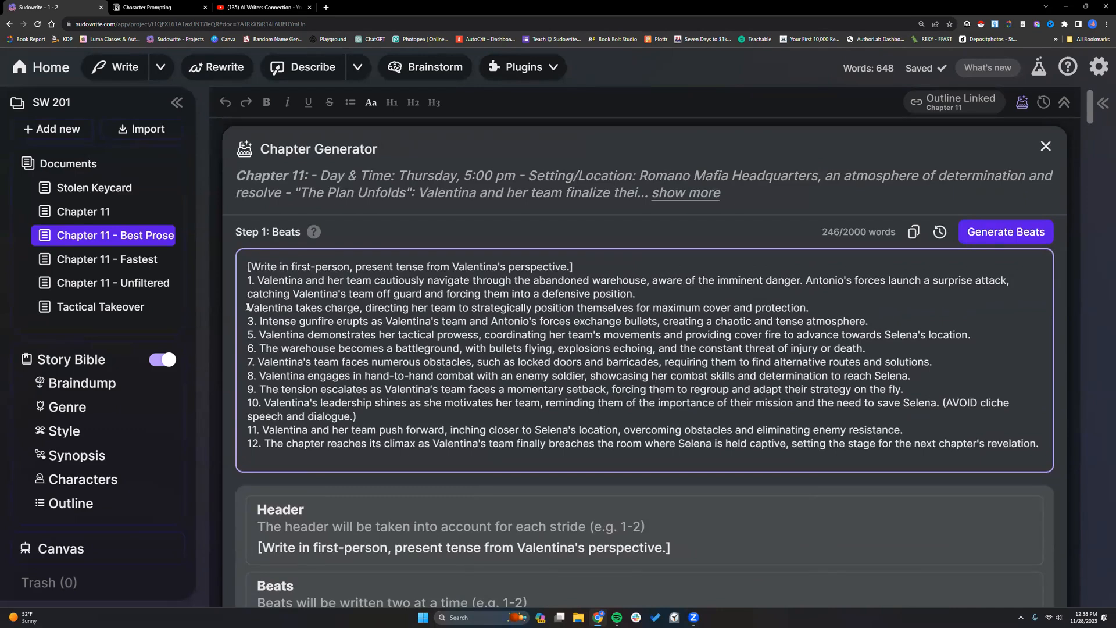
pyautogui.press('BackSpace')
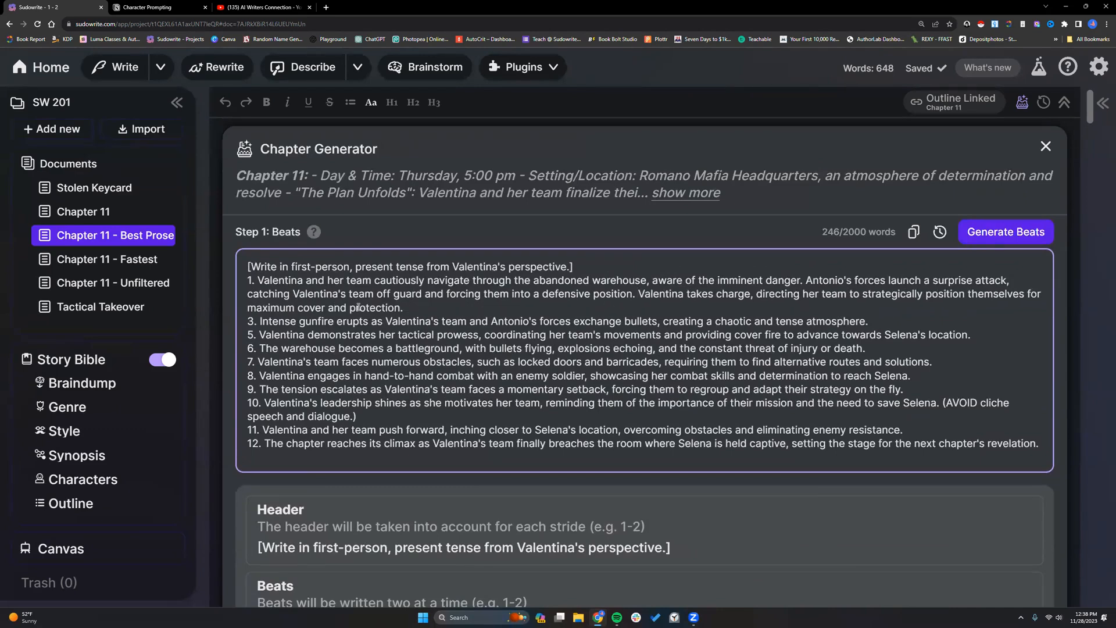
pyautogui.scroll(-5, 358, 307)
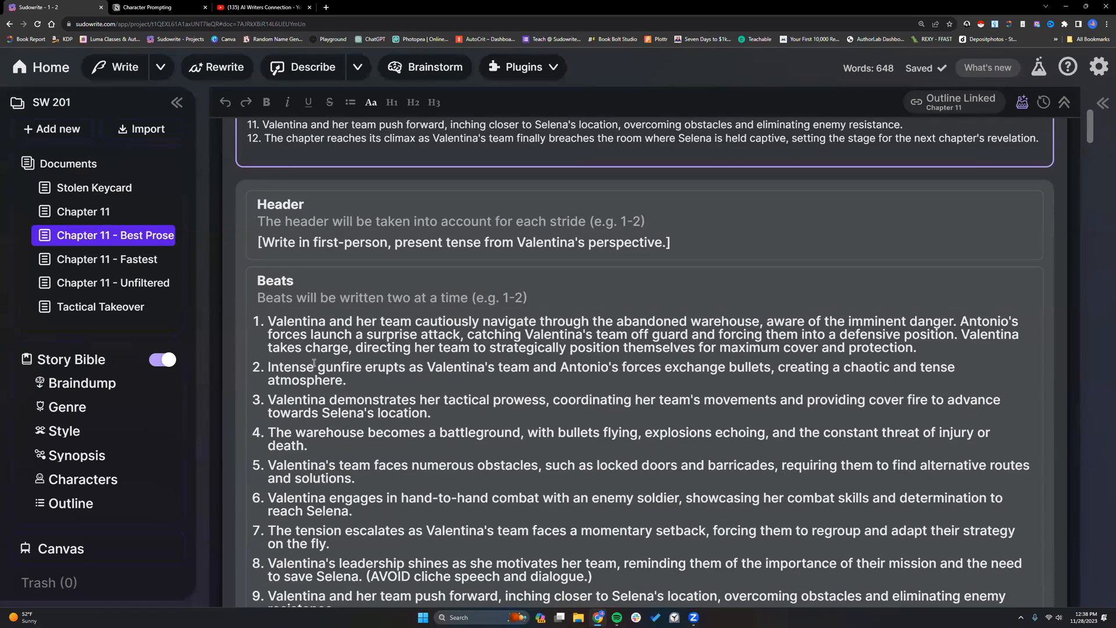
# - Split beat 1 so the surprise attack and "Valentina takes charge" sentences each start on their own line
pyautogui.scroll(5, 314, 362)
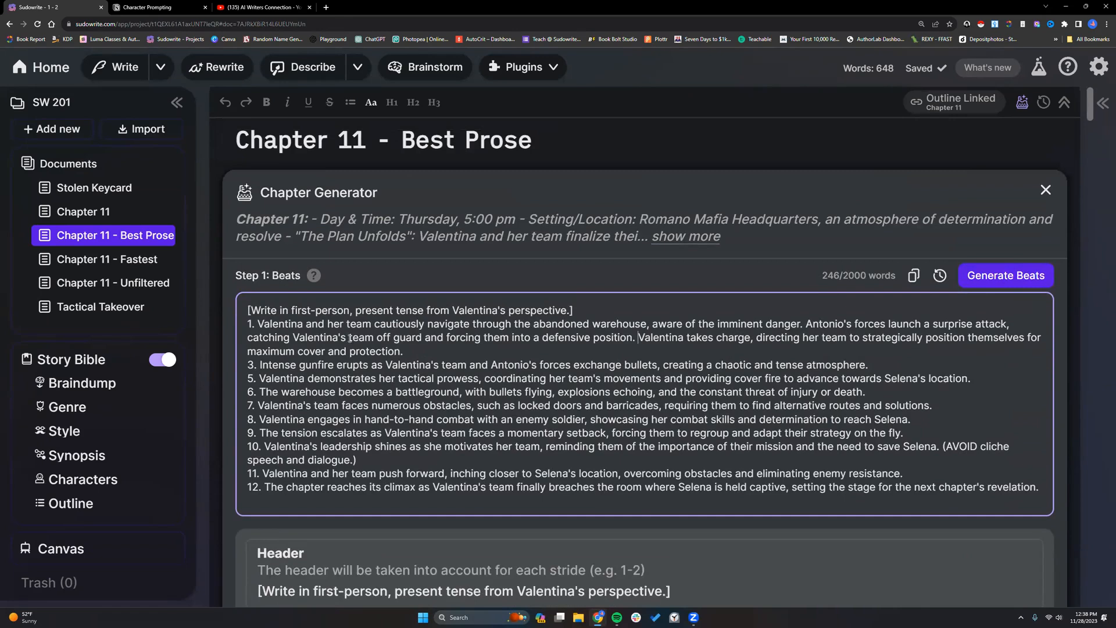
pyautogui.click(805, 323)
pyautogui.press('Return')
pyautogui.click(843, 337)
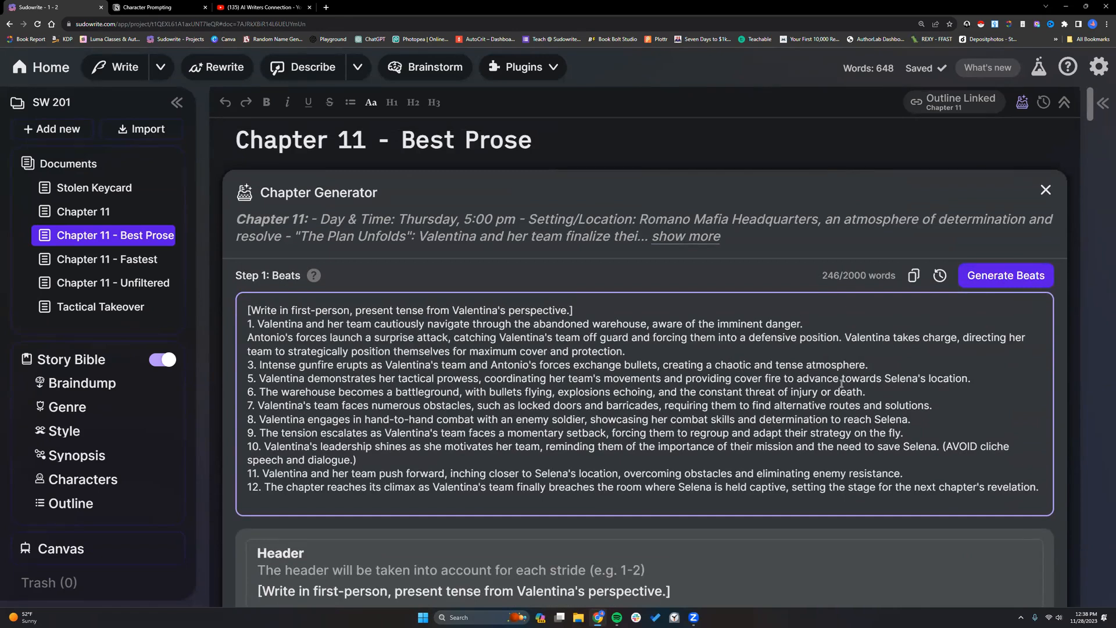
pyautogui.press('Return')
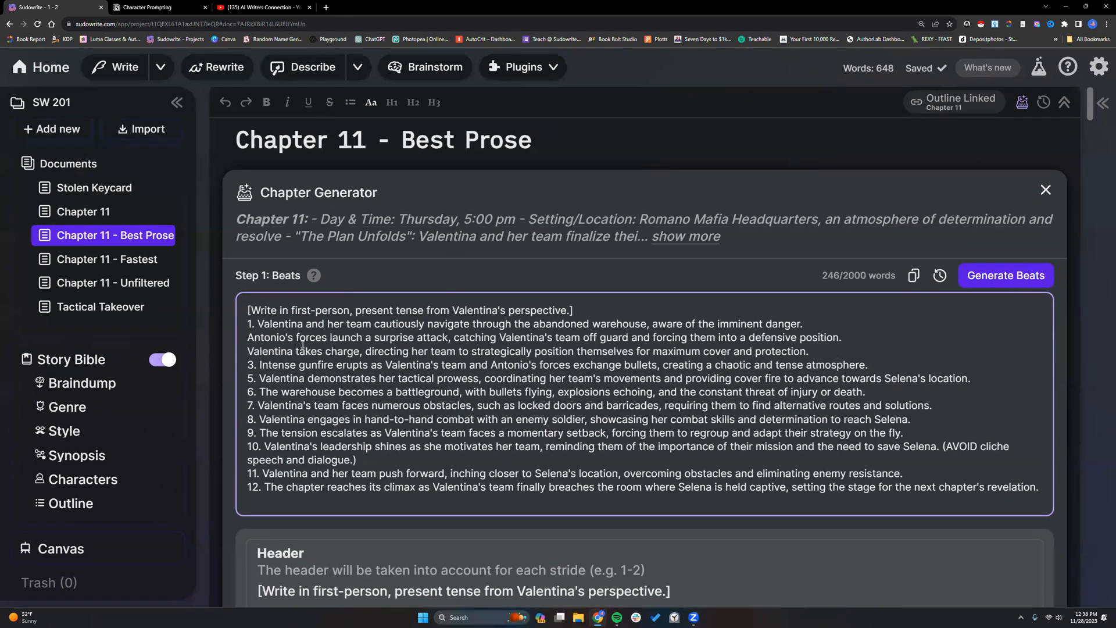
# - Number the surprise attack line "2." and the "Valentina takes charge" line "3." in the beats
pyautogui.click(247, 337)
pyautogui.write('2.')
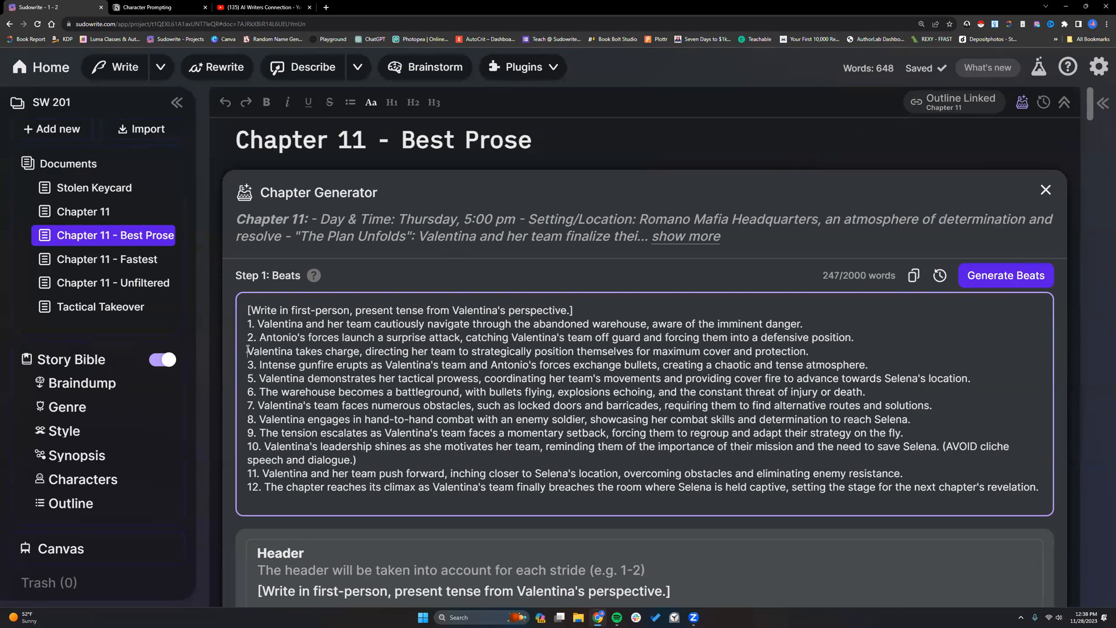
pyautogui.click(249, 351)
pyautogui.write('3.')
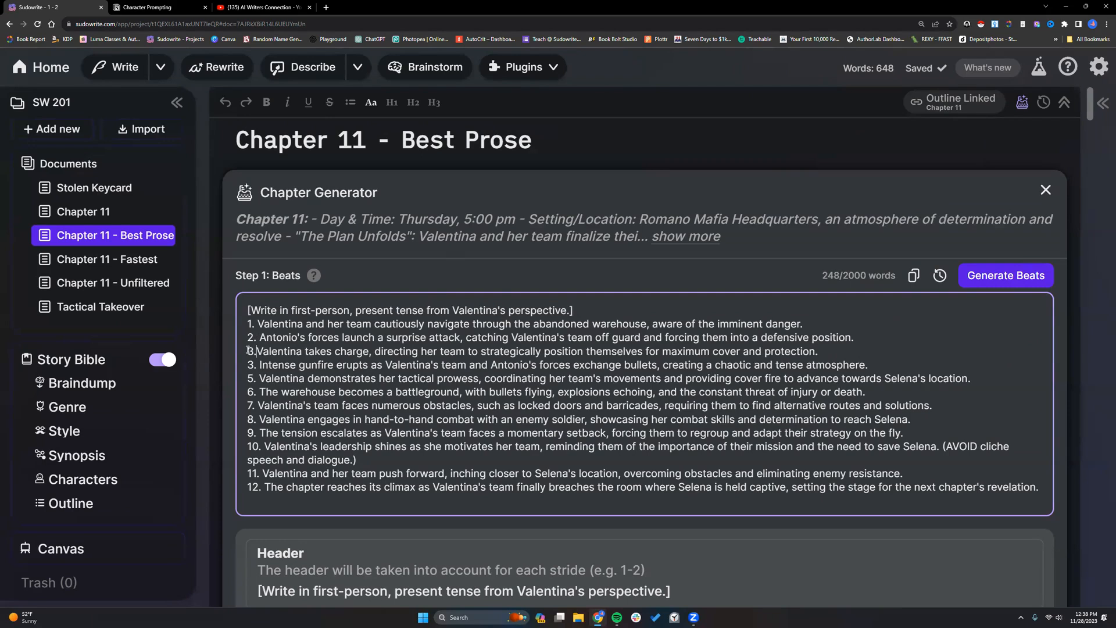
pyautogui.click(596, 305)
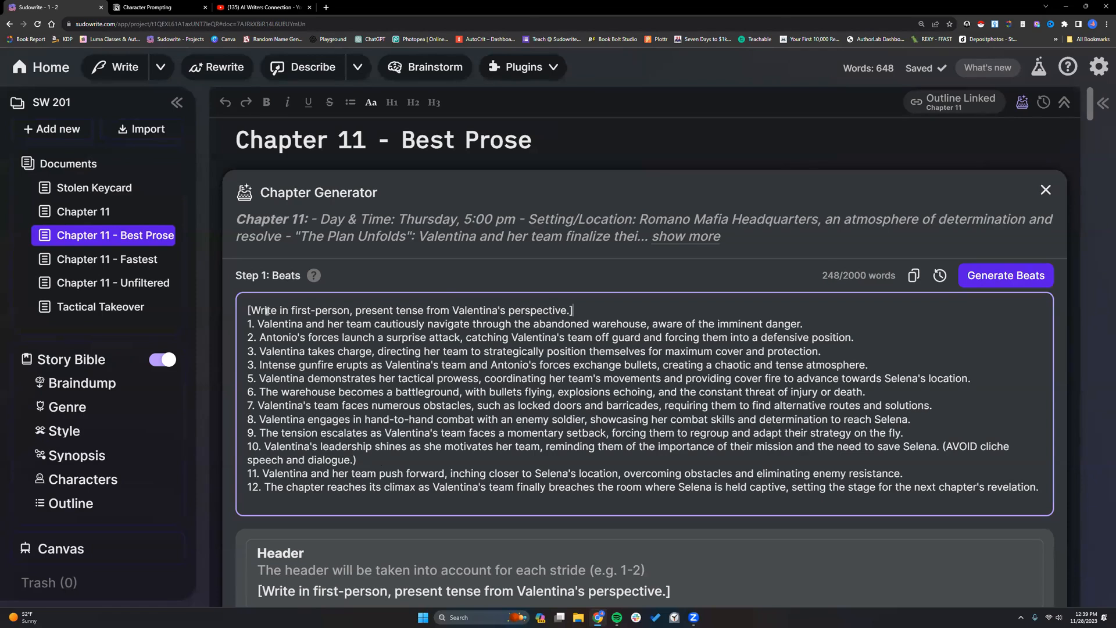
pyautogui.click(715, 196)
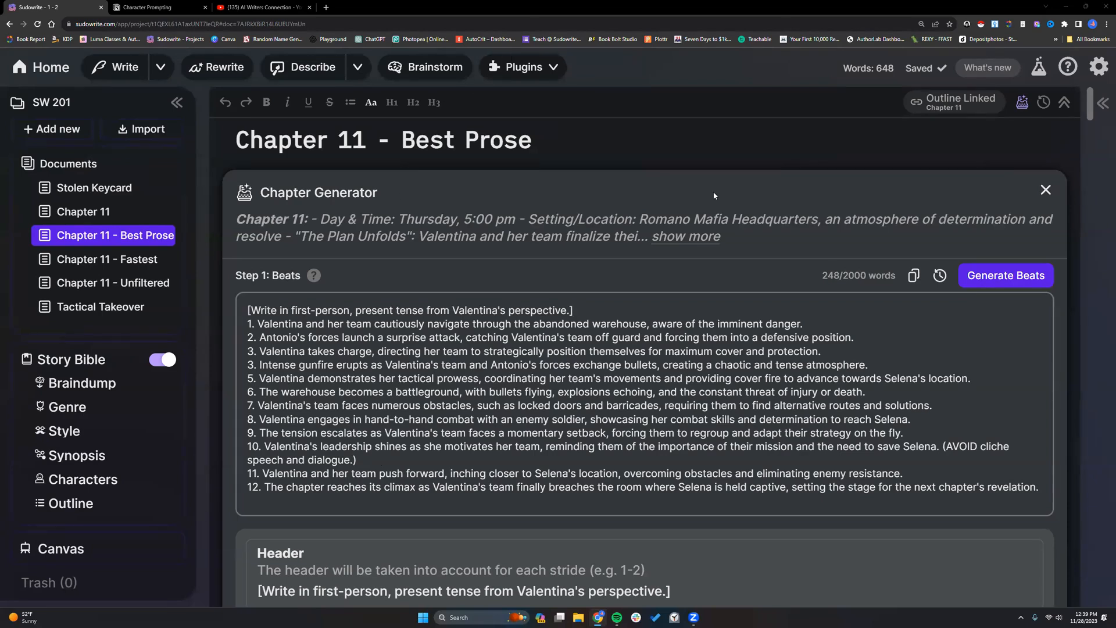